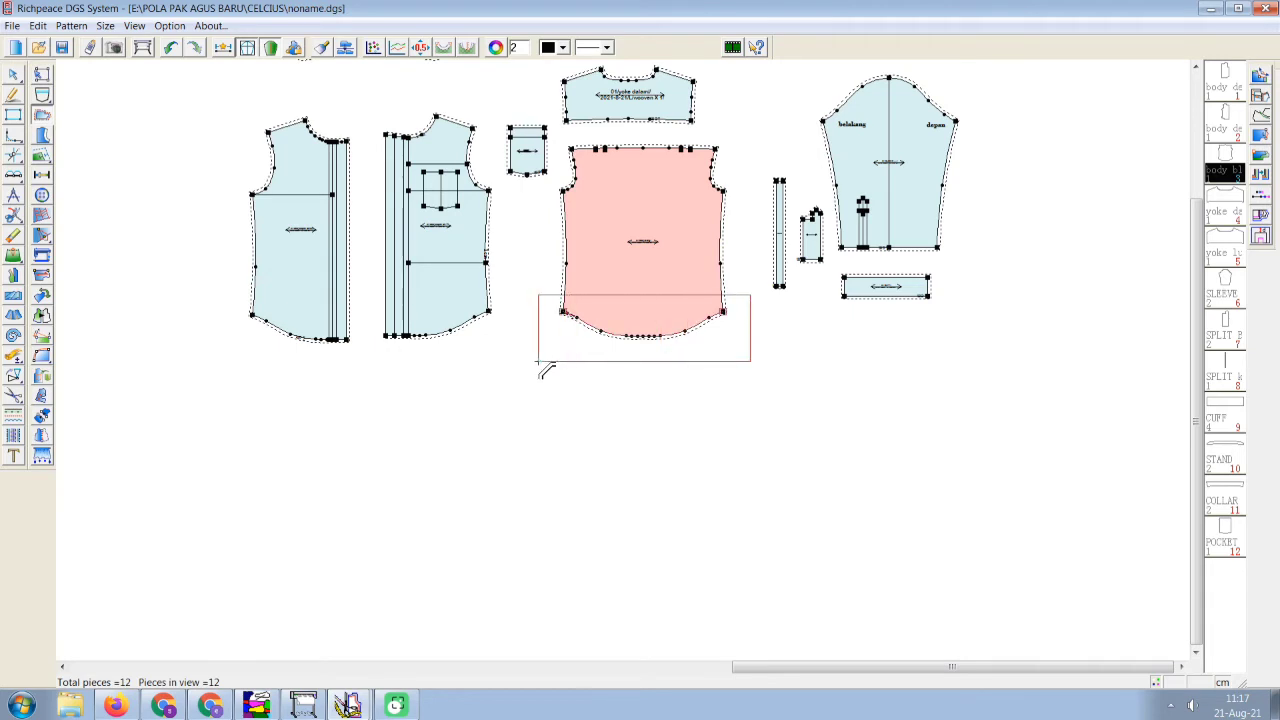
Set a 2 cm seam allowance along the curved hem of the back body piece.
{"action": "right_click", "coordinate": [550, 367]}
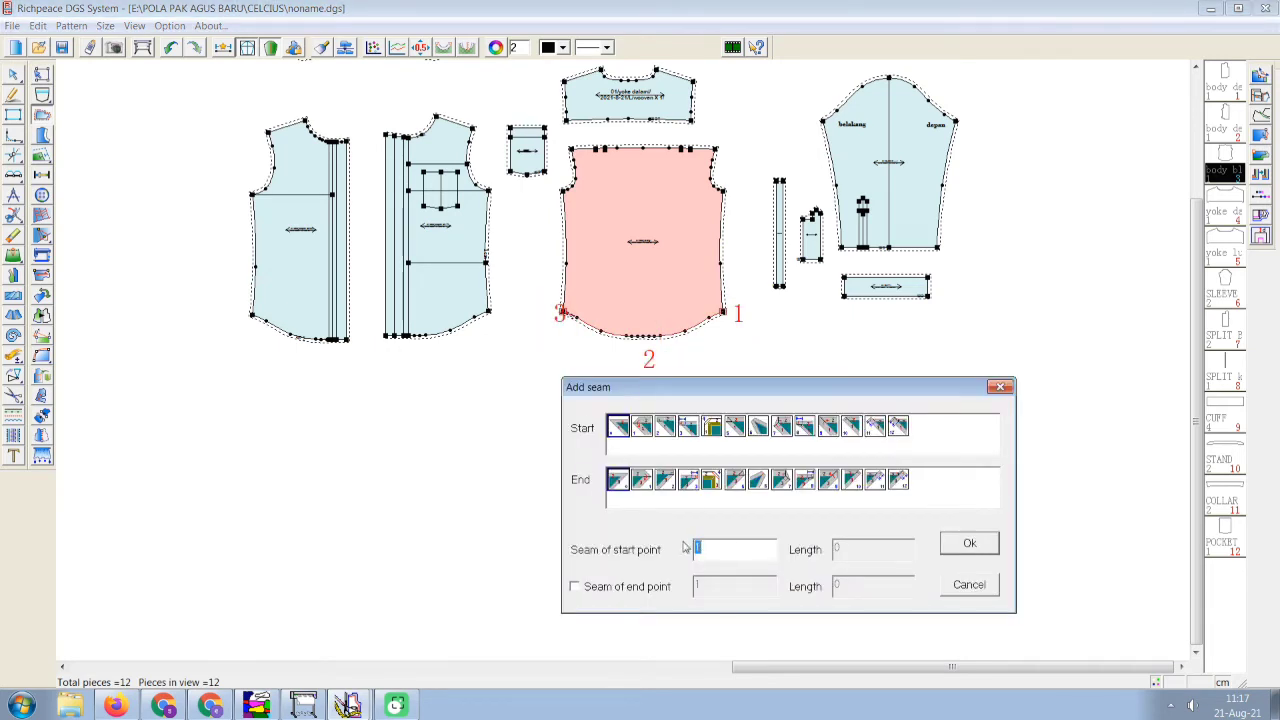
{"action": "left_click", "coordinate": [969, 543]}
{"action": "scroll", "coordinate": [560, 352], "scroll_direction": "up", "scroll_amount": 3}
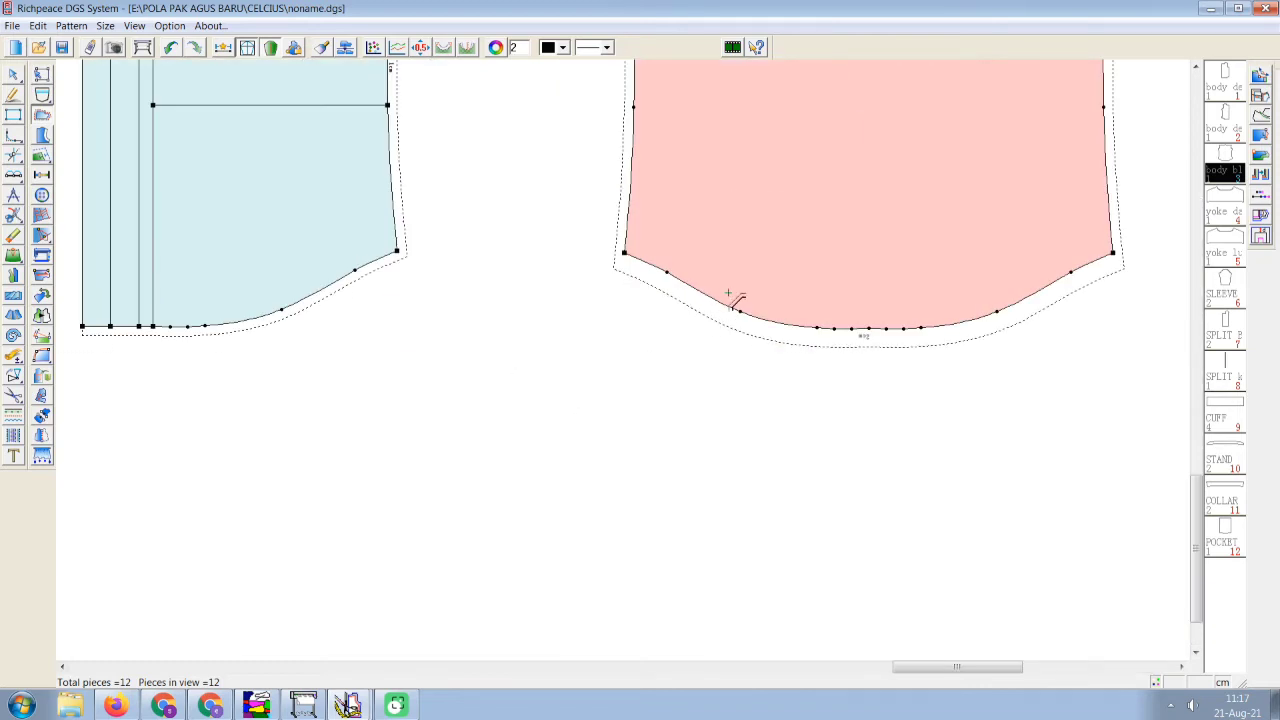
{"action": "scroll", "coordinate": [632, 360], "scroll_direction": "down", "scroll_amount": 3}
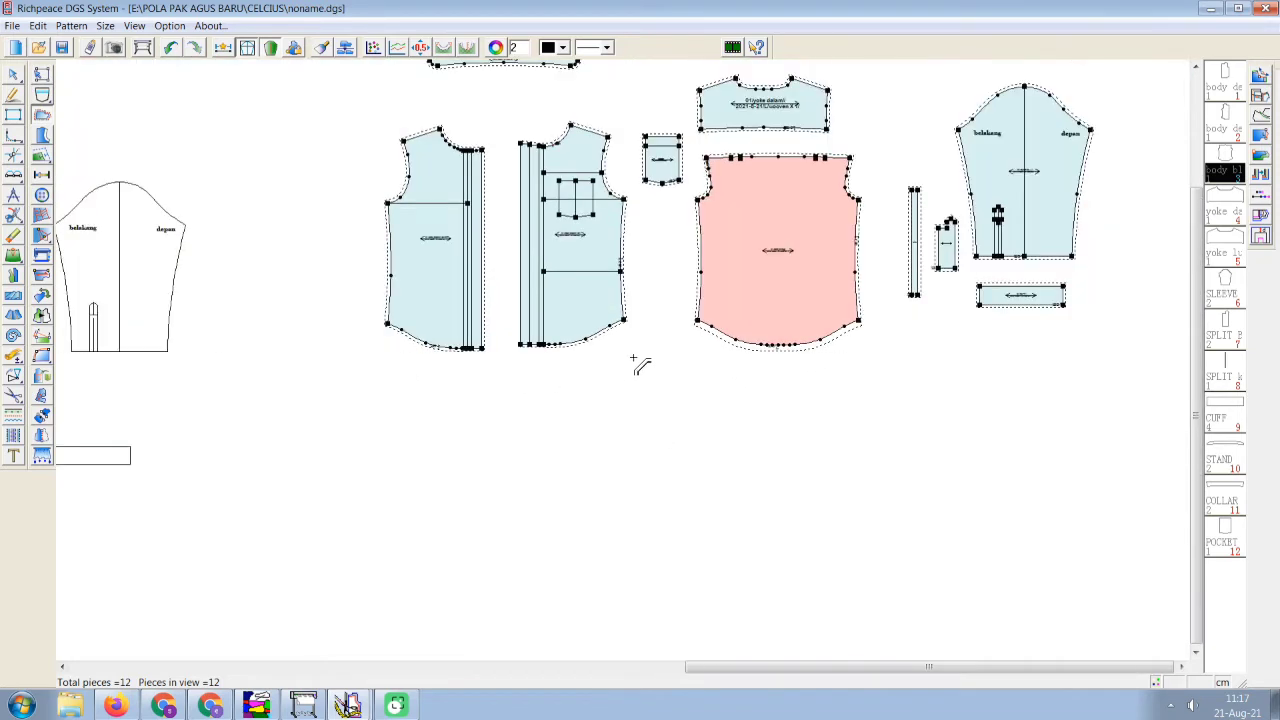
Apply a 2 cm seam allowance to the hems of both front body pieces together.
{"action": "left_click_drag", "start_coordinate": [651, 307], "coordinate": [388, 380]}
{"action": "right_click", "coordinate": [492, 397]}
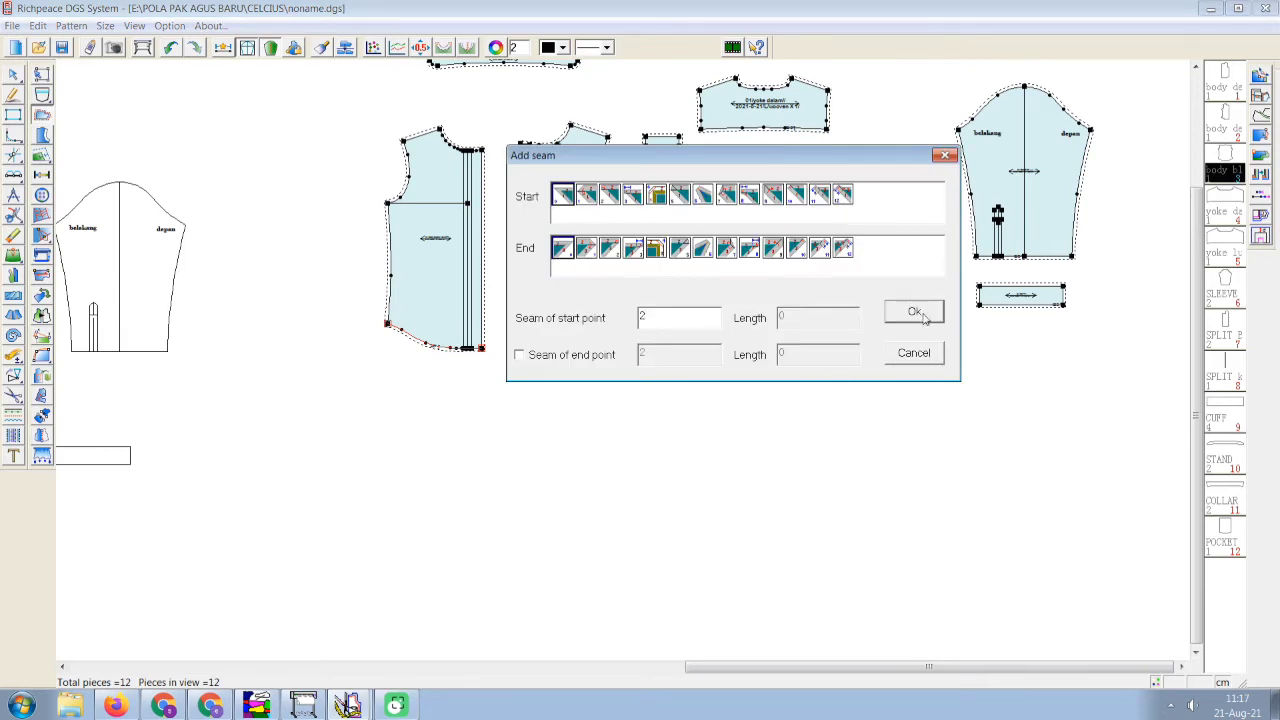
{"action": "left_click", "coordinate": [914, 313]}
{"action": "scroll", "coordinate": [612, 355], "scroll_direction": "up", "scroll_amount": 3}
{"action": "scroll", "coordinate": [716, 305], "scroll_direction": "up", "scroll_amount": 2}
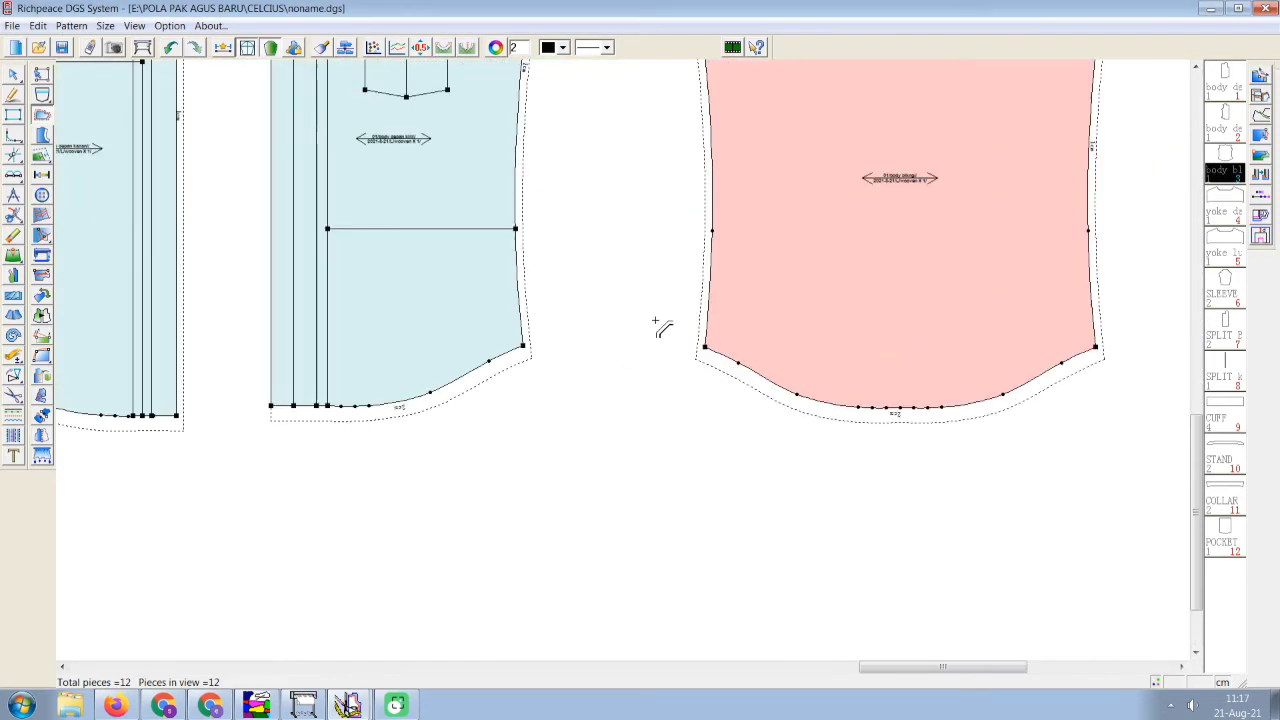
Set the seam allowance on both side seams of the back body to 1.5 cm.
{"action": "left_click", "coordinate": [712, 272]}
{"action": "right_click", "coordinate": [712, 272]}
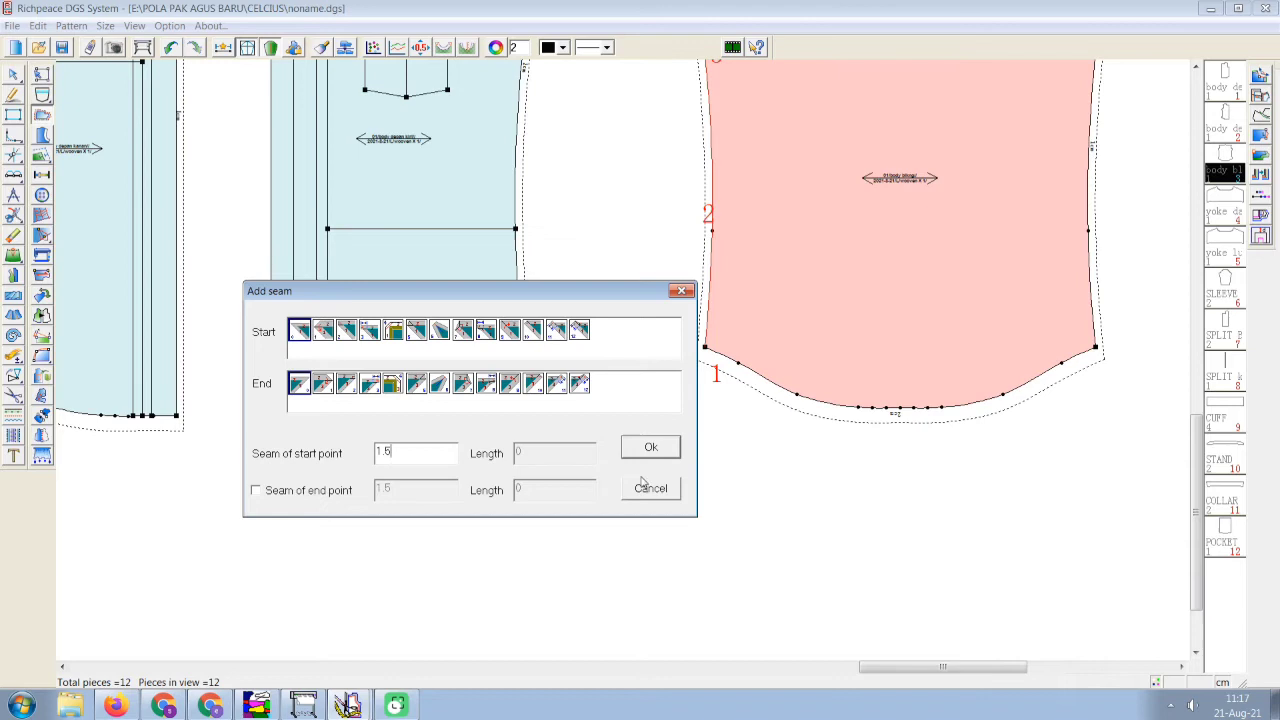
{"action": "left_click", "coordinate": [650, 447]}
{"action": "left_click", "coordinate": [1098, 288]}
{"action": "right_click", "coordinate": [1098, 290]}
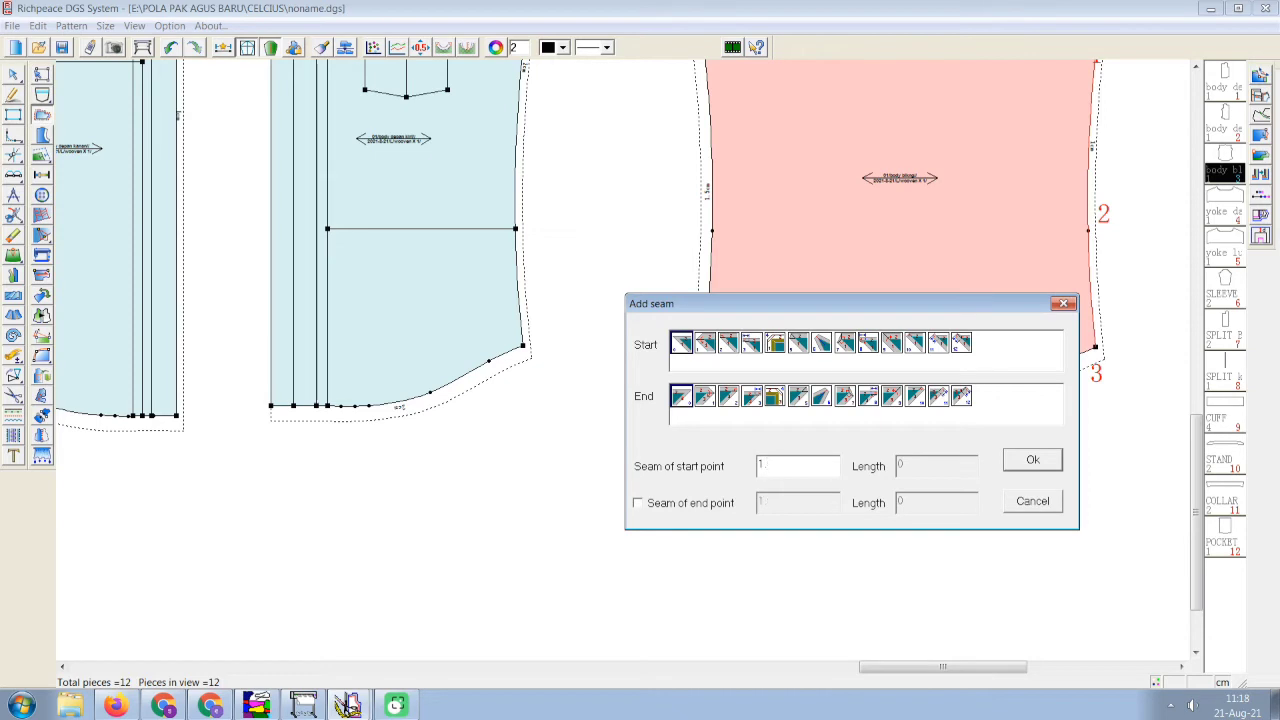
{"action": "left_click", "coordinate": [1033, 460]}
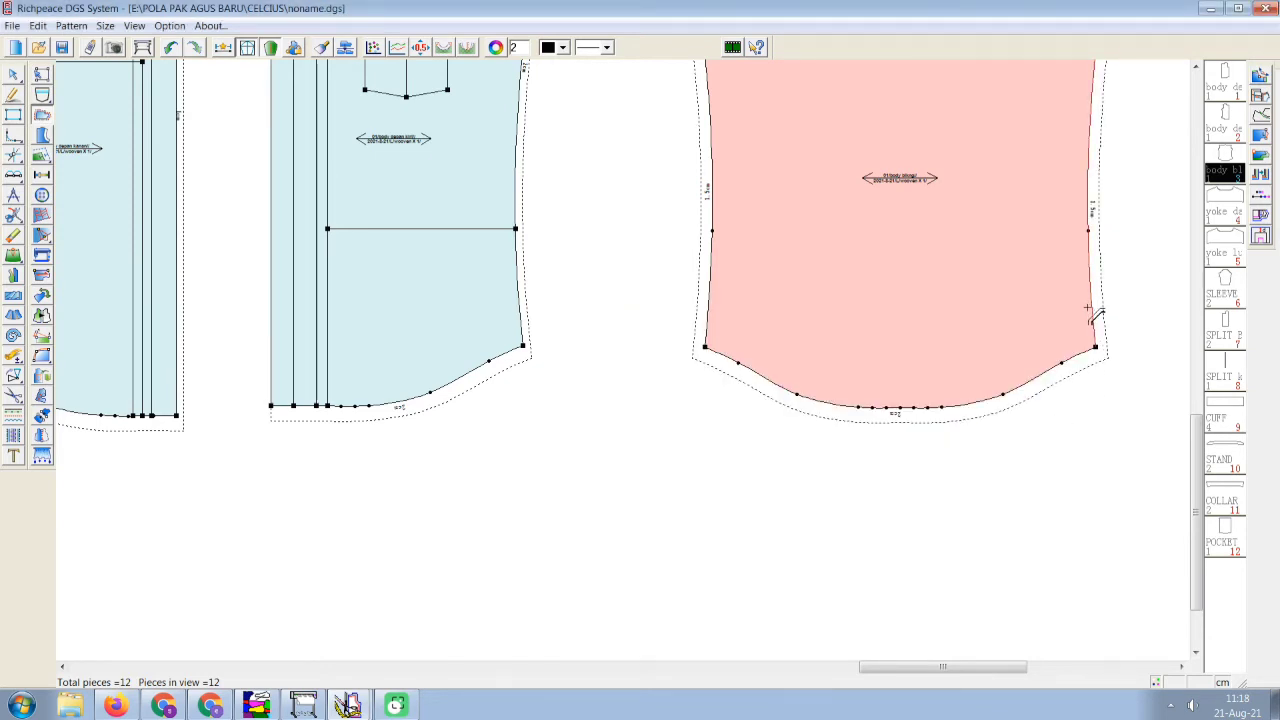
Set the seam allowance of the sleeve's underarm edge on the belakang side to 1.5 cm.
{"action": "scroll", "coordinate": [1094, 314], "scroll_direction": "down", "scroll_amount": 3}
{"action": "scroll", "coordinate": [672, 382], "scroll_direction": "up", "scroll_amount": 2}
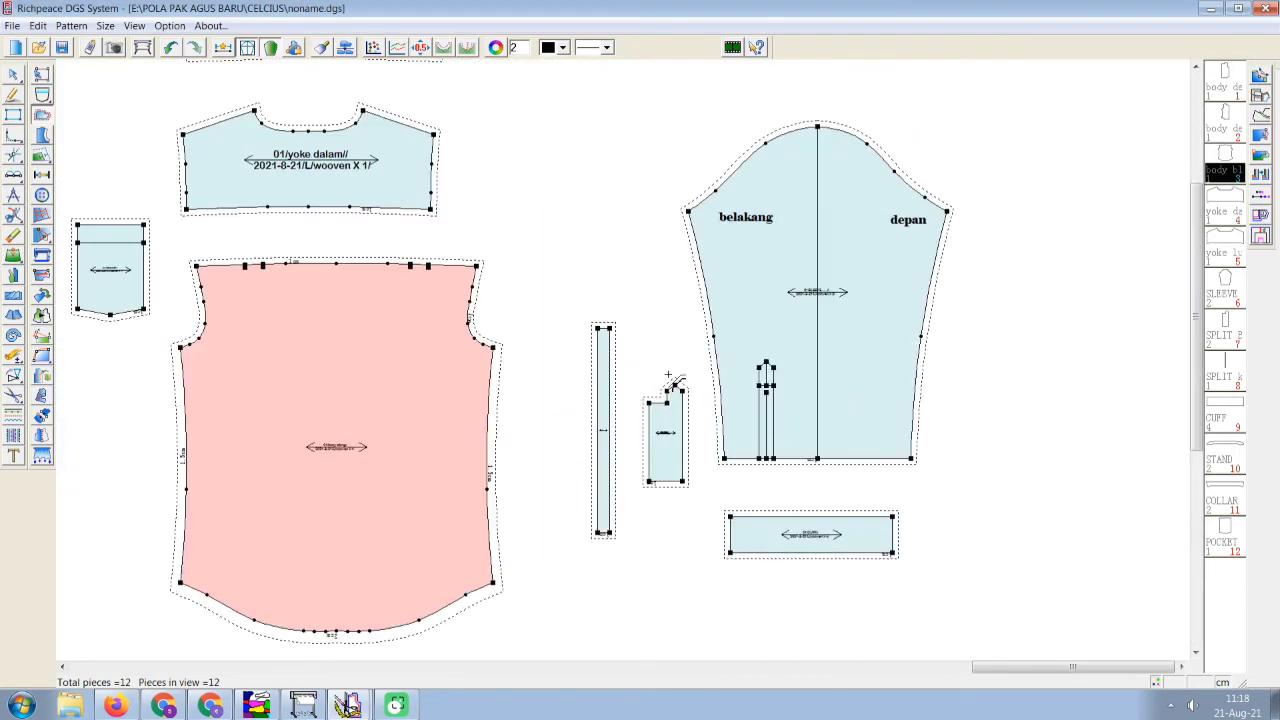
{"action": "left_click", "coordinate": [720, 362]}
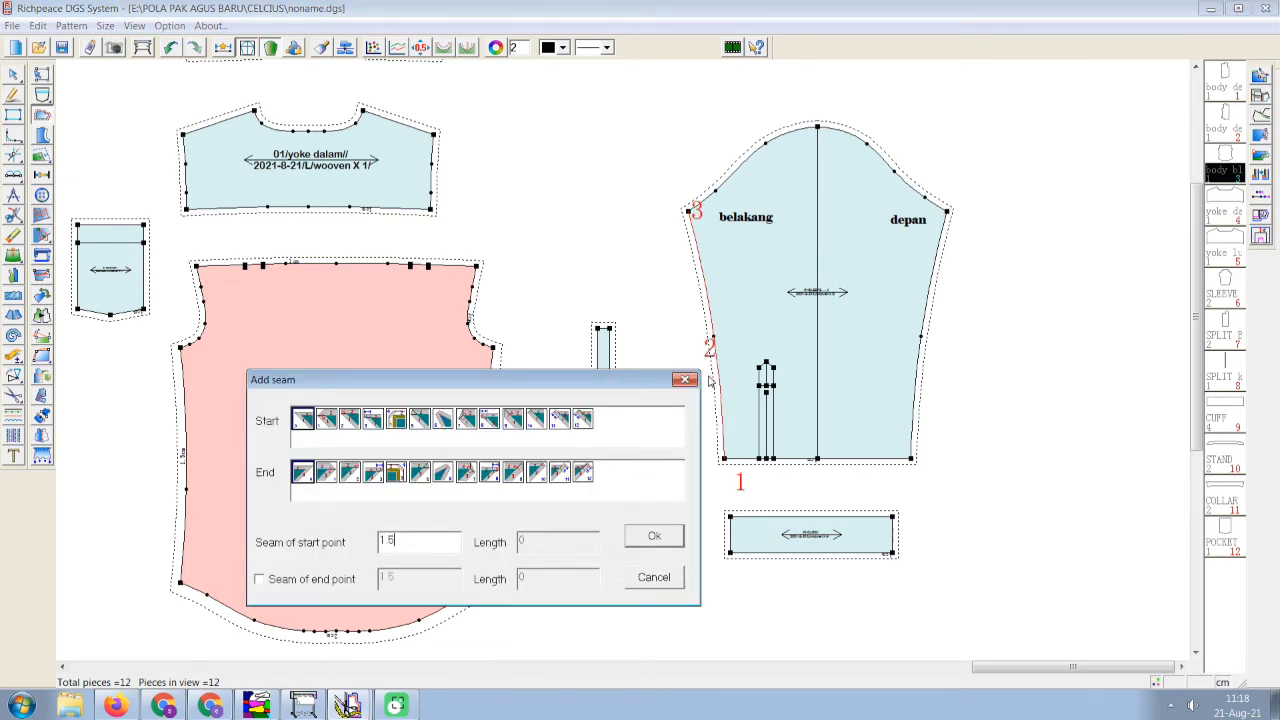
{"action": "left_click", "coordinate": [652, 537]}
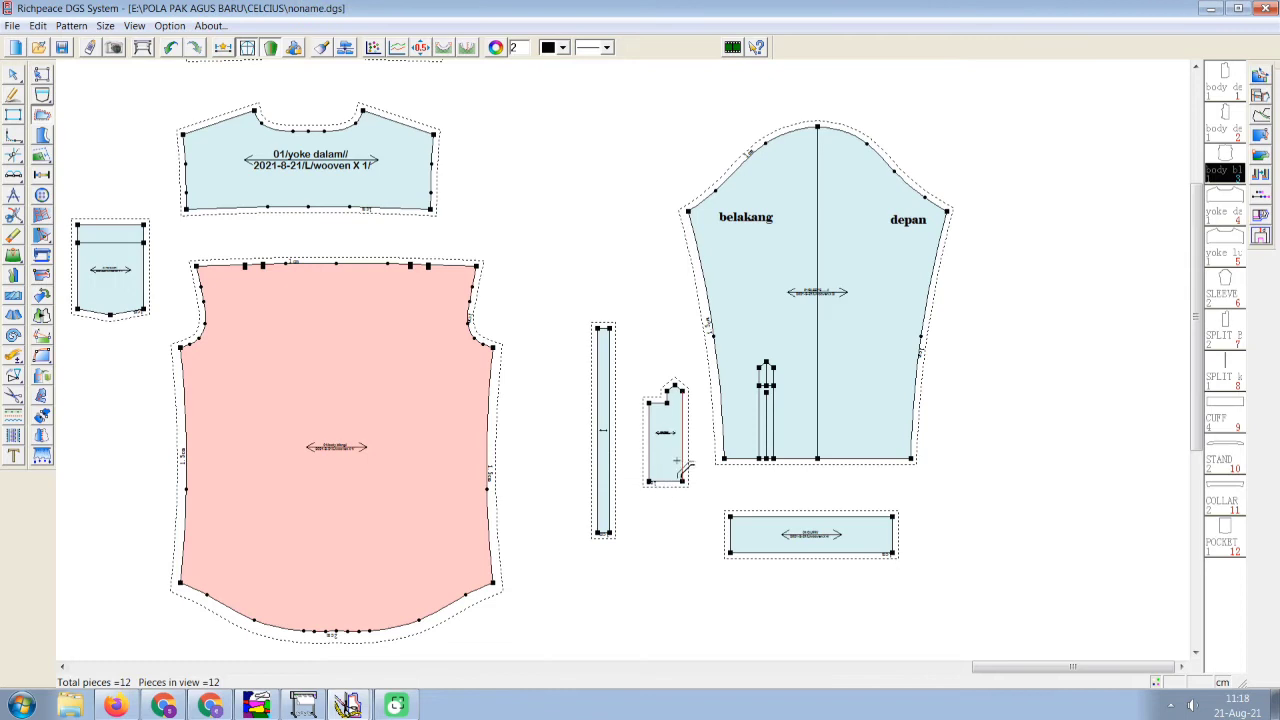
{"action": "scroll", "coordinate": [627, 364], "scroll_direction": "down", "scroll_amount": 4}
{"action": "scroll", "coordinate": [602, 343], "scroll_direction": "up", "scroll_amount": 1}
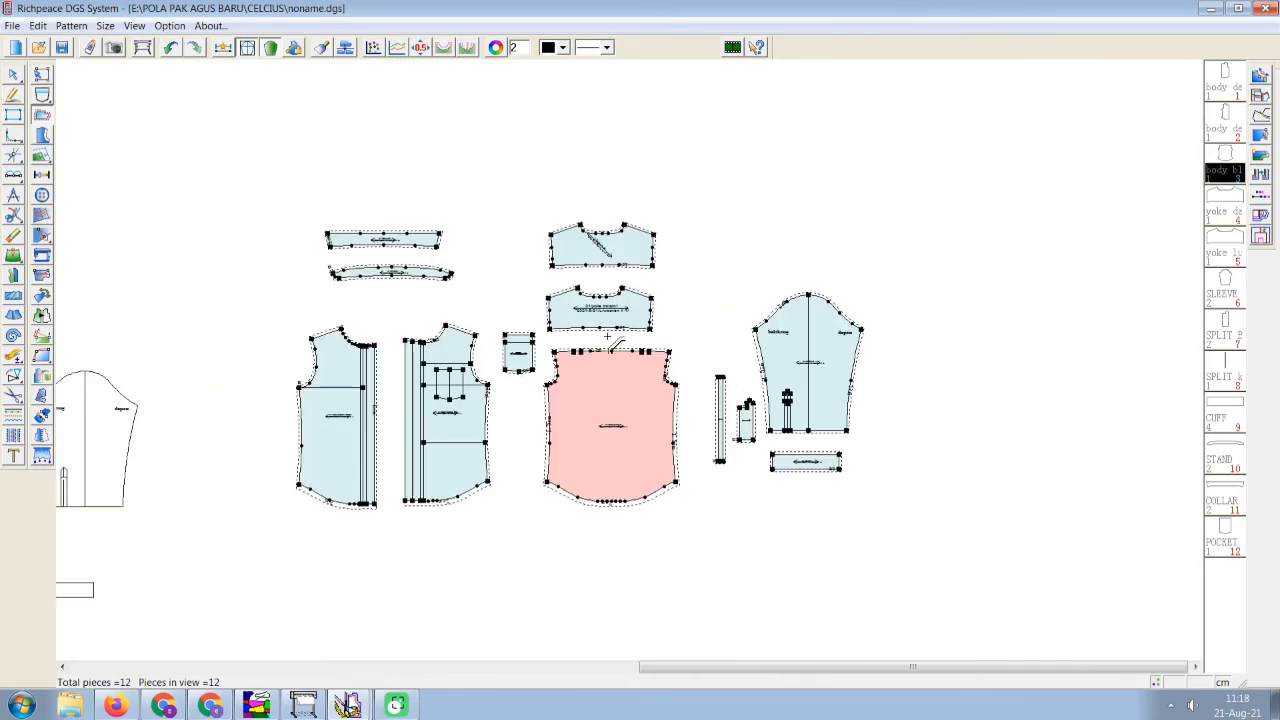
{"action": "scroll", "coordinate": [588, 342], "scroll_direction": "up", "scroll_amount": 2}
{"action": "scroll", "coordinate": [571, 354], "scroll_direction": "down", "scroll_amount": 2}
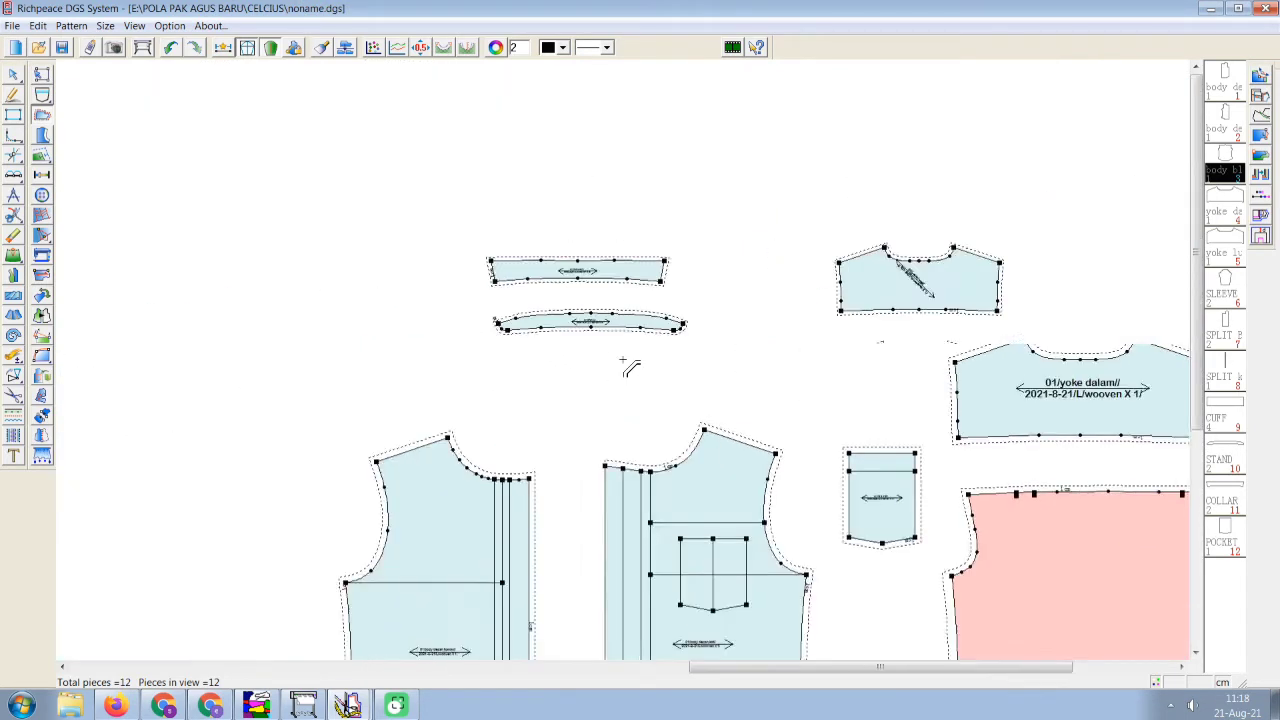
{"action": "scroll", "coordinate": [706, 450], "scroll_direction": "down", "scroll_amount": 1}
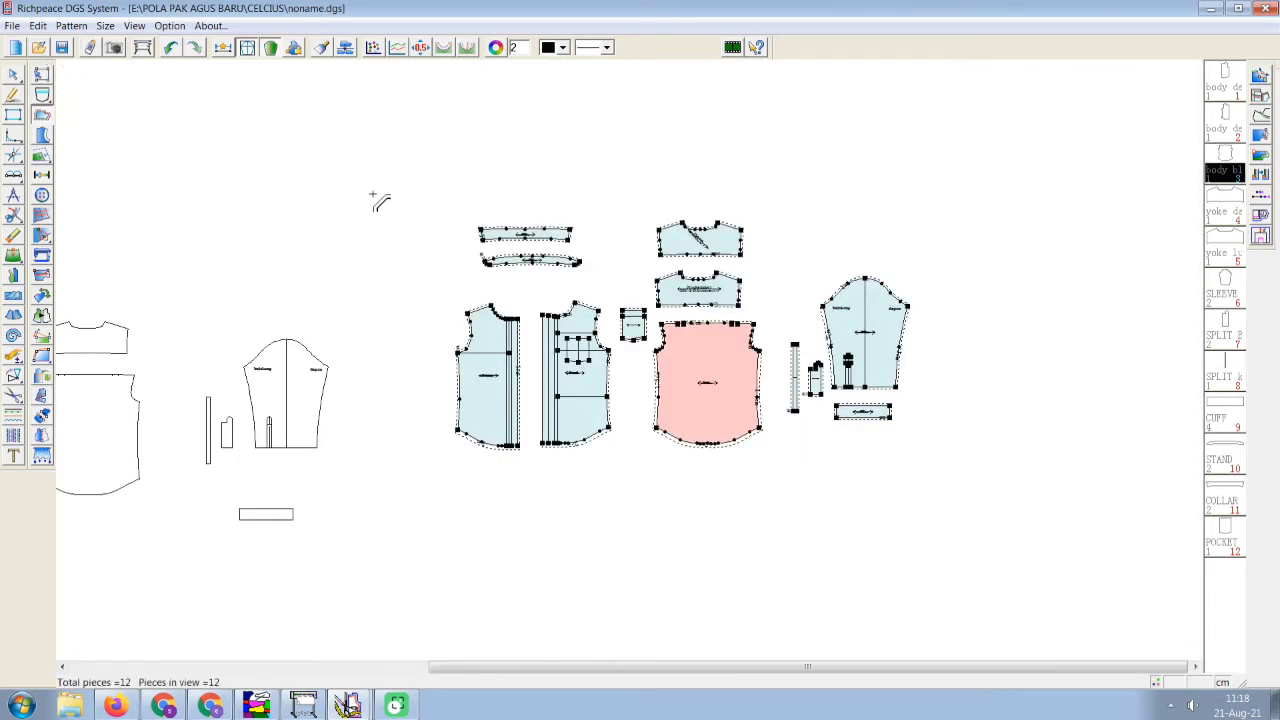
Add sizes S, M and XL around base size L in the size table and apply it.
{"action": "left_click", "coordinate": [104, 25]}
{"action": "left_click", "coordinate": [178, 42]}
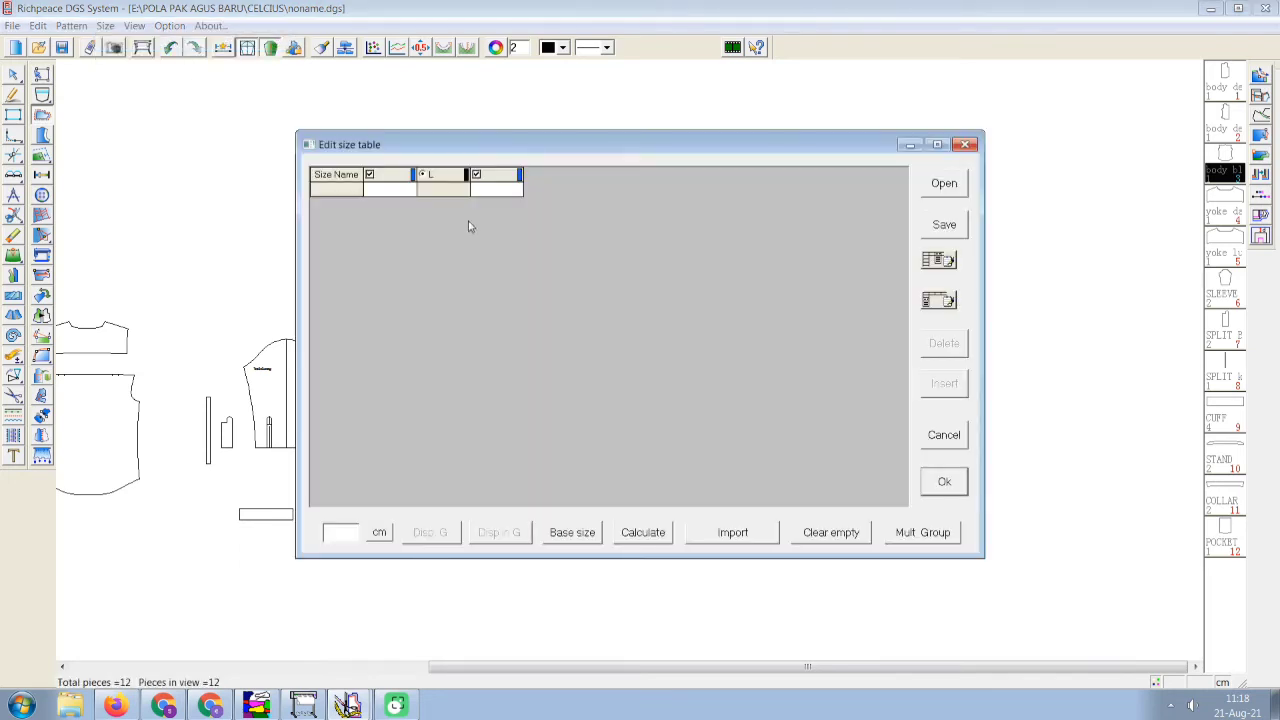
{"action": "left_click", "coordinate": [386, 177]}
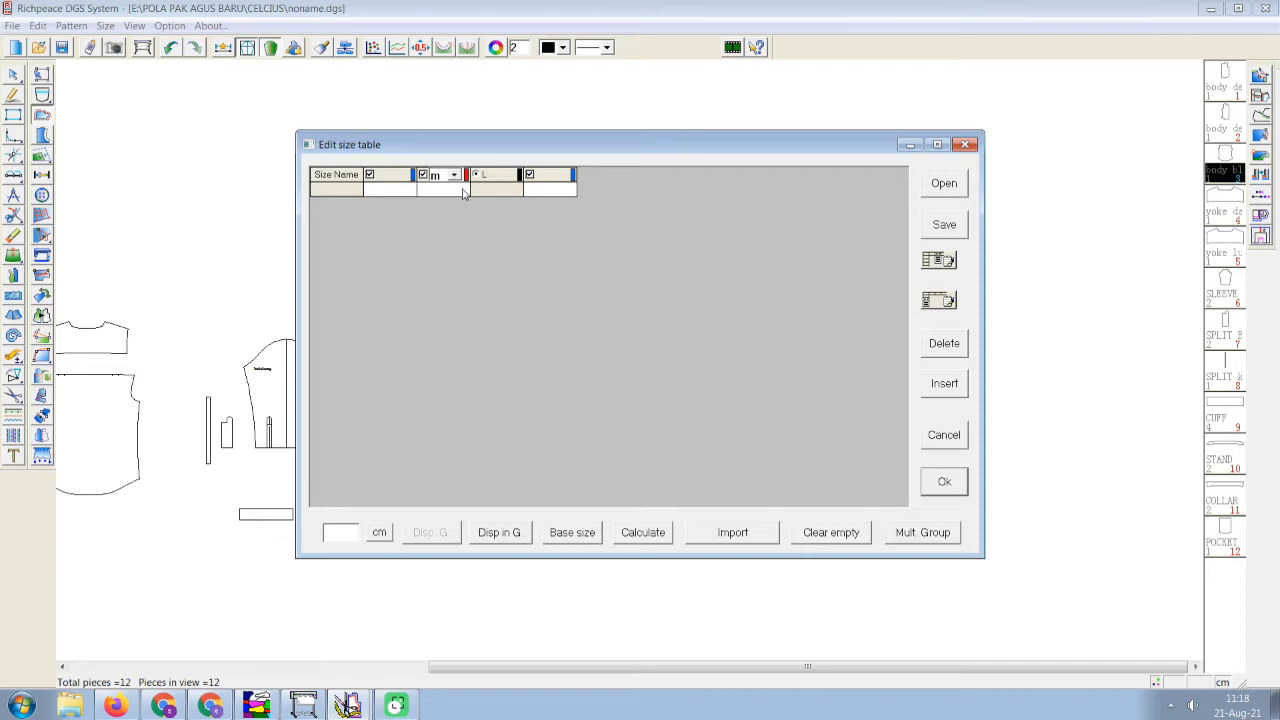
{"action": "type", "text": "M"}
{"action": "left_click", "coordinate": [456, 178]}
{"action": "type", "text": "S"}
{"action": "left_click", "coordinate": [615, 176]}
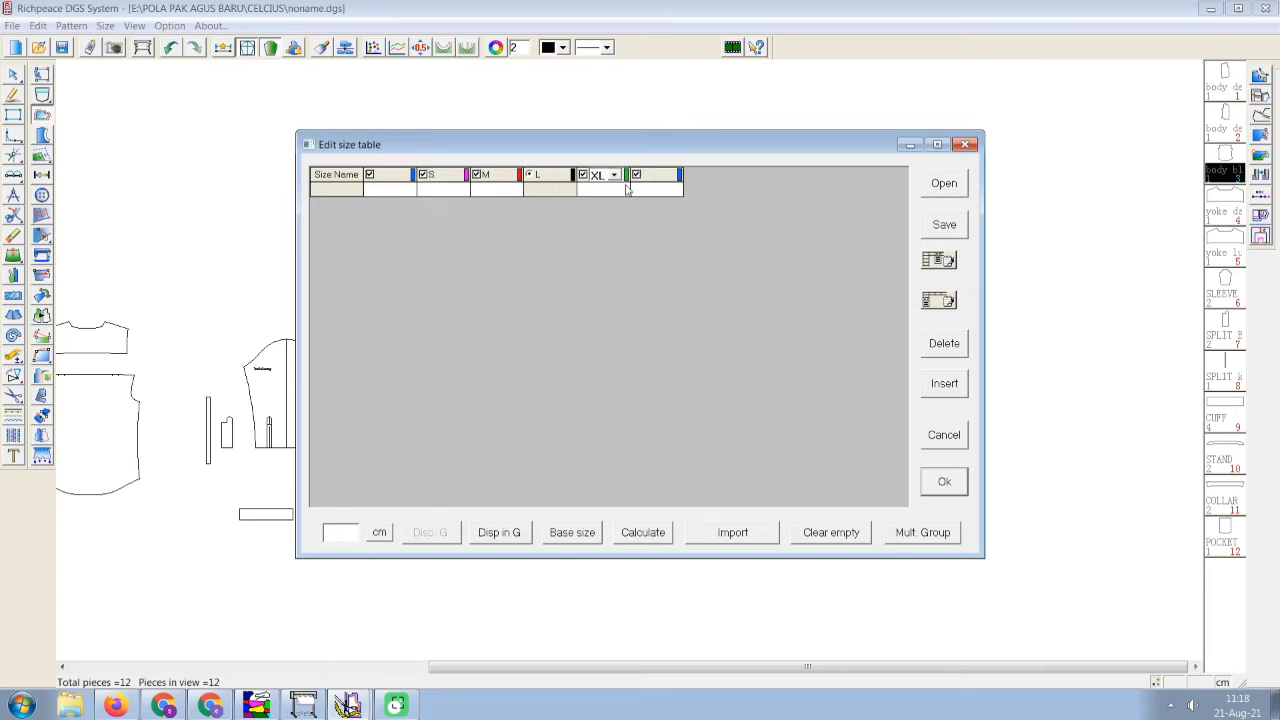
{"action": "left_click", "coordinate": [944, 483]}
Rotate the body blkng grainline to vertical and lengthen it so its piece information becomes larger.
{"action": "scroll", "coordinate": [620, 368], "scroll_direction": "up", "scroll_amount": 4}
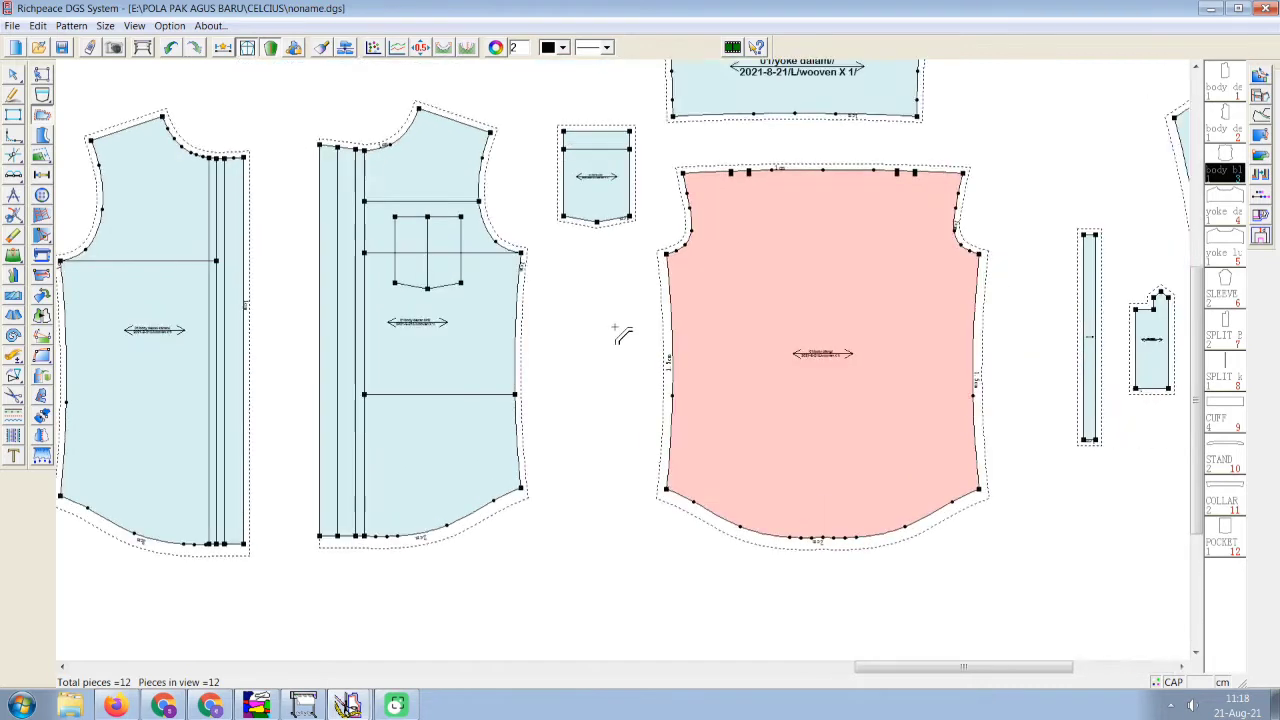
{"action": "scroll", "coordinate": [620, 335], "scroll_direction": "down", "scroll_amount": 3}
{"action": "left_click", "coordinate": [525, 338]}
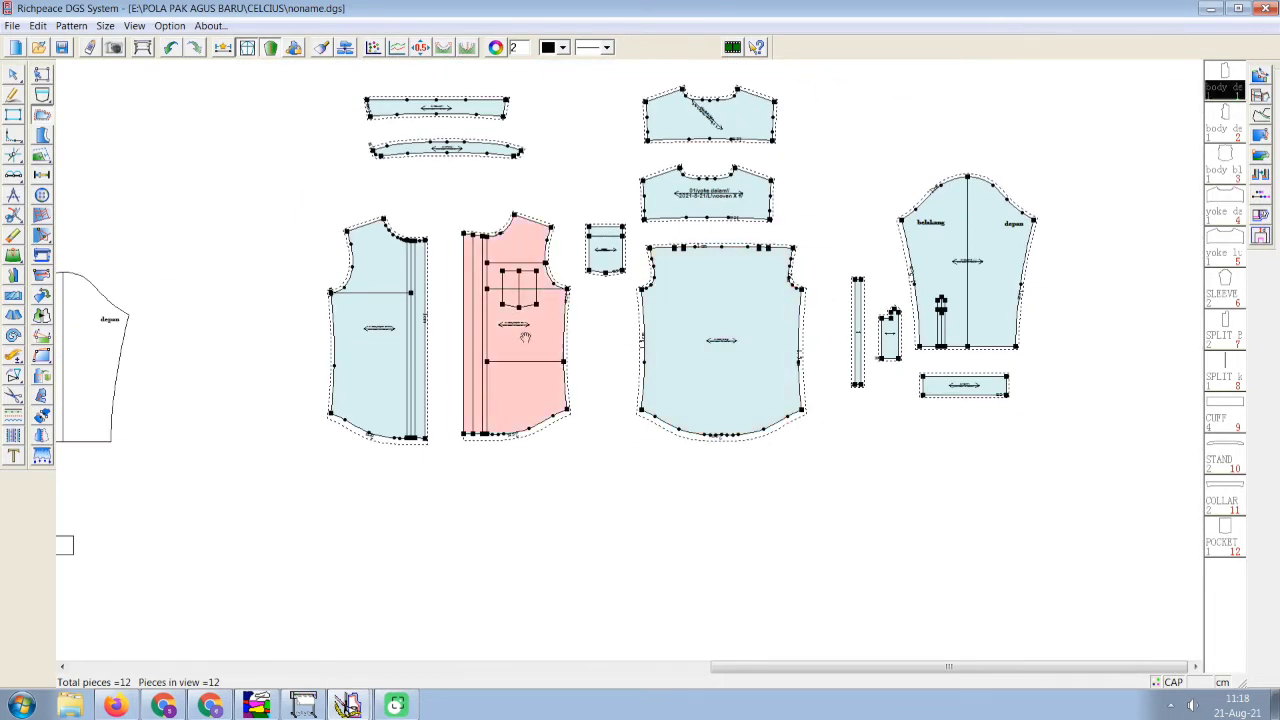
{"action": "scroll", "coordinate": [743, 367], "scroll_direction": "up", "scroll_amount": 1}
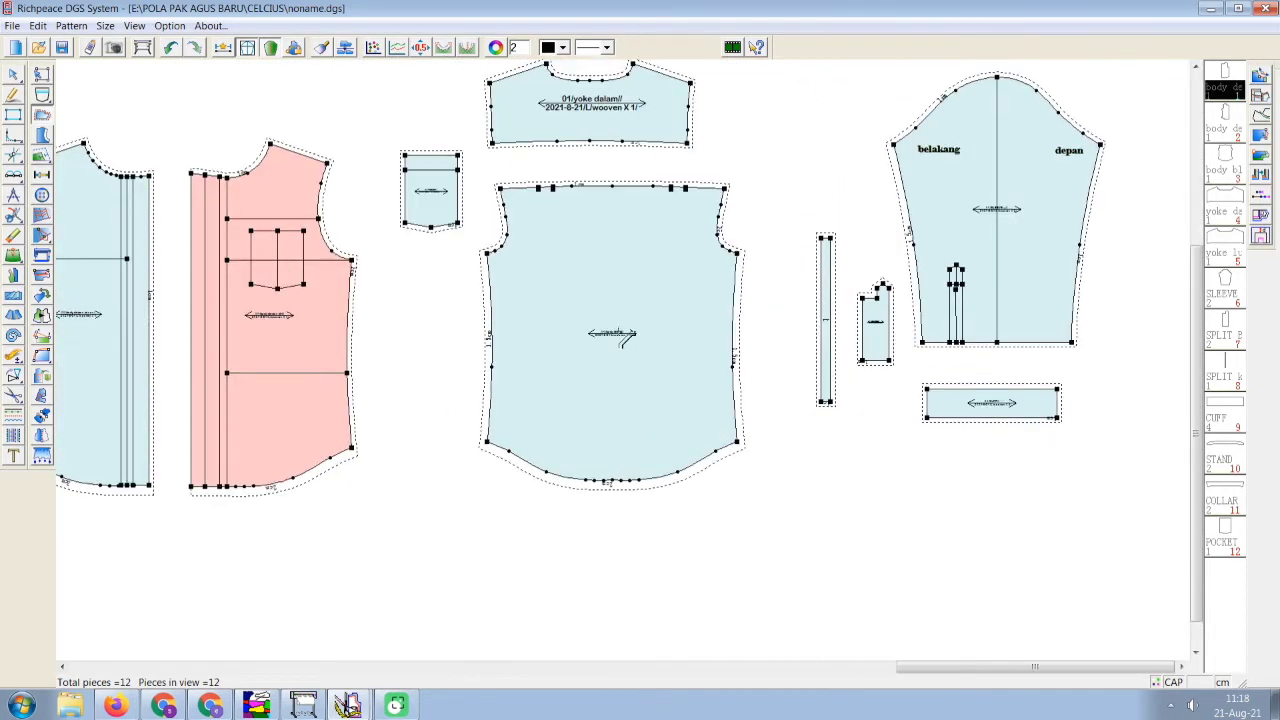
{"action": "left_click", "coordinate": [46, 273]}
{"action": "right_click", "coordinate": [617, 340]}
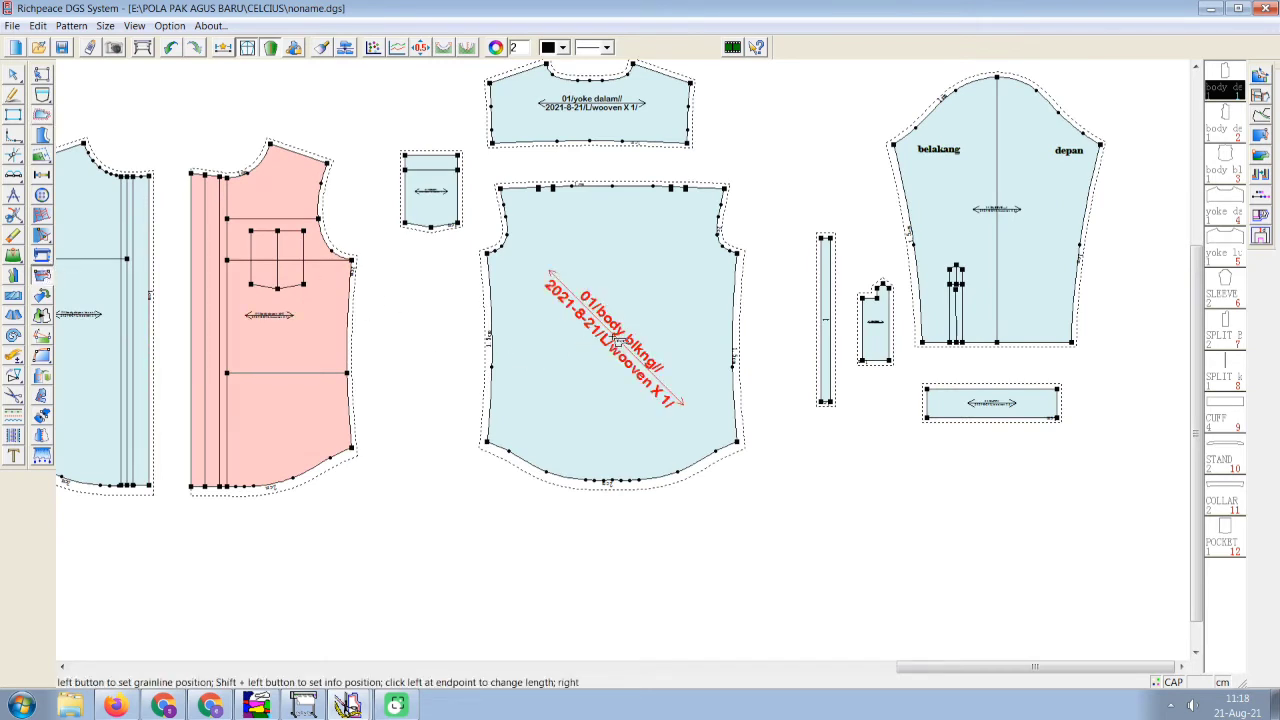
{"action": "right_click", "coordinate": [617, 340]}
{"action": "left_click", "coordinate": [616, 338]}
Turn the body depan kiri grainline vertical and lengthen it along the piece.
{"action": "left_click", "coordinate": [284, 324]}
{"action": "right_click", "coordinate": [284, 324]}
{"action": "left_click", "coordinate": [284, 324]}
Lengthen the body depan kanan grainline and rotate it in 45-degree turns until it runs vertically.
{"action": "left_click", "coordinate": [95, 316]}
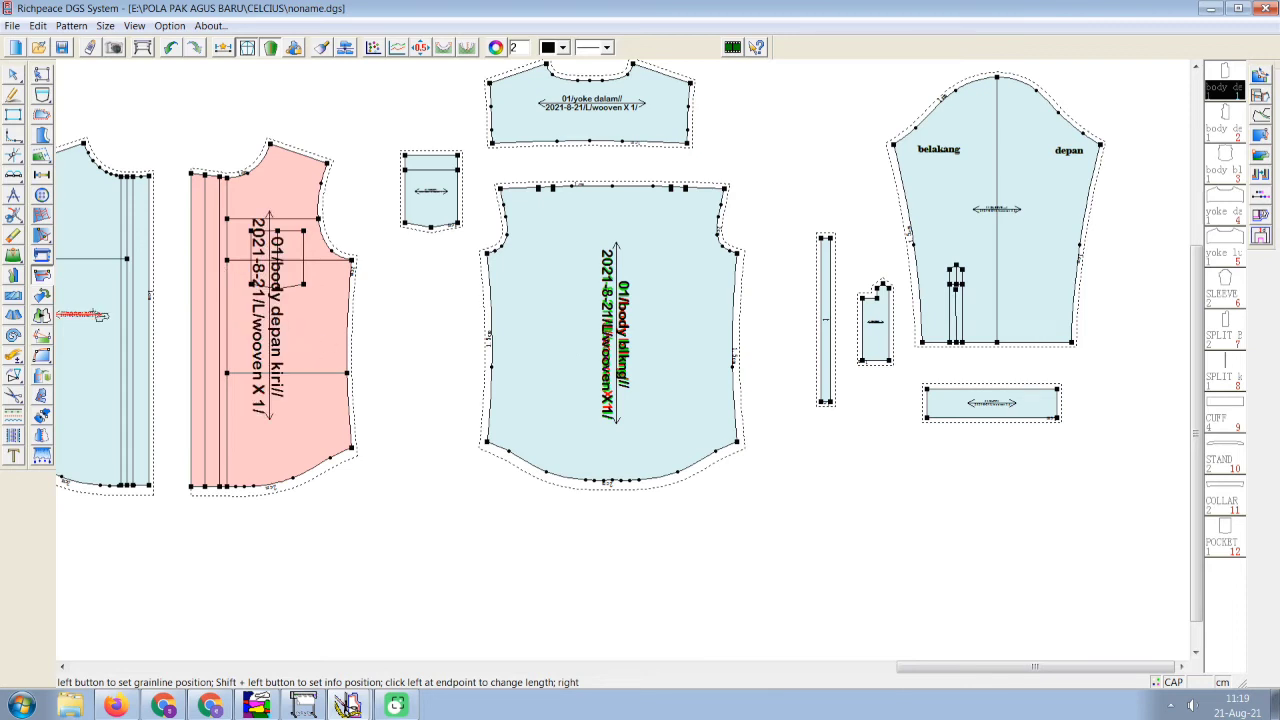
{"action": "left_click", "coordinate": [90, 317]}
{"action": "scroll", "coordinate": [95, 316], "scroll_direction": "up", "scroll_amount": 1}
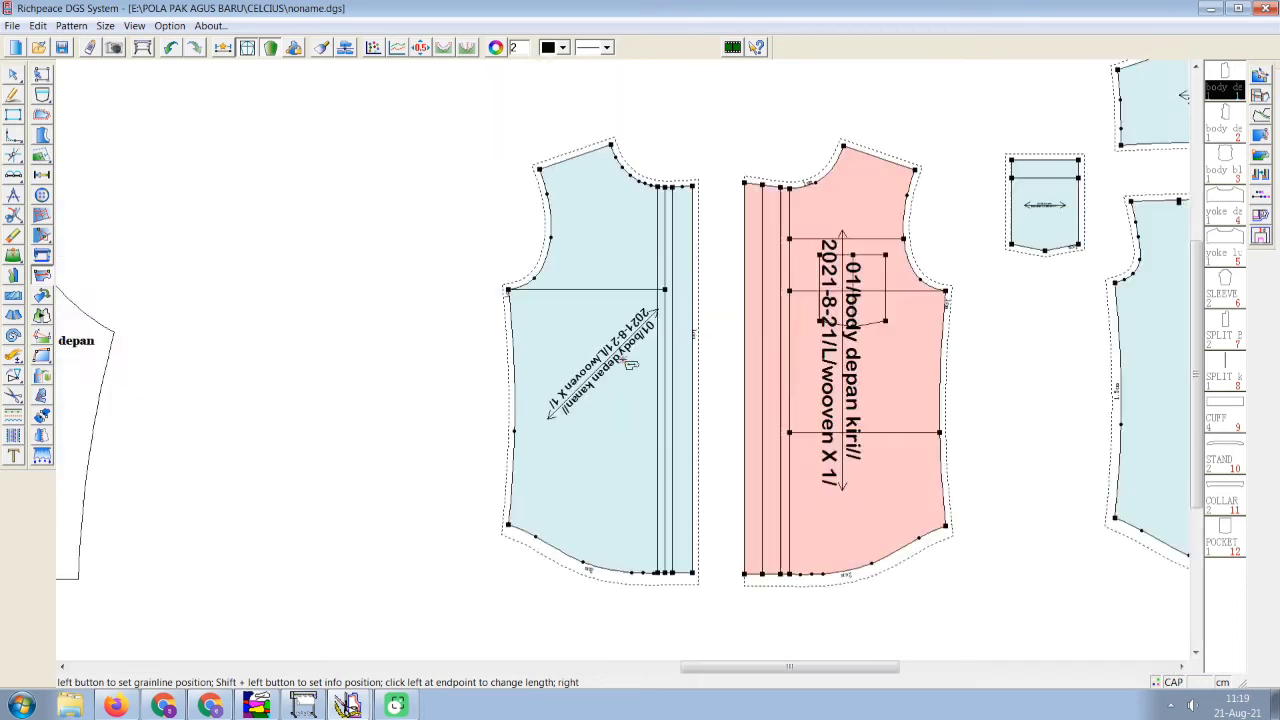
{"action": "scroll", "coordinate": [624, 360], "scroll_direction": "down", "scroll_amount": 1}
{"action": "right_click", "coordinate": [610, 362]}
{"action": "right_click", "coordinate": [610, 362]}
{"action": "right_click", "coordinate": [610, 362]}
{"action": "right_click", "coordinate": [610, 362]}
{"action": "right_click", "coordinate": [610, 362]}
{"action": "right_click", "coordinate": [648, 347]}
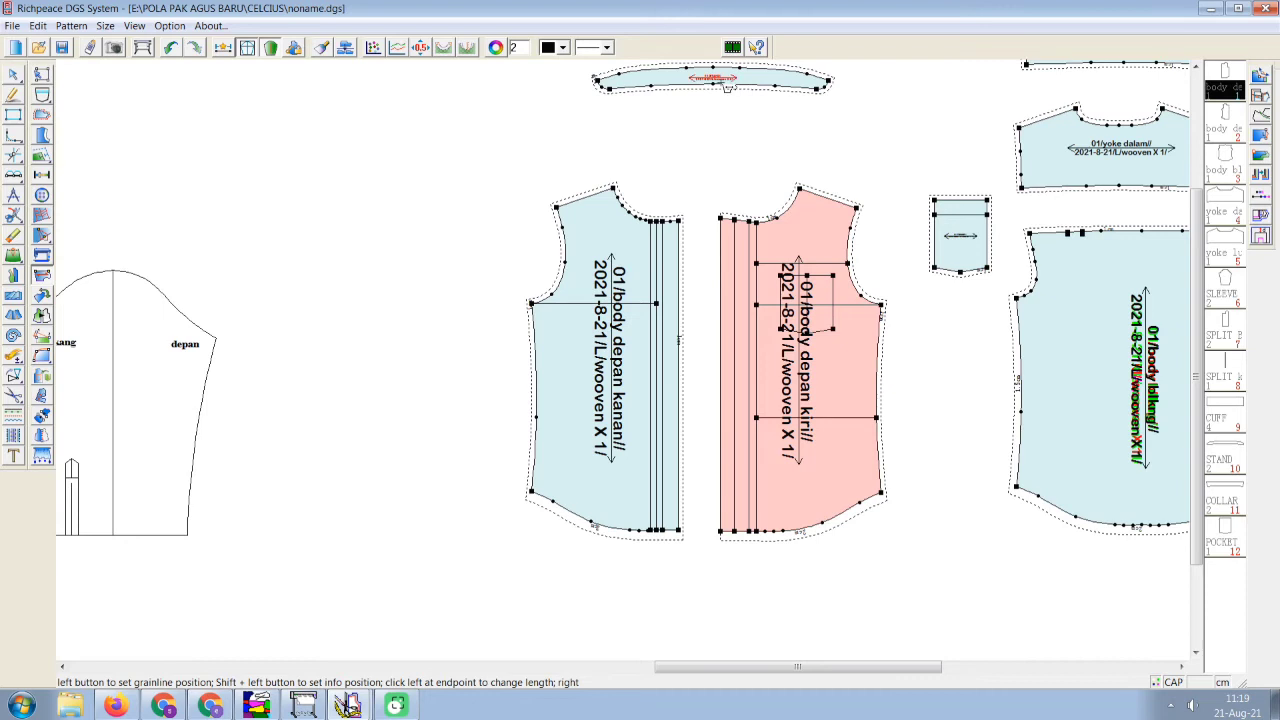
Rotate the grainline of the pocket piece to vertical.
{"action": "scroll", "coordinate": [965, 264], "scroll_direction": "up", "scroll_amount": 2}
{"action": "right_click", "coordinate": [617, 330]}
{"action": "right_click", "coordinate": [617, 330]}
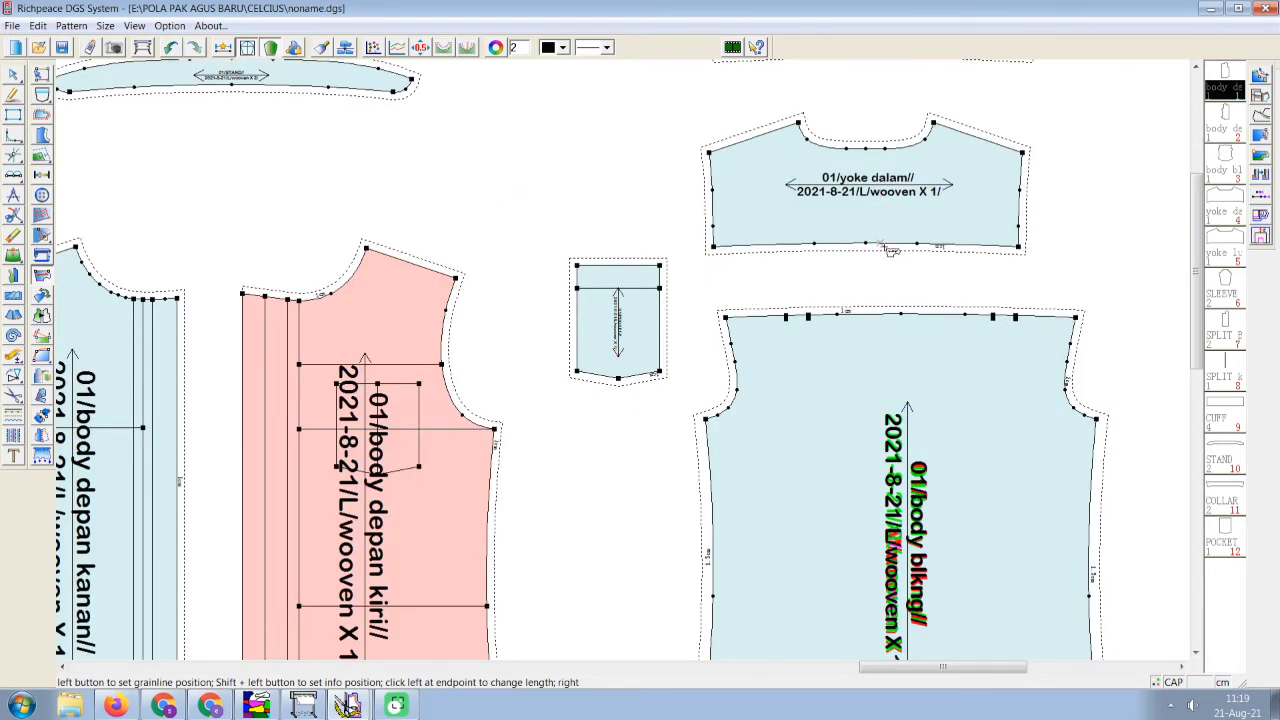
Rotate the yoke dalam grainline to vertical and extend both ends to span the height of the piece.
{"action": "scroll", "coordinate": [885, 247], "scroll_direction": "down", "scroll_amount": 2}
{"action": "right_click", "coordinate": [613, 323]}
{"action": "right_click", "coordinate": [613, 322]}
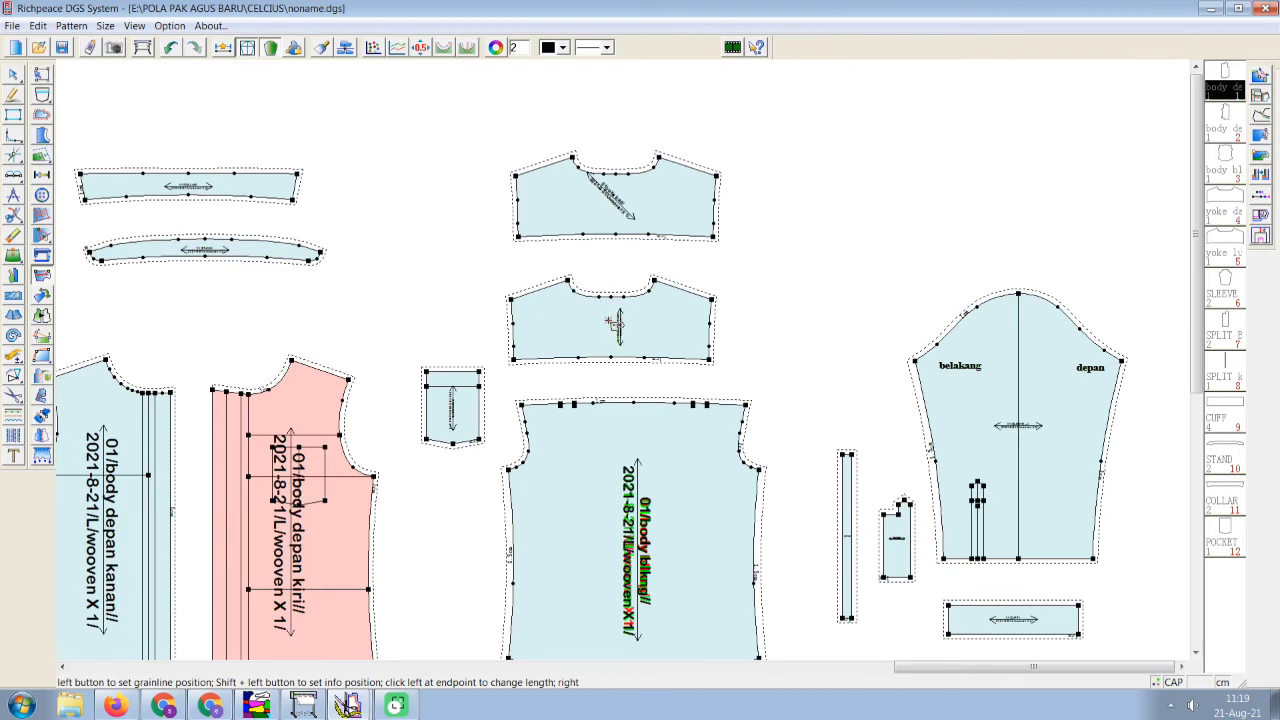
{"action": "scroll", "coordinate": [617, 335], "scroll_direction": "up", "scroll_amount": 4}
{"action": "left_click", "coordinate": [618, 332]}
{"action": "left_click", "coordinate": [610, 396]}
{"action": "left_click", "coordinate": [620, 193]}
{"action": "left_click", "coordinate": [624, 124]}
{"action": "scroll", "coordinate": [648, 374], "scroll_direction": "down", "scroll_amount": 2}
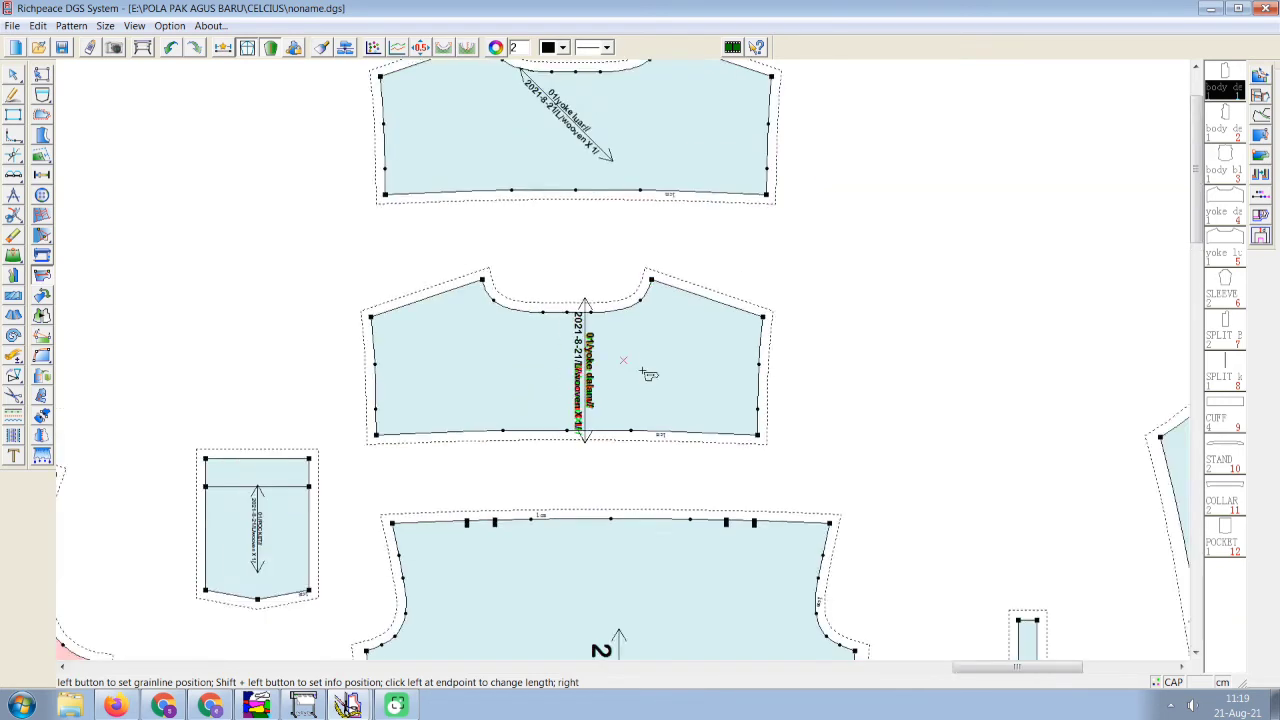
Make the sleeve grainline longer and vertical, and place it beside the centre line on the depan side.
{"action": "scroll", "coordinate": [760, 420], "scroll_direction": "down", "scroll_amount": 1}
{"action": "left_click", "coordinate": [948, 420]}
{"action": "right_click", "coordinate": [948, 425]}
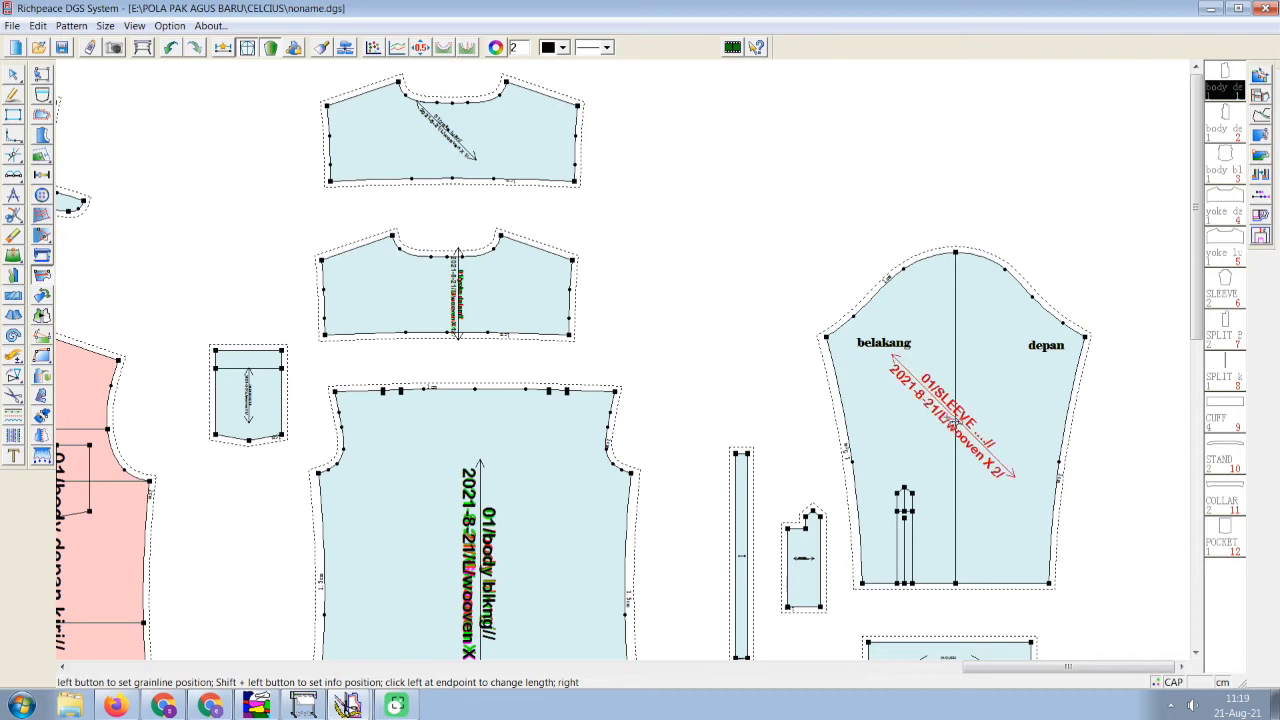
{"action": "right_click", "coordinate": [950, 425]}
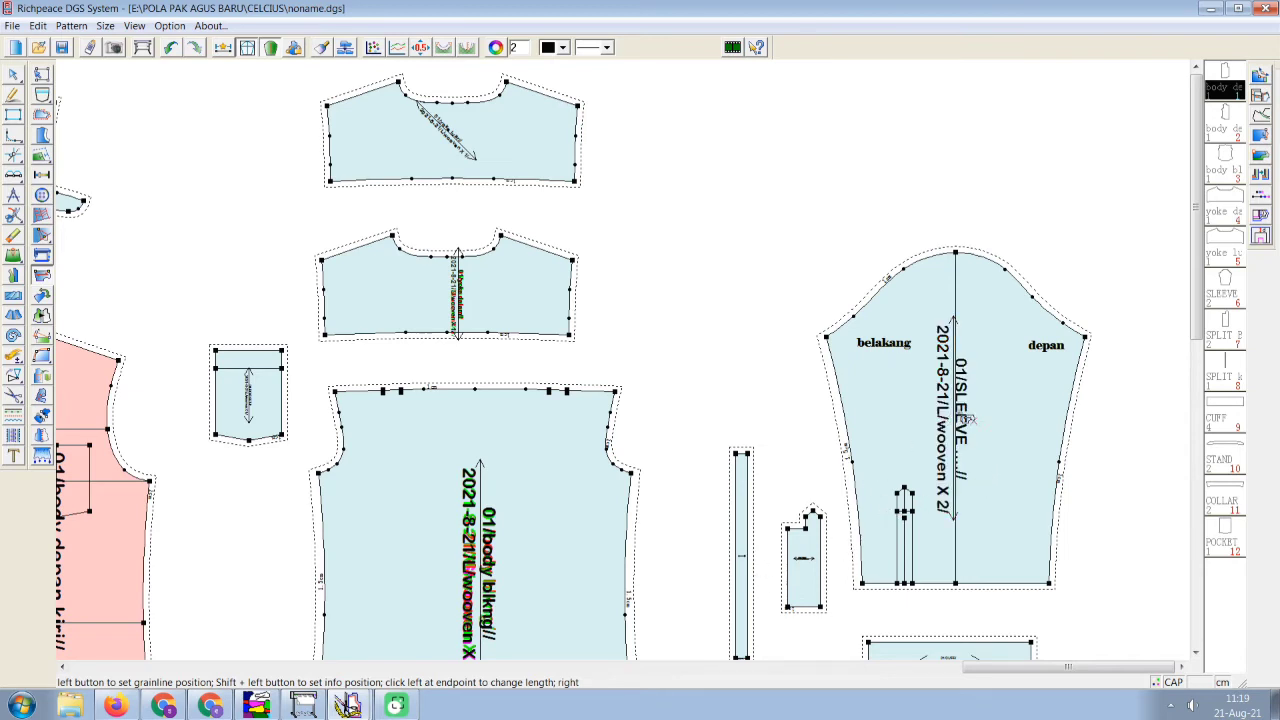
{"action": "left_click", "coordinate": [953, 412]}
{"action": "left_click", "coordinate": [1000, 433]}
Turn the grainlines of the wide split piece and the SPLIT kecil vertical, lengthening the one on SPLIT kecil.
{"action": "scroll", "coordinate": [877, 604], "scroll_direction": "up", "scroll_amount": 1}
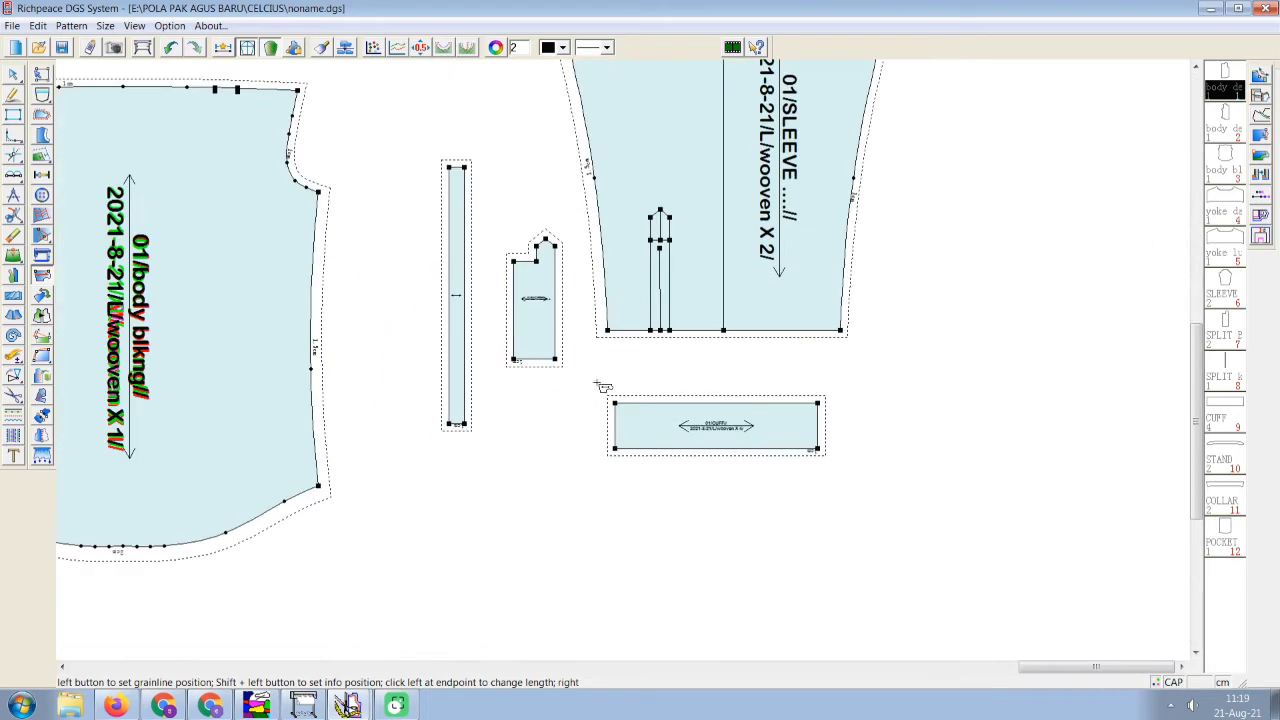
{"action": "right_click", "coordinate": [537, 303]}
{"action": "right_click", "coordinate": [538, 304]}
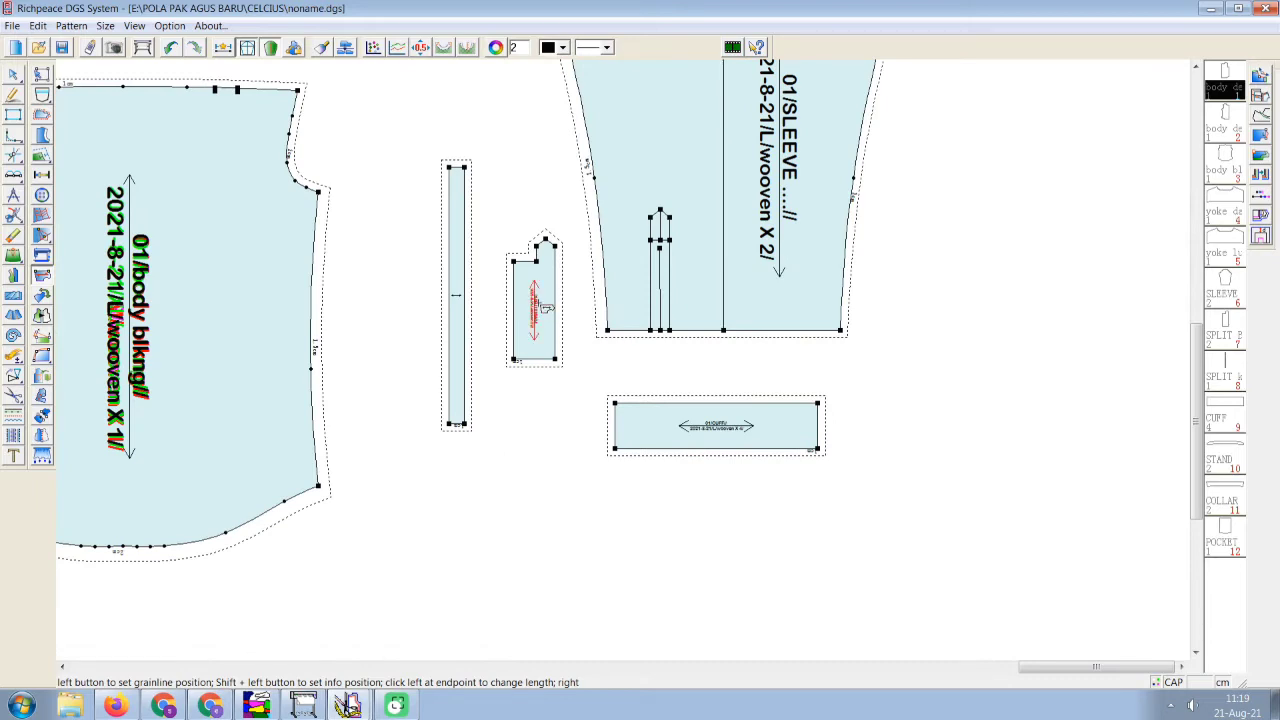
{"action": "left_click", "coordinate": [462, 300]}
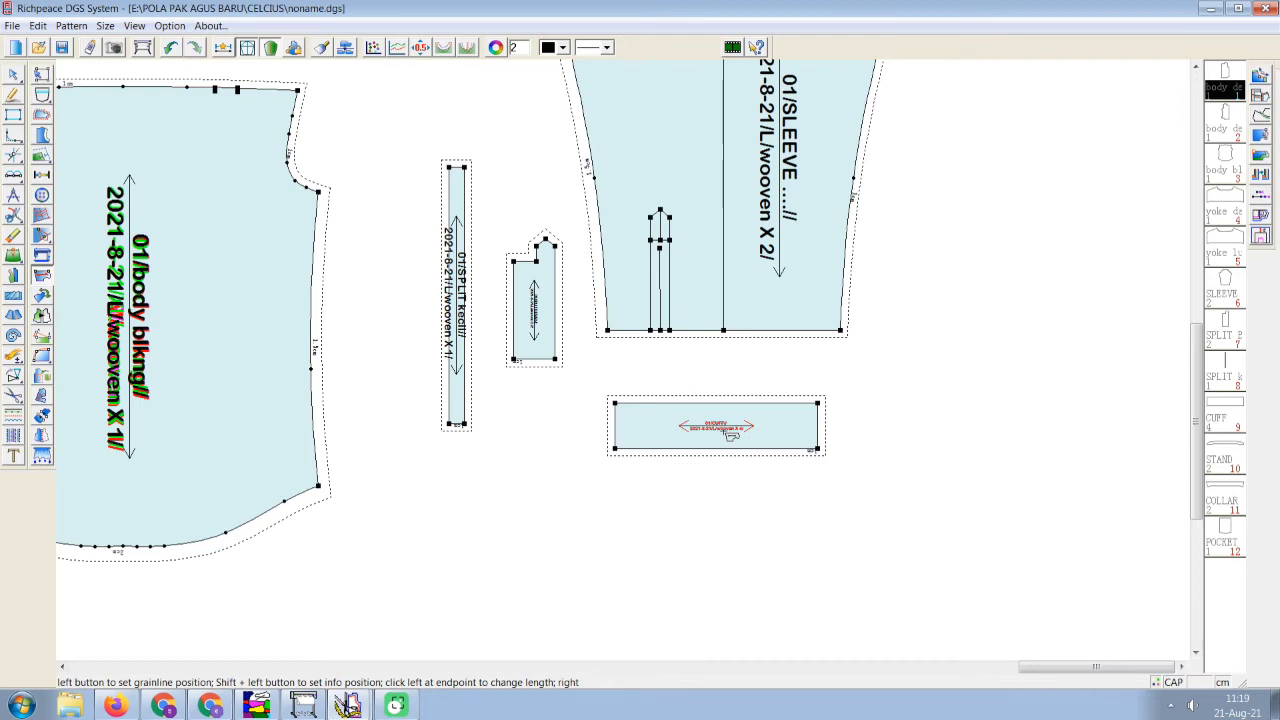
Start saving the pattern as a new file, and create and open a folder named TEST inside CELCIUS.
{"action": "scroll", "coordinate": [625, 362], "scroll_direction": "down", "scroll_amount": 6}
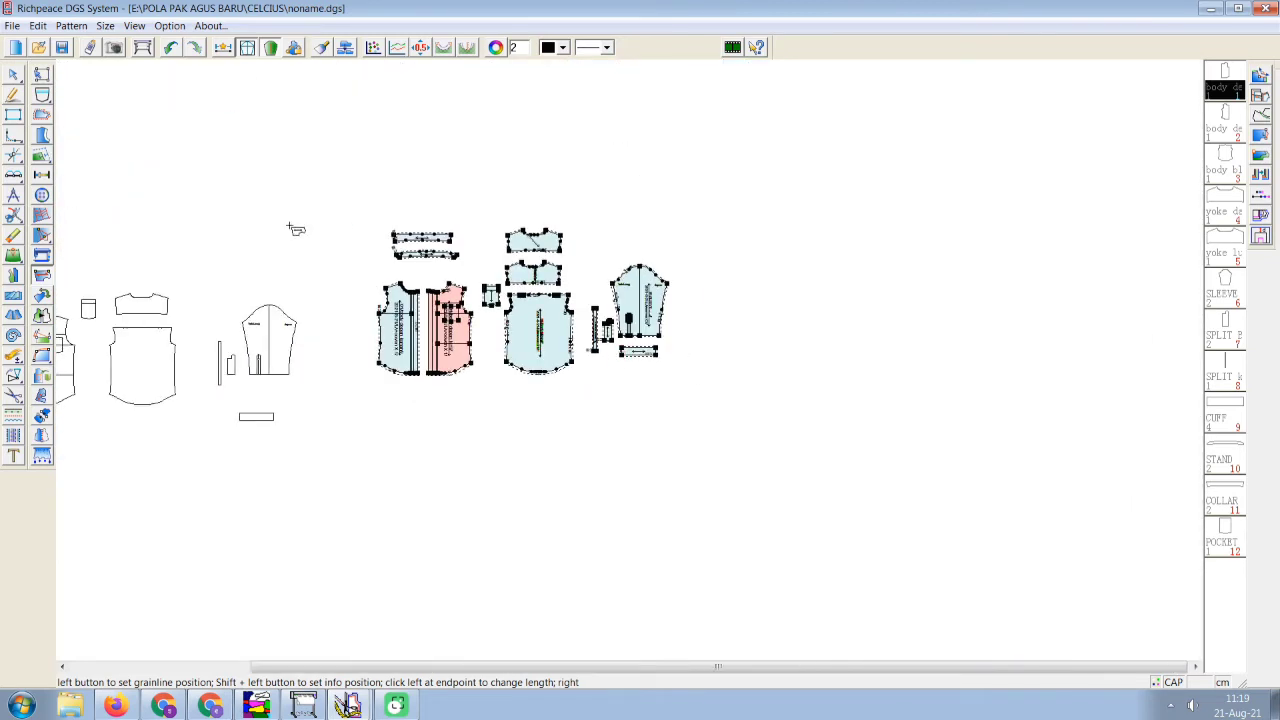
{"action": "left_click", "coordinate": [12, 26]}
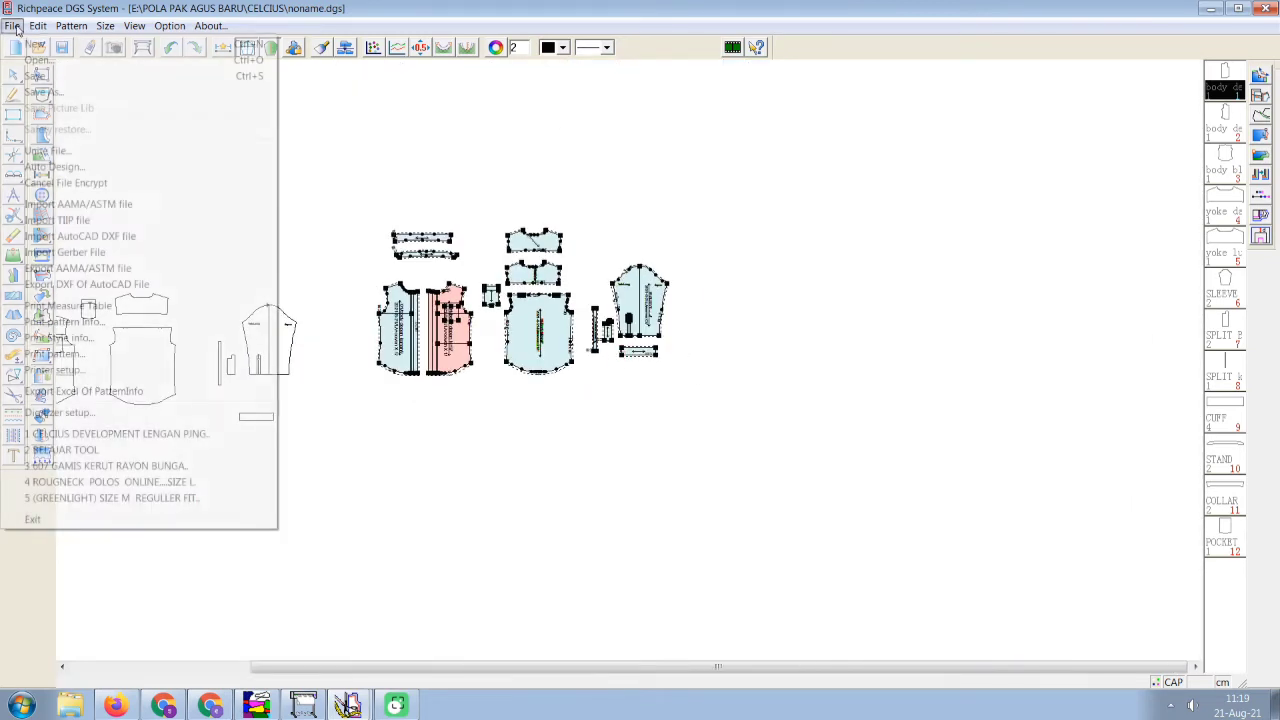
{"action": "left_click", "coordinate": [42, 93]}
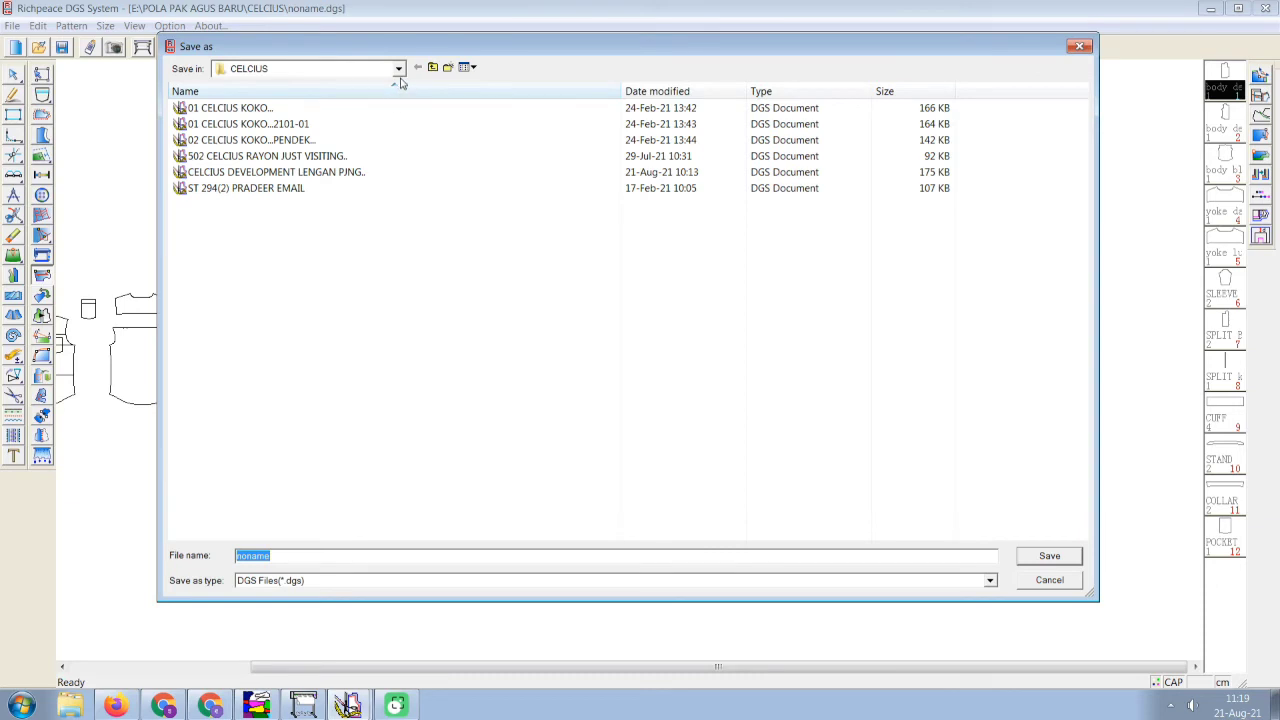
{"action": "left_click", "coordinate": [398, 70]}
{"action": "key", "text": "F4"}
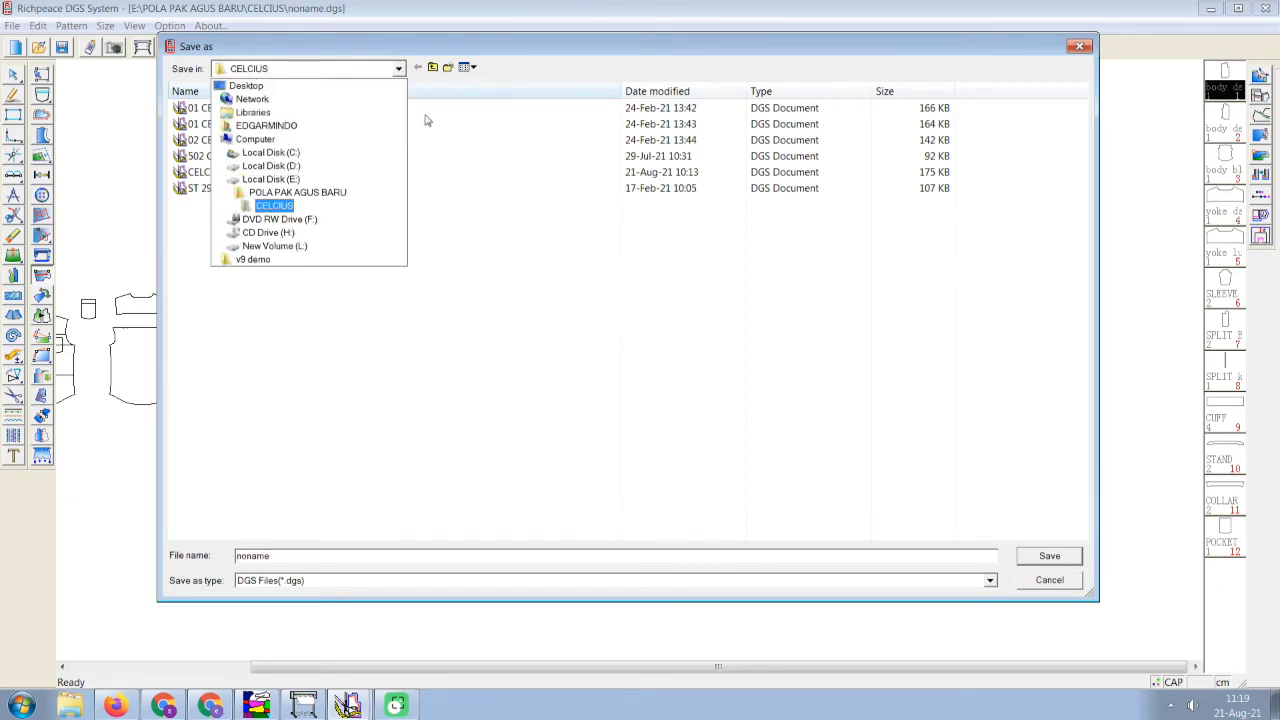
{"action": "left_click", "coordinate": [425, 146]}
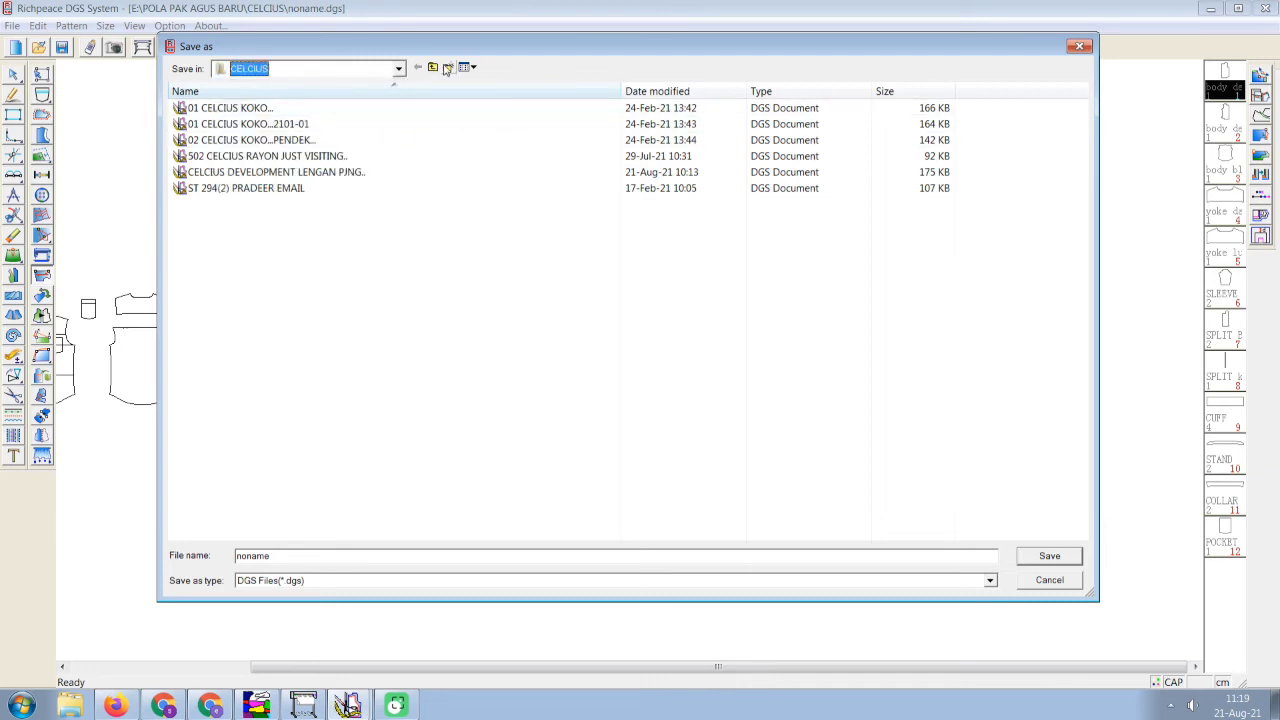
{"action": "key", "text": "ctrl+shift+n"}
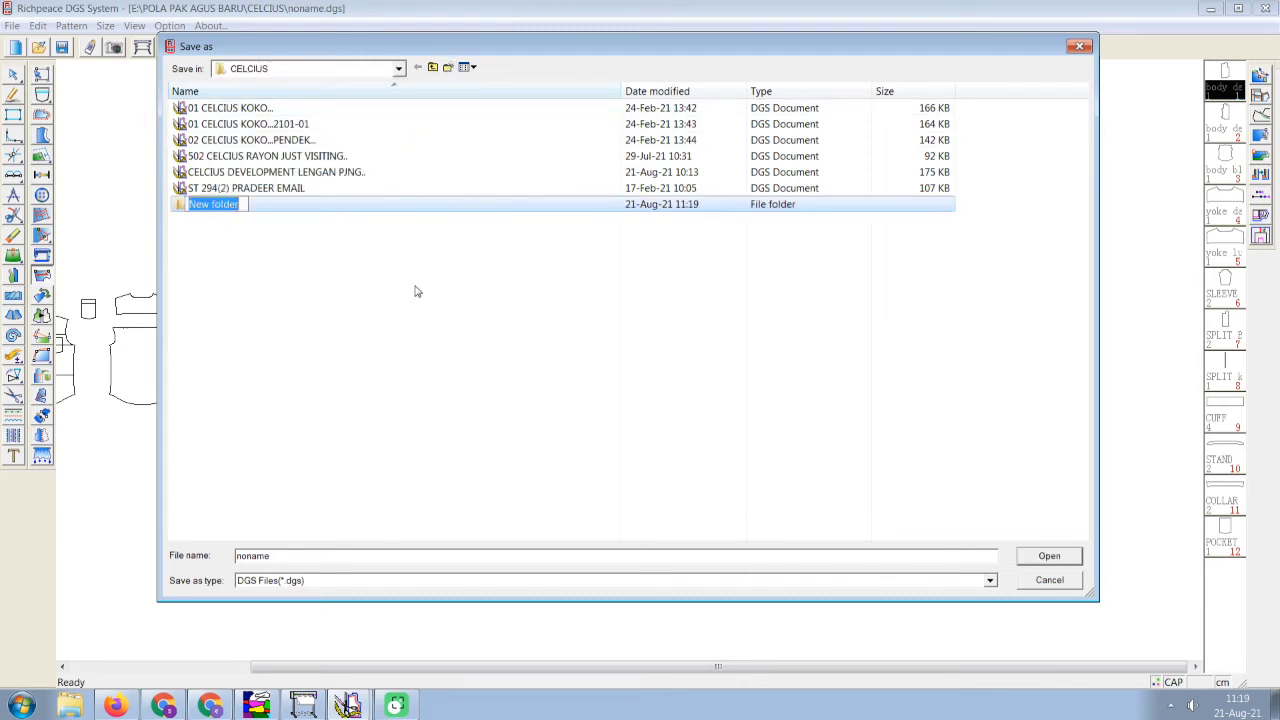
{"action": "type", "text": "TEST"}
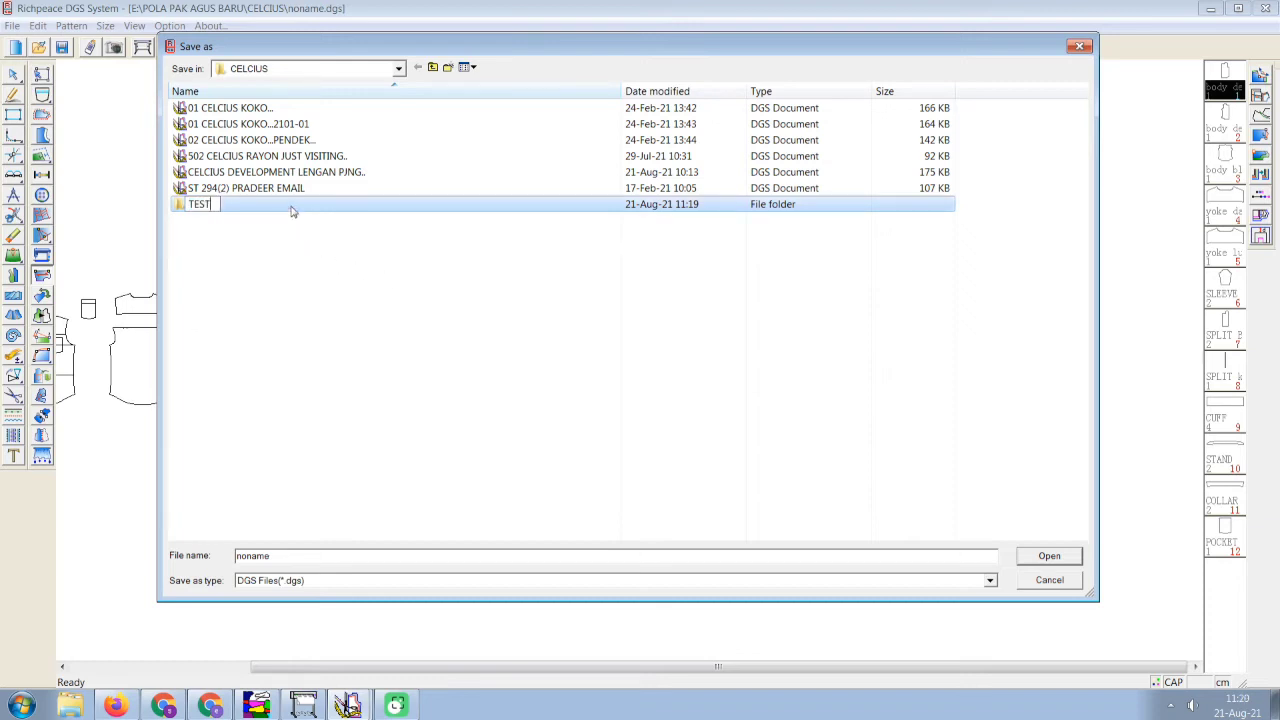
{"action": "double_click", "coordinate": [291, 206]}
Save the pattern in the TEST folder under the file name 01 TEST.
{"action": "left_click_drag", "start_coordinate": [280, 560], "coordinate": [211, 558]}
{"action": "type", "text": "0"}
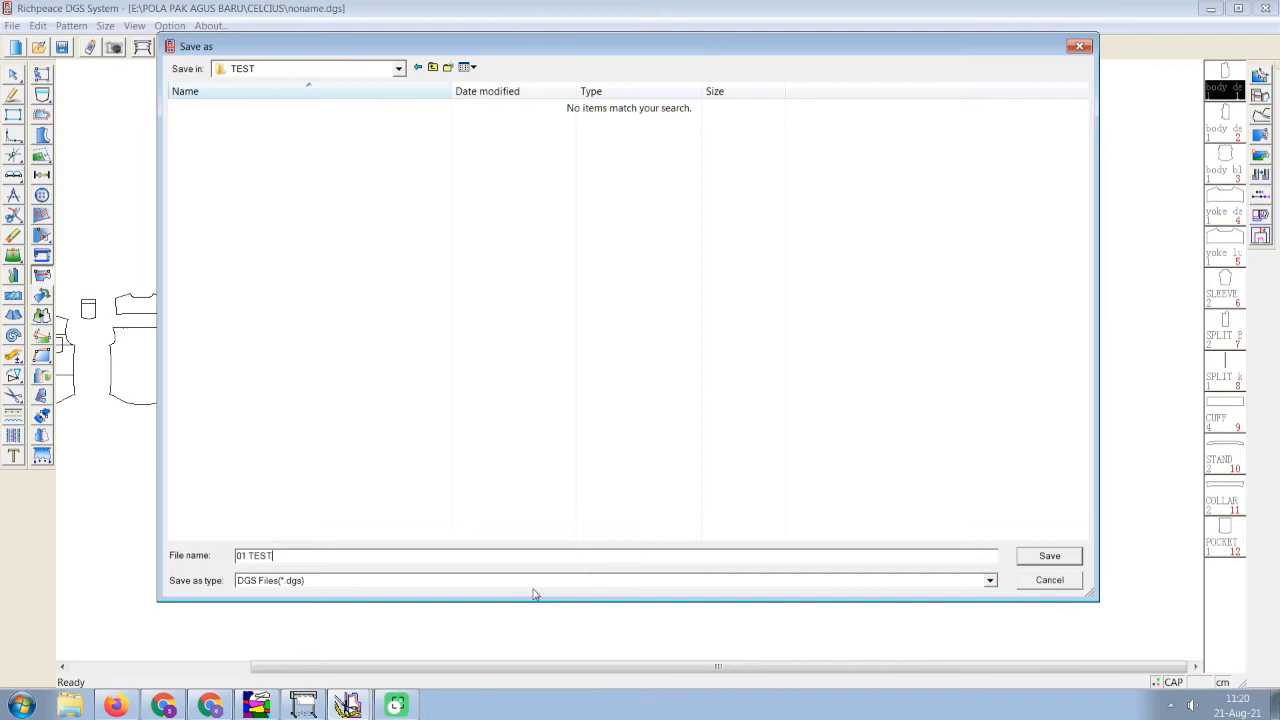
{"action": "type", "text": "1 TEST"}
{"action": "left_click", "coordinate": [1050, 556]}
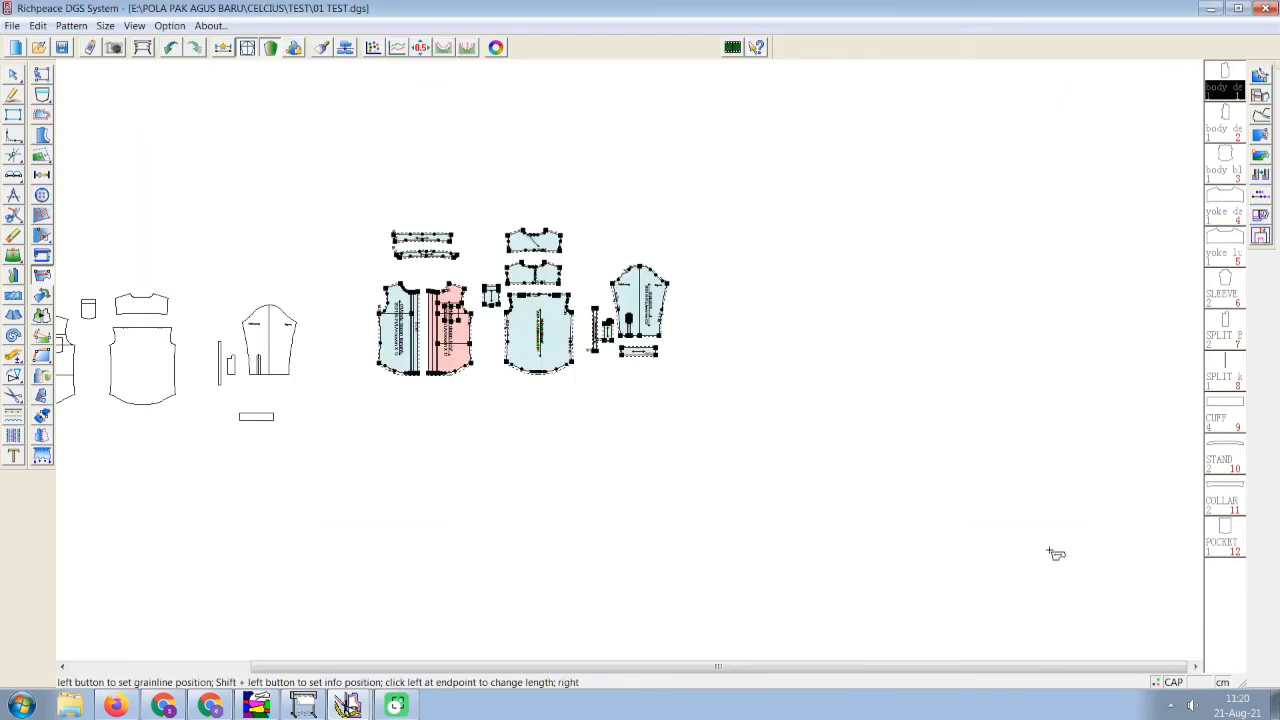
Open the grade table and place it away from the body pieces.
{"action": "scroll", "coordinate": [514, 390], "scroll_direction": "down", "scroll_amount": 2}
{"action": "scroll", "coordinate": [629, 359], "scroll_direction": "up", "scroll_amount": 4}
{"action": "scroll", "coordinate": [635, 364], "scroll_direction": "down", "scroll_amount": 1}
{"action": "scroll", "coordinate": [600, 340], "scroll_direction": "up", "scroll_amount": 2}
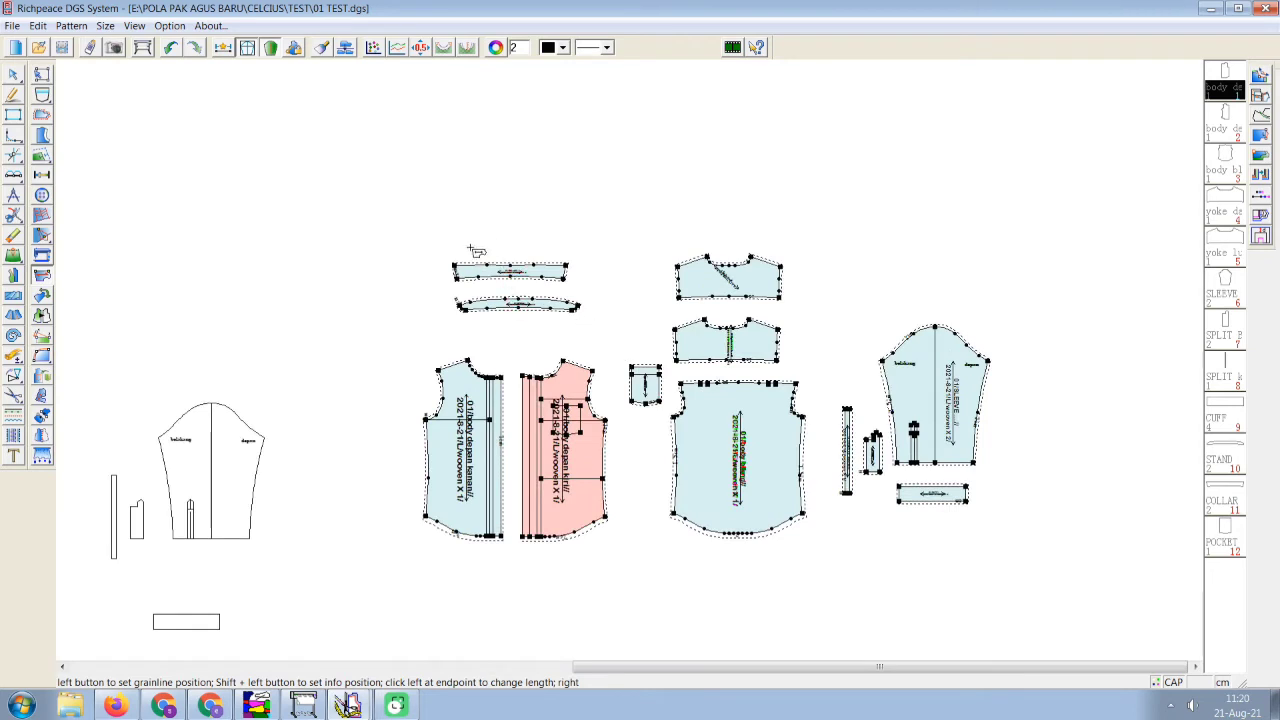
{"action": "left_click", "coordinate": [373, 48]}
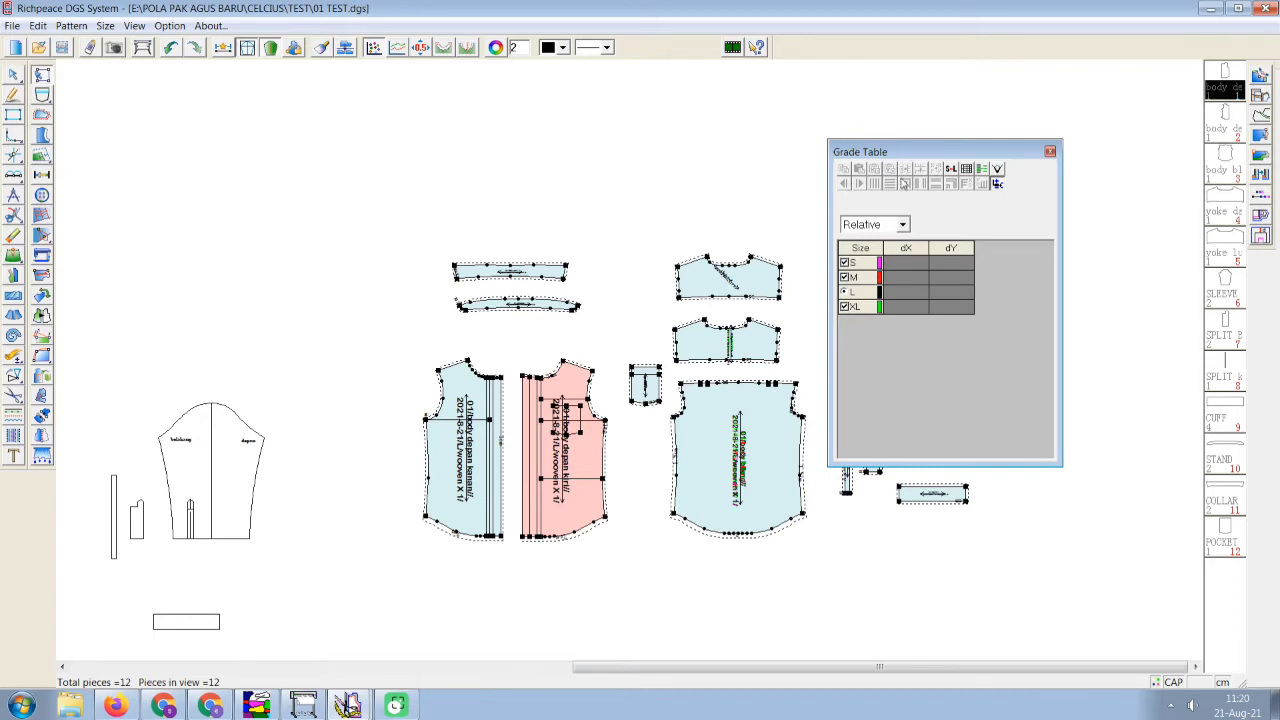
{"action": "left_click_drag", "start_coordinate": [926, 157], "coordinate": [1056, 183]}
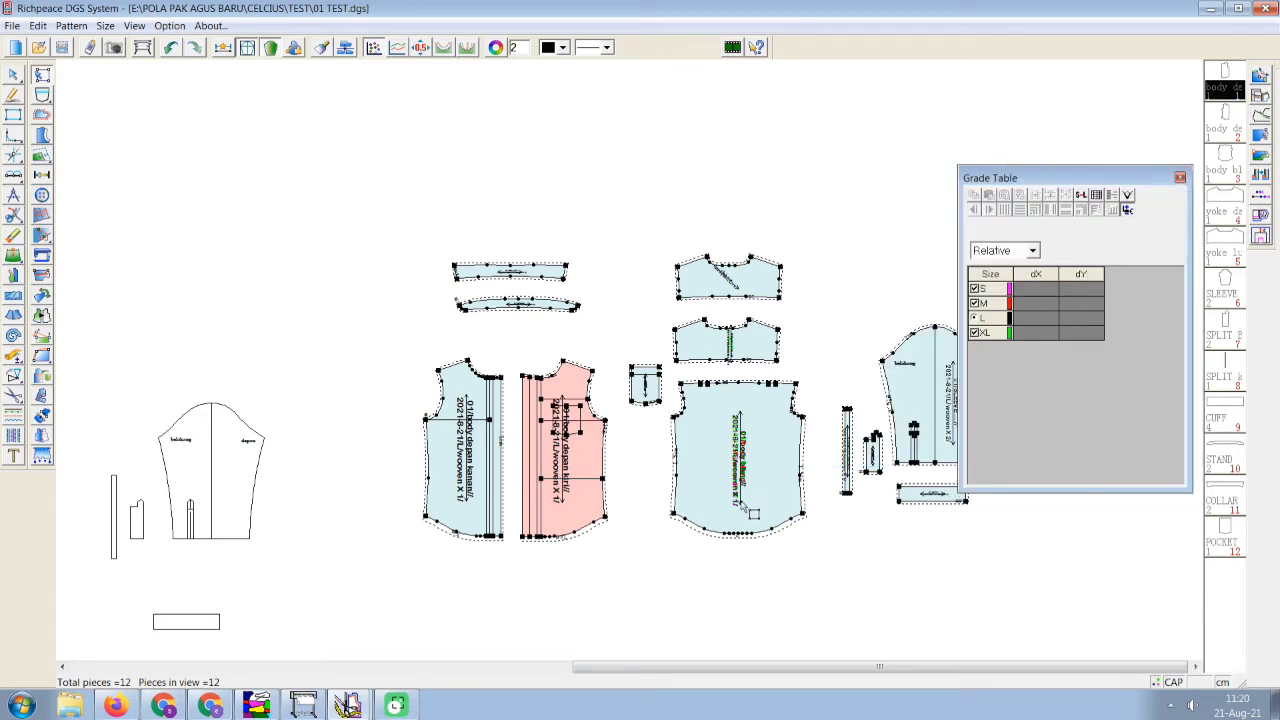
Move the pocket piece up between the collar and the upper yoke, clear of the body pieces.
{"action": "left_click", "coordinate": [652, 398]}
{"action": "key", "text": "space"}
{"action": "left_click", "coordinate": [643, 284]}
Grade the underarm and side hem points of body depan kiri evenly across the sizes, with a dX of -1 for size S.
{"action": "scroll", "coordinate": [642, 421], "scroll_direction": "up", "scroll_amount": 2}
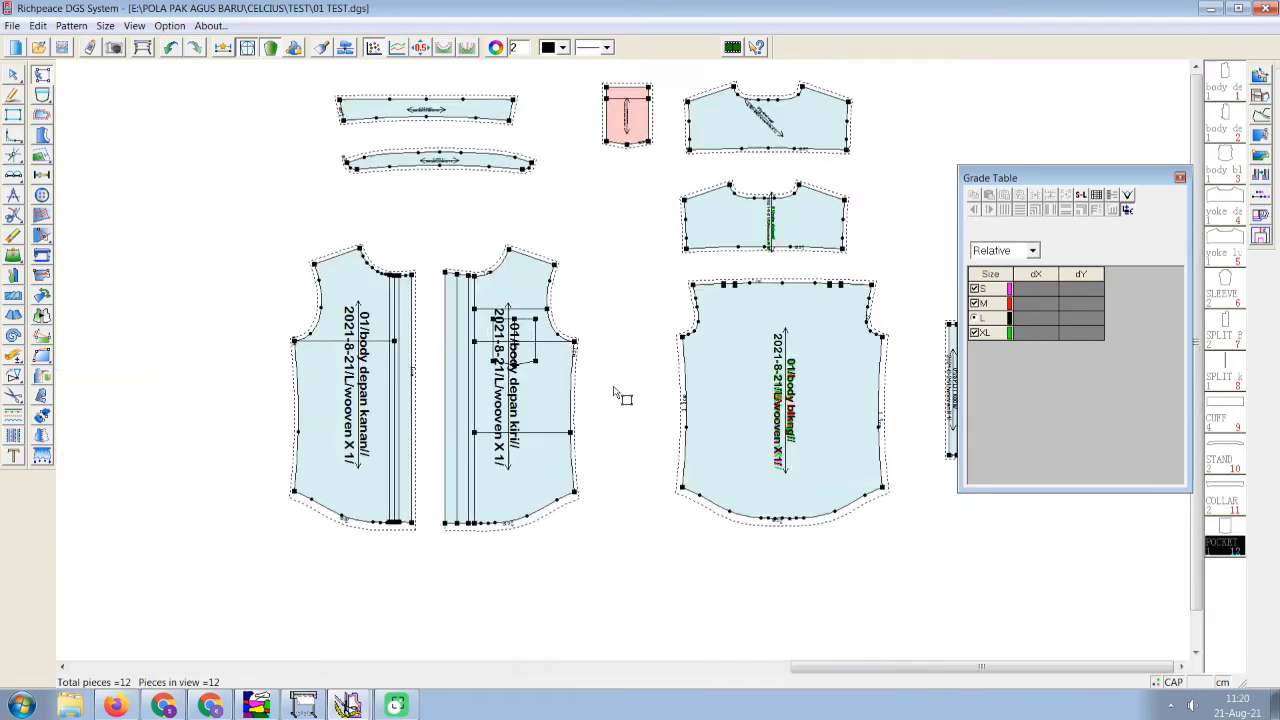
{"action": "scroll", "coordinate": [617, 370], "scroll_direction": "up", "scroll_amount": 1}
{"action": "scroll", "coordinate": [628, 395], "scroll_direction": "up", "scroll_amount": 2}
{"action": "scroll", "coordinate": [625, 390], "scroll_direction": "down", "scroll_amount": 2}
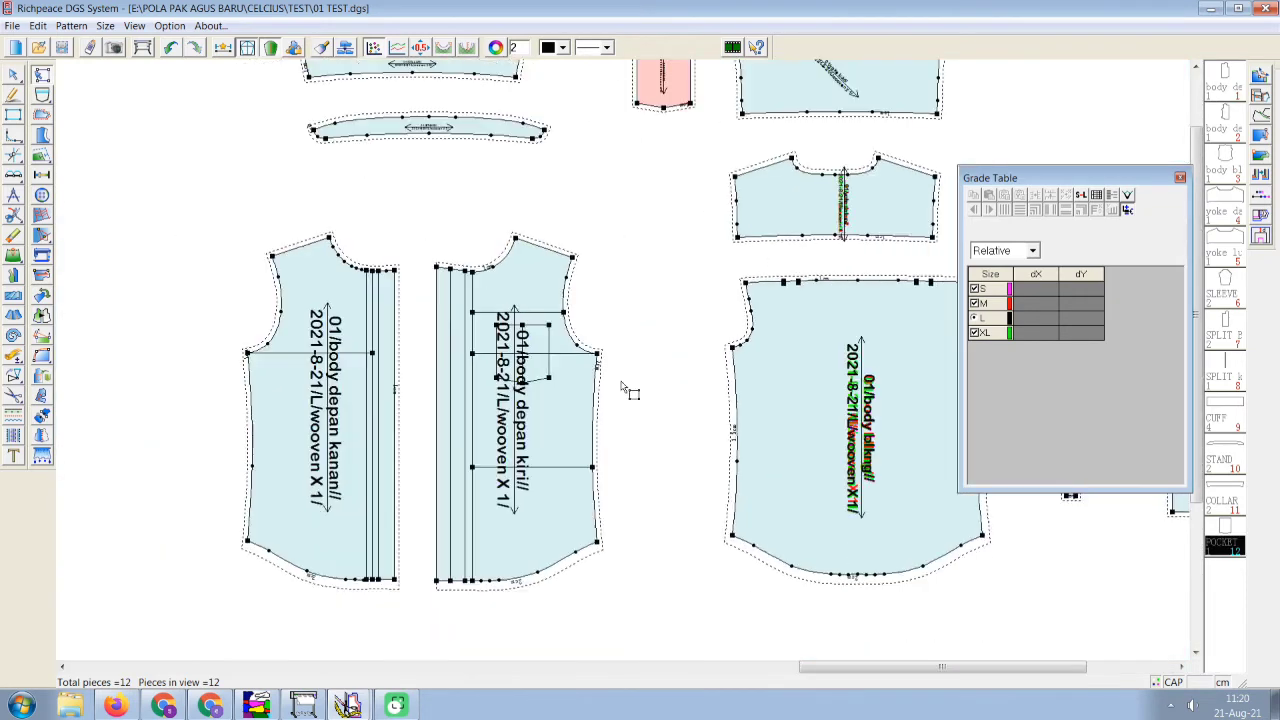
{"action": "left_click", "coordinate": [600, 363]}
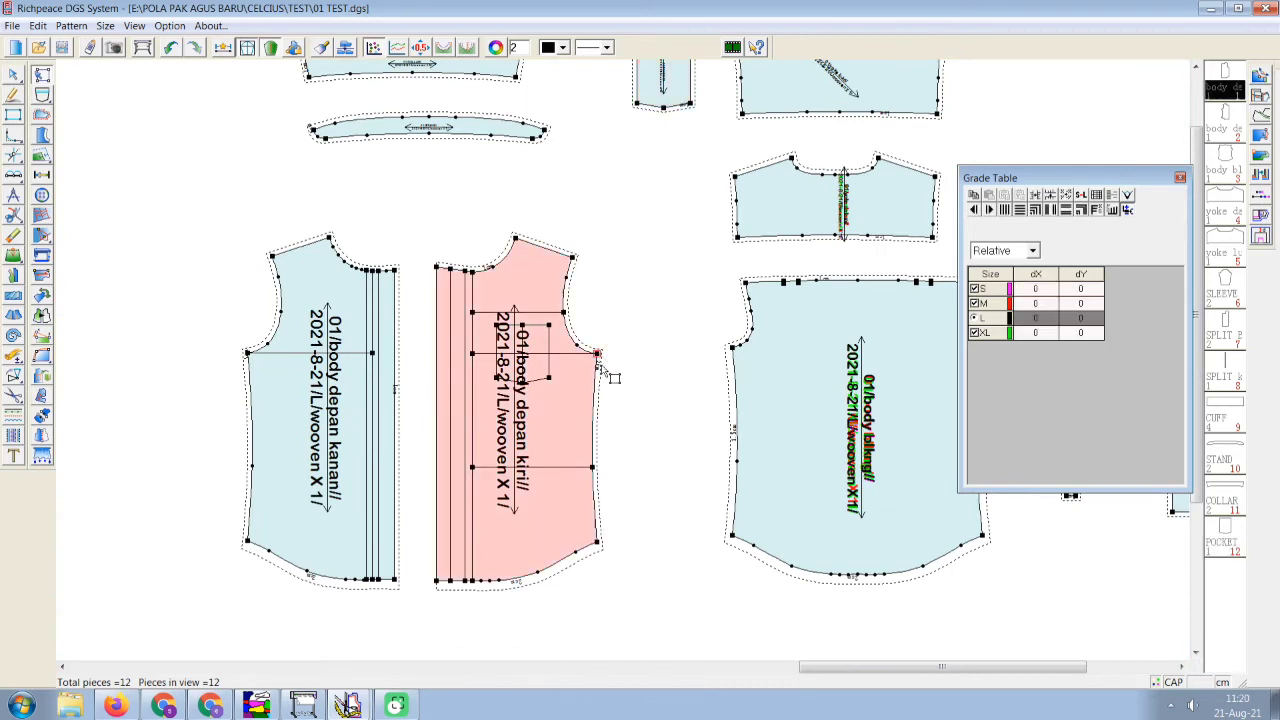
{"action": "left_click", "coordinate": [1036, 289]}
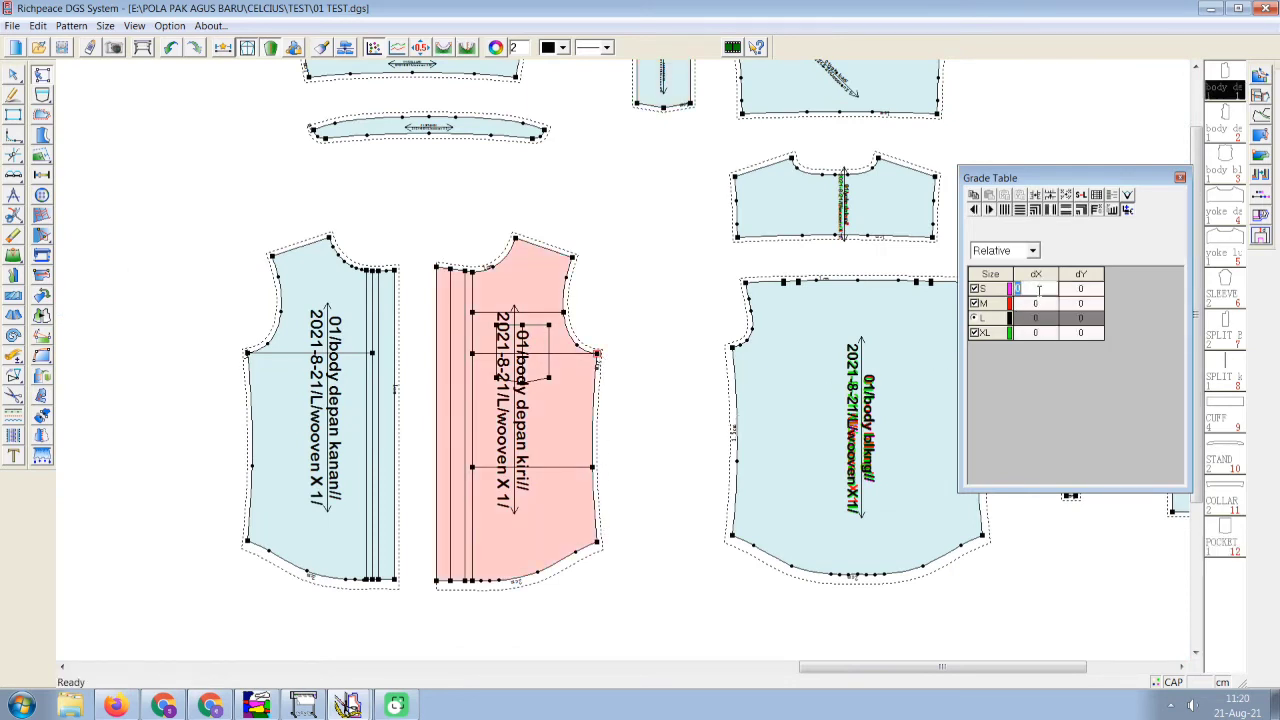
{"action": "type", "text": "-1"}
{"action": "key", "text": "Return"}
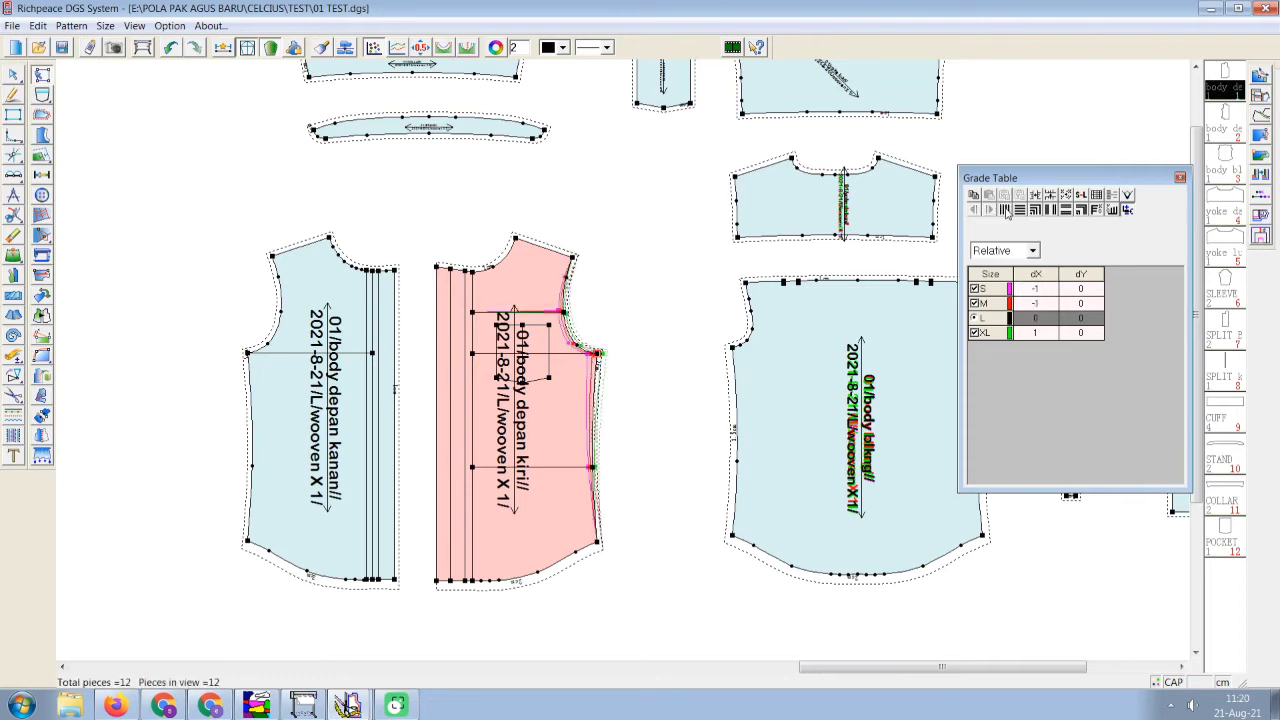
{"action": "left_click", "coordinate": [600, 542]}
{"action": "left_click", "coordinate": [1042, 289]}
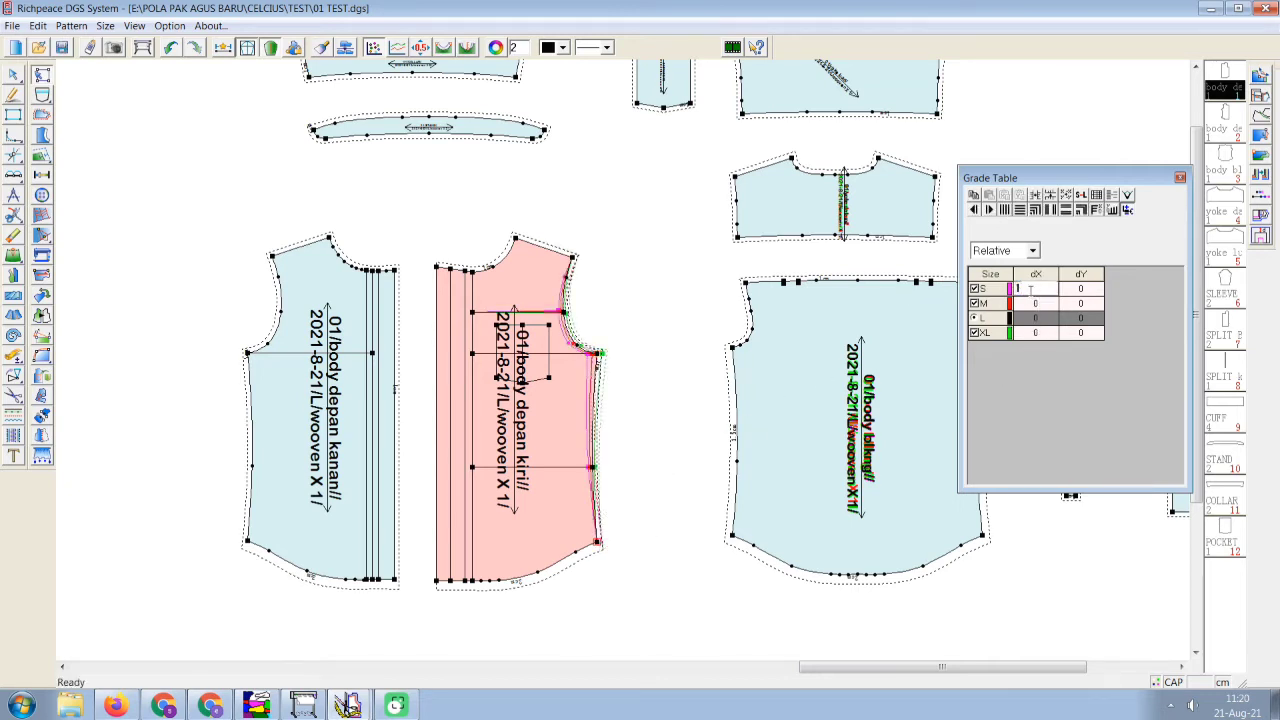
{"action": "left_click", "coordinate": [1006, 215]}
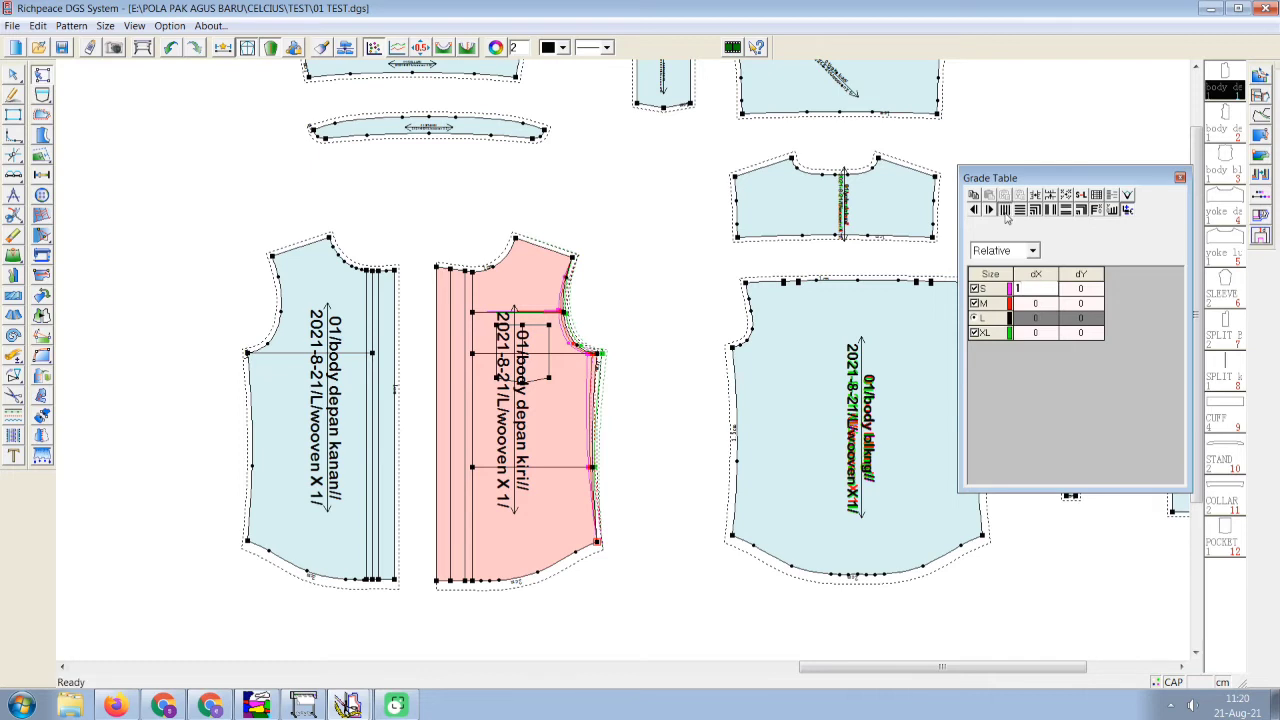
{"action": "left_click", "coordinate": [637, 451]}
Grade the underarm and side hem points of body depan kanan evenly across the sizes, with a dX of 1 for size S.
{"action": "left_click", "coordinate": [248, 354]}
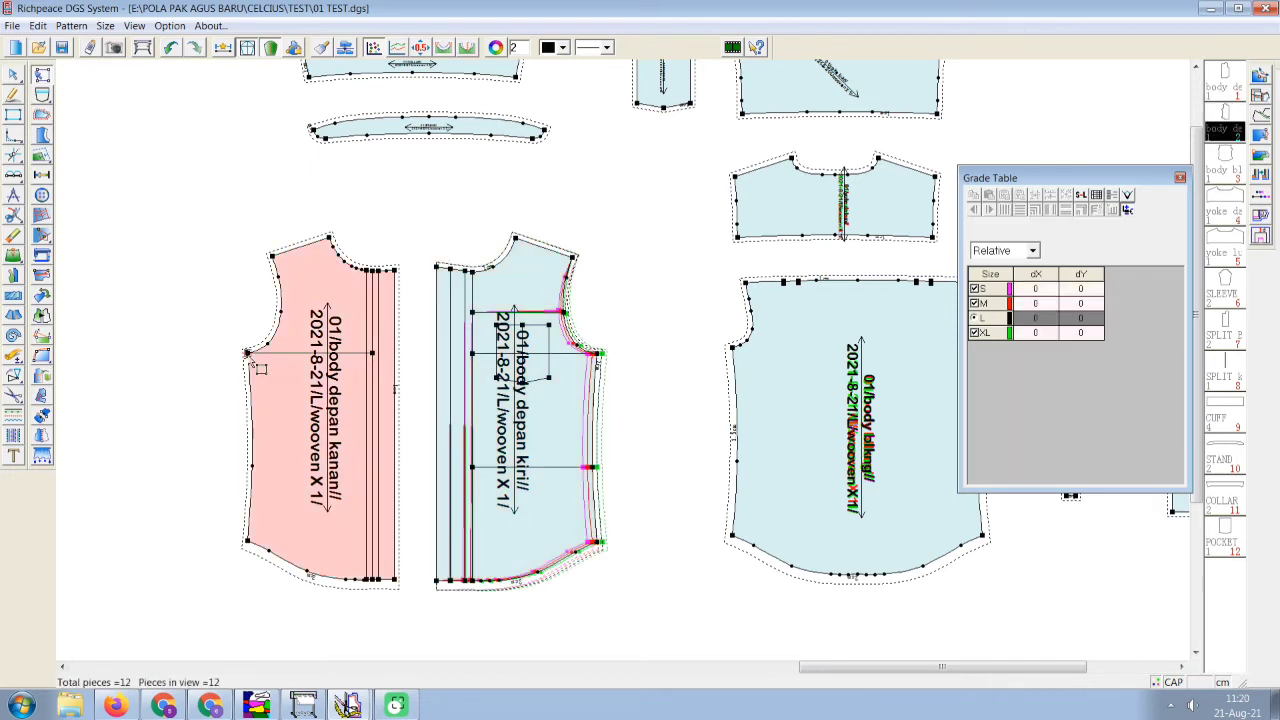
{"action": "left_click", "coordinate": [1018, 289]}
{"action": "type", "text": "1"}
{"action": "key", "text": "Return"}
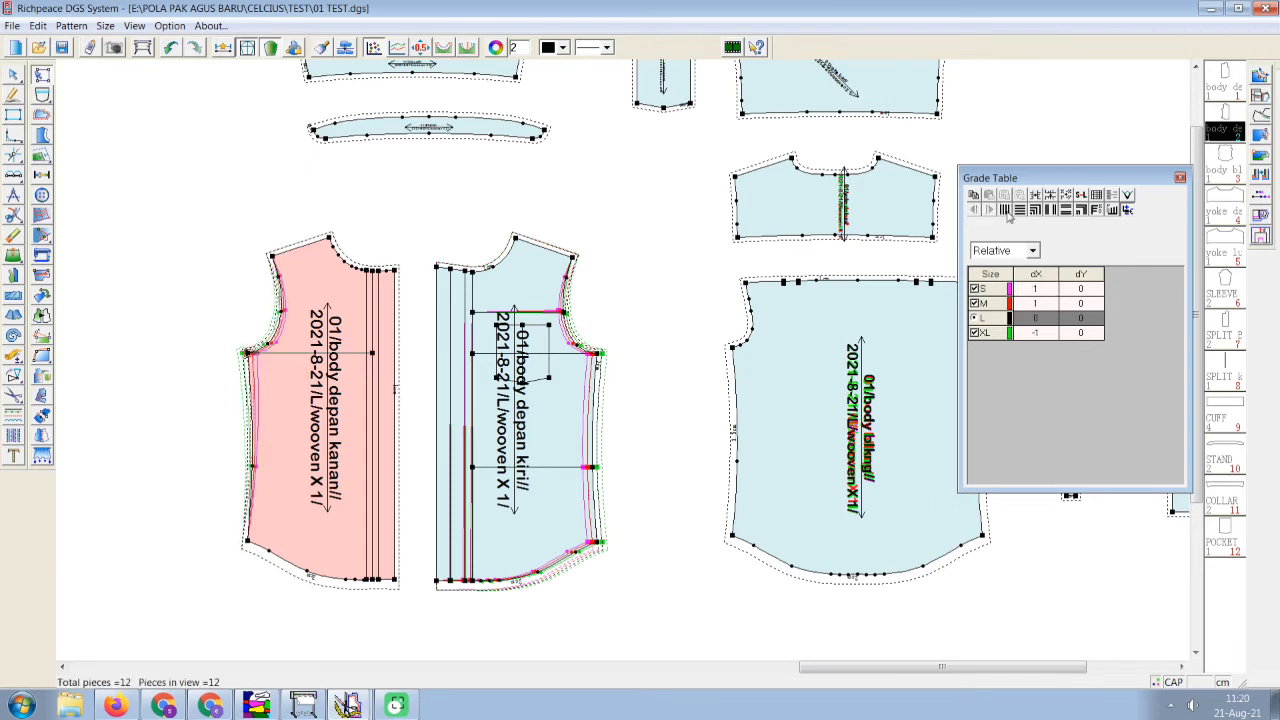
{"action": "left_click", "coordinate": [244, 543]}
{"action": "left_click", "coordinate": [1036, 289]}
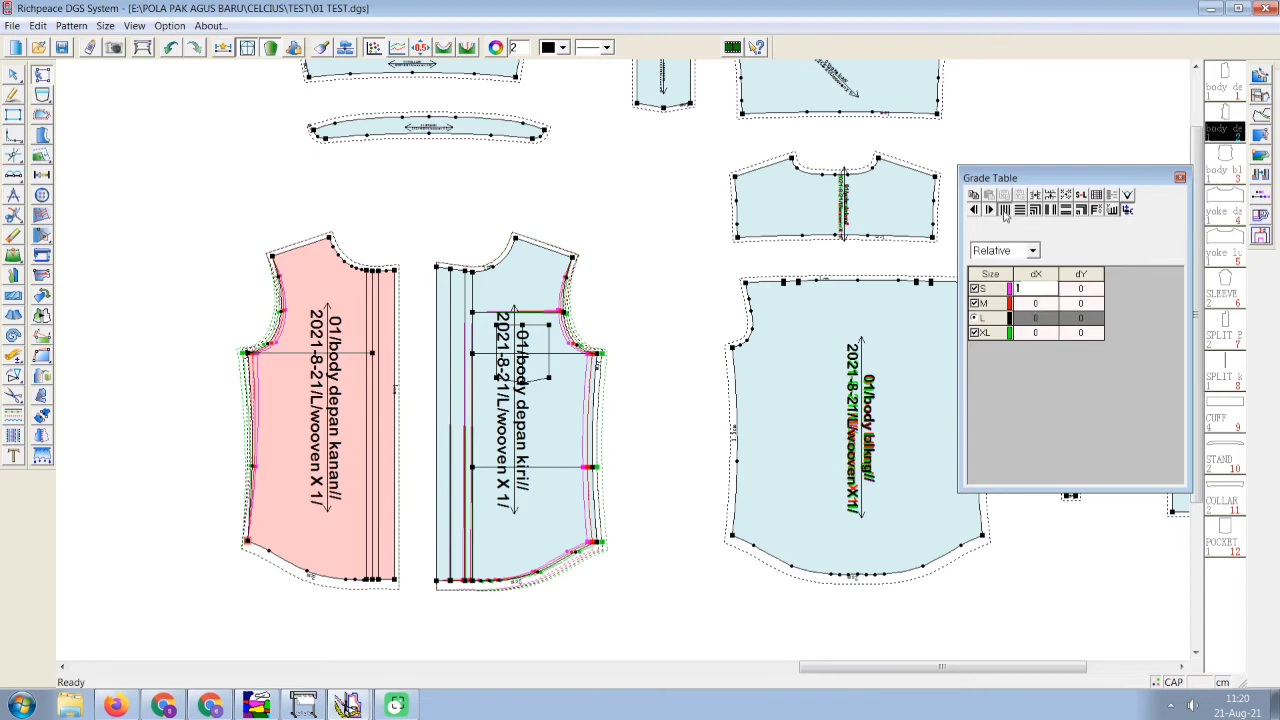
{"action": "type", "text": "1"}
{"action": "key", "text": "Return"}
{"action": "left_click", "coordinate": [690, 415]}
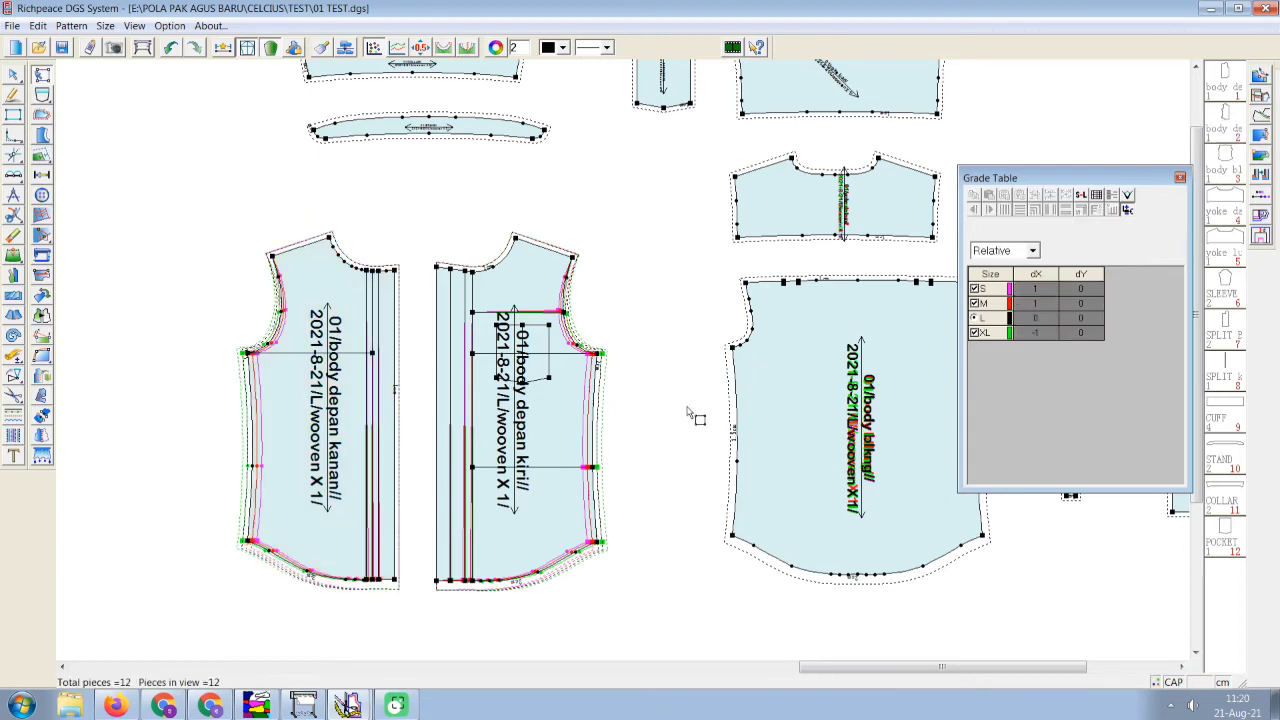
Grade the underarm, side hem and upper armhole points on the left side of body blkng evenly, with a dX of 1 for size S.
{"action": "left_click", "coordinate": [740, 365]}
{"action": "left_click", "coordinate": [1035, 288]}
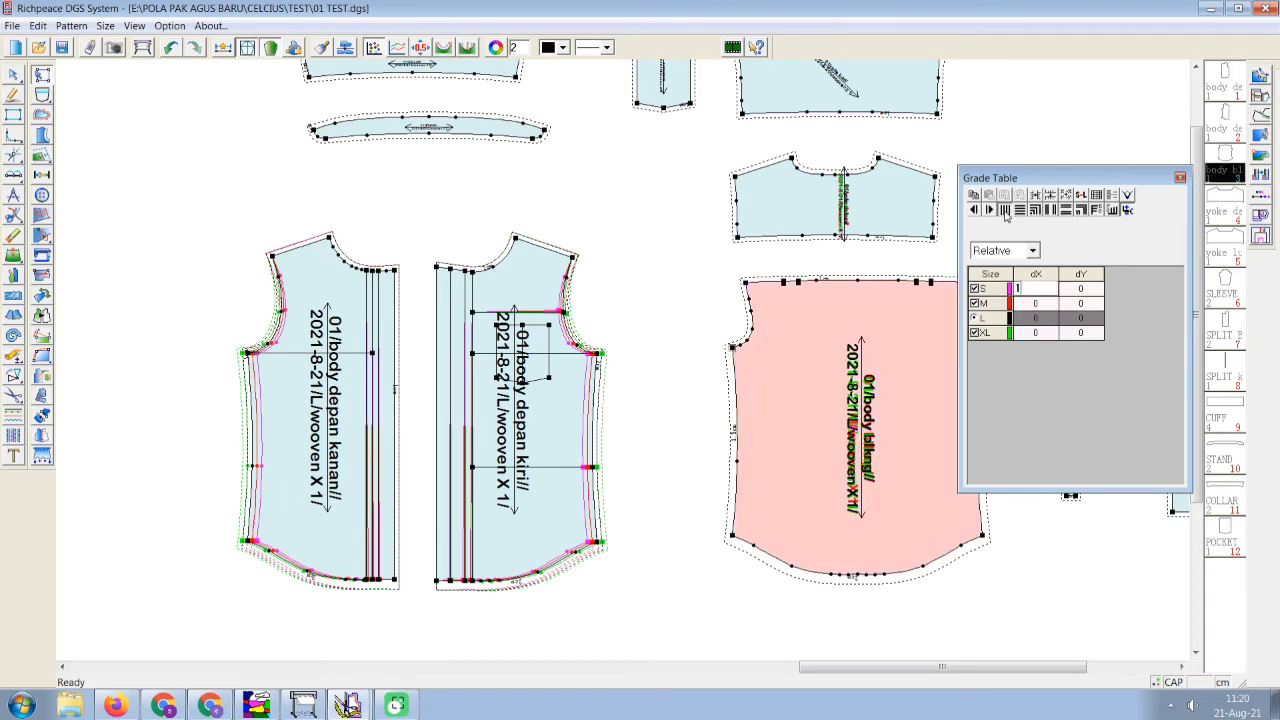
{"action": "type", "text": "1"}
{"action": "key", "text": "Return"}
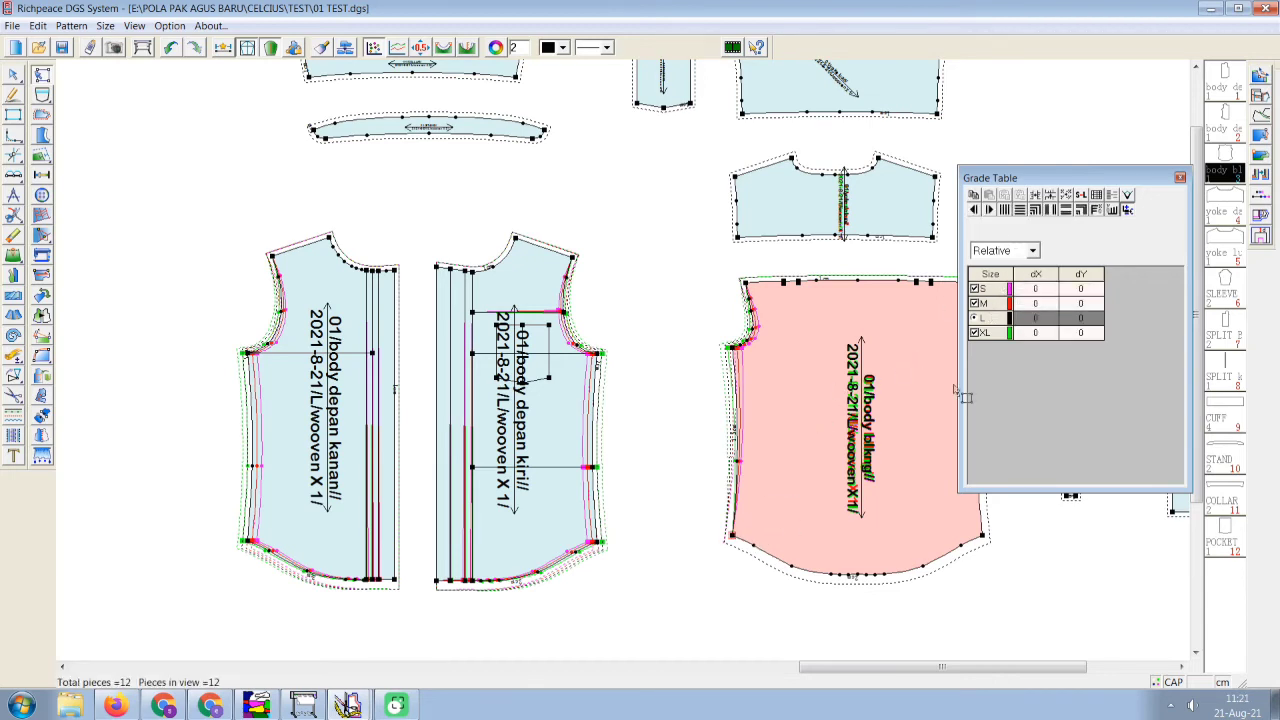
{"action": "left_click", "coordinate": [1036, 288]}
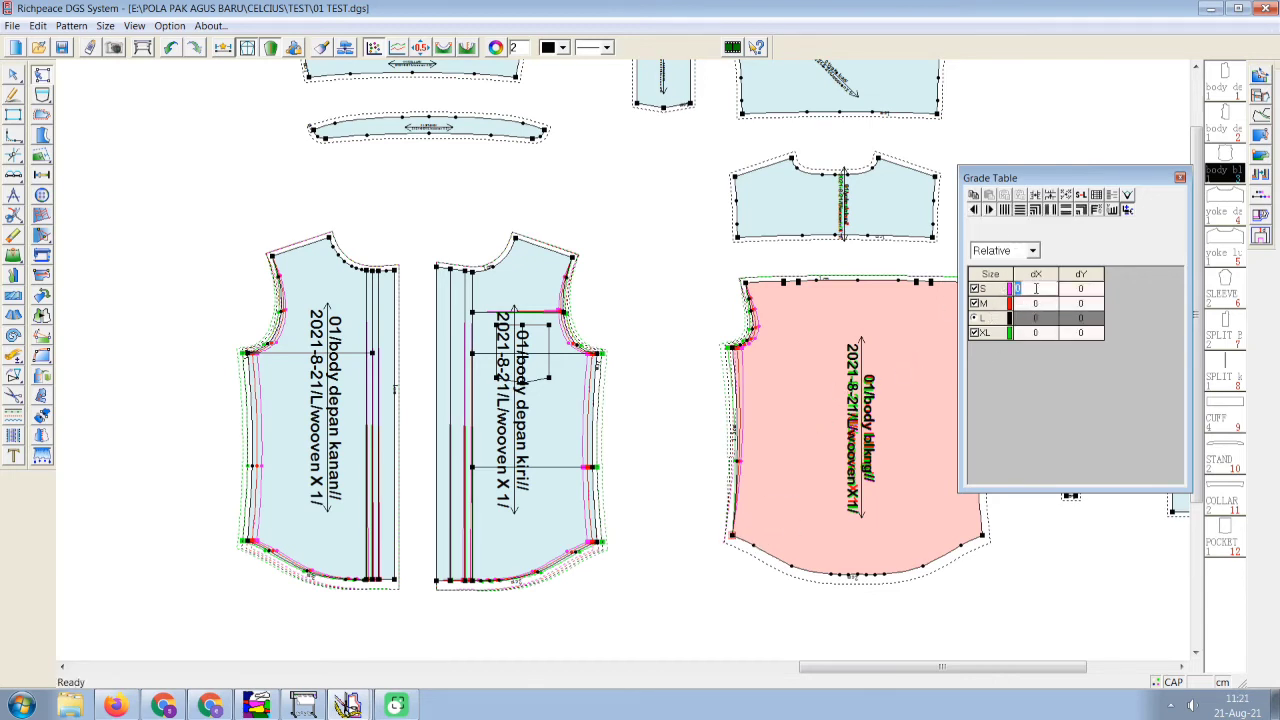
{"action": "left_click", "coordinate": [1005, 210]}
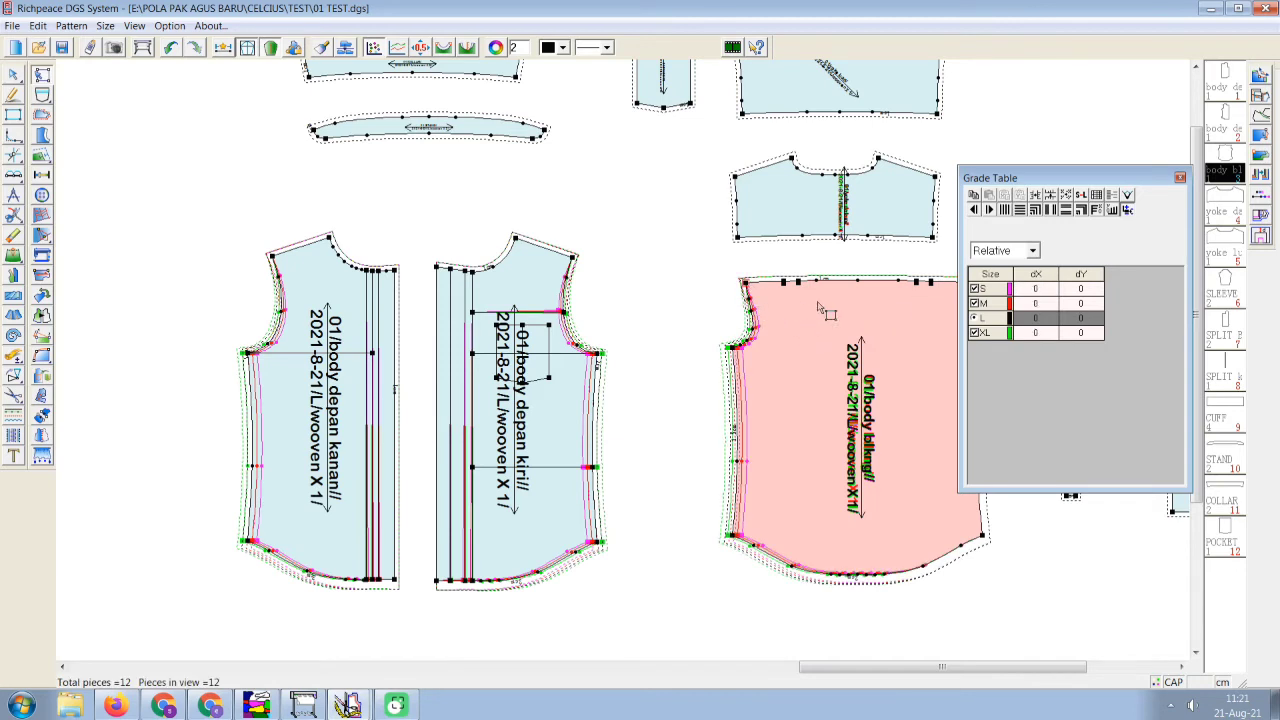
{"action": "left_click", "coordinate": [1036, 289]}
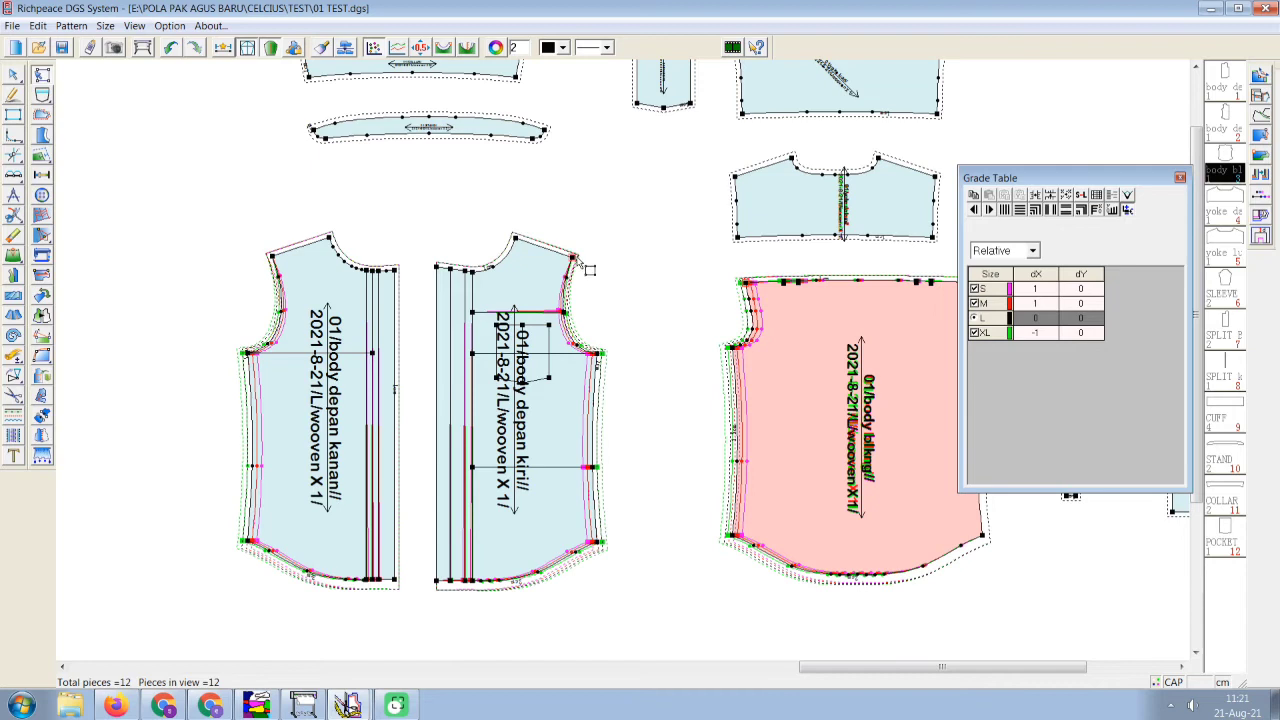
Grade the shoulder tip point of body depan kiri evenly across the sizes, with a dX of -1 for size S.
{"action": "left_click", "coordinate": [590, 270]}
{"action": "left_click", "coordinate": [1018, 290]}
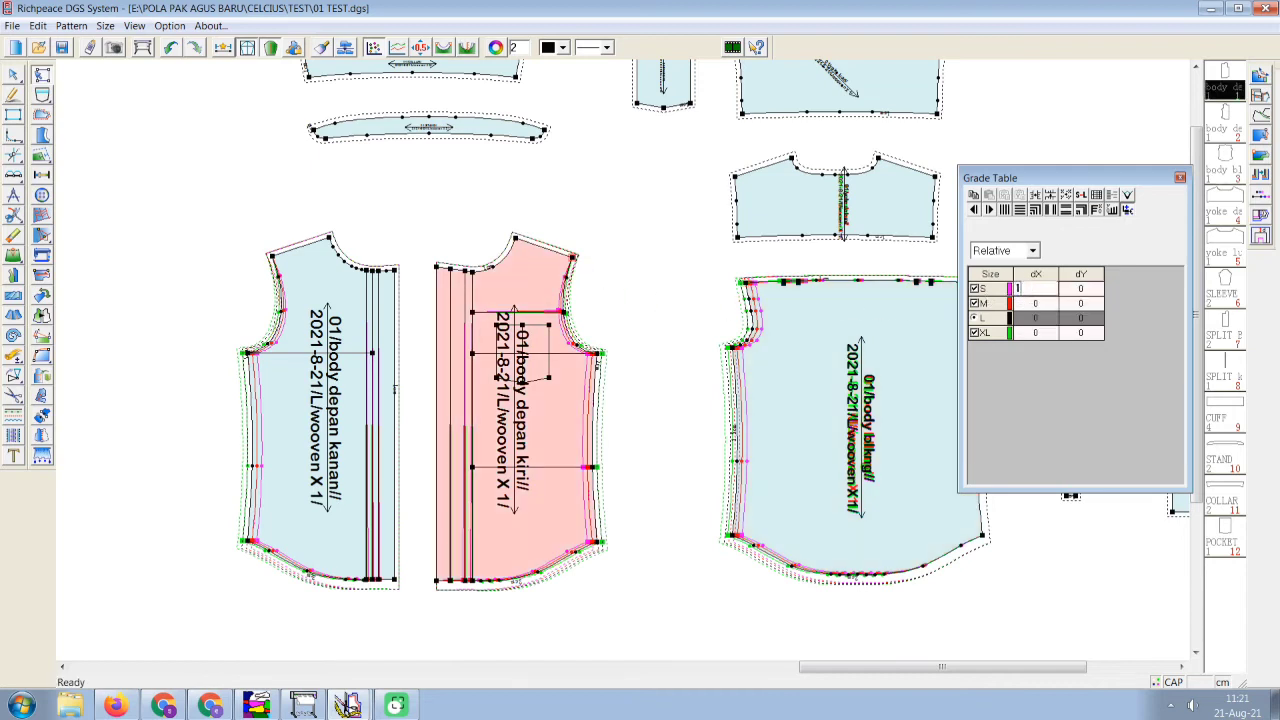
{"action": "type", "text": "-1"}
{"action": "key", "text": "Return"}
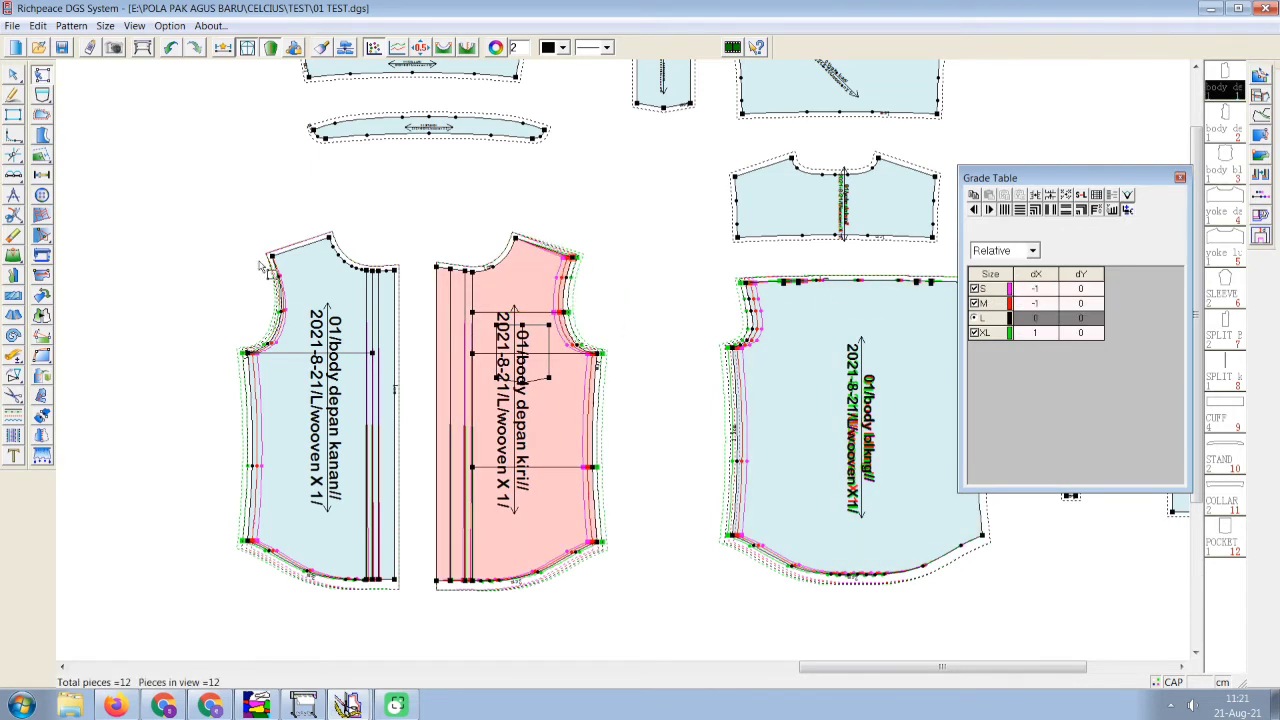
Grade the shoulder tip point of body depan kanan evenly across the sizes, with a dX of 1 for size S.
{"action": "left_click", "coordinate": [283, 273]}
{"action": "left_click", "coordinate": [1036, 290]}
{"action": "left_click", "coordinate": [1036, 290]}
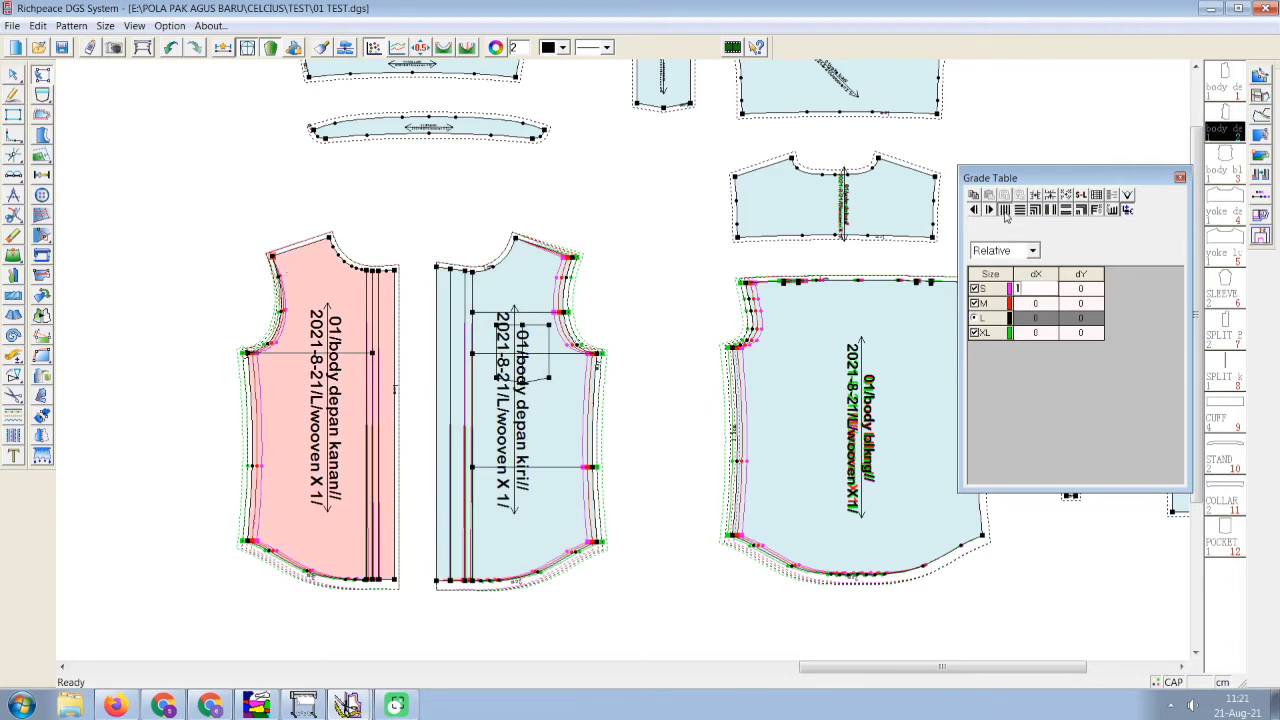
{"action": "type", "text": "1"}
{"action": "key", "text": "Return"}
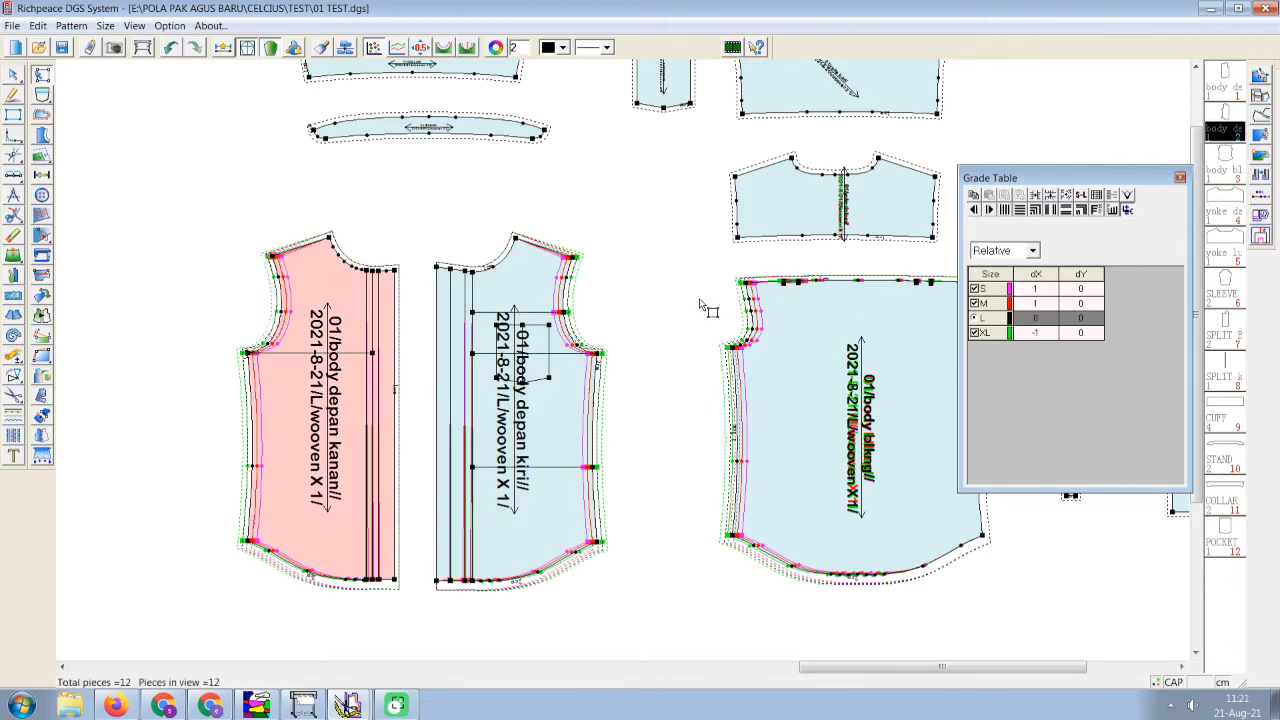
{"action": "left_click", "coordinate": [660, 467]}
Grade the underarm and side hem points on the right side of body blkng evenly, with a dX of -1 for size S.
{"action": "scroll", "coordinate": [666, 468], "scroll_direction": "down", "scroll_amount": 2}
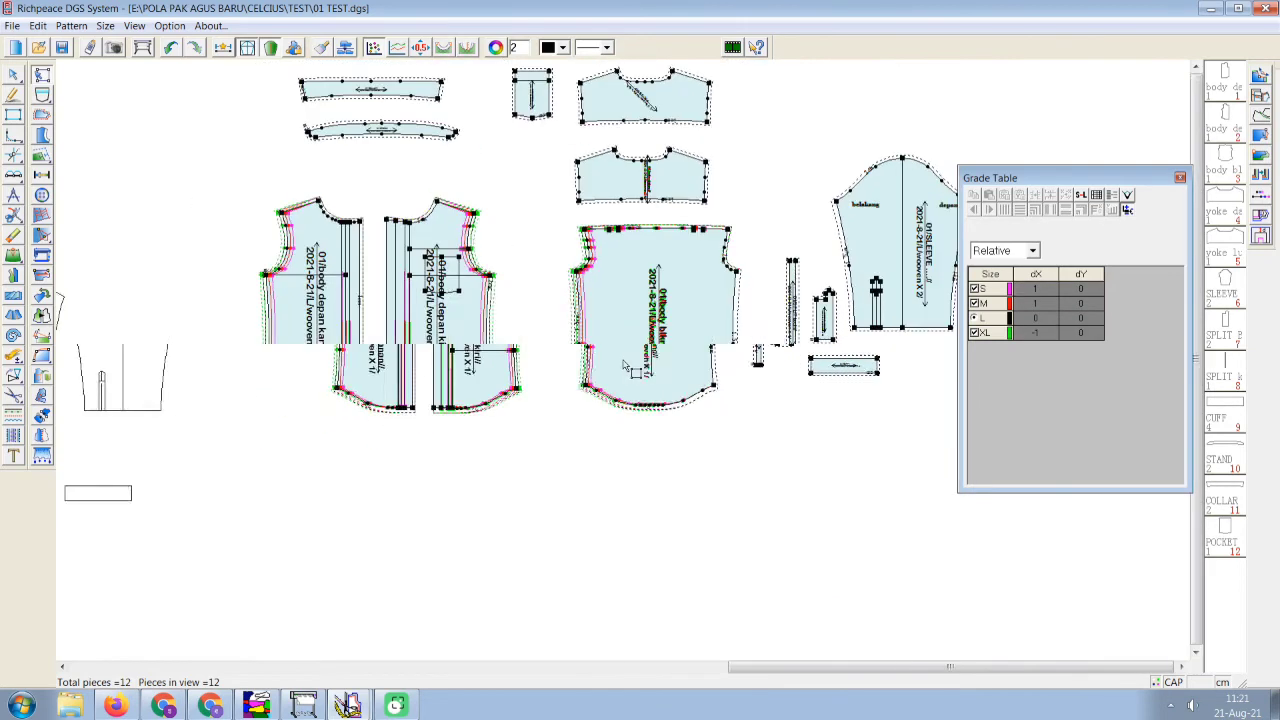
{"action": "left_click", "coordinate": [745, 281]}
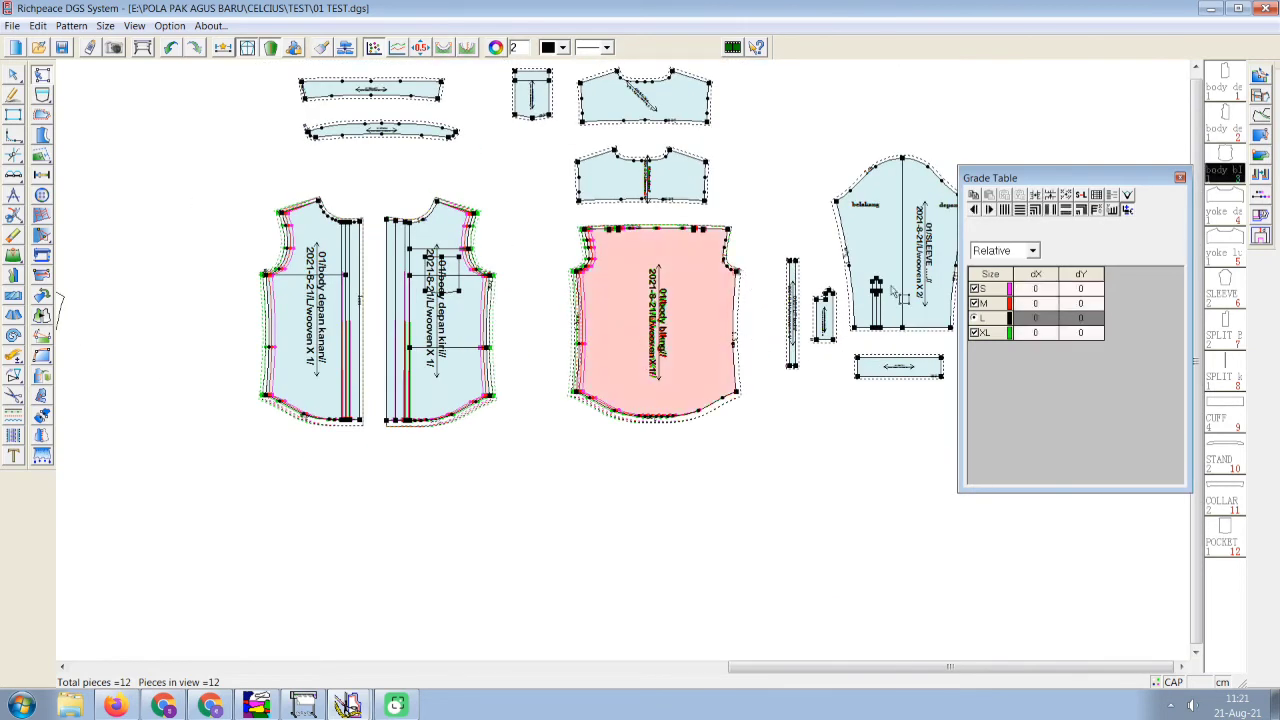
{"action": "left_click", "coordinate": [1037, 289]}
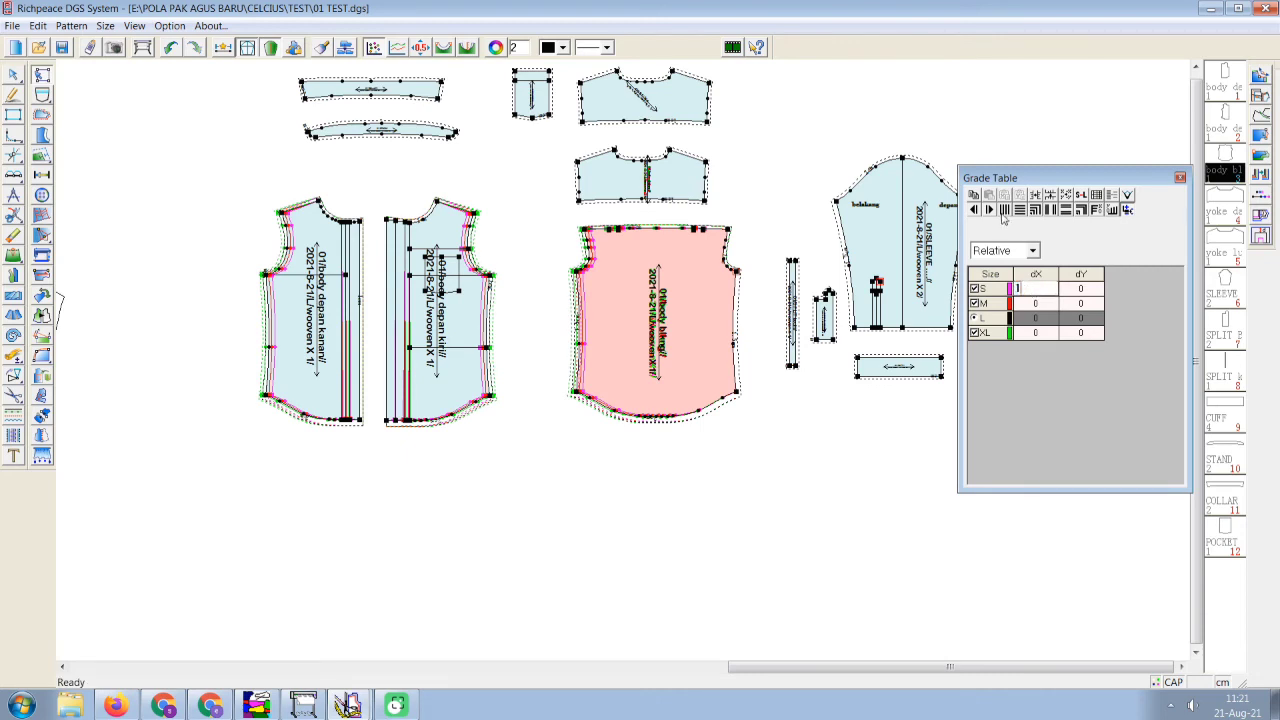
{"action": "type", "text": "-1"}
{"action": "key", "text": "Return"}
{"action": "left_click", "coordinate": [753, 403]}
{"action": "left_click", "coordinate": [1044, 289]}
{"action": "type", "text": "-1"}
{"action": "key", "text": "Return"}
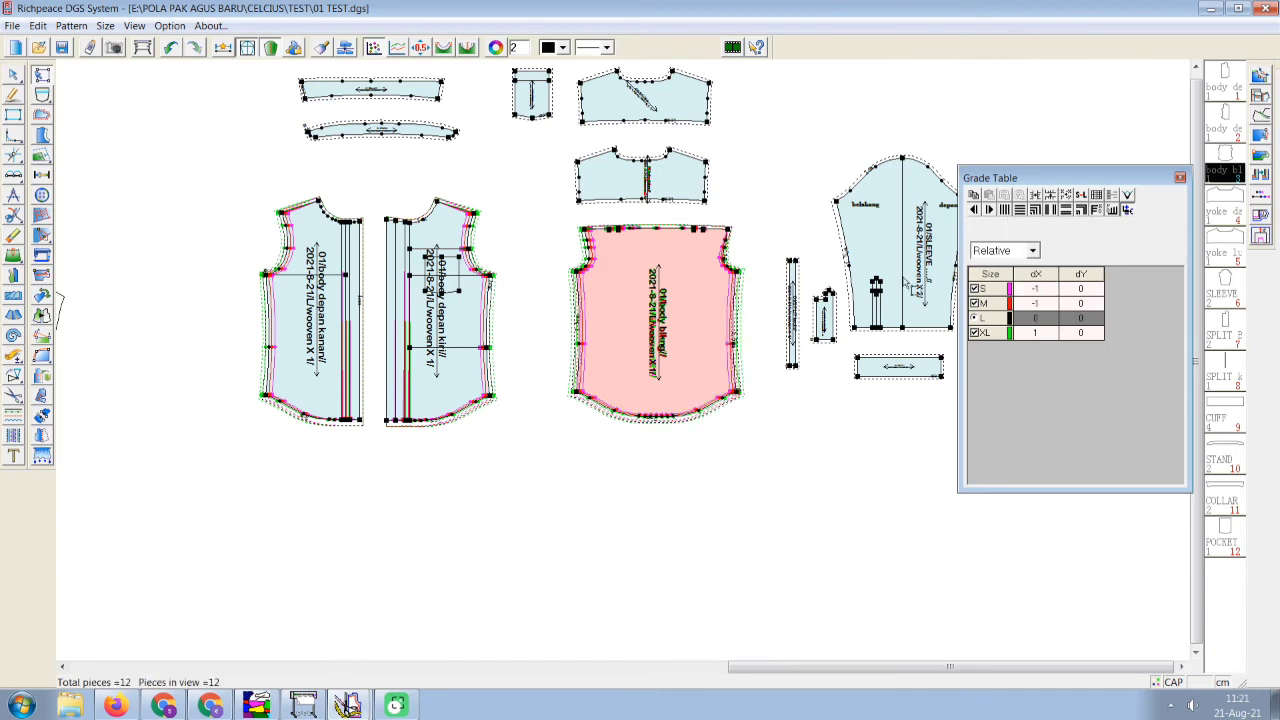
Grade the shoulder tip and lower corner on the right side of the yoke directly above body blkng evenly, with a dX of -1 for S.
{"action": "left_click", "coordinate": [712, 194]}
{"action": "scroll", "coordinate": [712, 194], "scroll_direction": "up", "scroll_amount": 3}
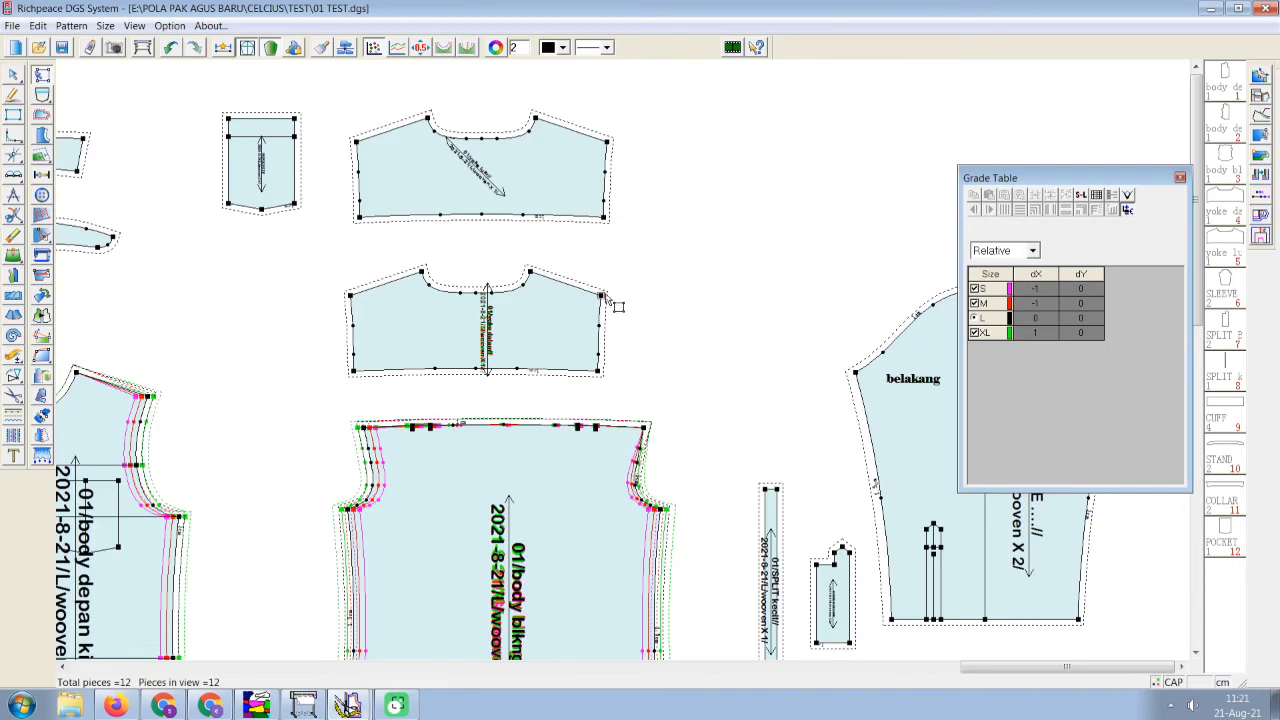
{"action": "left_click", "coordinate": [604, 298]}
{"action": "left_click", "coordinate": [1036, 290]}
{"action": "type", "text": "1"}
{"action": "key", "text": "Return"}
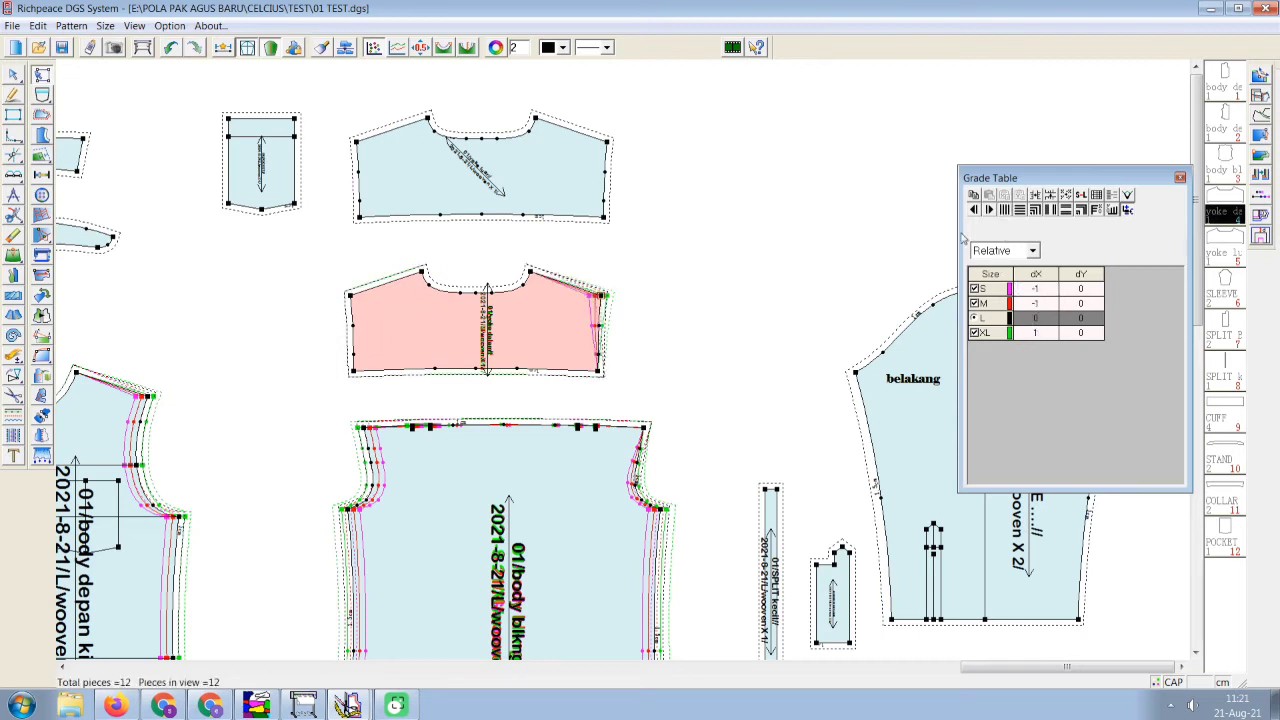
{"action": "left_click", "coordinate": [1043, 291]}
{"action": "type", "text": "1"}
{"action": "key", "text": "Return"}
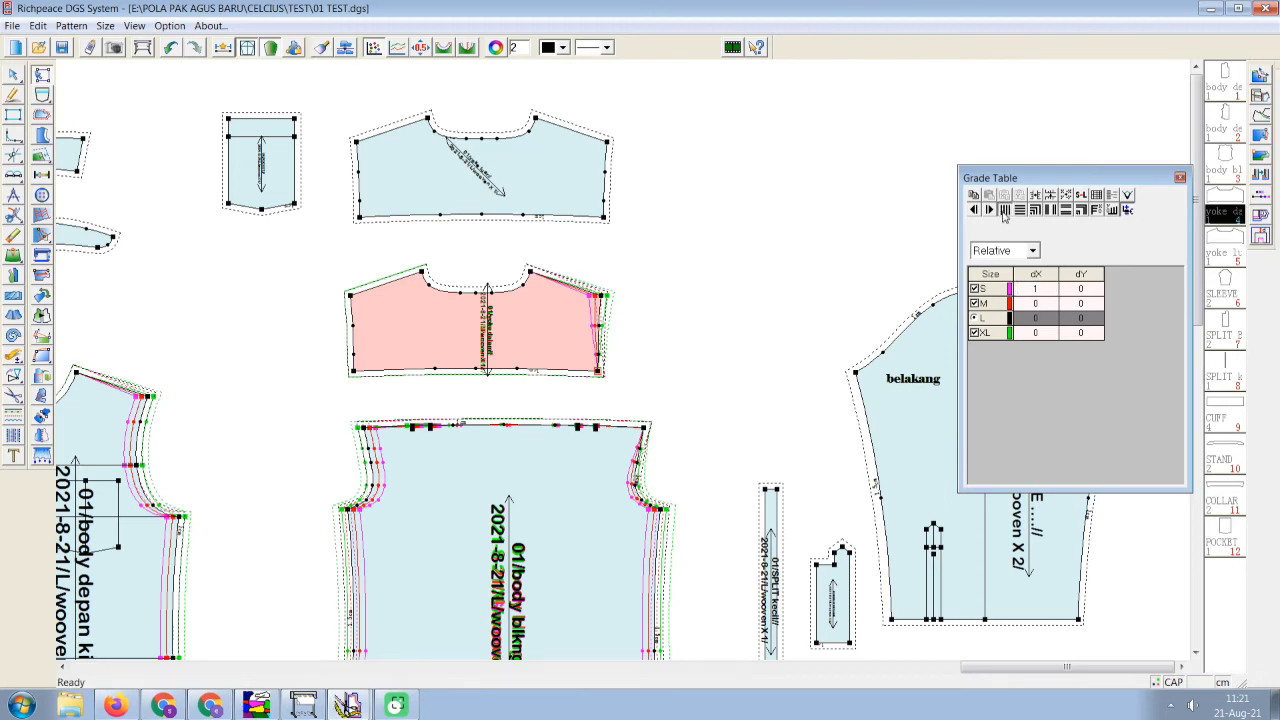
Grade the lower corner and shoulder tip on the left side of the same yoke evenly, with a dX of 1 for size S.
{"action": "left_click", "coordinate": [1035, 289]}
{"action": "type", "text": "1"}
{"action": "left_click", "coordinate": [1004, 209]}
{"action": "left_click", "coordinate": [352, 297]}
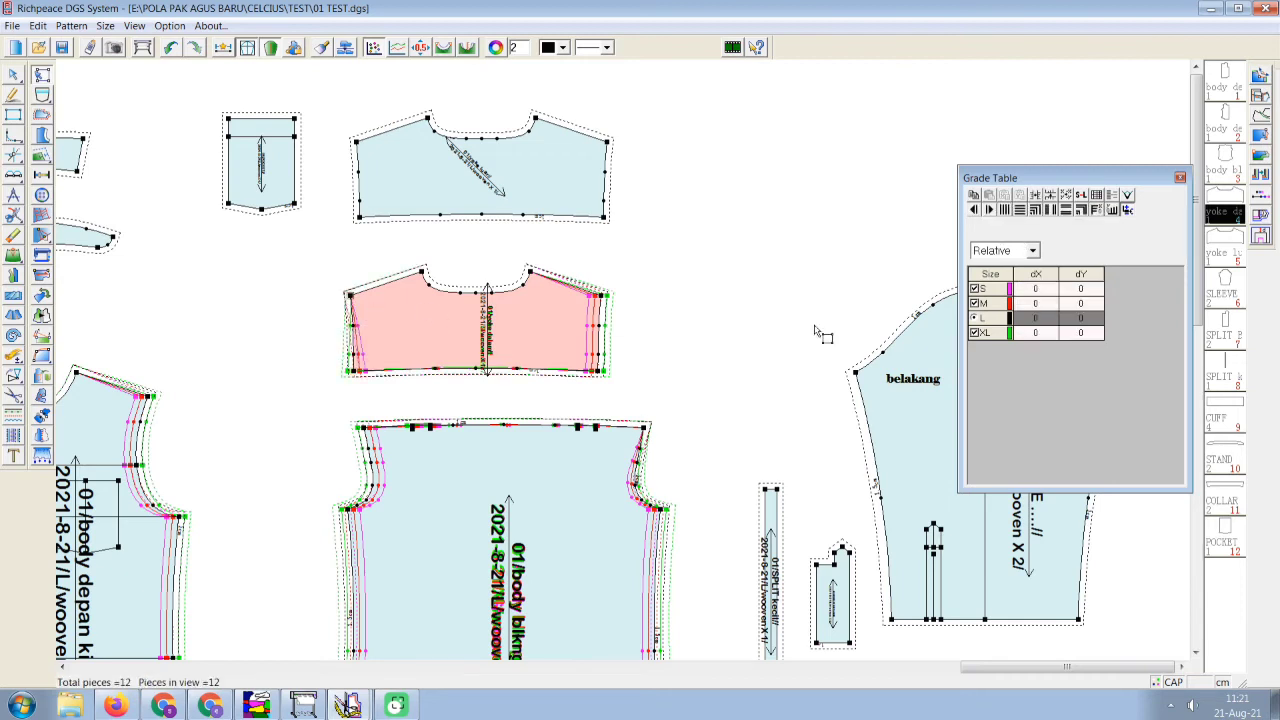
{"action": "left_click", "coordinate": [1041, 289]}
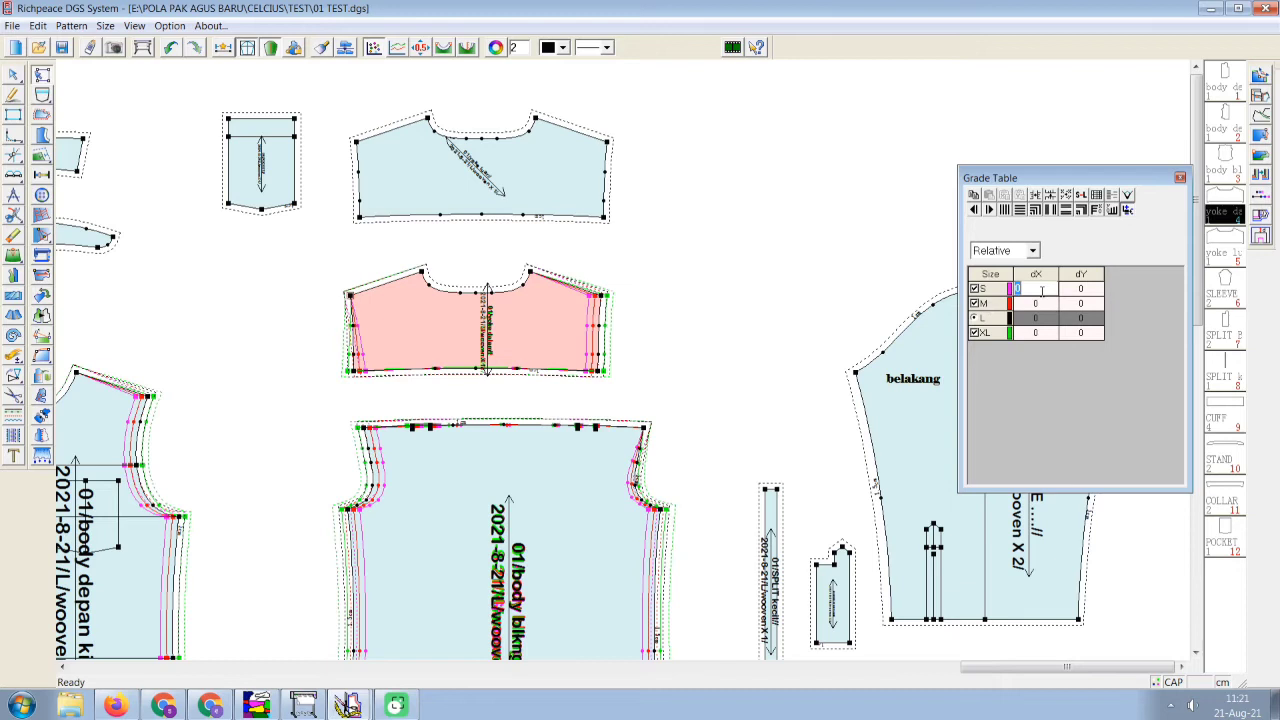
{"action": "left_click", "coordinate": [1003, 210]}
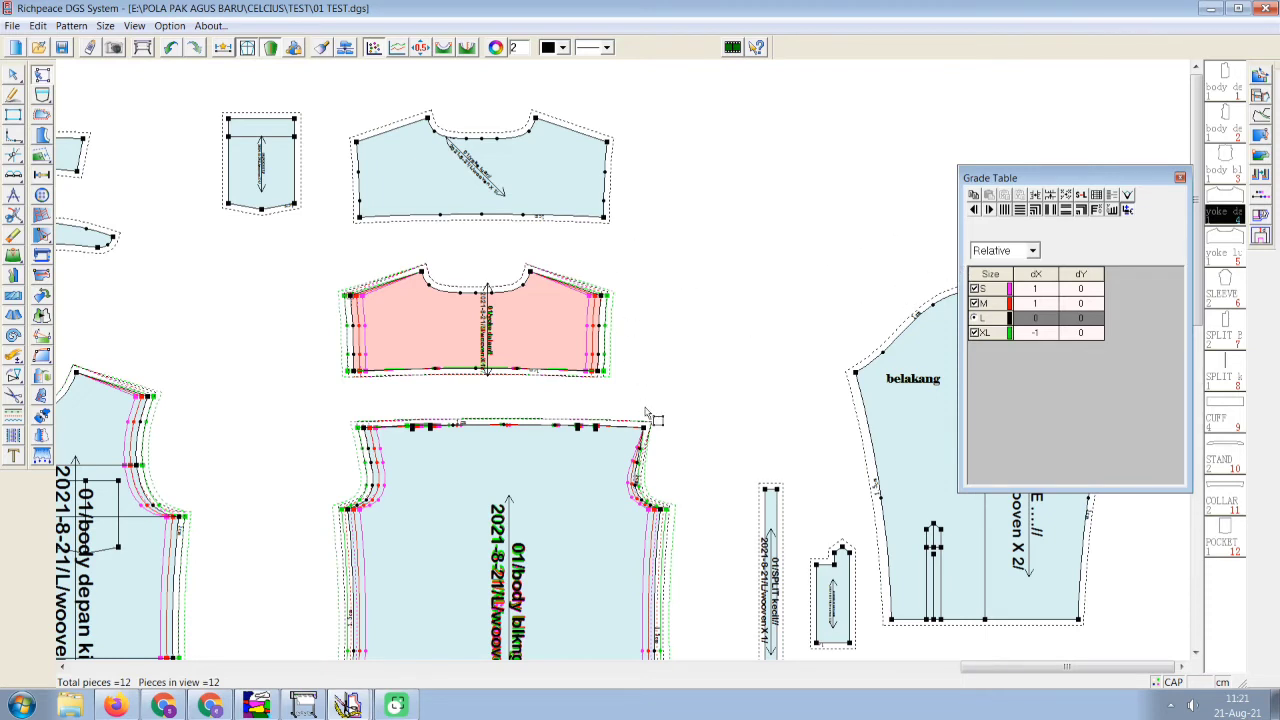
Grade the upper armhole point on the right side of body blkng evenly, with a dX of -1 for size S.
{"action": "left_click", "coordinate": [655, 438]}
{"action": "left_click", "coordinate": [1036, 288]}
{"action": "type", "text": "1"}
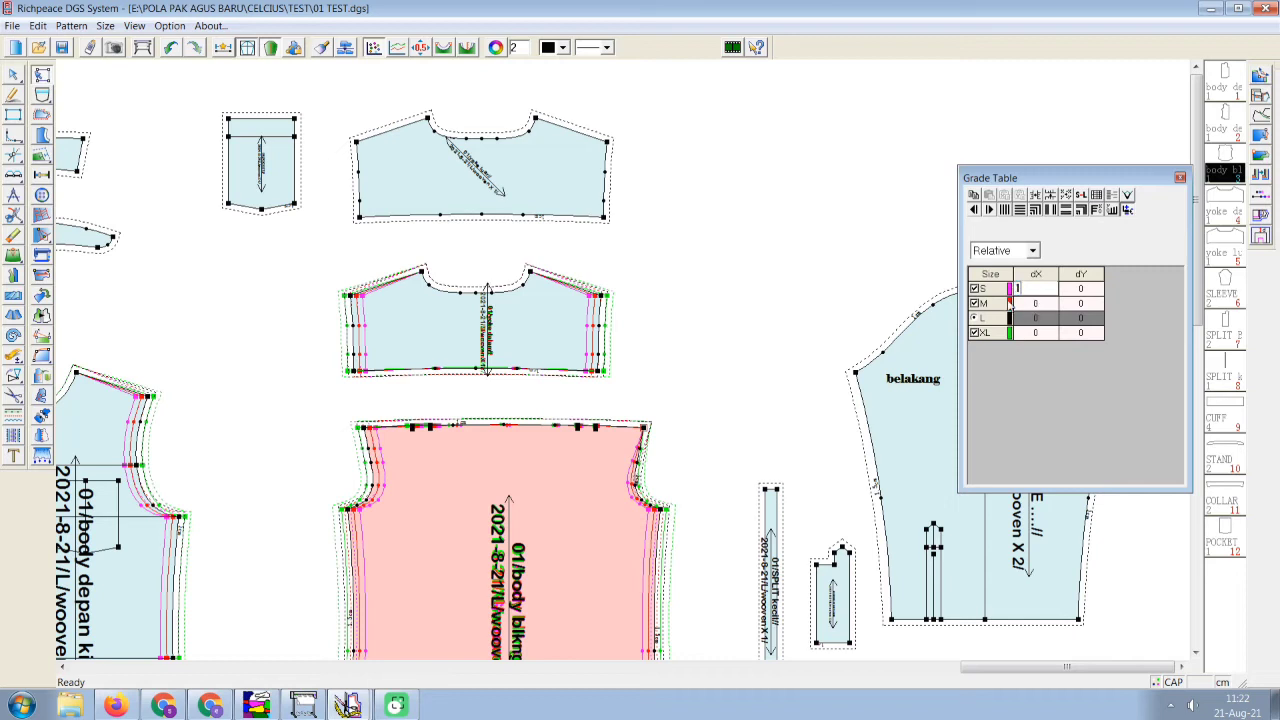
{"action": "left_click", "coordinate": [1004, 210]}
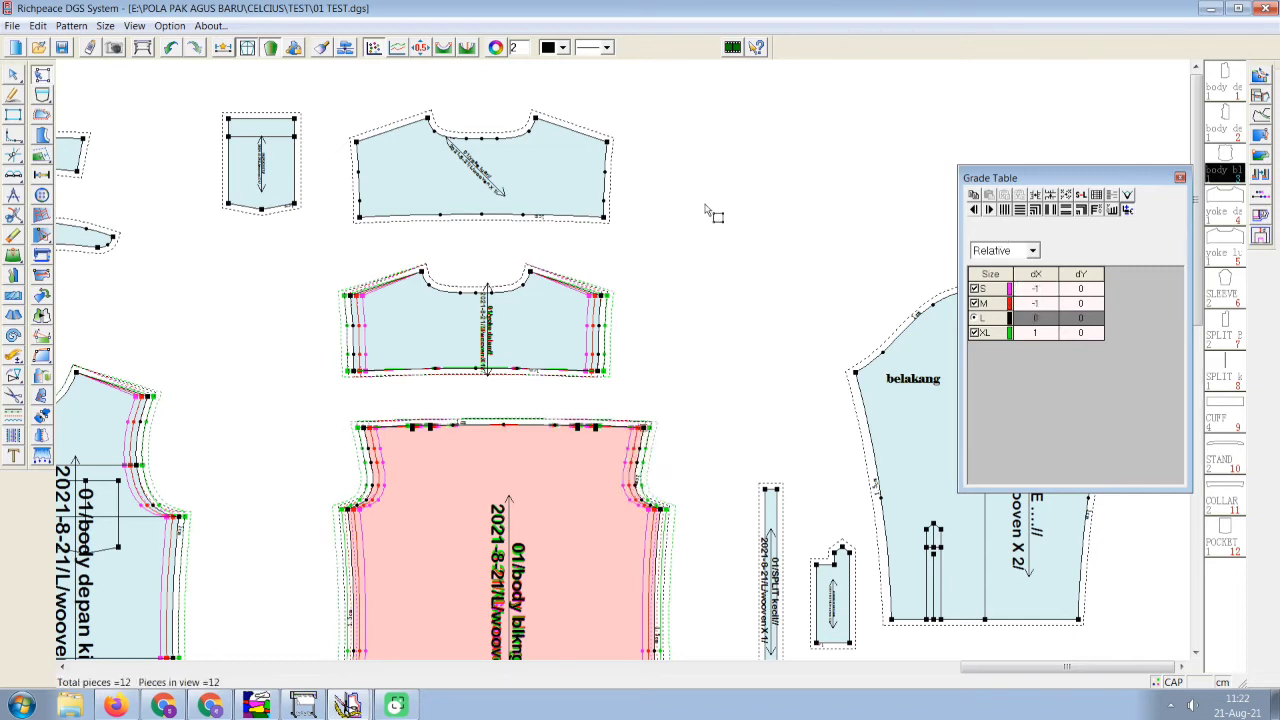
Grade the lower corner and shoulder tip on the right side of the uppermost yoke evenly, with a dX of -1 for size S.
{"action": "left_click", "coordinate": [607, 219]}
{"action": "left_click", "coordinate": [1040, 290]}
{"action": "left_click", "coordinate": [1004, 210]}
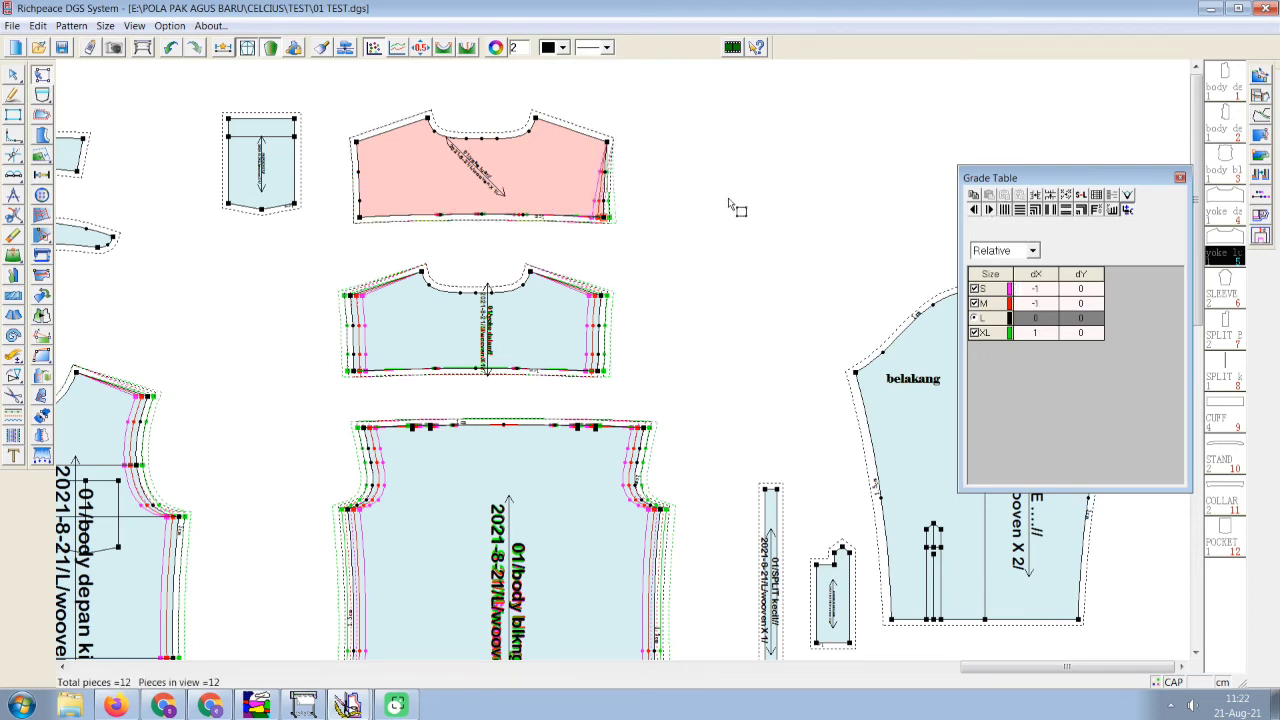
{"action": "left_click", "coordinate": [1034, 288]}
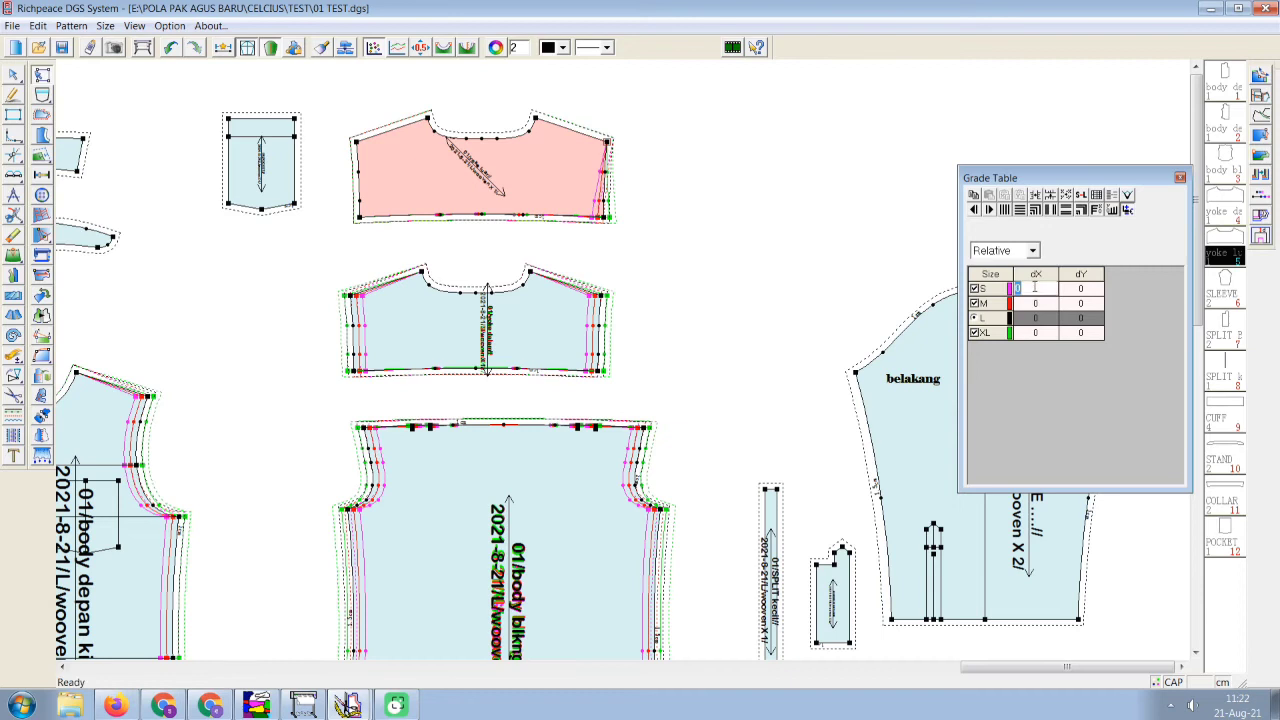
{"action": "type", "text": "1"}
{"action": "left_click", "coordinate": [1004, 210]}
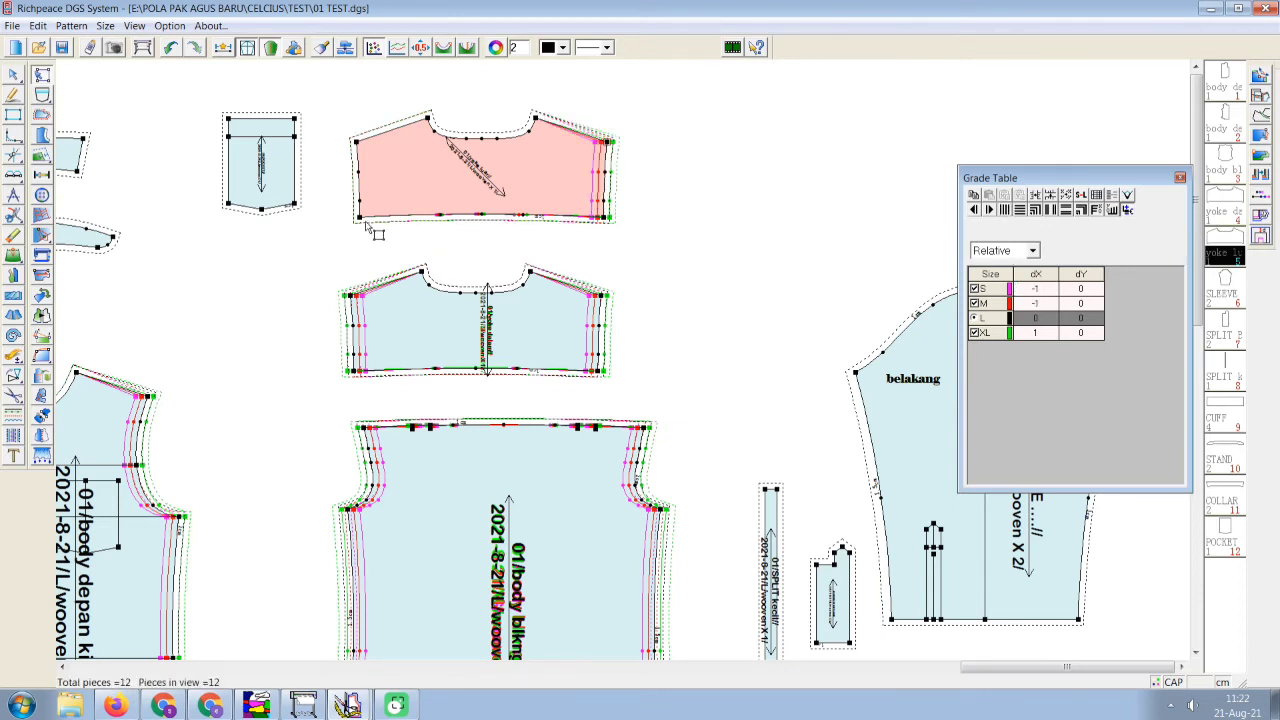
Grade the lower corner and shoulder tip on the left side of the uppermost yoke evenly, with a dX of 1 for size S.
{"action": "left_click", "coordinate": [1048, 289]}
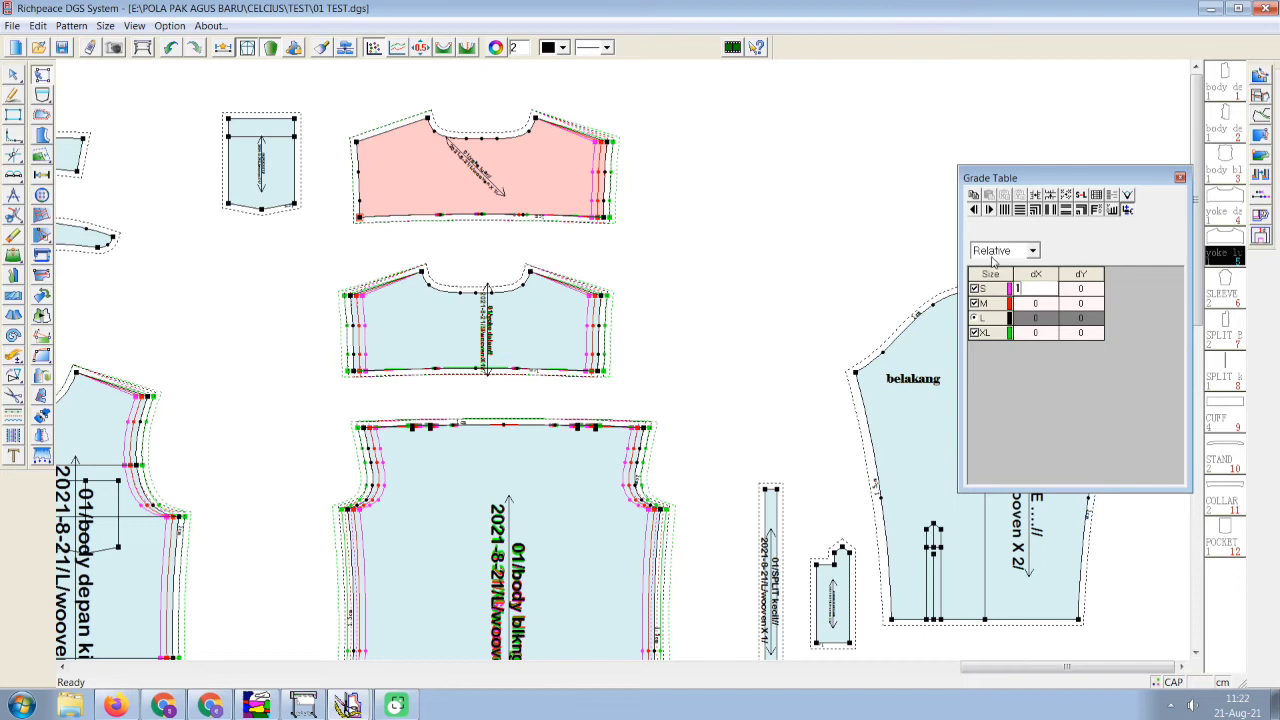
{"action": "left_click", "coordinate": [1004, 210]}
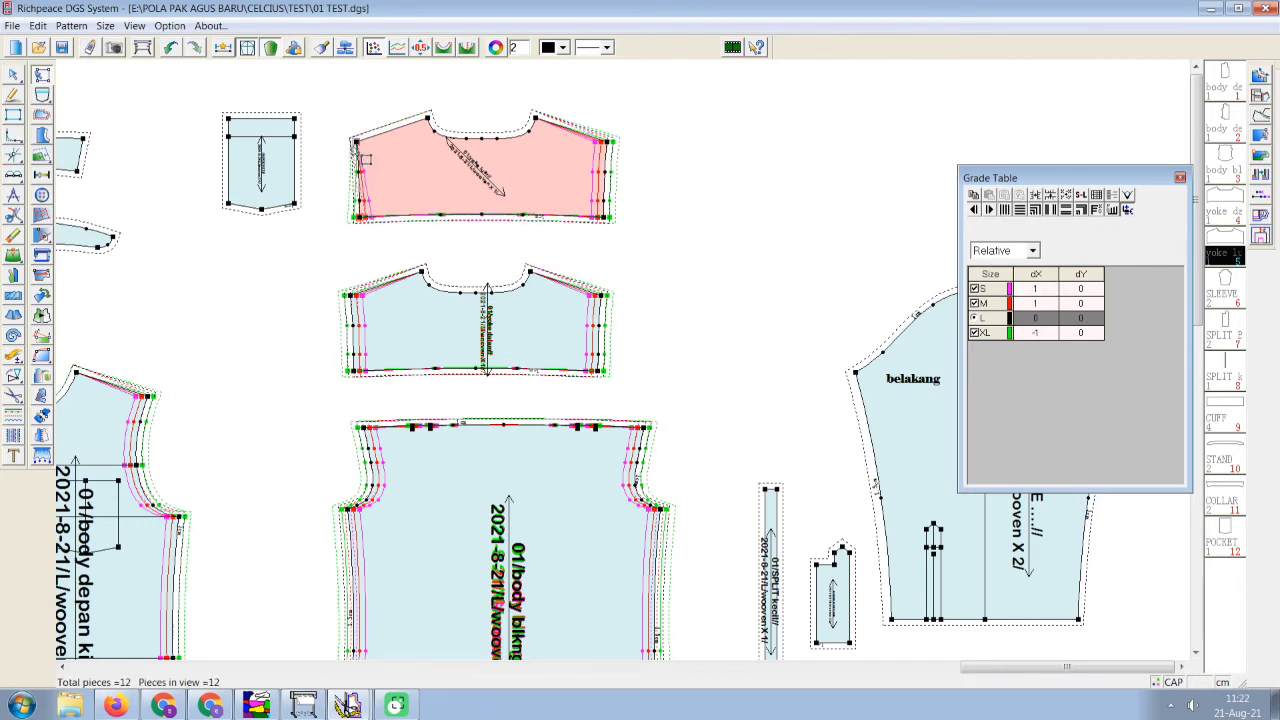
{"action": "left_click", "coordinate": [1036, 289]}
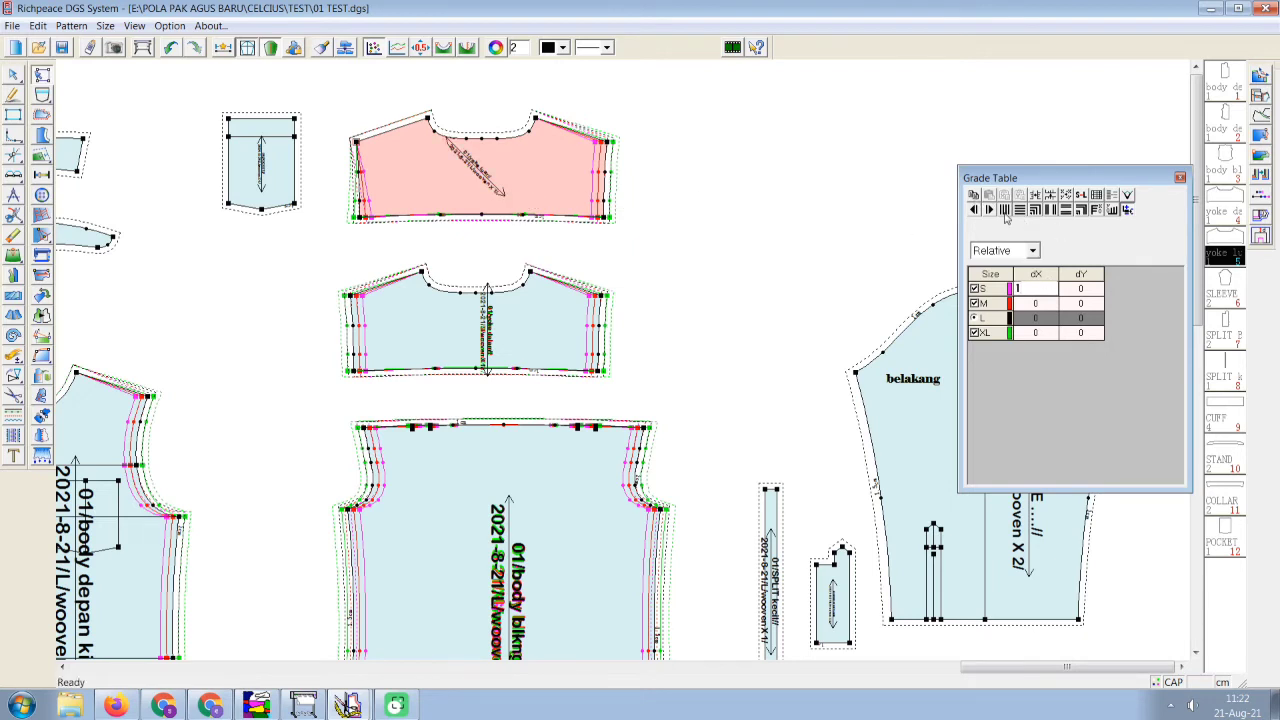
{"action": "type", "text": "1"}
{"action": "key", "text": "Return"}
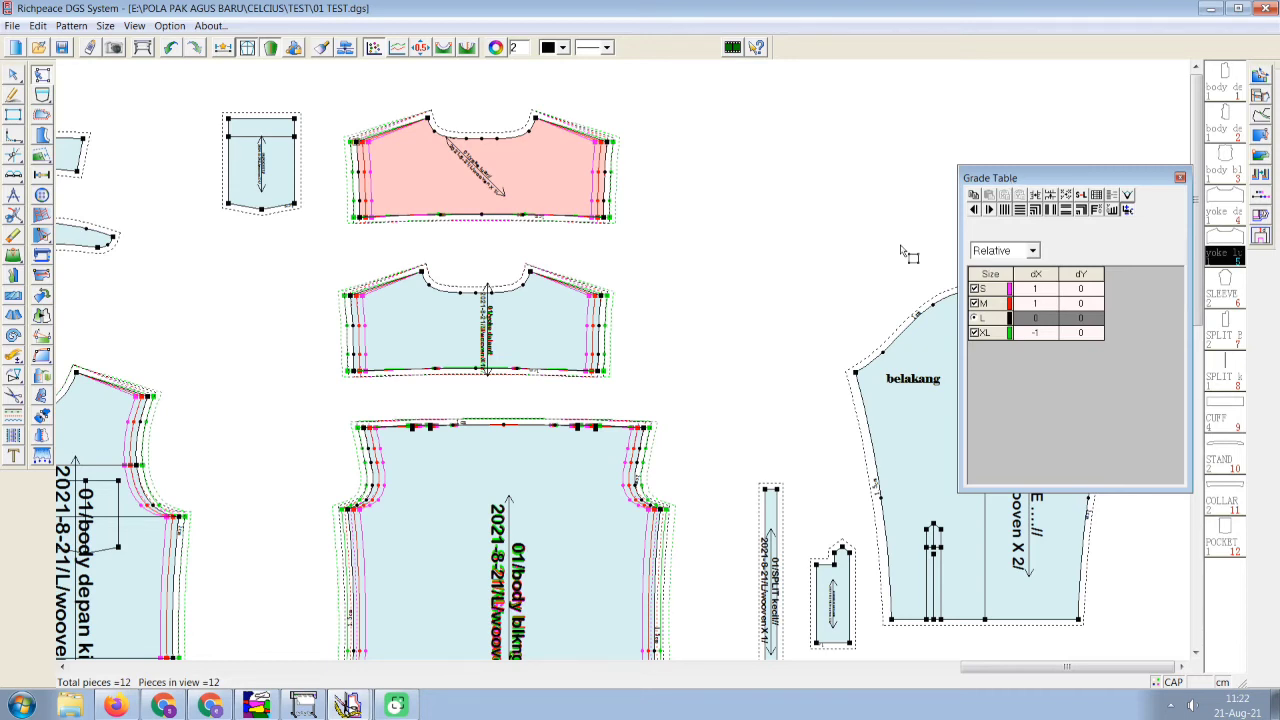
Grade the side hem point of body depan kiri vertically across the sizes in even increments, with a dY of 2 for size S.
{"action": "left_click", "coordinate": [752, 360]}
{"action": "left_click", "coordinate": [753, 361]}
{"action": "scroll", "coordinate": [753, 361], "scroll_direction": "down", "scroll_amount": 2}
{"action": "scroll", "coordinate": [627, 372], "scroll_direction": "up", "scroll_amount": 1}
{"action": "scroll", "coordinate": [627, 372], "scroll_direction": "down", "scroll_amount": 2}
{"action": "scroll", "coordinate": [628, 374], "scroll_direction": "up", "scroll_amount": 2}
{"action": "scroll", "coordinate": [632, 378], "scroll_direction": "down", "scroll_amount": 1}
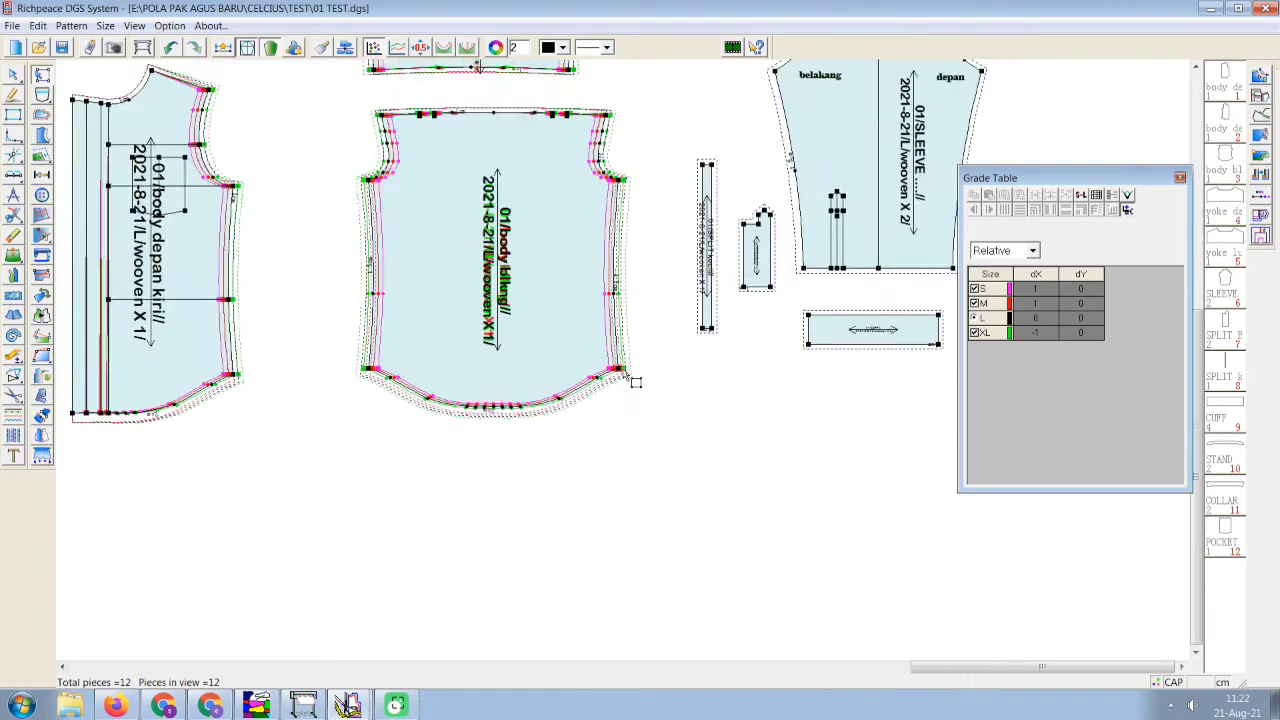
{"action": "scroll", "coordinate": [632, 380], "scroll_direction": "down", "scroll_amount": 1}
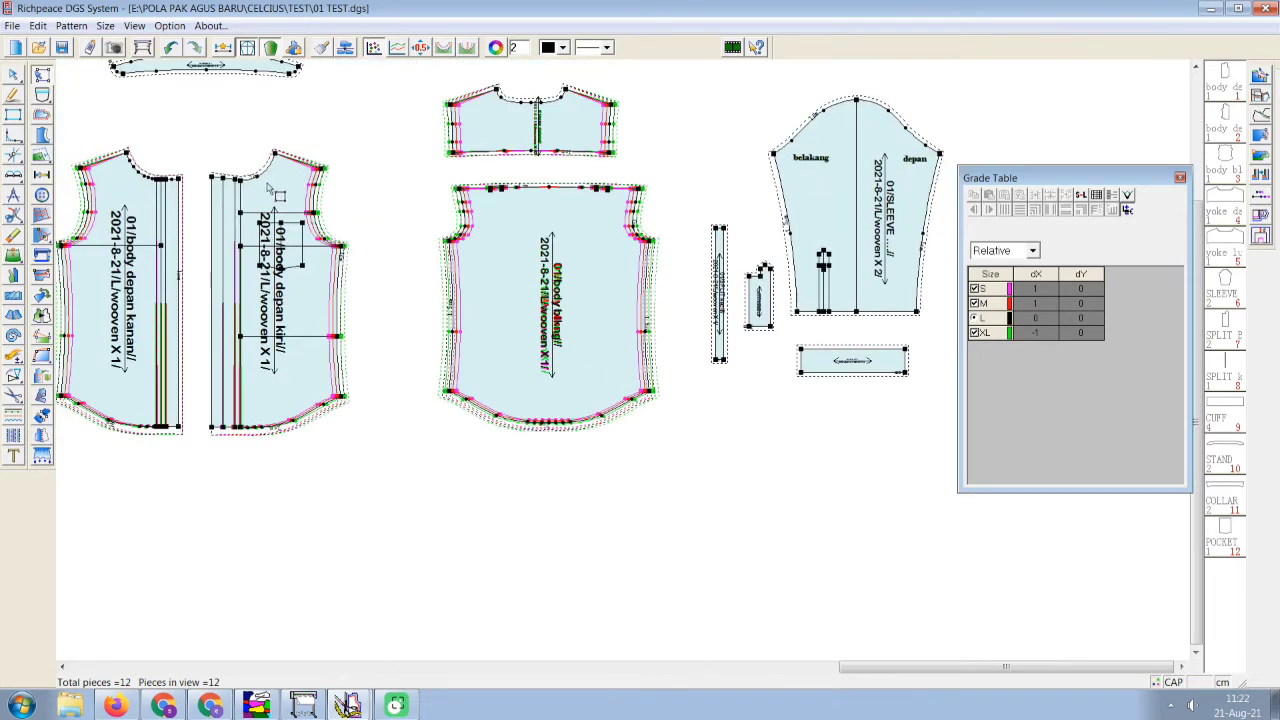
{"action": "scroll", "coordinate": [370, 440], "scroll_direction": "down", "scroll_amount": 1}
{"action": "scroll", "coordinate": [600, 364], "scroll_direction": "up", "scroll_amount": 1}
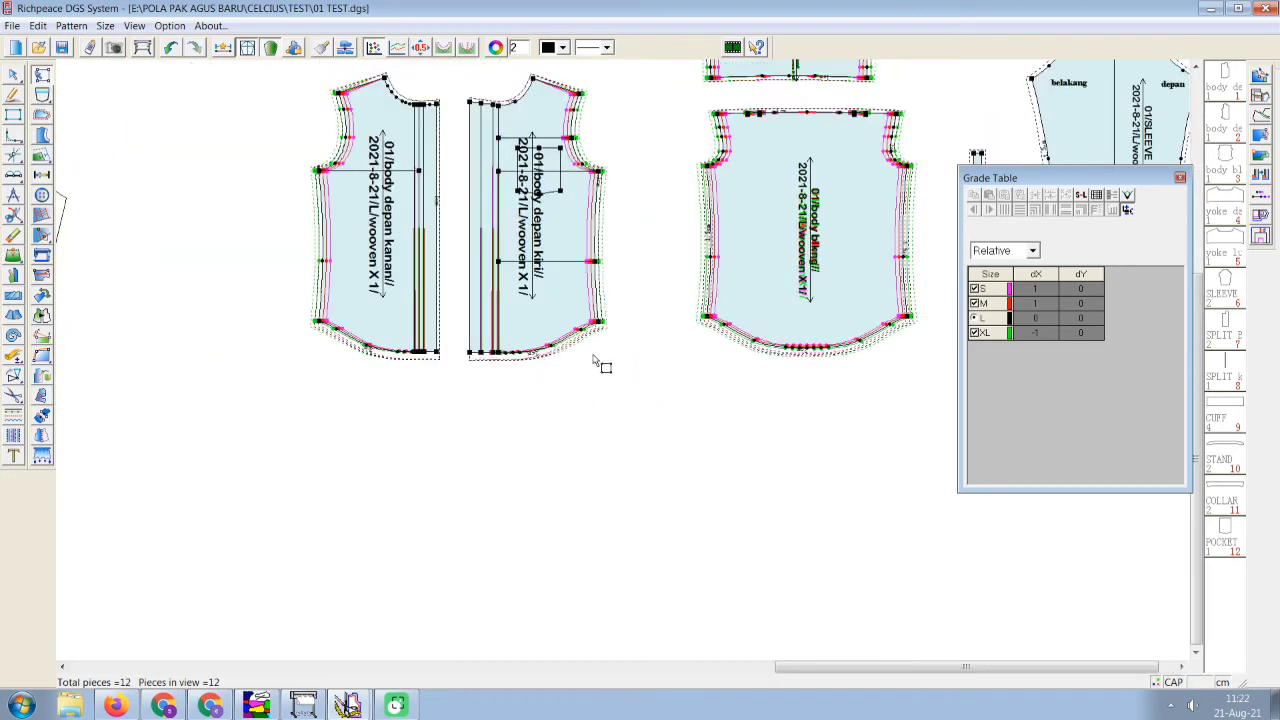
{"action": "scroll", "coordinate": [596, 360], "scroll_direction": "up", "scroll_amount": 2}
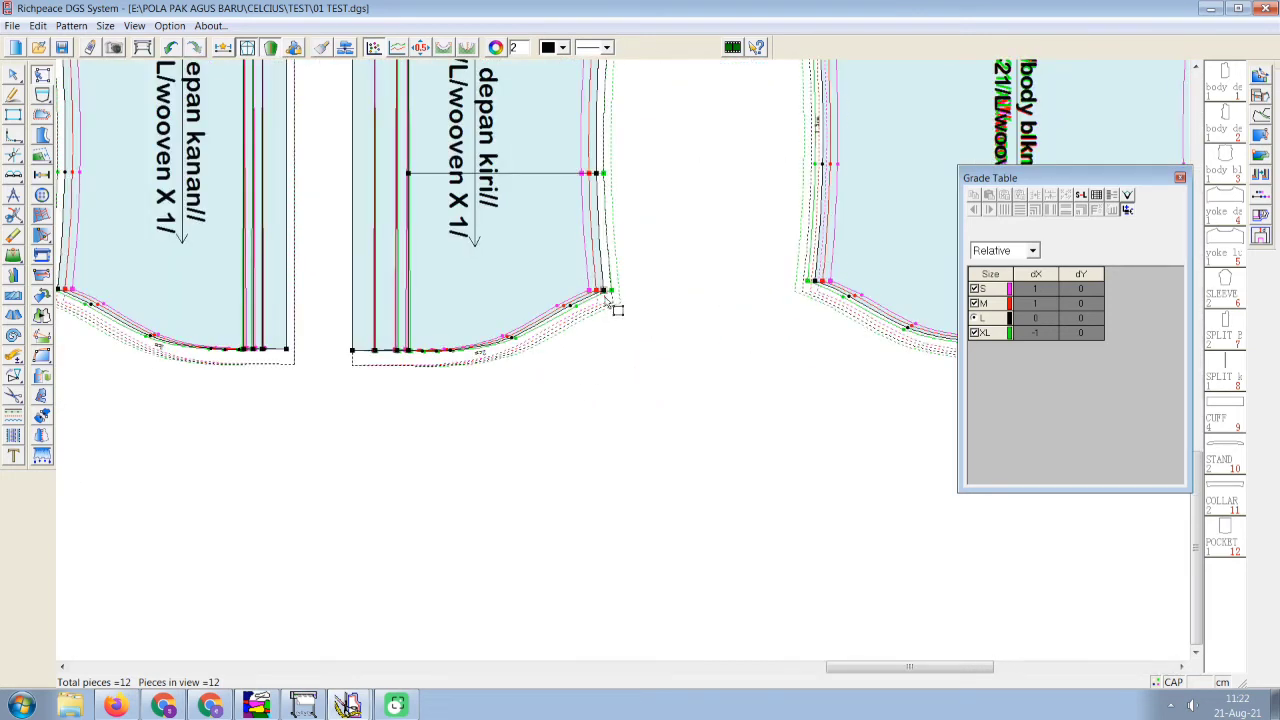
{"action": "left_click", "coordinate": [606, 300]}
{"action": "double_click", "coordinate": [1088, 290]}
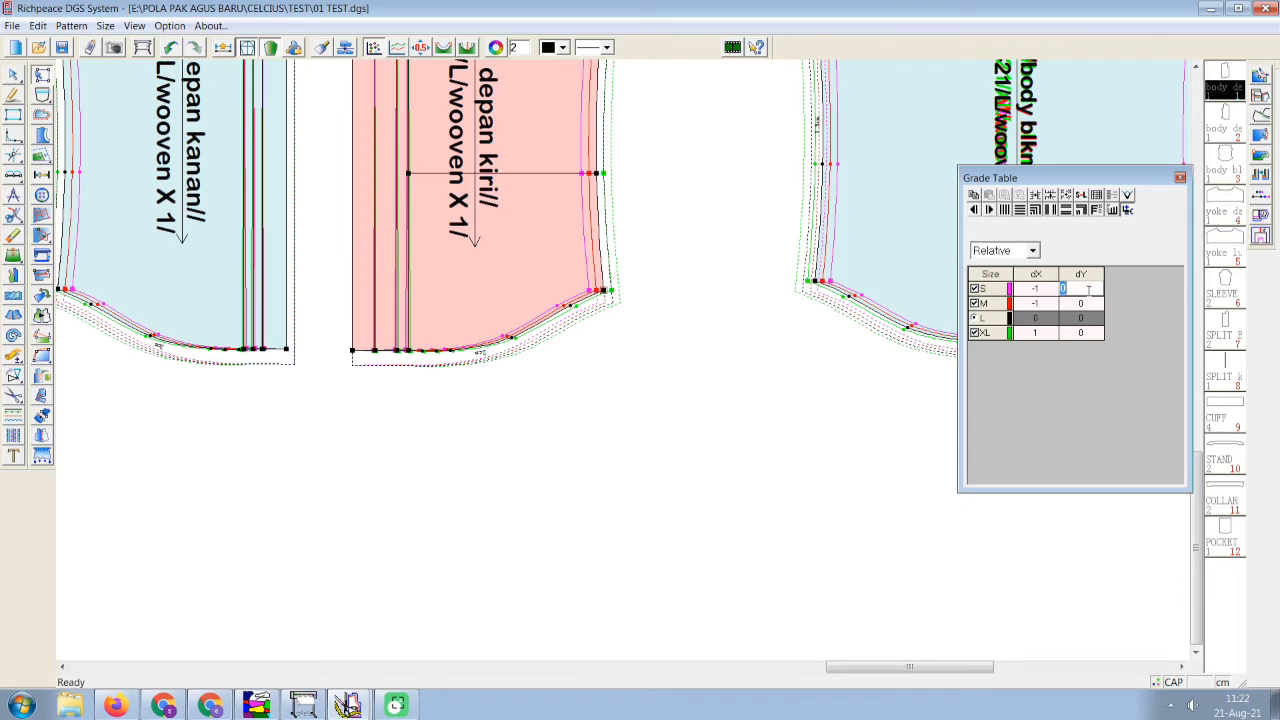
{"action": "type", "text": "2"}
{"action": "left_click", "coordinate": [1020, 210]}
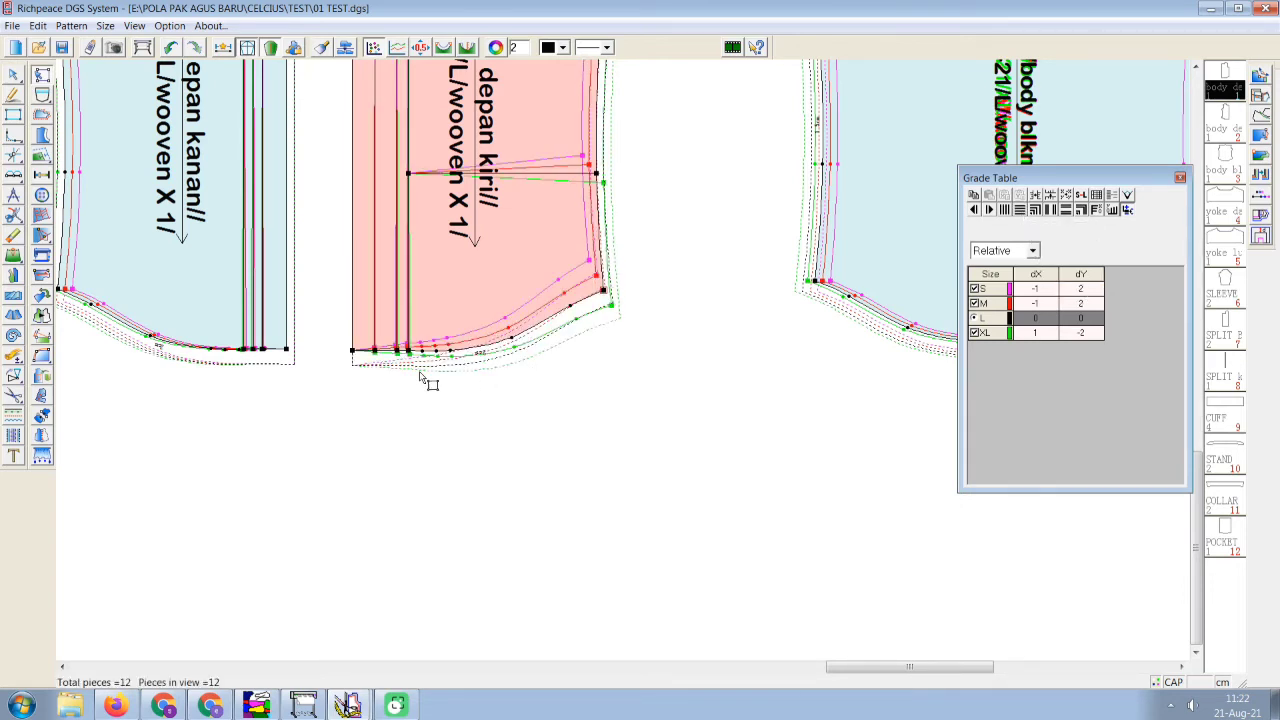
Grade the hem points along the front placket of body depan kiri evenly, with a dY of 2 for size S.
{"action": "left_click_drag", "start_coordinate": [345, 313], "coordinate": [417, 372]}
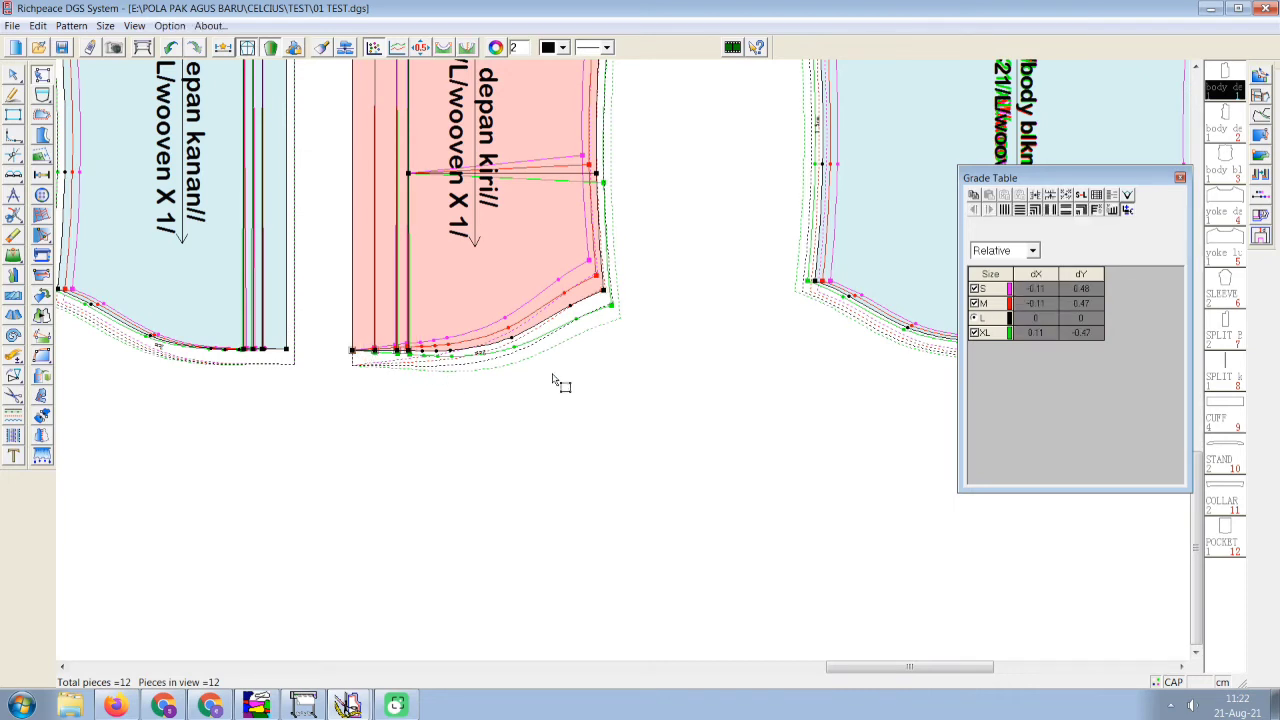
{"action": "double_click", "coordinate": [1083, 290]}
{"action": "type", "text": "2"}
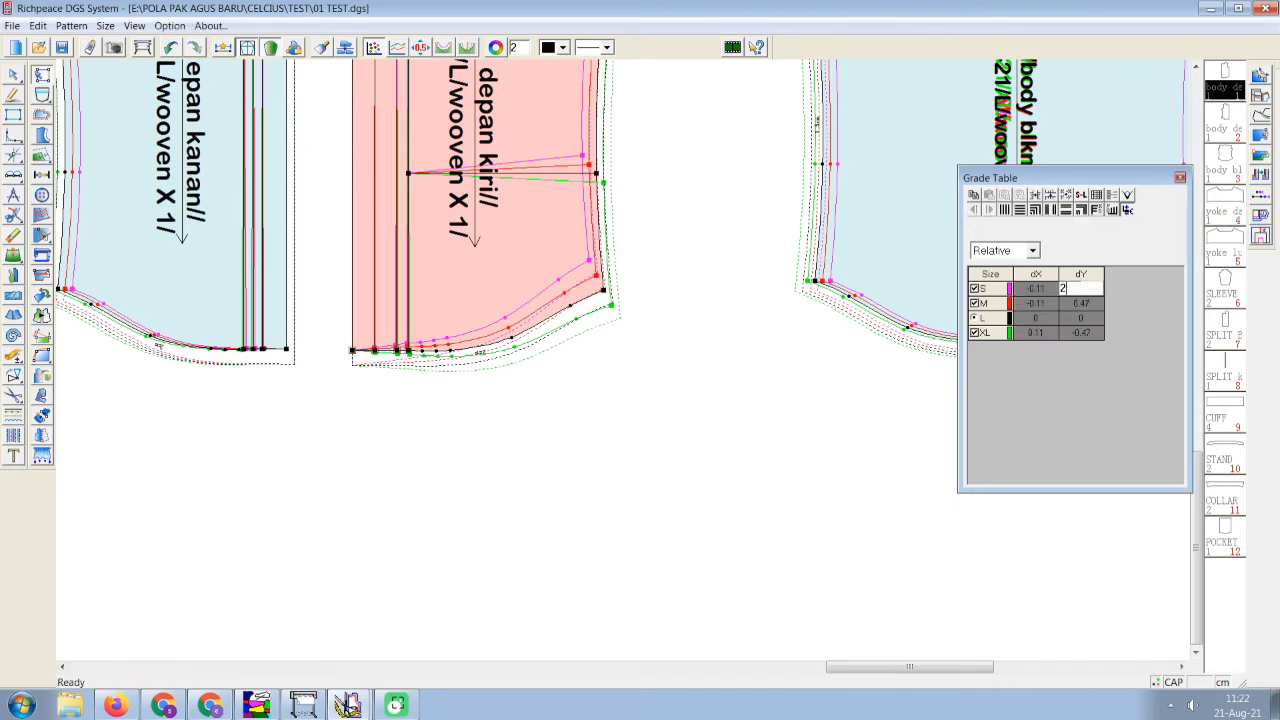
{"action": "left_click", "coordinate": [1021, 211]}
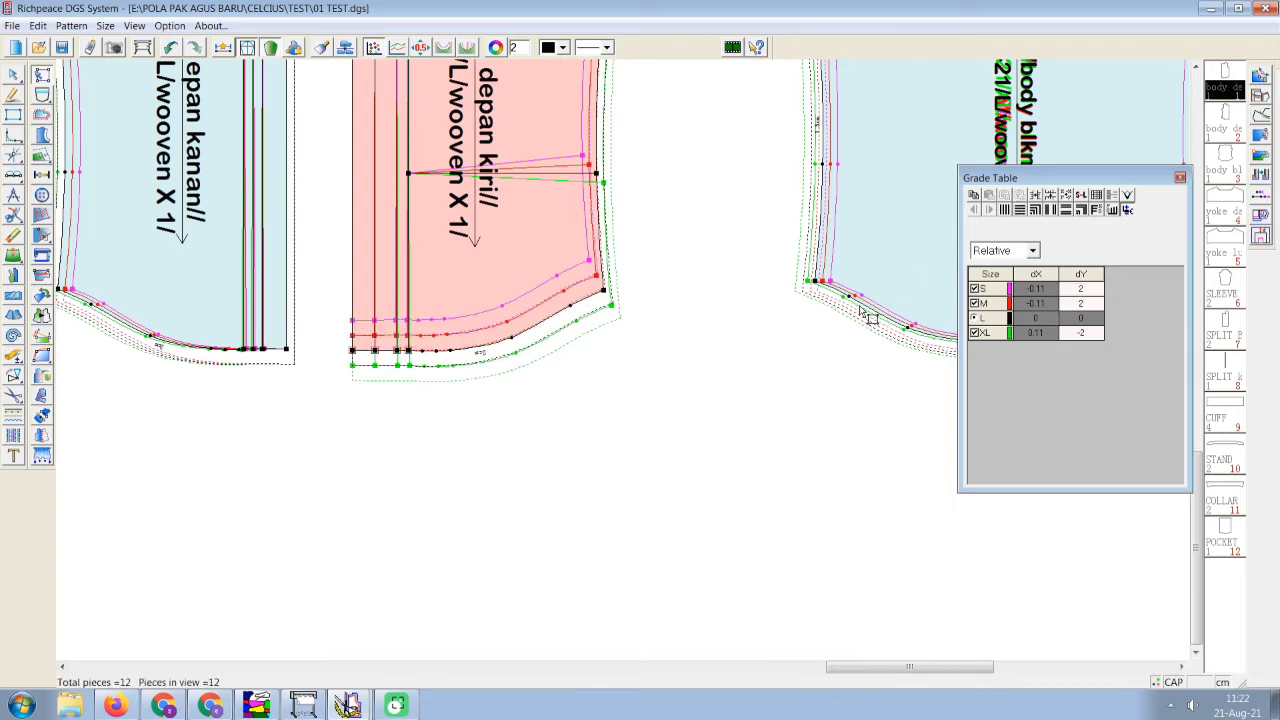
Grade the hem points along the front placket of body depan kanan evenly, with a dY of 2 for size S.
{"action": "left_click", "coordinate": [755, 326]}
{"action": "scroll", "coordinate": [440, 384], "scroll_direction": "down", "scroll_amount": 2}
{"action": "scroll", "coordinate": [622, 361], "scroll_direction": "up", "scroll_amount": 2}
{"action": "left_click_drag", "start_coordinate": [498, 294], "coordinate": [402, 386]}
{"action": "double_click", "coordinate": [1080, 288]}
{"action": "type", "text": "2"}
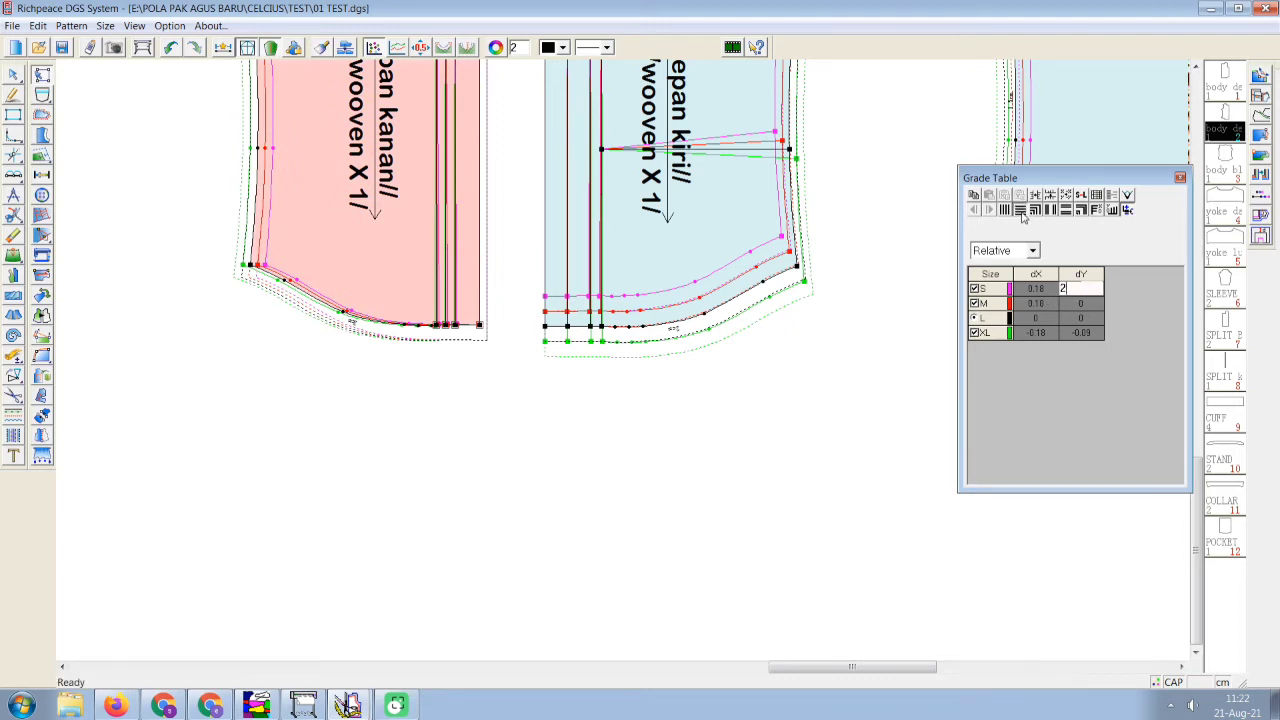
{"action": "left_click", "coordinate": [1019, 210]}
Grade the side hem point of body depan kanan vertically in even increments, with a dY of 2 for size S.
{"action": "left_click_drag", "start_coordinate": [192, 227], "coordinate": [262, 289]}
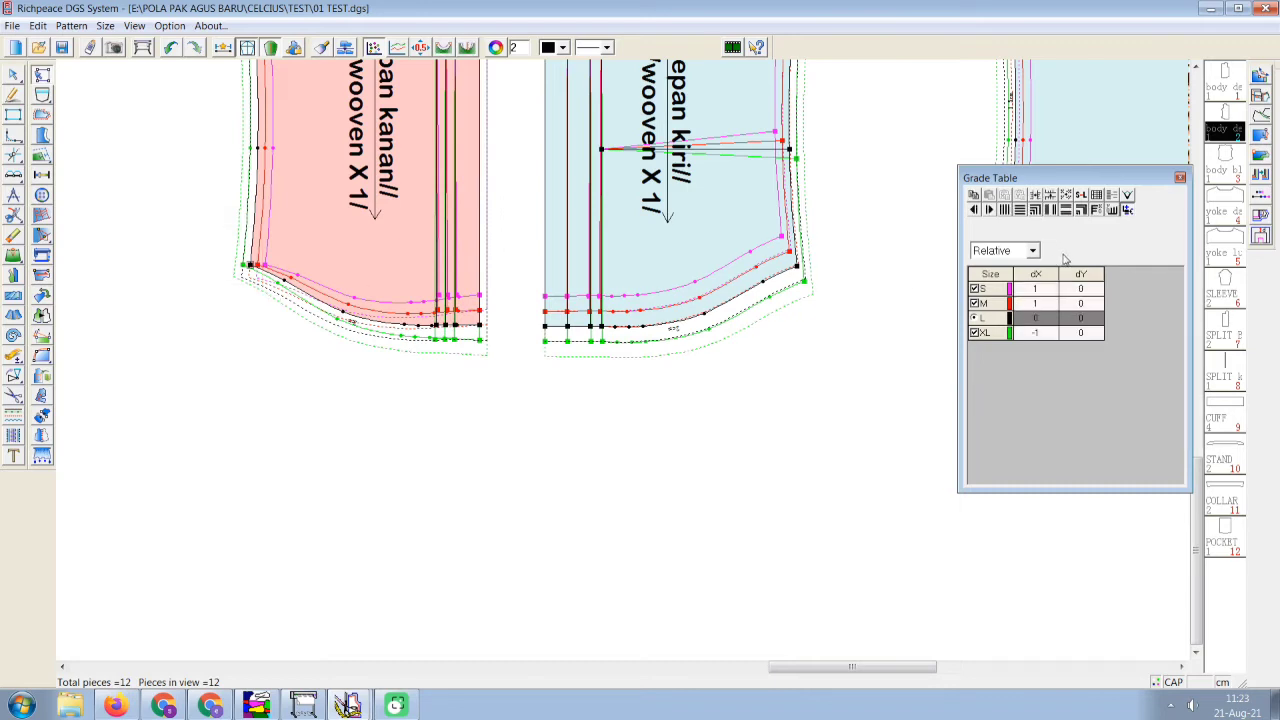
{"action": "double_click", "coordinate": [1066, 287]}
{"action": "type", "text": "2"}
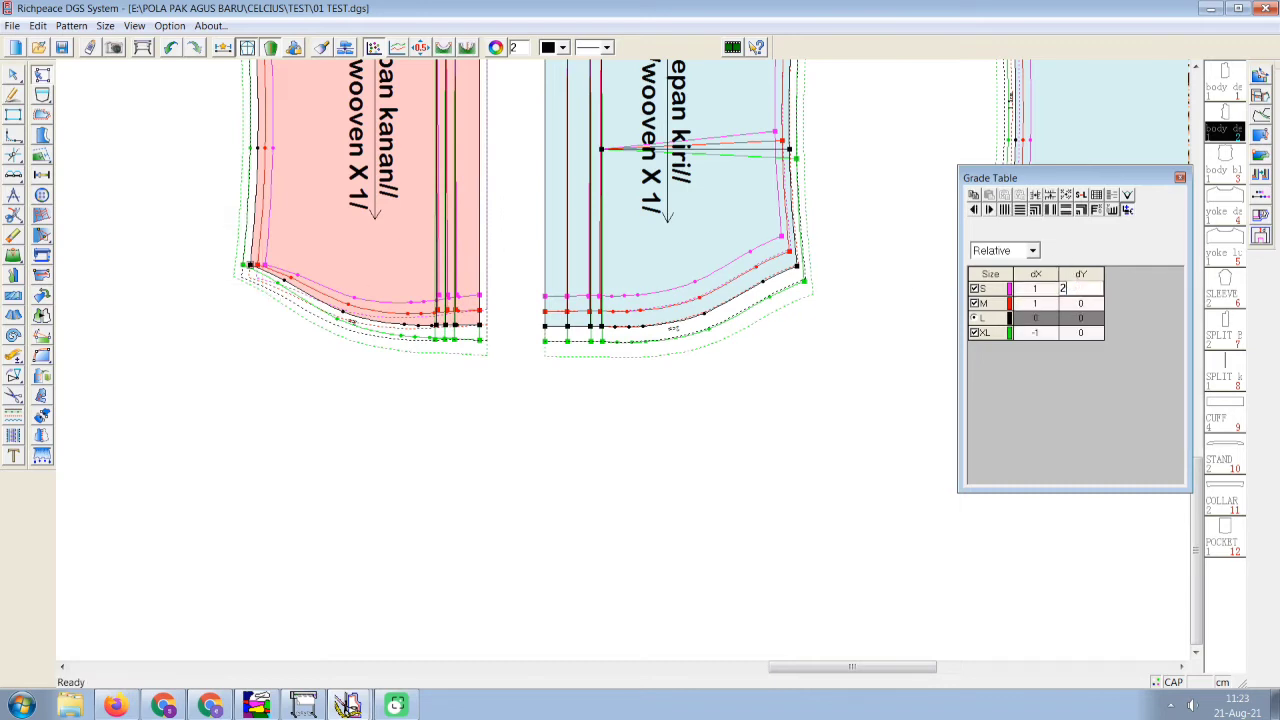
{"action": "left_click", "coordinate": [1020, 210]}
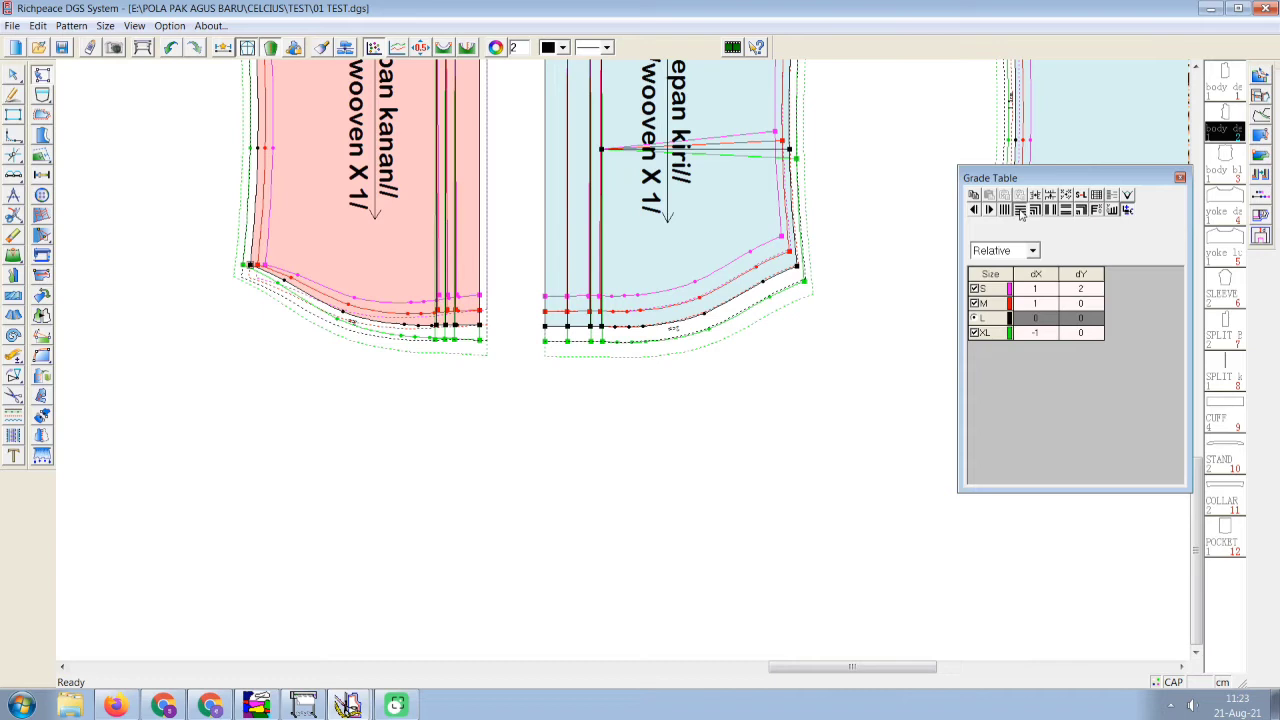
Grade all hem points of body blkng, including both side hem corners, evenly with a dY of 2 for size S.
{"action": "left_click", "coordinate": [875, 321]}
{"action": "key", "text": "minus"}
{"action": "scroll", "coordinate": [627, 366], "scroll_direction": "up", "scroll_amount": 1}
{"action": "scroll", "coordinate": [637, 370], "scroll_direction": "down", "scroll_amount": 2}
{"action": "scroll", "coordinate": [645, 372], "scroll_direction": "up", "scroll_amount": 2}
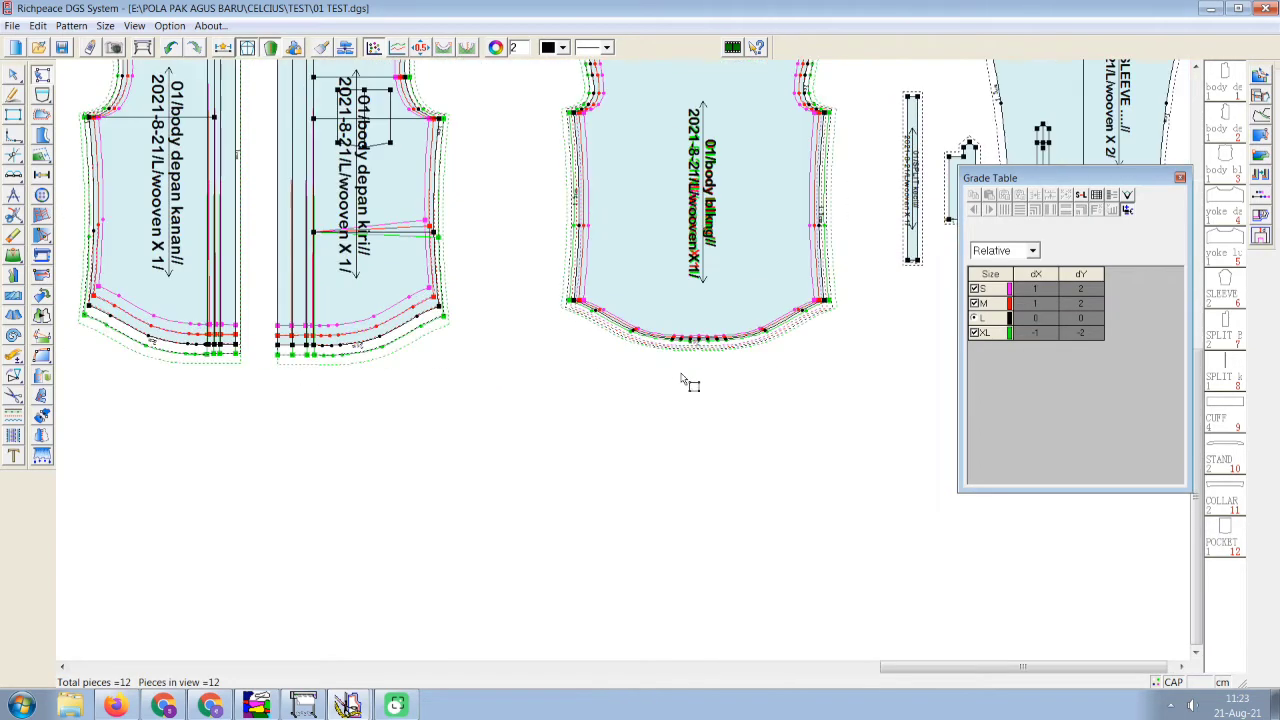
{"action": "left_click_drag", "start_coordinate": [871, 282], "coordinate": [536, 368]}
{"action": "double_click", "coordinate": [1080, 289]}
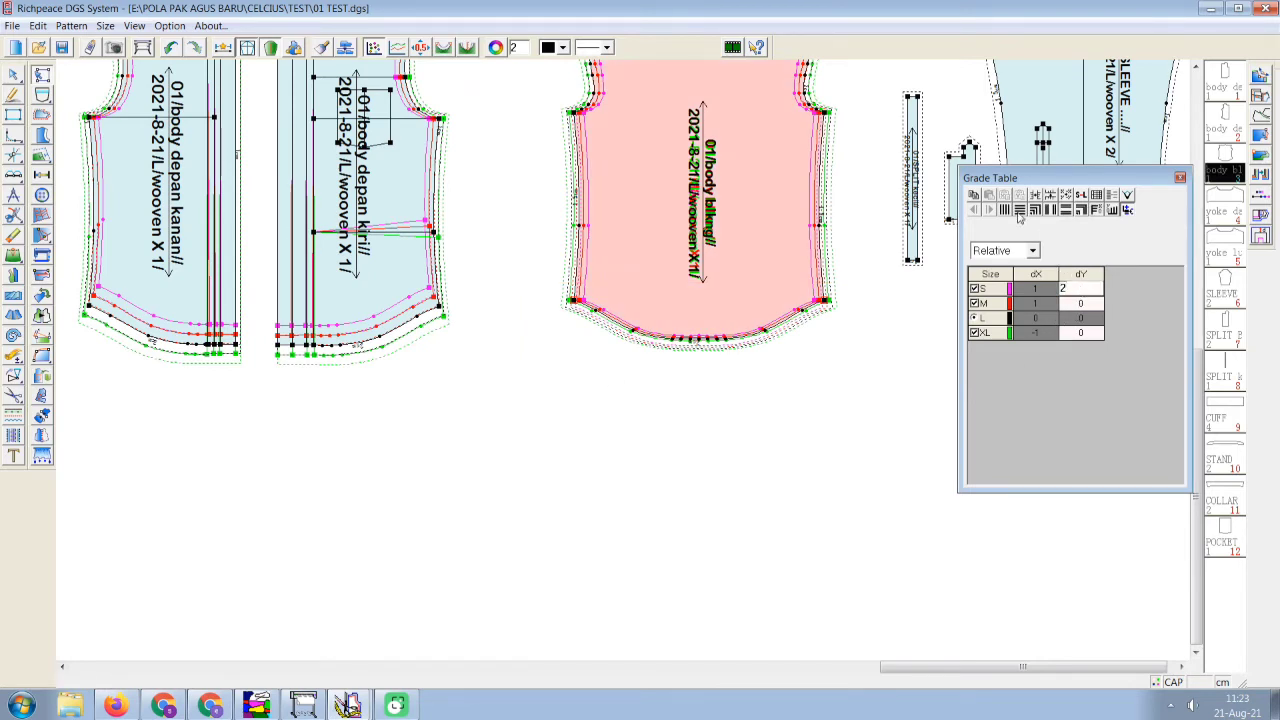
{"action": "type", "text": "2"}
{"action": "key", "text": "Return"}
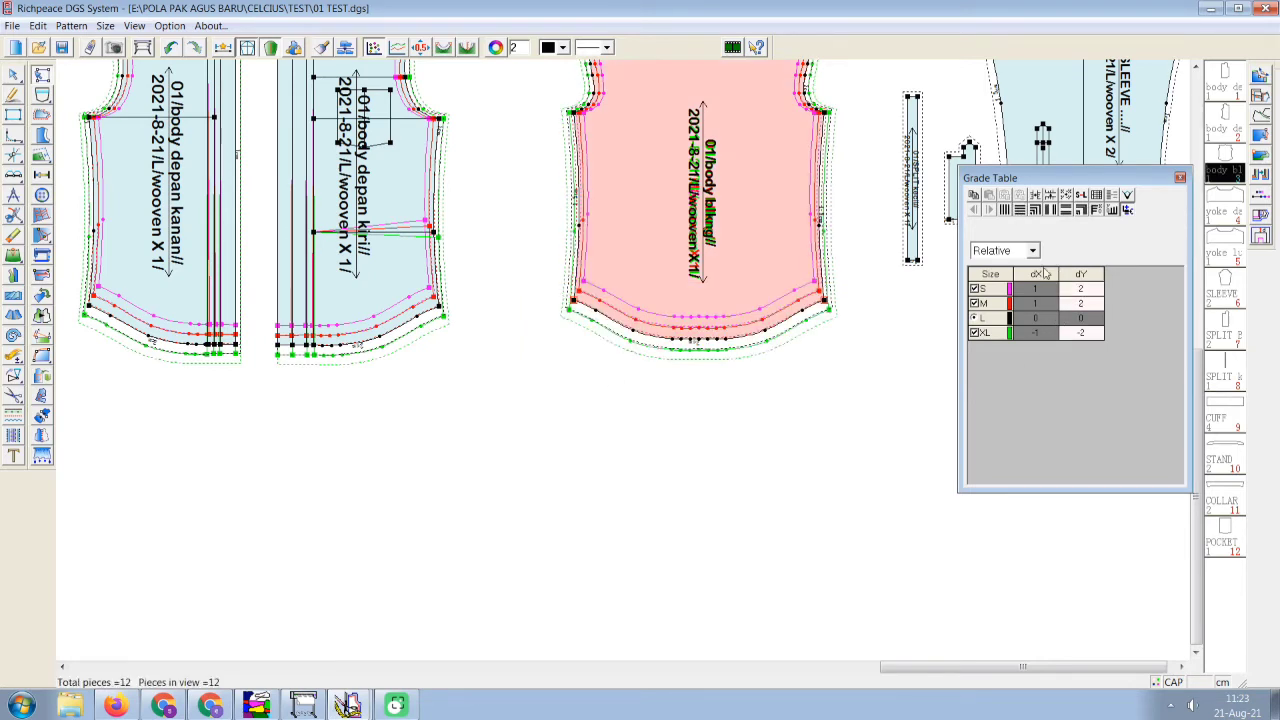
Examine the nested size lines of the front body, back body and yoke pieces.
{"action": "left_click", "coordinate": [822, 402]}
{"action": "scroll", "coordinate": [822, 402], "scroll_direction": "down", "scroll_amount": 2}
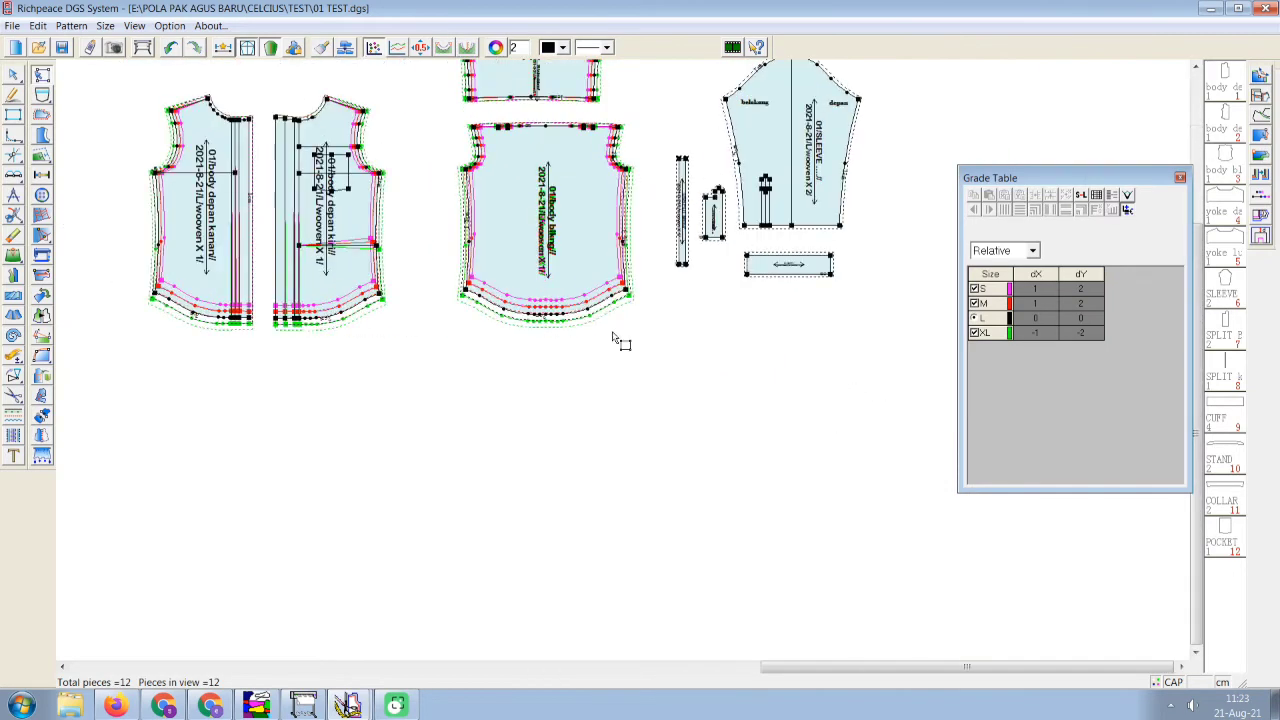
{"action": "scroll", "coordinate": [612, 358], "scroll_direction": "down", "scroll_amount": 2}
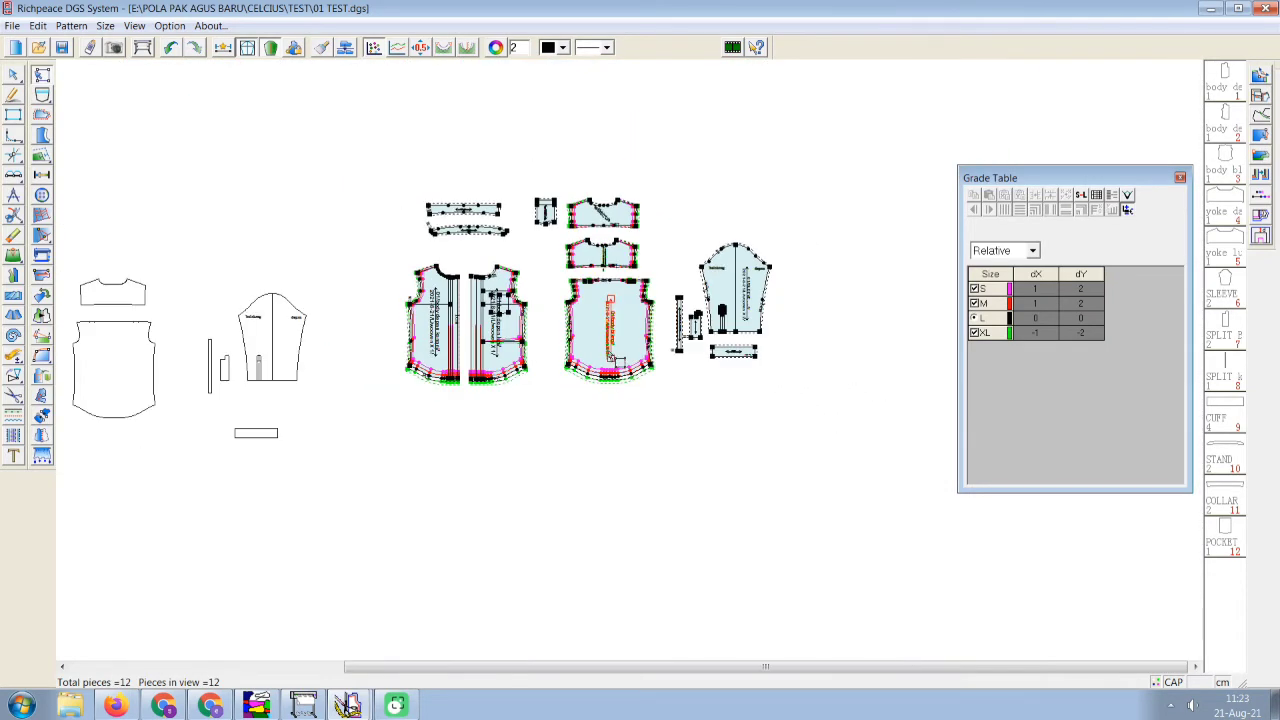
{"action": "scroll", "coordinate": [632, 357], "scroll_direction": "up", "scroll_amount": 2}
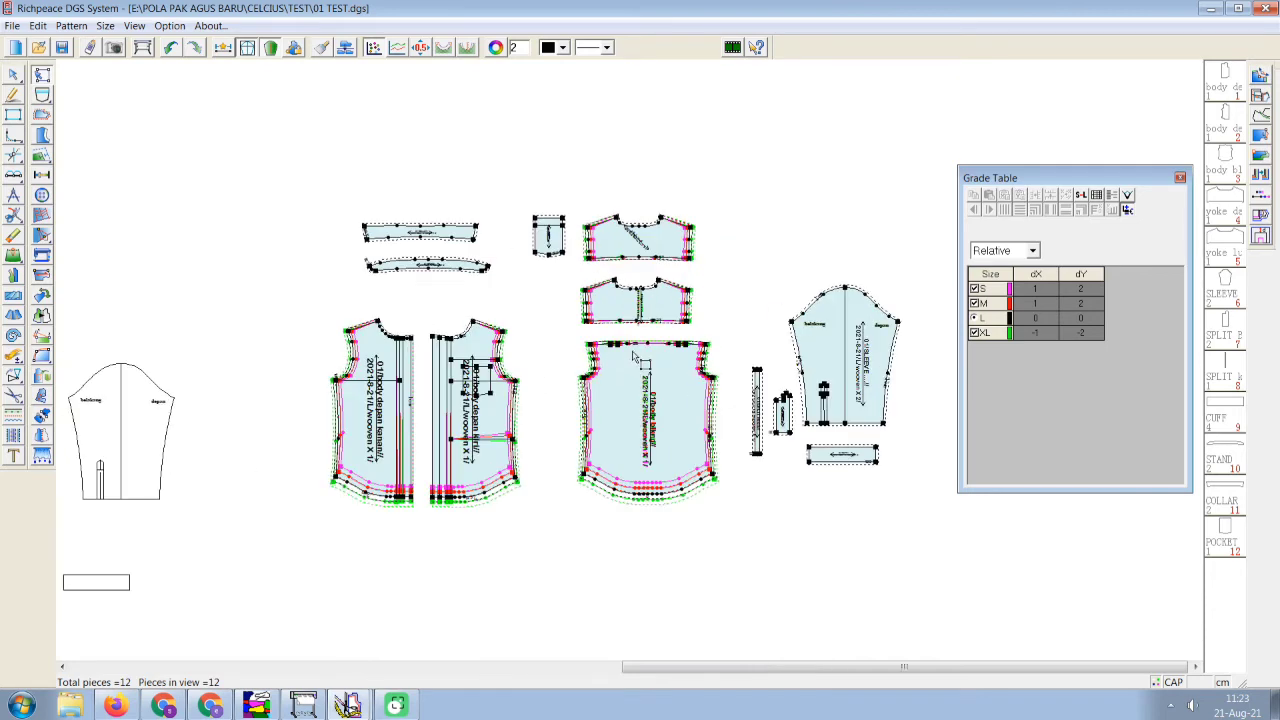
{"action": "scroll", "coordinate": [634, 358], "scroll_direction": "up", "scroll_amount": 1}
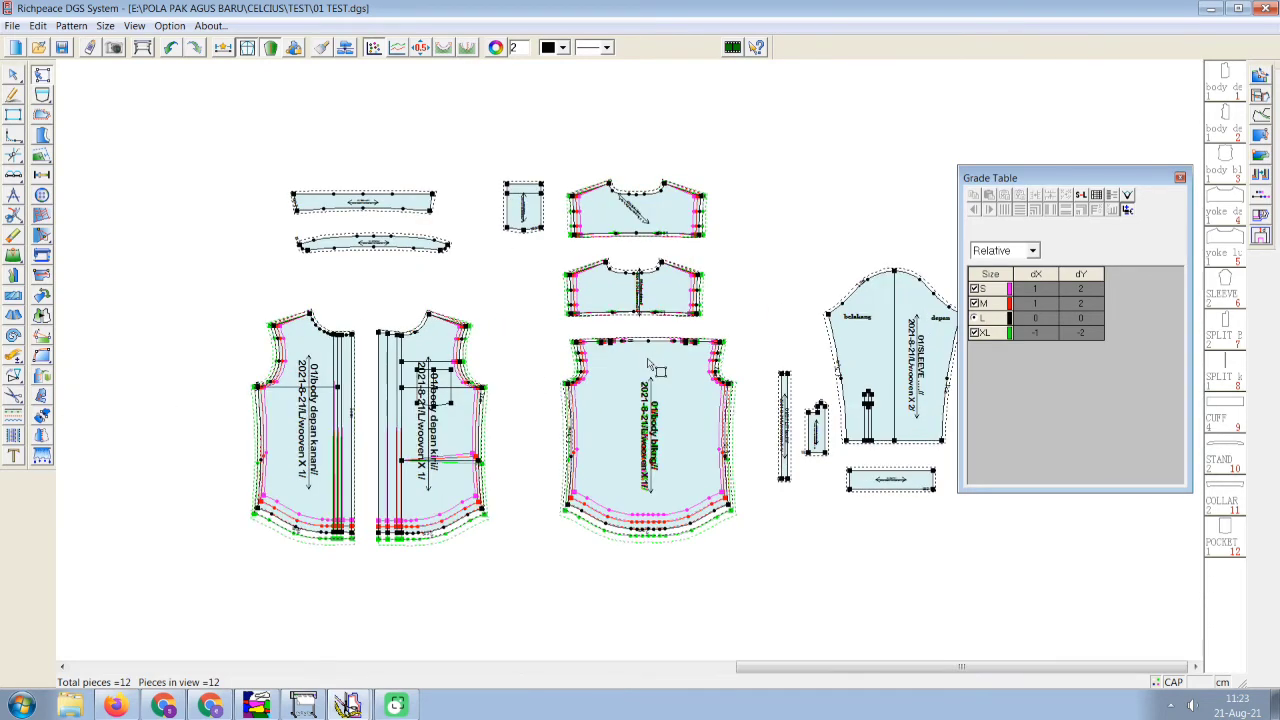
{"action": "scroll", "coordinate": [648, 368], "scroll_direction": "down", "scroll_amount": 1}
{"action": "scroll", "coordinate": [635, 368], "scroll_direction": "up", "scroll_amount": 2}
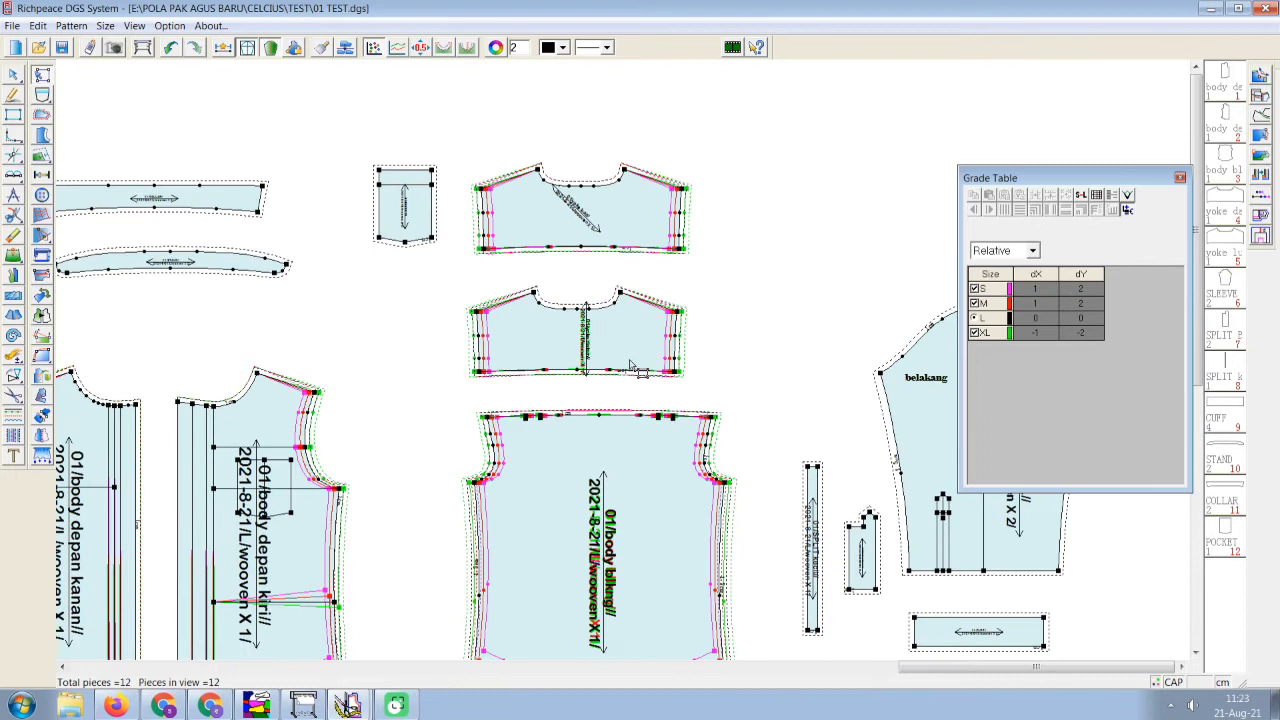
{"action": "scroll", "coordinate": [630, 365], "scroll_direction": "down", "scroll_amount": 3}
Grade the sleeve's hem and placket points vertically in even increments, with a dY of 1 for size S.
{"action": "scroll", "coordinate": [638, 362], "scroll_direction": "up", "scroll_amount": 3}
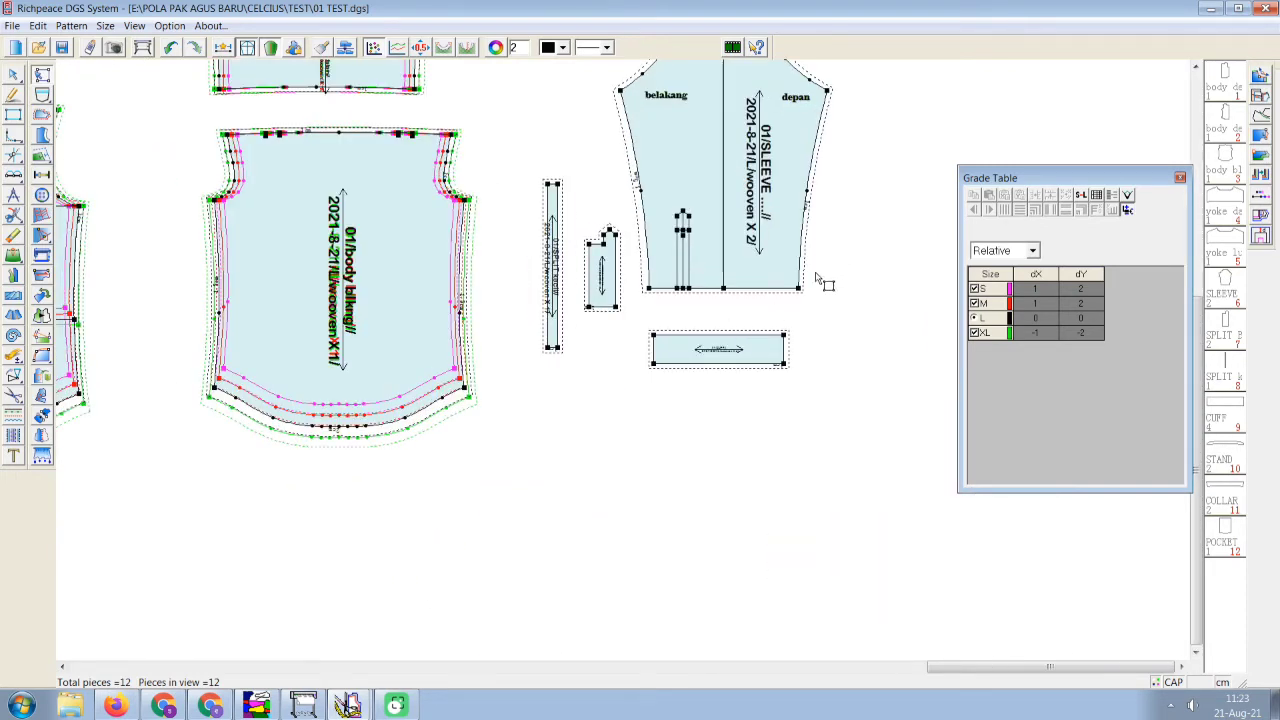
{"action": "left_click_drag", "start_coordinate": [845, 270], "coordinate": [722, 300]}
{"action": "left_click_drag", "start_coordinate": [843, 200], "coordinate": [636, 316]}
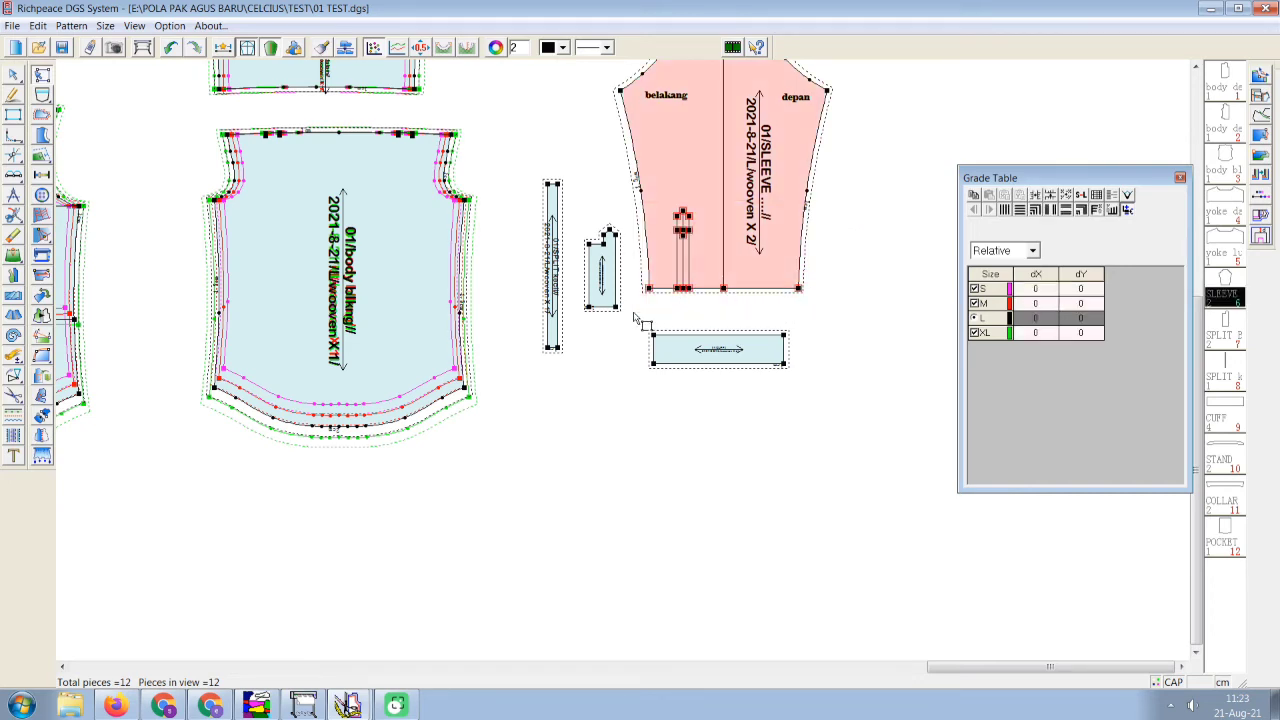
{"action": "left_click", "coordinate": [1038, 290]}
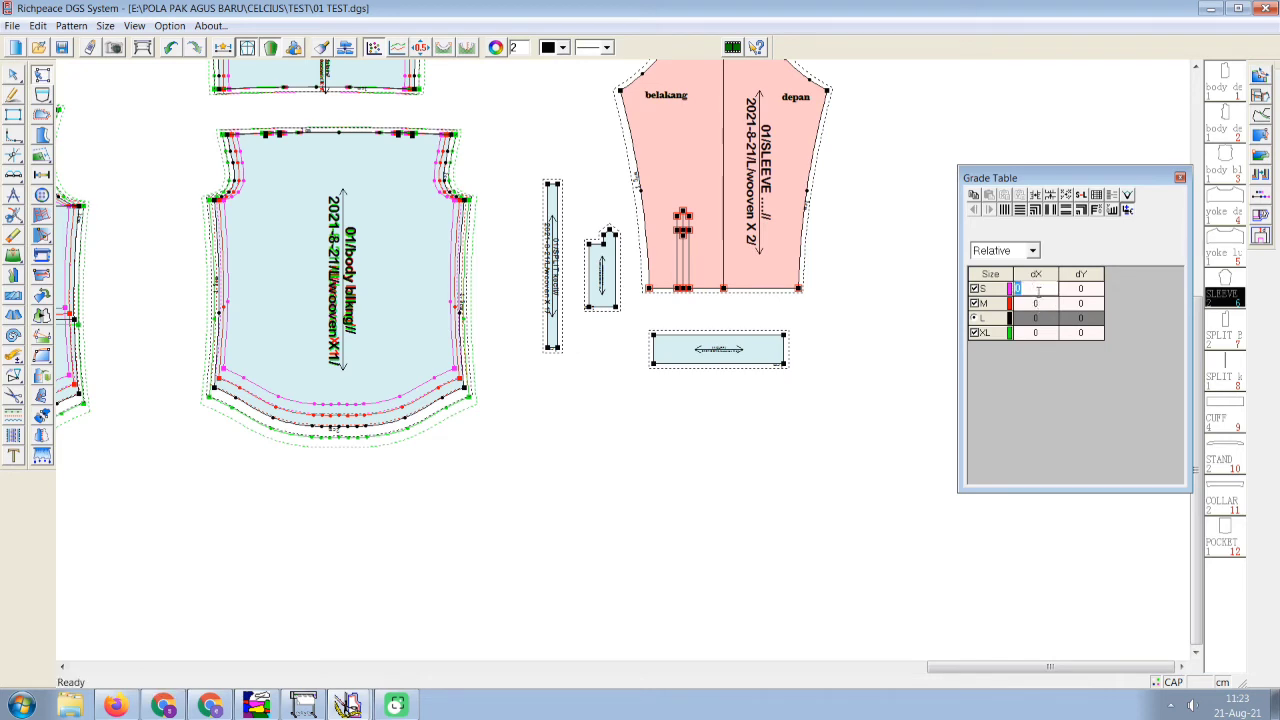
{"action": "left_click", "coordinate": [1087, 289]}
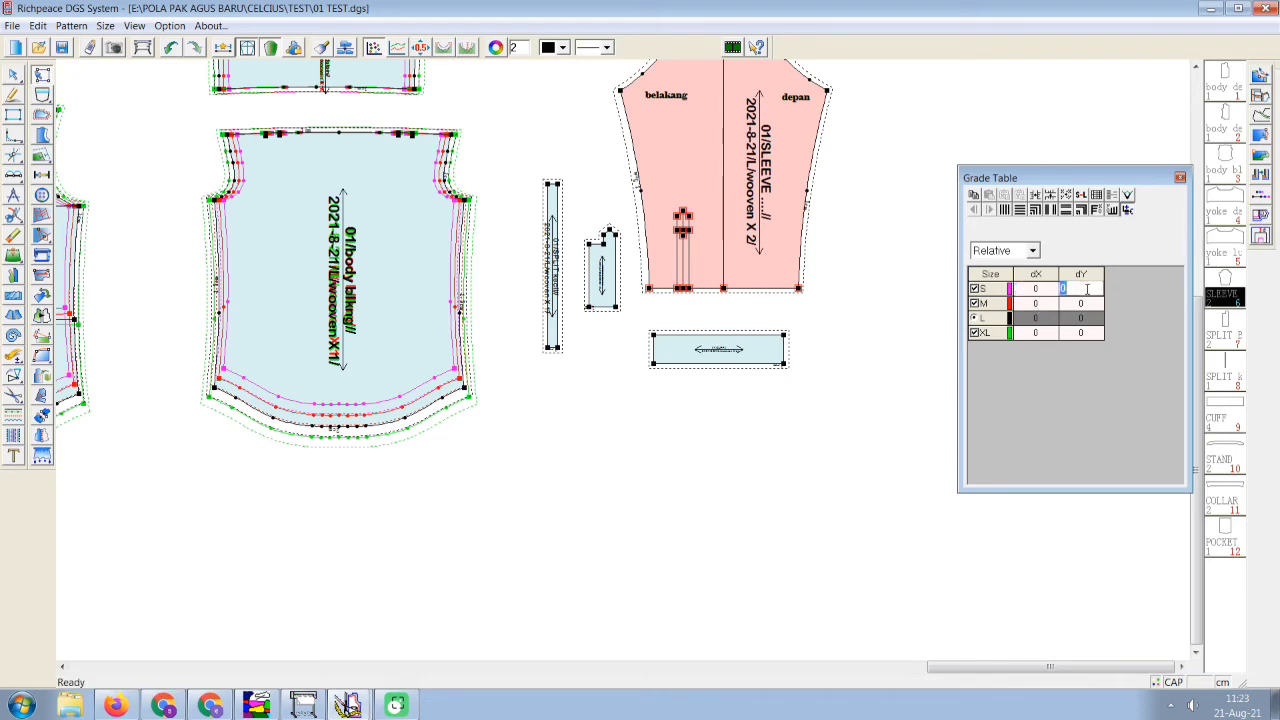
{"action": "left_click", "coordinate": [1021, 212]}
{"action": "left_click", "coordinate": [869, 267]}
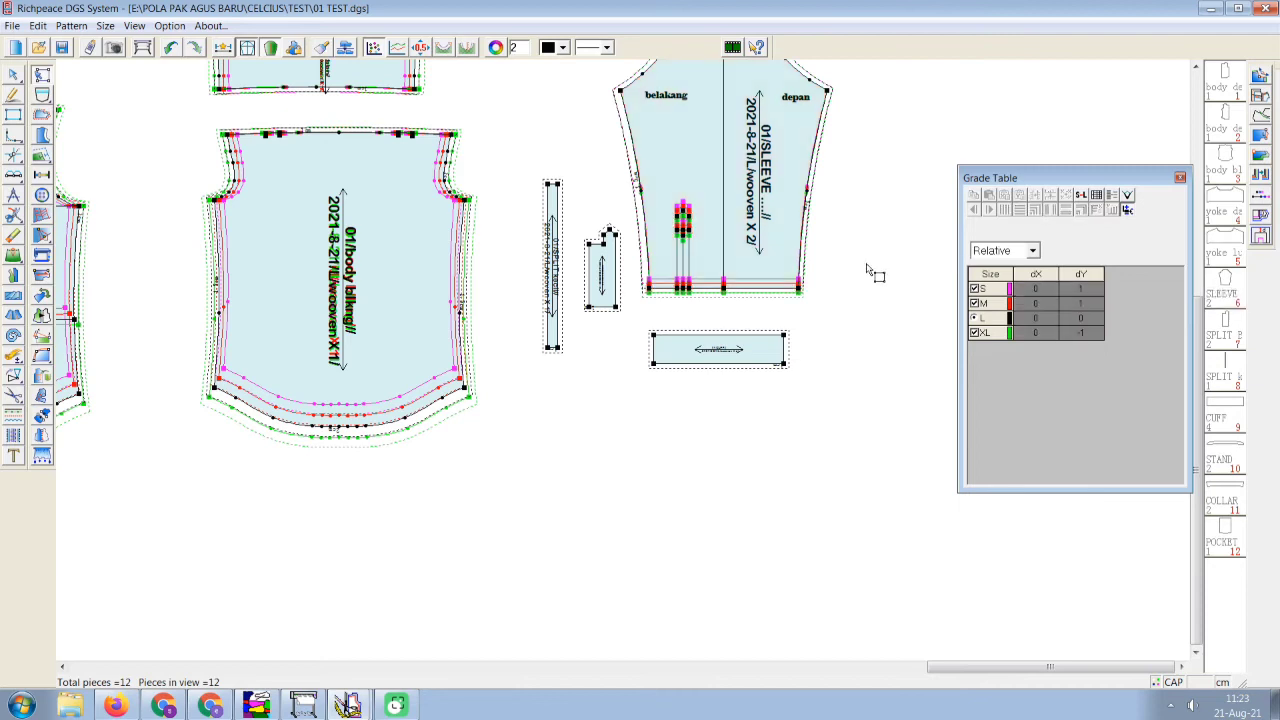
Grade the sleeve's hem corner on the depan side evenly in width, with a dX of -1 for size S.
{"action": "left_click", "coordinate": [794, 302]}
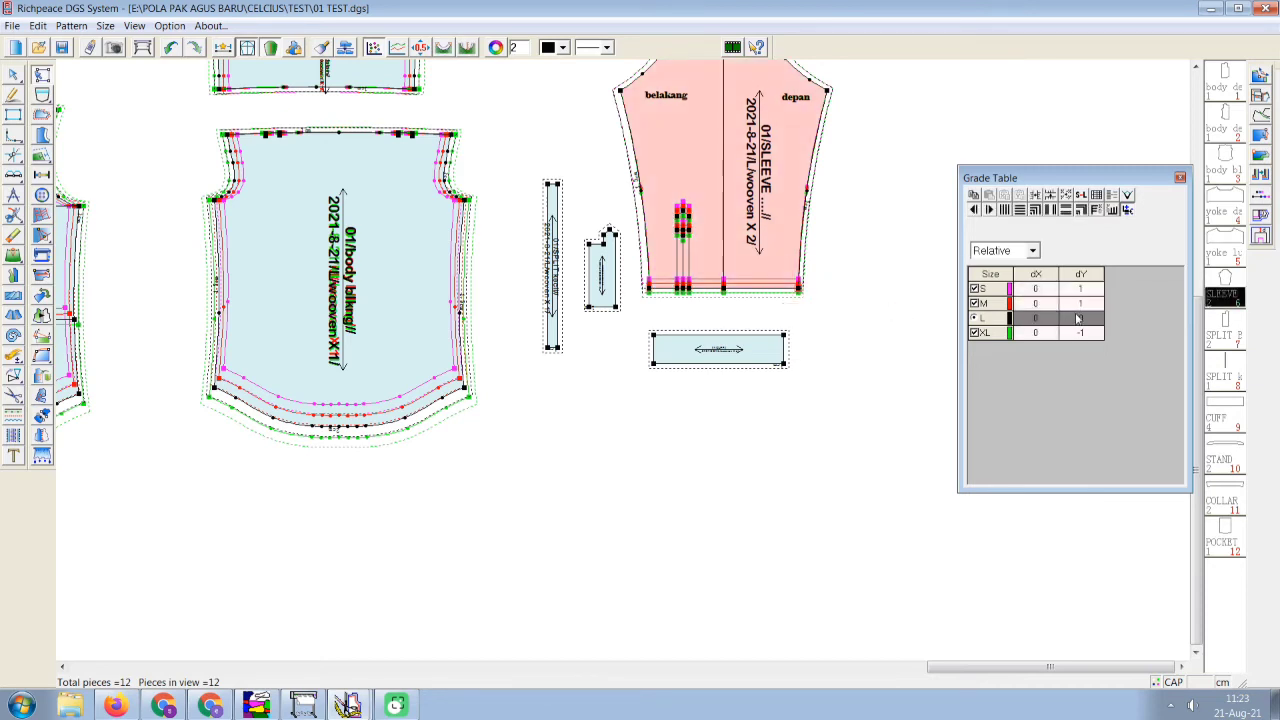
{"action": "left_click", "coordinate": [1033, 289]}
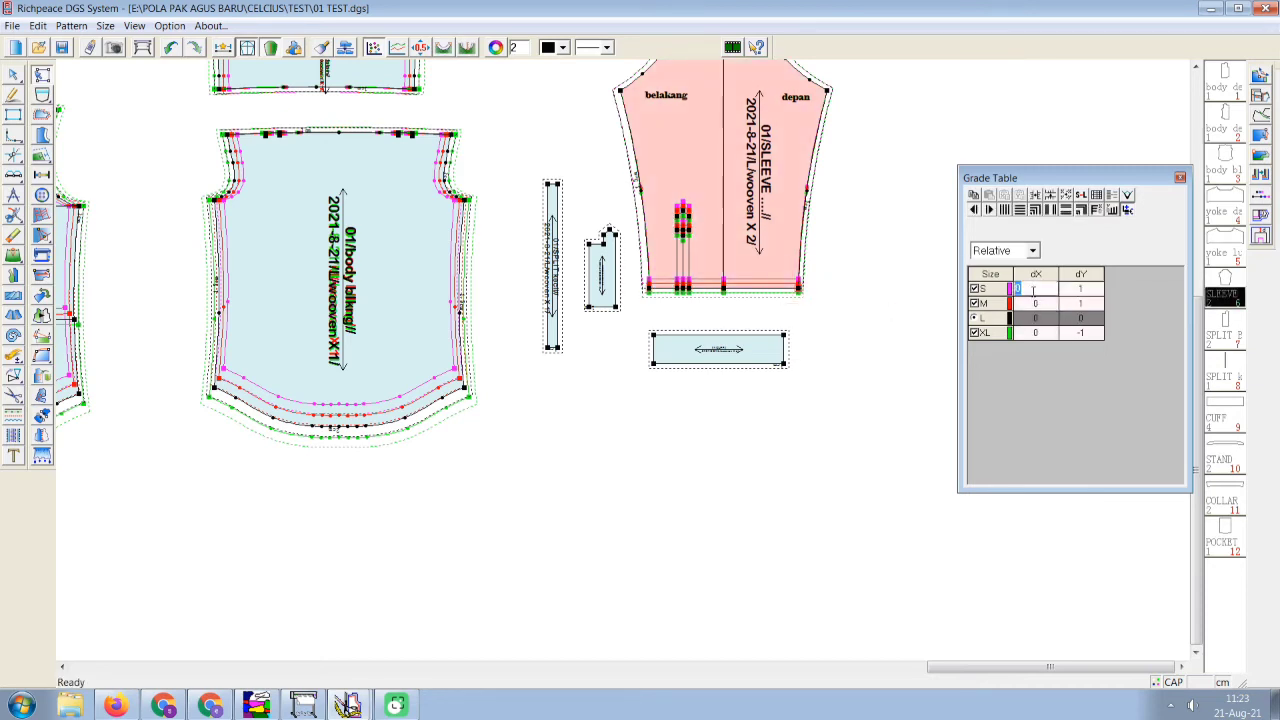
{"action": "type", "text": "-1"}
{"action": "key", "text": "Return"}
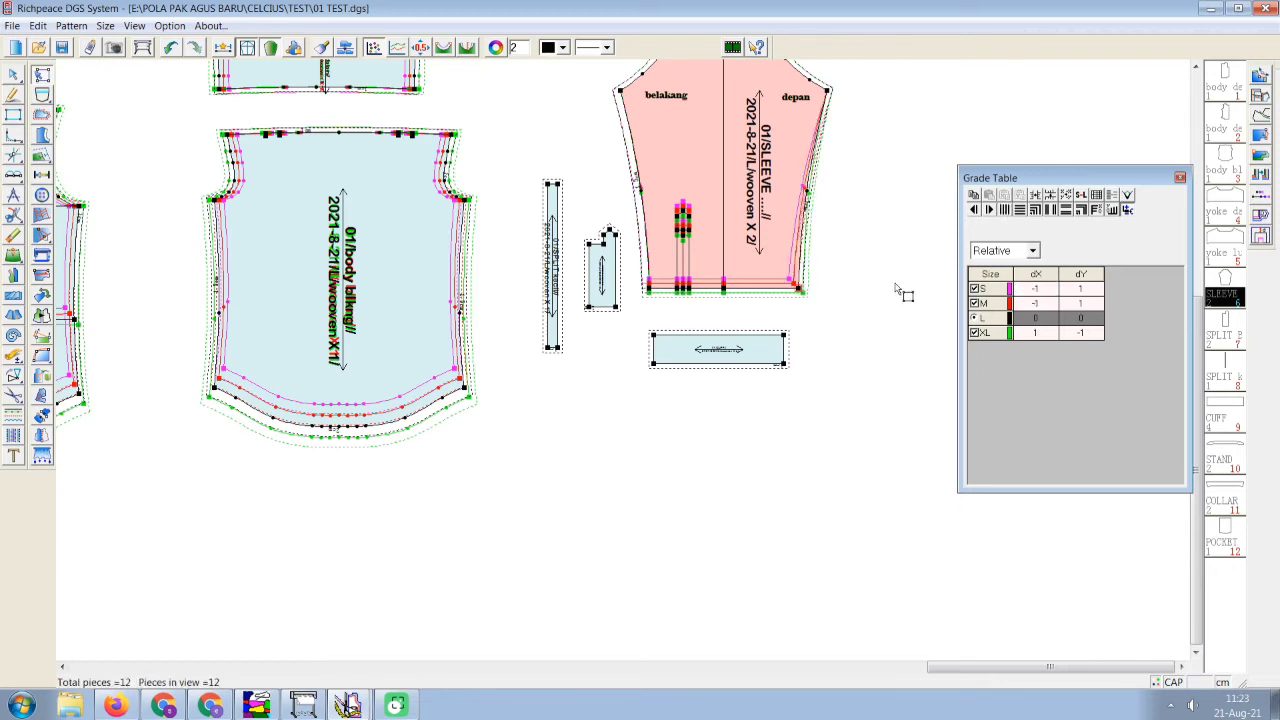
{"action": "left_click", "coordinate": [860, 302]}
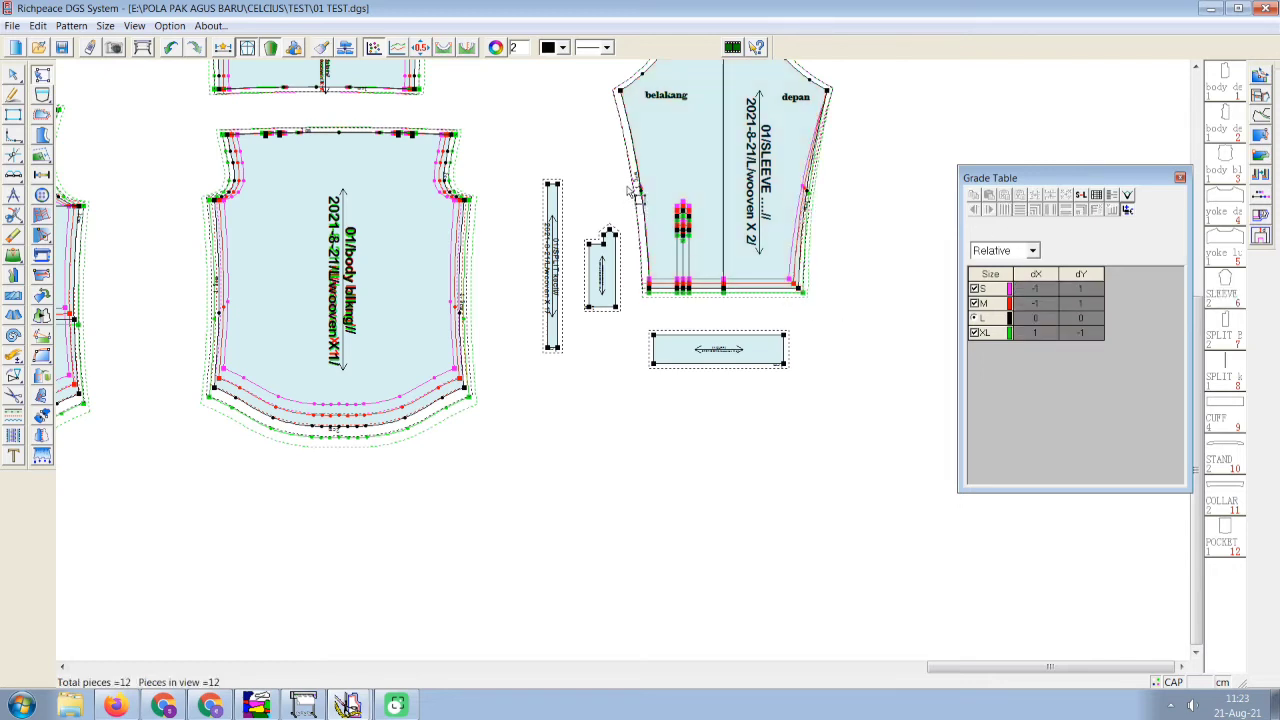
Grade the sleeve's belakang-side hem corner and the placket points evenly in width, with a dX of 1 for size S.
{"action": "left_click", "coordinate": [690, 288]}
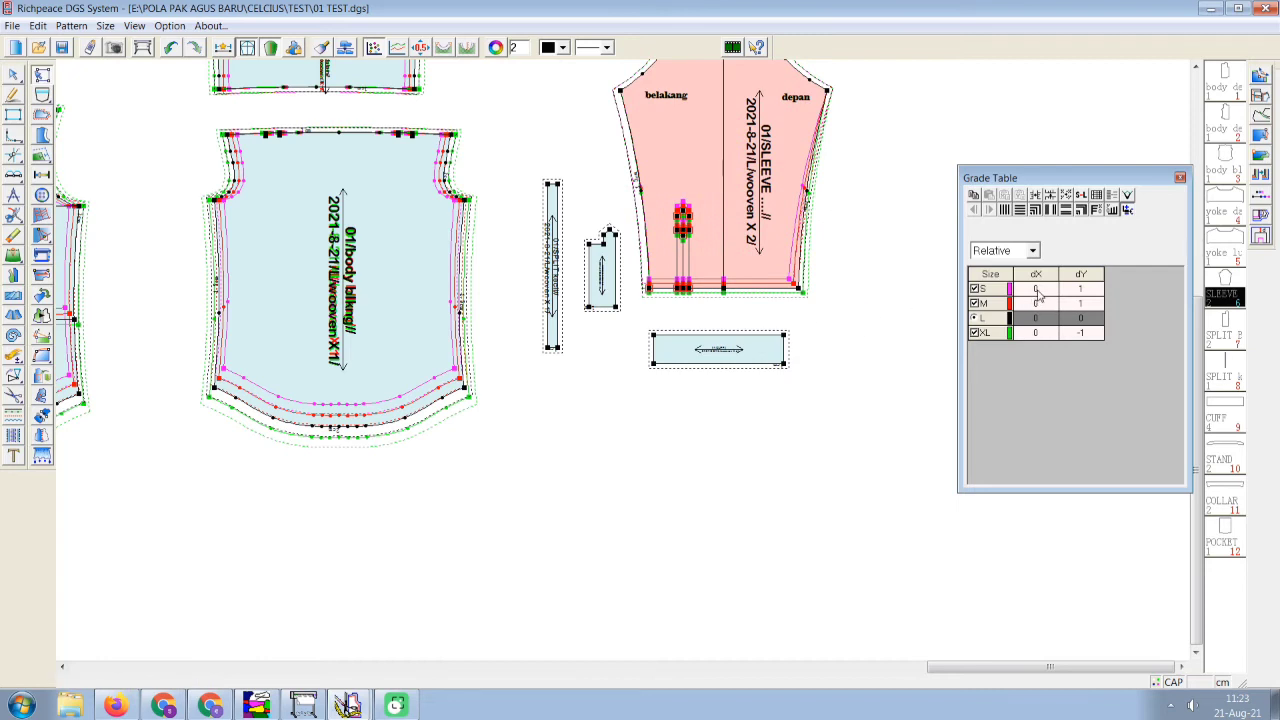
{"action": "left_click", "coordinate": [1036, 289]}
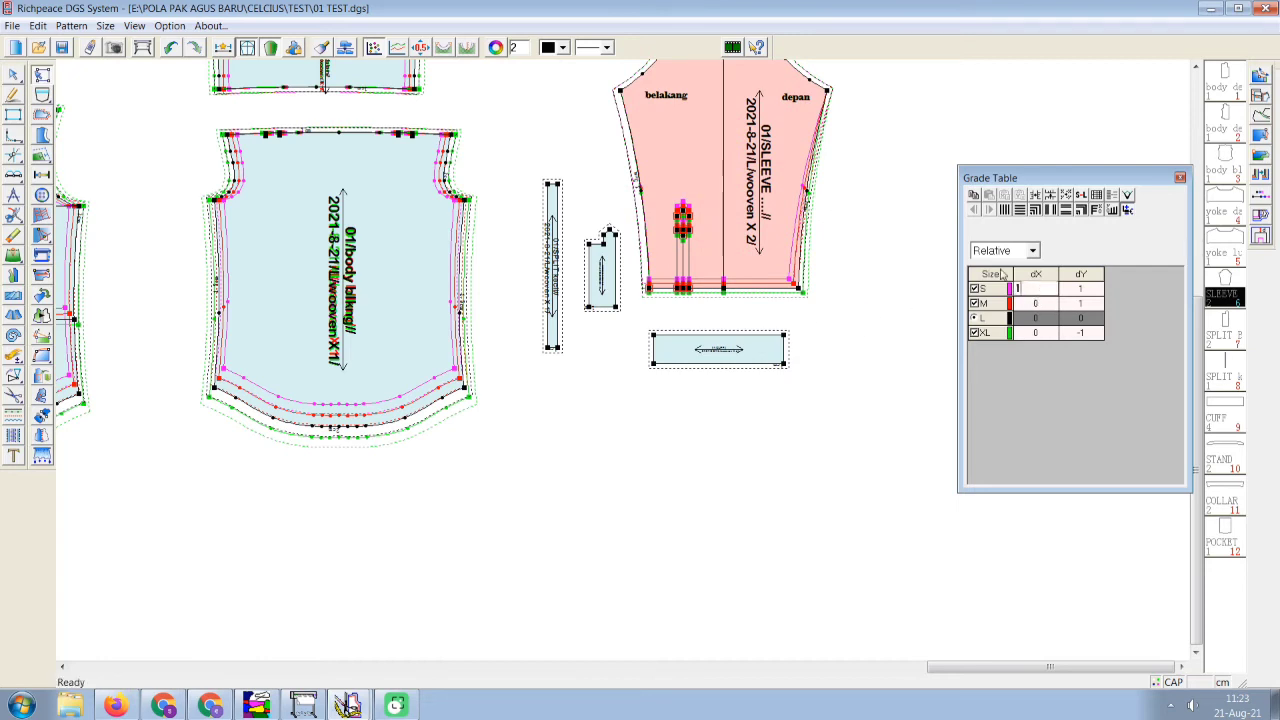
{"action": "left_click", "coordinate": [1005, 214]}
{"action": "left_click", "coordinate": [867, 265]}
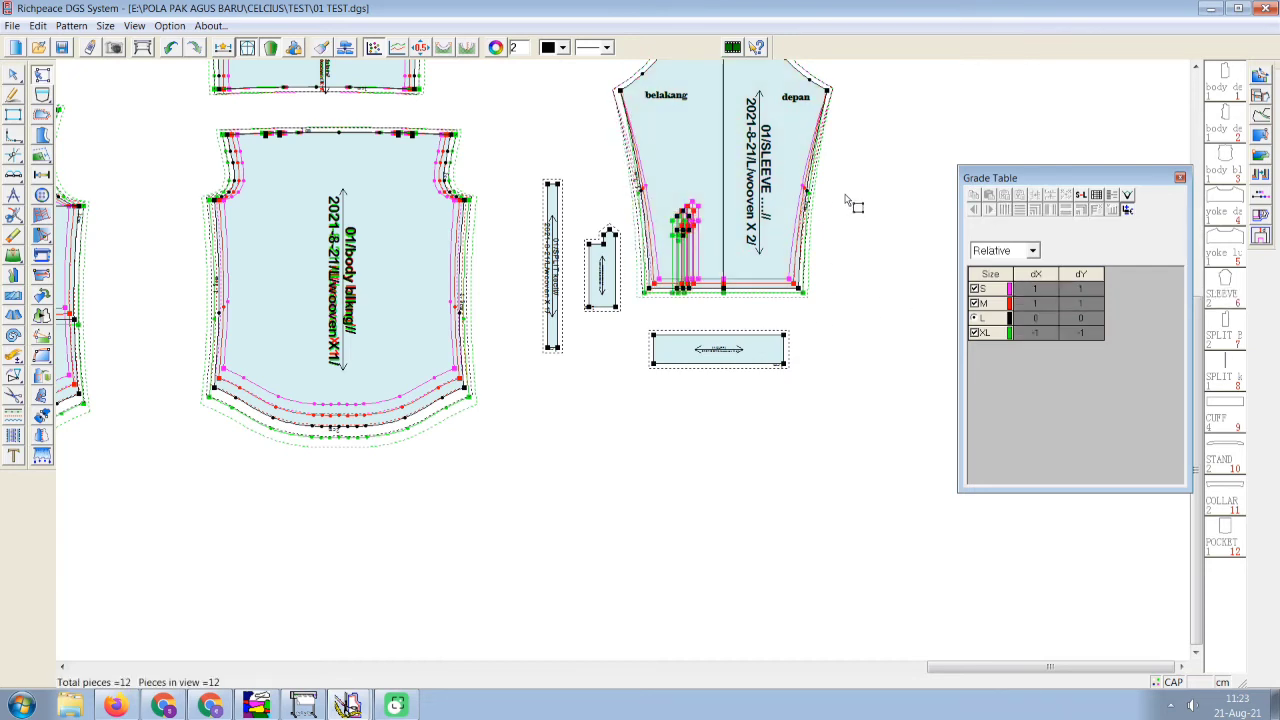
Grade the sleeve's depan underarm corner horizontally in even increments, with a dX of -1 for size S.
{"action": "left_click", "coordinate": [826, 116]}
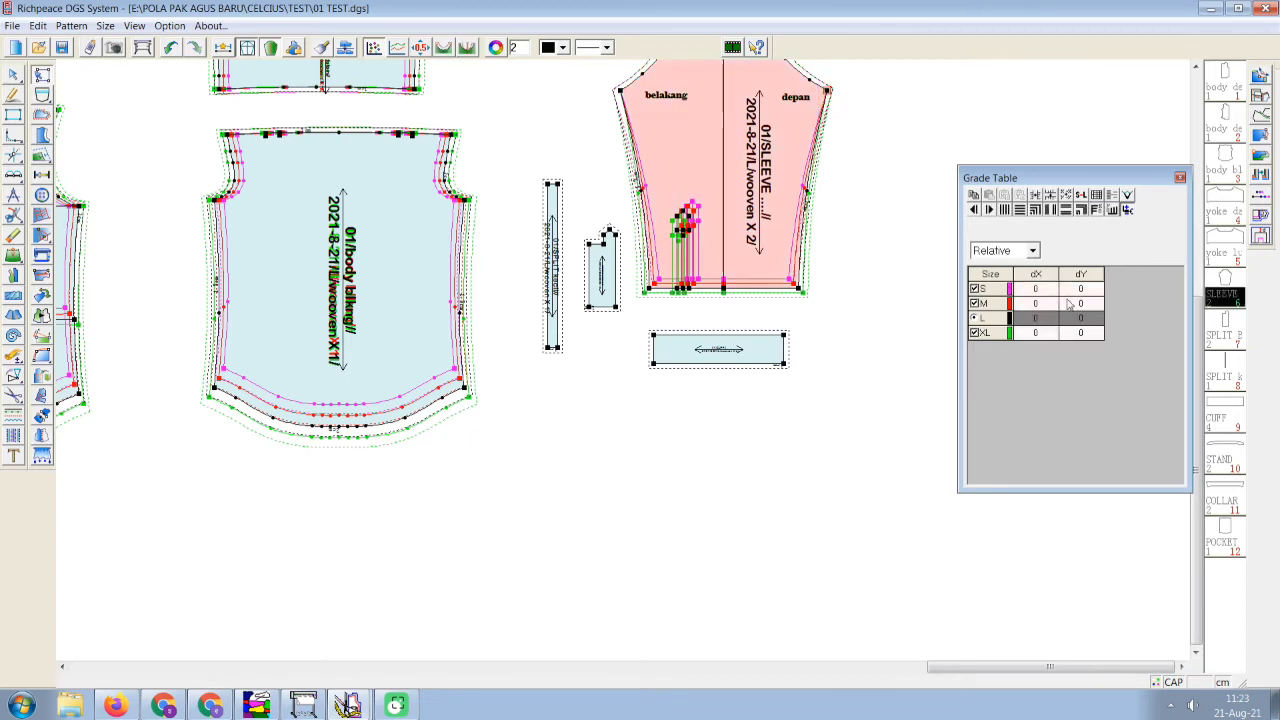
{"action": "left_click", "coordinate": [1036, 286]}
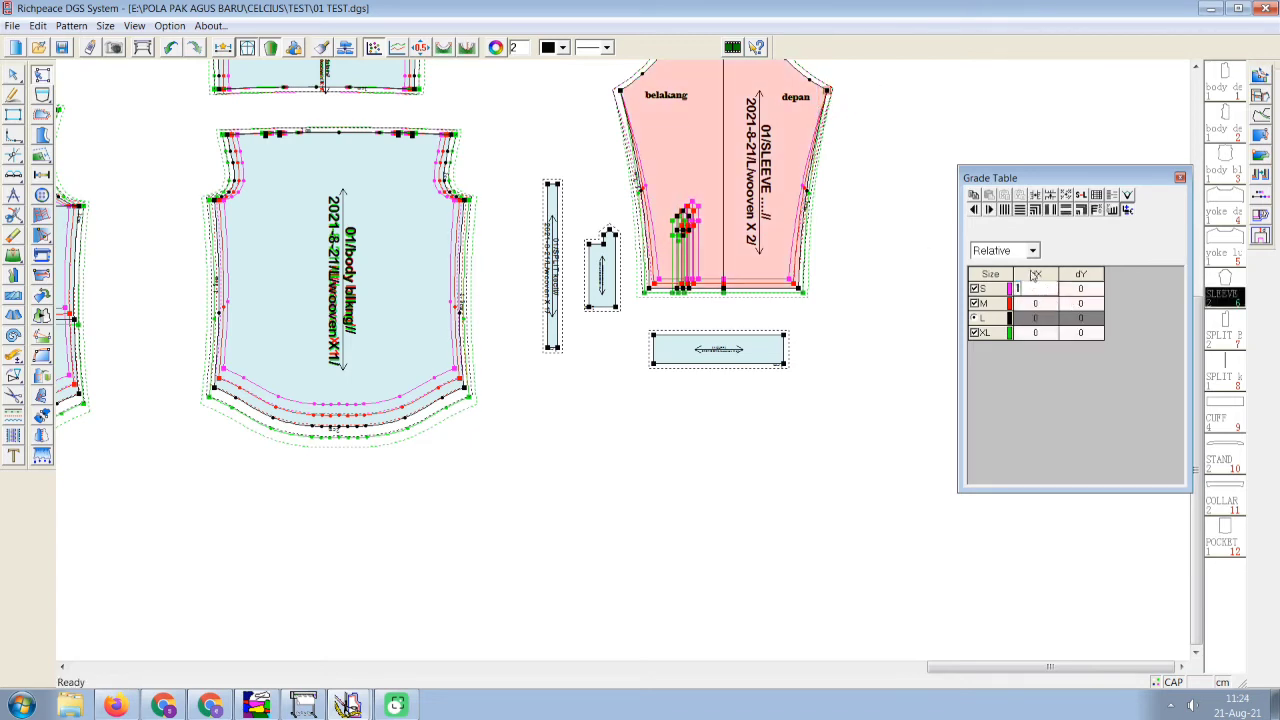
{"action": "left_click", "coordinate": [1005, 212]}
Grade the sleeve's belakang underarm corner evenly in both directions, with dX 1 and dY -1 for size S.
{"action": "left_click_drag", "start_coordinate": [599, 79], "coordinate": [637, 125]}
{"action": "left_click", "coordinate": [1046, 290]}
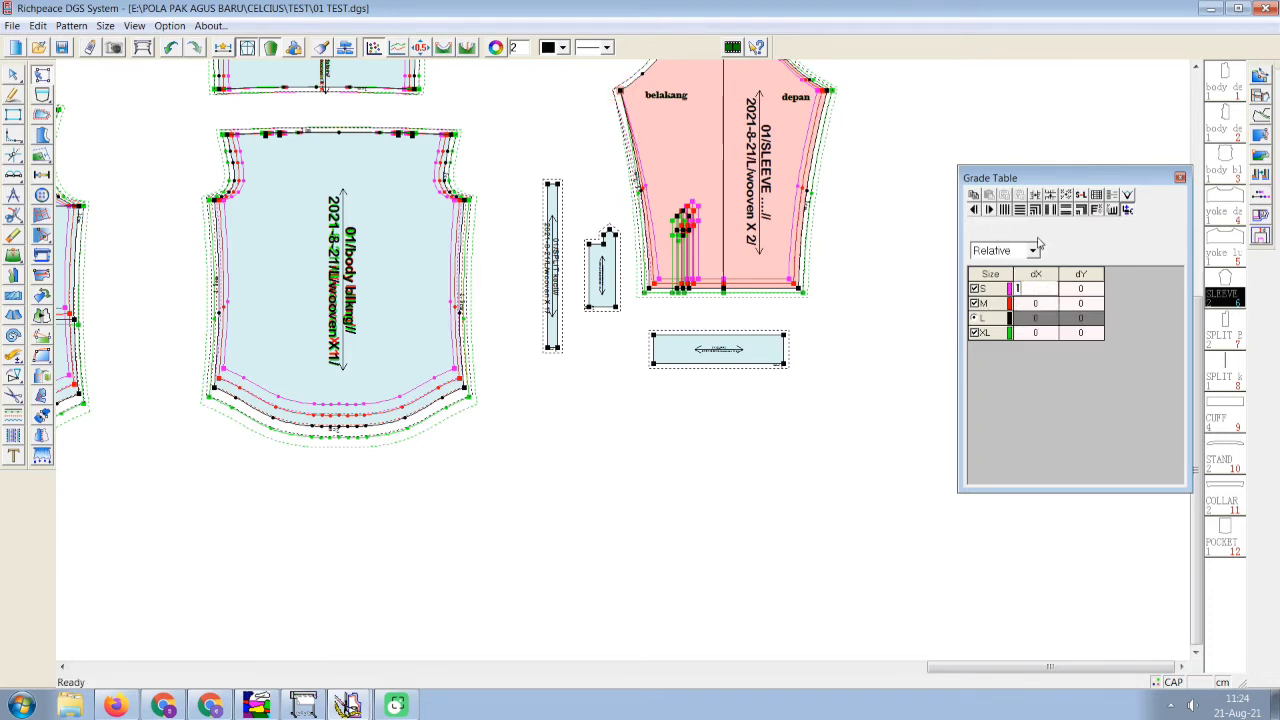
{"action": "left_click", "coordinate": [1067, 288]}
{"action": "type", "text": "1"}
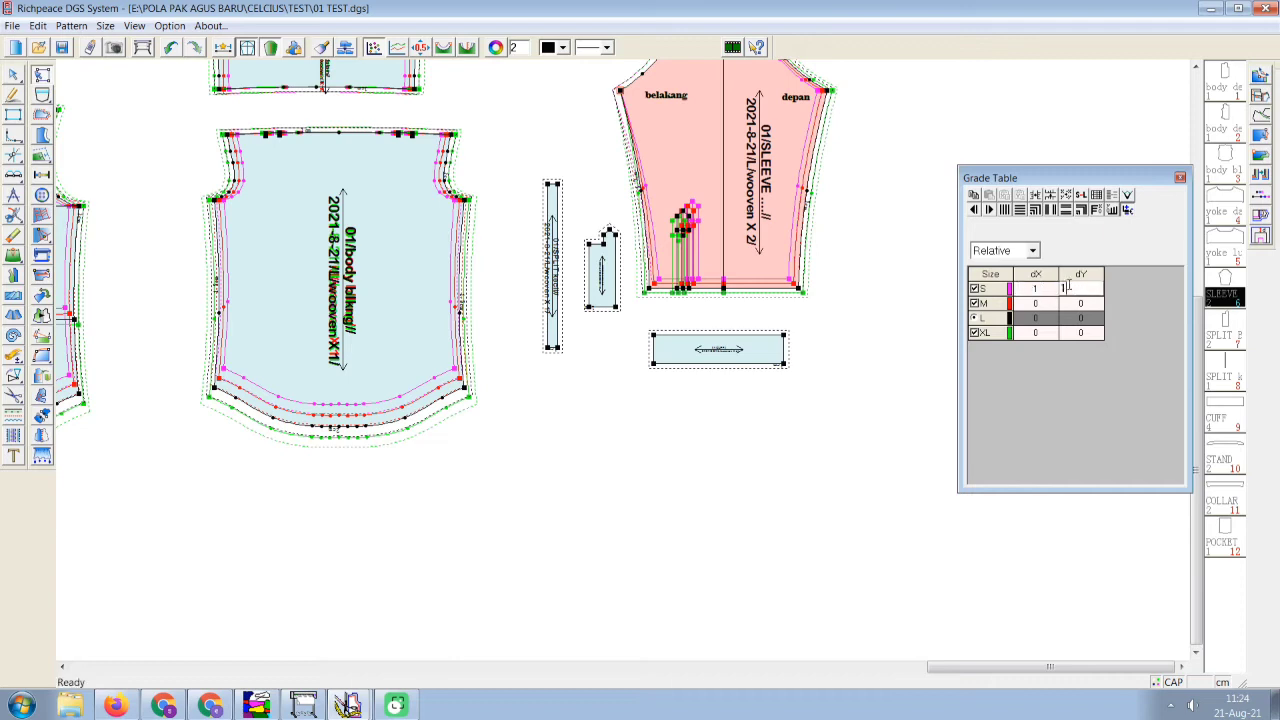
{"action": "left_click", "coordinate": [1035, 213]}
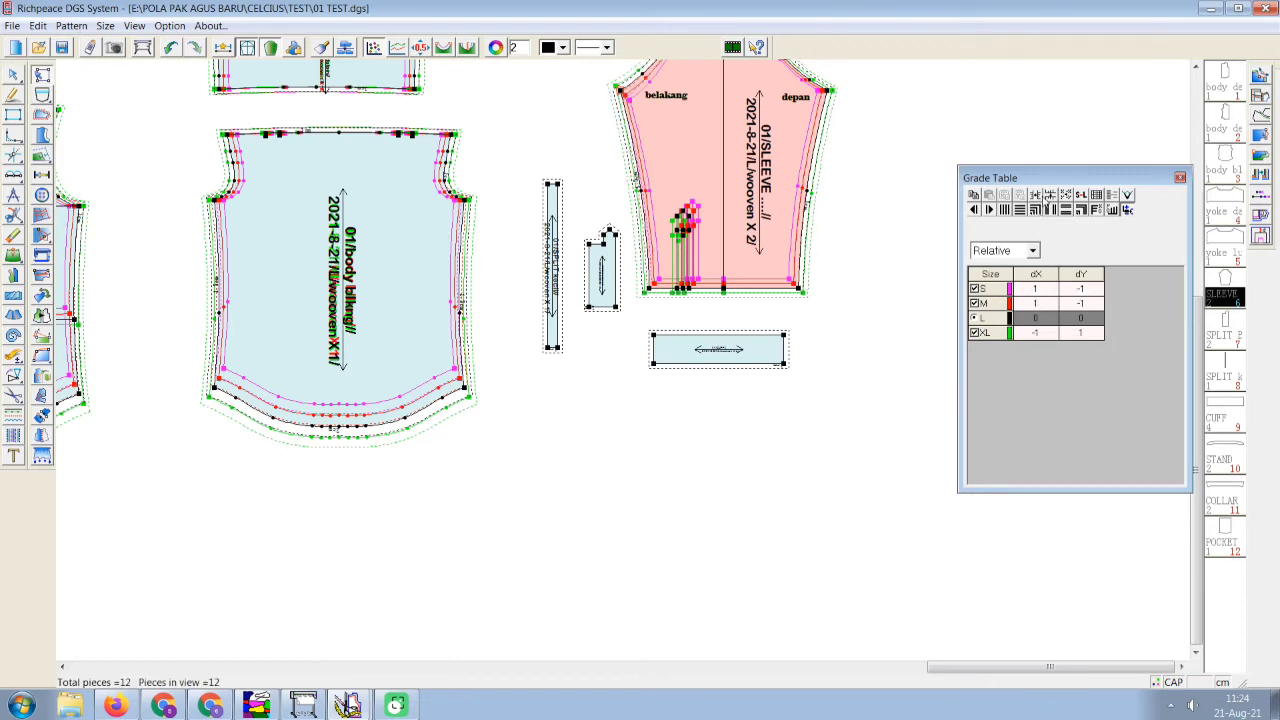
Reverse the vertical grading direction of the sleeve's belakang underarm corner, giving size S a dY of 1.
{"action": "left_click", "coordinate": [1046, 196]}
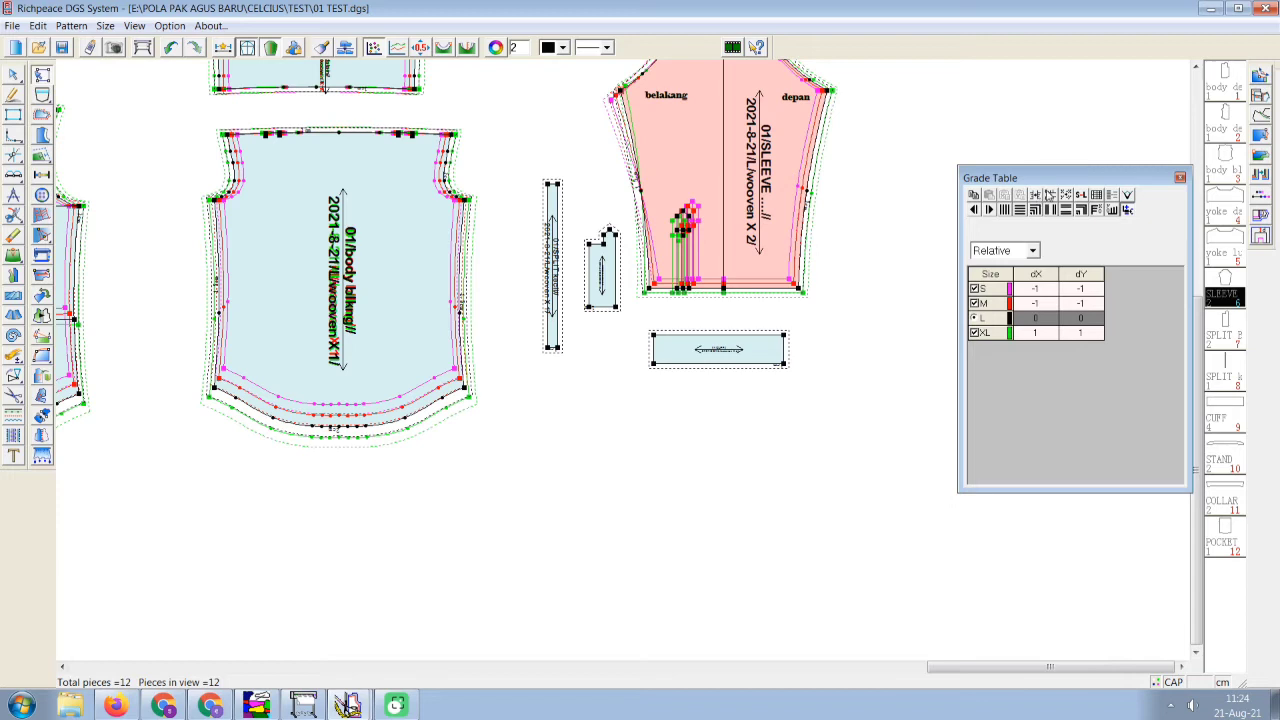
{"action": "left_click", "coordinate": [1037, 198]}
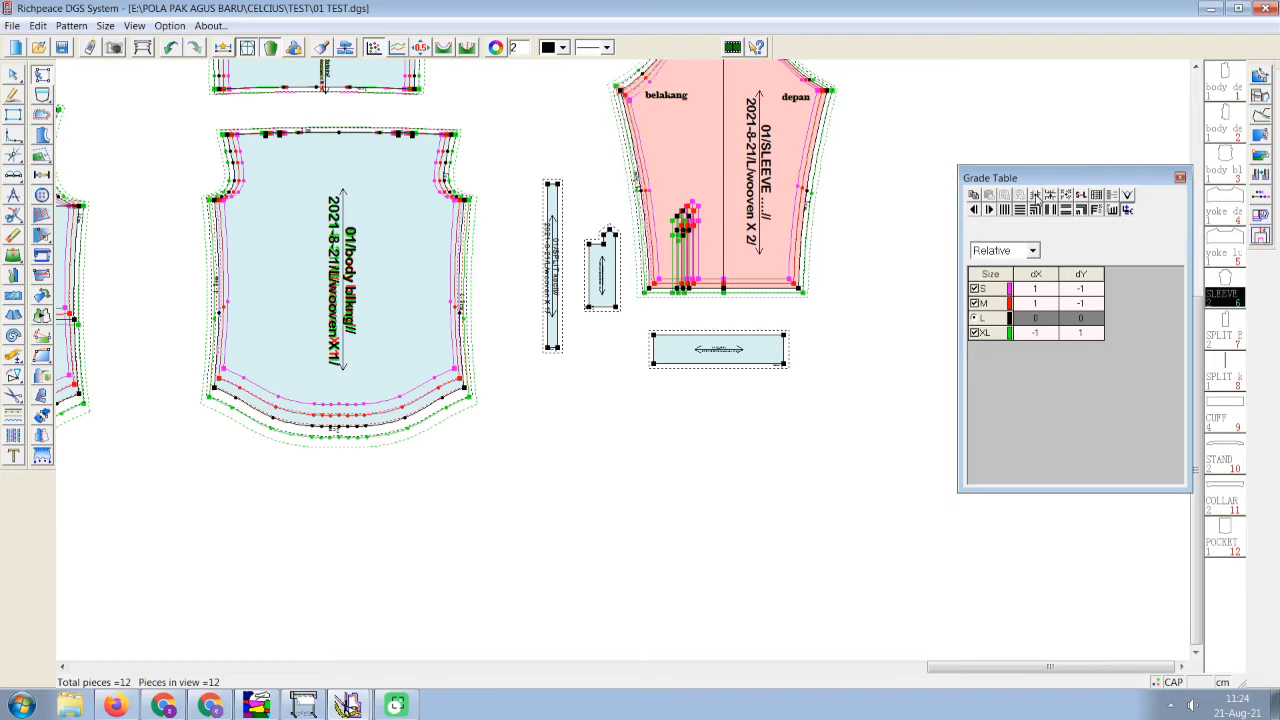
{"action": "left_click", "coordinate": [1050, 196]}
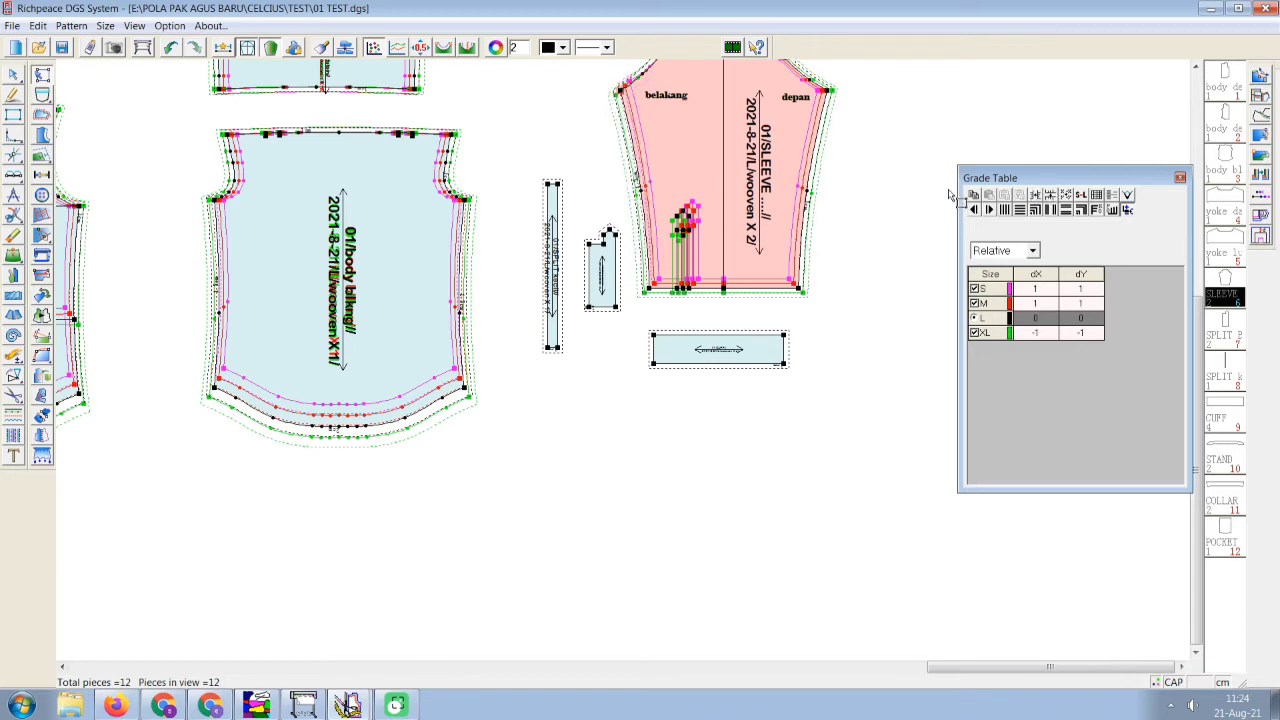
{"action": "left_click", "coordinate": [893, 184]}
Grade the sleeve's depan underarm corner evenly in width and length, with dX -1 and dY -1 for size S.
{"action": "scroll", "coordinate": [603, 358], "scroll_direction": "up", "scroll_amount": 3}
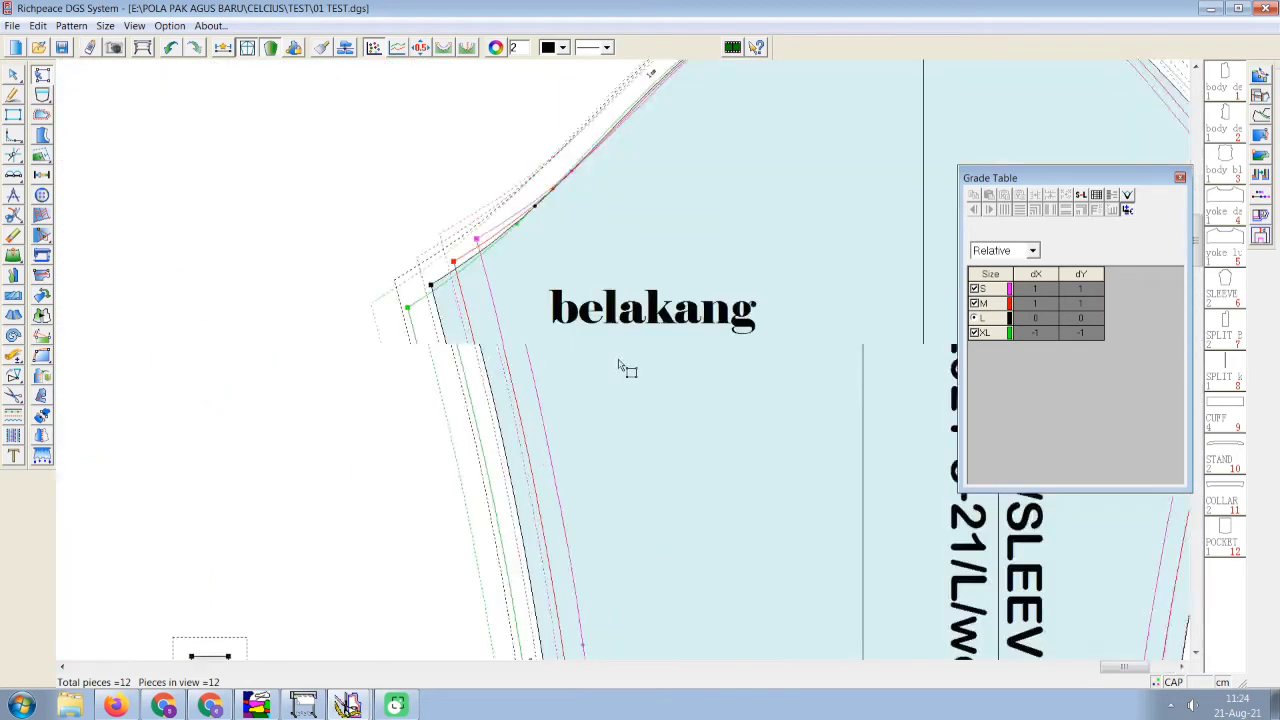
{"action": "scroll", "coordinate": [573, 356], "scroll_direction": "down", "scroll_amount": 5}
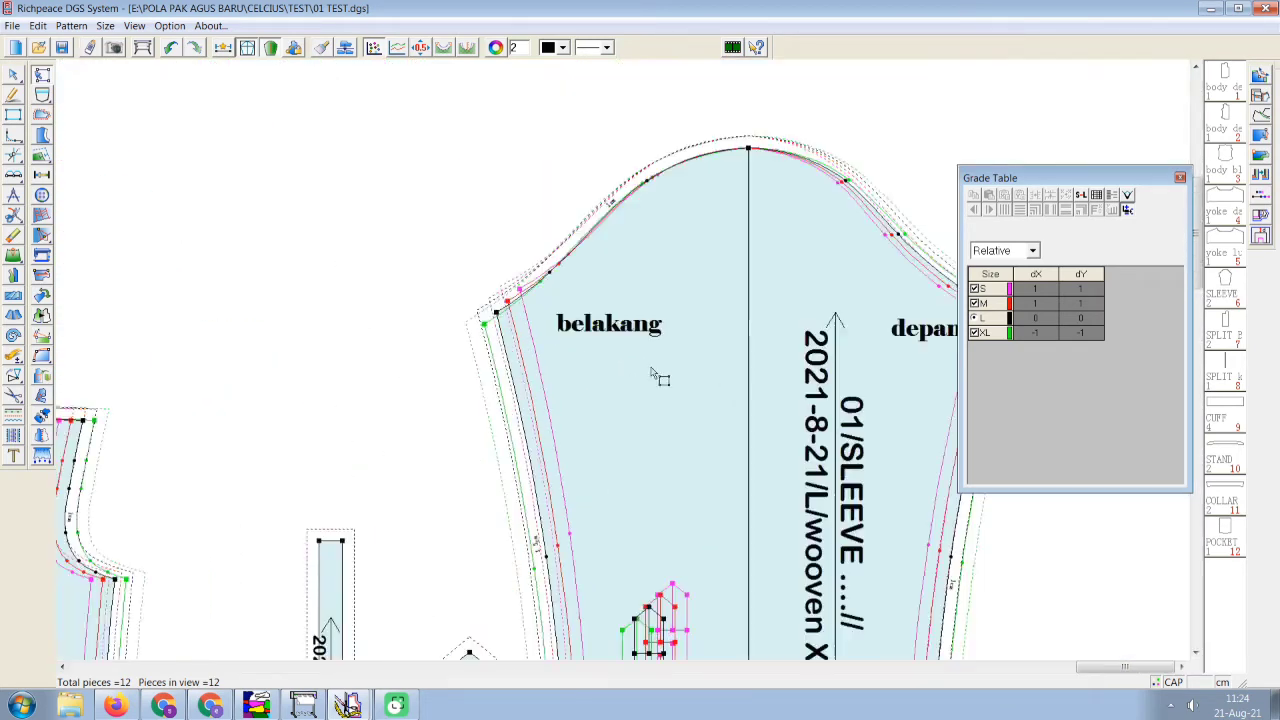
{"action": "scroll", "coordinate": [651, 286], "scroll_direction": "up", "scroll_amount": 4}
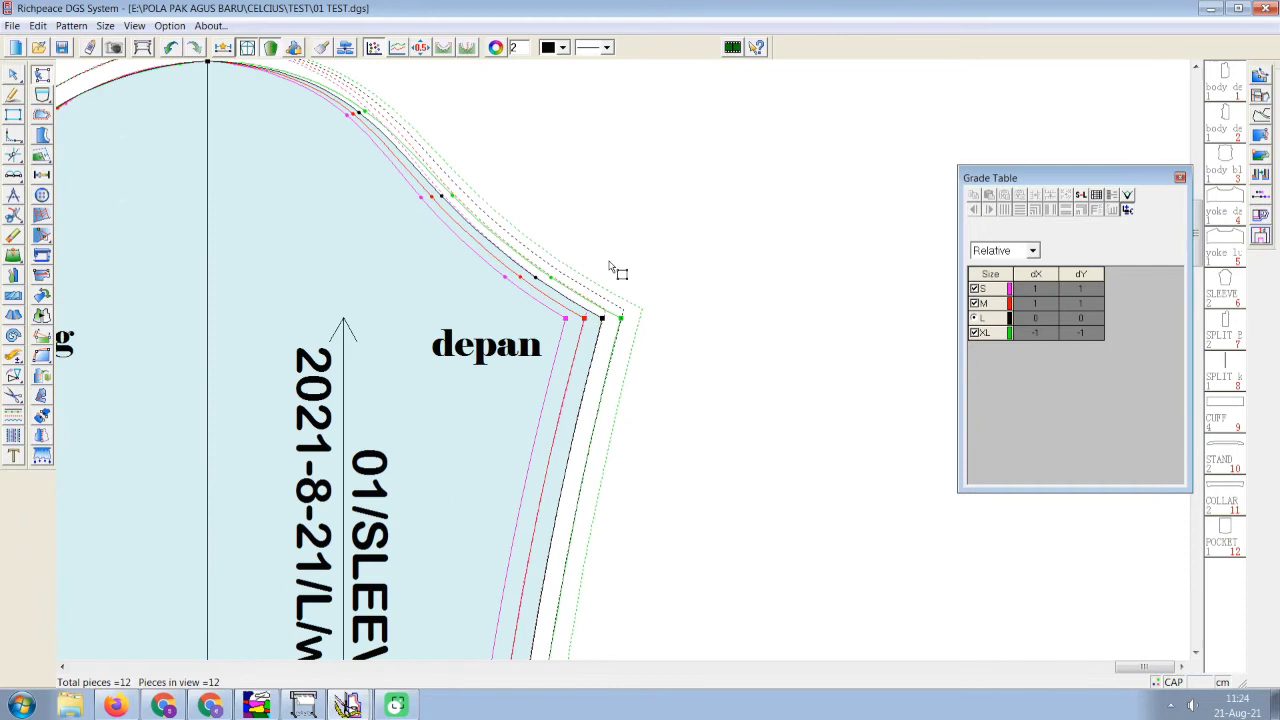
{"action": "left_click", "coordinate": [602, 318]}
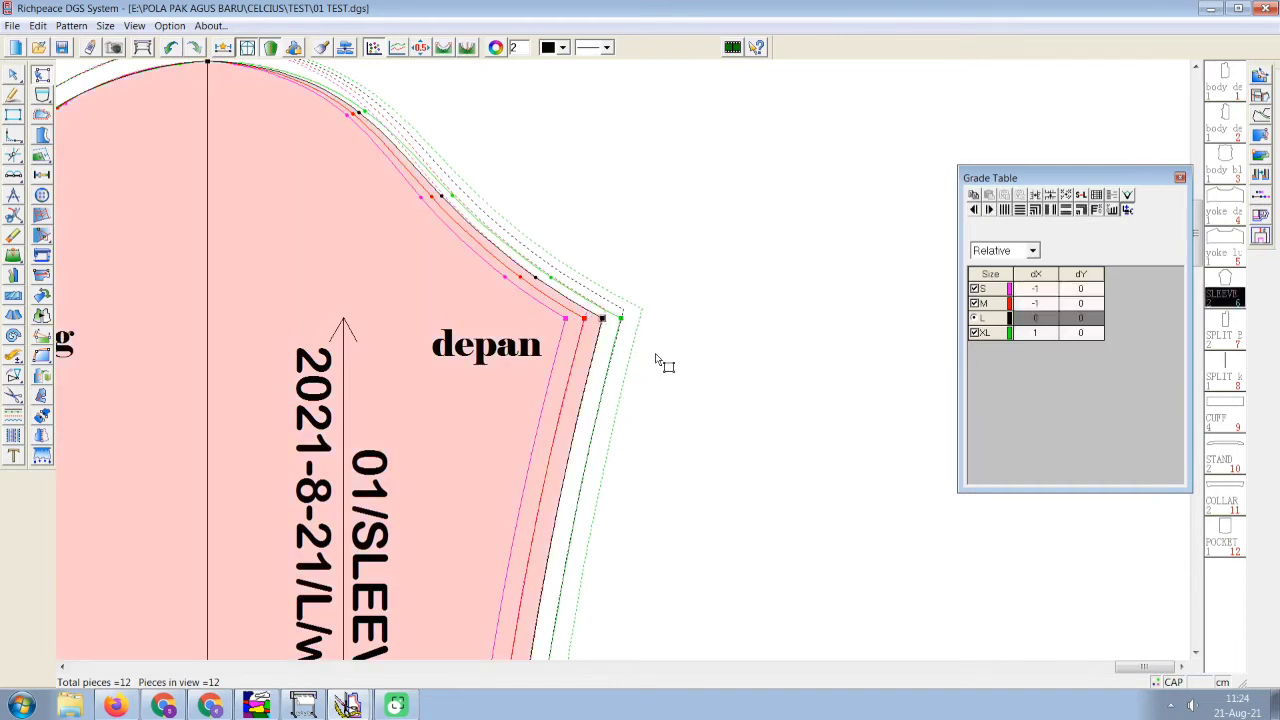
{"action": "double_click", "coordinate": [1049, 289]}
{"action": "double_click", "coordinate": [1070, 289]}
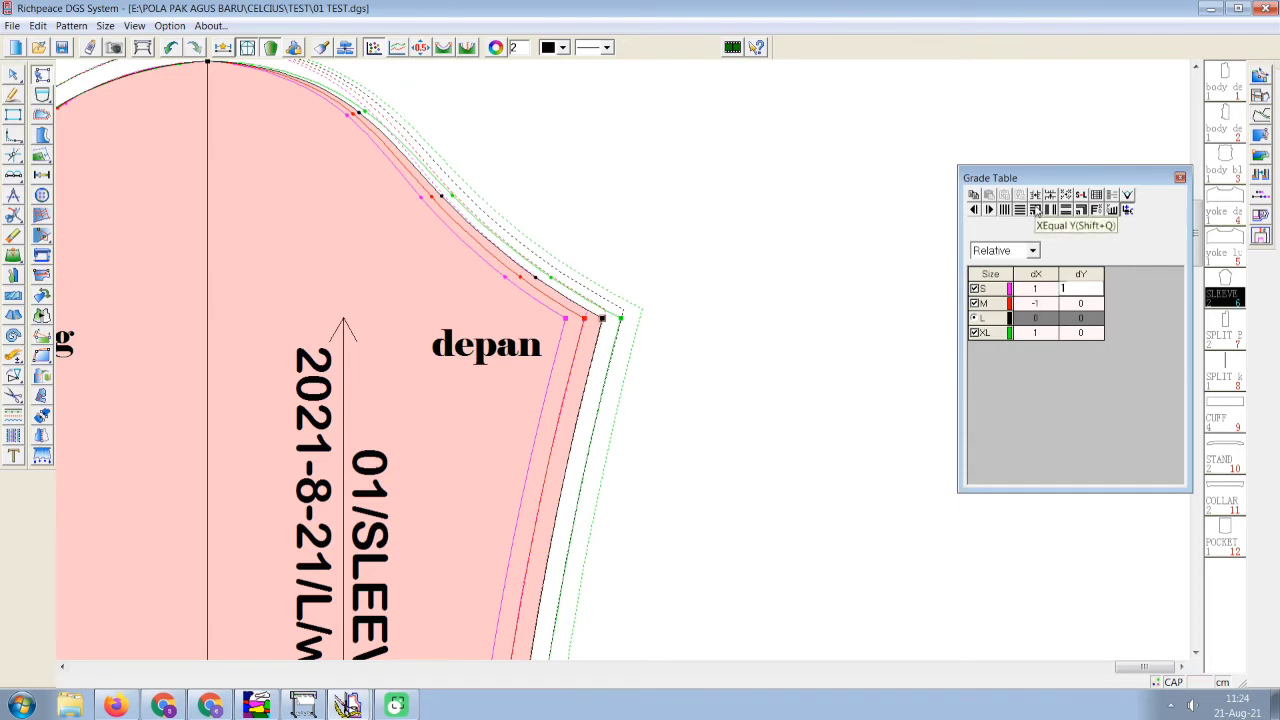
{"action": "left_click", "coordinate": [1036, 210]}
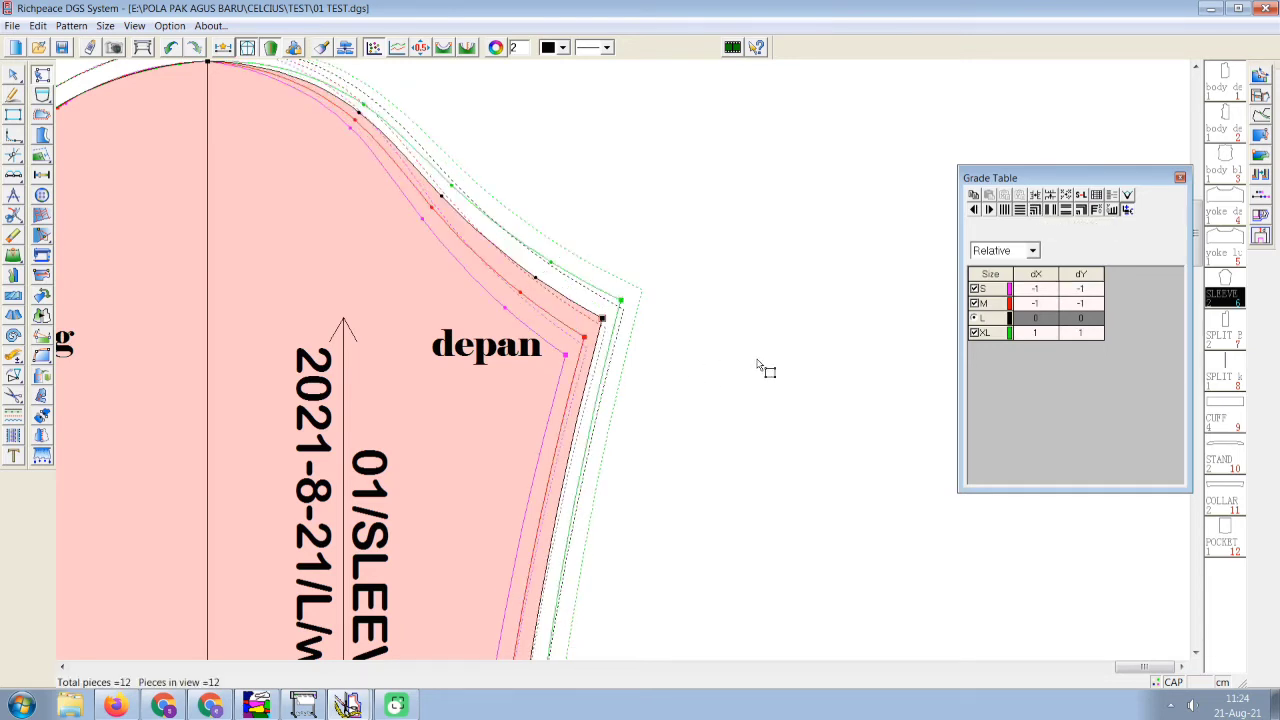
{"action": "left_click", "coordinate": [711, 432]}
Try reversing the horizontal grading direction of the sleeve's depan underarm corner.
{"action": "scroll", "coordinate": [623, 359], "scroll_direction": "down", "scroll_amount": 5}
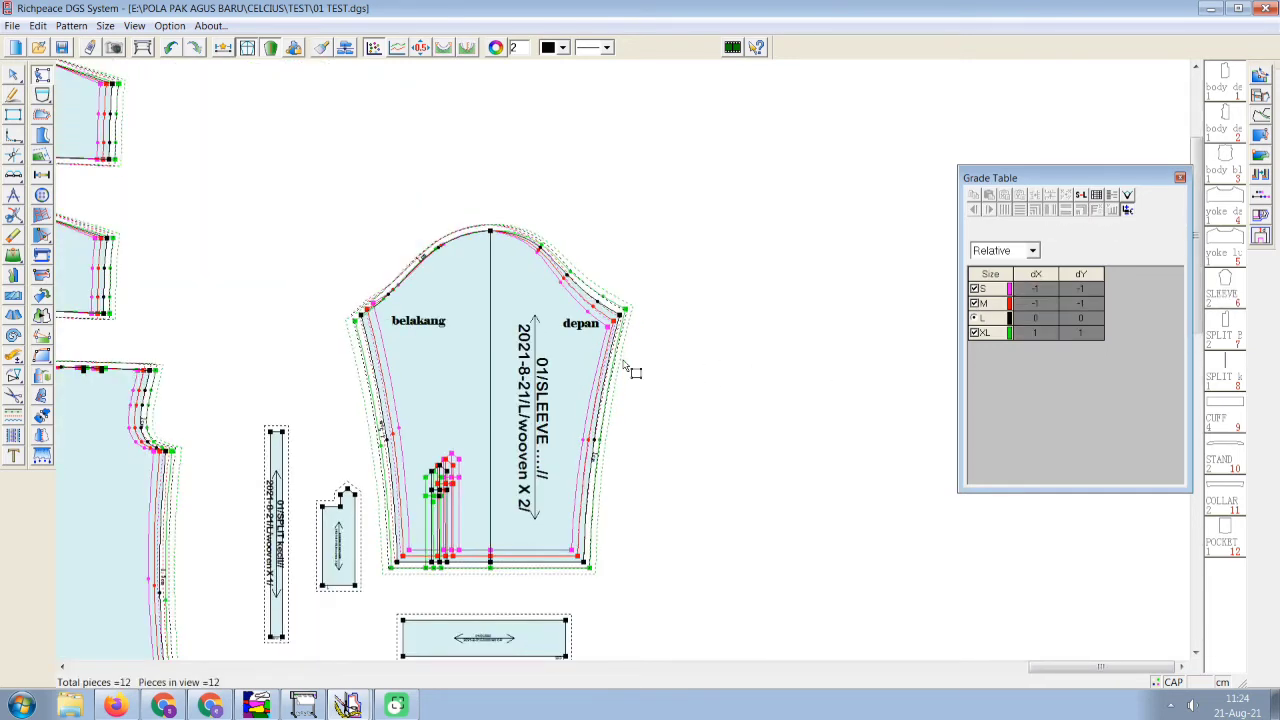
{"action": "scroll", "coordinate": [623, 359], "scroll_direction": "up", "scroll_amount": 2}
{"action": "left_click", "coordinate": [628, 287]}
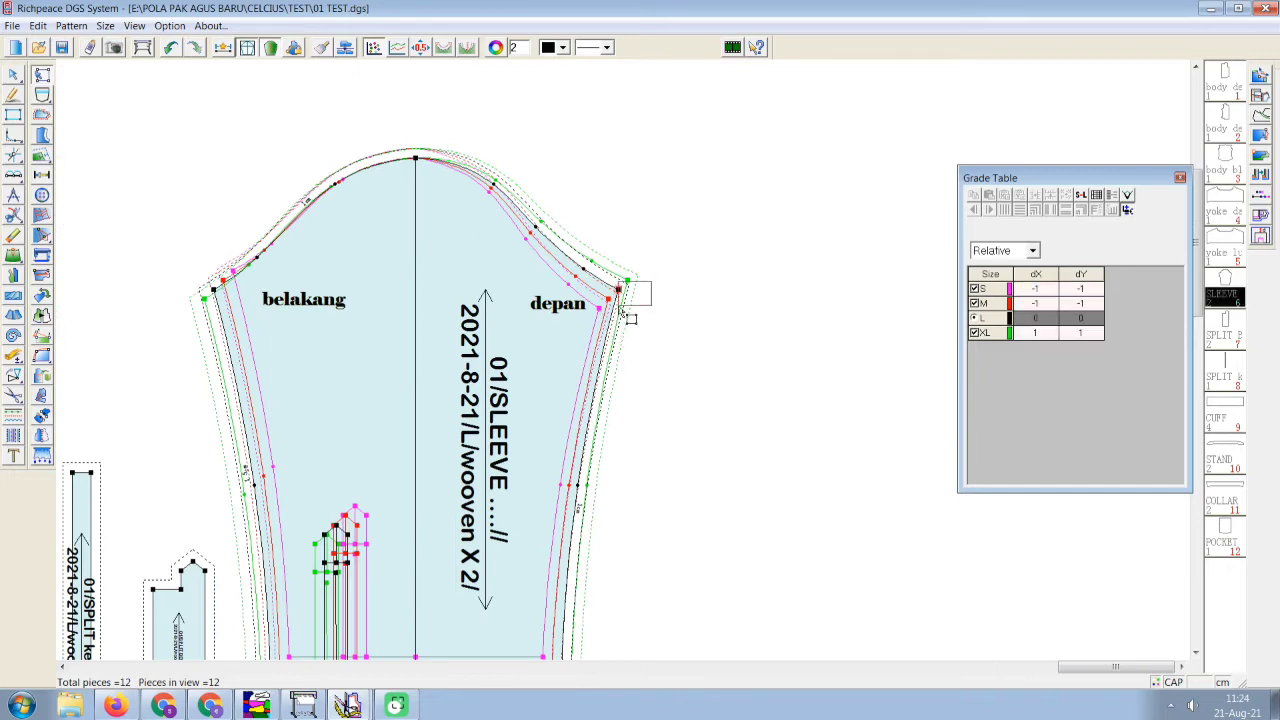
{"action": "left_click", "coordinate": [1037, 196]}
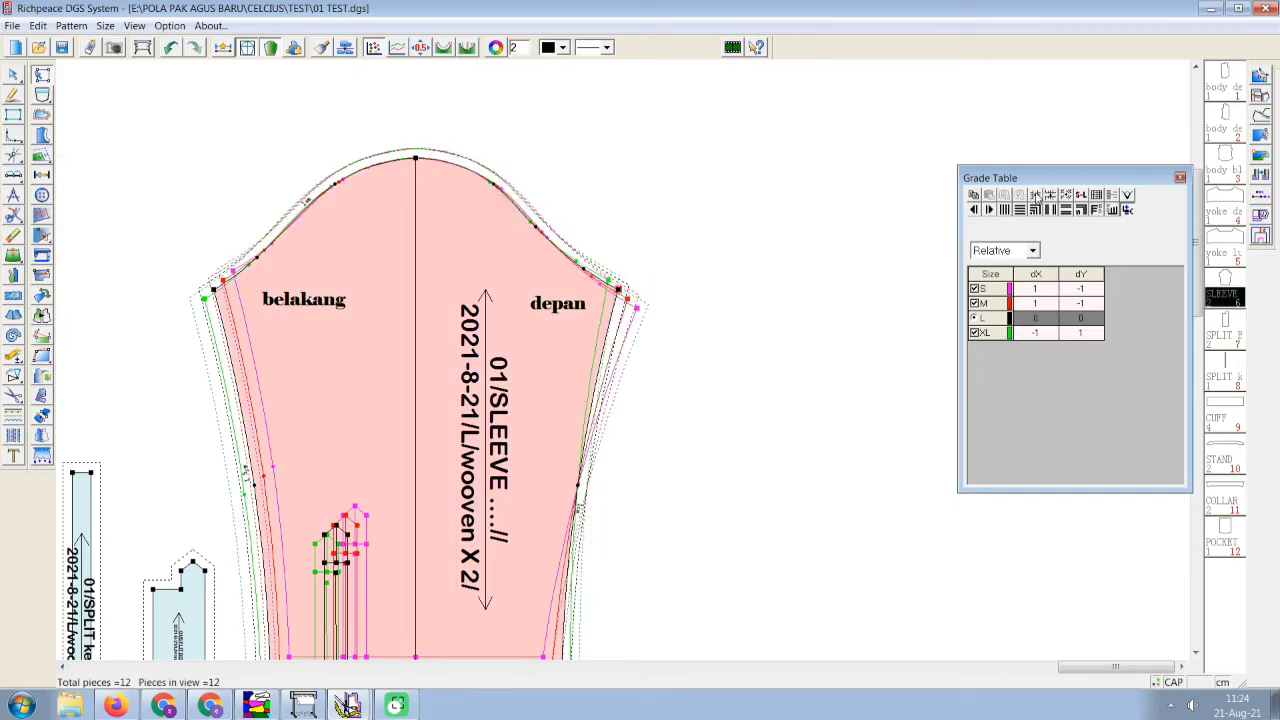
{"action": "left_click", "coordinate": [1037, 196]}
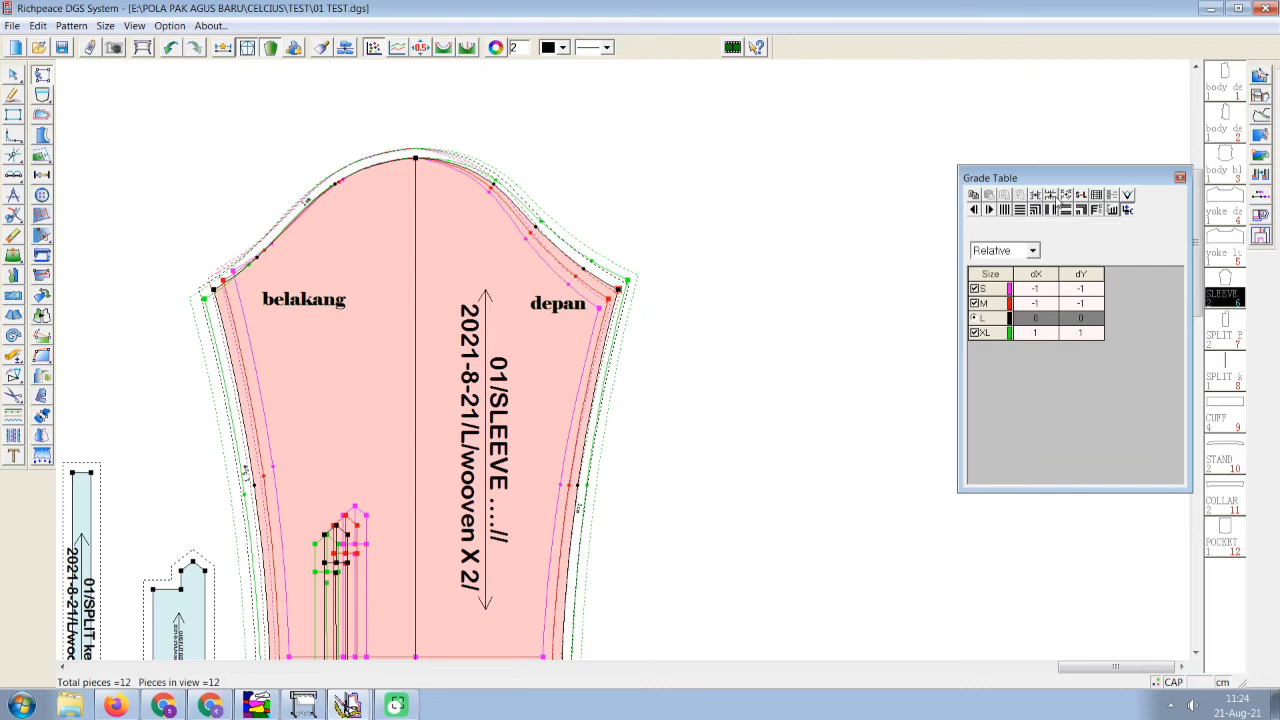
Reverse the vertical grading direction of the sleeve's depan underarm corner, giving size S a dY of 1.
{"action": "left_click", "coordinate": [1051, 196]}
{"action": "left_click", "coordinate": [759, 330]}
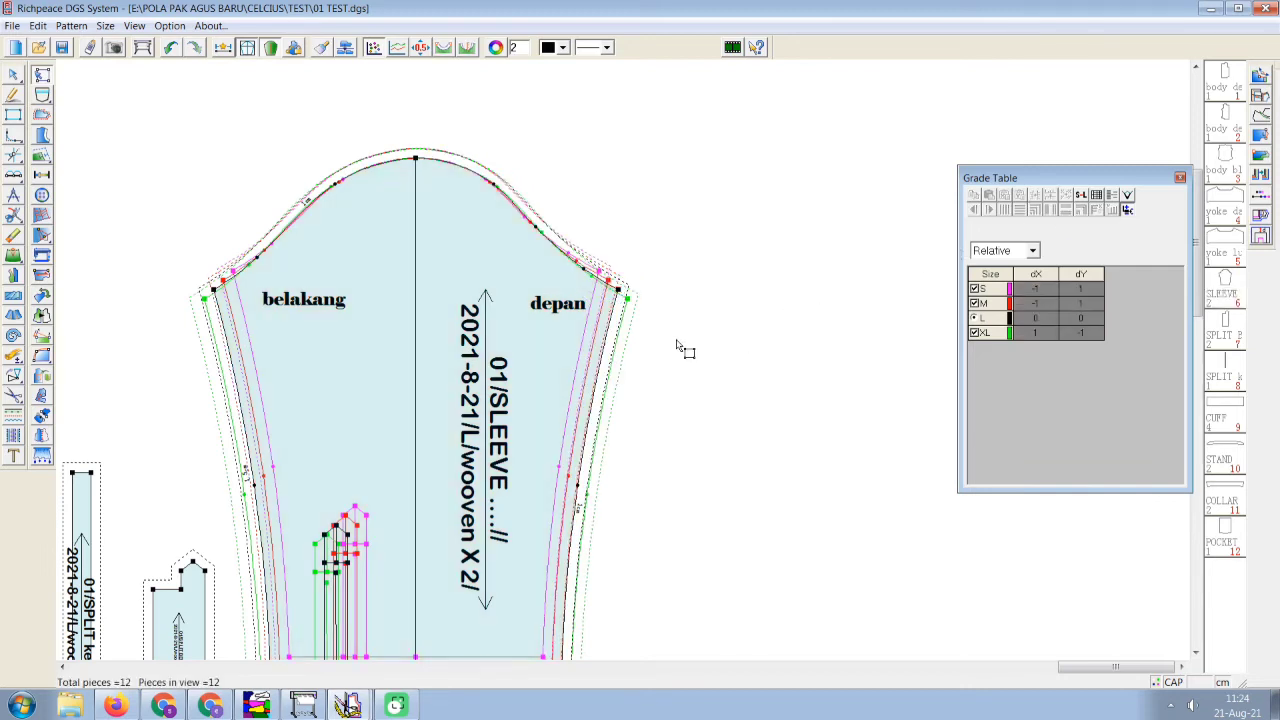
Grade body blkng's underarm corner on the sleeve side evenly in length and reverse its vertical direction, giving size S a dY of 1.
{"action": "scroll", "coordinate": [525, 340], "scroll_direction": "down", "scroll_amount": 3}
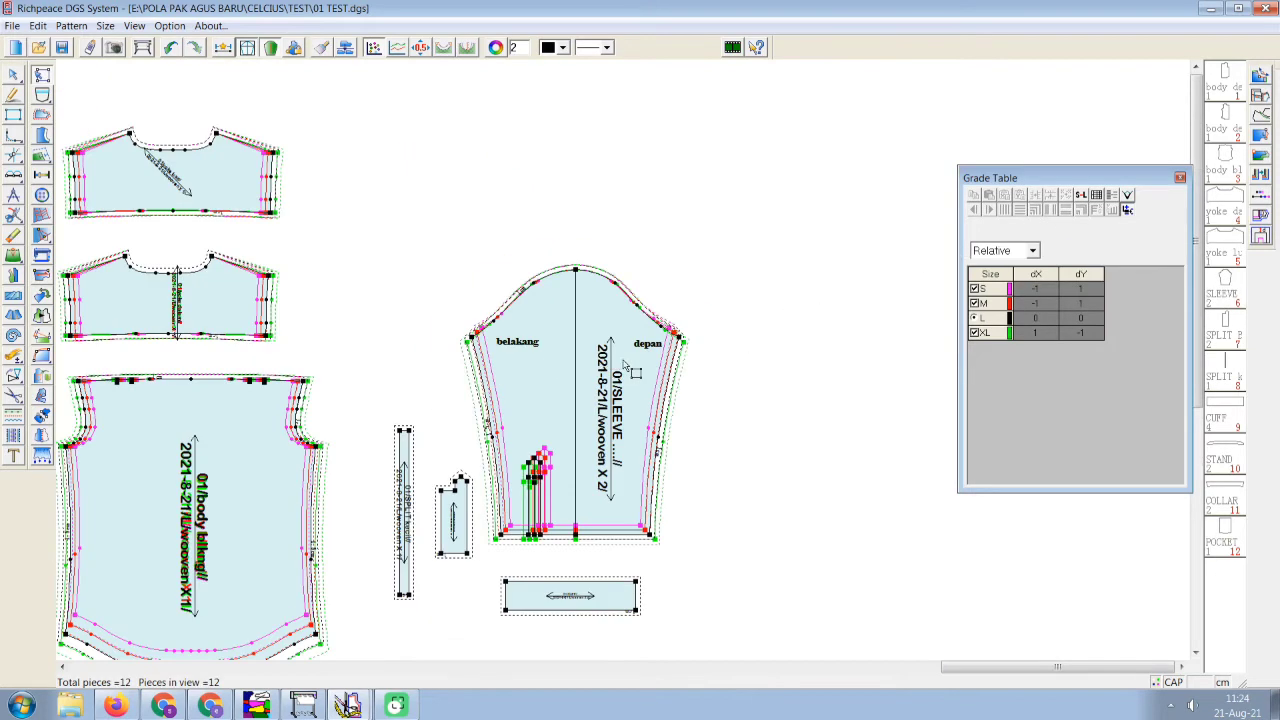
{"action": "scroll", "coordinate": [615, 370], "scroll_direction": "up", "scroll_amount": 1}
{"action": "scroll", "coordinate": [617, 372], "scroll_direction": "down", "scroll_amount": 2}
{"action": "scroll", "coordinate": [563, 397], "scroll_direction": "up", "scroll_amount": 4}
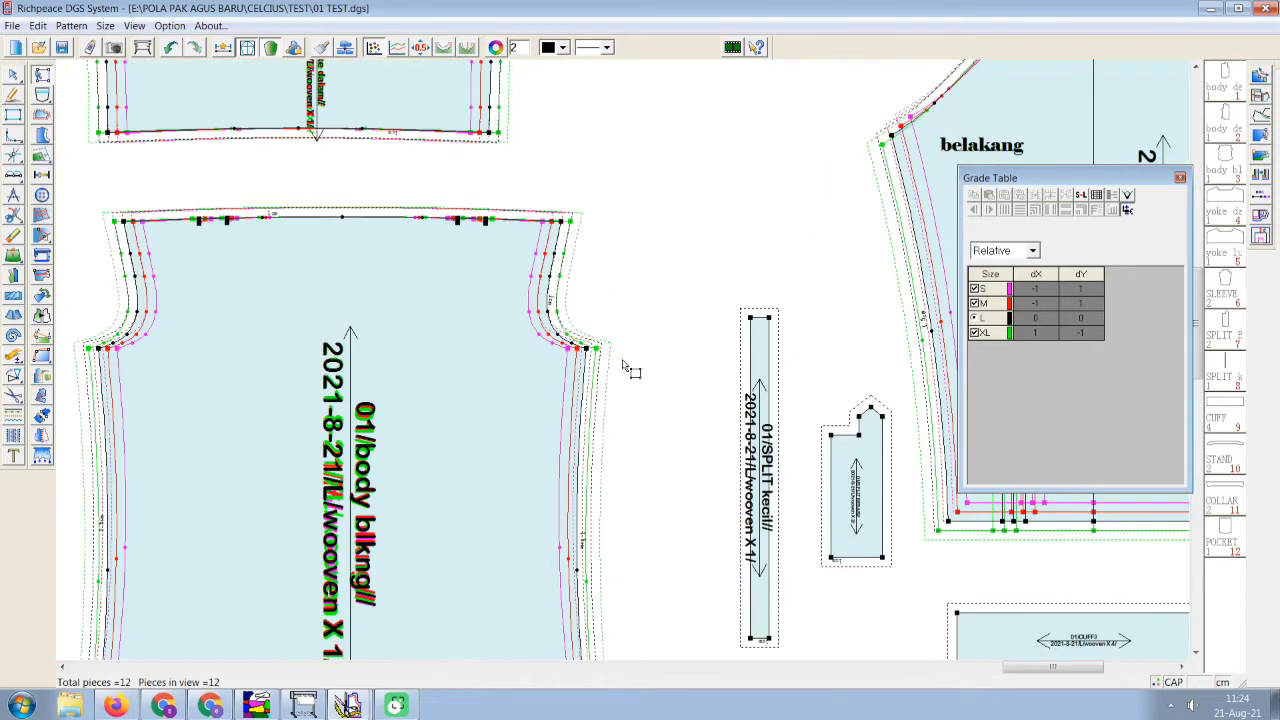
{"action": "left_click", "coordinate": [666, 338]}
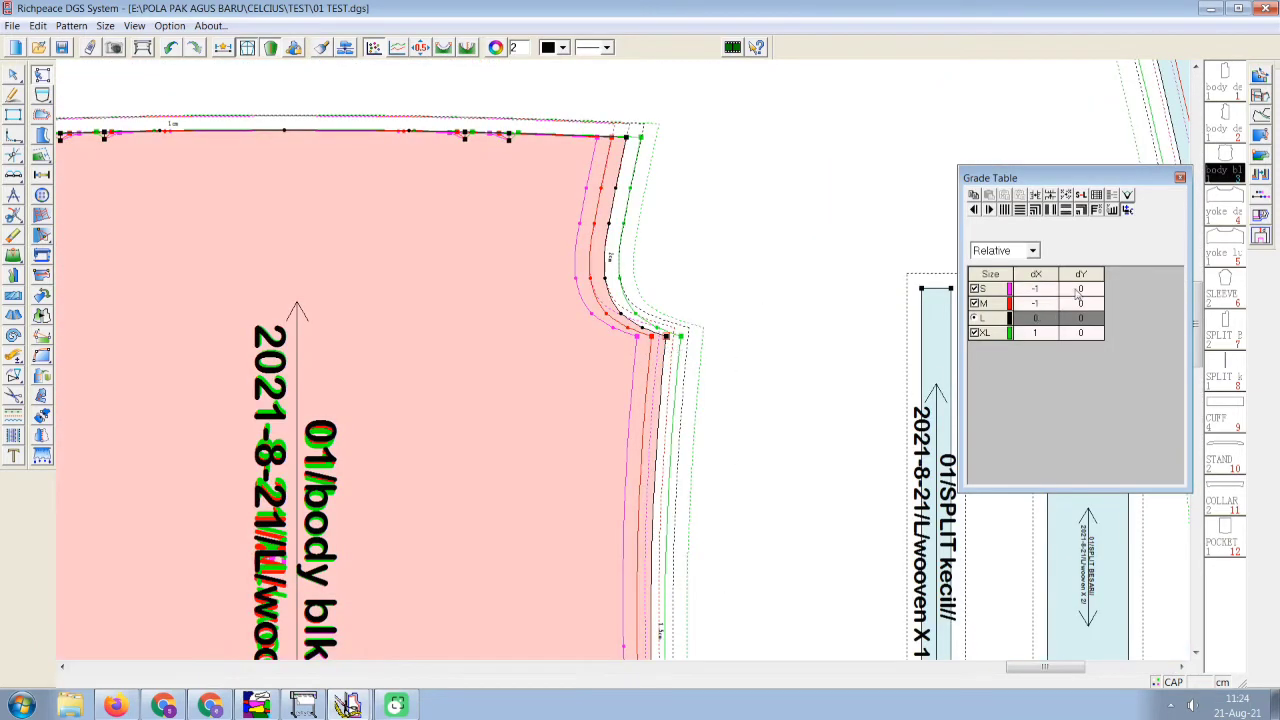
{"action": "double_click", "coordinate": [1078, 290]}
{"action": "type", "text": "-1"}
{"action": "key", "text": "Return"}
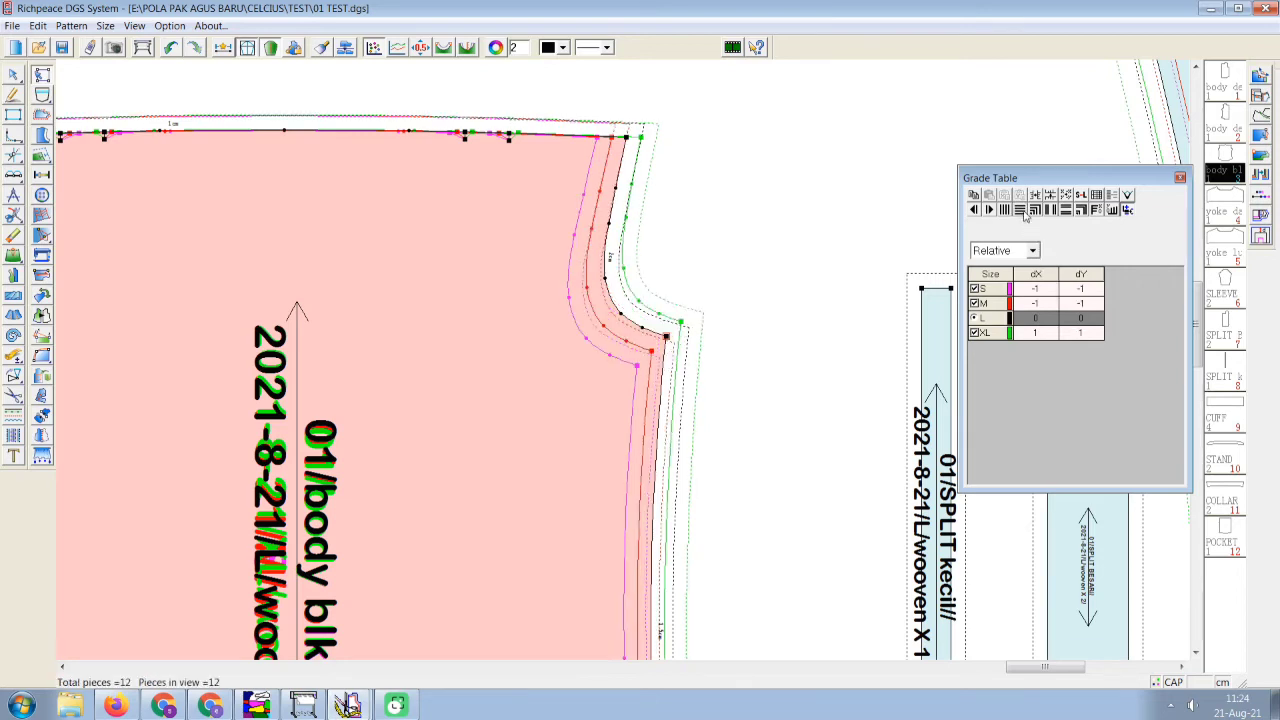
{"action": "left_click", "coordinate": [1050, 195]}
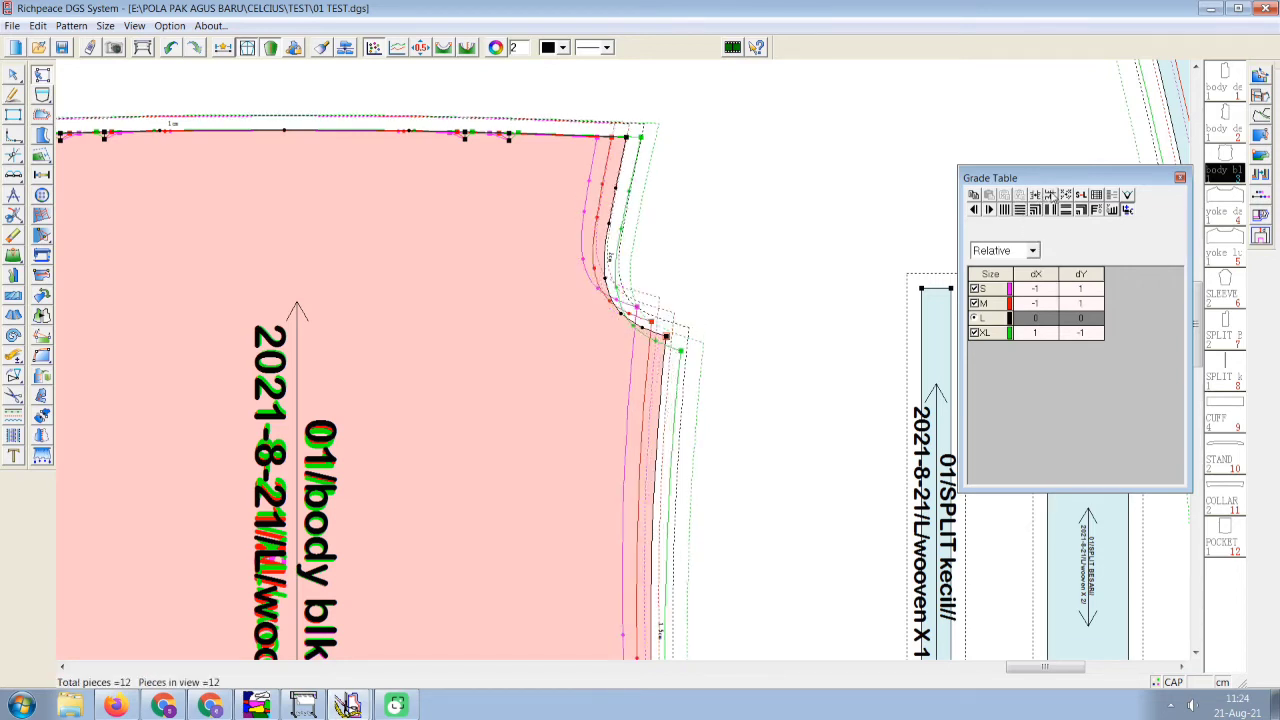
{"action": "left_click", "coordinate": [871, 274]}
Grade body blkng's underarm corner facing body depan kiri evenly in length and reverse its vertical direction, giving size S a dY of 1.
{"action": "scroll", "coordinate": [510, 367], "scroll_direction": "down", "scroll_amount": 3}
{"action": "middle_click_drag", "start_coordinate": [250, 403], "coordinate": [600, 358]}
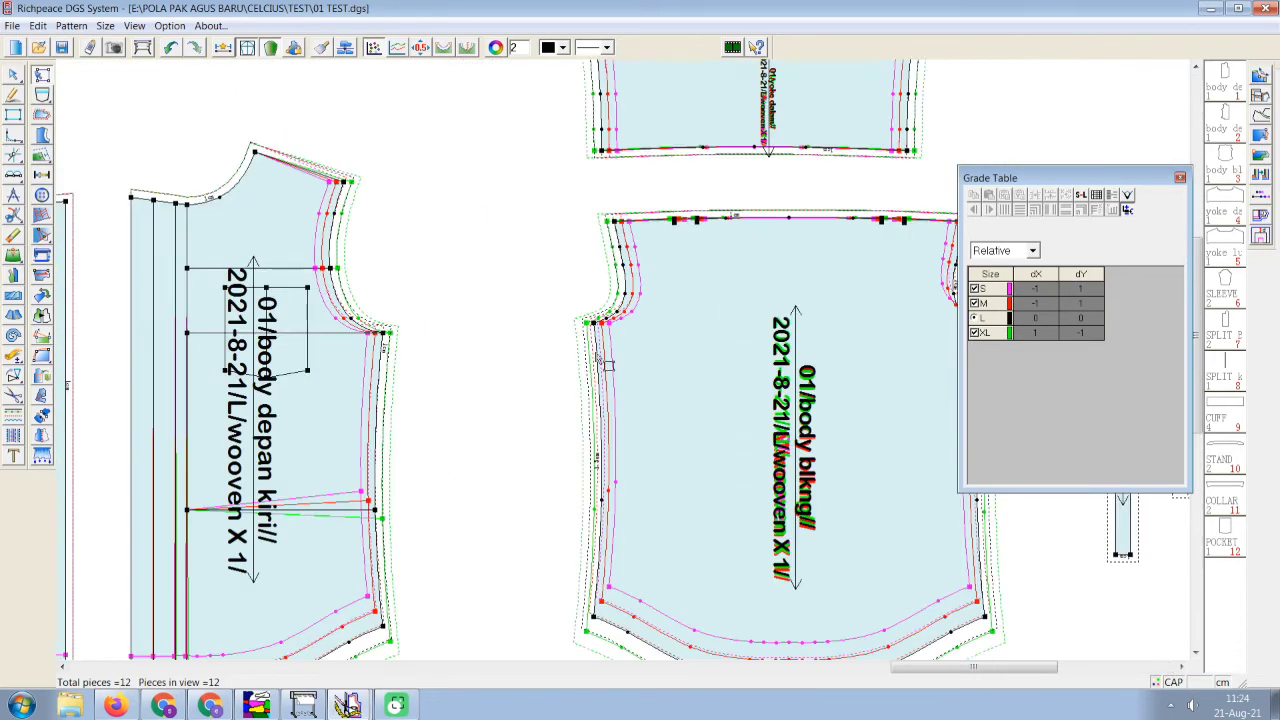
{"action": "scroll", "coordinate": [412, 270], "scroll_direction": "up", "scroll_amount": 2}
{"action": "left_click", "coordinate": [700, 350]}
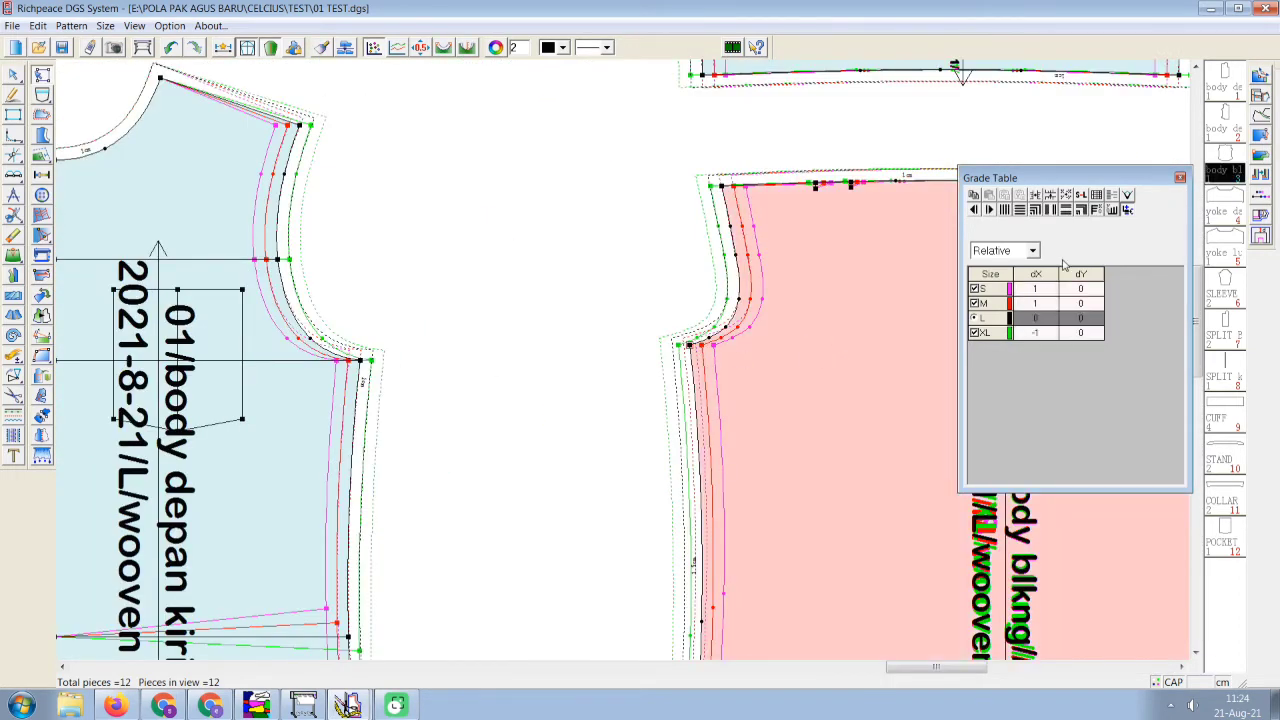
{"action": "left_click", "coordinate": [1080, 290]}
{"action": "key", "text": "Return"}
{"action": "left_click", "coordinate": [1087, 291]}
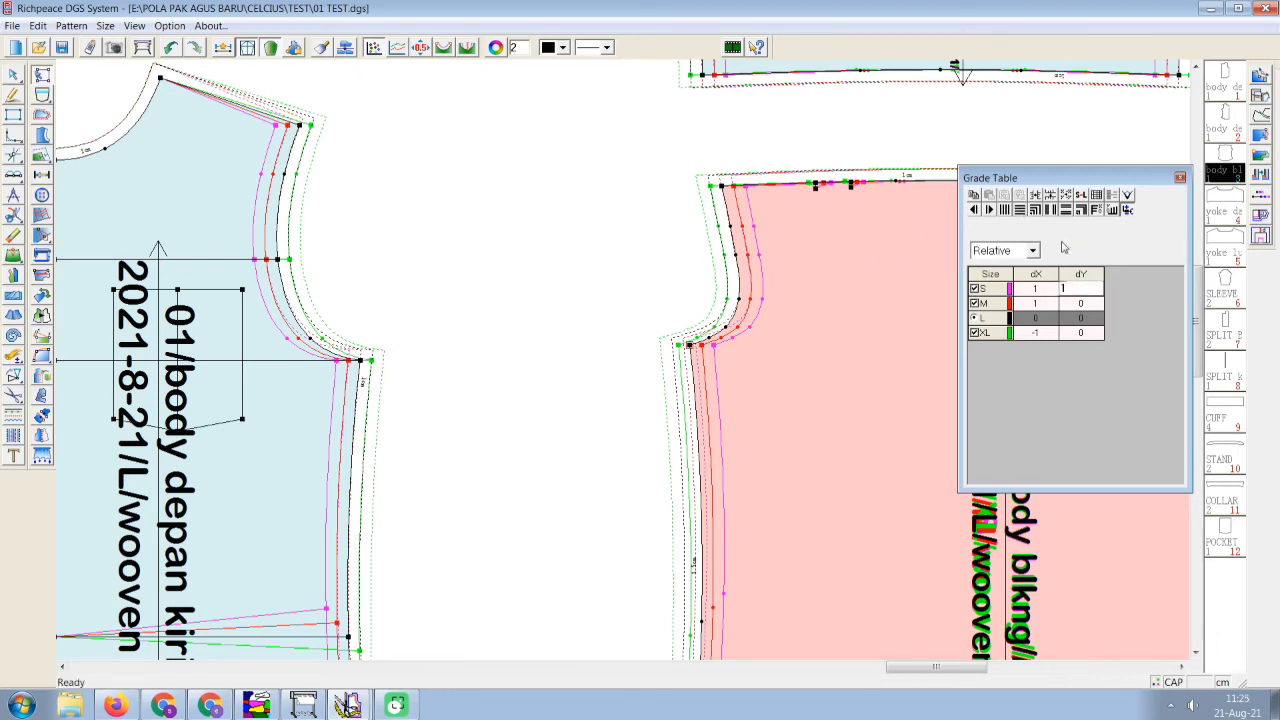
{"action": "left_click", "coordinate": [1019, 214]}
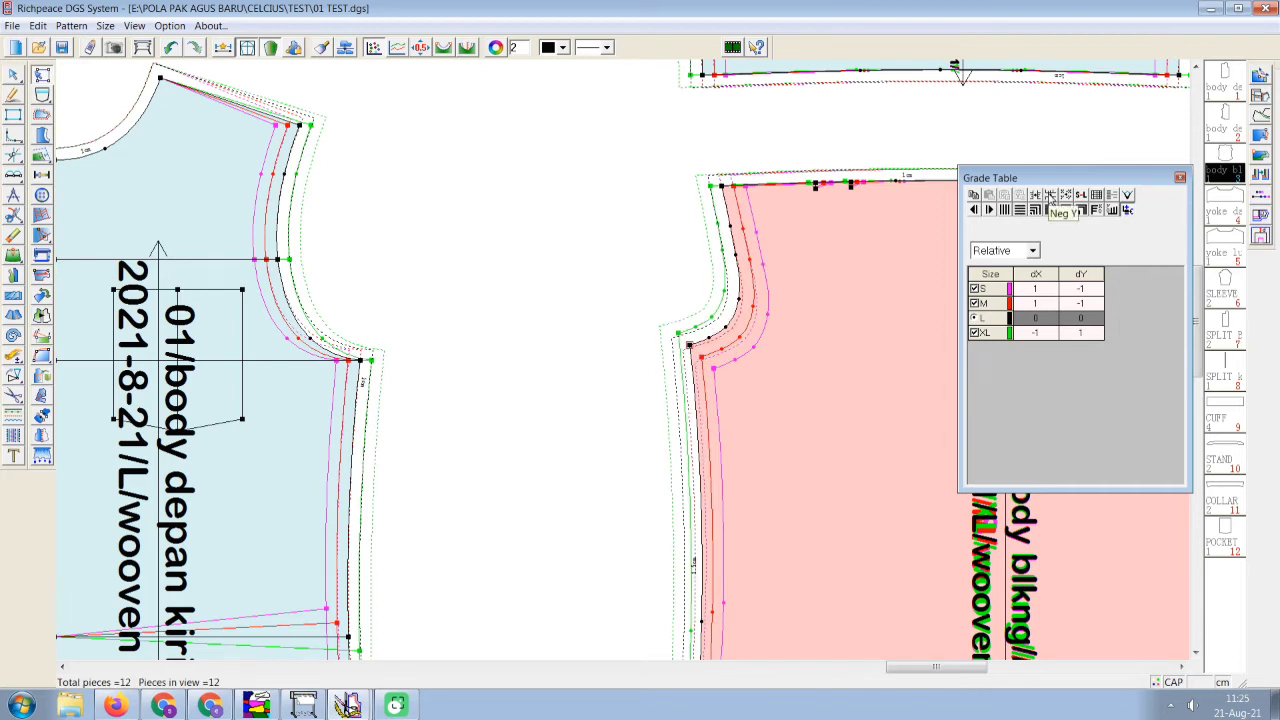
{"action": "left_click", "coordinate": [1050, 196]}
{"action": "left_click", "coordinate": [649, 217]}
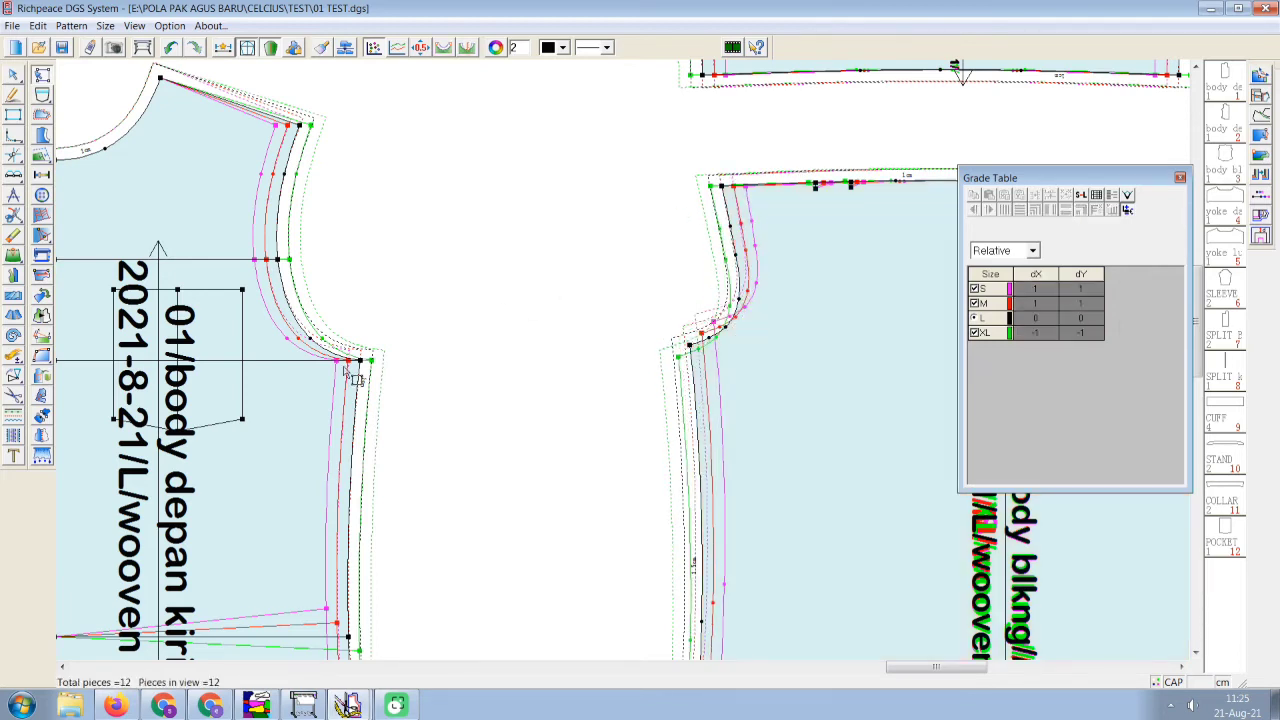
Grade body depan kiri's underarm corner evenly in length and reverse its vertical direction, giving size S a dY of 1.
{"action": "left_click", "coordinate": [377, 363]}
{"action": "left_click", "coordinate": [1078, 289]}
{"action": "type", "text": "-1"}
{"action": "key", "text": "Return"}
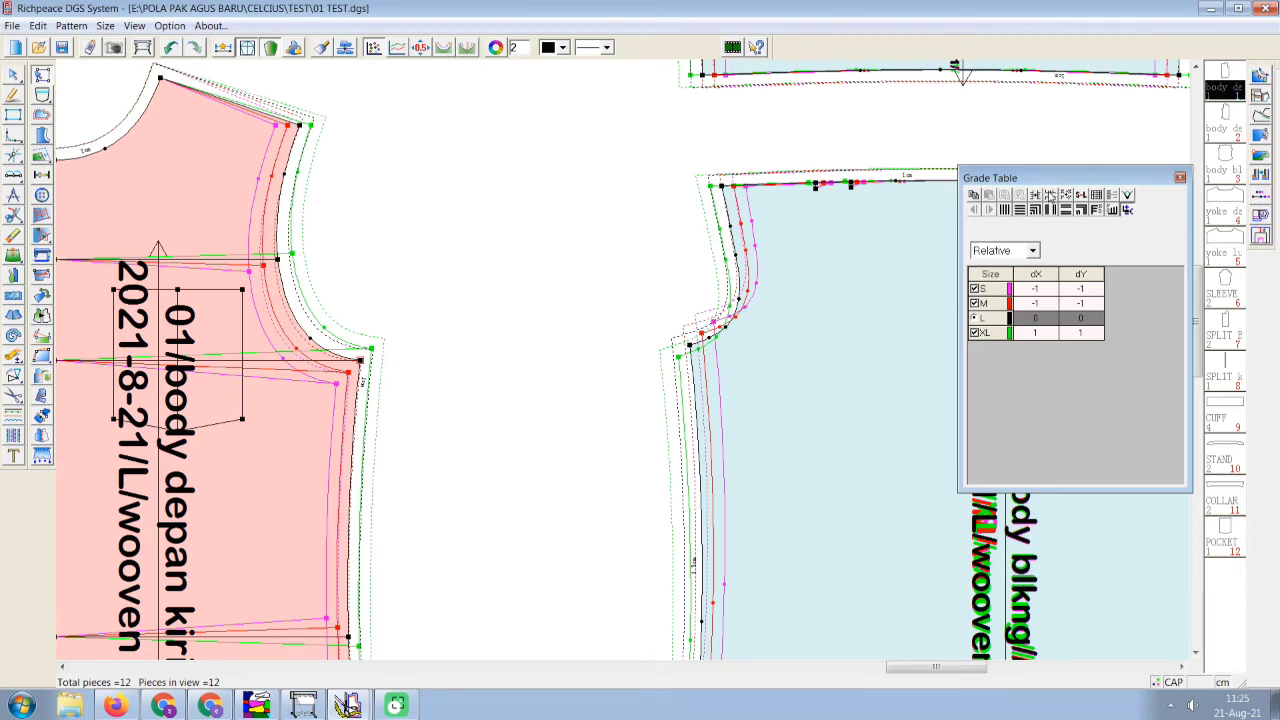
{"action": "left_click", "coordinate": [480, 334]}
{"action": "left_click_drag", "start_coordinate": [447, 338], "coordinate": [350, 379]}
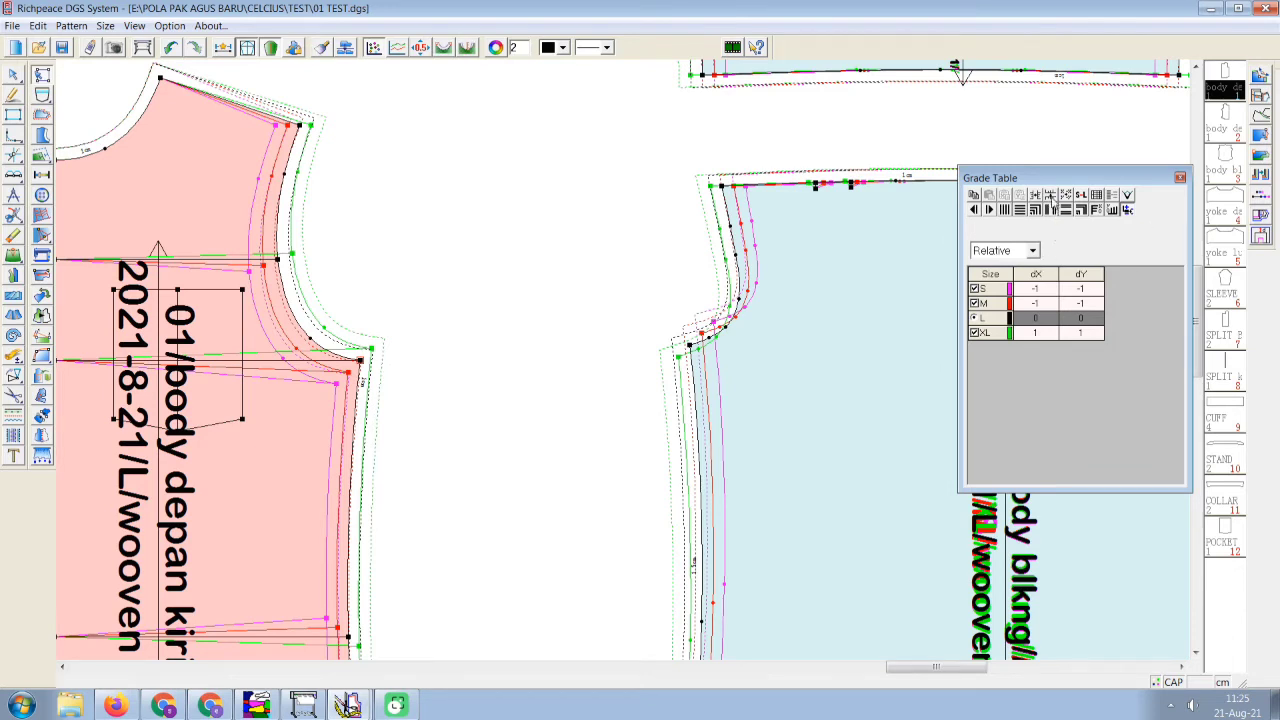
{"action": "left_click", "coordinate": [1051, 197]}
{"action": "left_click", "coordinate": [620, 372]}
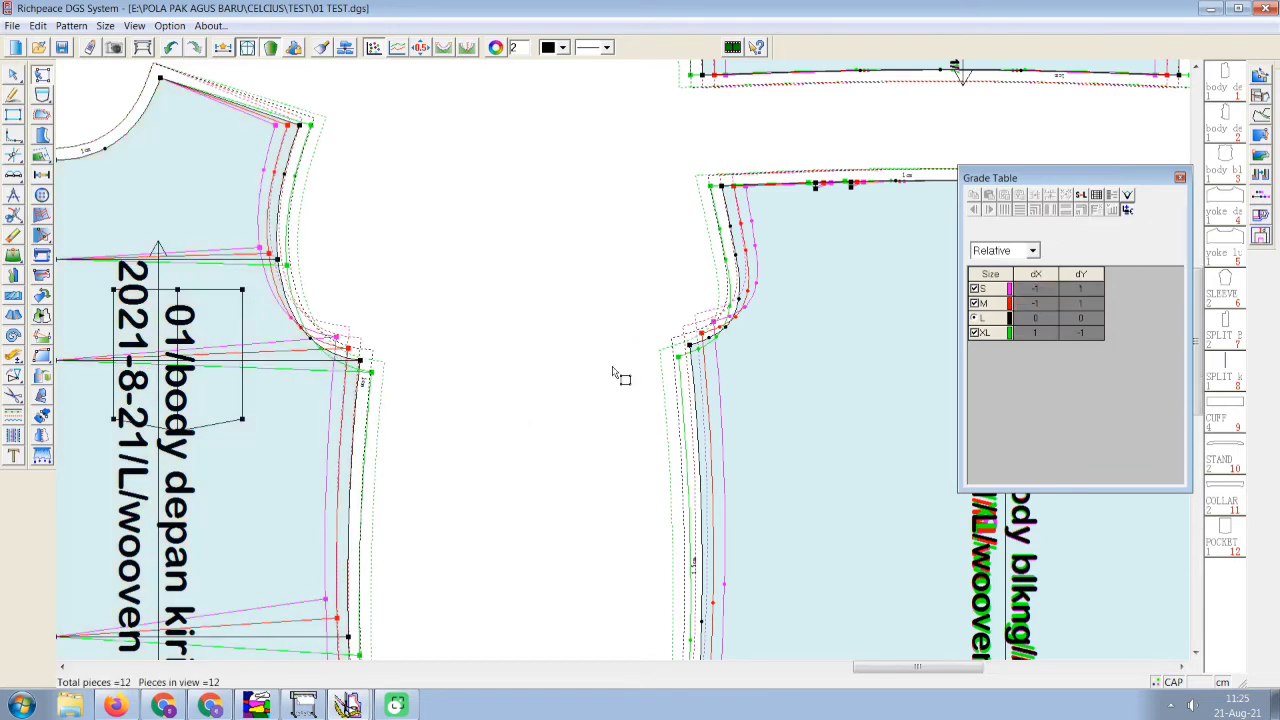
Grade body depan kanan's underarm corner evenly in length and reverse its vertical direction, giving size S a dY of 1.
{"action": "scroll", "coordinate": [618, 368], "scroll_direction": "down", "scroll_amount": 2}
{"action": "scroll", "coordinate": [618, 361], "scroll_direction": "up", "scroll_amount": 1}
{"action": "scroll", "coordinate": [324, 305], "scroll_direction": "down", "scroll_amount": 2}
{"action": "scroll", "coordinate": [396, 313], "scroll_direction": "up", "scroll_amount": 3}
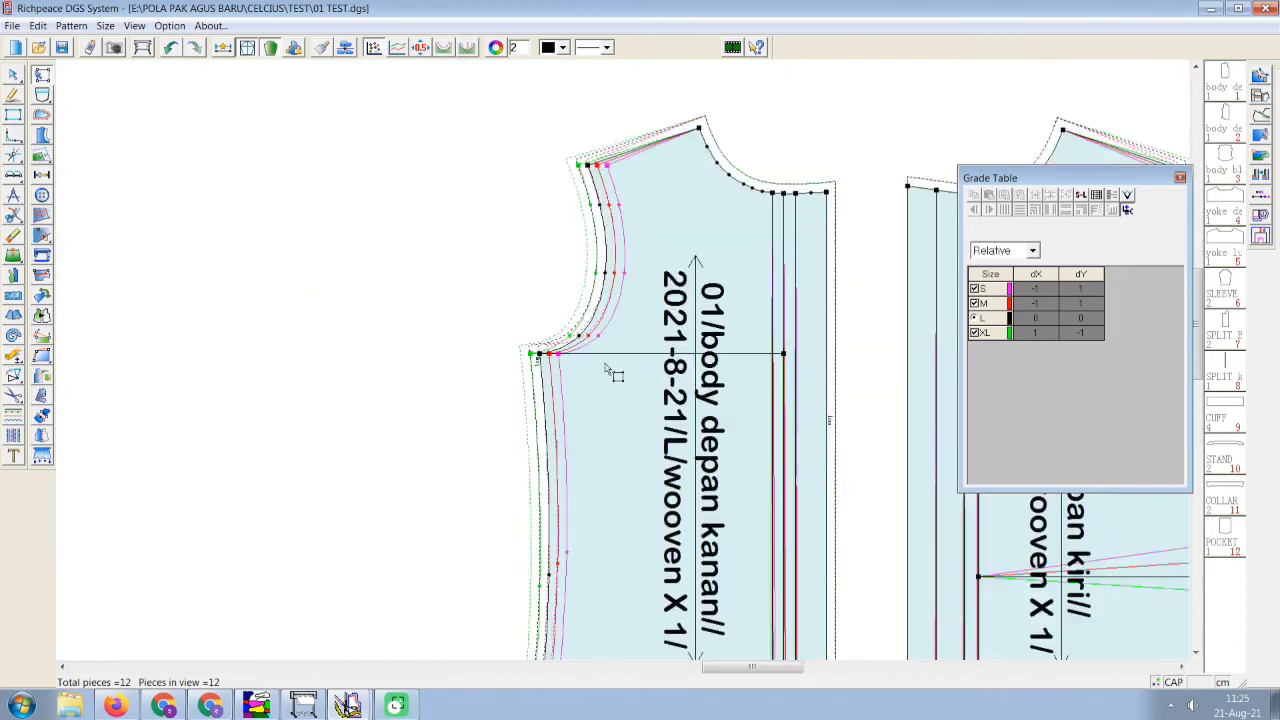
{"action": "left_click_drag", "start_coordinate": [470, 318], "coordinate": [540, 374]}
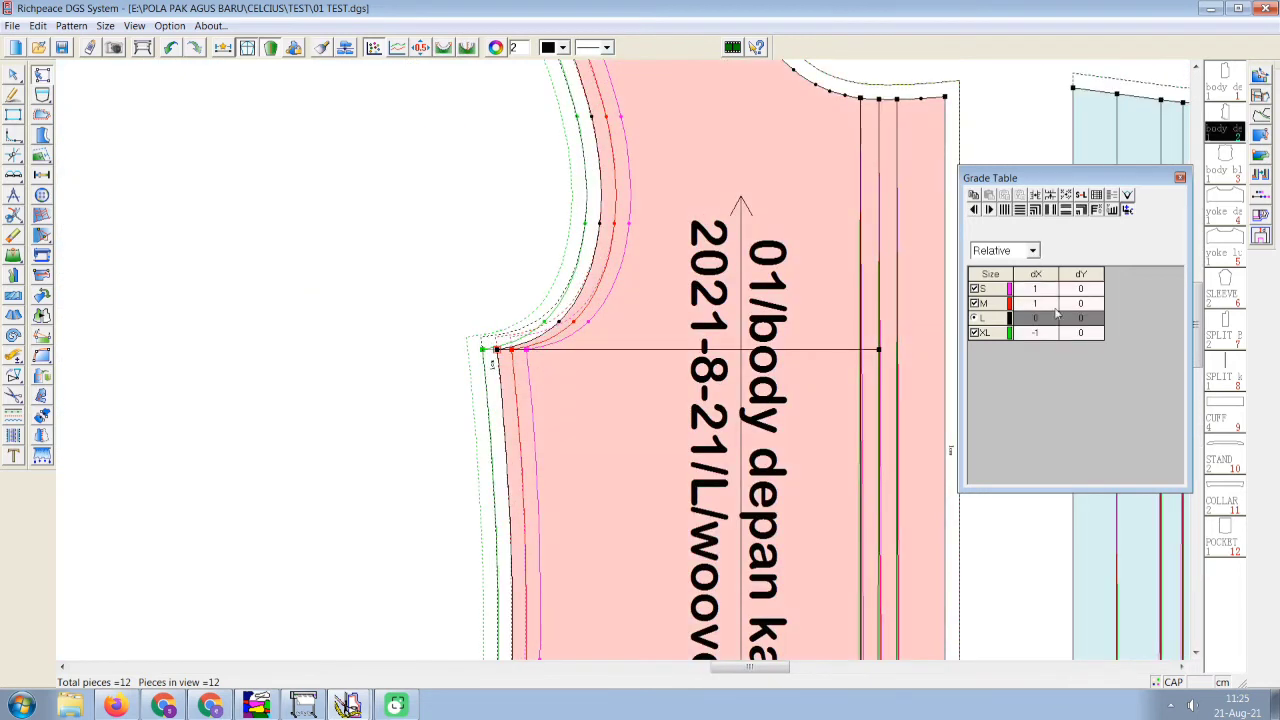
{"action": "left_click", "coordinate": [1082, 288]}
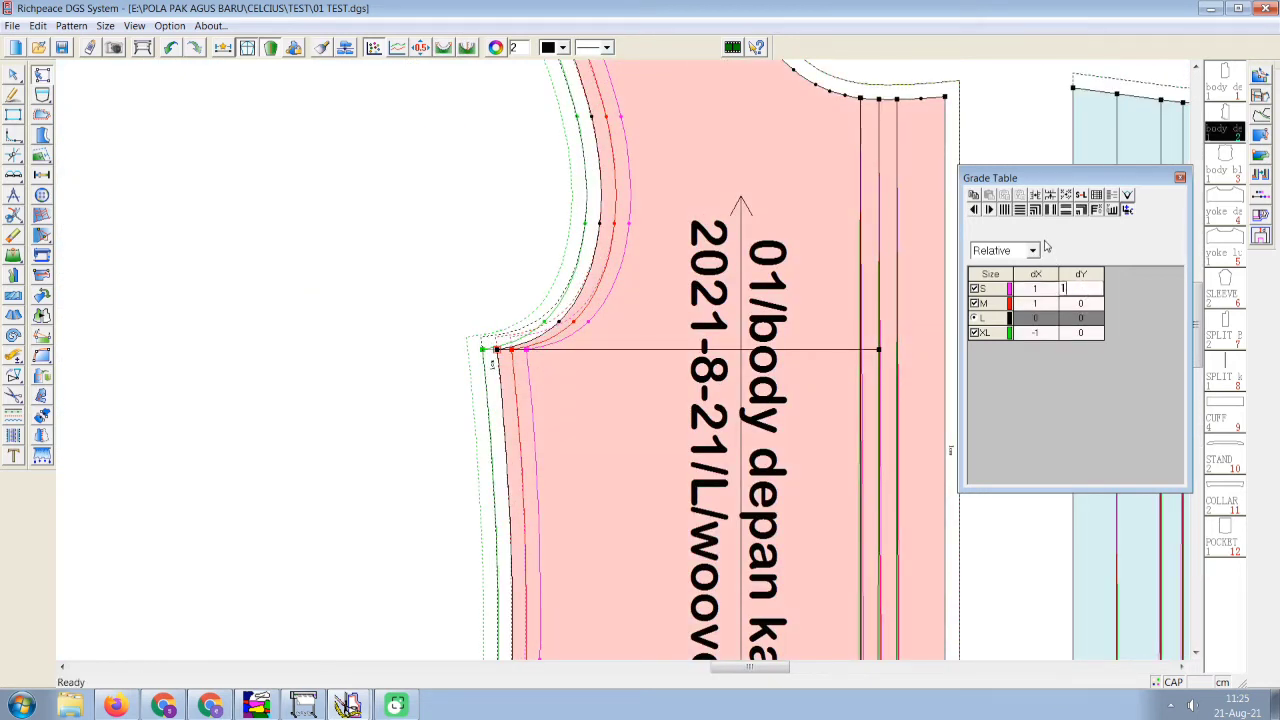
{"action": "key", "text": "Return"}
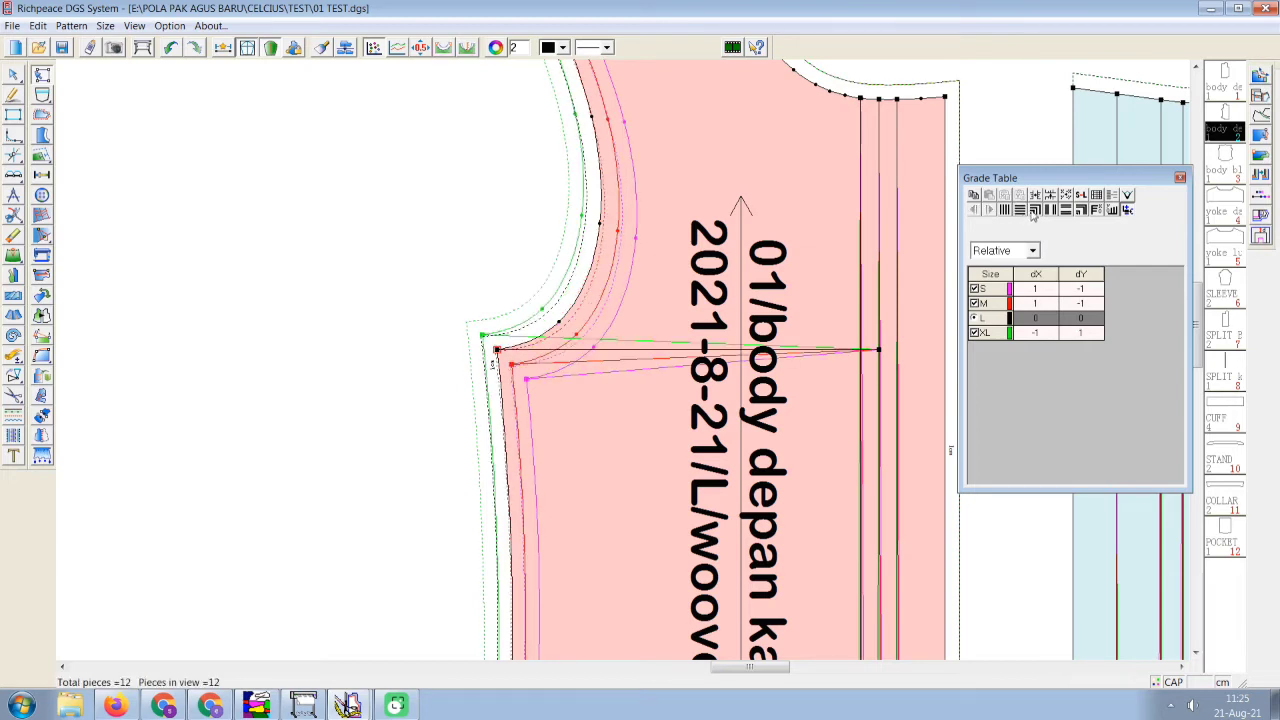
{"action": "left_click", "coordinate": [308, 249]}
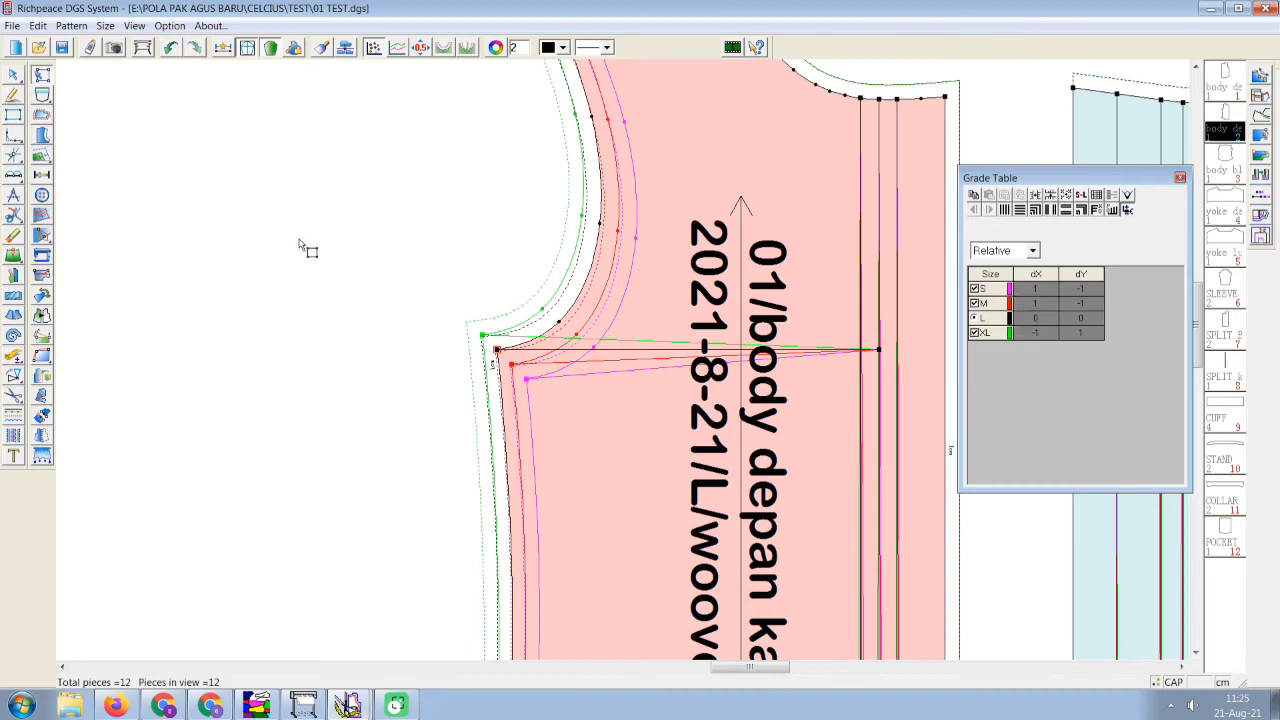
{"action": "left_click_drag", "start_coordinate": [477, 323], "coordinate": [540, 405]}
{"action": "left_click", "coordinate": [1050, 195]}
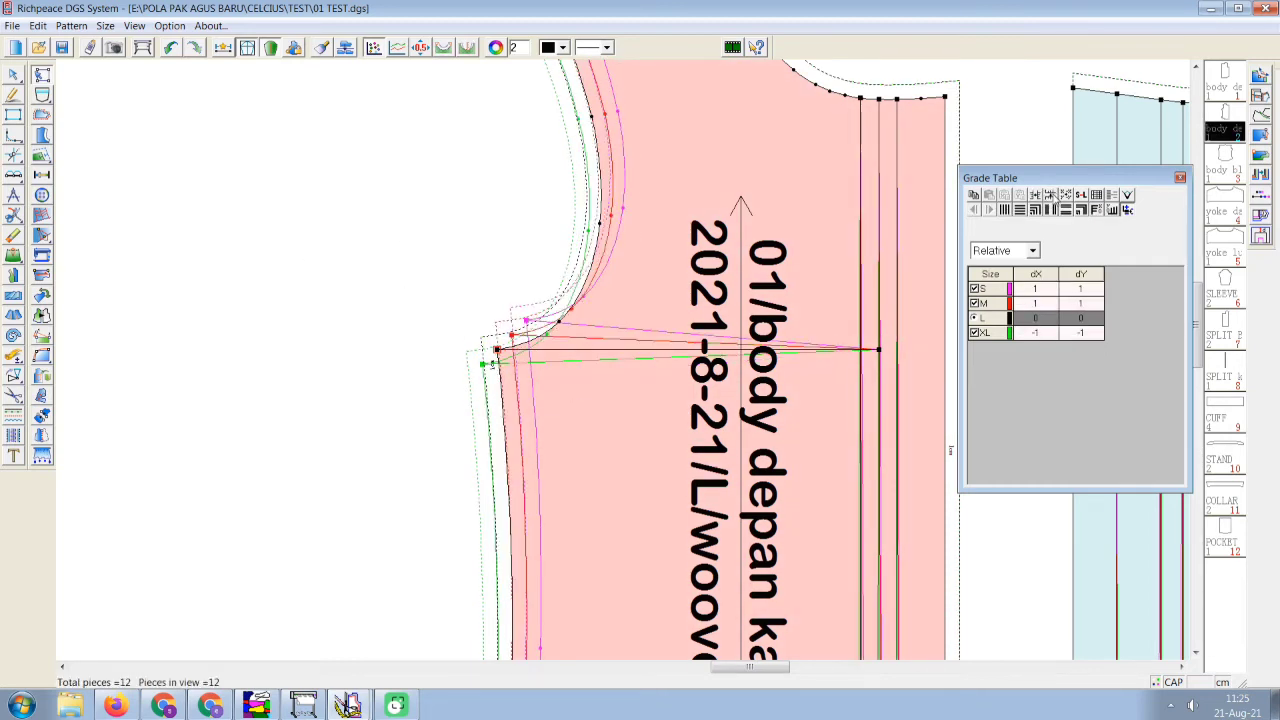
{"action": "left_click", "coordinate": [443, 251]}
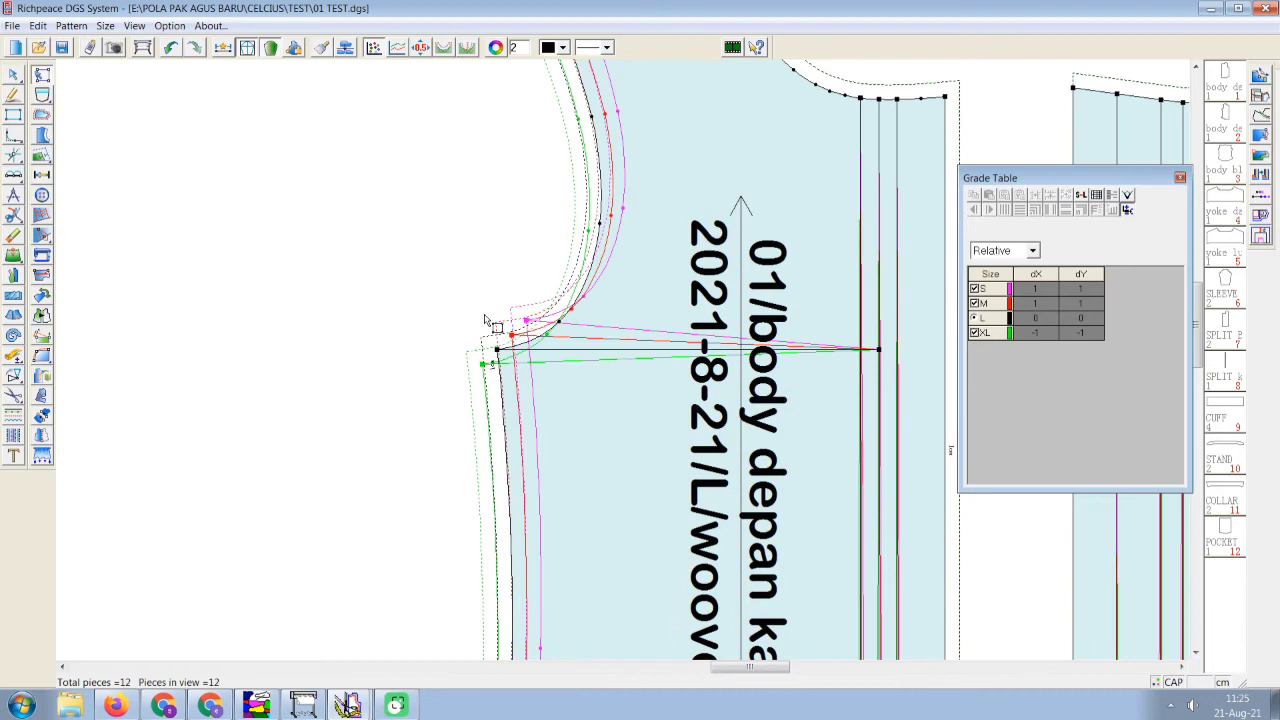
Erase the horizontal underarm line from body depan kanan and the horizontal guide lines from body depan kiri.
{"action": "left_click", "coordinate": [13, 236]}
{"action": "left_click_drag", "start_coordinate": [588, 408], "coordinate": [640, 321]}
{"action": "scroll", "coordinate": [690, 357], "scroll_direction": "down", "scroll_amount": 2}
{"action": "scroll", "coordinate": [635, 370], "scroll_direction": "up", "scroll_amount": 2}
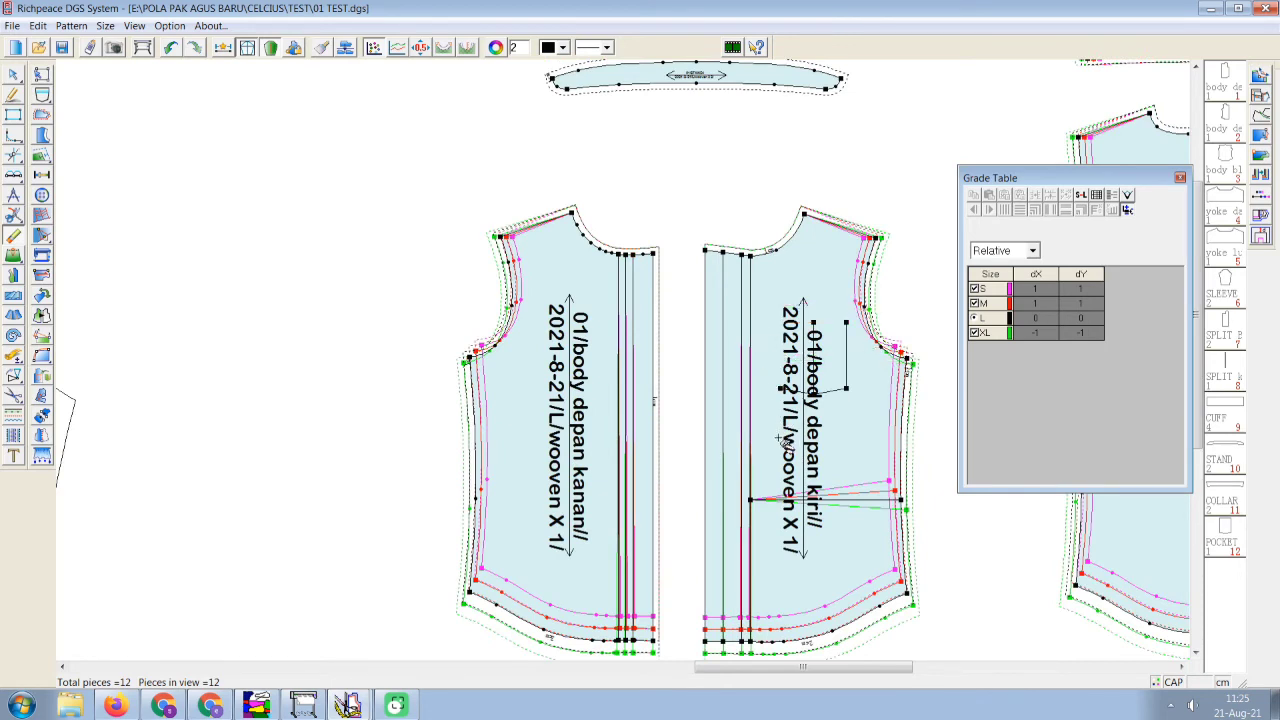
{"action": "scroll", "coordinate": [641, 362], "scroll_direction": "down", "scroll_amount": 2}
{"action": "scroll", "coordinate": [641, 362], "scroll_direction": "up", "scroll_amount": 2}
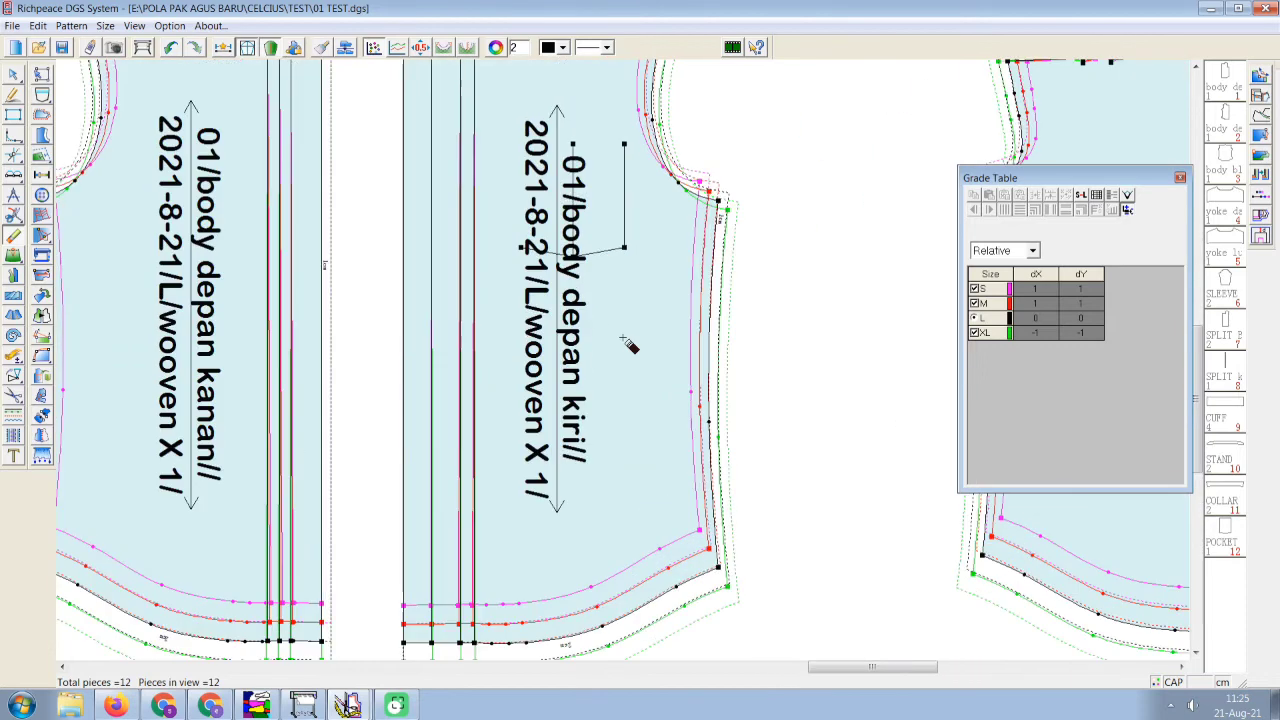
{"action": "scroll", "coordinate": [628, 368], "scroll_direction": "down", "scroll_amount": 2}
{"action": "scroll", "coordinate": [630, 368], "scroll_direction": "up", "scroll_amount": 2}
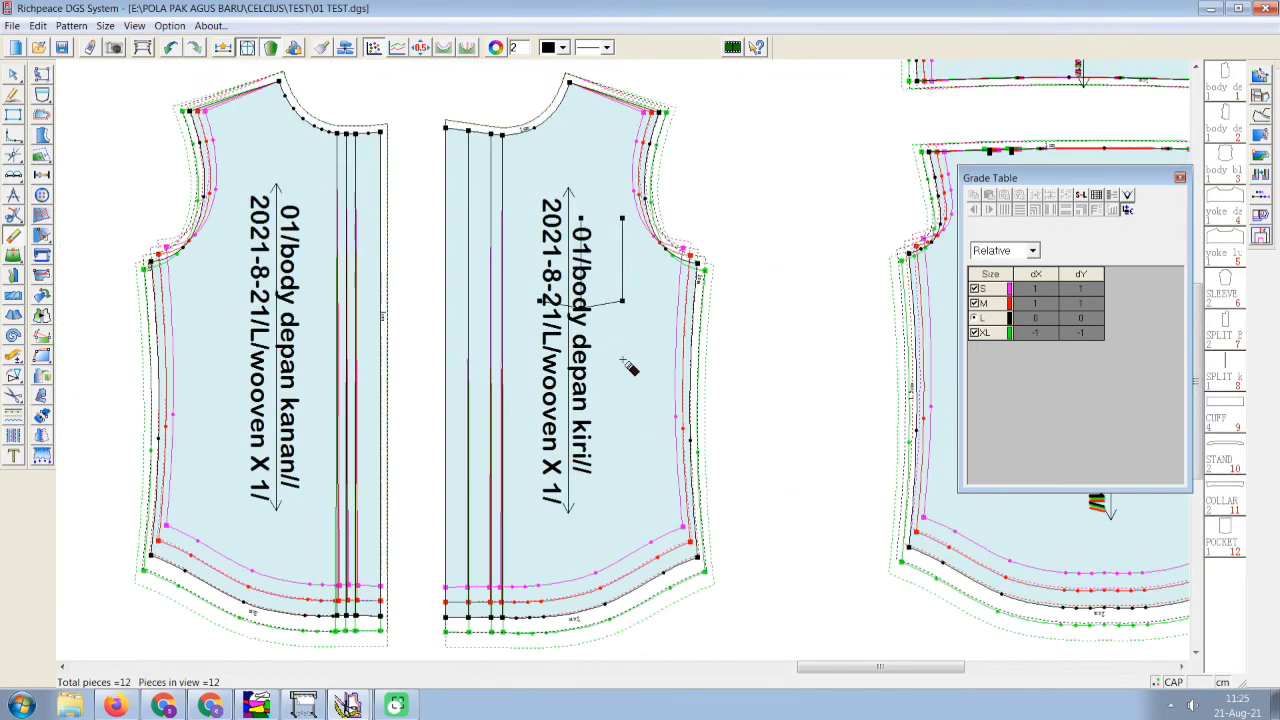
Undo the last two erasures on body depan kiri and erase its horizontal guide lines again, leaving the pocket outline intact.
{"action": "left_click", "coordinate": [172, 48]}
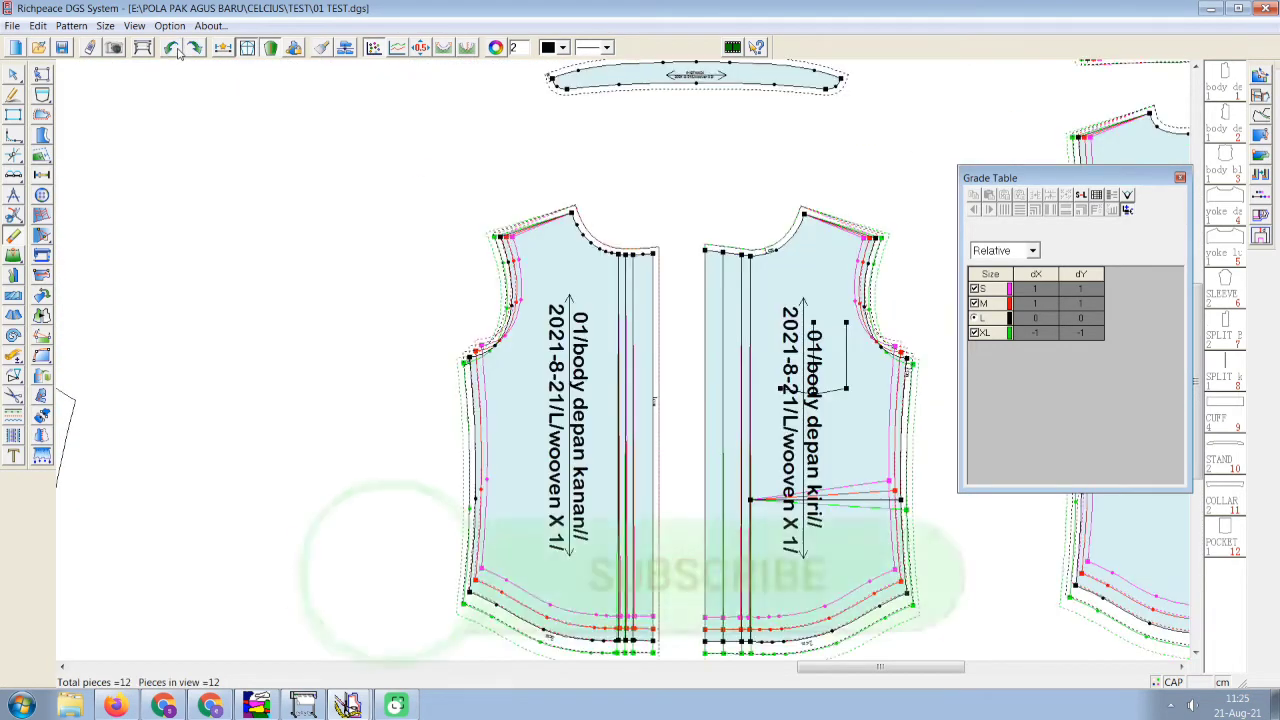
{"action": "left_click", "coordinate": [172, 48]}
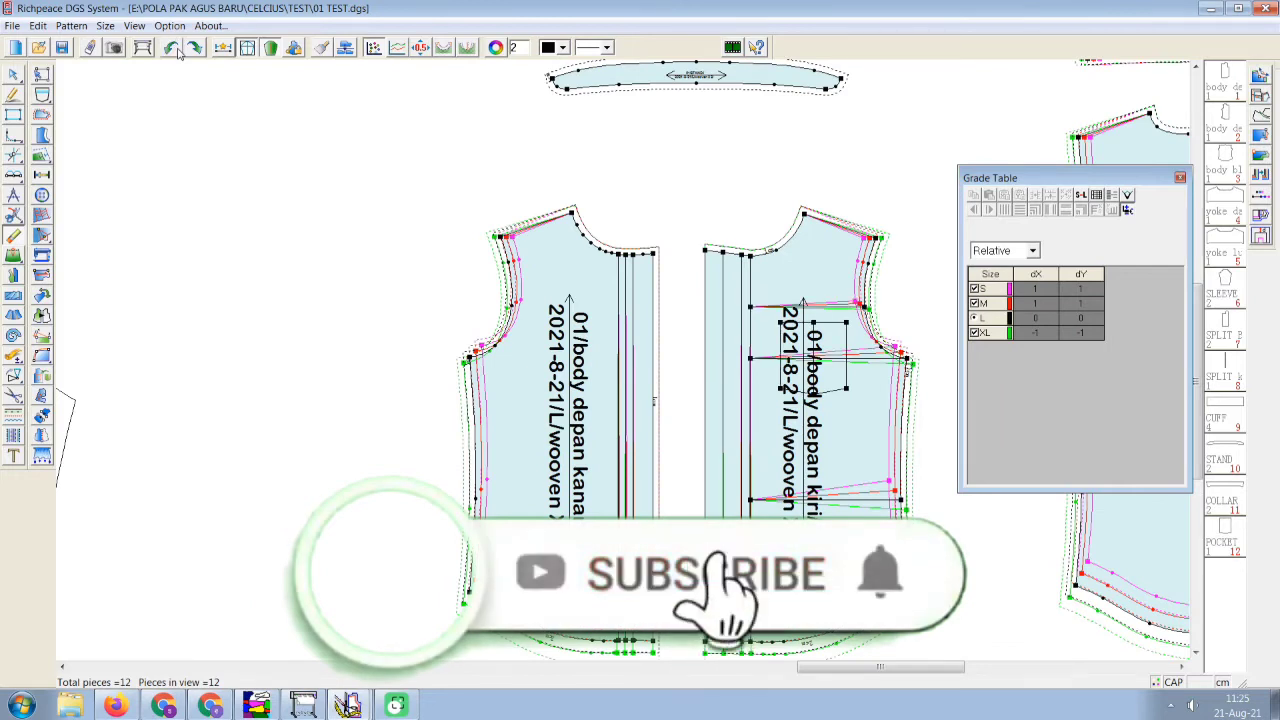
{"action": "scroll", "coordinate": [778, 392], "scroll_direction": "up", "scroll_amount": 2}
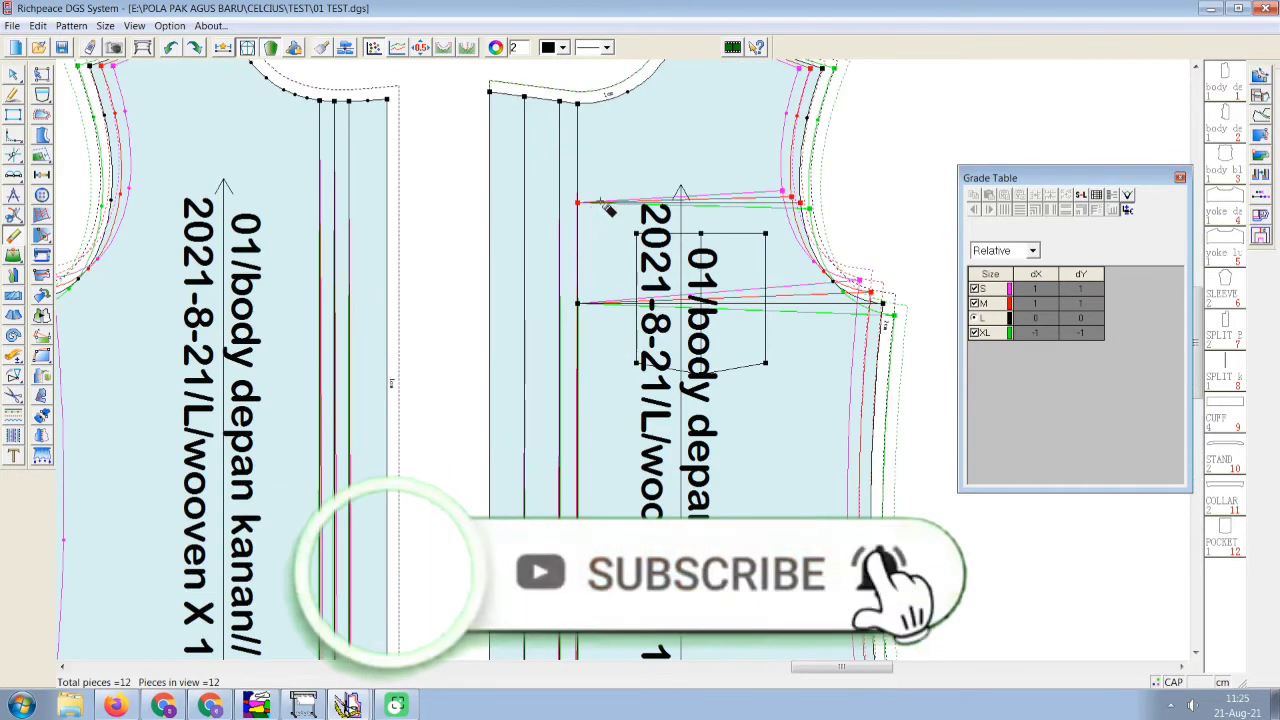
{"action": "left_click", "coordinate": [602, 203]}
{"action": "left_click", "coordinate": [601, 302]}
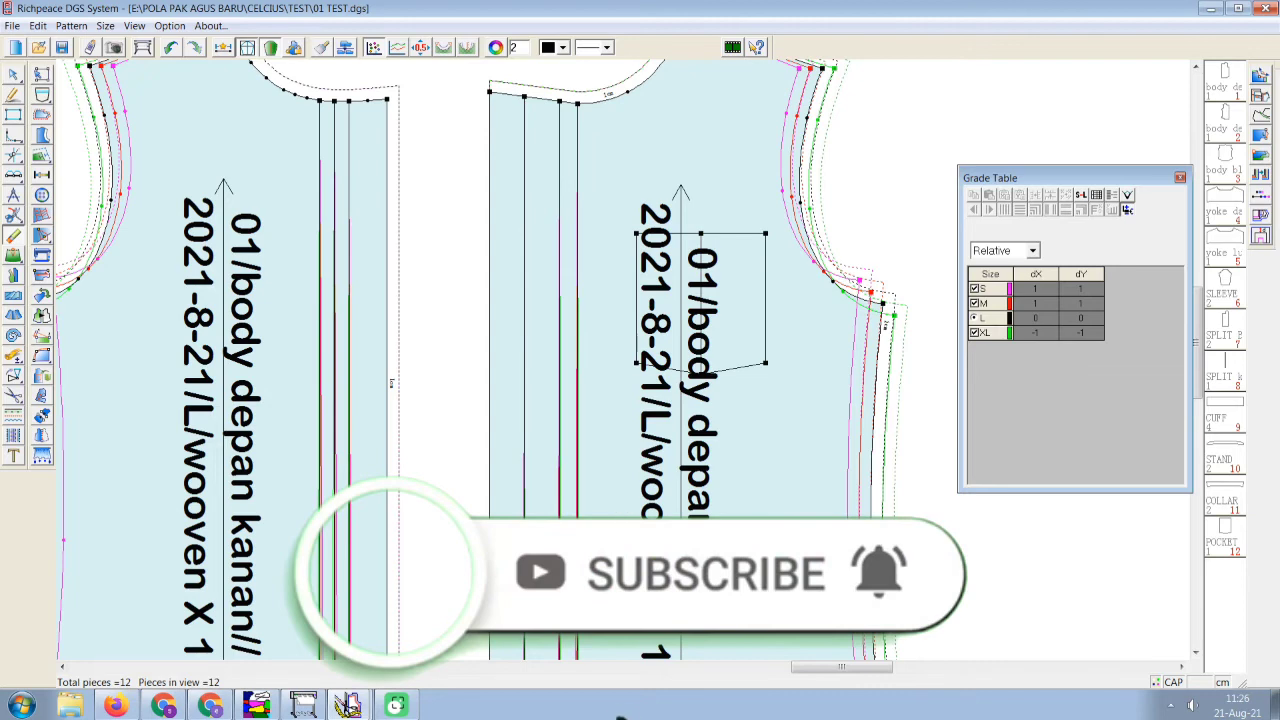
Review the graded outlines across all pattern pieces, moving the Grade Table aside.
{"action": "scroll", "coordinate": [640, 366], "scroll_direction": "down", "scroll_amount": 5}
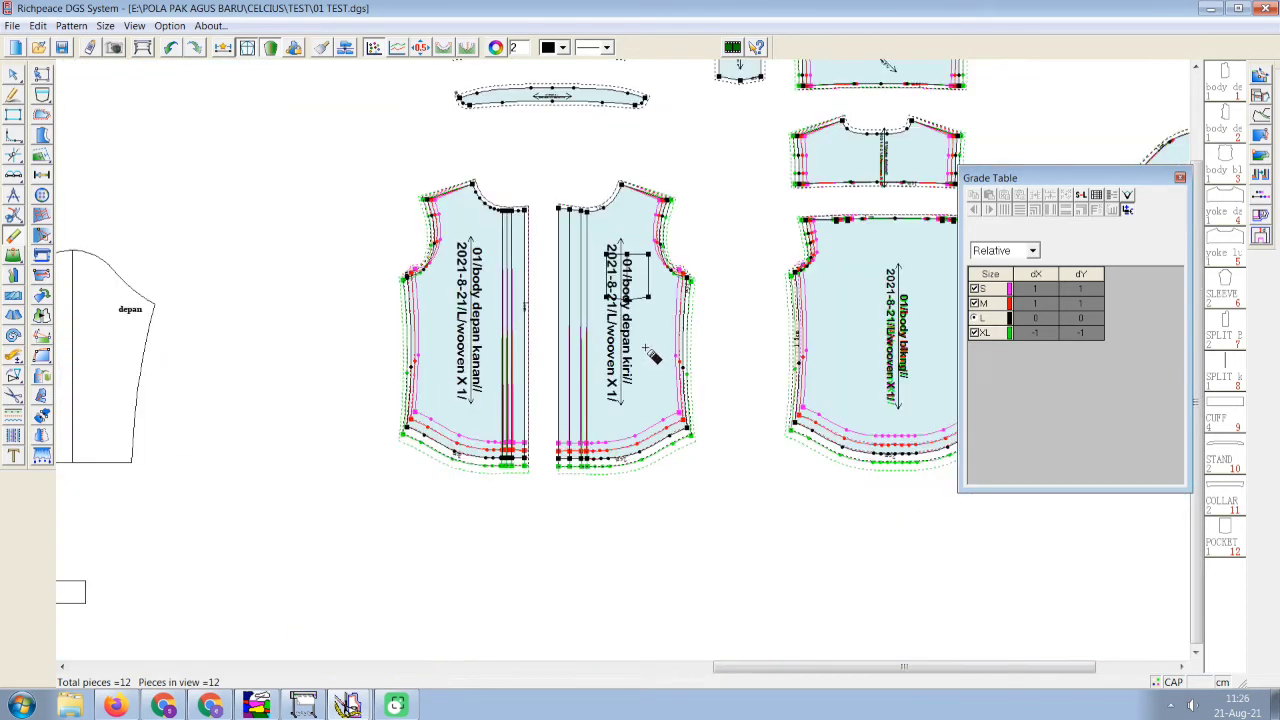
{"action": "scroll", "coordinate": [636, 365], "scroll_direction": "up", "scroll_amount": 2}
{"action": "scroll", "coordinate": [630, 366], "scroll_direction": "down", "scroll_amount": 2}
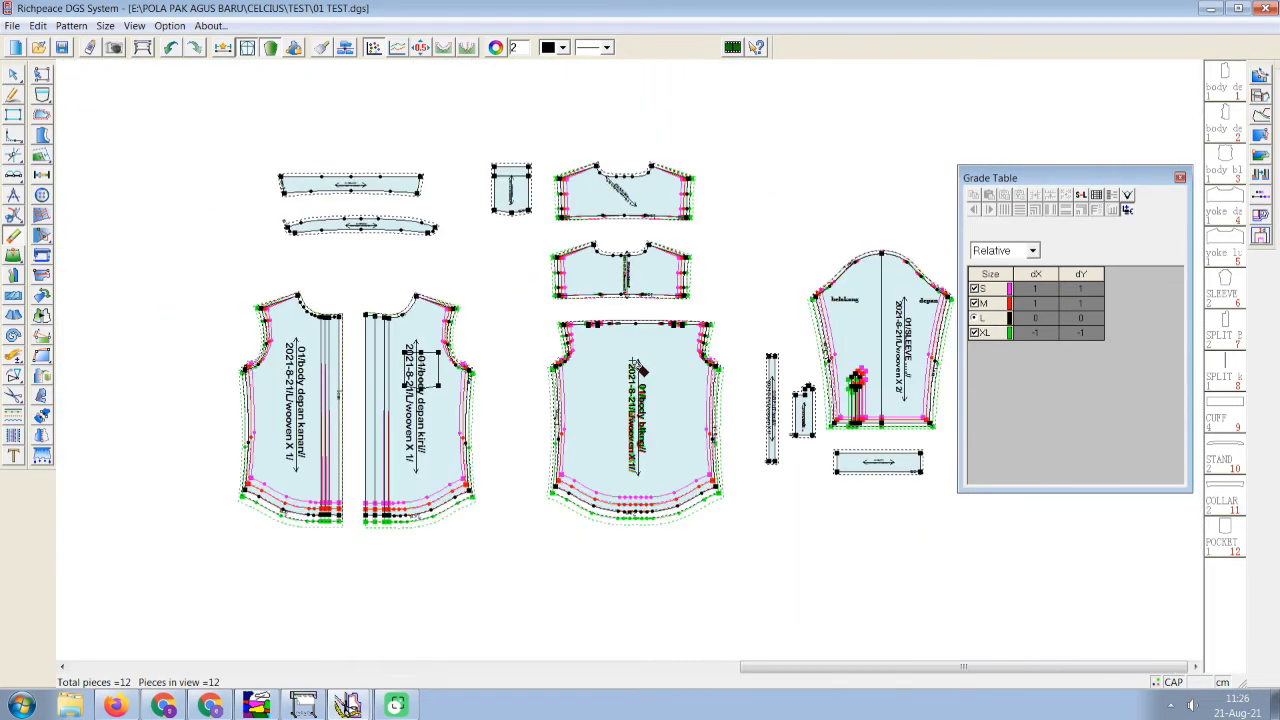
{"action": "scroll", "coordinate": [640, 369], "scroll_direction": "up", "scroll_amount": 1}
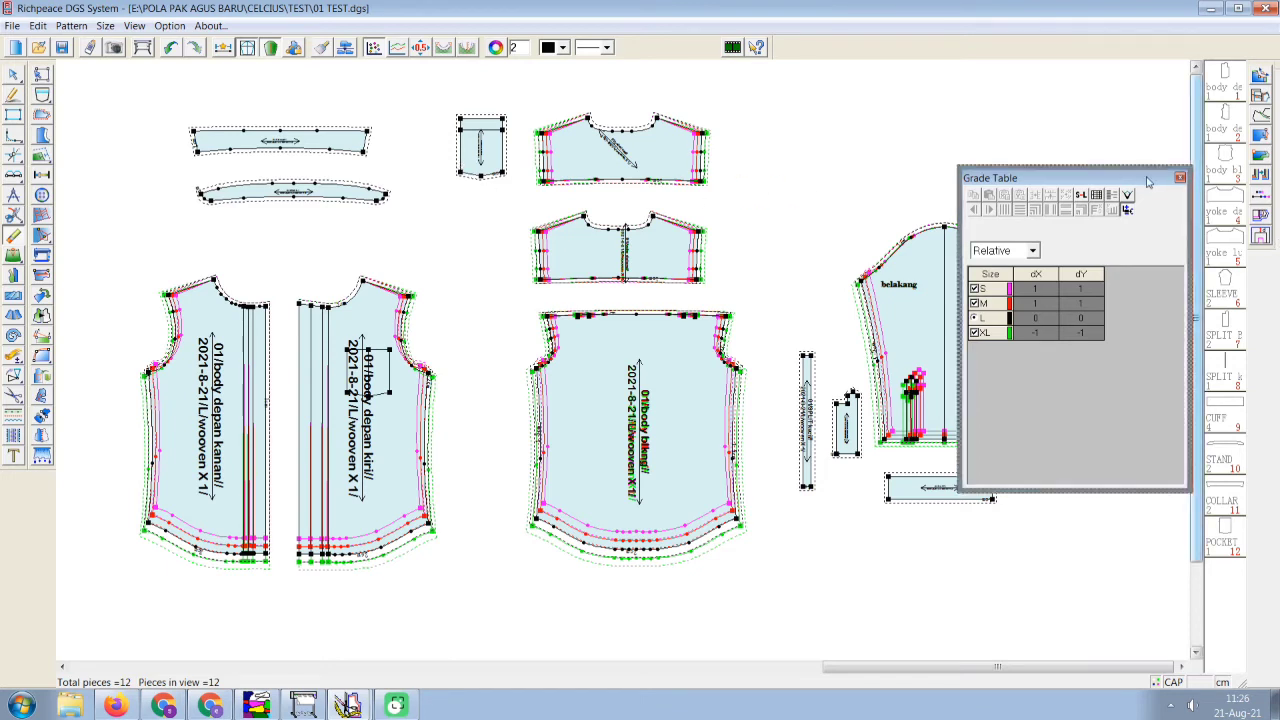
{"action": "left_click_drag", "start_coordinate": [1162, 182], "coordinate": [1120, 112]}
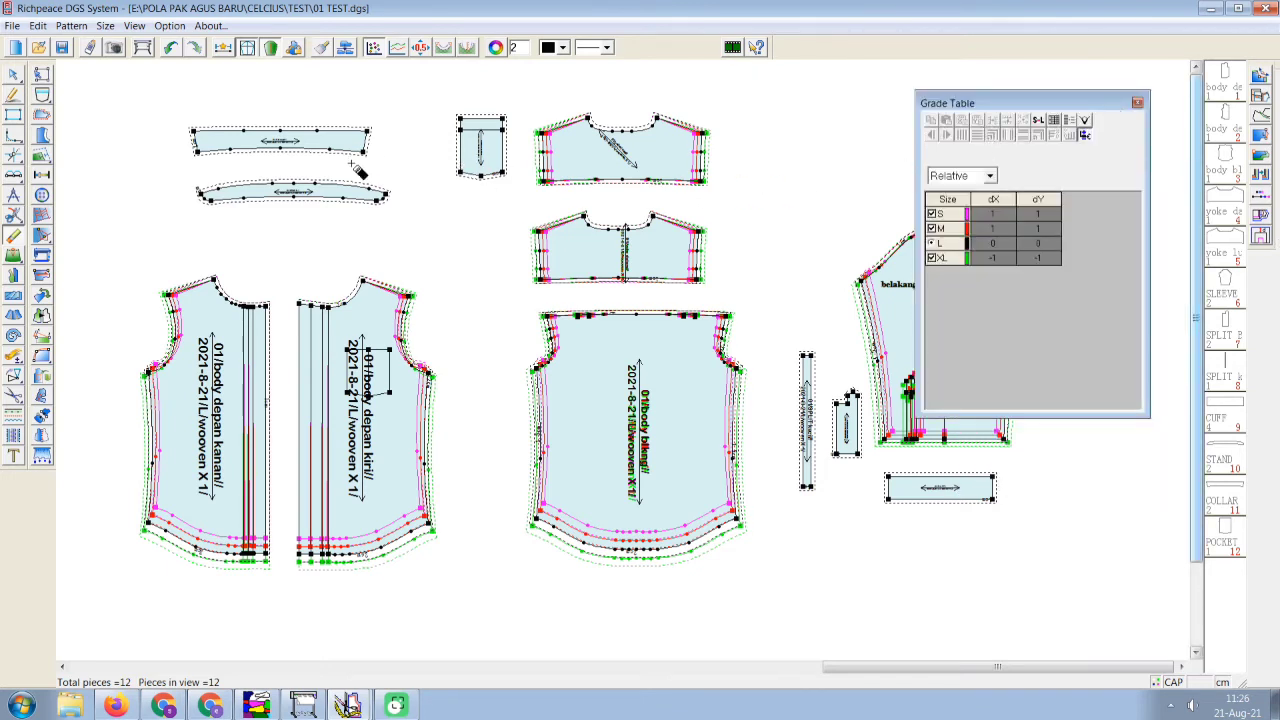
{"action": "scroll", "coordinate": [324, 177], "scroll_direction": "up", "scroll_amount": 3}
{"action": "scroll", "coordinate": [632, 368], "scroll_direction": "down", "scroll_amount": 3}
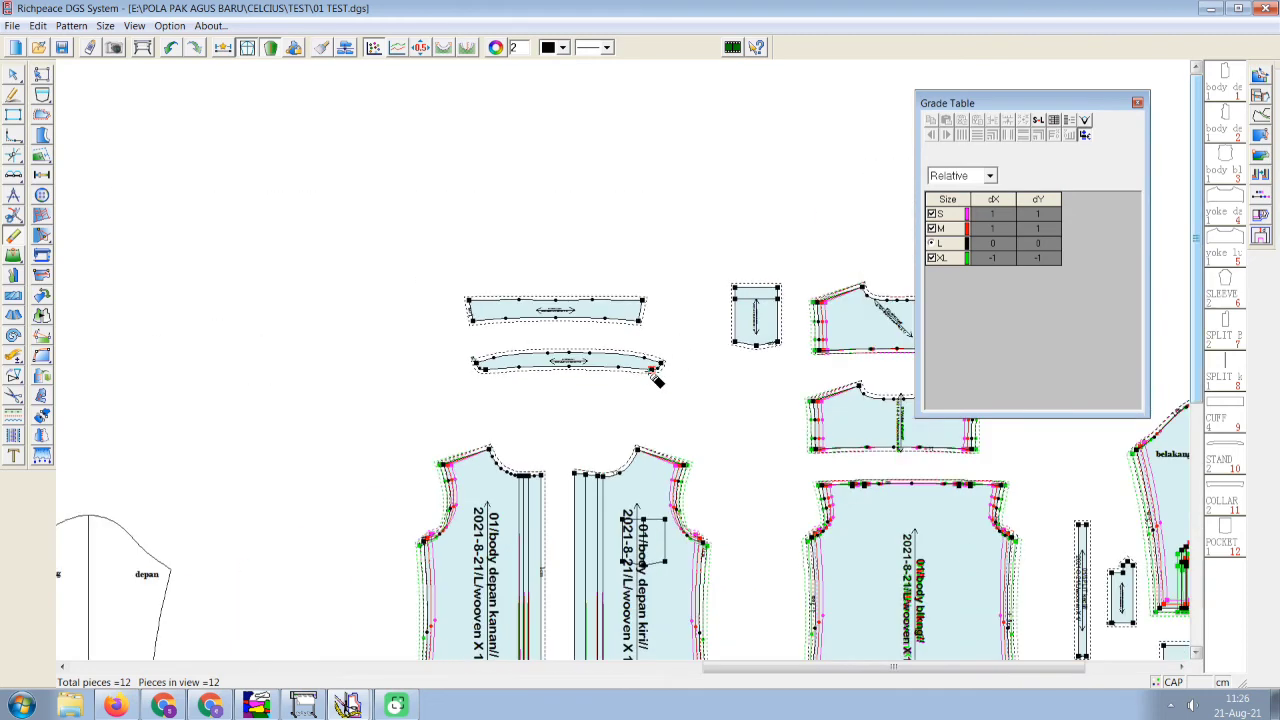
Grade body depan kiri's shoulder neck point evenly in width, with a dX of 0.5 for size S.
{"action": "scroll", "coordinate": [630, 352], "scroll_direction": "up", "scroll_amount": 3}
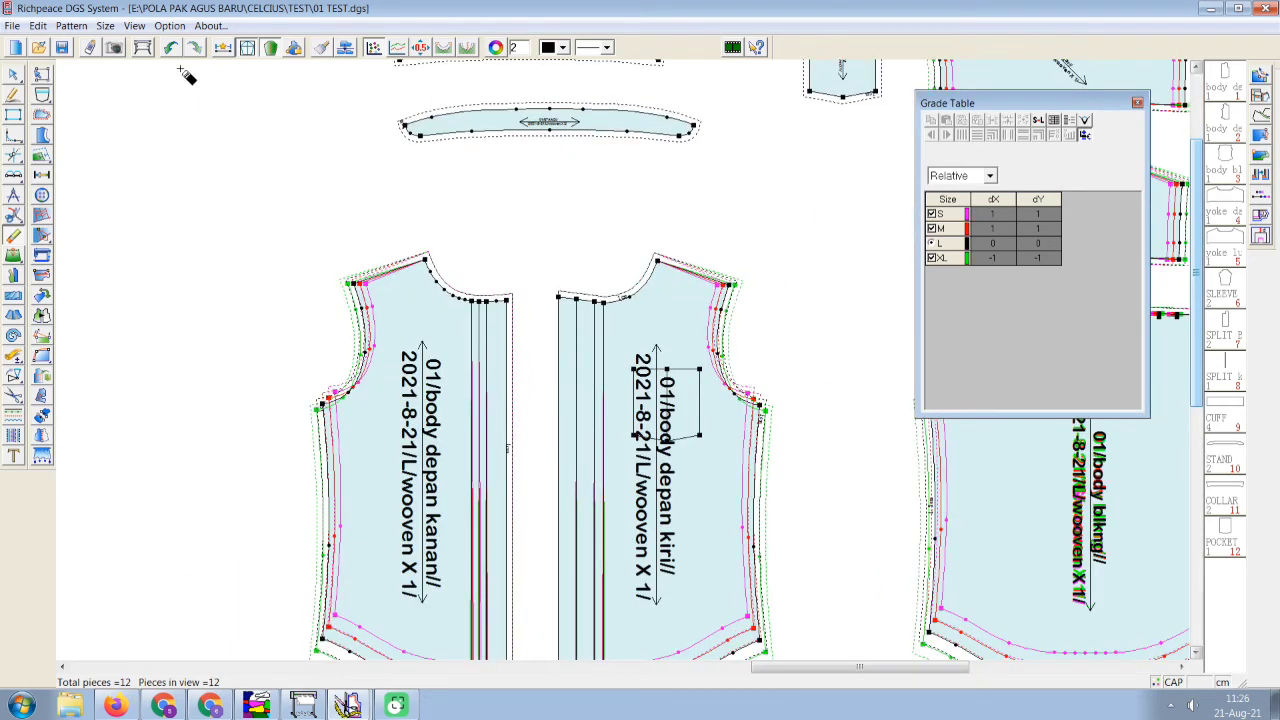
{"action": "left_click", "coordinate": [43, 76]}
{"action": "scroll", "coordinate": [688, 313], "scroll_direction": "up", "scroll_amount": 2}
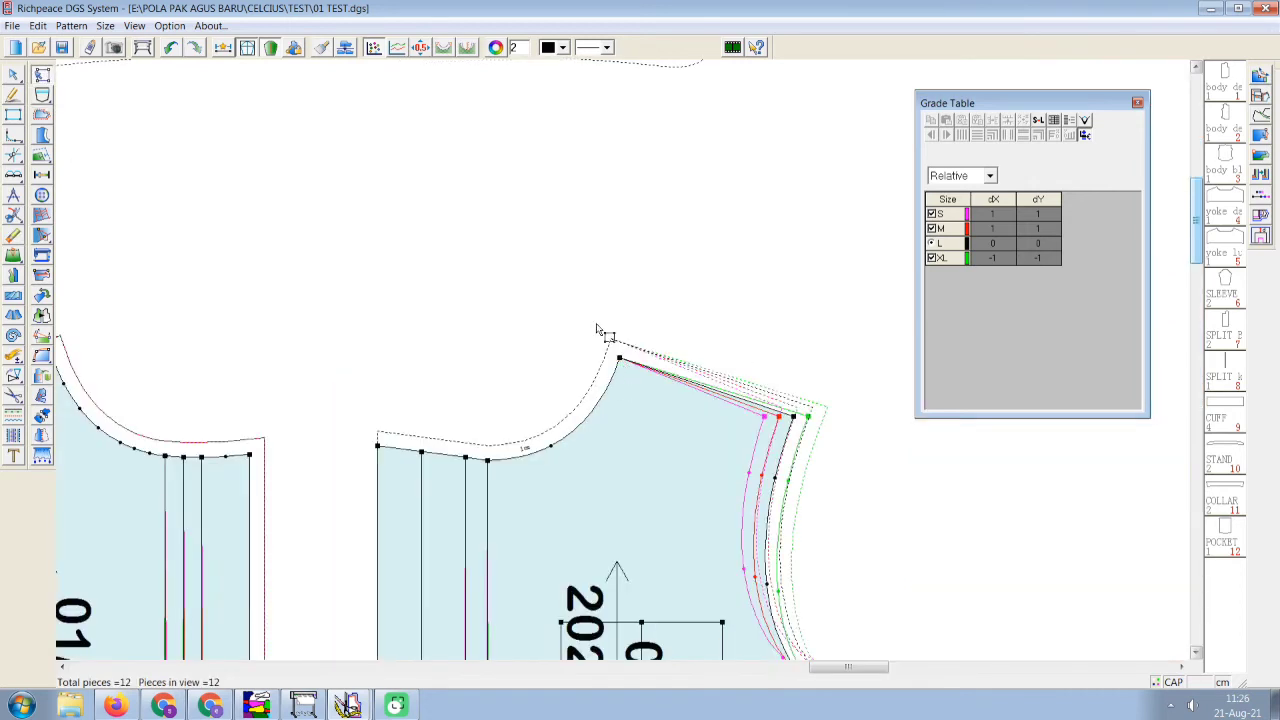
{"action": "left_click", "coordinate": [633, 383]}
{"action": "left_click", "coordinate": [1007, 215]}
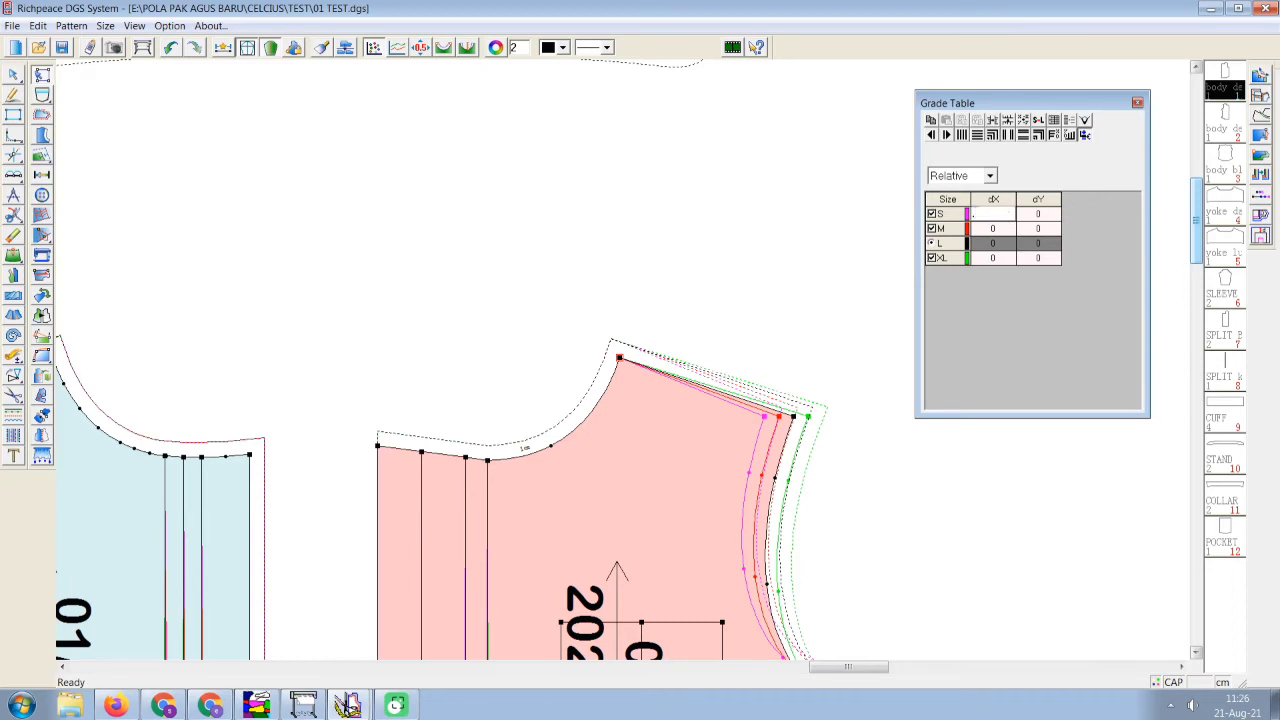
{"action": "left_click", "coordinate": [960, 136]}
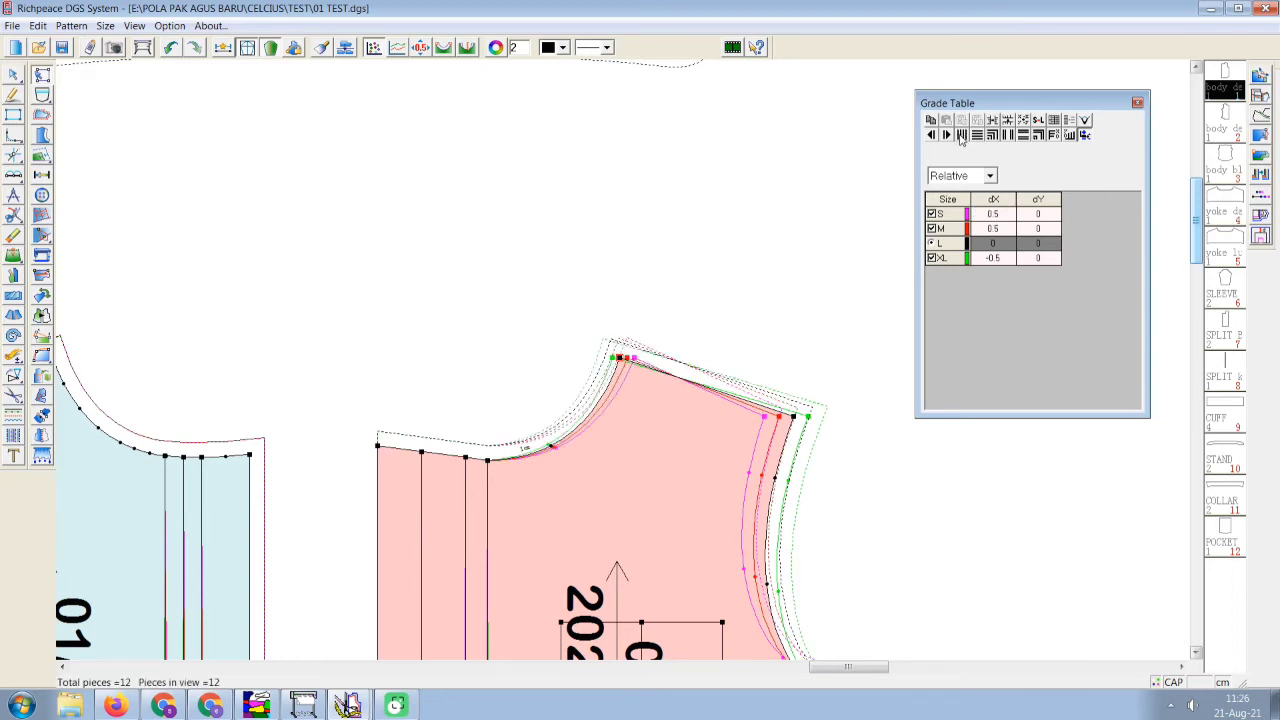
{"action": "left_click", "coordinate": [360, 420]}
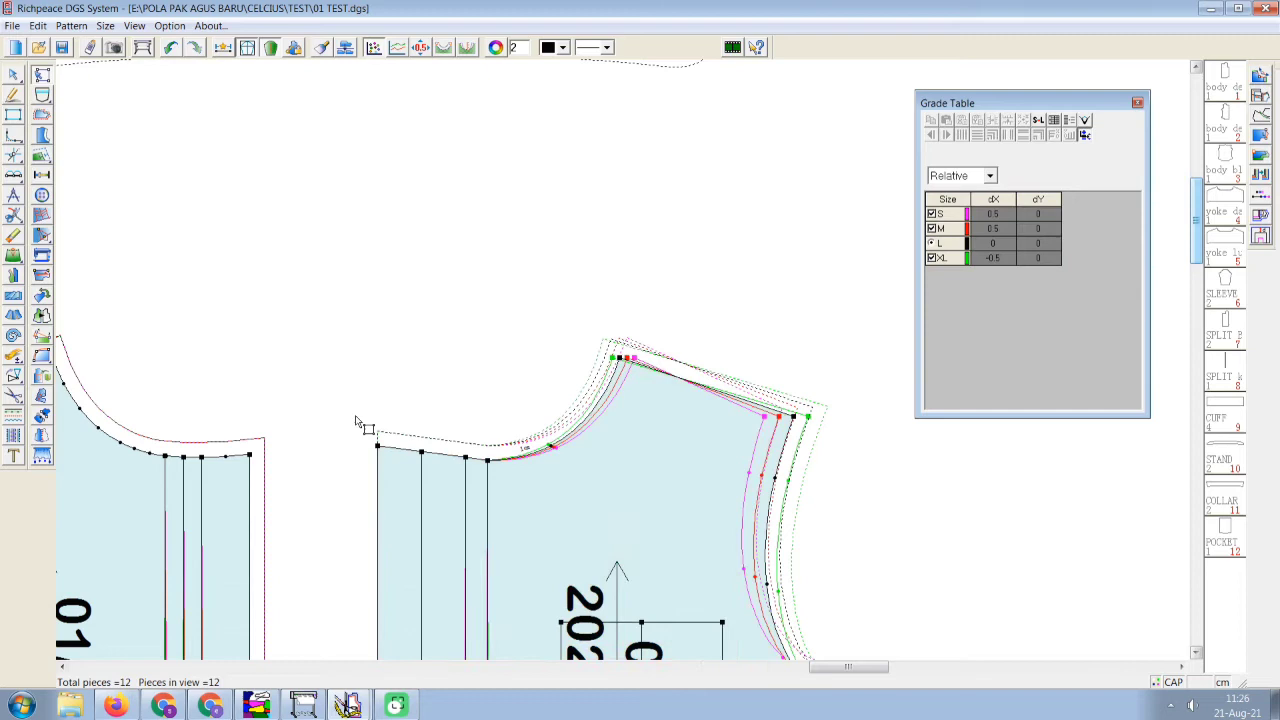
Grade body depan kanan's shoulder neck point evenly in width, with a dX of -0.5 for size S.
{"action": "key", "text": "minus"}
{"action": "left_click_drag", "start_coordinate": [513, 295], "coordinate": [453, 331]}
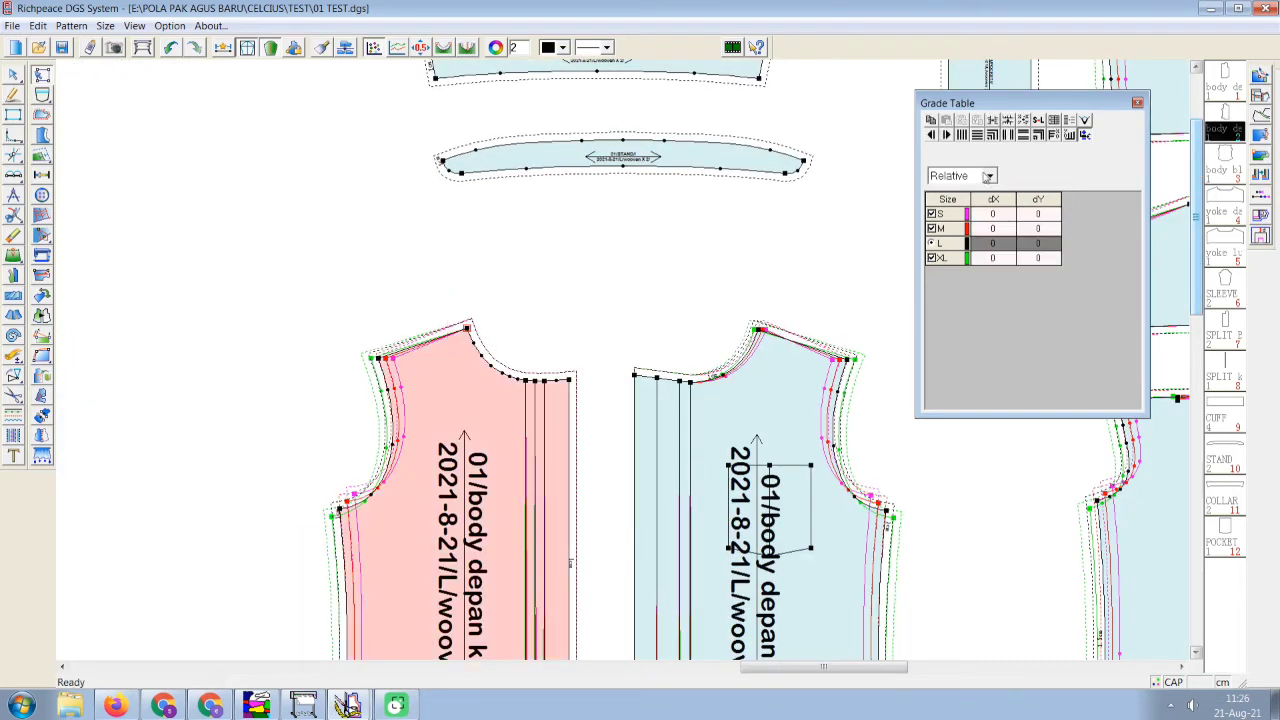
{"action": "left_click", "coordinate": [996, 215]}
{"action": "type", "text": "-.5"}
{"action": "left_click", "coordinate": [970, 136]}
{"action": "left_click", "coordinate": [743, 243]}
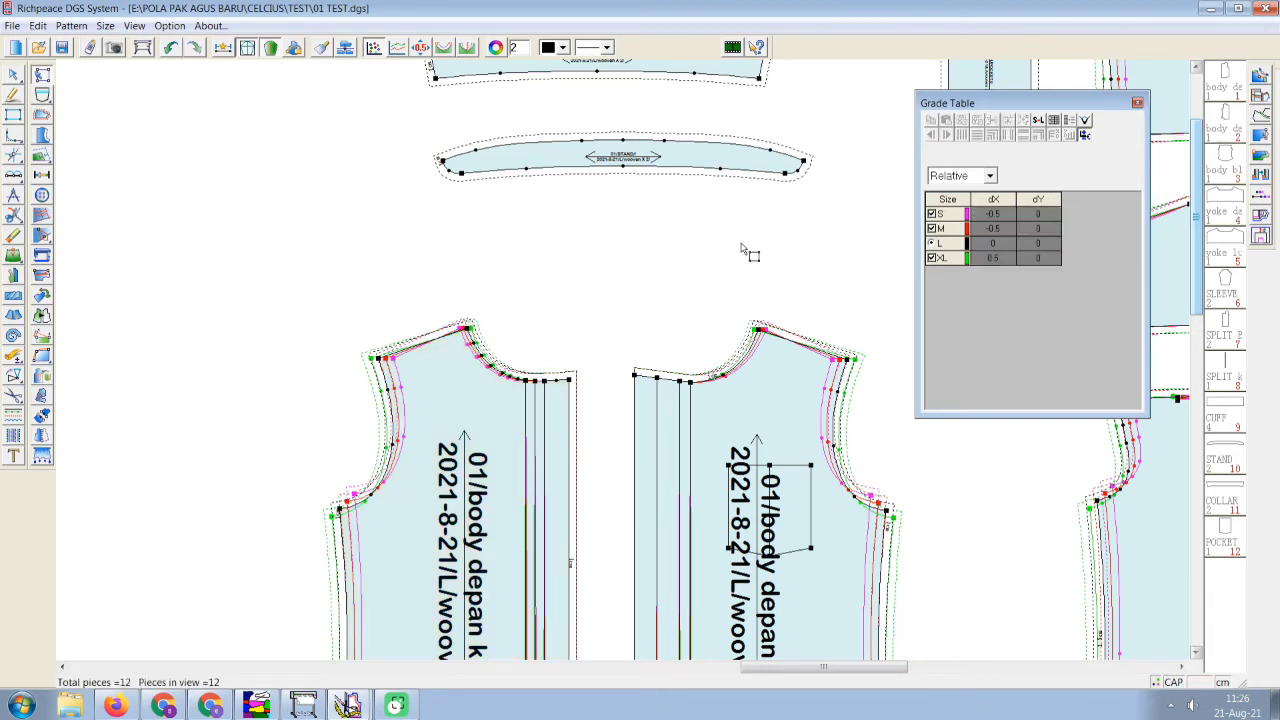
Grade body depan kiri's center front neckline points evenly in length, with a dY of -0.5 for size S.
{"action": "scroll", "coordinate": [625, 368], "scroll_direction": "down", "scroll_amount": 1}
{"action": "scroll", "coordinate": [625, 368], "scroll_direction": "up", "scroll_amount": 2}
{"action": "left_click_drag", "start_coordinate": [440, 437], "coordinate": [552, 514]}
{"action": "left_click", "coordinate": [1047, 216]}
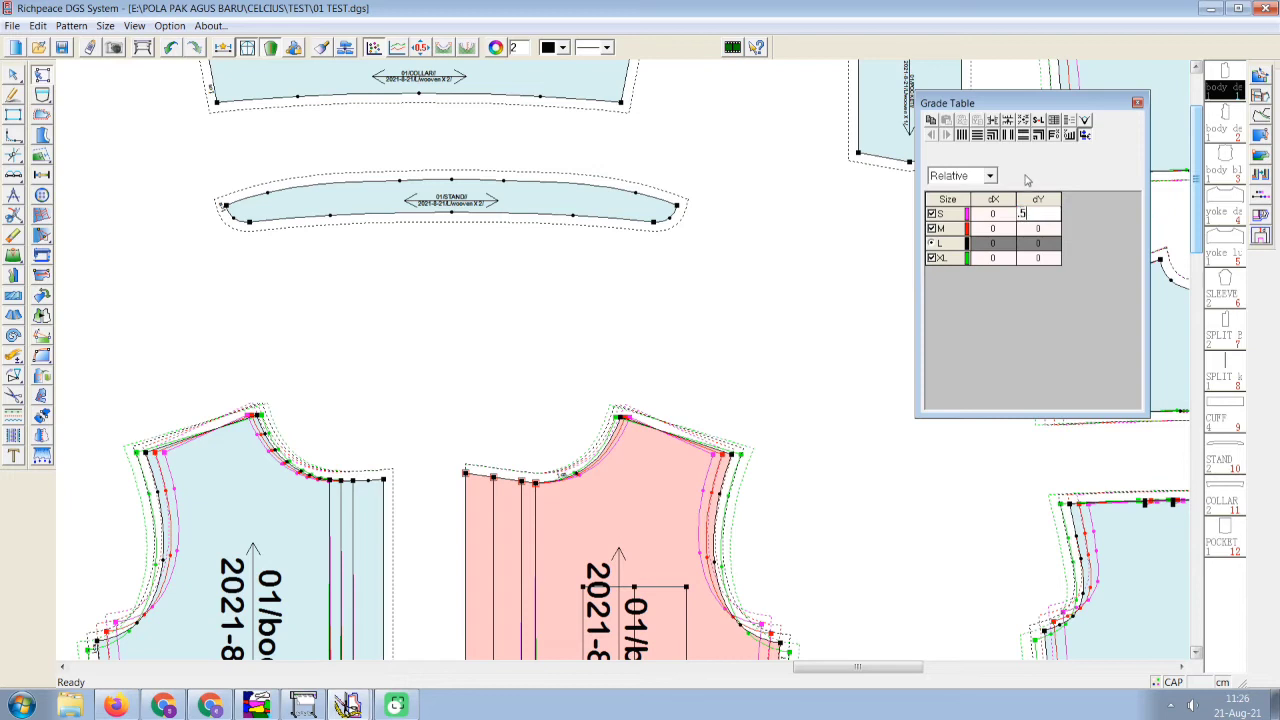
{"action": "type", "text": "-.5"}
{"action": "left_click", "coordinate": [980, 138]}
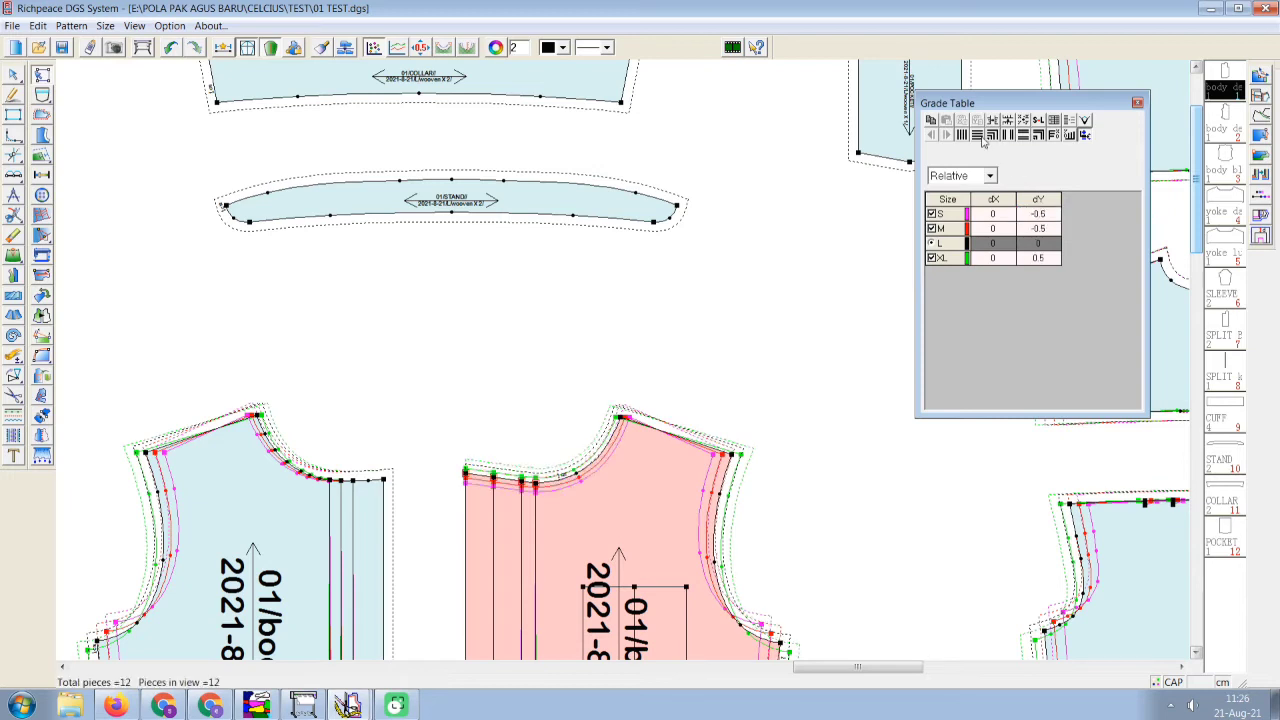
{"action": "left_click", "coordinate": [553, 314]}
Reverse the horizontal grading direction of body depan kiri's shoulder neck point, giving size S a dX of -0.5.
{"action": "scroll", "coordinate": [640, 368], "scroll_direction": "down", "scroll_amount": 2}
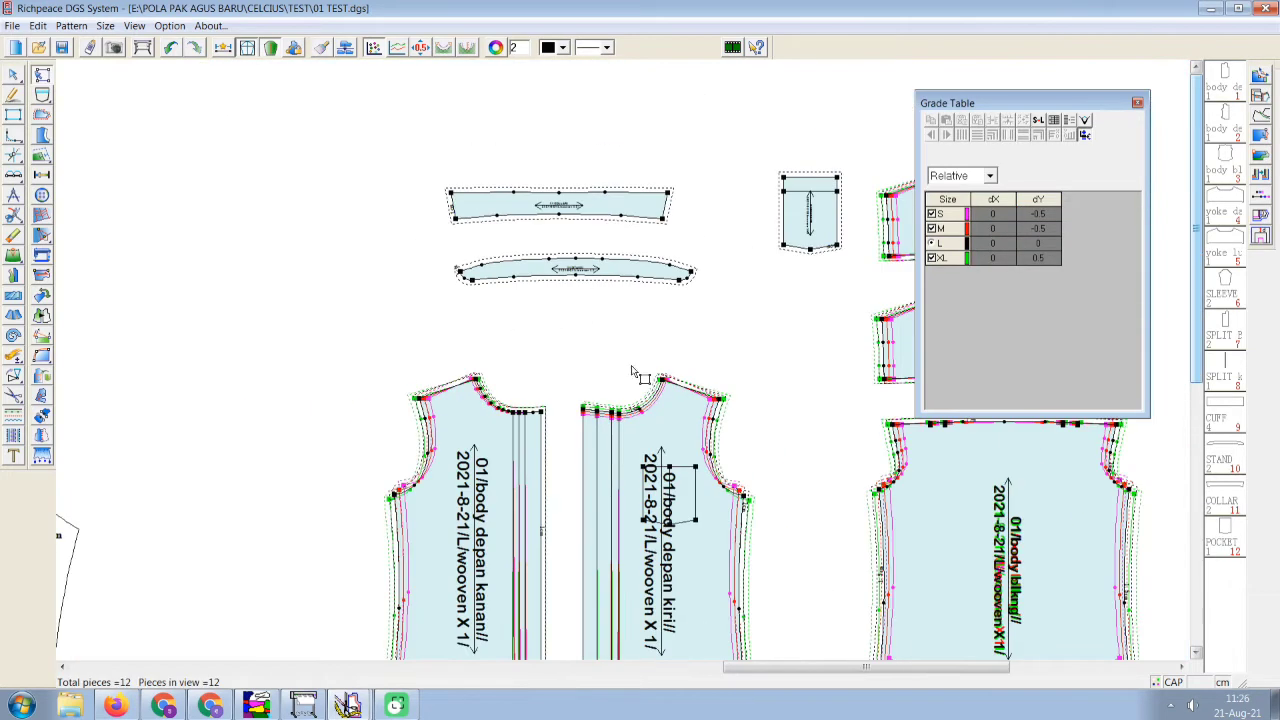
{"action": "scroll", "coordinate": [643, 381], "scroll_direction": "up", "scroll_amount": 4}
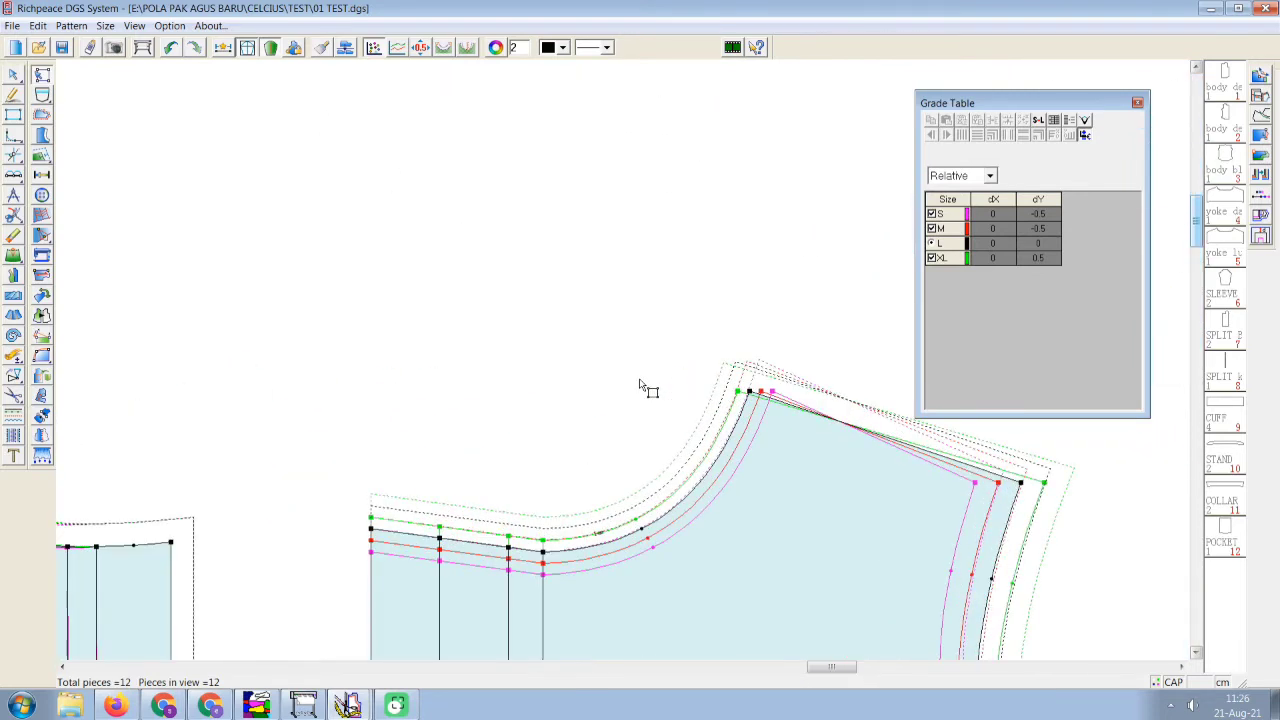
{"action": "left_click_drag", "start_coordinate": [756, 408], "coordinate": [757, 409]}
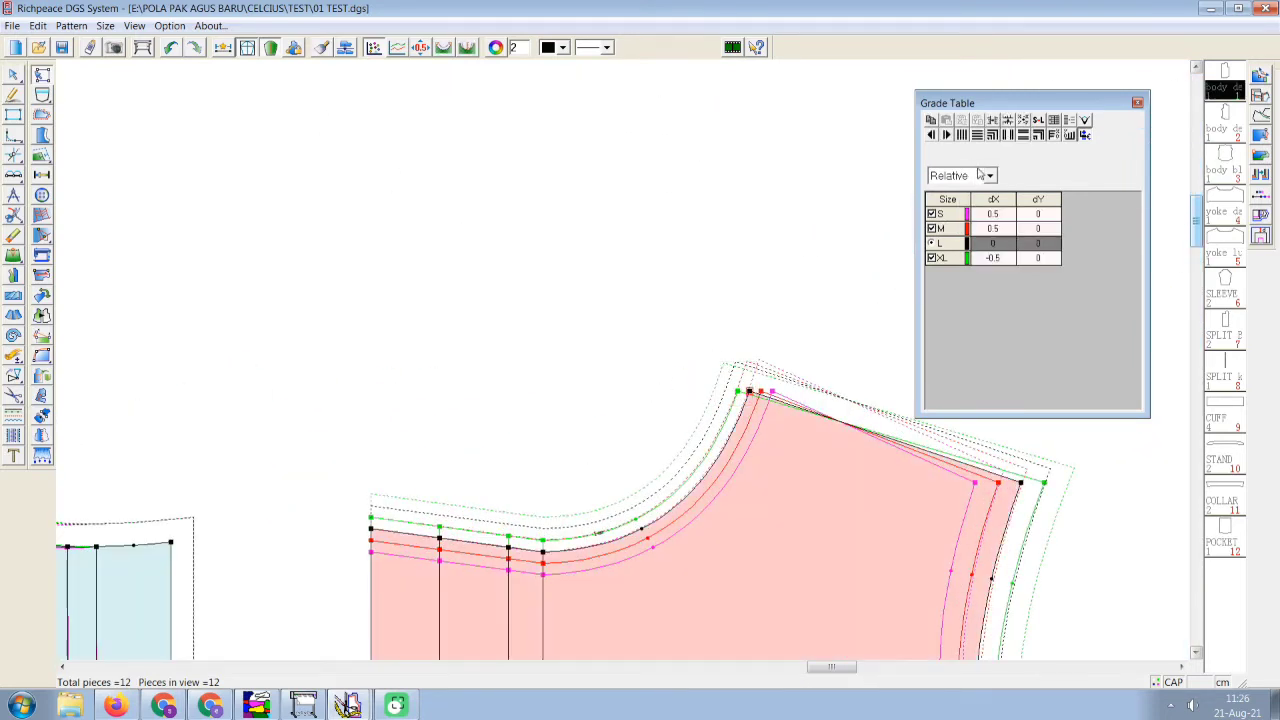
{"action": "left_click", "coordinate": [993, 119]}
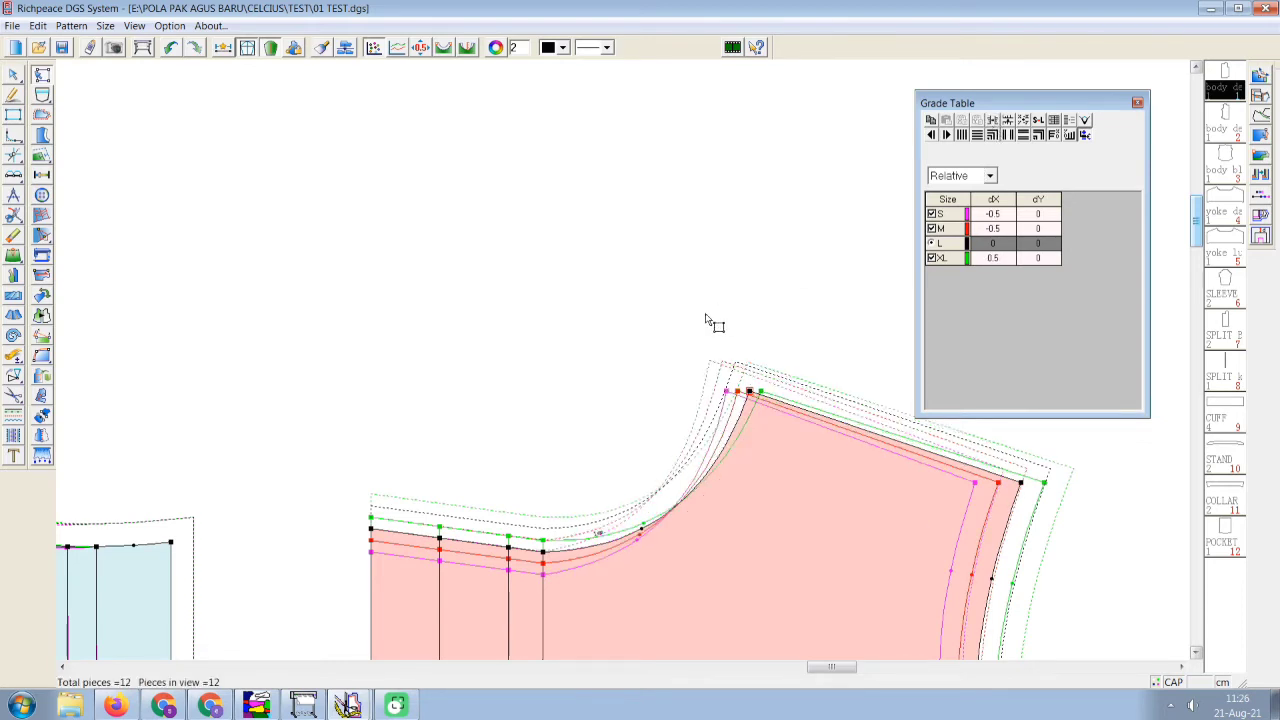
{"action": "left_click", "coordinate": [517, 383]}
Reverse the vertical grading direction of body depan kiri's center front neckline points, giving size S a dY of 0.5.
{"action": "scroll", "coordinate": [502, 437], "scroll_direction": "down", "scroll_amount": 1}
{"action": "left_click_drag", "start_coordinate": [509, 353], "coordinate": [632, 450]}
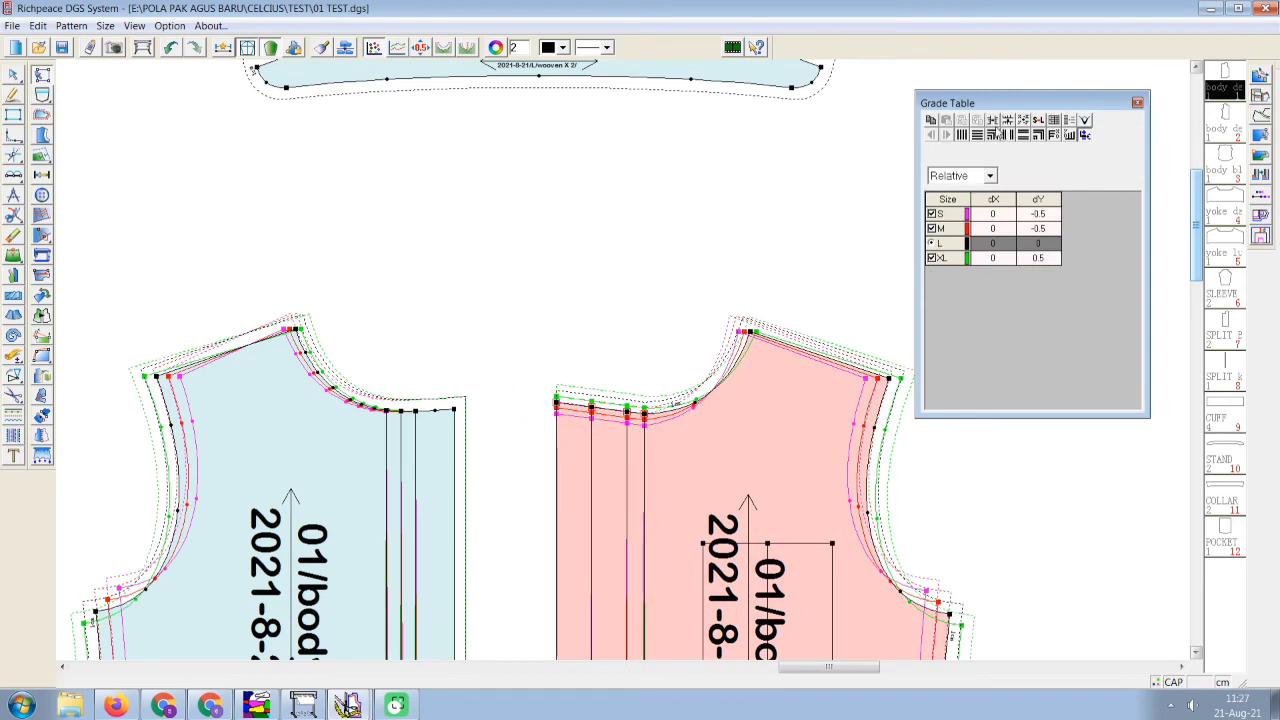
{"action": "left_click", "coordinate": [1008, 120]}
{"action": "left_click", "coordinate": [630, 272]}
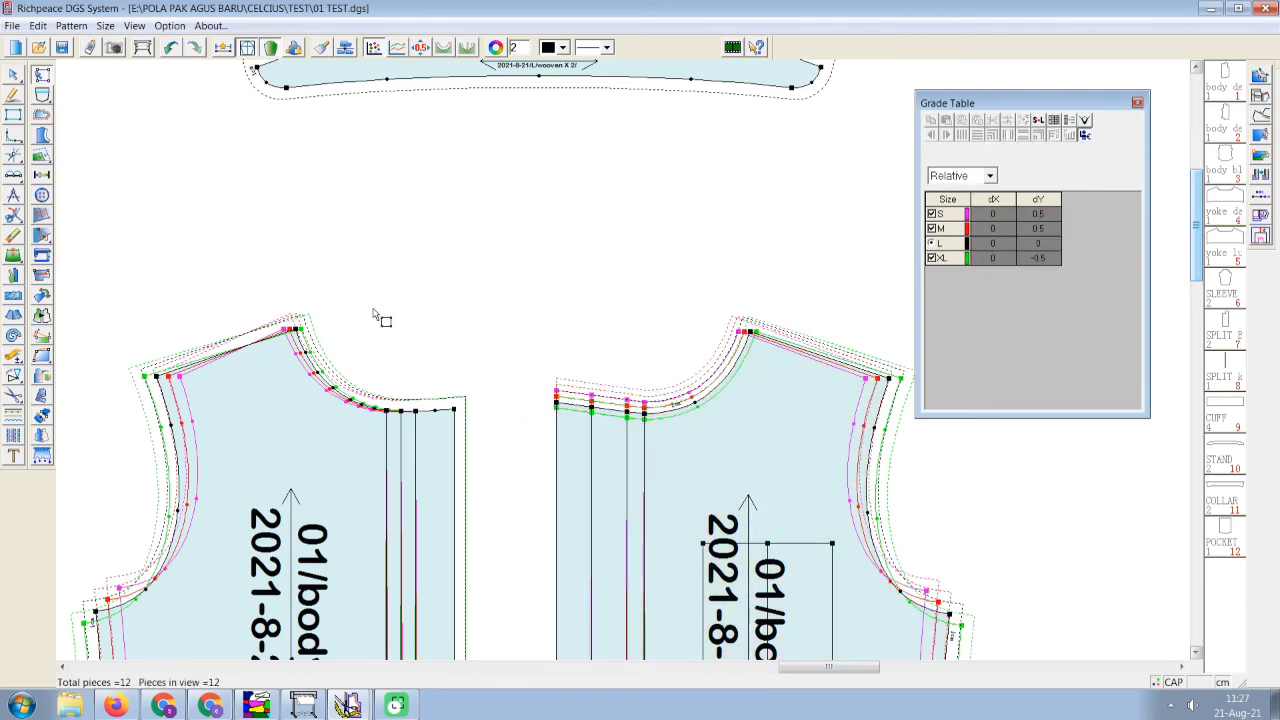
Reverse the horizontal grading direction of body depan kanan's shoulder neck point.
{"action": "left_click", "coordinate": [295, 335]}
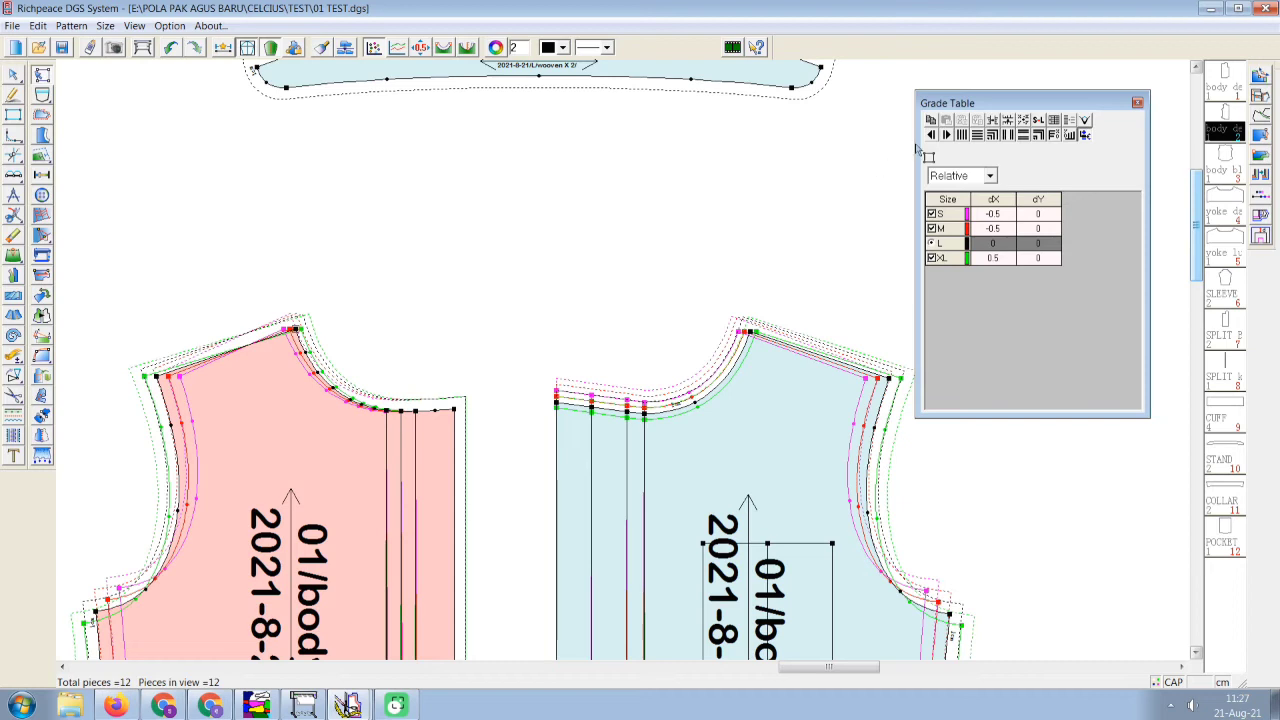
{"action": "left_click", "coordinate": [993, 120]}
{"action": "left_click", "coordinate": [590, 258]}
Grade body depan kanan's center front neckline points evenly in length, with a dY of -0.5 for size S.
{"action": "left_click_drag", "start_coordinate": [466, 324], "coordinate": [347, 447]}
{"action": "left_click", "coordinate": [1036, 215]}
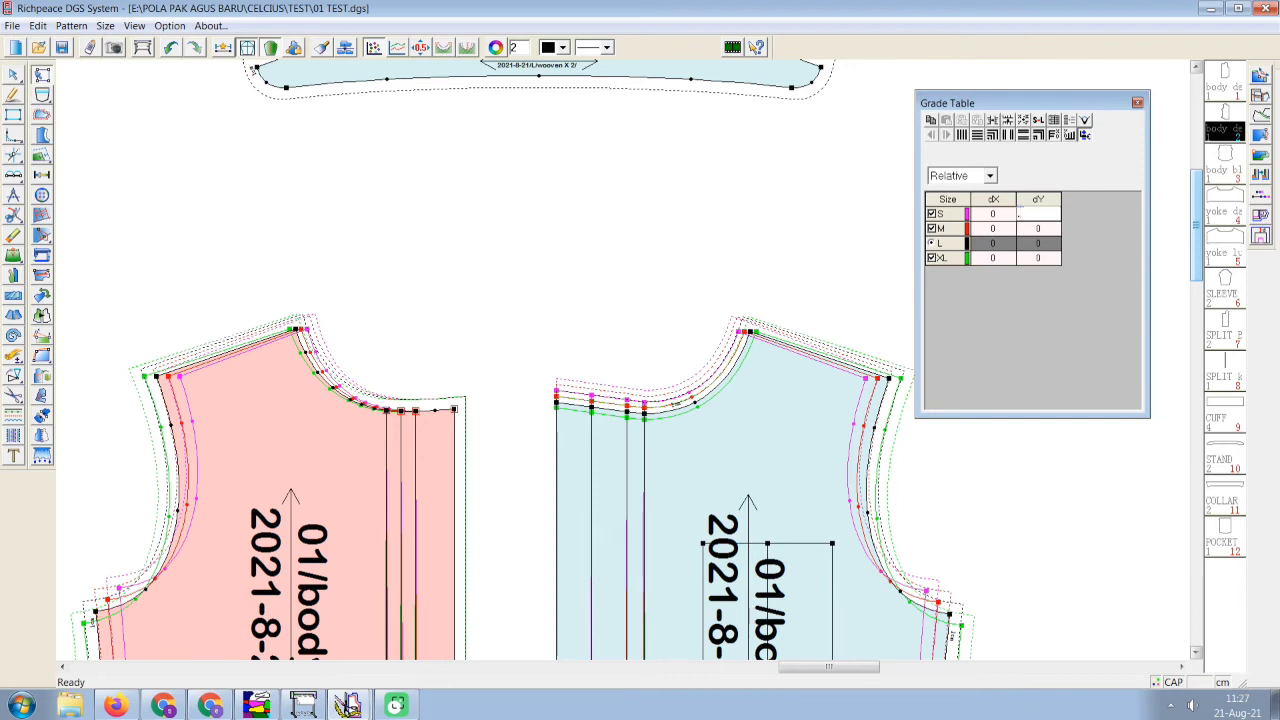
{"action": "type", "text": "-.5"}
{"action": "left_click", "coordinate": [980, 137]}
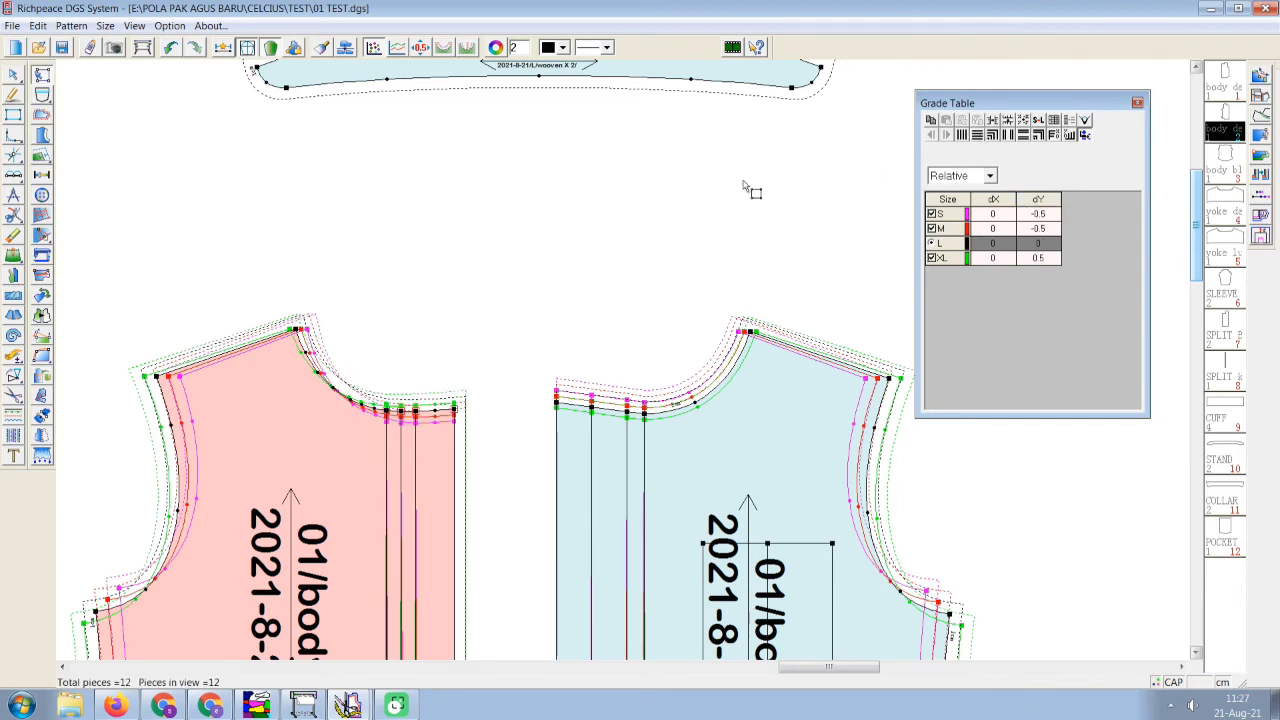
{"action": "left_click", "coordinate": [1008, 120]}
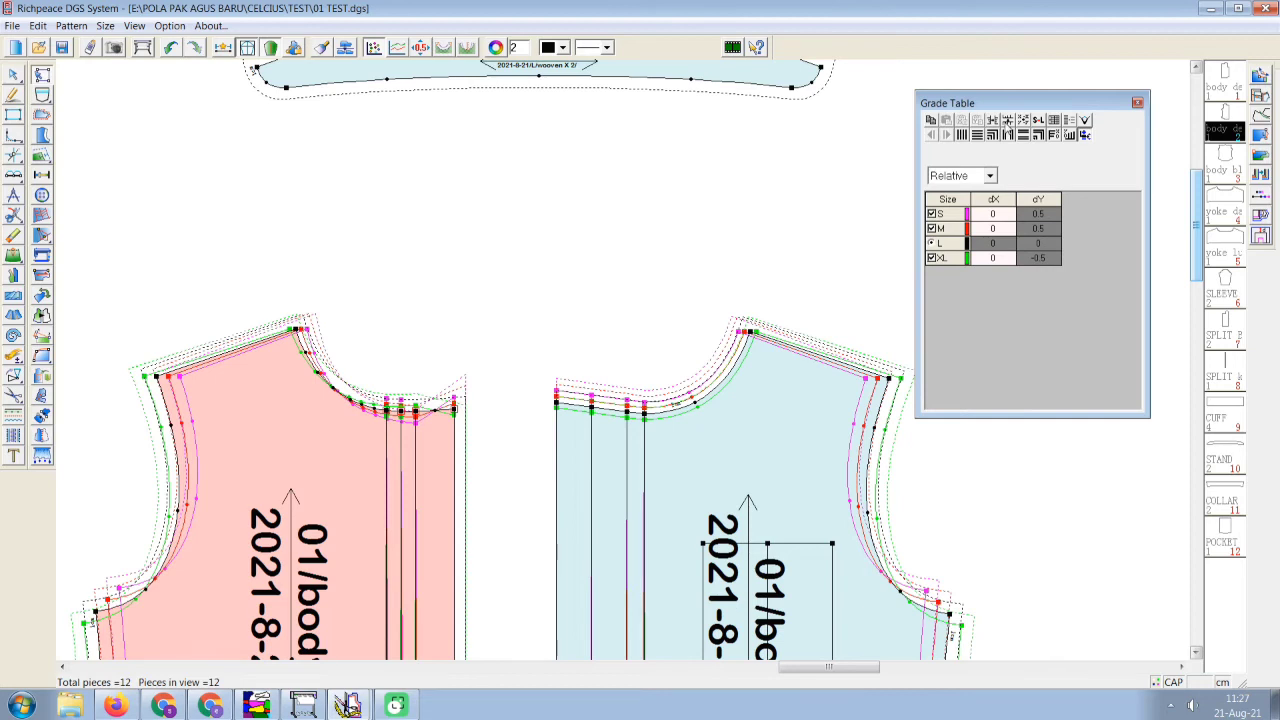
{"action": "left_click", "coordinate": [1005, 122]}
{"action": "left_click", "coordinate": [550, 330]}
Reverse the vertical grading direction of body depan kanan's center front neckline points, giving size S a dY of 0.5.
{"action": "scroll", "coordinate": [555, 345], "scroll_direction": "up", "scroll_amount": 3}
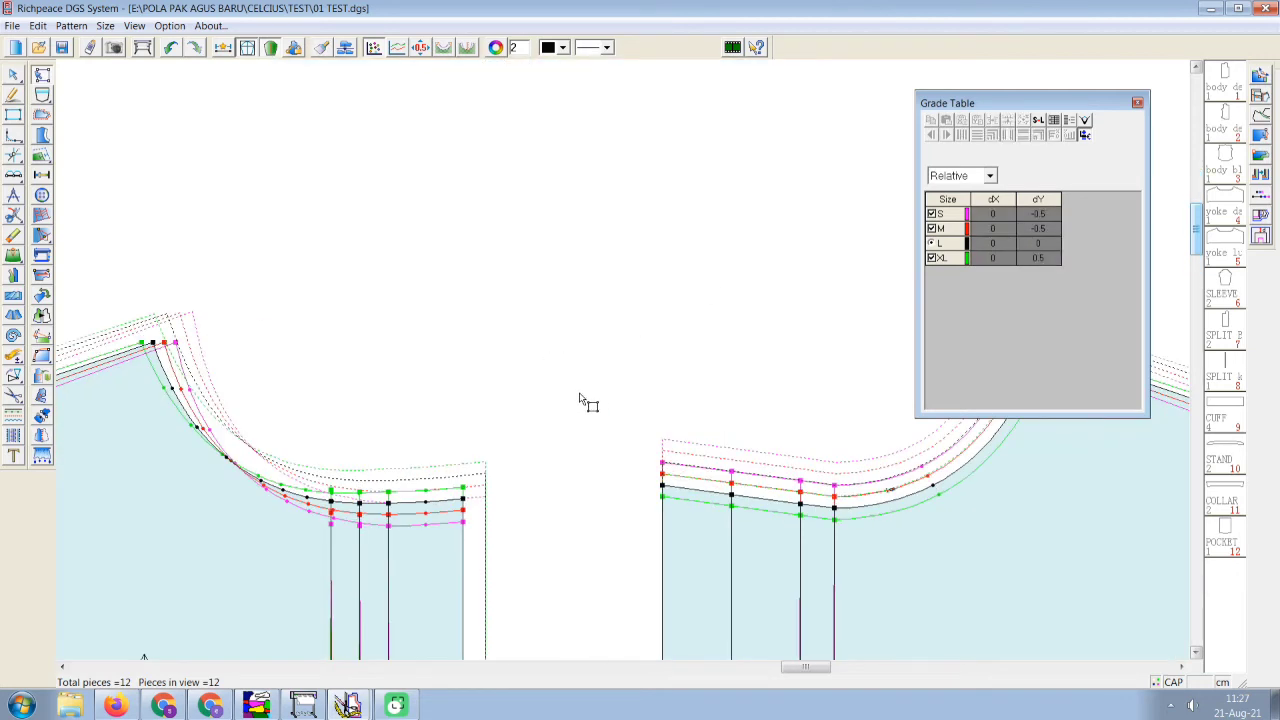
{"action": "scroll", "coordinate": [630, 370], "scroll_direction": "up", "scroll_amount": 1}
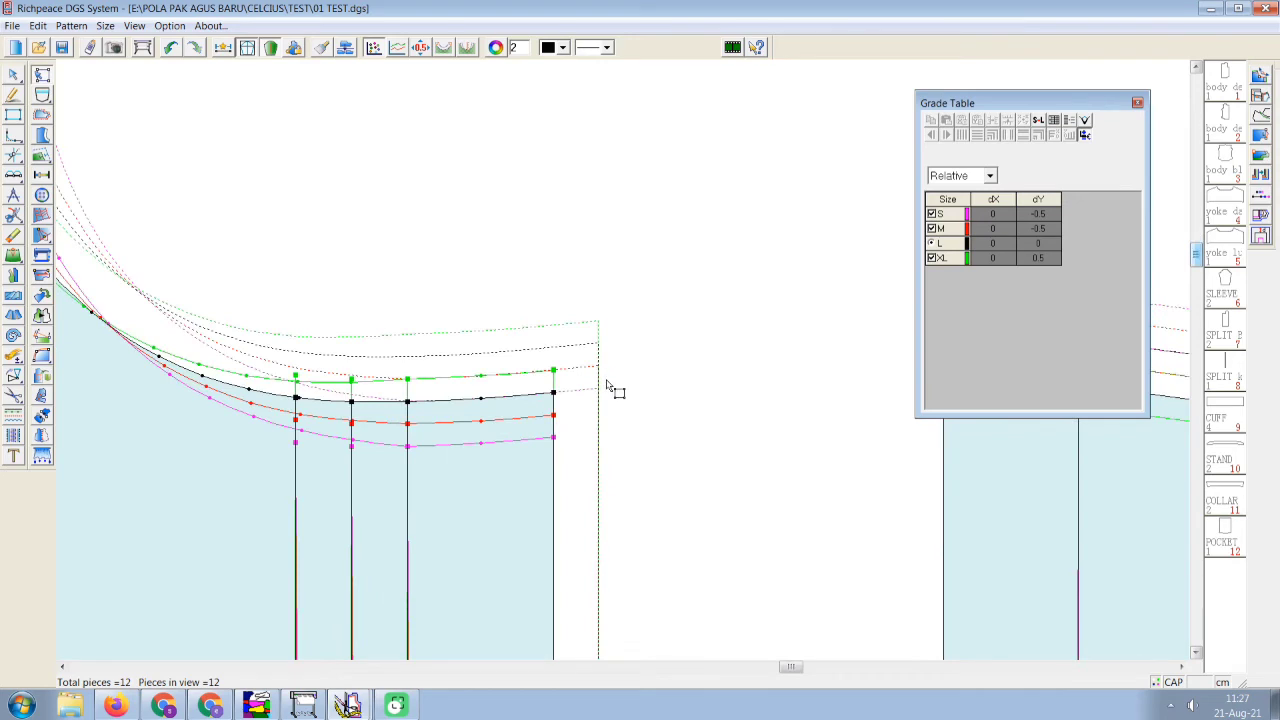
{"action": "left_click_drag", "start_coordinate": [626, 296], "coordinate": [268, 470]}
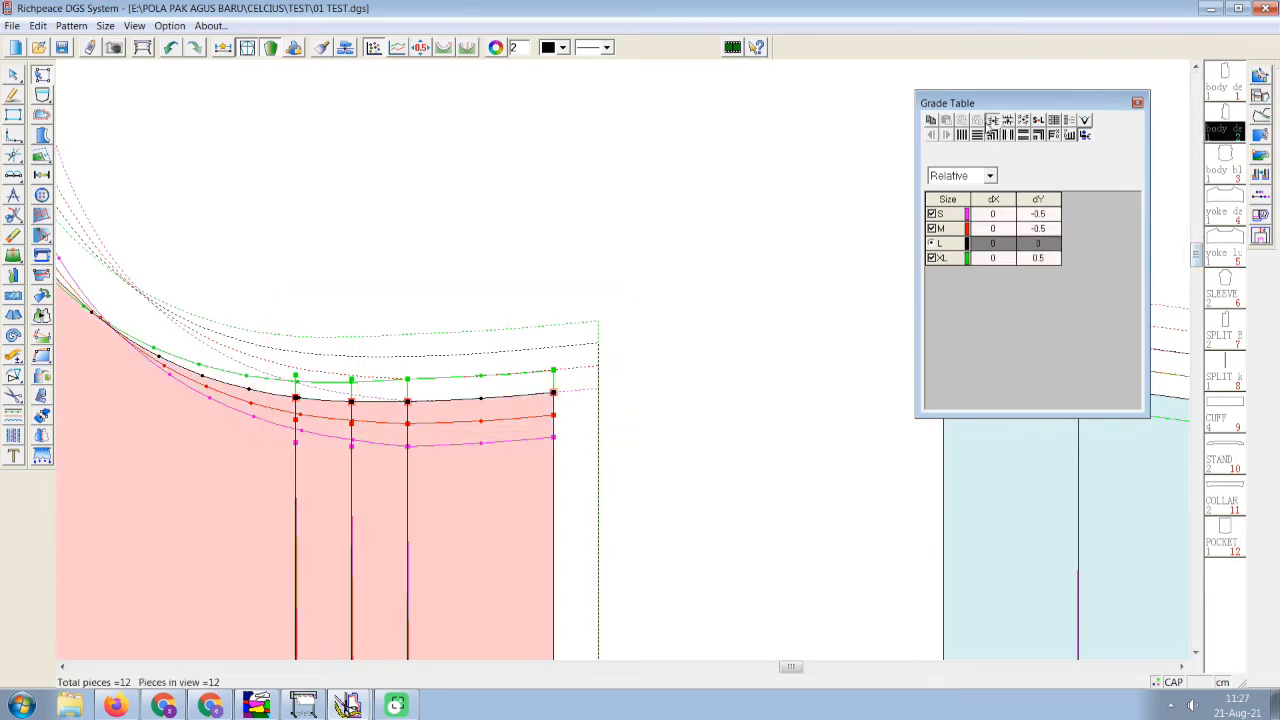
{"action": "left_click", "coordinate": [1010, 119]}
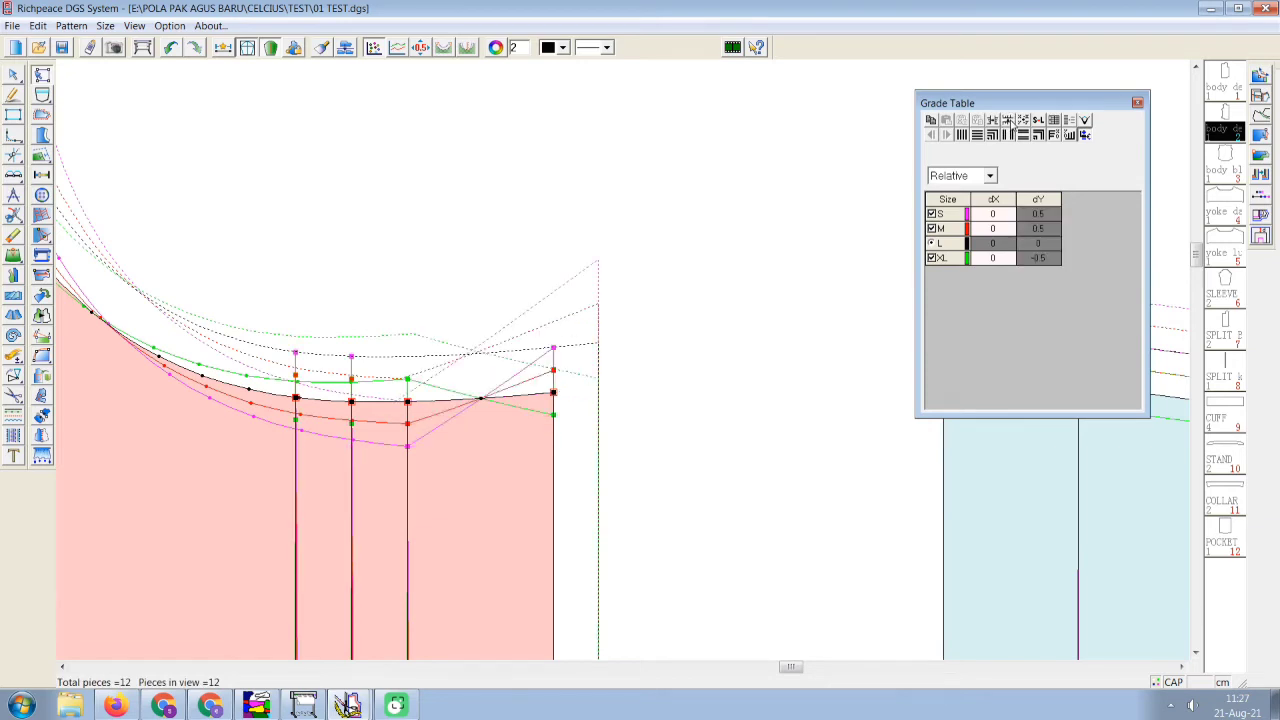
{"action": "left_click", "coordinate": [715, 289]}
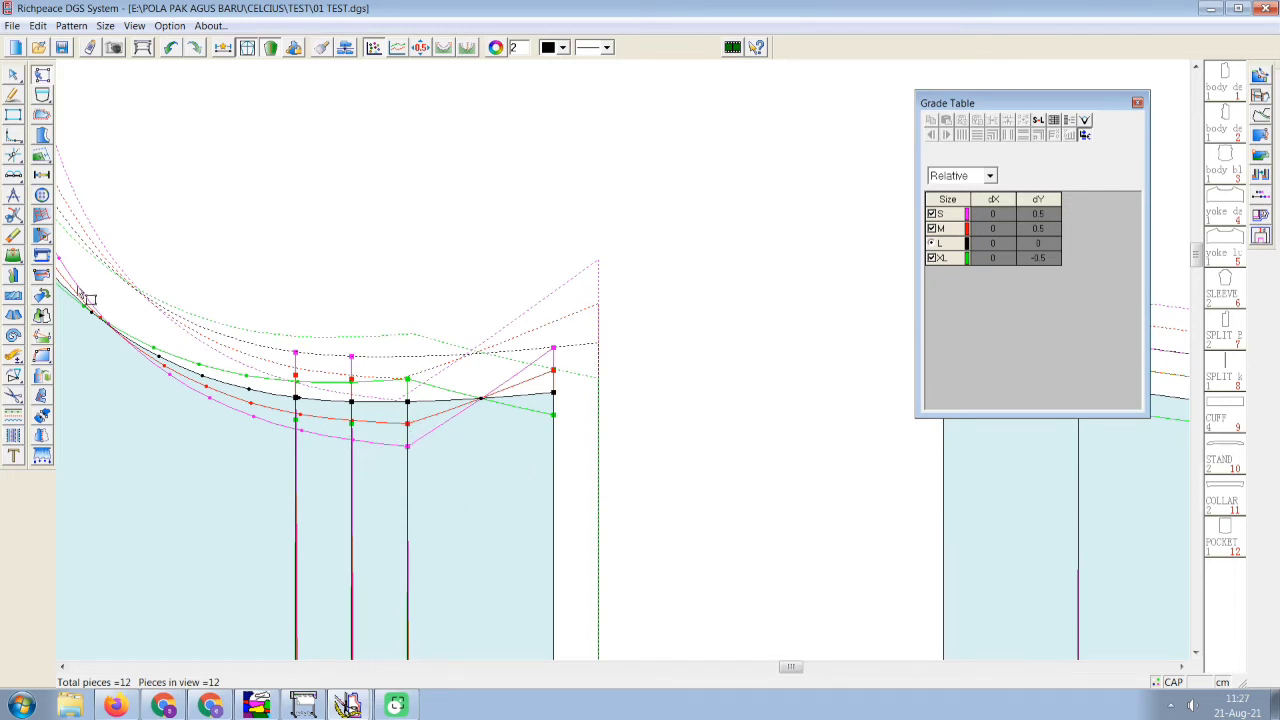
Erase body depan kanan's vertical placket lines and reverse the vertical grading of the neckline point where they met, giving size S a dY of 0.5.
{"action": "left_click", "coordinate": [13, 237]}
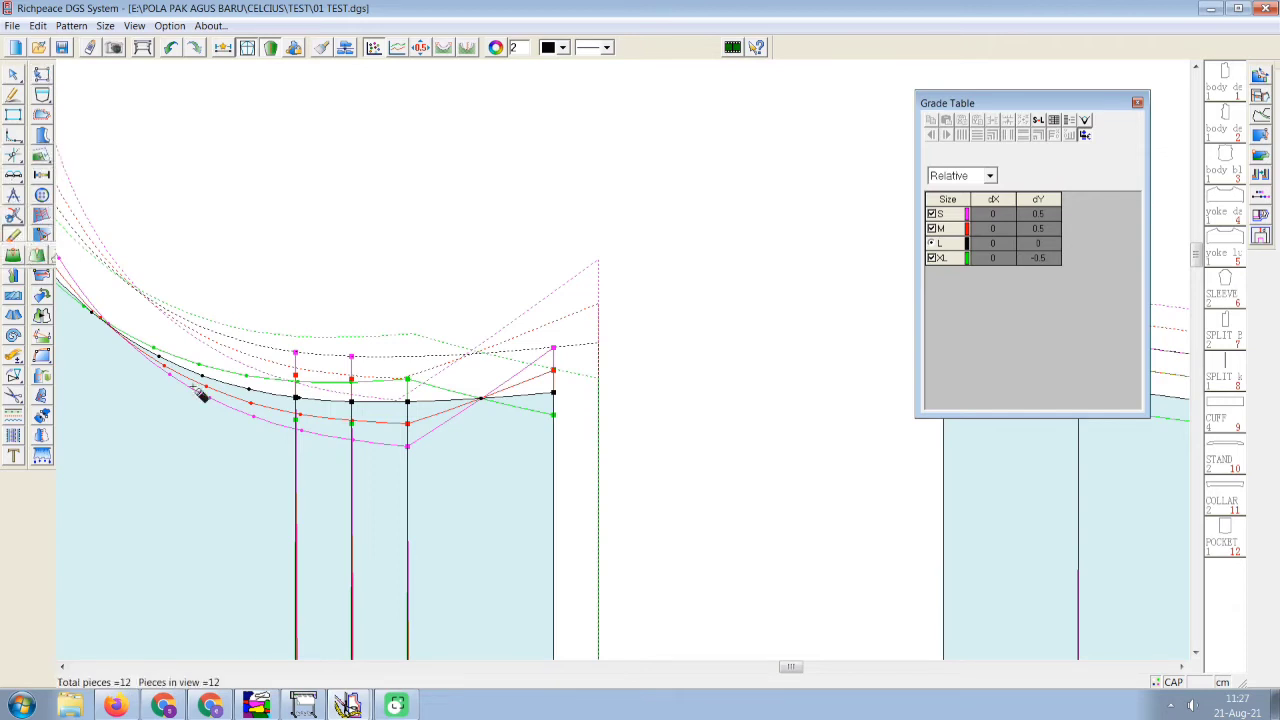
{"action": "left_click_drag", "start_coordinate": [471, 477], "coordinate": [253, 508]}
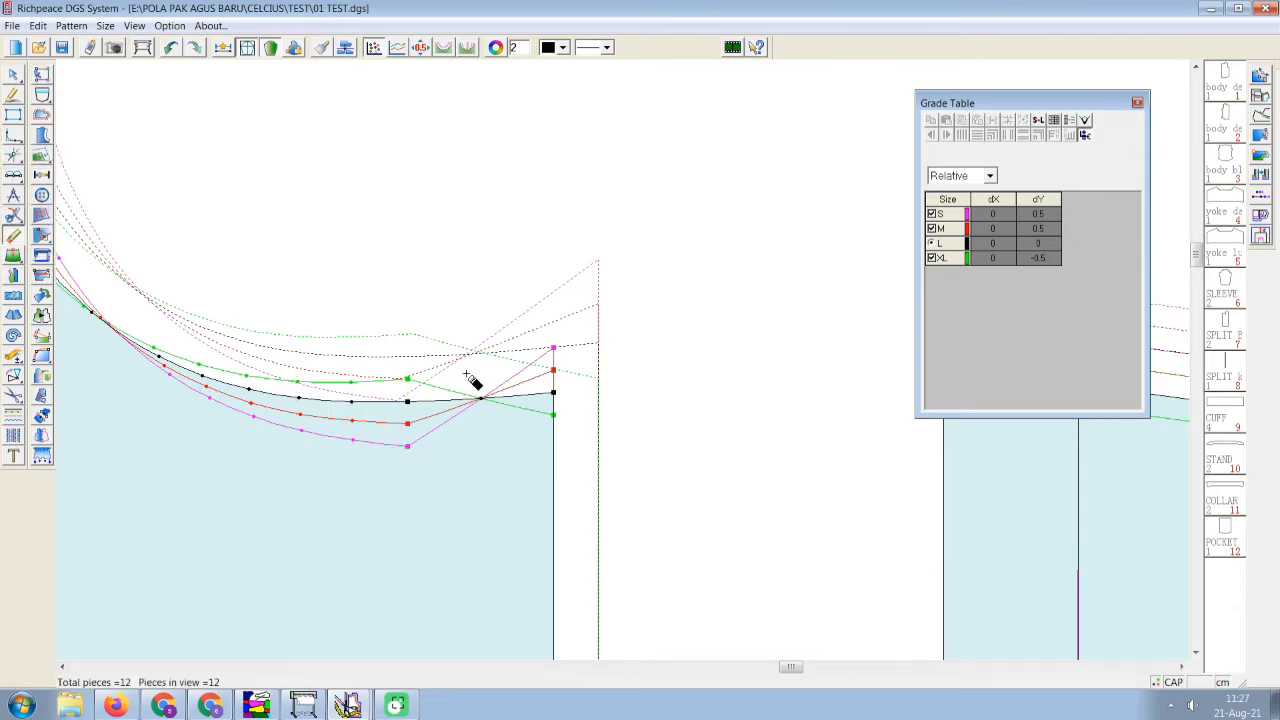
{"action": "left_click", "coordinate": [41, 75]}
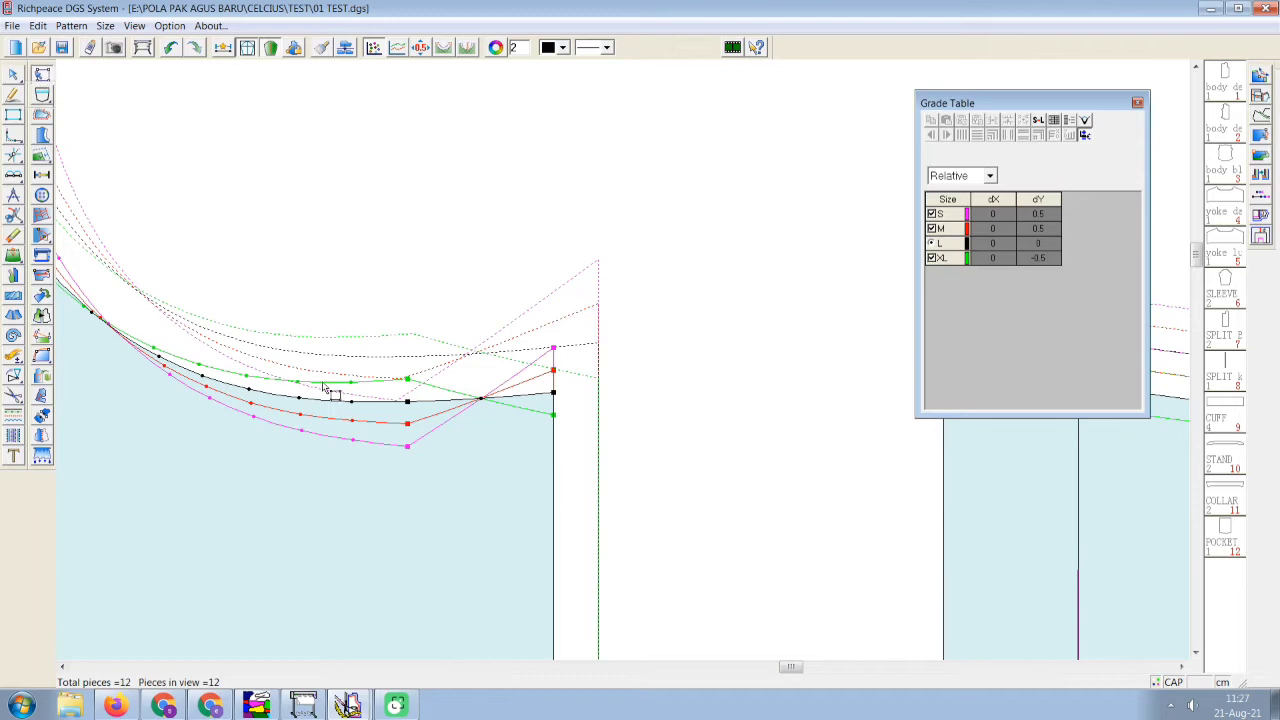
{"action": "left_click", "coordinate": [407, 402]}
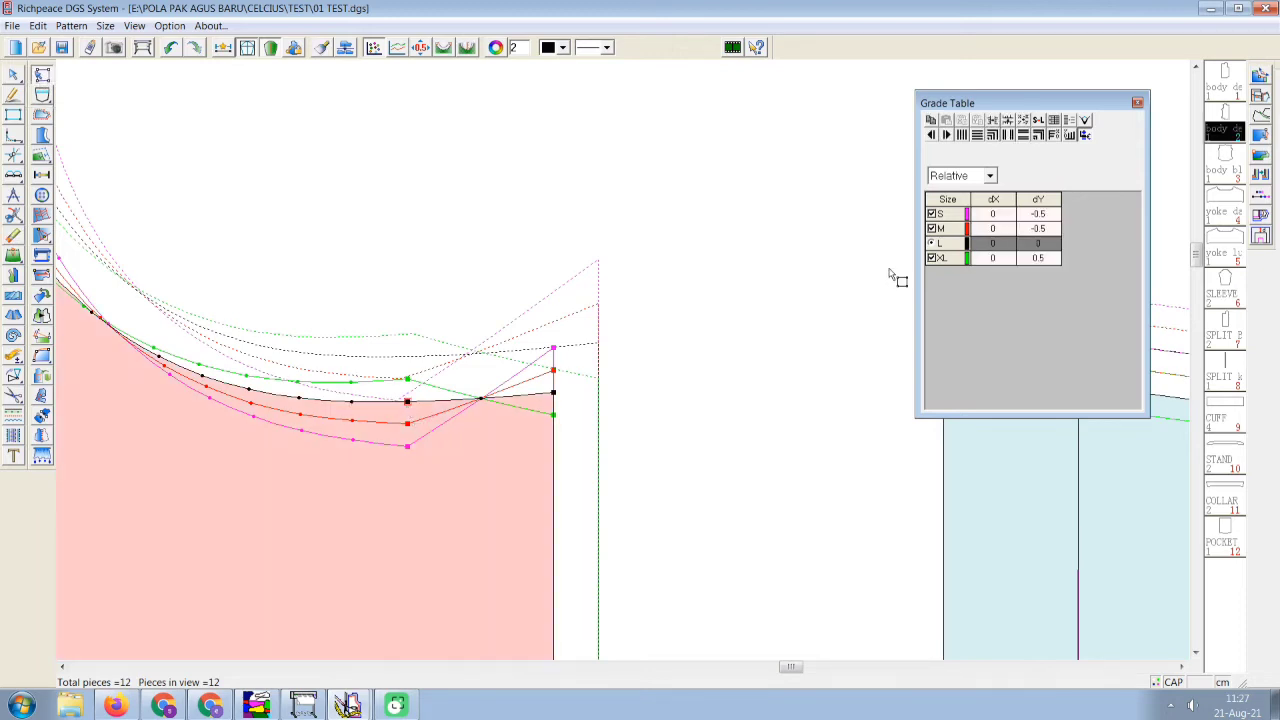
{"action": "left_click", "coordinate": [1007, 121]}
{"action": "left_click", "coordinate": [752, 282]}
{"action": "scroll", "coordinate": [650, 376], "scroll_direction": "down", "scroll_amount": 3}
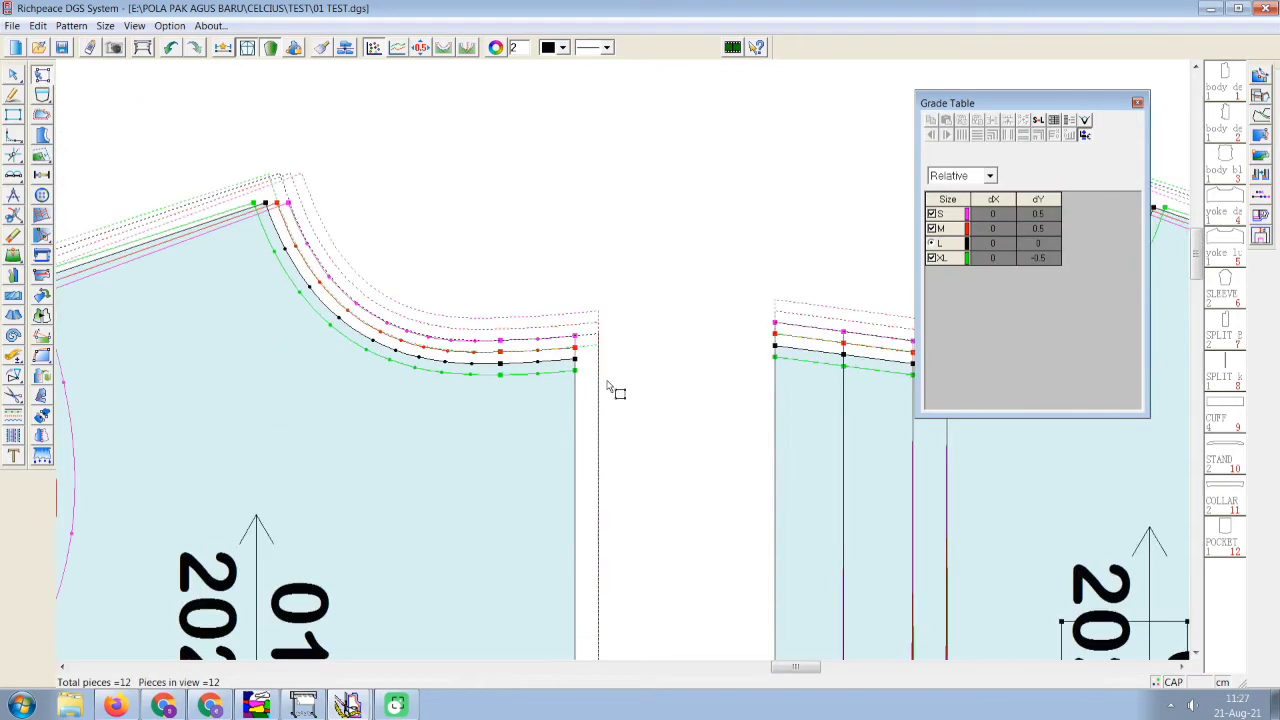
With only base size L displayed, draw a vertical placket line about 64 cm long from body depan kanan's neckline point to its hem.
{"action": "scroll", "coordinate": [607, 385], "scroll_direction": "down", "scroll_amount": 2}
{"action": "scroll", "coordinate": [625, 385], "scroll_direction": "up", "scroll_amount": 1}
{"action": "scroll", "coordinate": [646, 423], "scroll_direction": "down", "scroll_amount": 1}
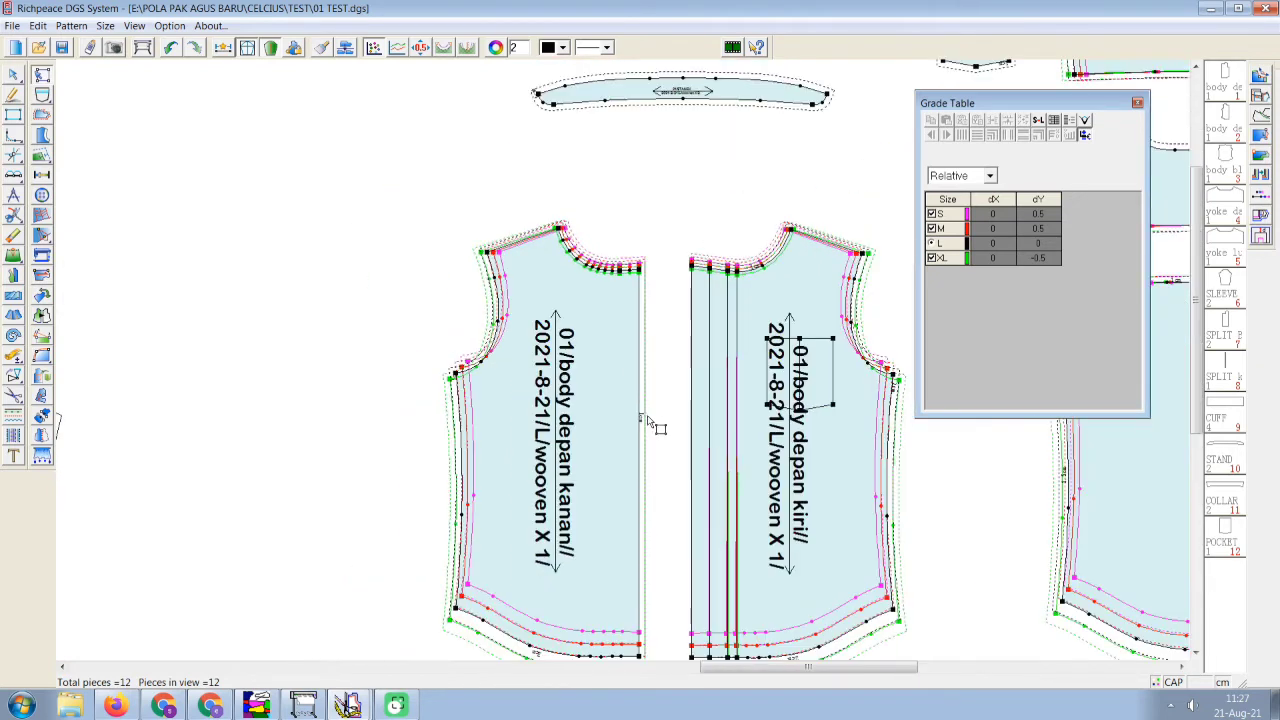
{"action": "scroll", "coordinate": [643, 472], "scroll_direction": "up", "scroll_amount": 4}
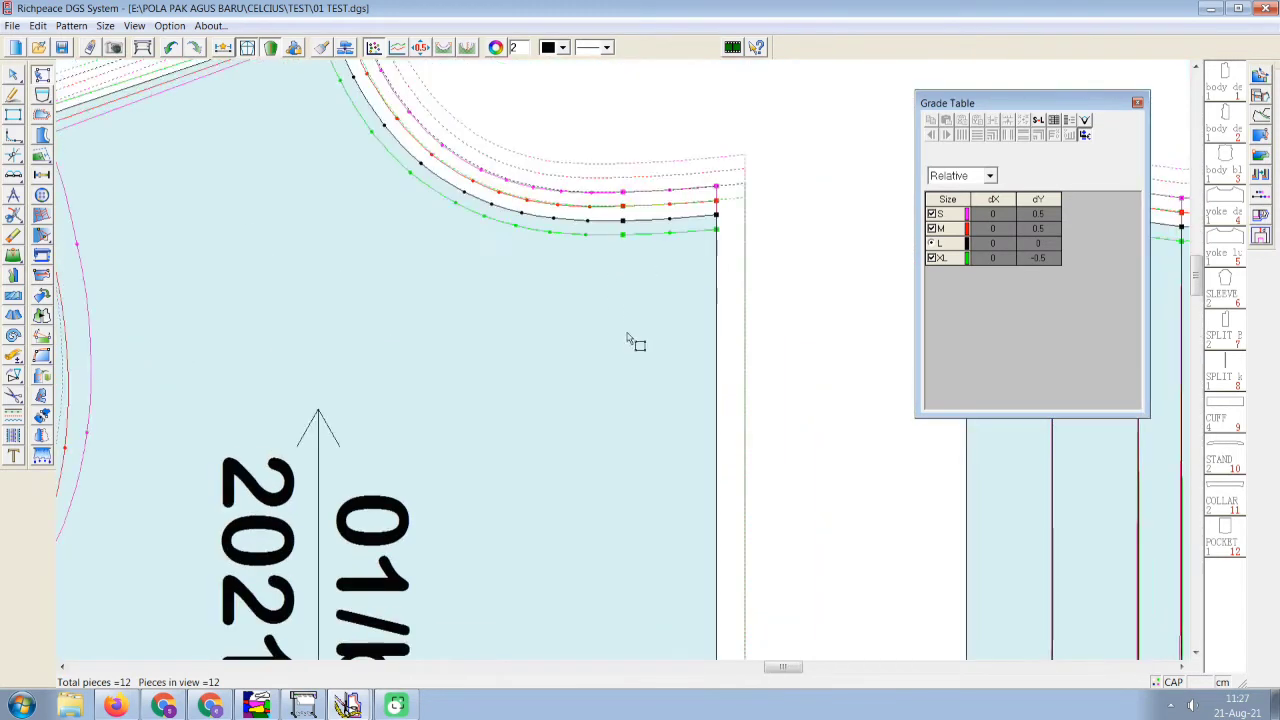
{"action": "scroll", "coordinate": [629, 334], "scroll_direction": "down", "scroll_amount": 1}
{"action": "right_click", "coordinate": [631, 331]}
{"action": "left_click", "coordinate": [656, 332]}
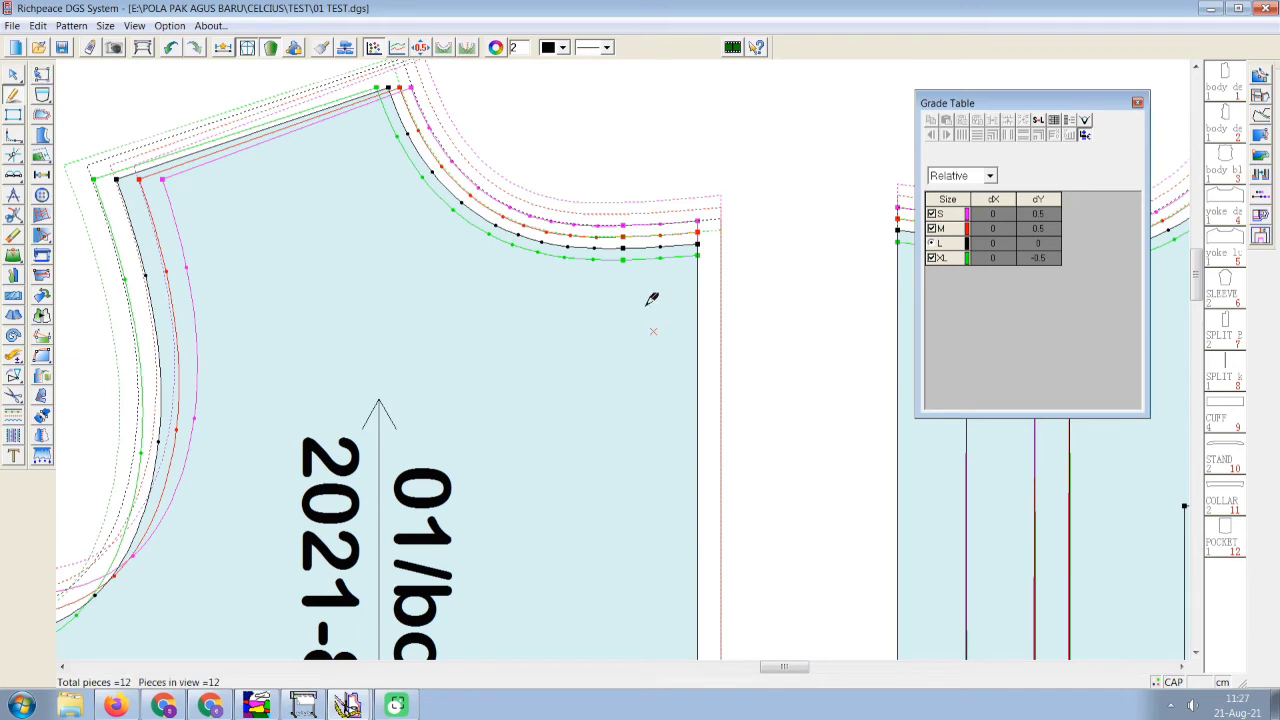
{"action": "scroll", "coordinate": [651, 299], "scroll_direction": "up", "scroll_amount": 1}
{"action": "scroll", "coordinate": [605, 340], "scroll_direction": "down", "scroll_amount": 3}
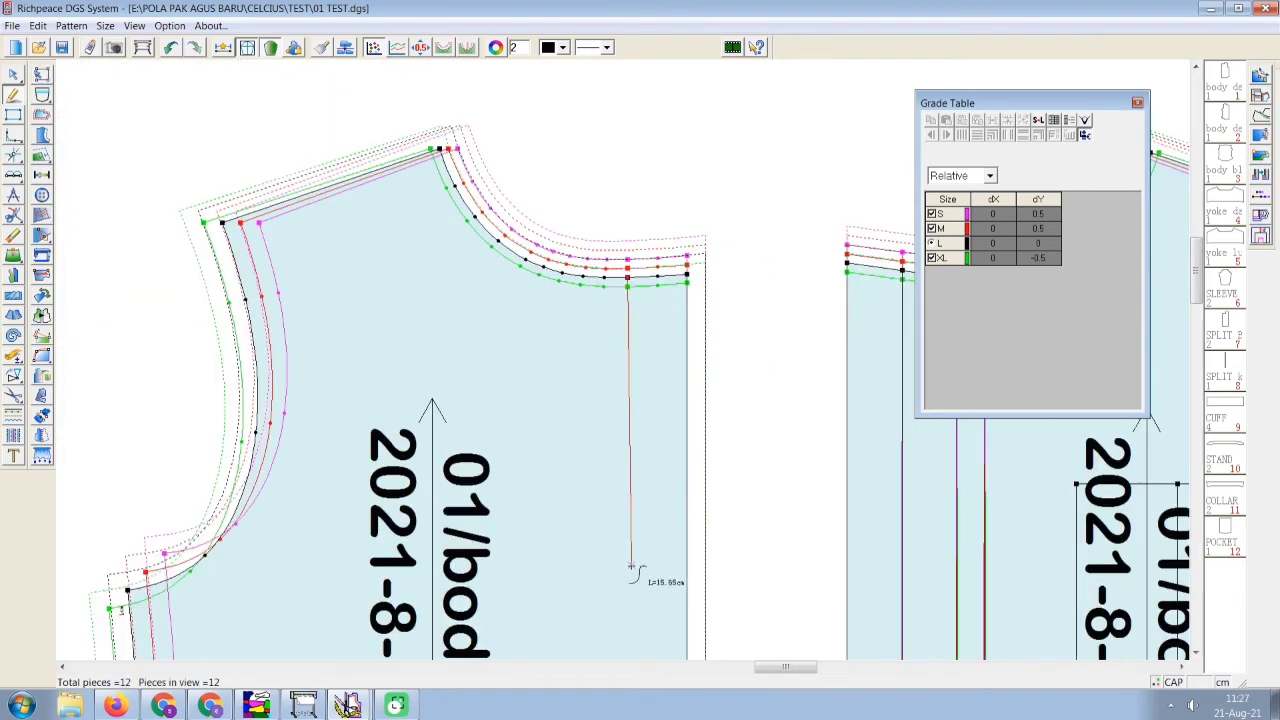
{"action": "scroll", "coordinate": [621, 648], "scroll_direction": "down", "scroll_amount": 2}
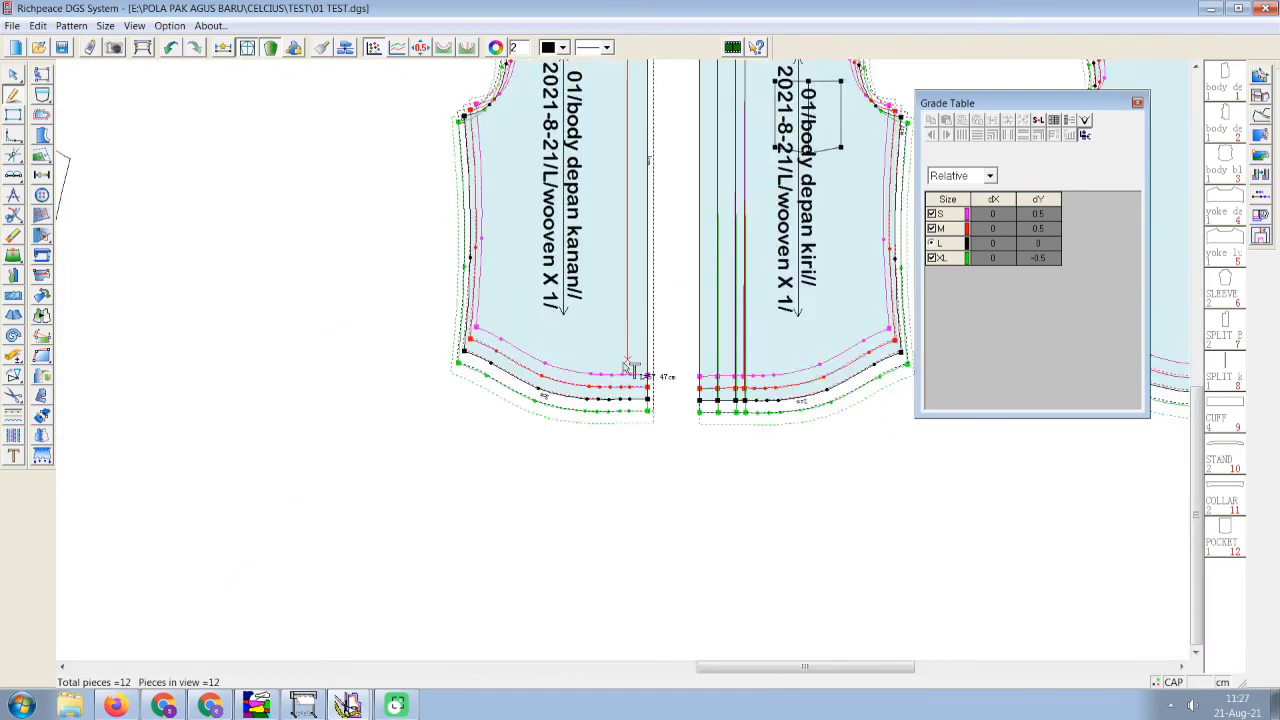
{"action": "scroll", "coordinate": [627, 388], "scroll_direction": "up", "scroll_amount": 2}
{"action": "scroll", "coordinate": [632, 393], "scroll_direction": "up", "scroll_amount": 1}
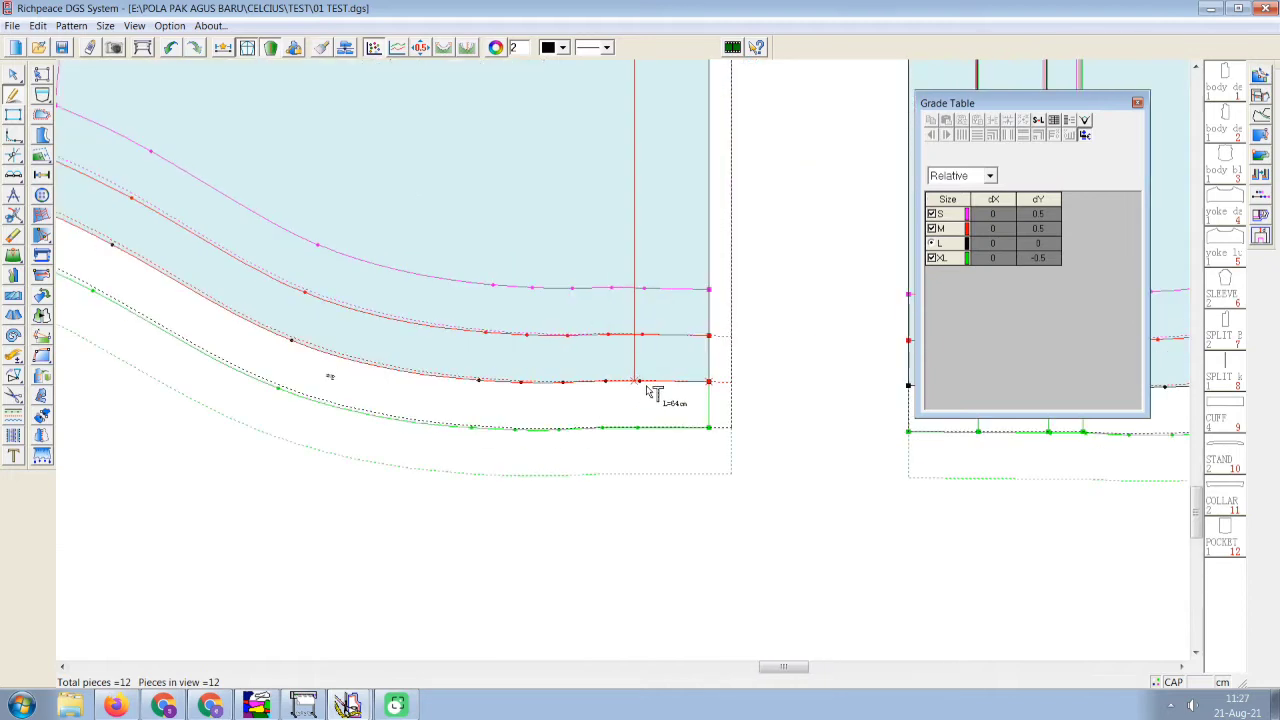
{"action": "key", "text": "F4"}
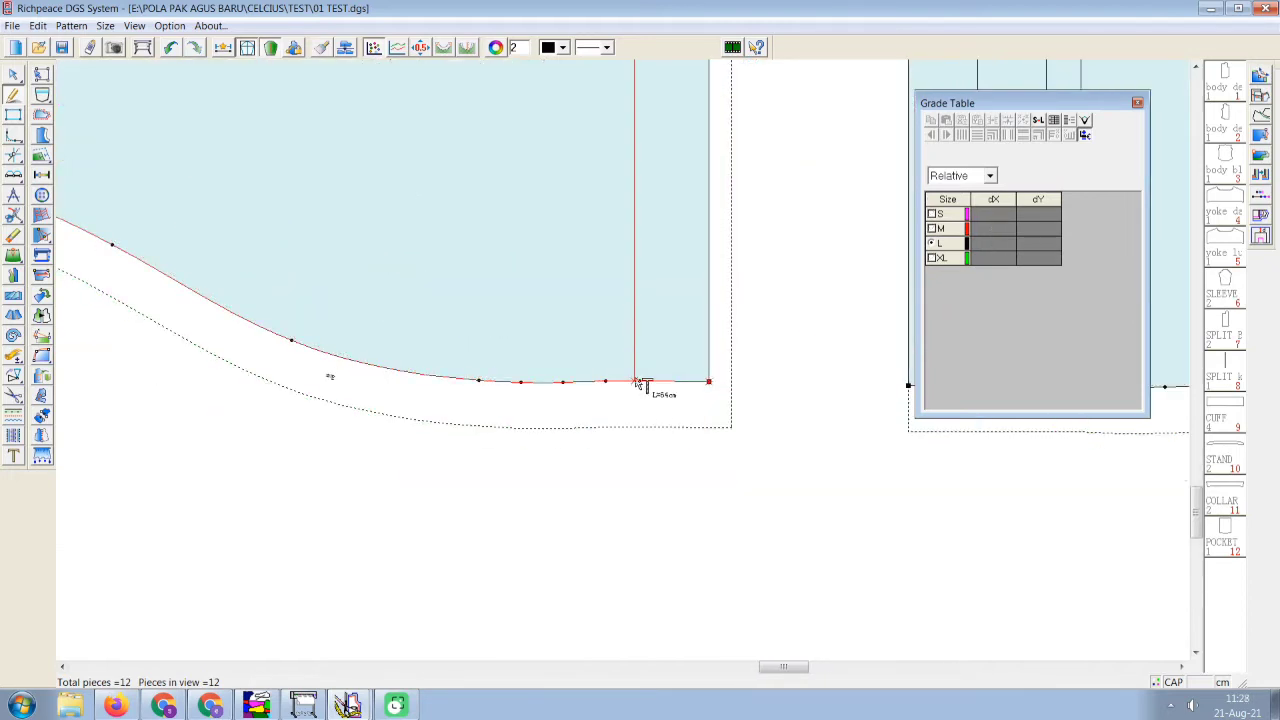
{"action": "scroll", "coordinate": [637, 322], "scroll_direction": "down", "scroll_amount": 3}
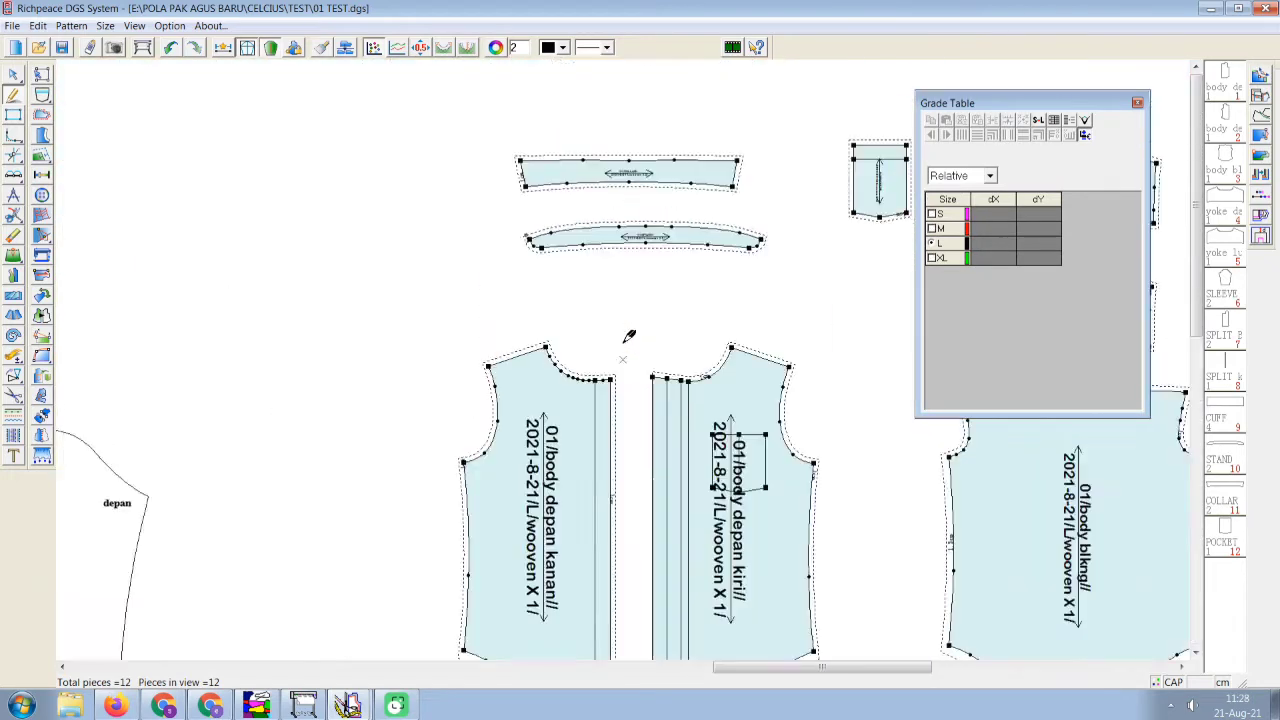
Add a parallel line on the armhole side of body depan kanan's vertical placket line.
{"action": "scroll", "coordinate": [583, 399], "scroll_direction": "up", "scroll_amount": 3}
{"action": "scroll", "coordinate": [583, 399], "scroll_direction": "up", "scroll_amount": 3}
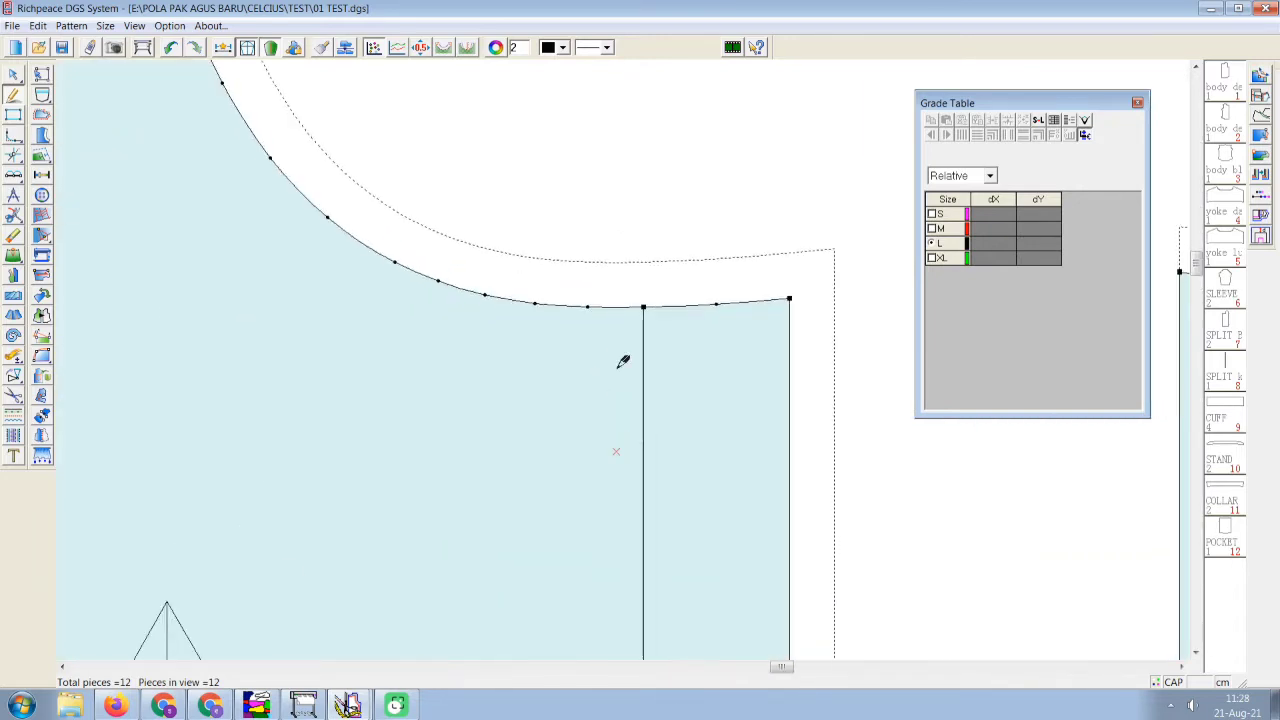
{"action": "scroll", "coordinate": [624, 358], "scroll_direction": "down", "scroll_amount": 3}
{"action": "scroll", "coordinate": [628, 352], "scroll_direction": "up", "scroll_amount": 1}
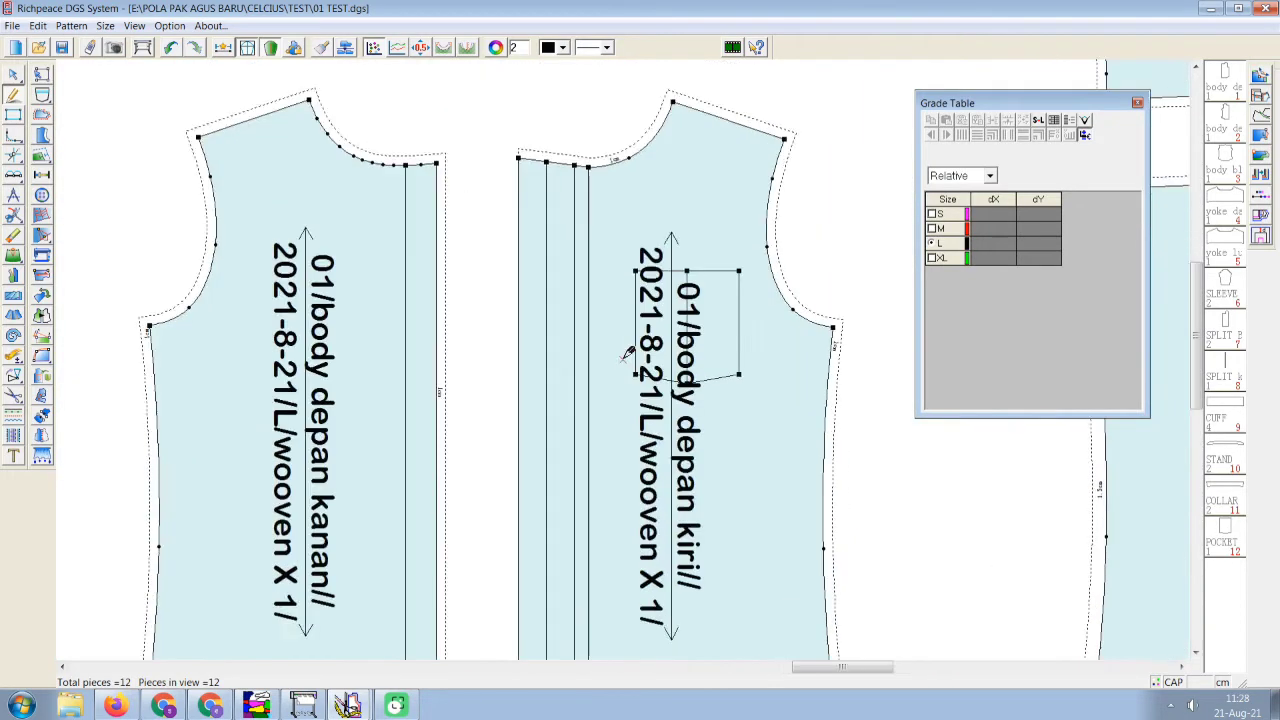
{"action": "scroll", "coordinate": [628, 352], "scroll_direction": "down", "scroll_amount": 2}
{"action": "scroll", "coordinate": [608, 351], "scroll_direction": "up", "scroll_amount": 4}
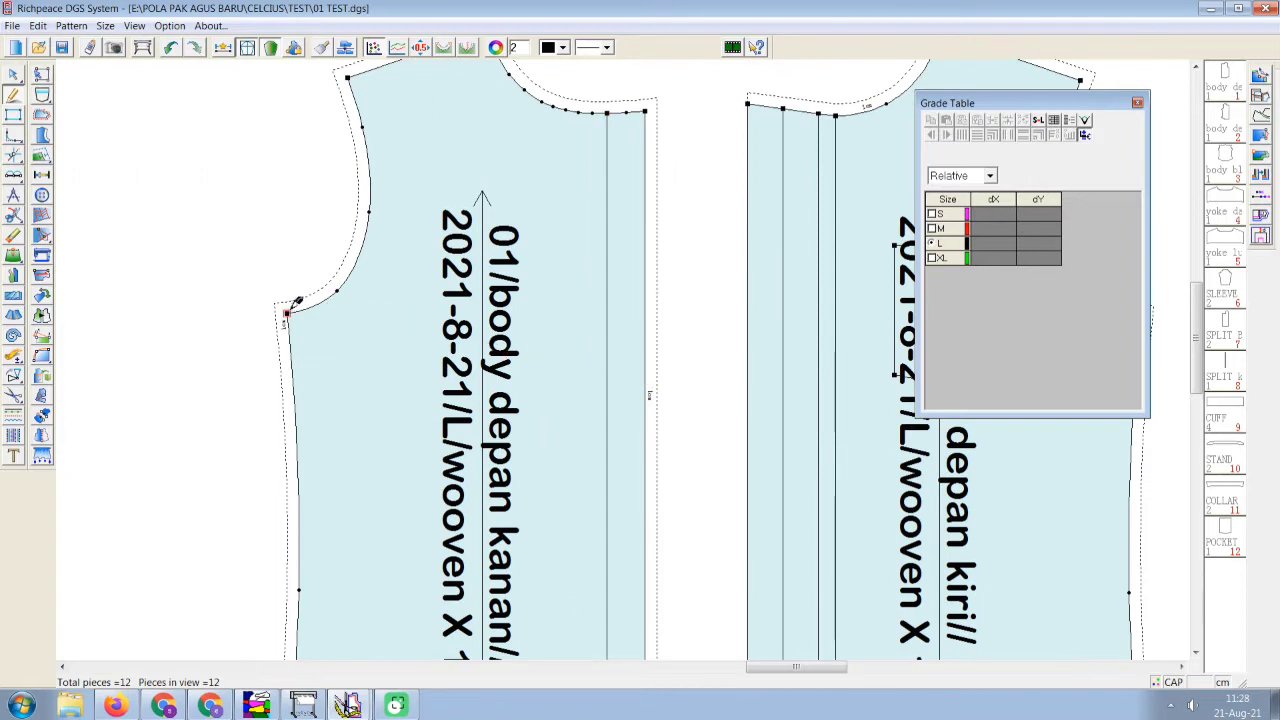
{"action": "left_click", "coordinate": [596, 352]}
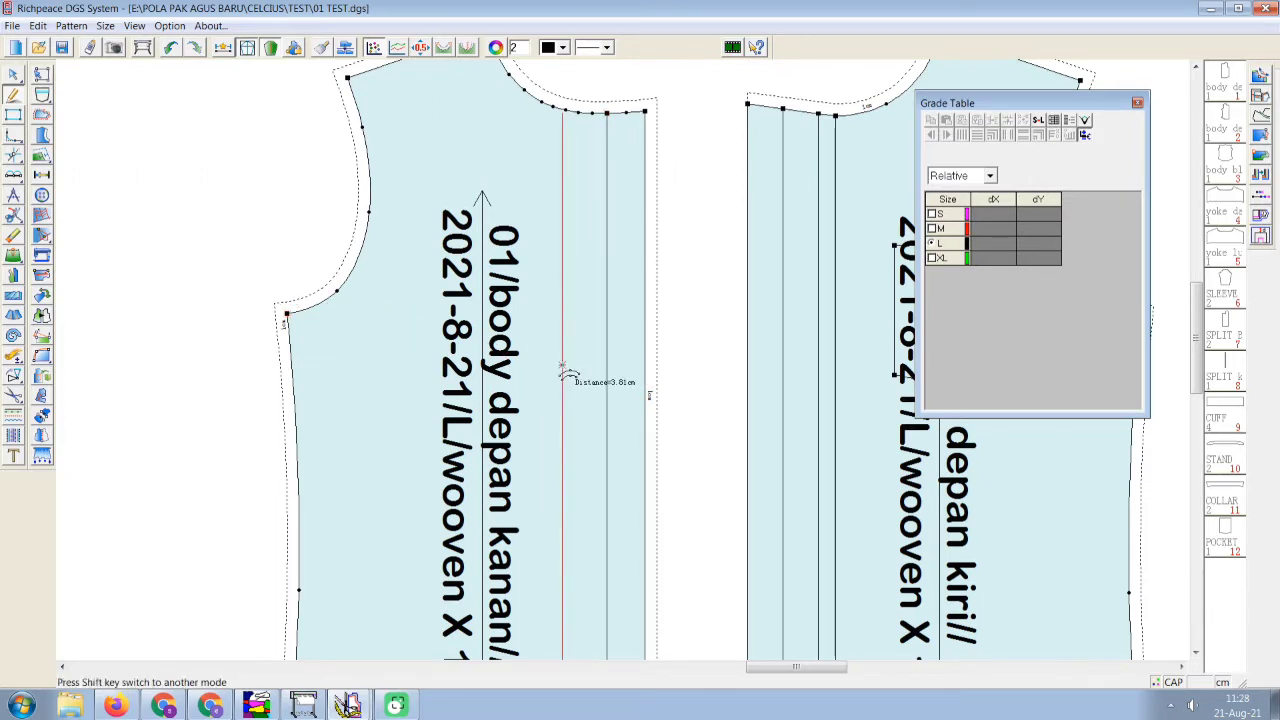
{"action": "left_click", "coordinate": [567, 366]}
{"action": "type", "text": ".25"}
{"action": "left_click", "coordinate": [610, 530]}
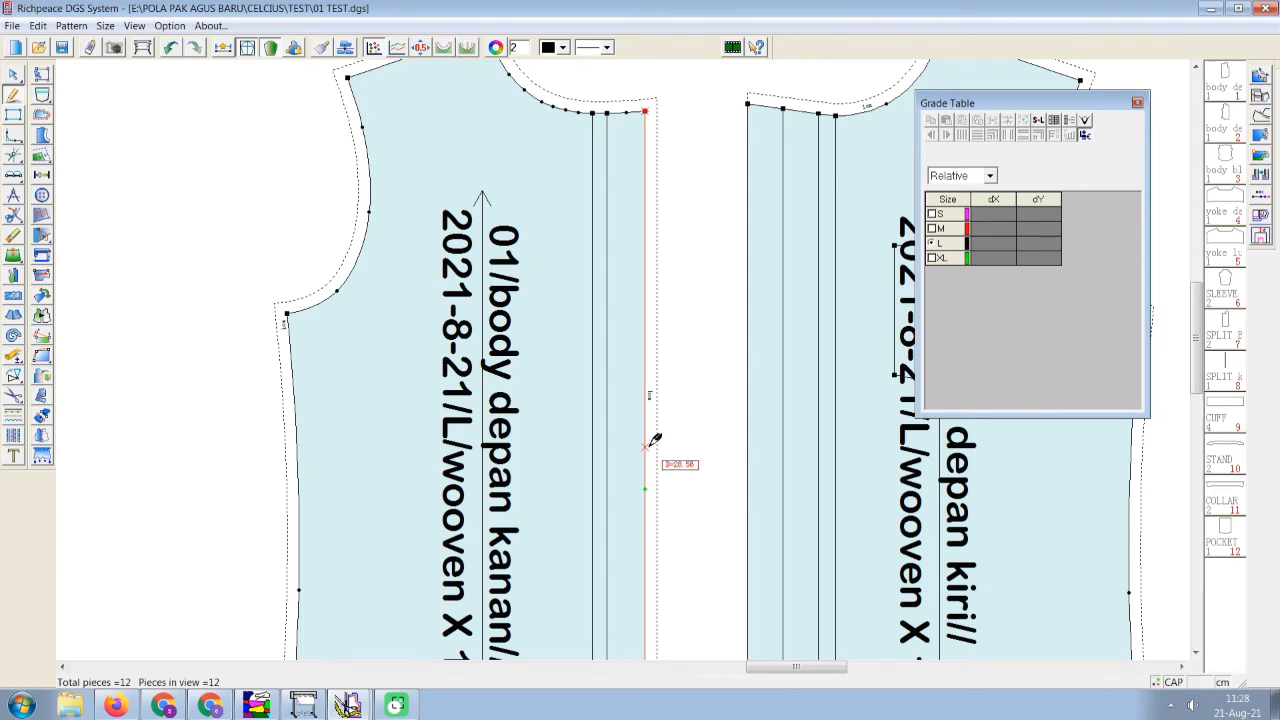
Redisplay all graded sizes and compare the necklines and placket lines of body depan kanan and body depan kiri.
{"action": "scroll", "coordinate": [700, 410], "scroll_direction": "down", "scroll_amount": 3}
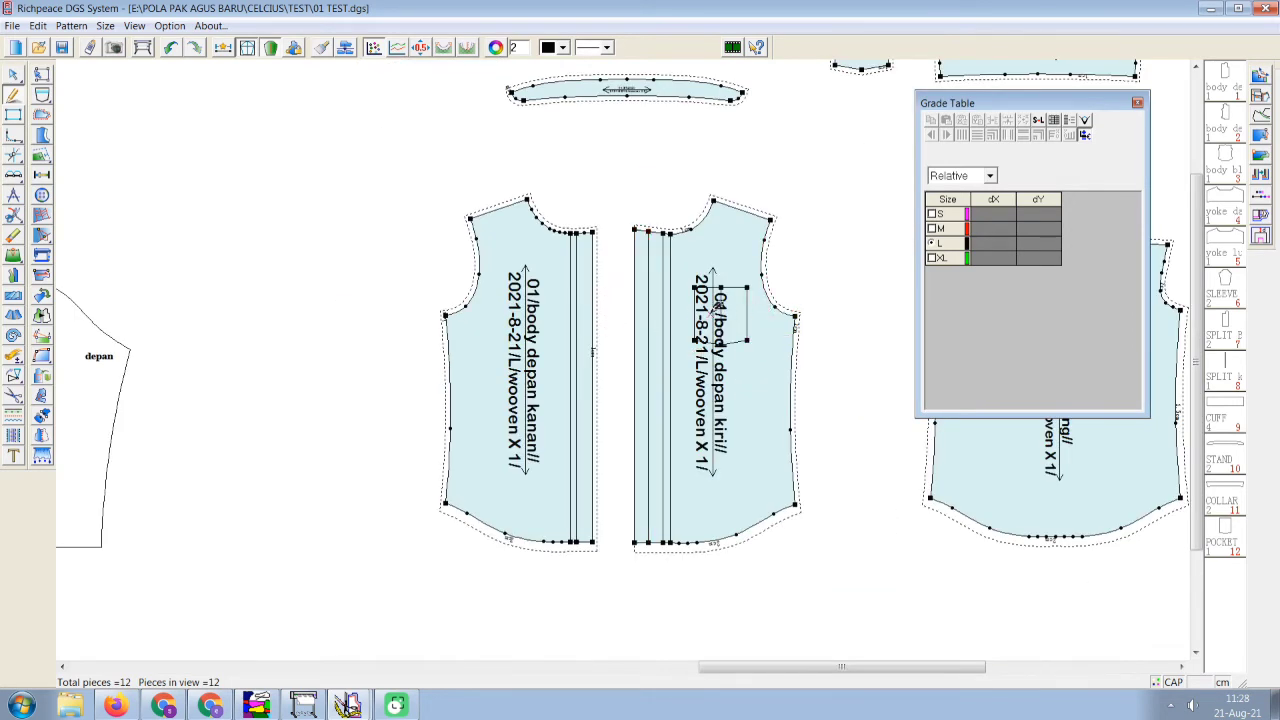
{"action": "key", "text": "F4"}
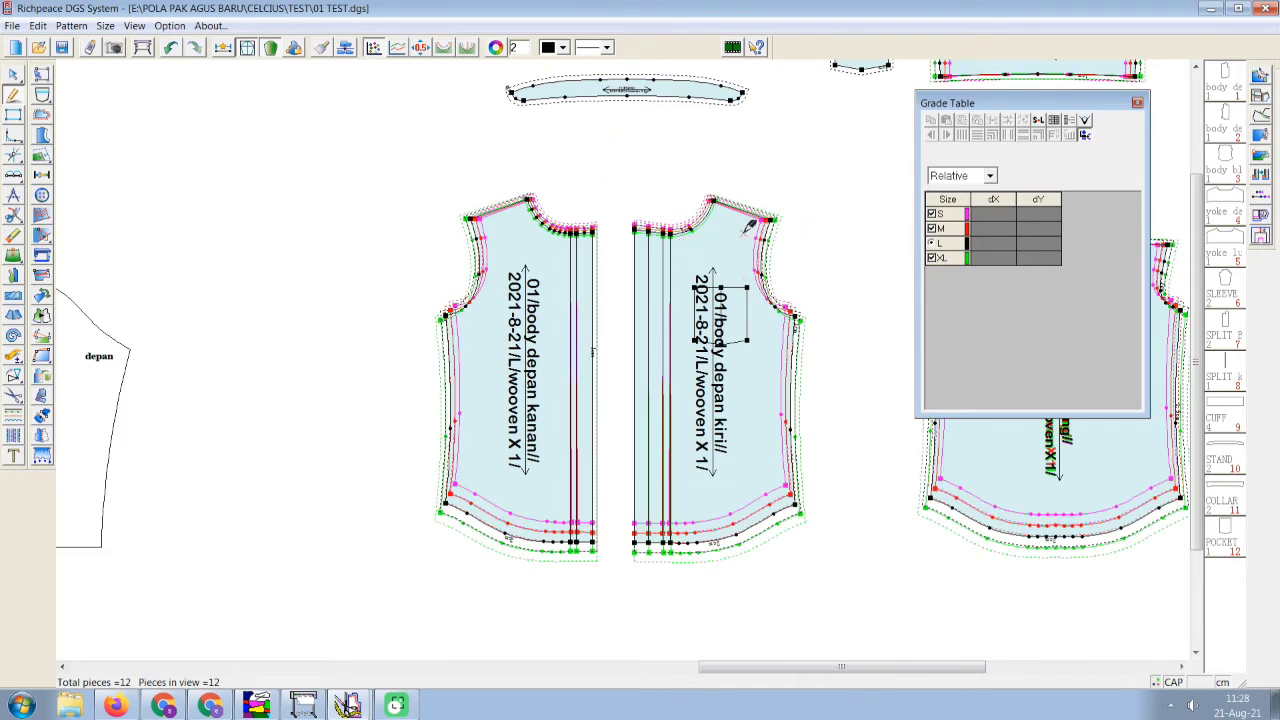
{"action": "scroll", "coordinate": [748, 226], "scroll_direction": "up", "scroll_amount": 3}
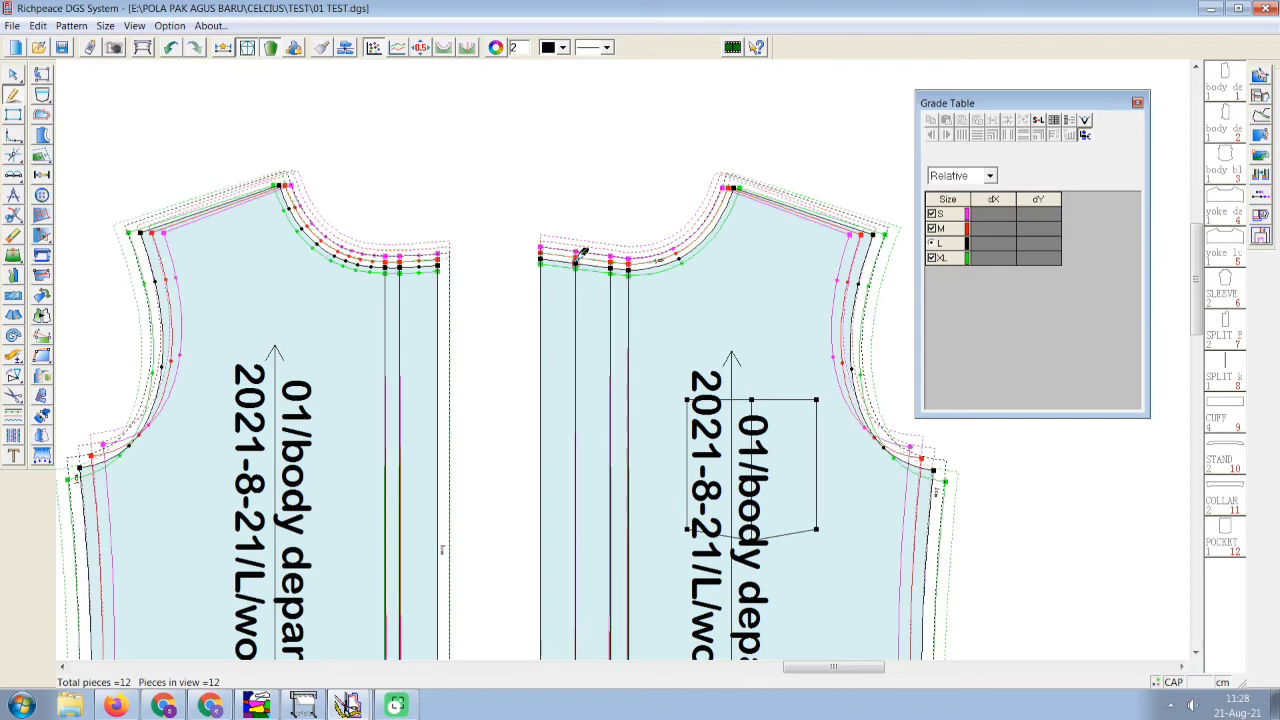
{"action": "key", "text": "F4"}
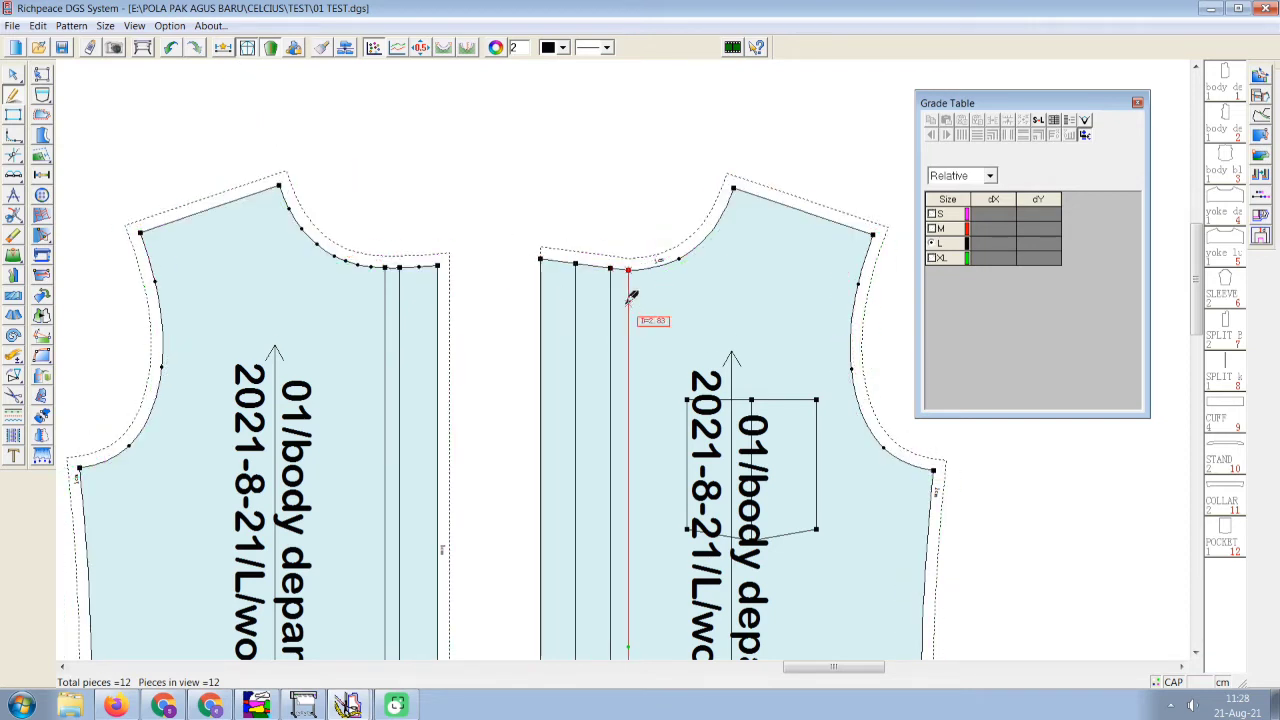
{"action": "scroll", "coordinate": [623, 340], "scroll_direction": "down", "scroll_amount": 3}
{"action": "key", "text": "ctrl+a"}
{"action": "scroll", "coordinate": [757, 440], "scroll_direction": "down", "scroll_amount": 3}
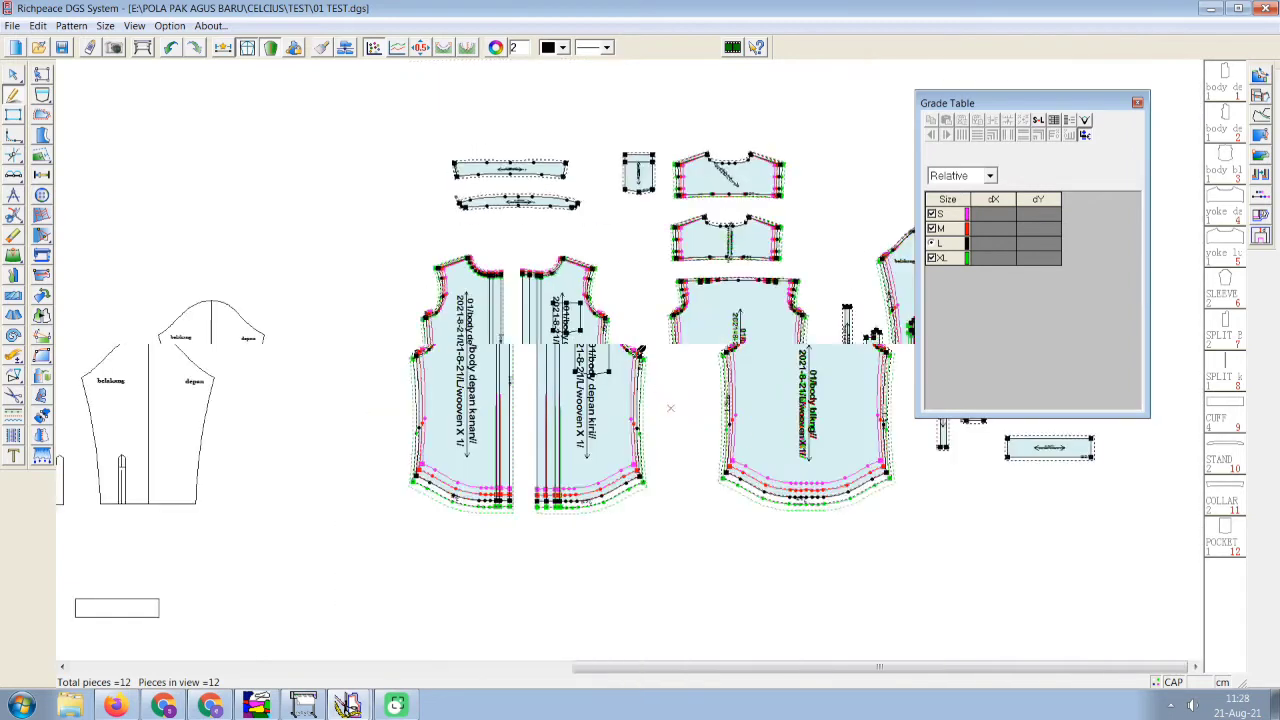
Grade the right-end points of the STAND piece evenly in width, with a dX of -0.5 for size S.
{"action": "scroll", "coordinate": [623, 347], "scroll_direction": "up", "scroll_amount": 3}
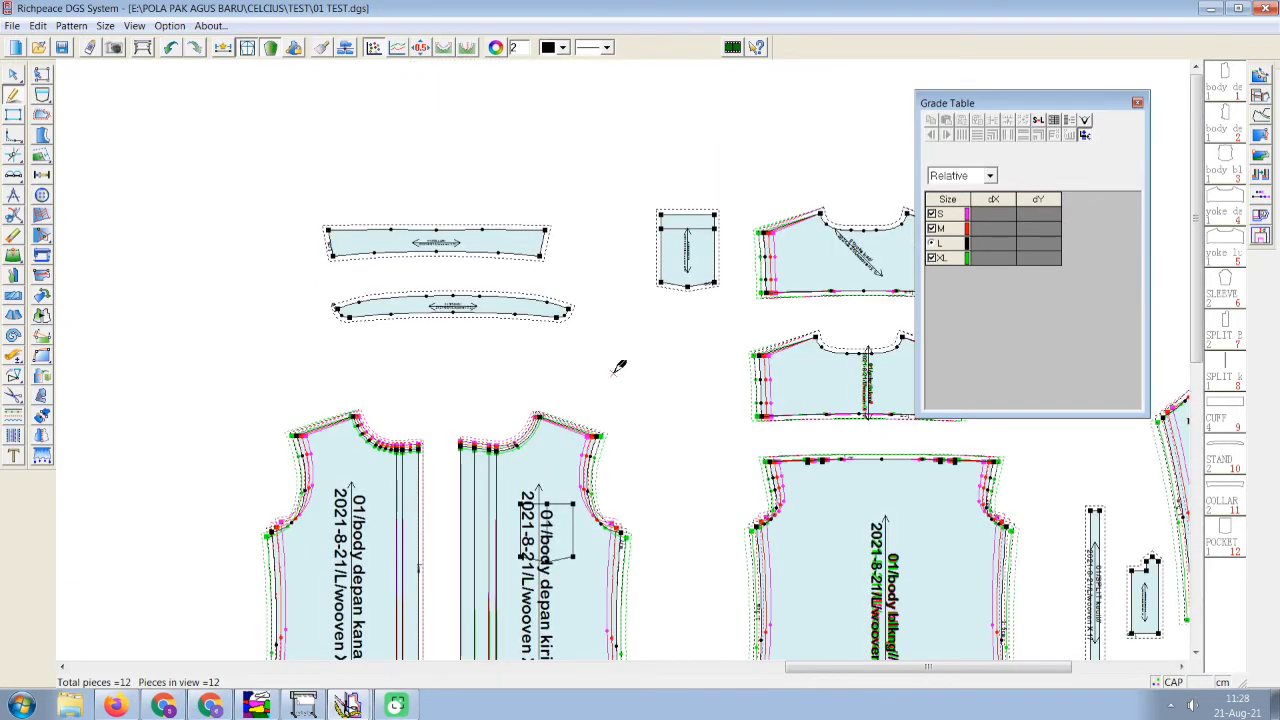
{"action": "scroll", "coordinate": [620, 367], "scroll_direction": "up", "scroll_amount": 1}
{"action": "scroll", "coordinate": [618, 366], "scroll_direction": "up", "scroll_amount": 1}
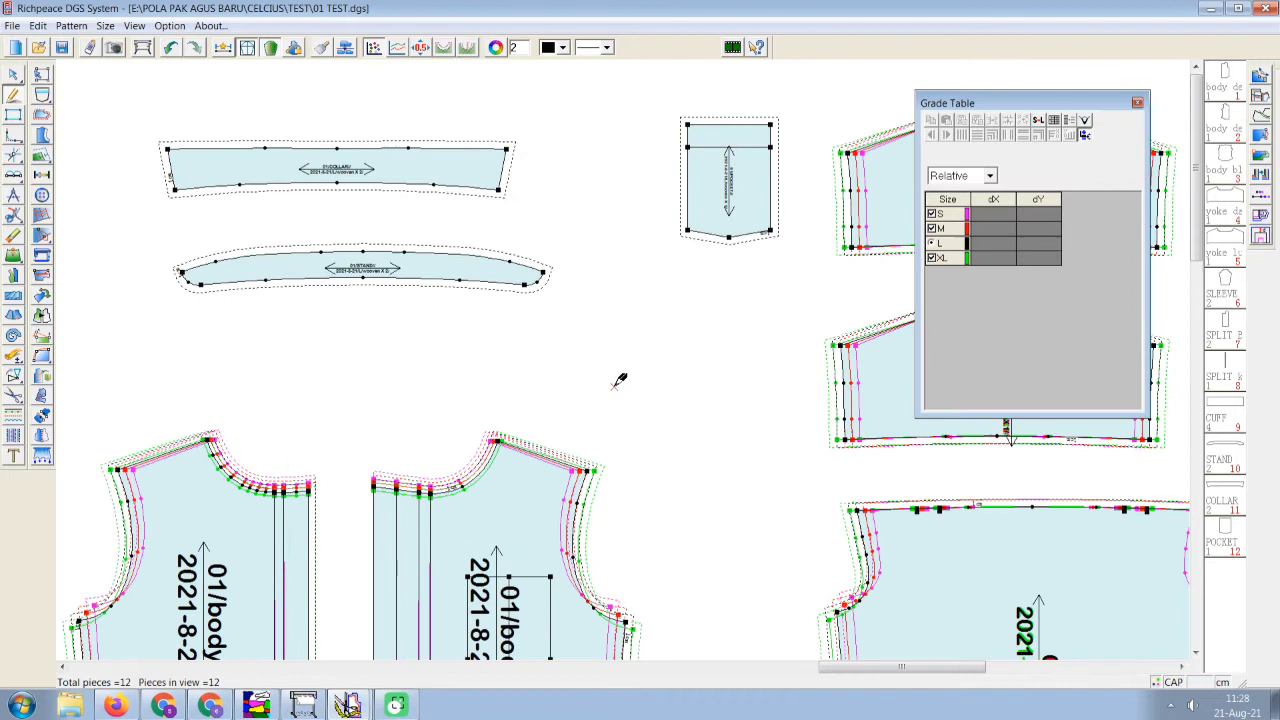
{"action": "scroll", "coordinate": [617, 370], "scroll_direction": "down", "scroll_amount": 1}
{"action": "scroll", "coordinate": [622, 362], "scroll_direction": "up", "scroll_amount": 2}
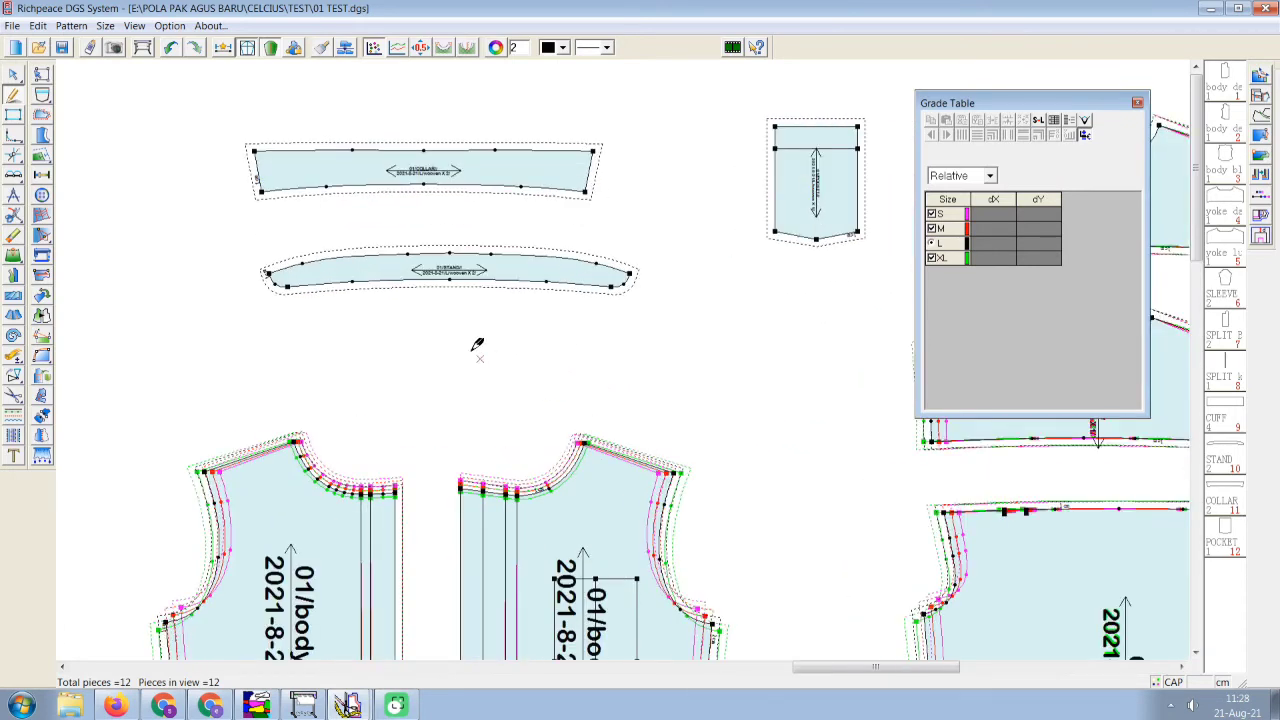
{"action": "left_click", "coordinate": [42, 74]}
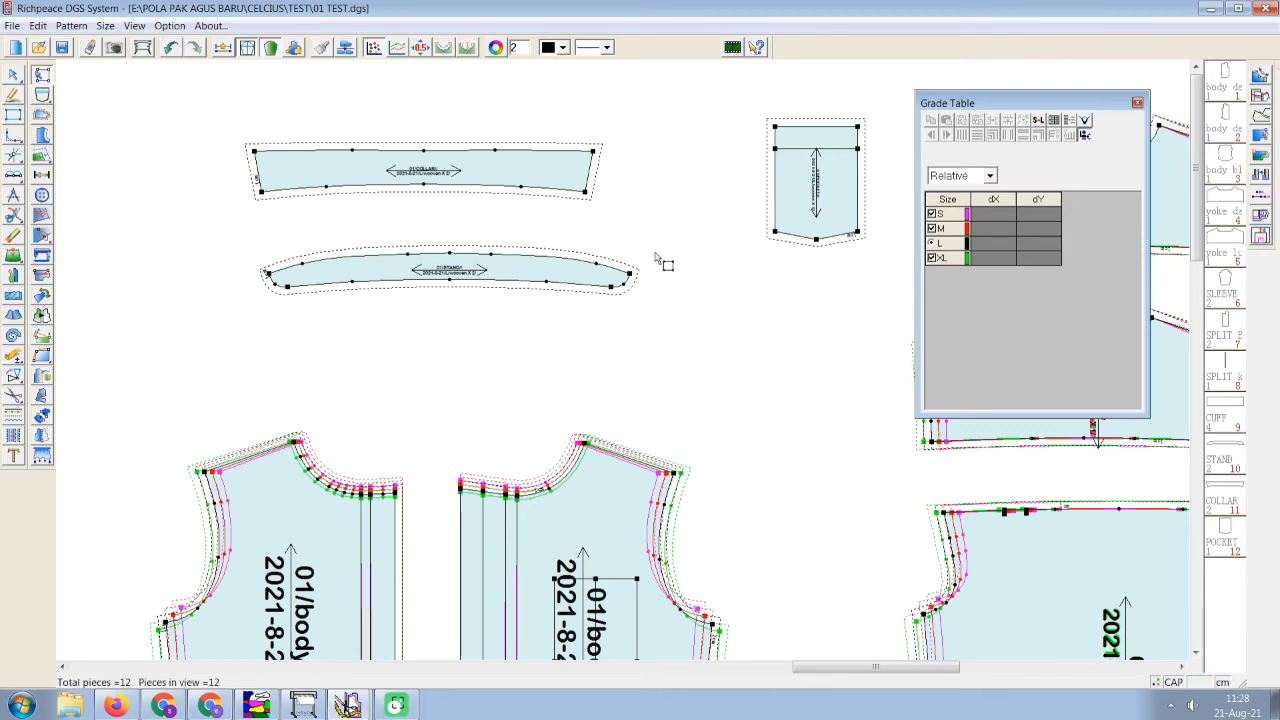
{"action": "left_click_drag", "start_coordinate": [655, 252], "coordinate": [599, 297]}
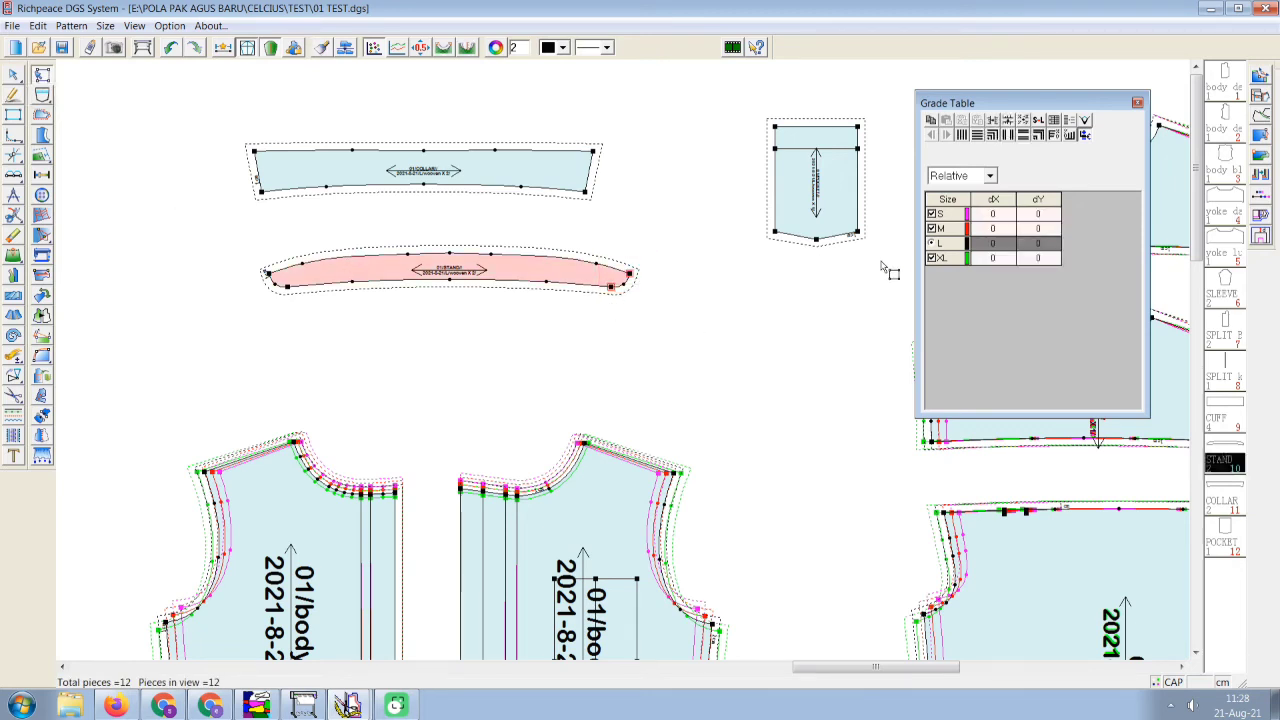
{"action": "left_click", "coordinate": [995, 214]}
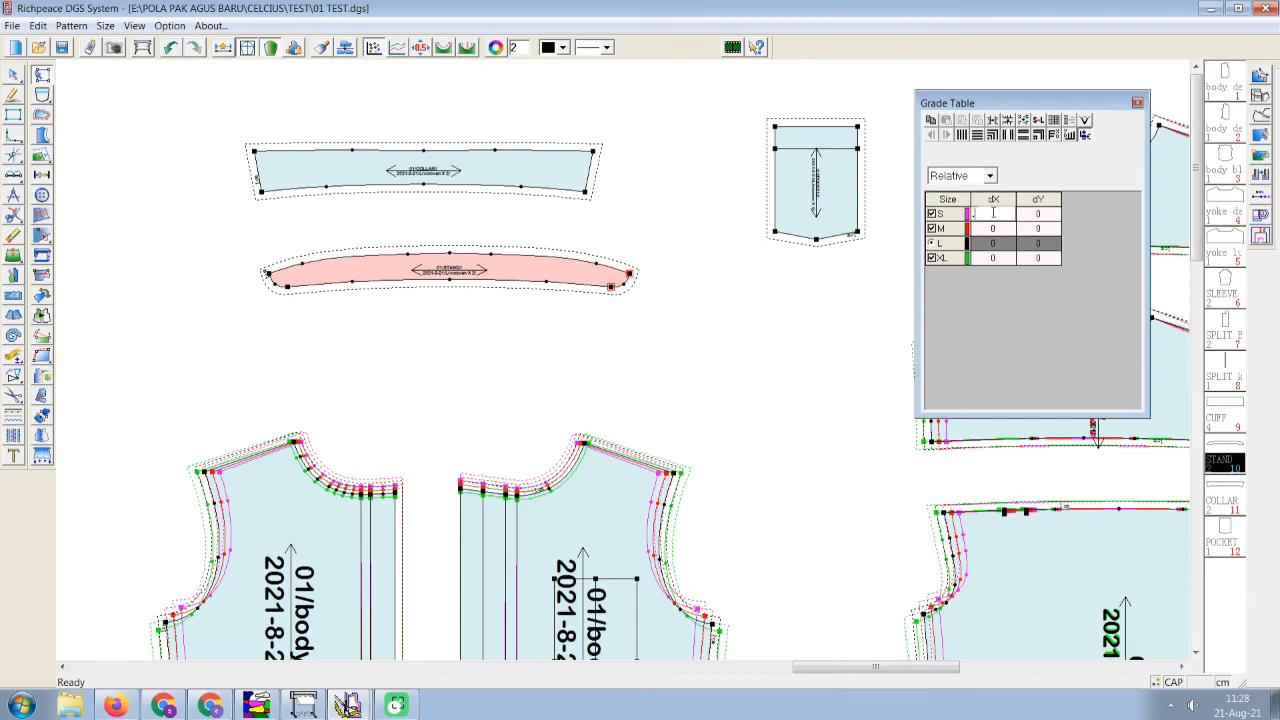
{"action": "type", "text": "-.5"}
{"action": "left_click", "coordinate": [962, 135]}
Grade the left-end points of the STAND piece evenly in width, with a dX of 0.5 for size S.
{"action": "left_click_drag", "start_coordinate": [240, 248], "coordinate": [295, 320]}
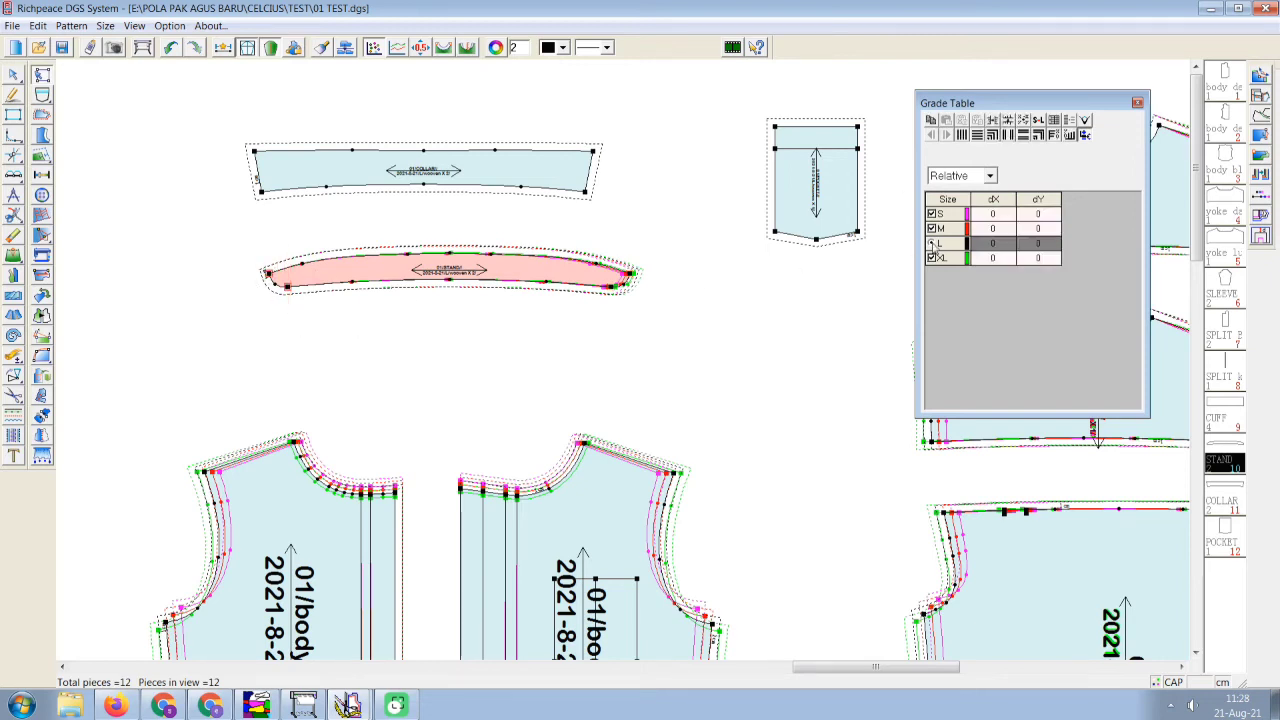
{"action": "left_click", "coordinate": [1003, 213]}
{"action": "type", "text": ".5"}
{"action": "key", "text": "Return"}
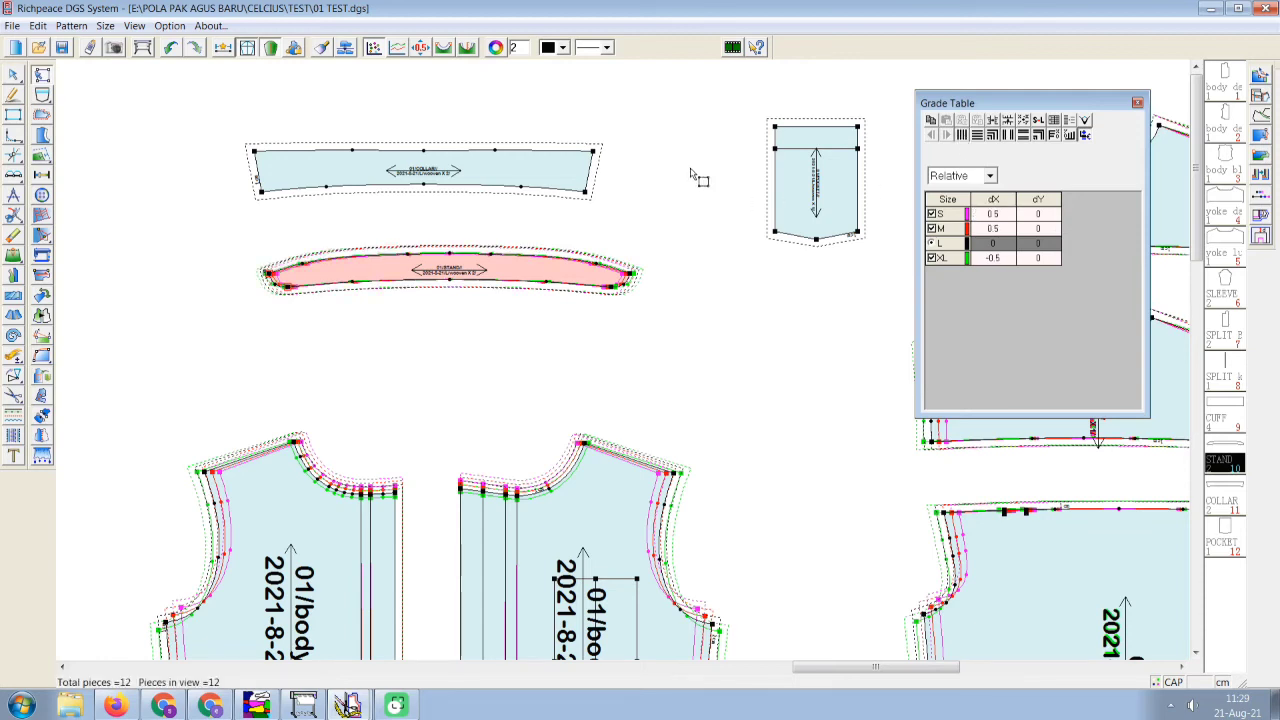
Grade the right-end points of the COLLAR piece evenly in width, with a dX of -0.5 for size S.
{"action": "left_click_drag", "start_coordinate": [626, 127], "coordinate": [572, 218]}
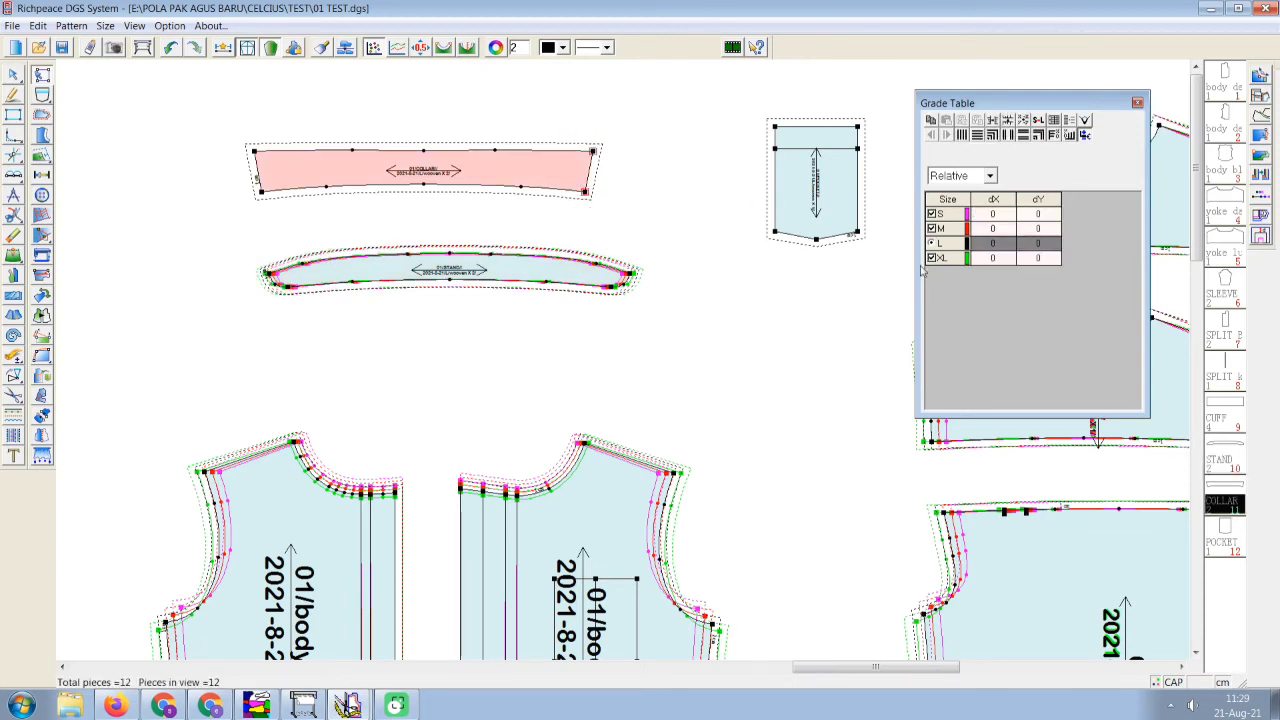
{"action": "left_click", "coordinate": [996, 213]}
{"action": "type", "text": "-.5"}
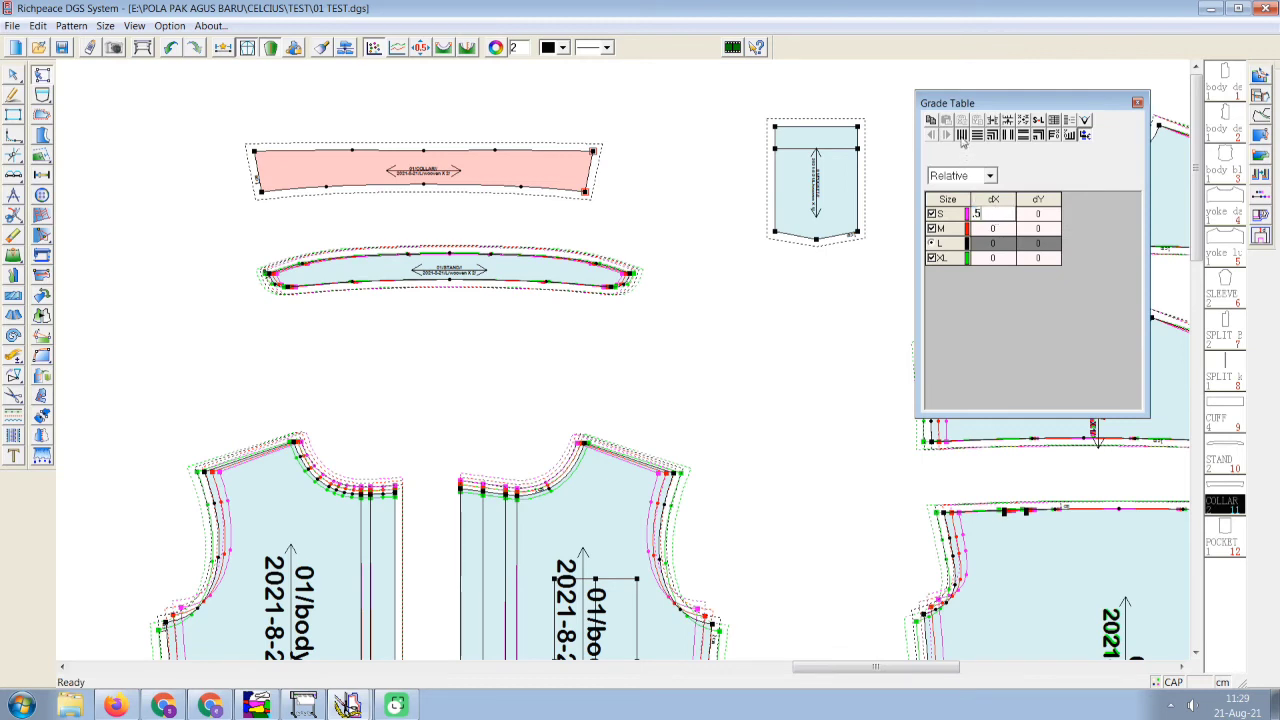
{"action": "key", "text": "Return"}
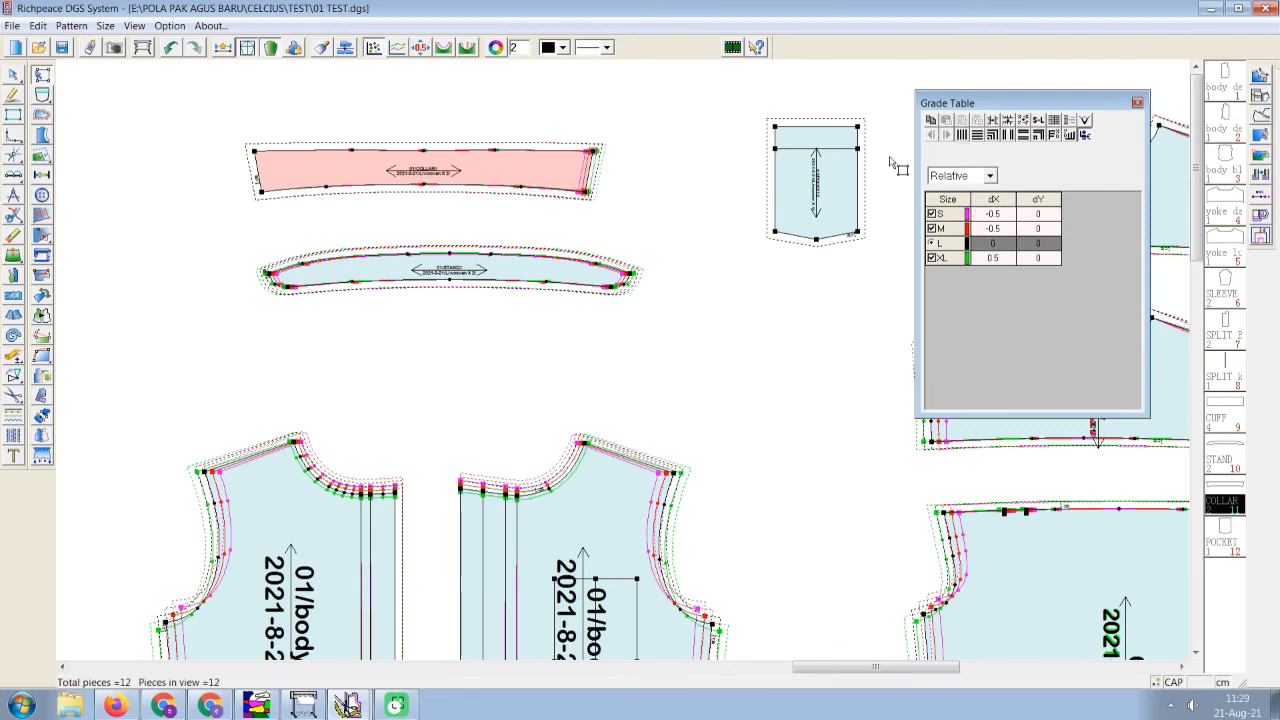
Grade the left-end points of the COLLAR piece evenly in width, with a dX of 0.5 for size S, and deselect the piece.
{"action": "left_click_drag", "start_coordinate": [225, 118], "coordinate": [267, 197]}
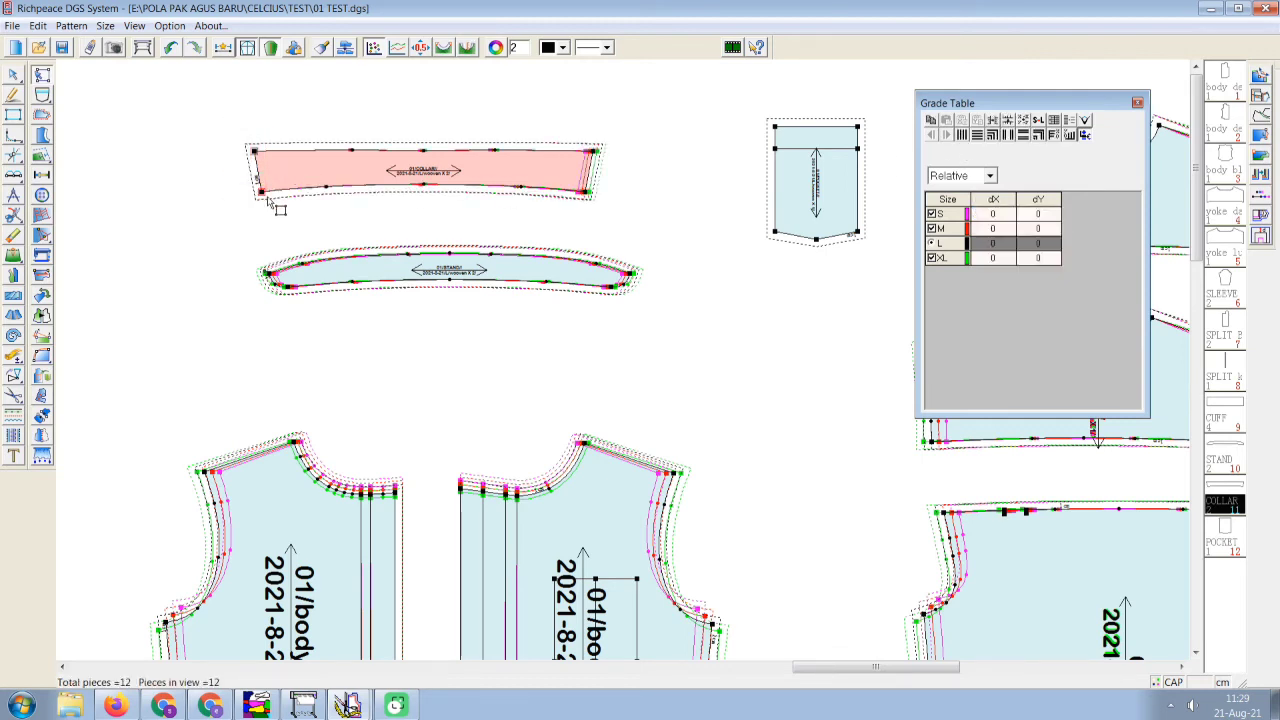
{"action": "left_click", "coordinate": [979, 214]}
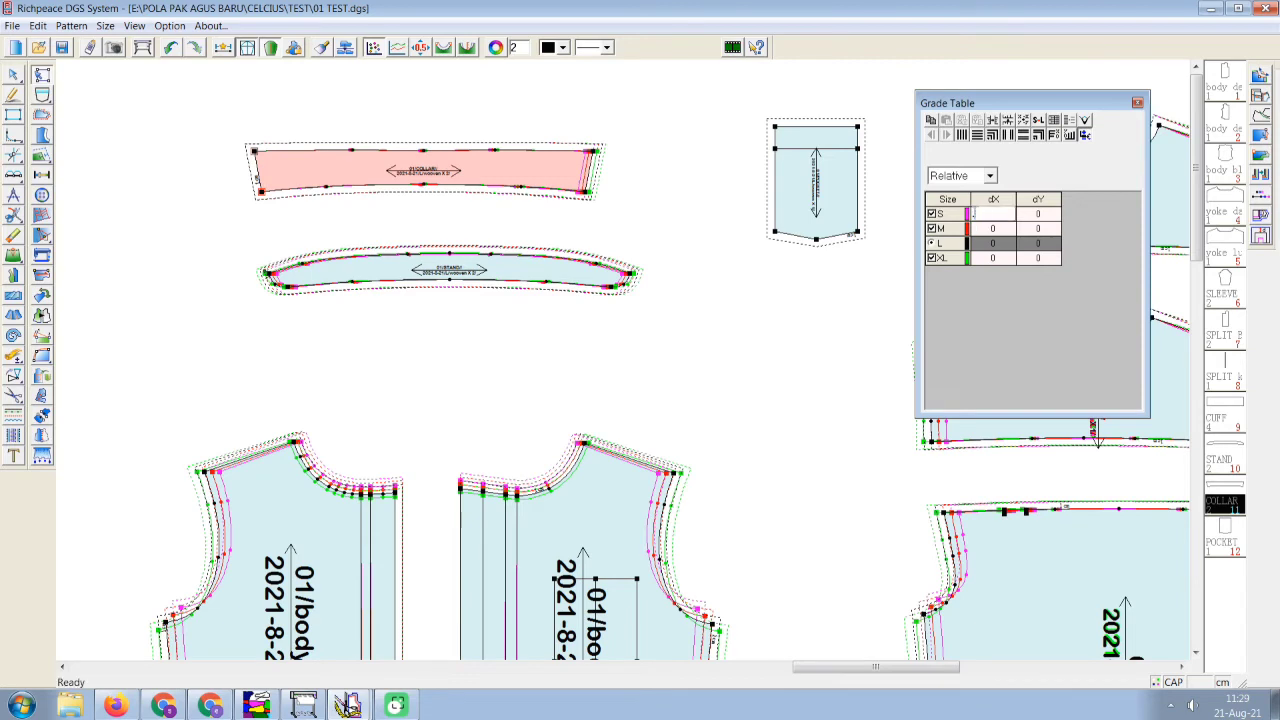
{"action": "key", "text": "Return"}
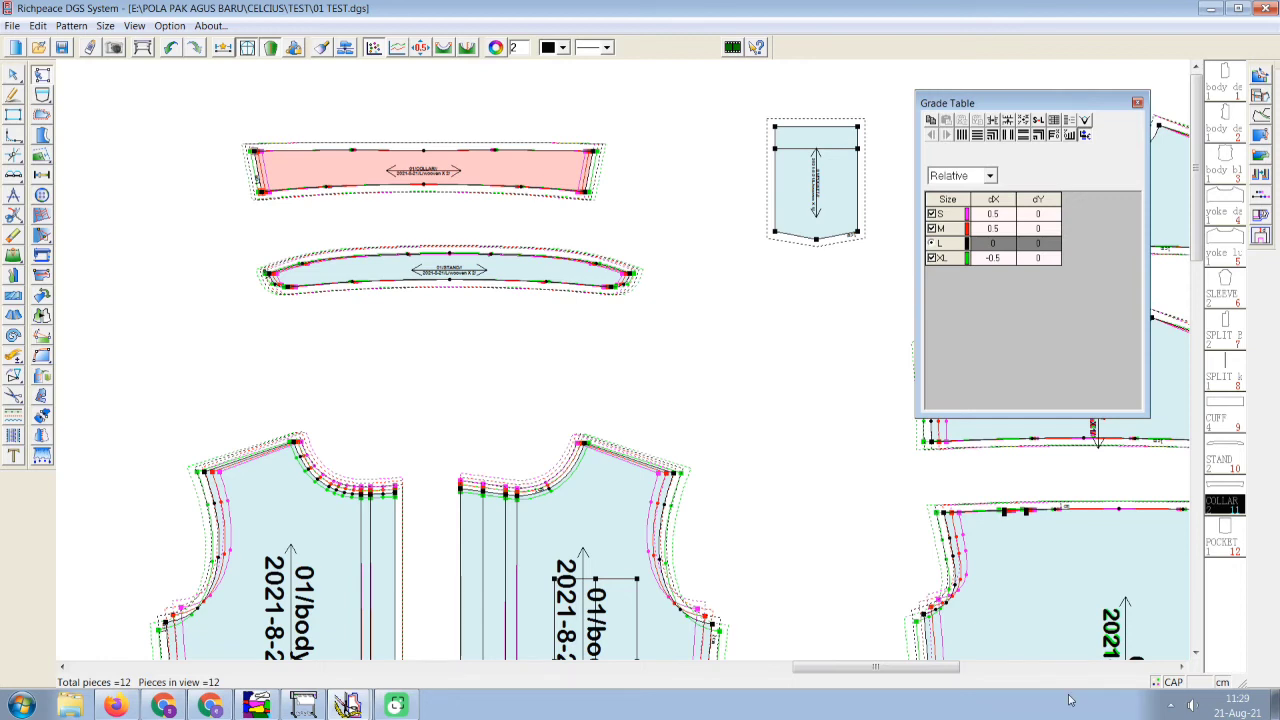
{"action": "left_click", "coordinate": [684, 392]}
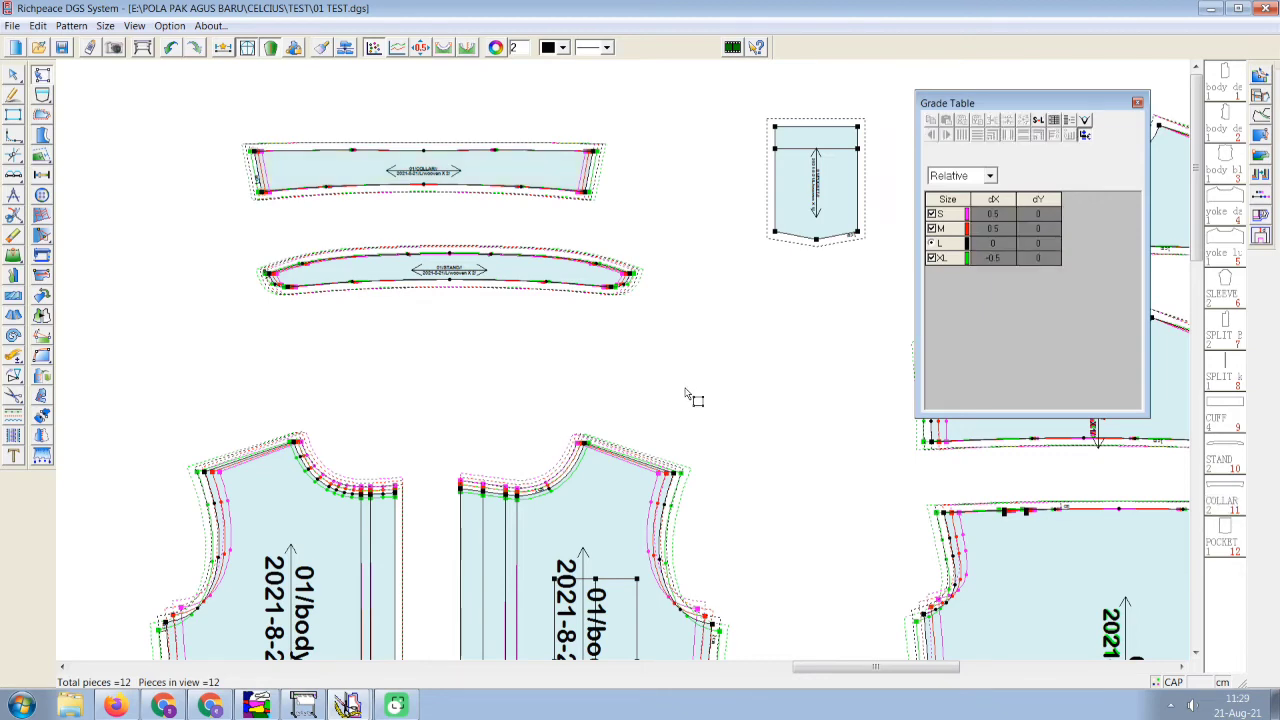
{"action": "scroll", "coordinate": [684, 392], "scroll_direction": "down", "scroll_amount": 2}
{"action": "scroll", "coordinate": [642, 350], "scroll_direction": "down", "scroll_amount": 3}
{"action": "scroll", "coordinate": [646, 346], "scroll_direction": "up", "scroll_amount": 3}
{"action": "scroll", "coordinate": [648, 352], "scroll_direction": "down", "scroll_amount": 3}
{"action": "scroll", "coordinate": [651, 370], "scroll_direction": "up", "scroll_amount": 2}
{"action": "scroll", "coordinate": [655, 374], "scroll_direction": "up", "scroll_amount": 4}
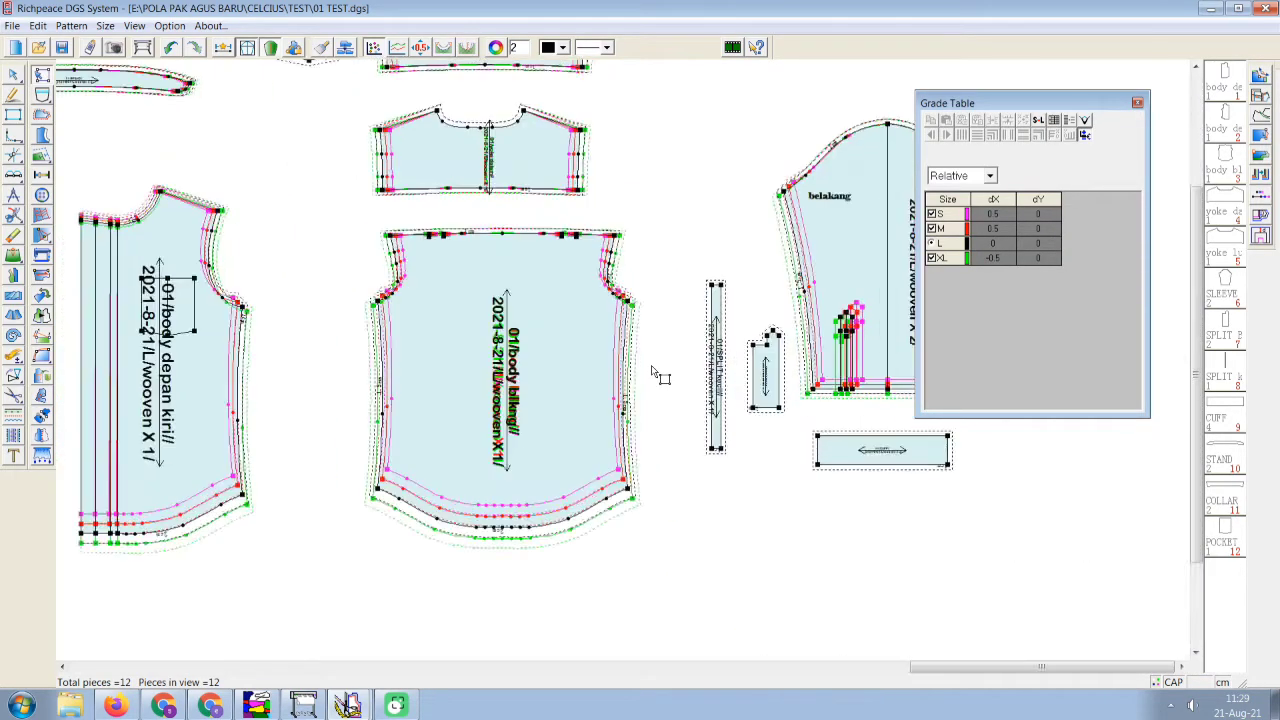
{"action": "scroll", "coordinate": [610, 355], "scroll_direction": "up", "scroll_amount": 1}
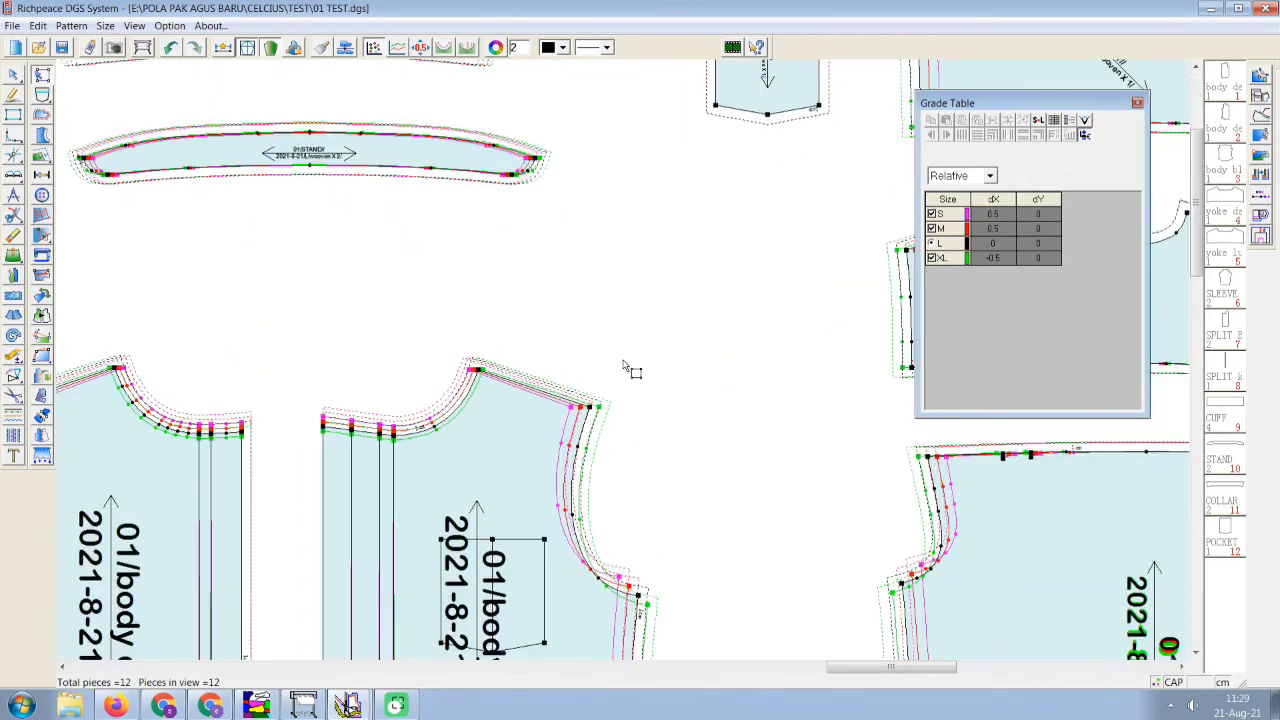
Measure the necklines of the body depan kiri and body depan kanan pieces across the sizes with Compare Length.
{"action": "left_click", "coordinate": [13, 355]}
{"action": "left_click", "coordinate": [448, 415]}
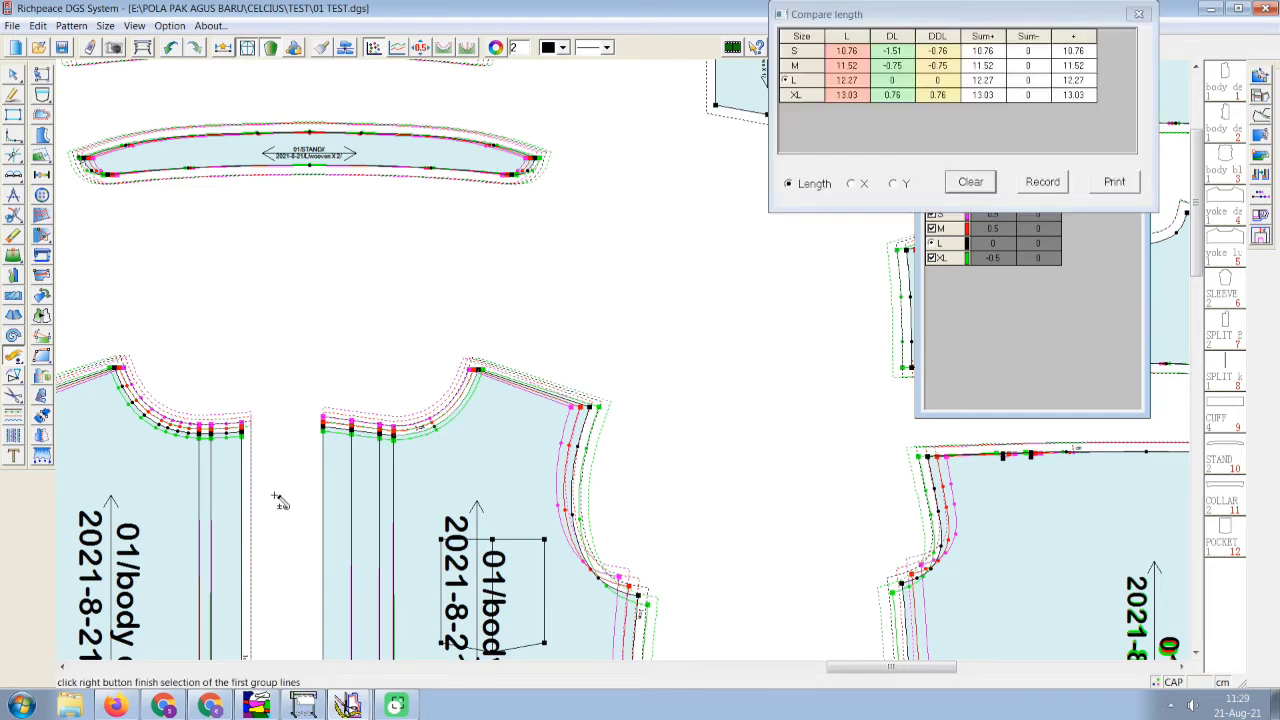
{"action": "scroll", "coordinate": [176, 440], "scroll_direction": "up", "scroll_amount": 2}
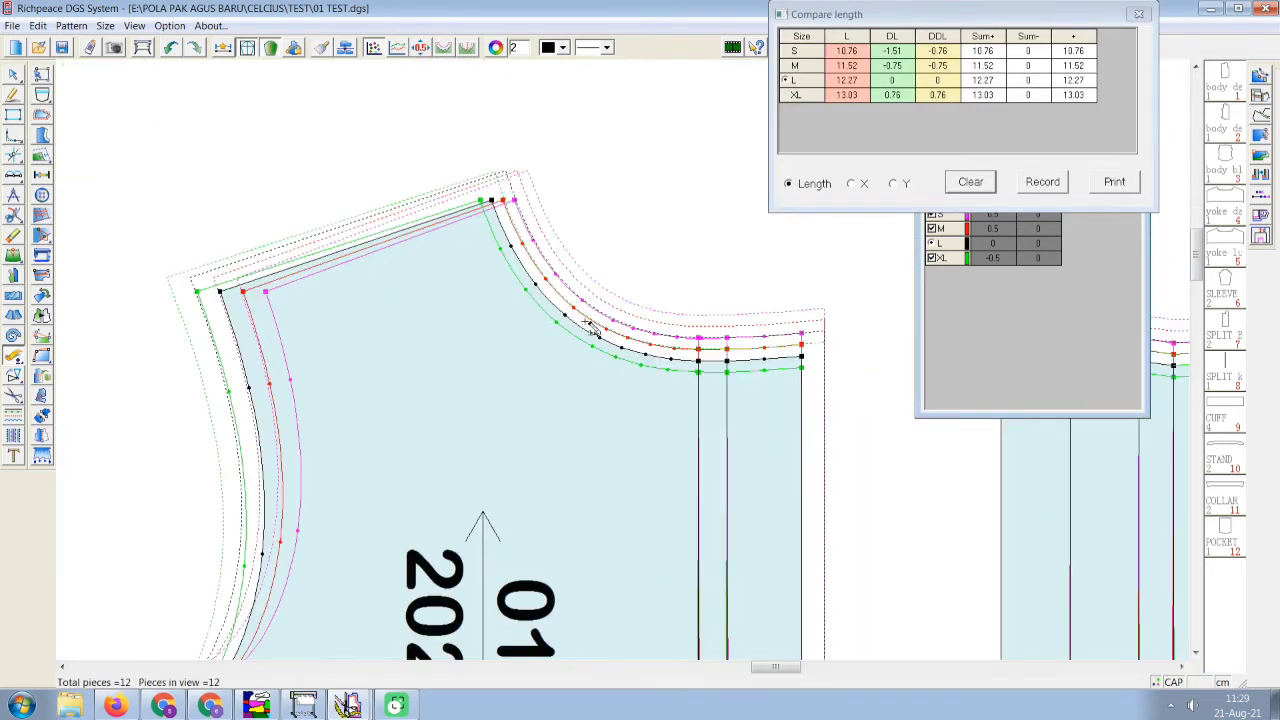
{"action": "left_click", "coordinate": [593, 330]}
{"action": "scroll", "coordinate": [600, 335], "scroll_direction": "down", "scroll_amount": 3}
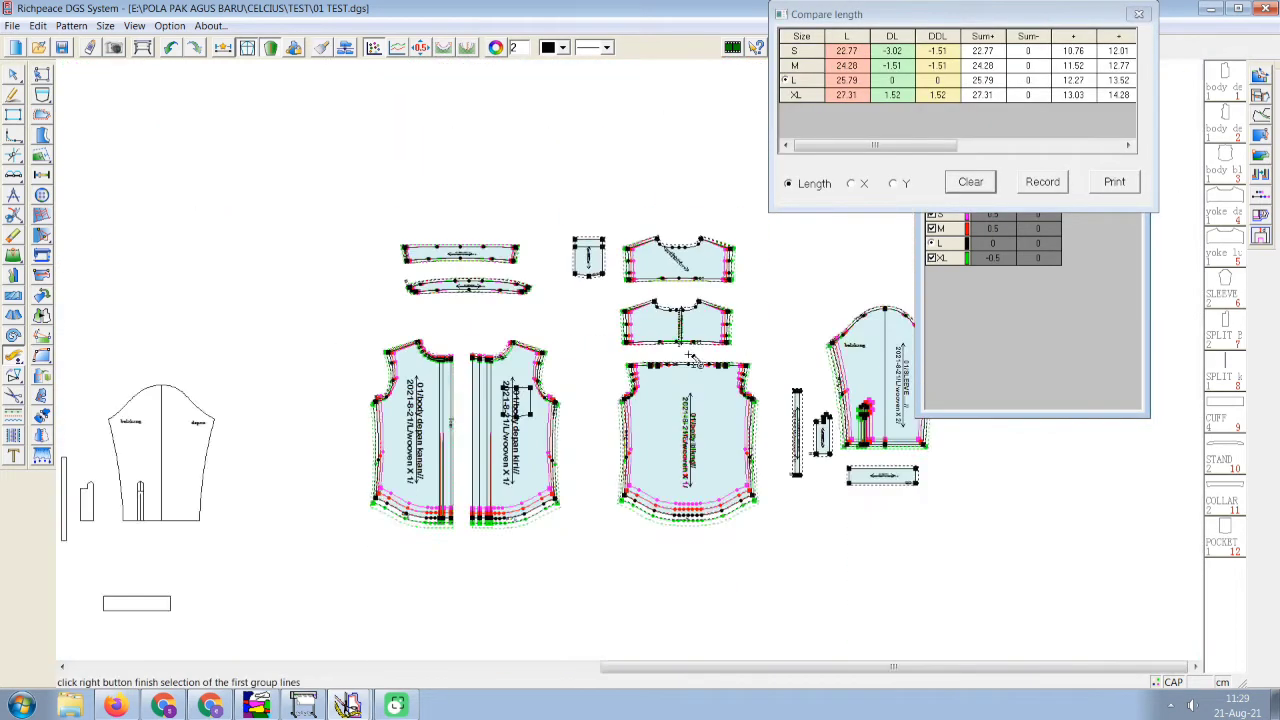
{"action": "scroll", "coordinate": [680, 335], "scroll_direction": "up", "scroll_amount": 4}
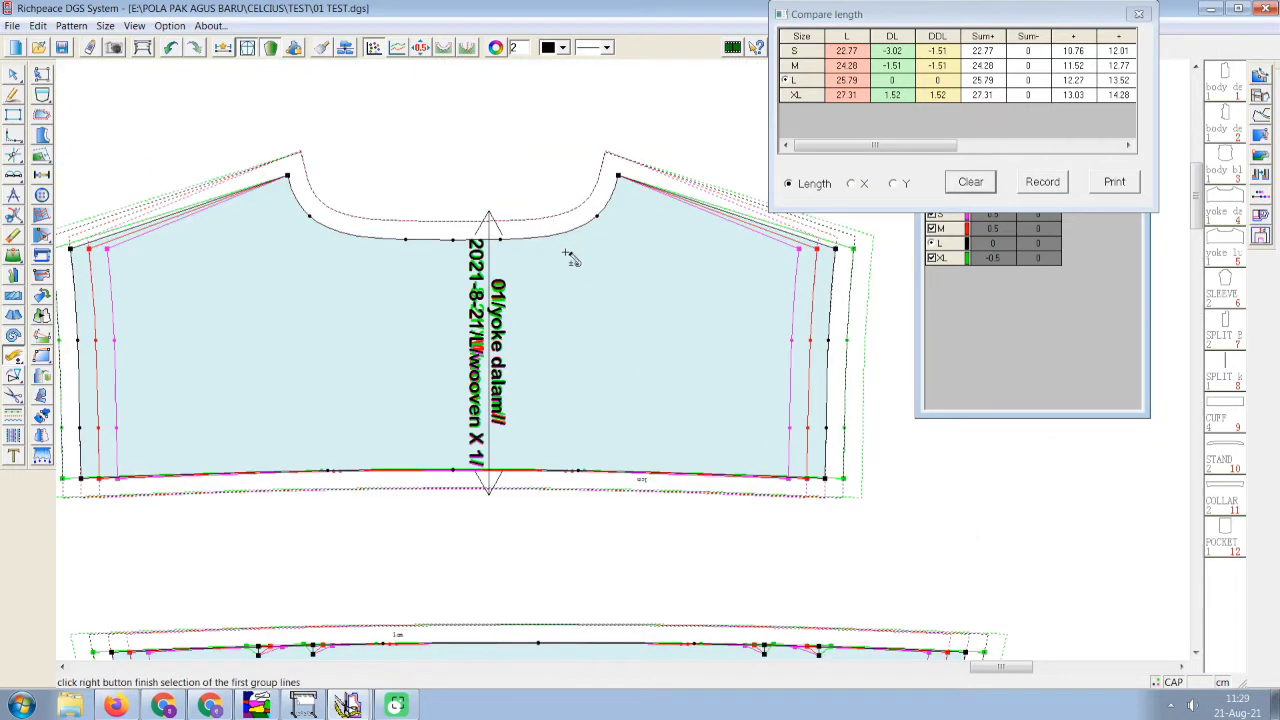
{"action": "scroll", "coordinate": [571, 250], "scroll_direction": "down", "scroll_amount": 4}
{"action": "scroll", "coordinate": [533, 392], "scroll_direction": "up", "scroll_amount": 1}
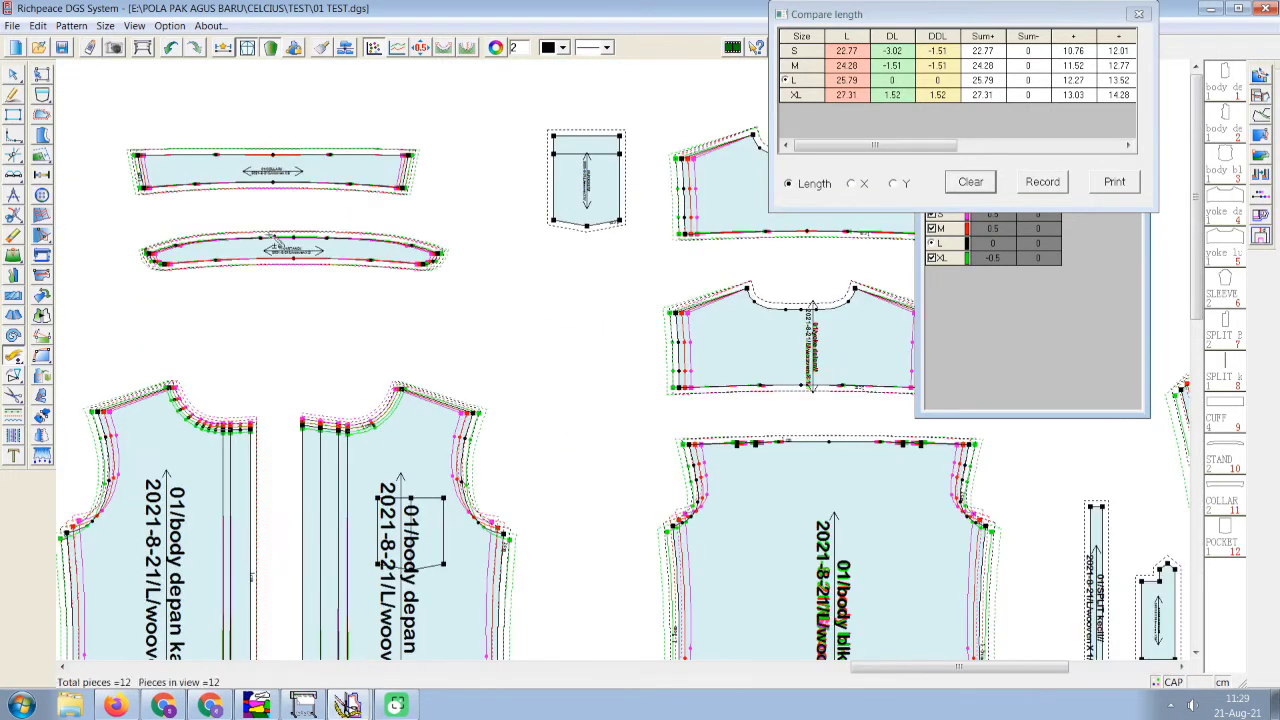
Try copying the neck-shoulder grading of body depan kiri to the matching neck point of the yoke dalam piece.
{"action": "left_click", "coordinate": [42, 73]}
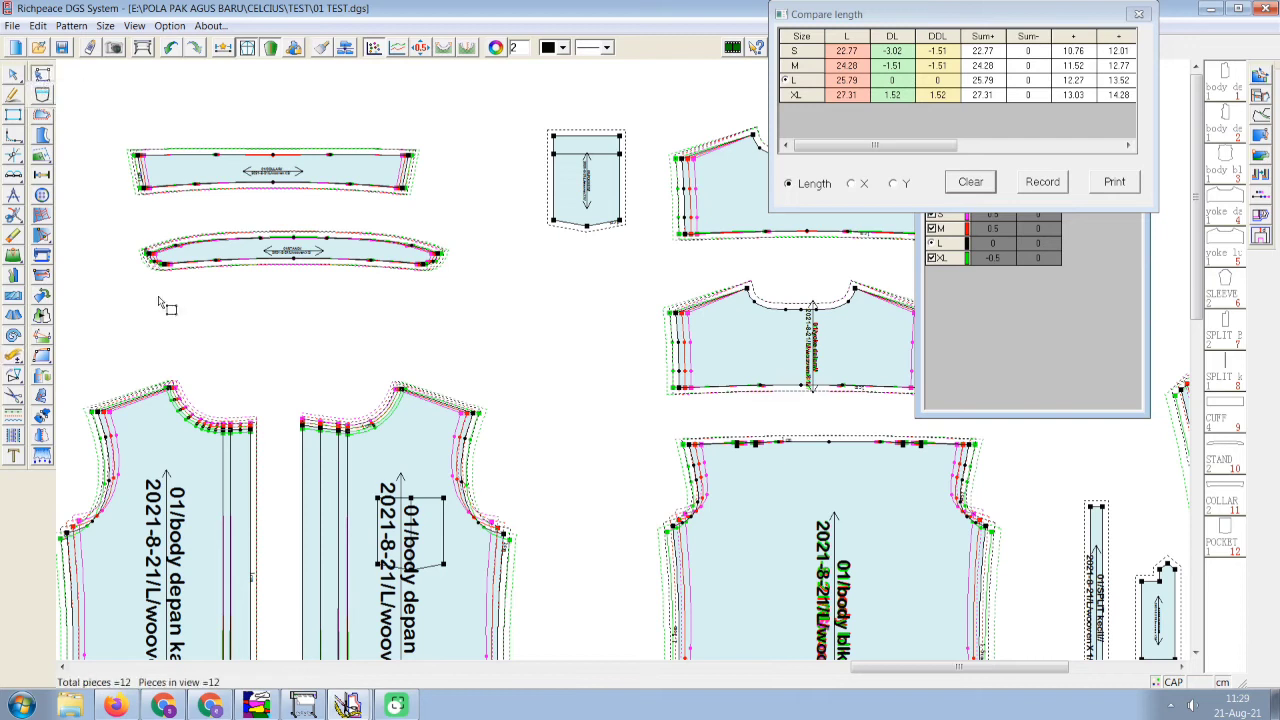
{"action": "left_click", "coordinate": [407, 402]}
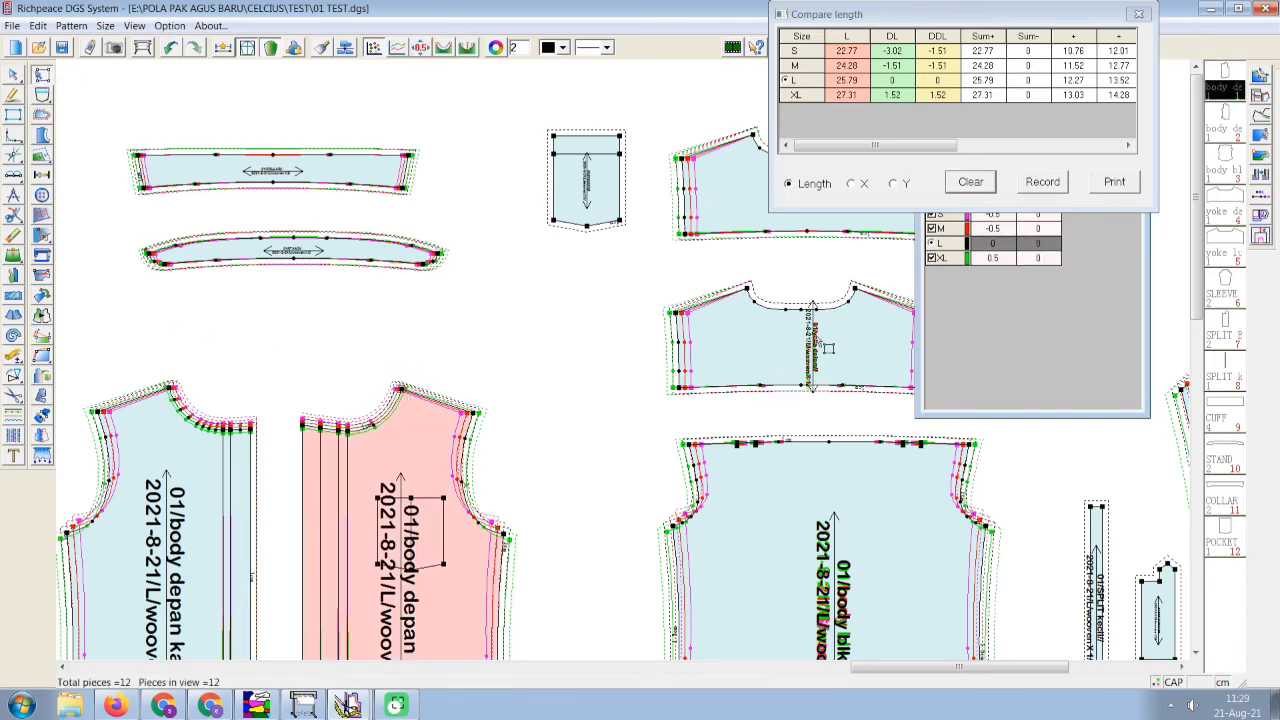
{"action": "scroll", "coordinate": [645, 355], "scroll_direction": "down", "scroll_amount": 2}
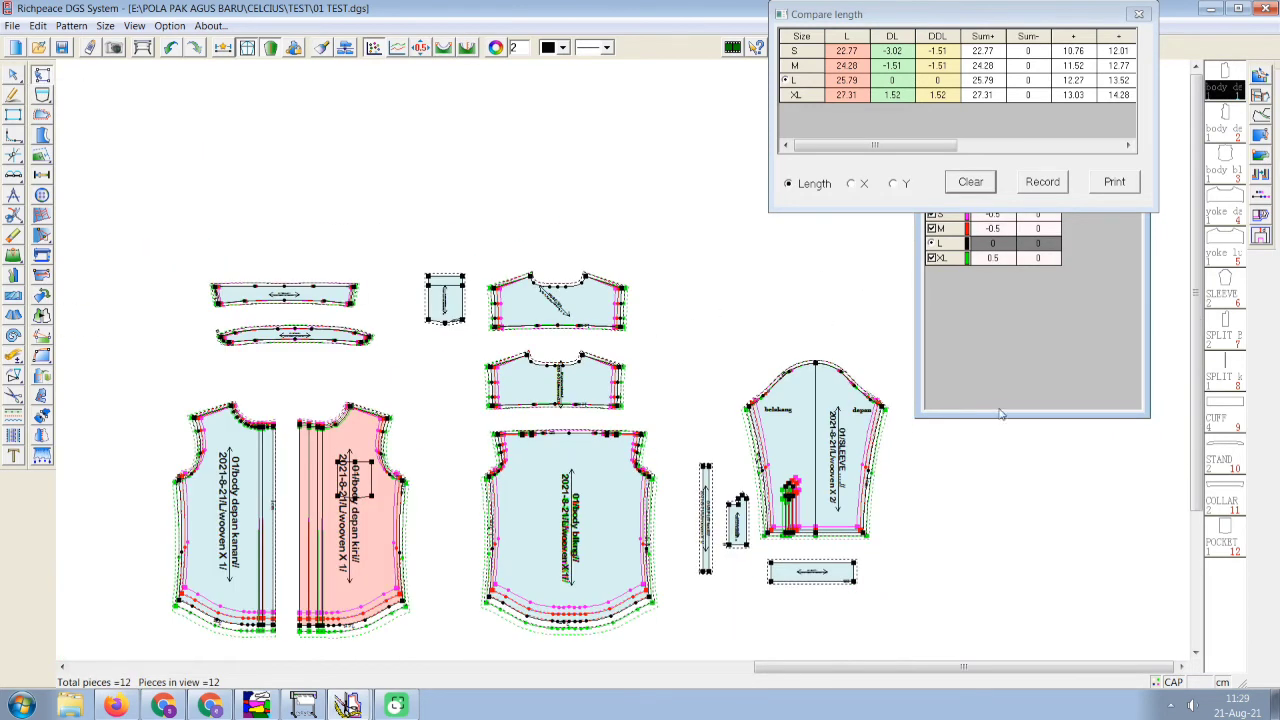
{"action": "left_click", "coordinate": [1026, 236]}
{"action": "left_click_drag", "start_coordinate": [1026, 108], "coordinate": [1029, 319]}
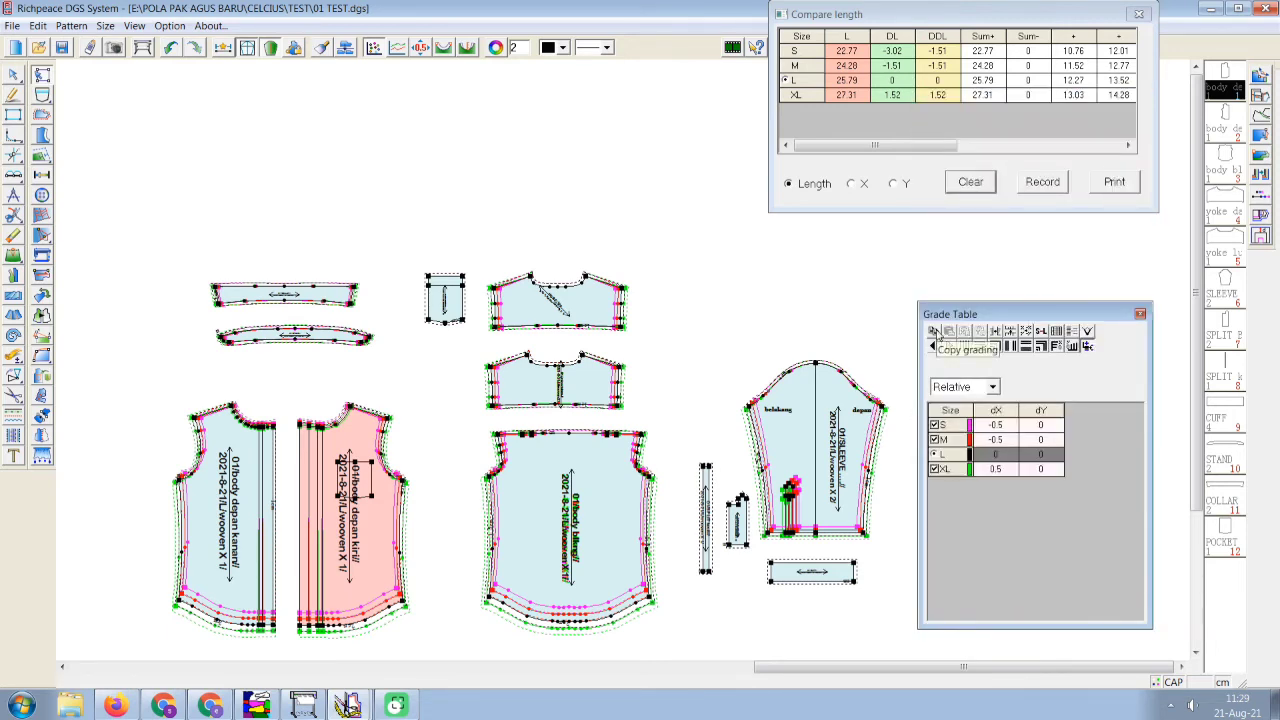
{"action": "left_click", "coordinate": [582, 358]}
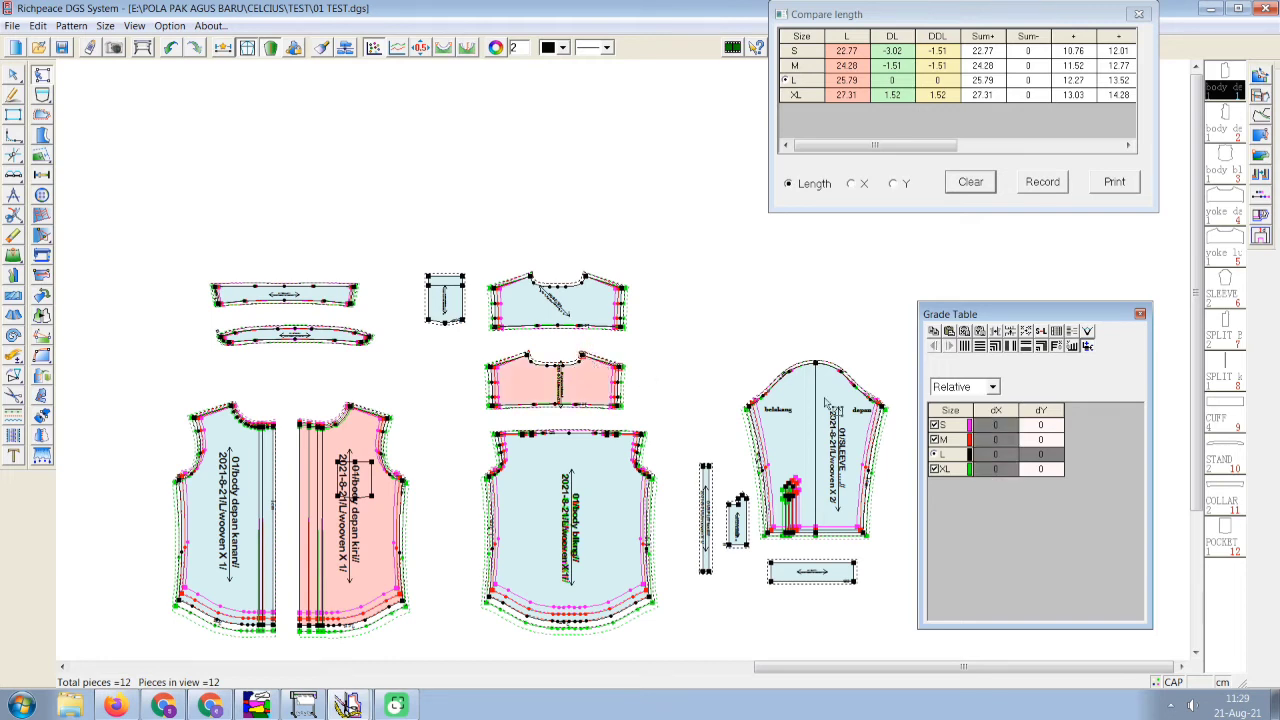
{"action": "left_click", "coordinate": [962, 333]}
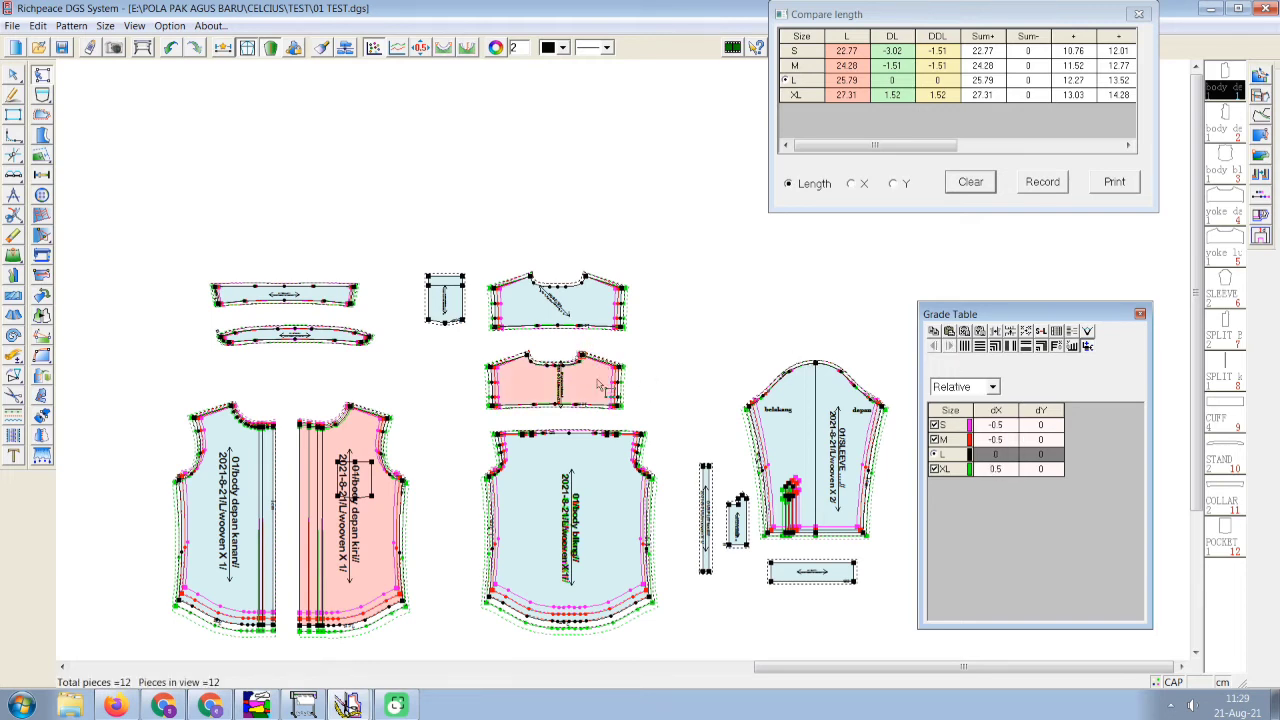
{"action": "left_click", "coordinate": [685, 372]}
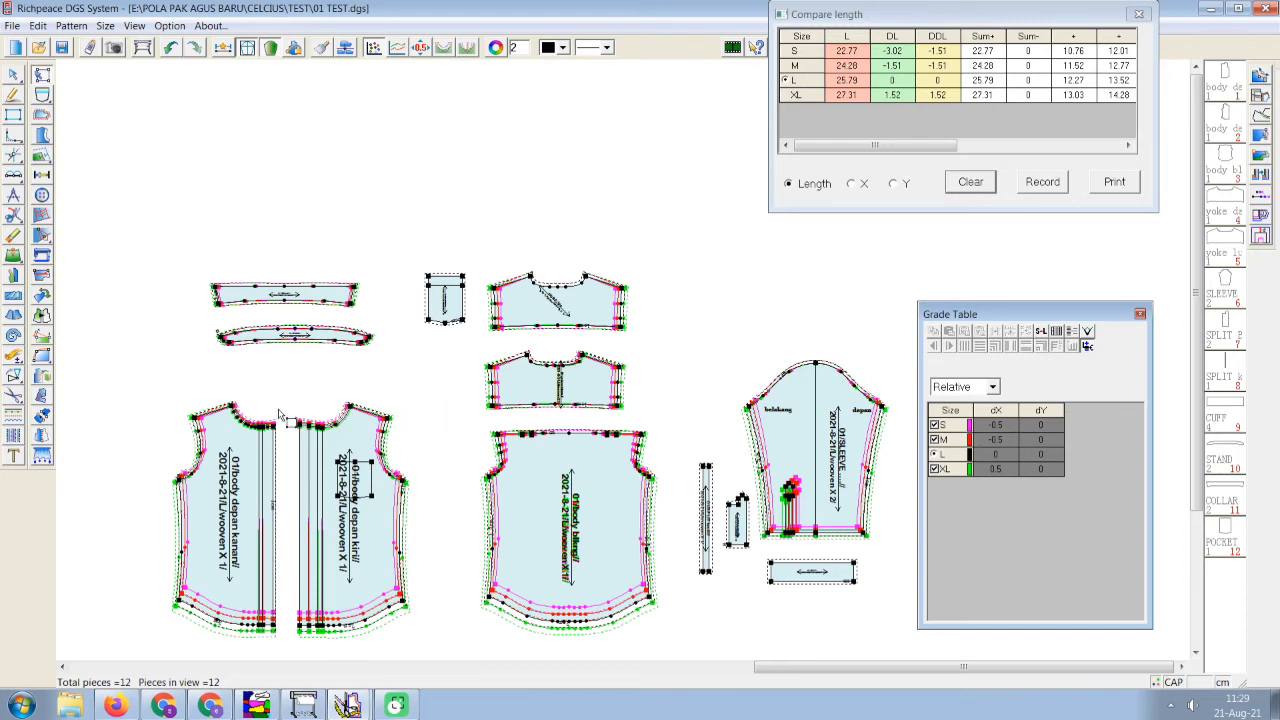
Try copying the neck-shoulder grading of body depan kanan to the opposite neck point of the yoke dalam piece.
{"action": "left_click", "coordinate": [243, 422]}
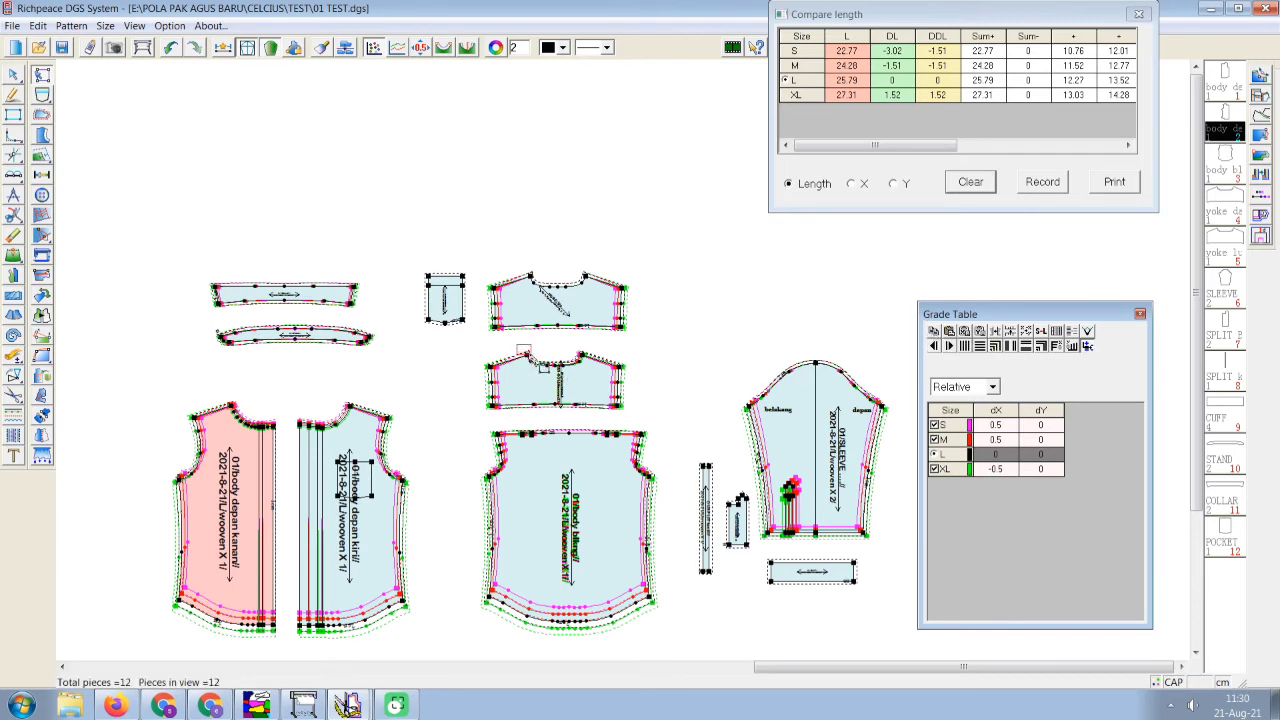
{"action": "left_click", "coordinate": [538, 369]}
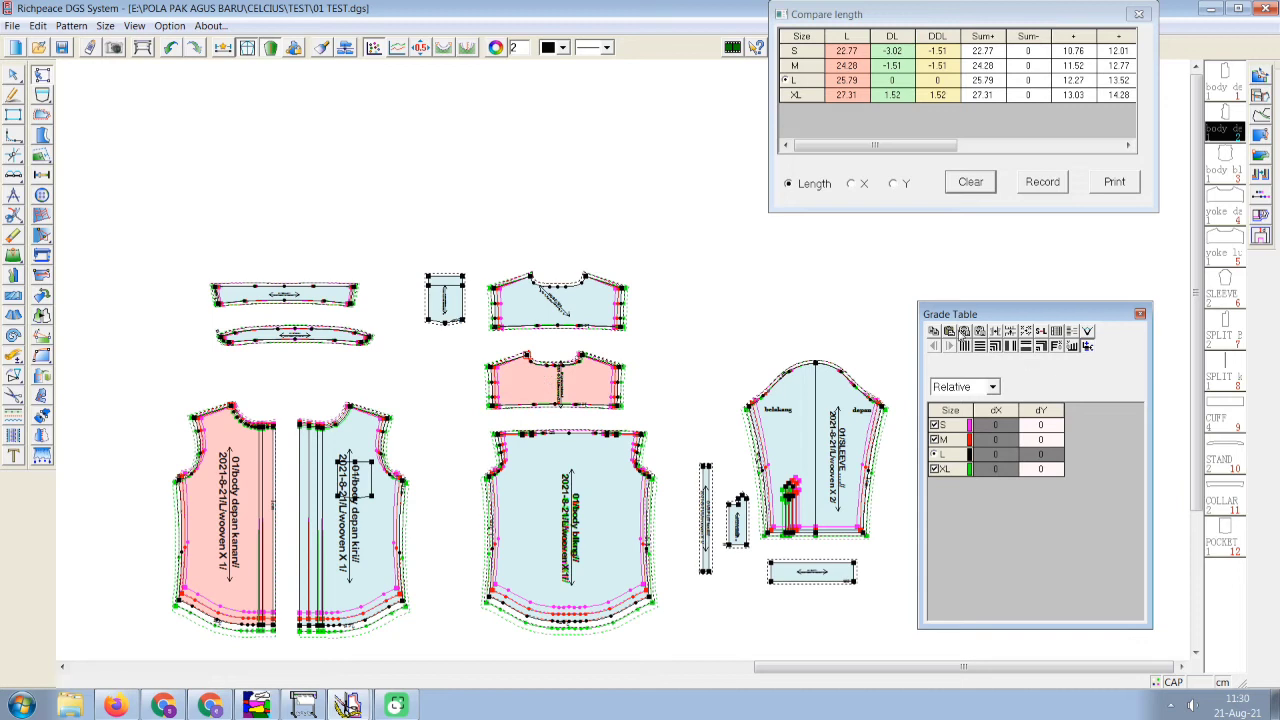
{"action": "left_click", "coordinate": [949, 331]}
{"action": "scroll", "coordinate": [660, 390], "scroll_direction": "up", "scroll_amount": 5}
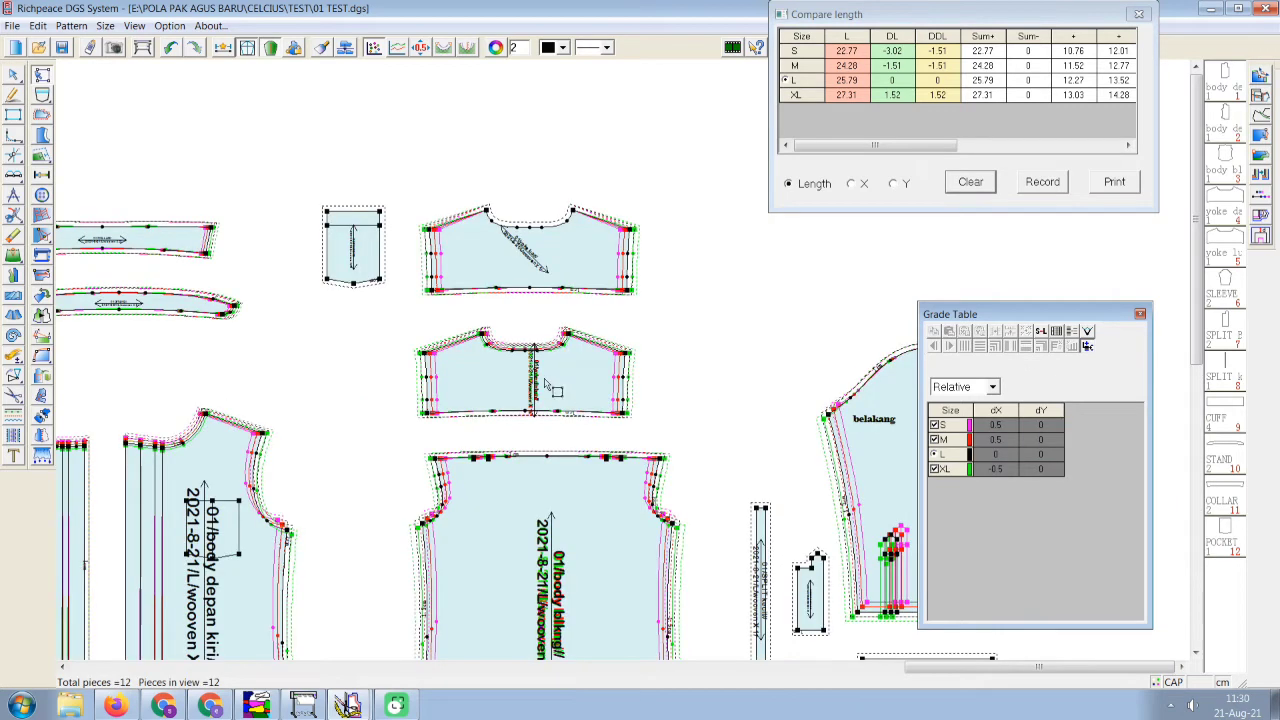
Check how the yoke dalam neckline grades, and undo the grading pasted on both its neck points.
{"action": "scroll", "coordinate": [622, 363], "scroll_direction": "up", "scroll_amount": 4}
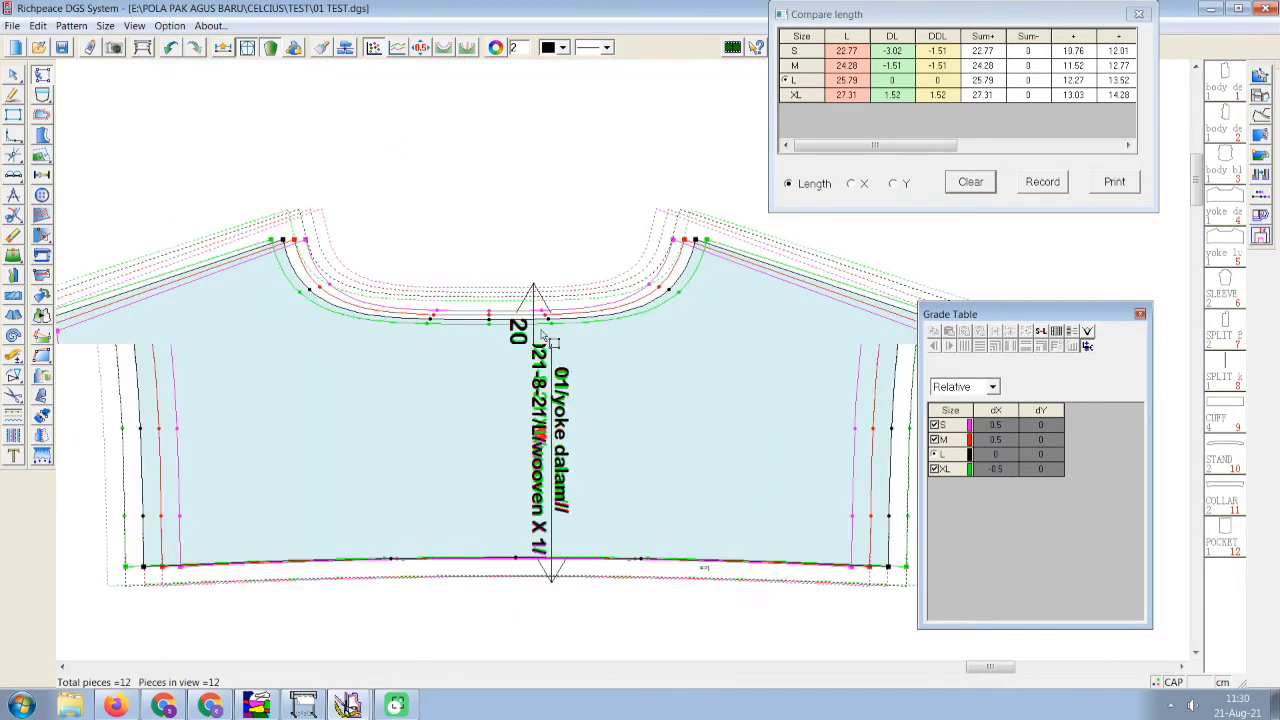
{"action": "scroll", "coordinate": [628, 368], "scroll_direction": "down", "scroll_amount": 5}
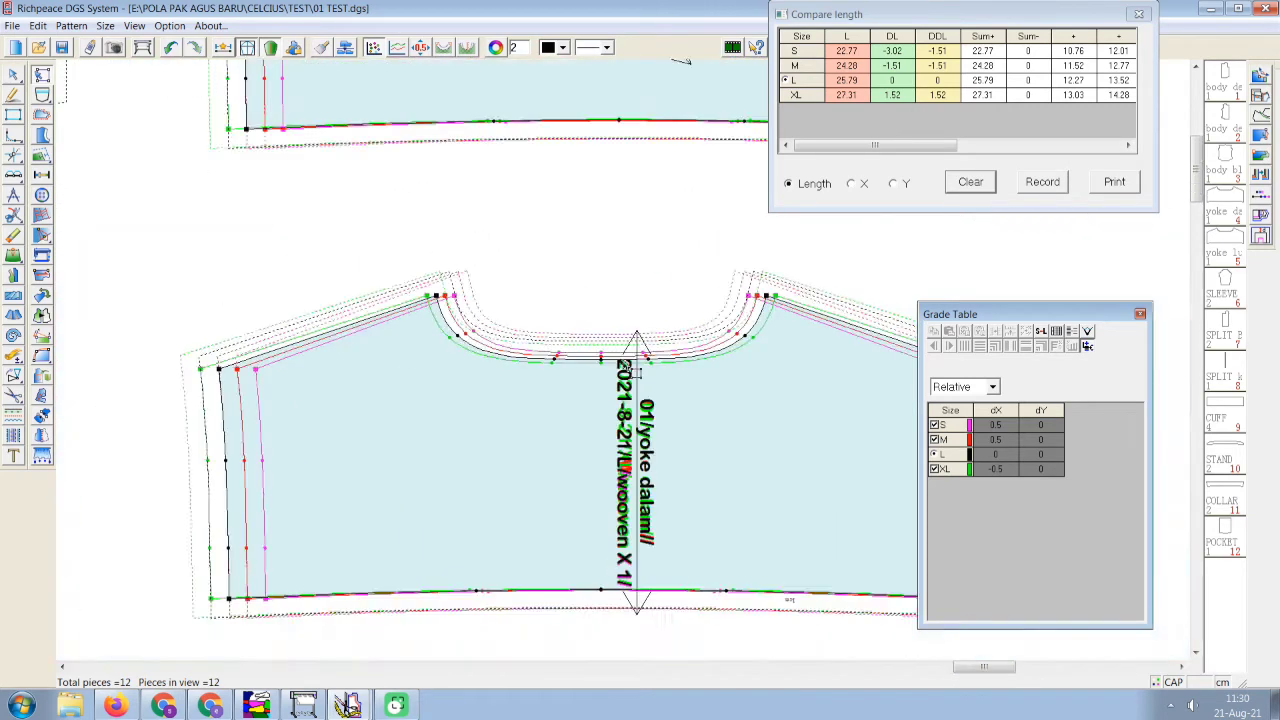
{"action": "scroll", "coordinate": [628, 368], "scroll_direction": "up", "scroll_amount": 4}
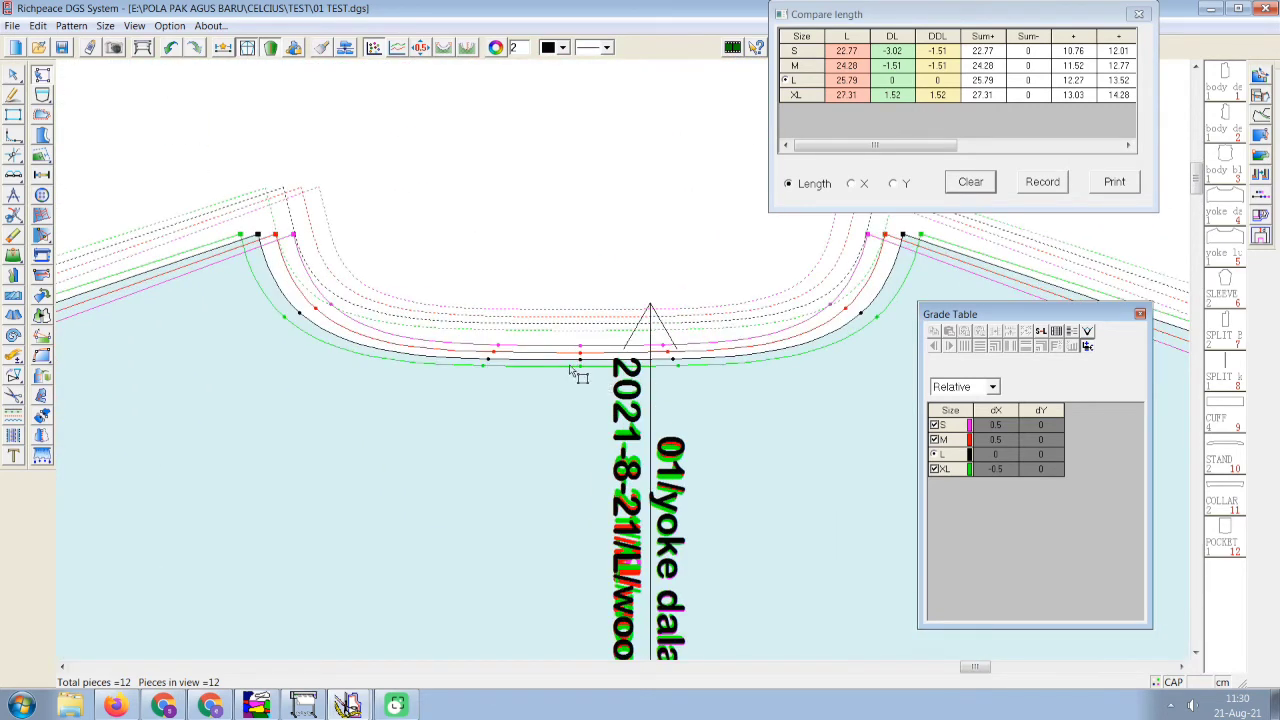
{"action": "scroll", "coordinate": [572, 372], "scroll_direction": "down", "scroll_amount": 3}
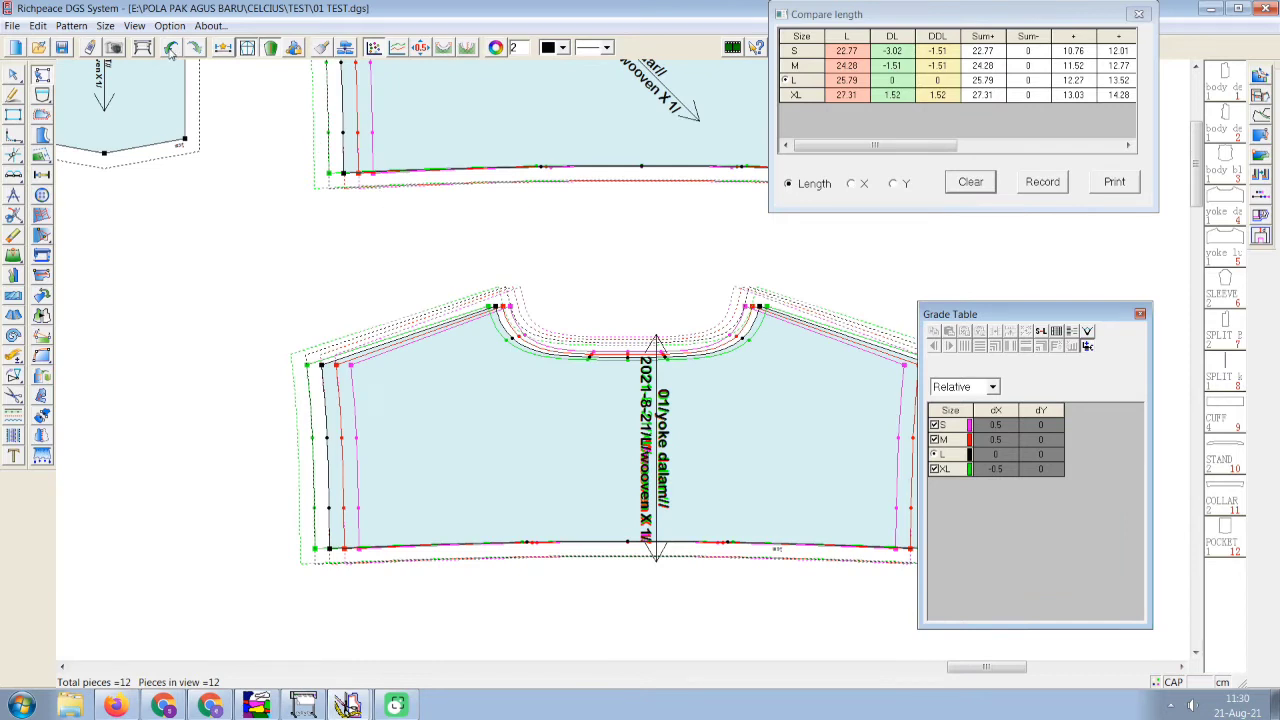
{"action": "left_click", "coordinate": [171, 50]}
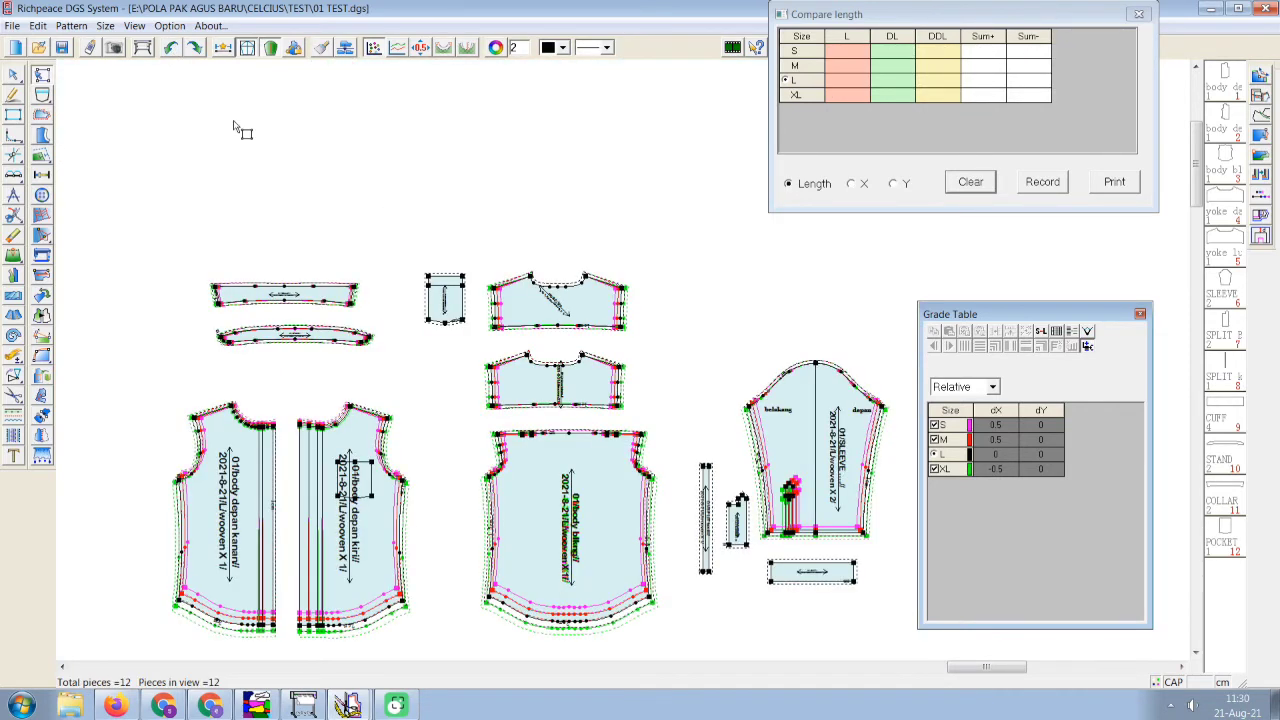
Turn the centre point of the yoke dalam neckline into a grading point.
{"action": "scroll", "coordinate": [514, 363], "scroll_direction": "up", "scroll_amount": 6}
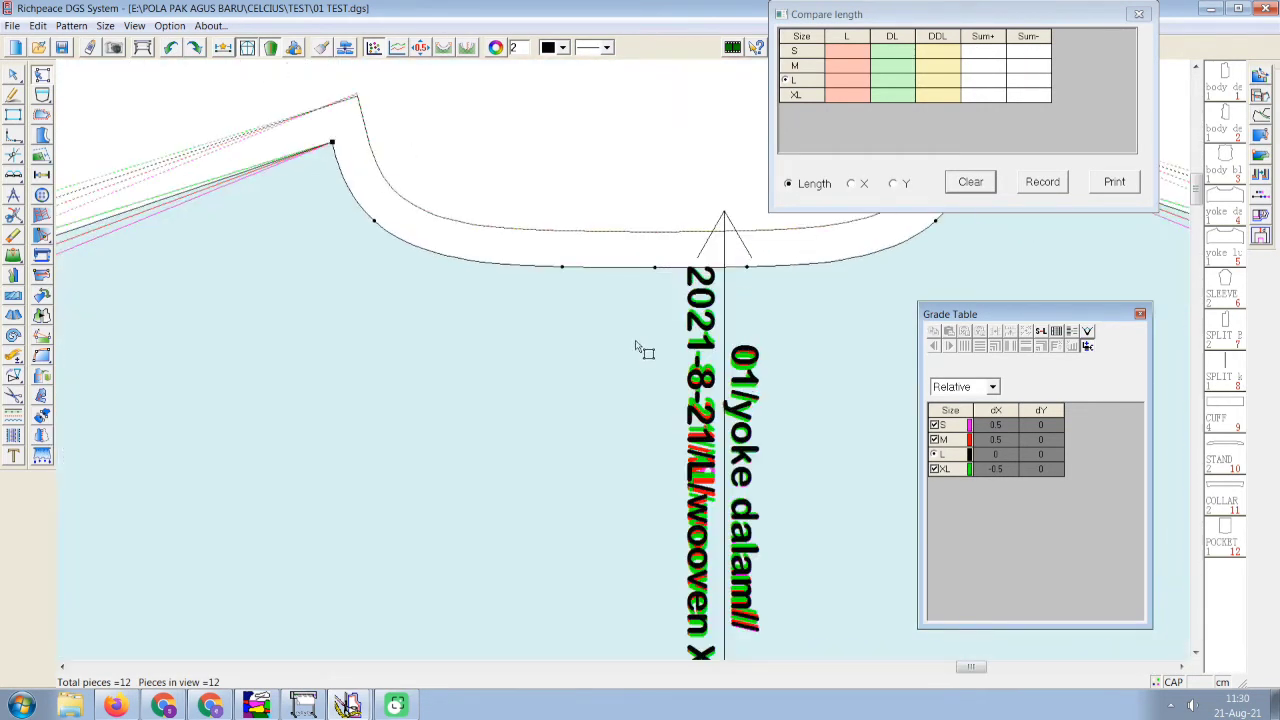
{"action": "left_click", "coordinate": [660, 276]}
{"action": "scroll", "coordinate": [632, 340], "scroll_direction": "down", "scroll_amount": 2}
{"action": "scroll", "coordinate": [627, 366], "scroll_direction": "down", "scroll_amount": 1}
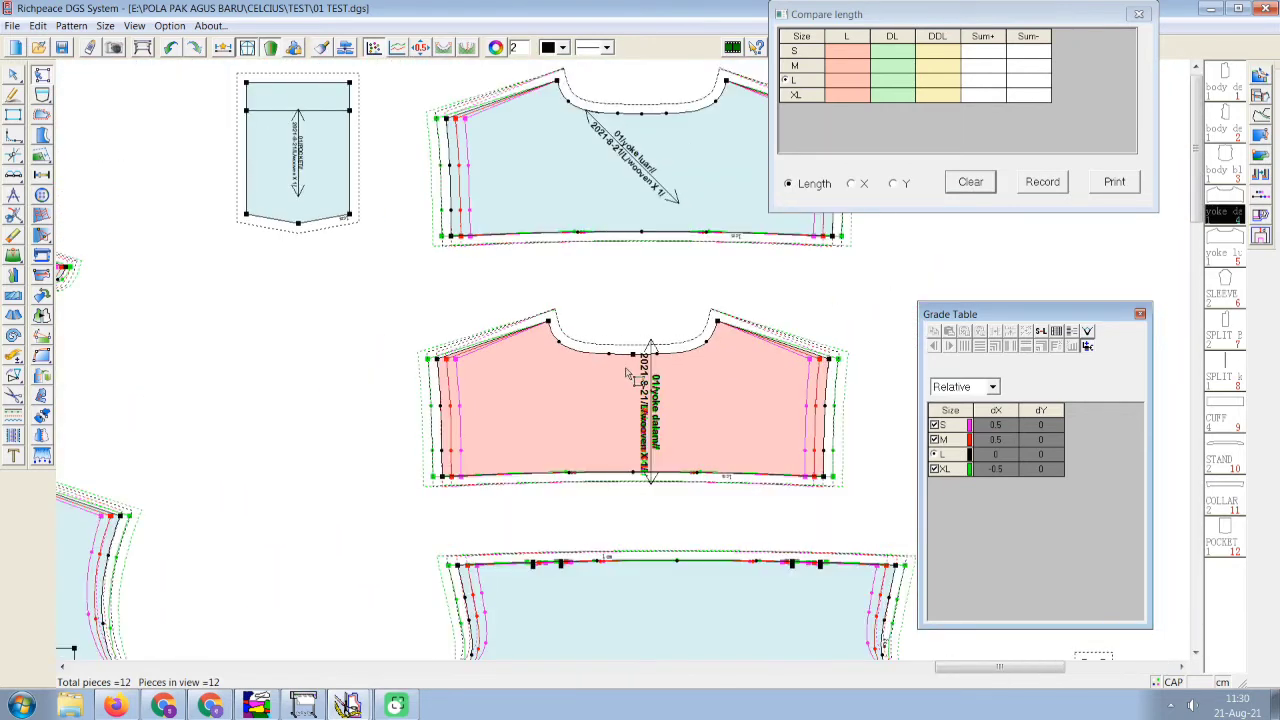
{"action": "scroll", "coordinate": [655, 352], "scroll_direction": "down", "scroll_amount": 1}
{"action": "scroll", "coordinate": [300, 462], "scroll_direction": "down", "scroll_amount": 1}
{"action": "scroll", "coordinate": [617, 373], "scroll_direction": "up", "scroll_amount": 1}
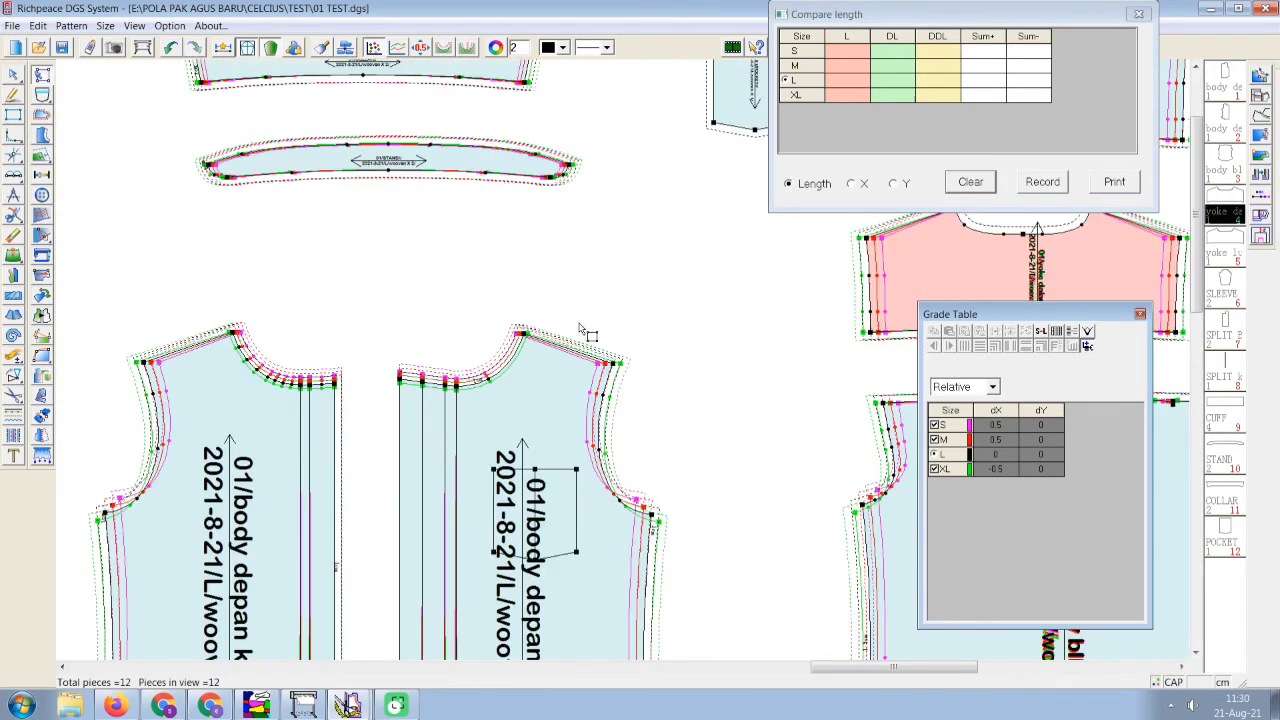
Copy the neck-shoulder grading of body depan kiri, dX -0.5 for size S, to the right neck point of yoke dalam.
{"action": "scroll", "coordinate": [590, 335], "scroll_direction": "down", "scroll_amount": 1}
{"action": "left_click_drag", "start_coordinate": [440, 352], "coordinate": [484, 394]}
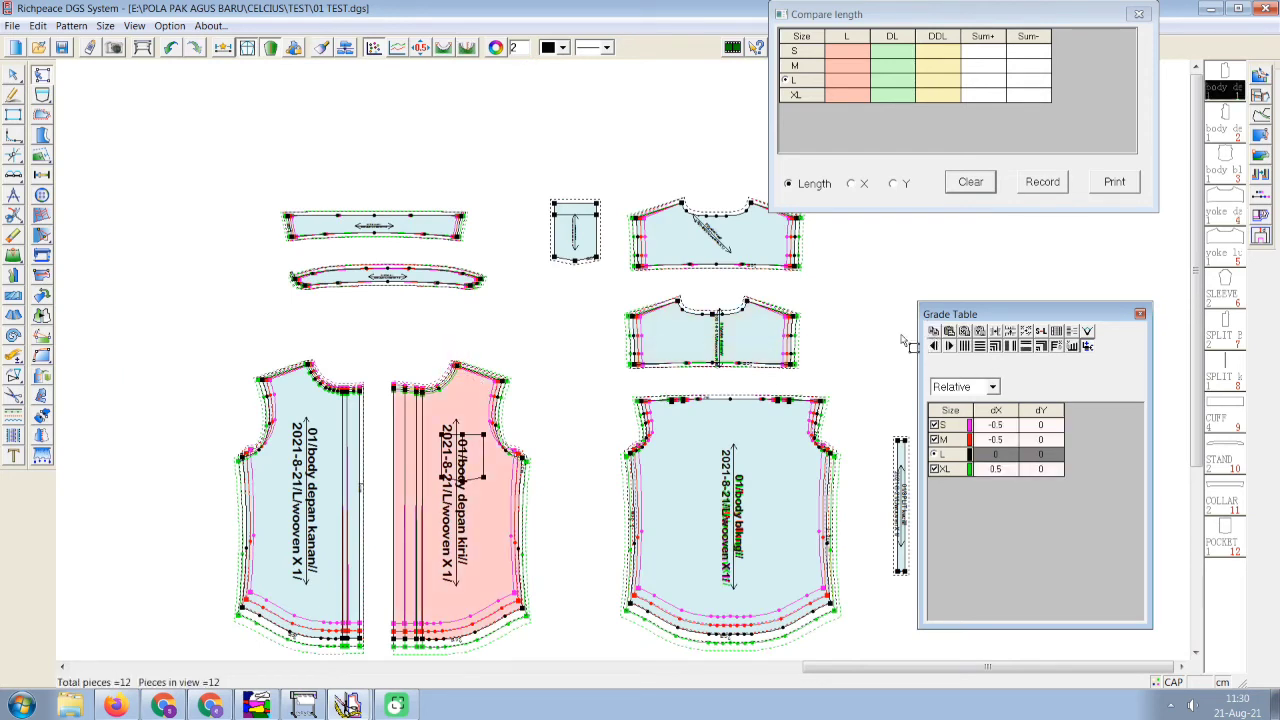
{"action": "left_click", "coordinate": [757, 315]}
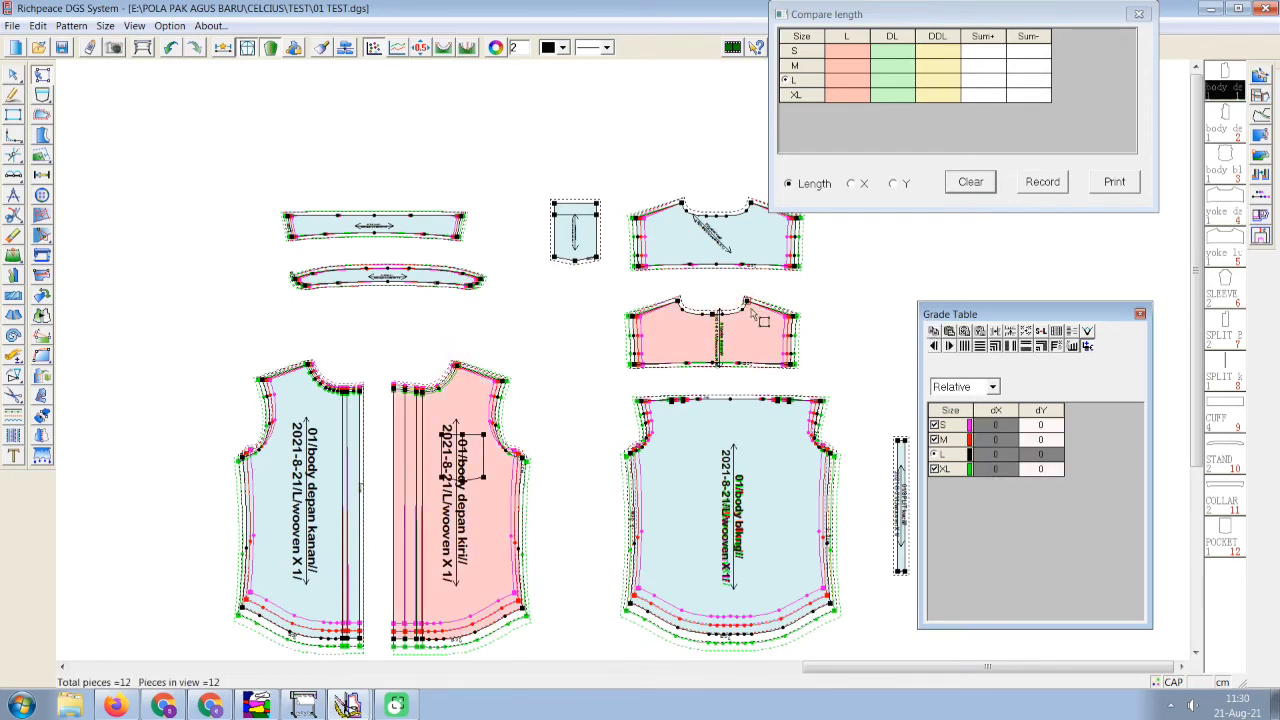
{"action": "left_click", "coordinate": [951, 334]}
{"action": "left_click", "coordinate": [489, 358]}
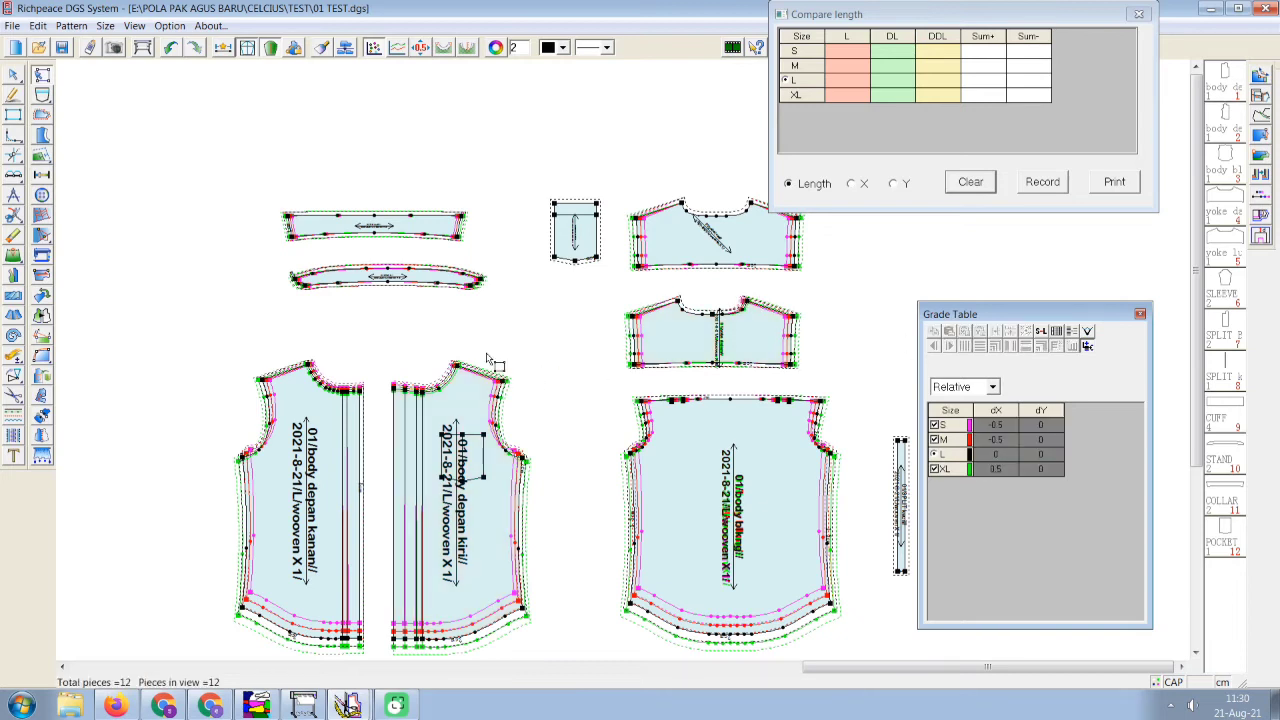
Copy the neck-shoulder grading of body depan kanan, dX 0.5 for size S, to the left neck point of yoke dalam.
{"action": "left_click", "coordinate": [312, 372]}
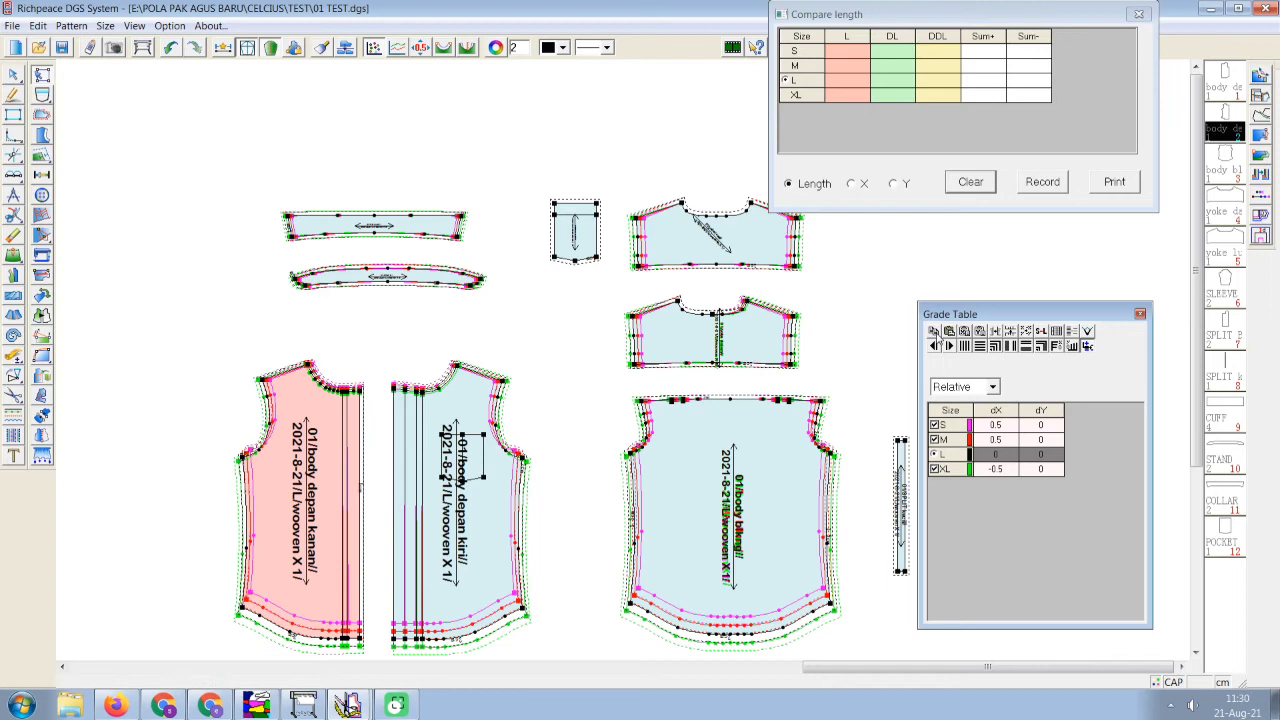
{"action": "left_click", "coordinate": [672, 308]}
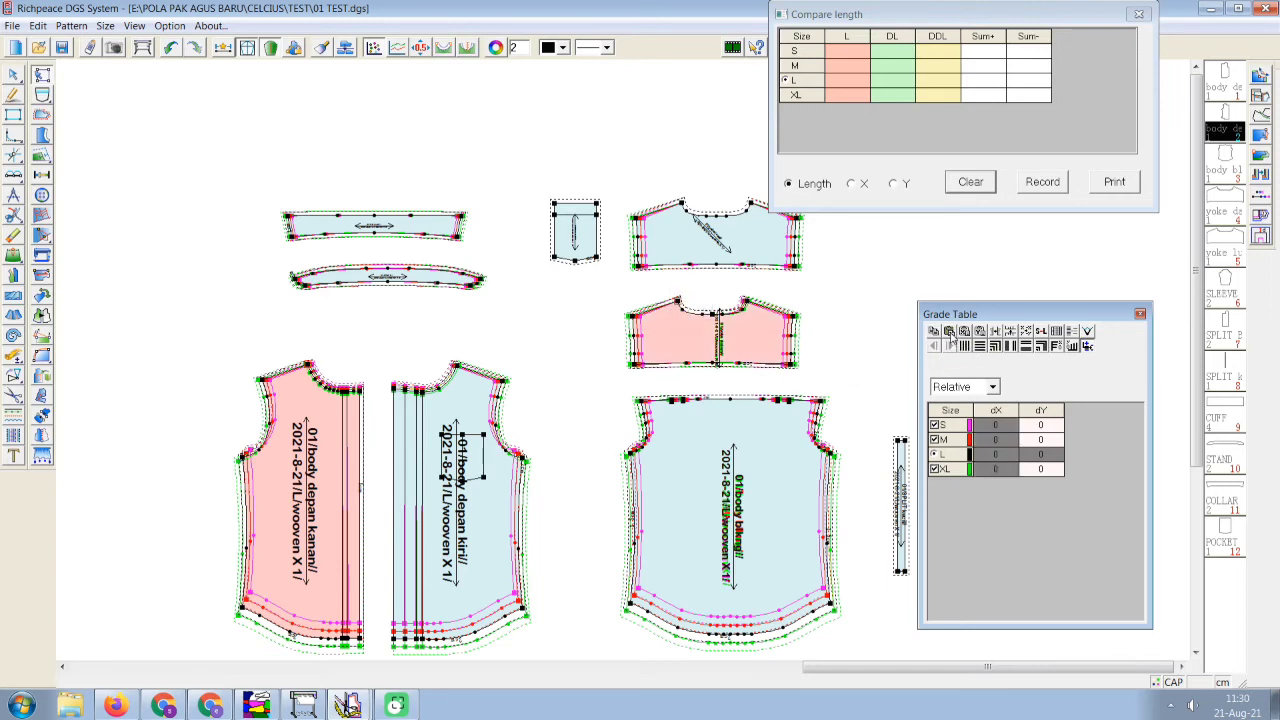
{"action": "left_click", "coordinate": [797, 331]}
{"action": "scroll", "coordinate": [760, 312], "scroll_direction": "up", "scroll_amount": 5}
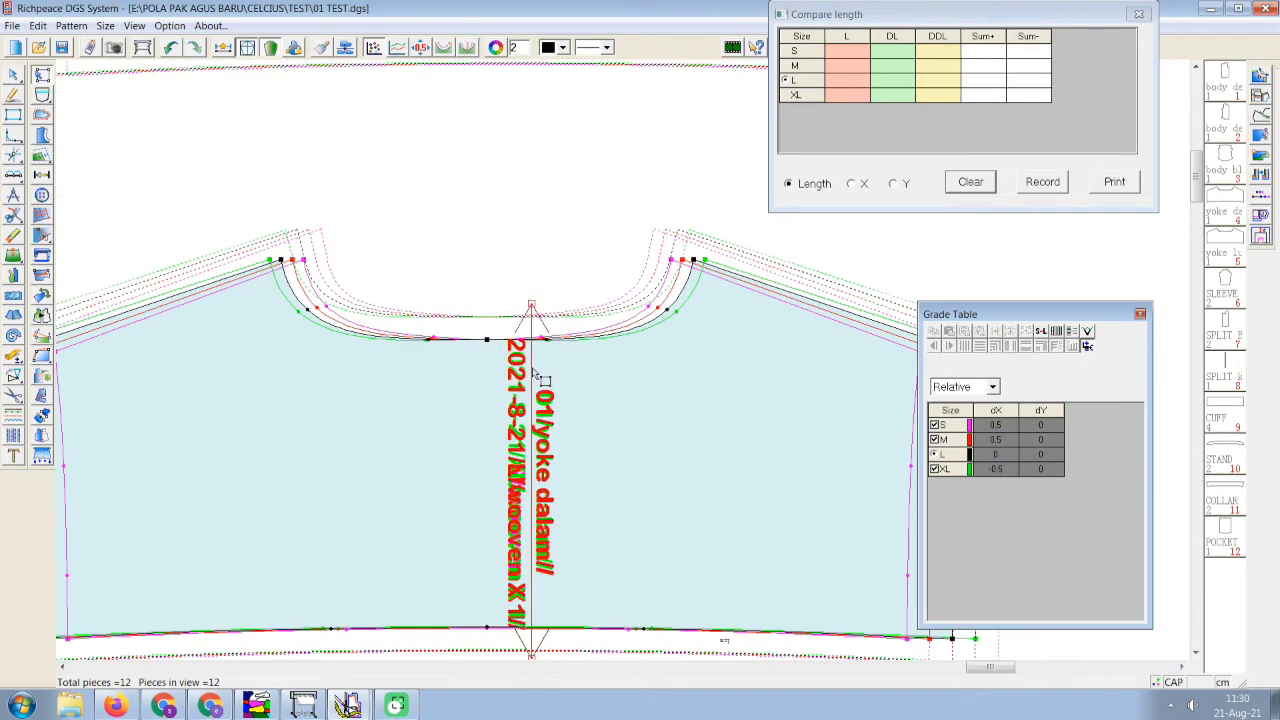
Review the graded pieces across the whole layout and bring up the file commands for the pattern.
{"action": "scroll", "coordinate": [648, 444], "scroll_direction": "down", "scroll_amount": 5}
{"action": "scroll", "coordinate": [640, 420], "scroll_direction": "down", "scroll_amount": 1}
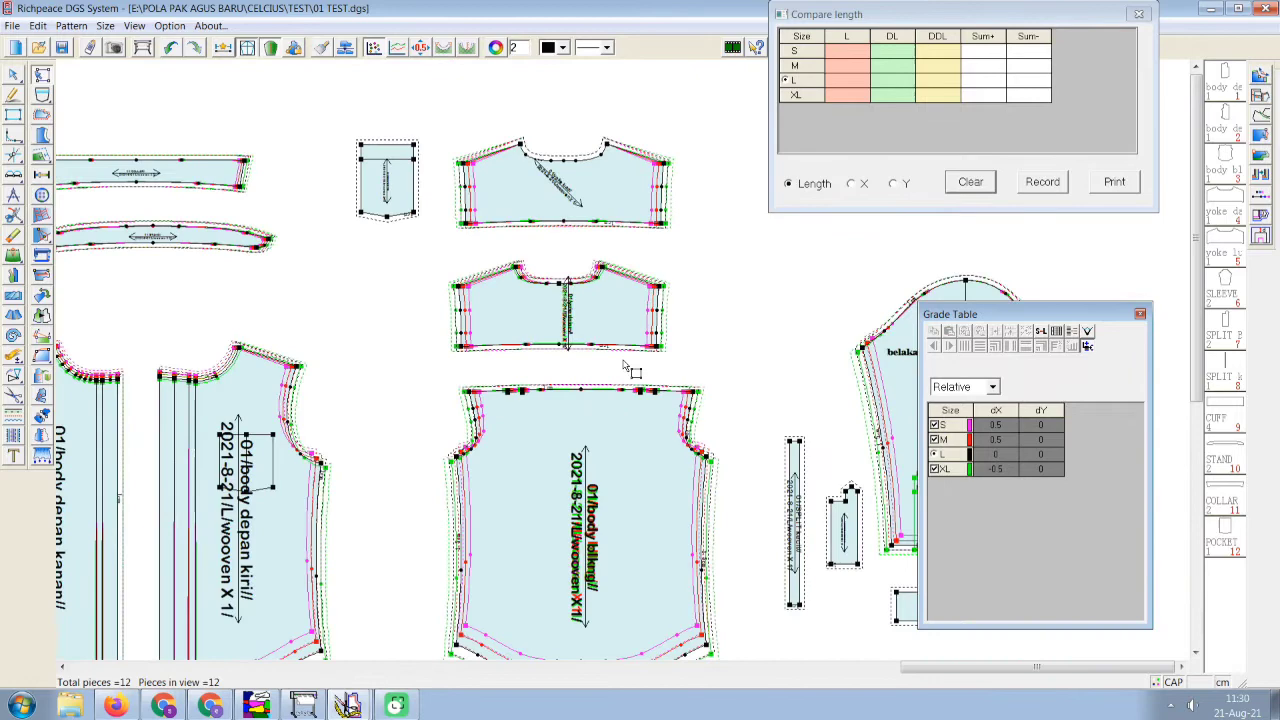
{"action": "scroll", "coordinate": [628, 368], "scroll_direction": "up", "scroll_amount": 1}
{"action": "scroll", "coordinate": [632, 355], "scroll_direction": "down", "scroll_amount": 3}
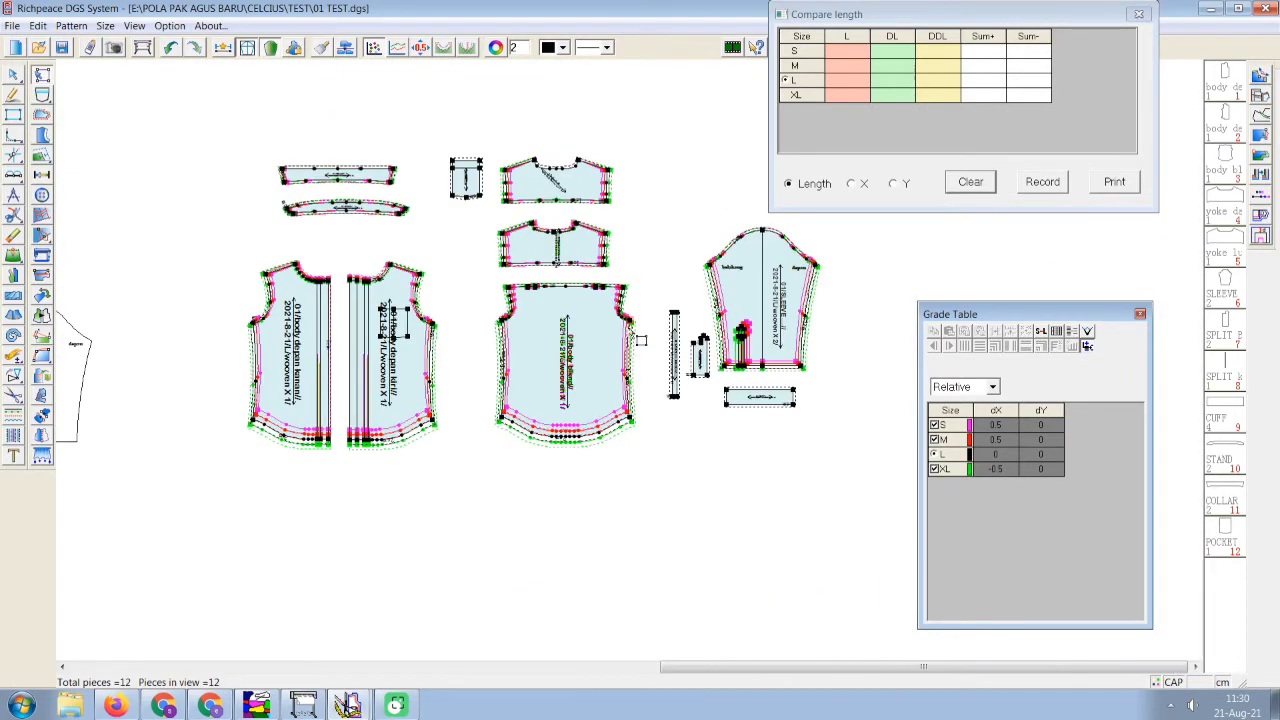
{"action": "scroll", "coordinate": [630, 360], "scroll_direction": "up", "scroll_amount": 3}
{"action": "scroll", "coordinate": [630, 372], "scroll_direction": "down", "scroll_amount": 4}
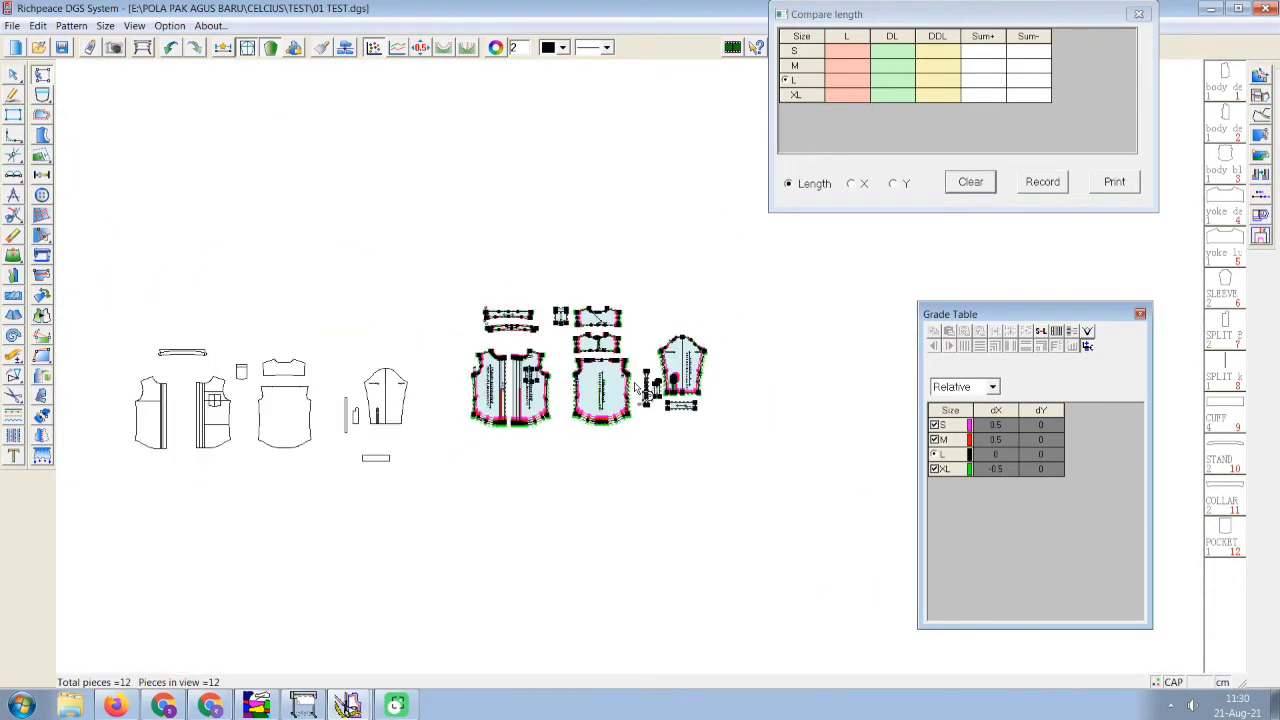
{"action": "left_click", "coordinate": [13, 26]}
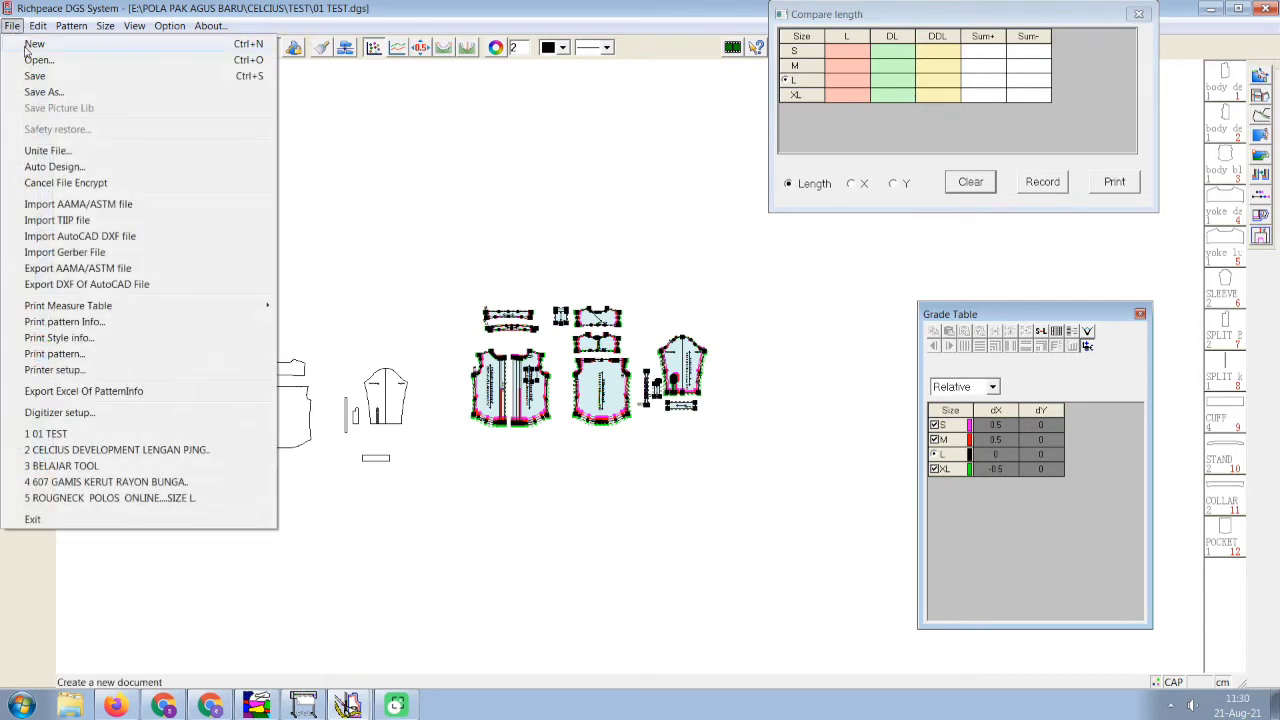
Save the pattern file, then close the Compare length and Grade Table windows.
{"action": "left_click", "coordinate": [35, 77]}
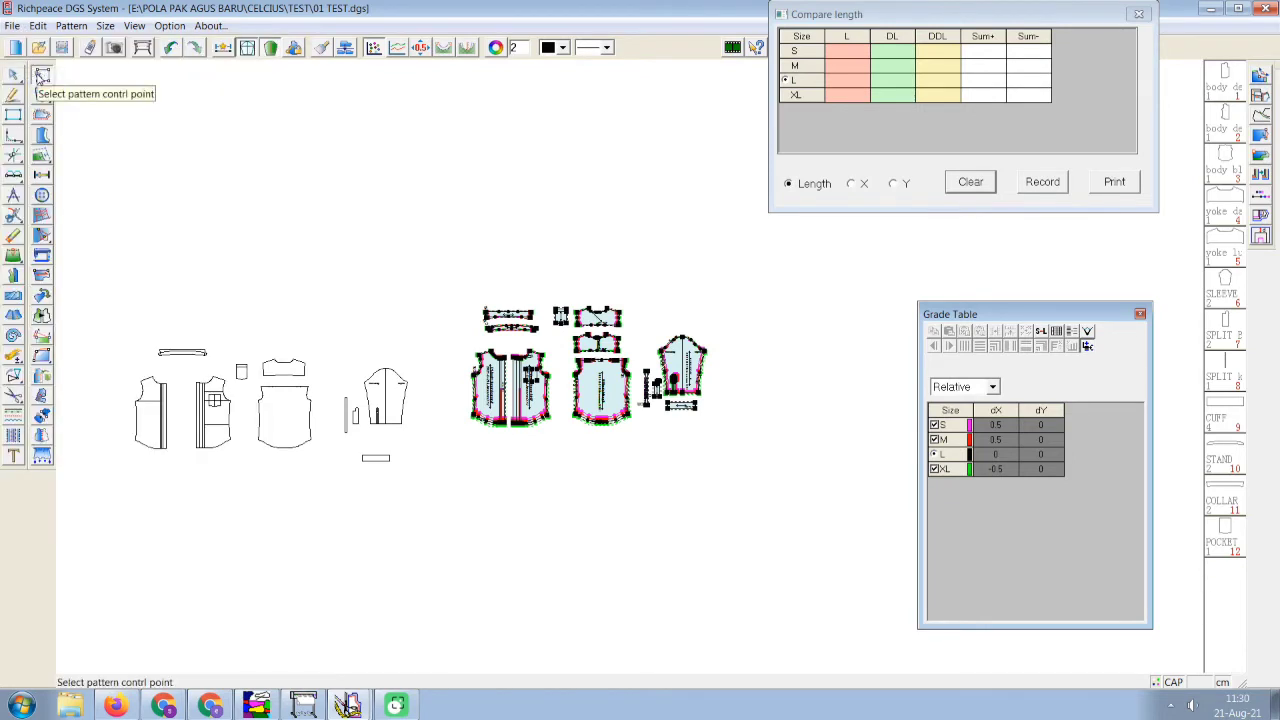
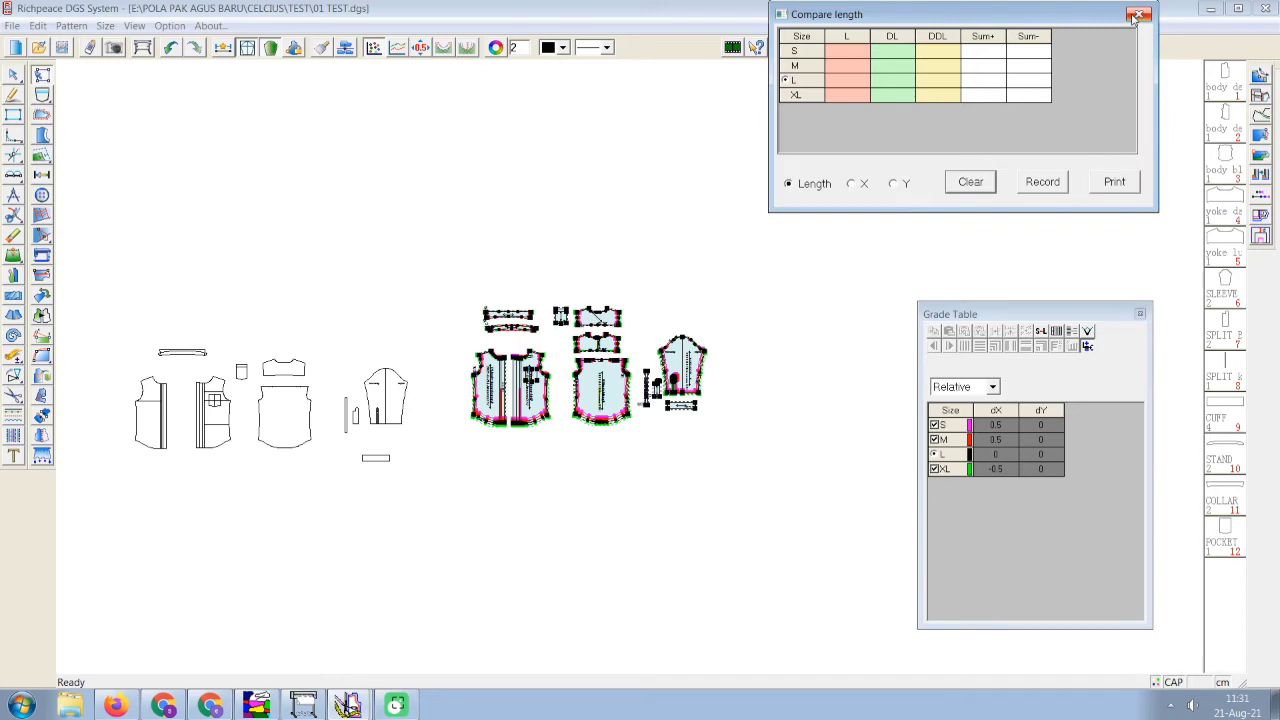
{"action": "left_click", "coordinate": [1136, 17]}
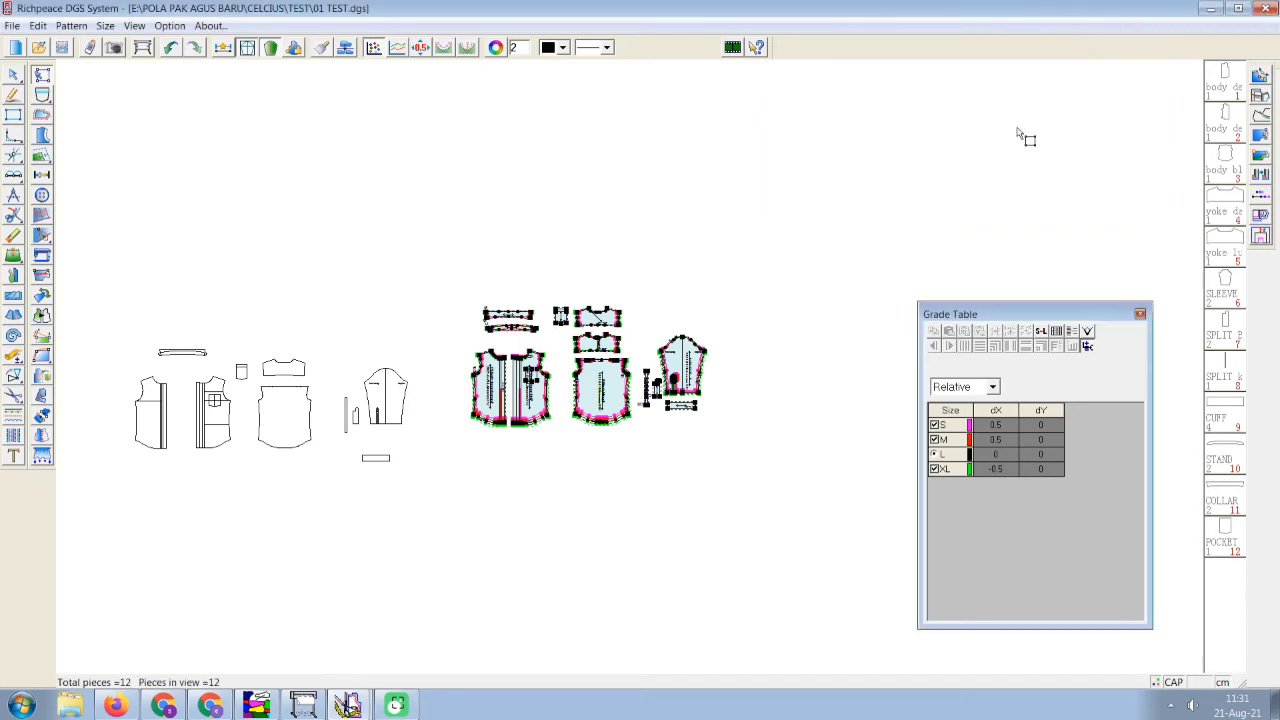
{"action": "left_click", "coordinate": [1140, 315]}
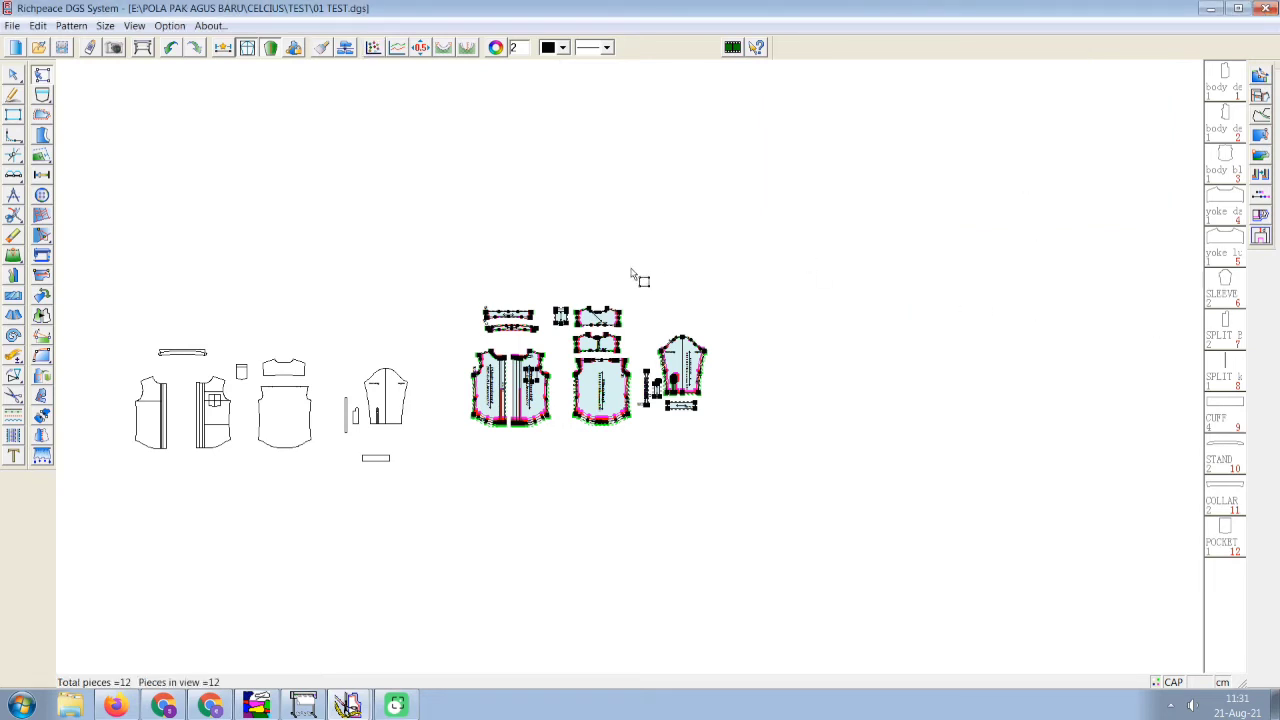
Move the STAND piece up and slightly left so it sits closely beneath the COLLAR piece.
{"action": "scroll", "coordinate": [591, 408], "scroll_direction": "up", "scroll_amount": 3}
{"action": "scroll", "coordinate": [655, 350], "scroll_direction": "down", "scroll_amount": 2}
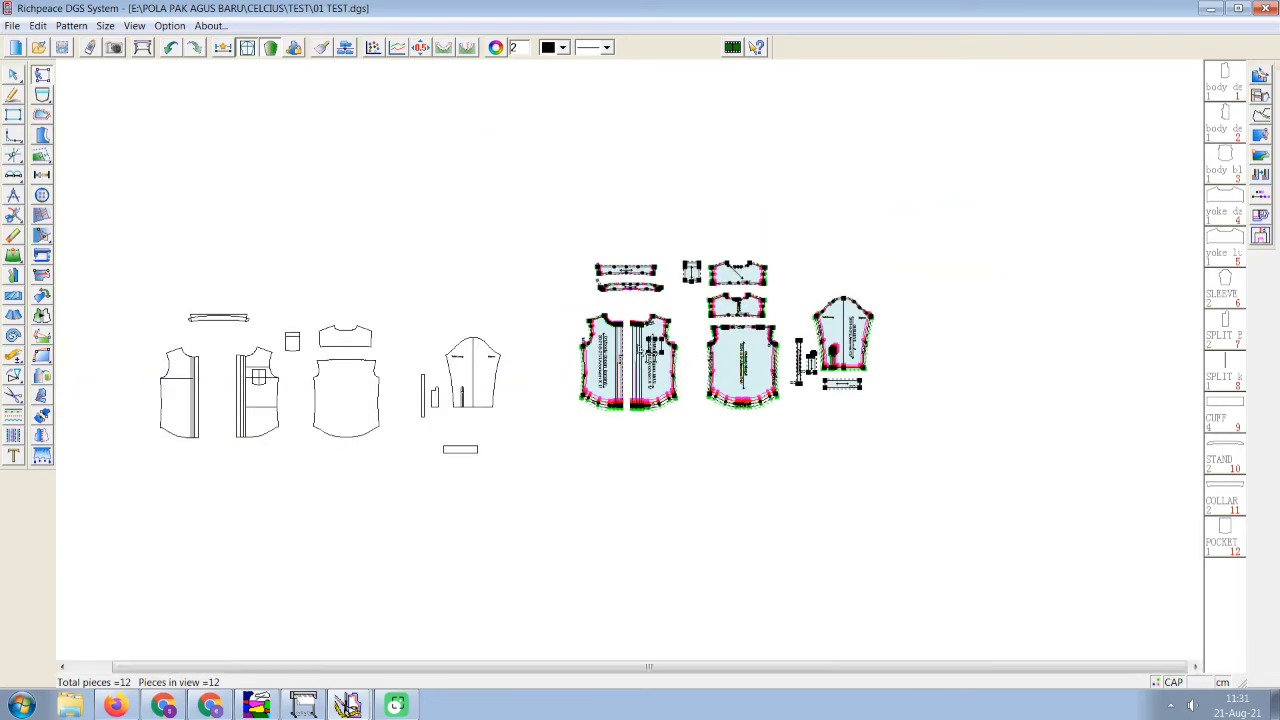
{"action": "scroll", "coordinate": [655, 350], "scroll_direction": "up", "scroll_amount": 5}
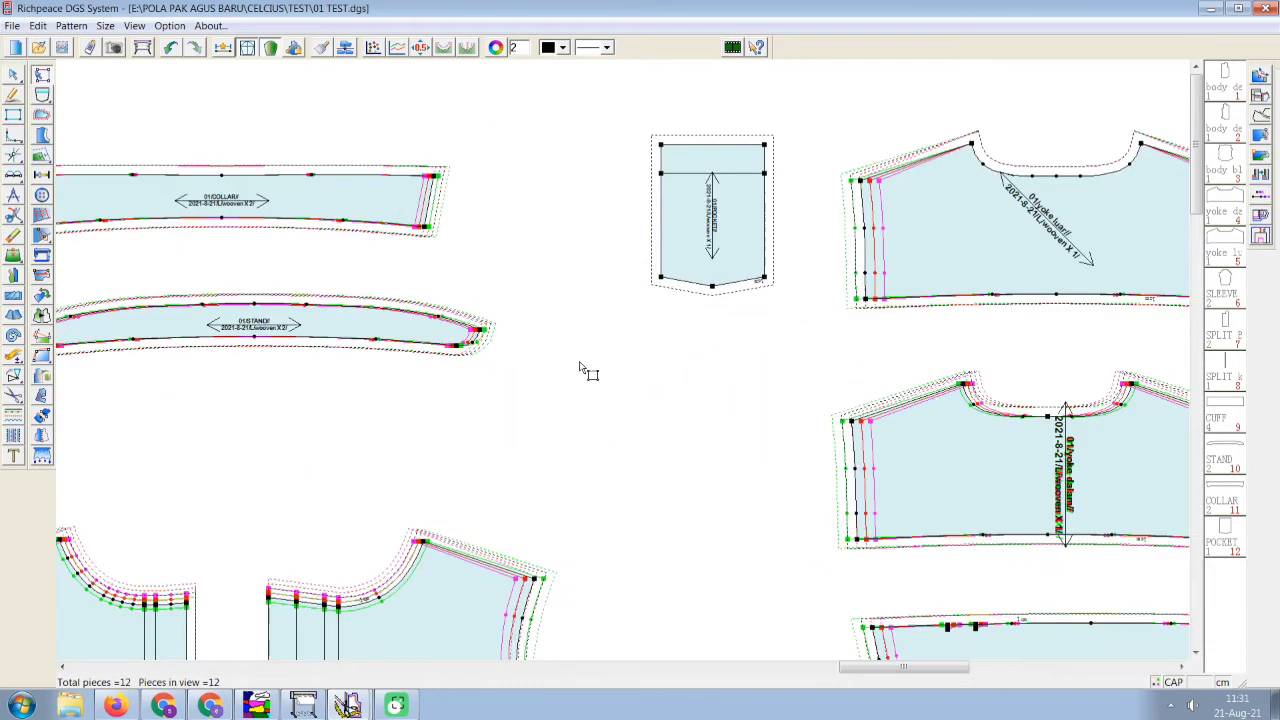
{"action": "scroll", "coordinate": [610, 350], "scroll_direction": "up", "scroll_amount": 1}
{"action": "scroll", "coordinate": [650, 350], "scroll_direction": "up", "scroll_amount": 2}
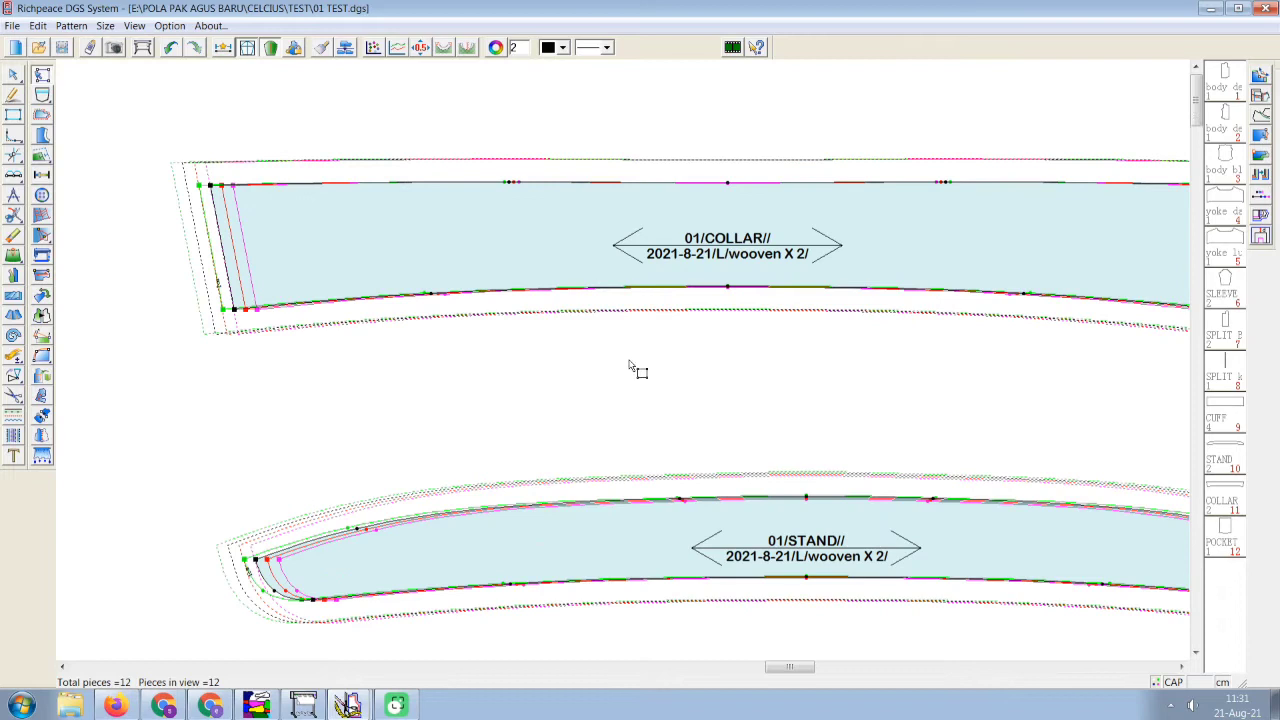
{"action": "scroll", "coordinate": [660, 362], "scroll_direction": "down", "scroll_amount": 3}
{"action": "scroll", "coordinate": [652, 363], "scroll_direction": "up", "scroll_amount": 1}
{"action": "scroll", "coordinate": [652, 363], "scroll_direction": "down", "scroll_amount": 1}
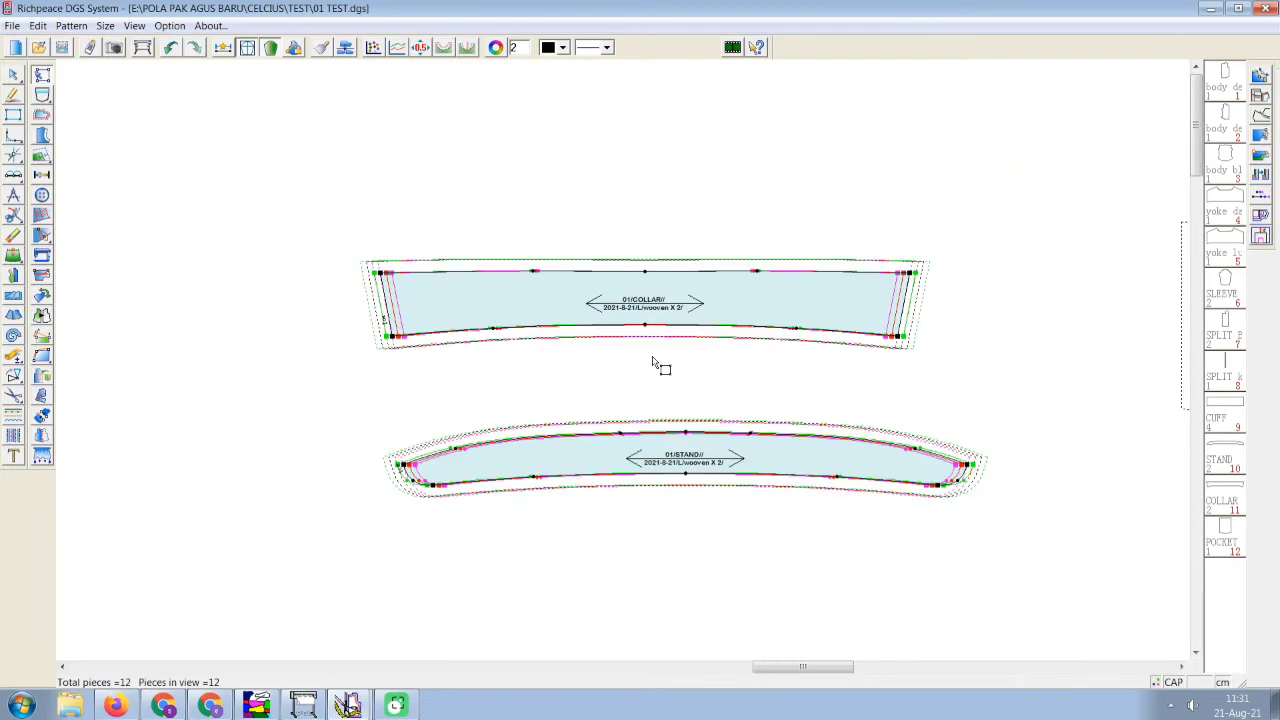
{"action": "scroll", "coordinate": [652, 363], "scroll_direction": "down", "scroll_amount": 1}
{"action": "scroll", "coordinate": [652, 363], "scroll_direction": "up", "scroll_amount": 2}
{"action": "scroll", "coordinate": [652, 363], "scroll_direction": "down", "scroll_amount": 1}
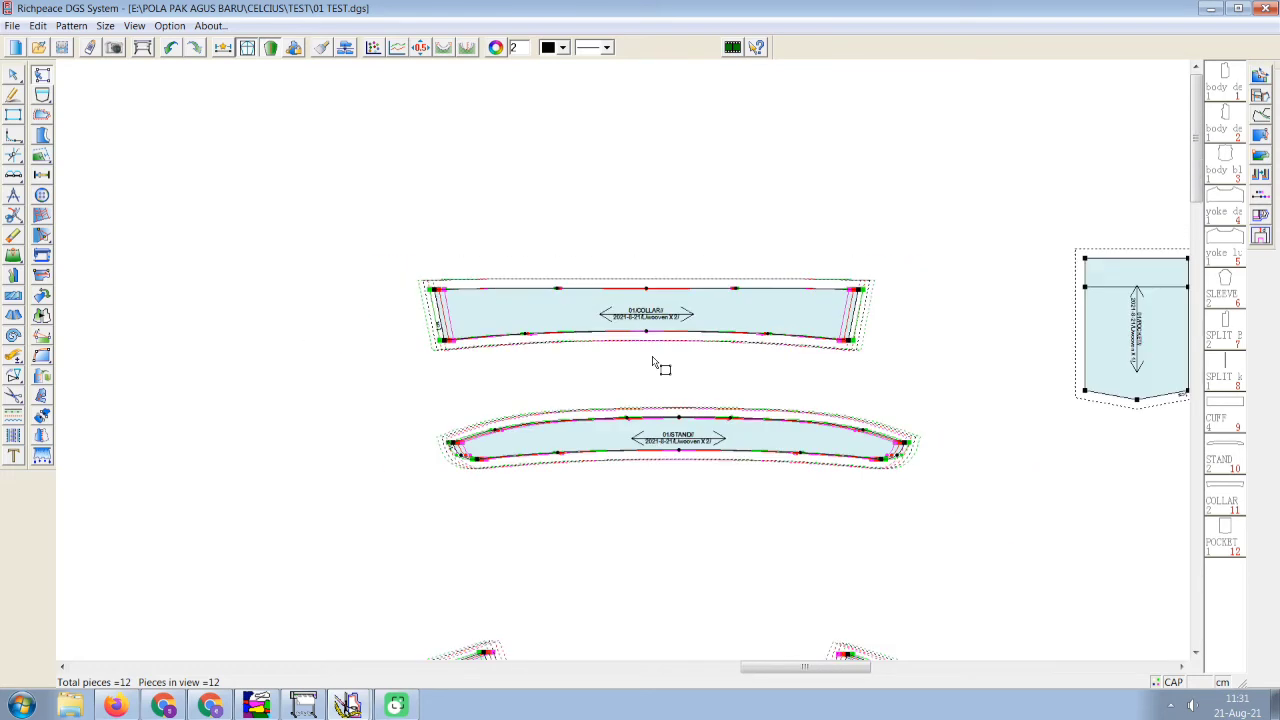
{"action": "scroll", "coordinate": [624, 368], "scroll_direction": "down", "scroll_amount": 1}
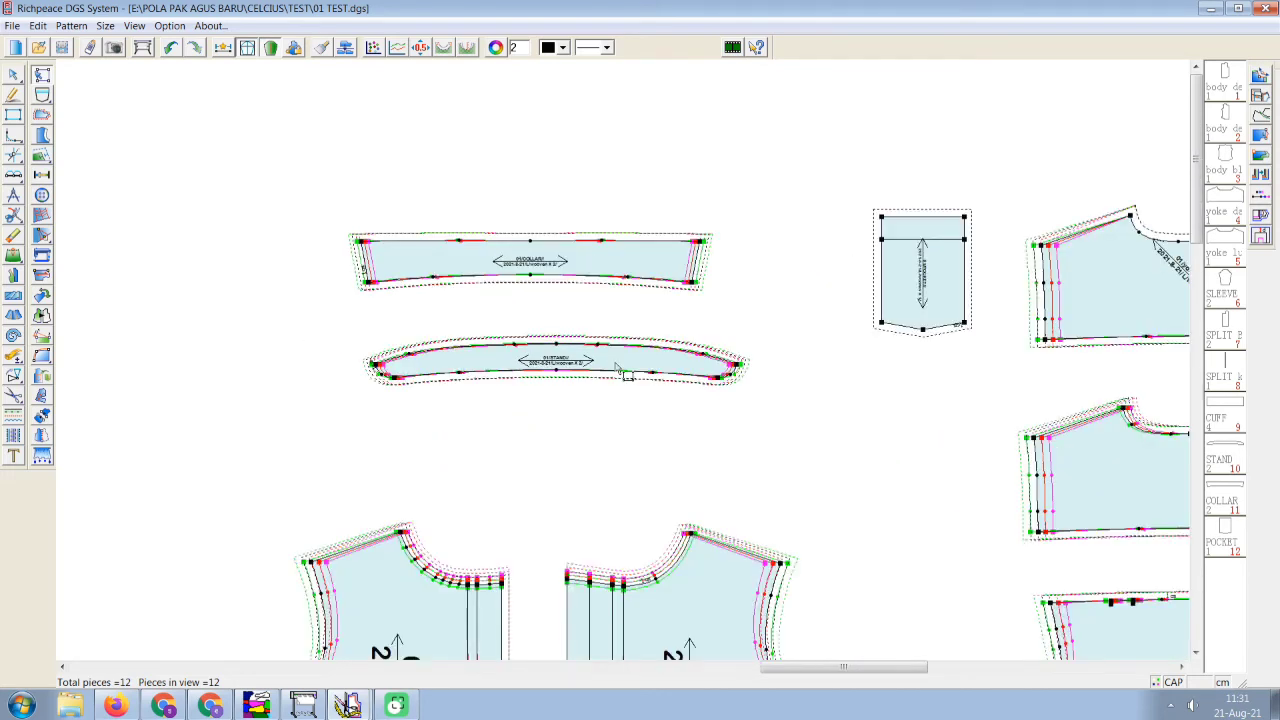
{"action": "left_click", "coordinate": [625, 372]}
{"action": "left_click_drag", "start_coordinate": [620, 366], "coordinate": [596, 328]}
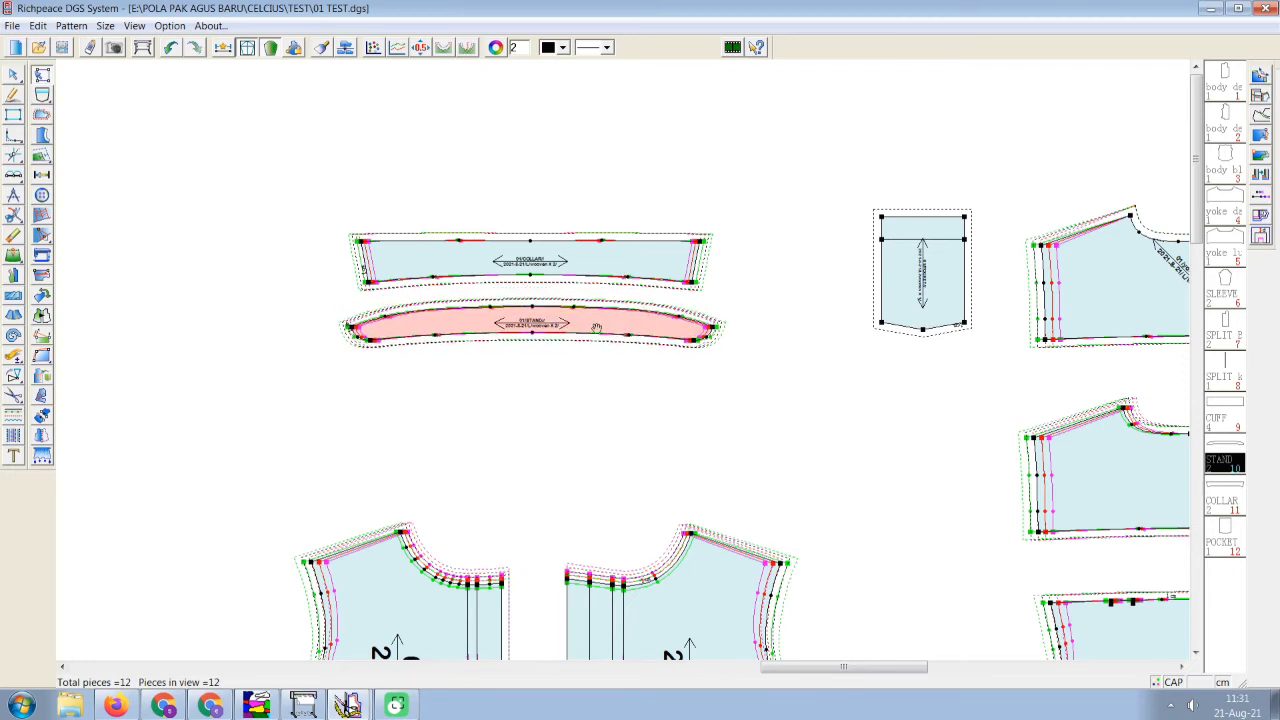
Move the POCKET piece slightly down and left, away from the outer yoke piece.
{"action": "scroll", "coordinate": [610, 365], "scroll_direction": "down", "scroll_amount": 3}
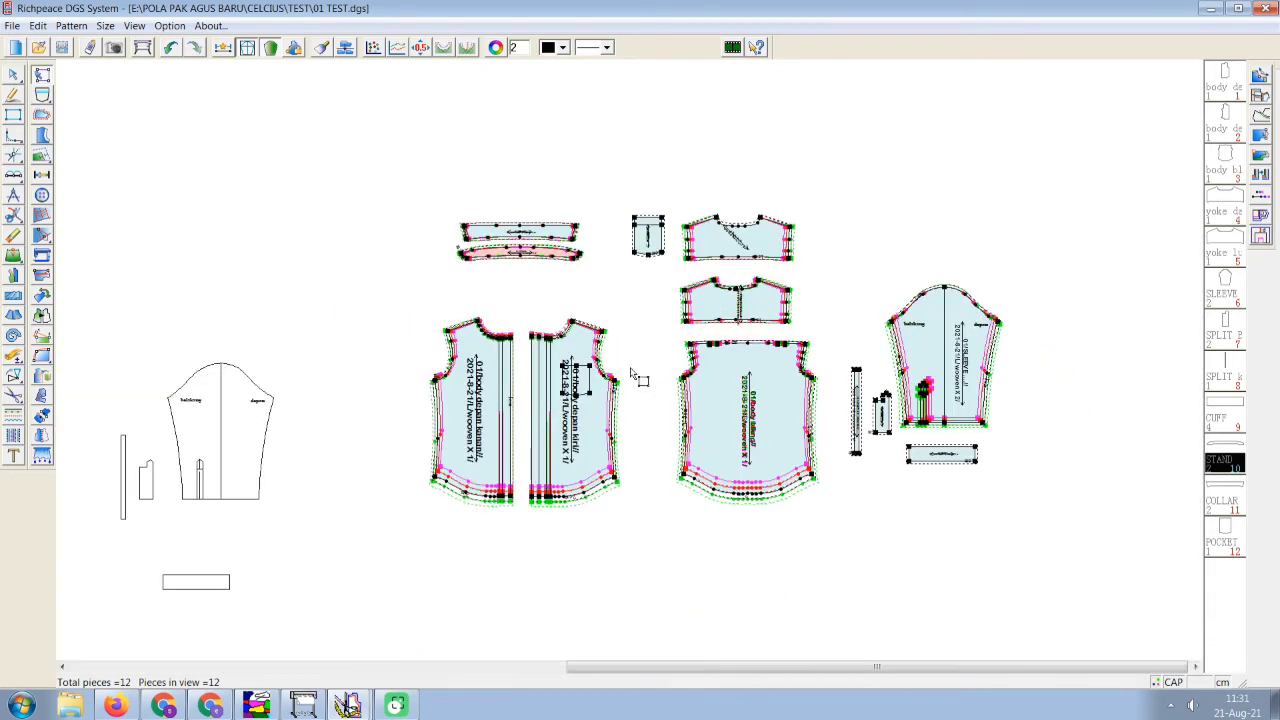
{"action": "scroll", "coordinate": [632, 374], "scroll_direction": "up", "scroll_amount": 4}
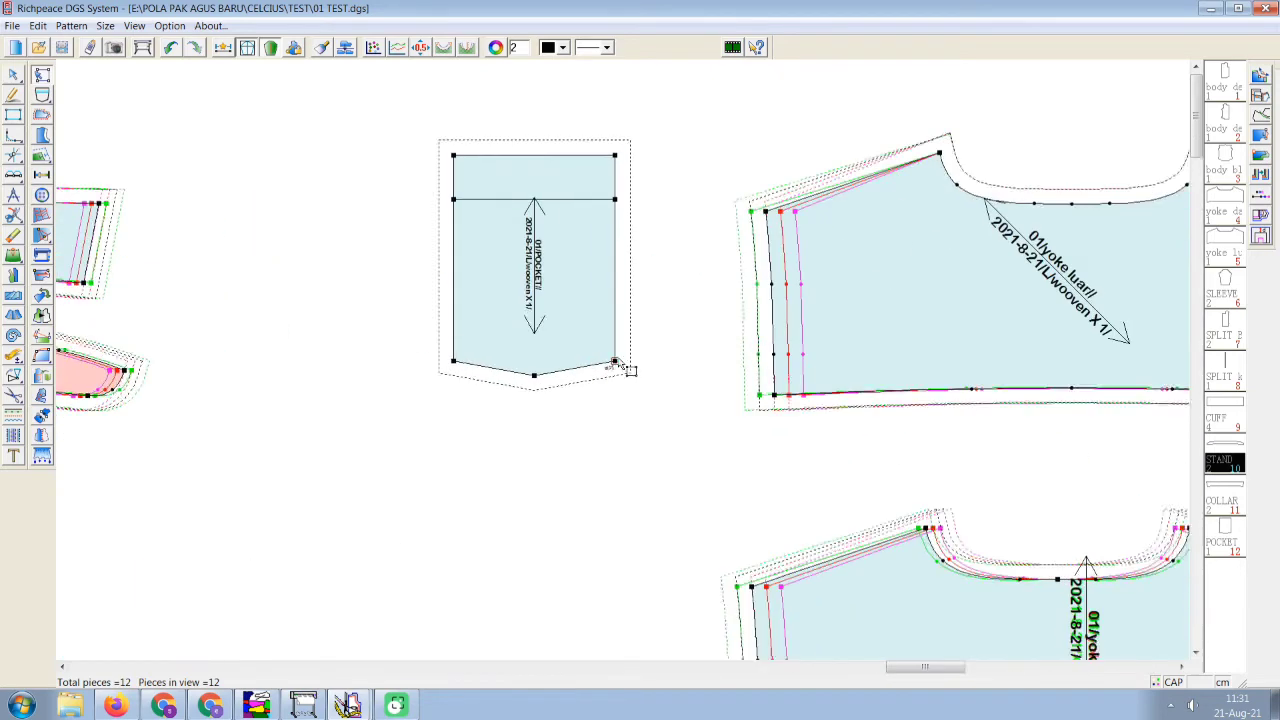
{"action": "scroll", "coordinate": [628, 370], "scroll_direction": "up", "scroll_amount": 2}
{"action": "left_click", "coordinate": [620, 357]}
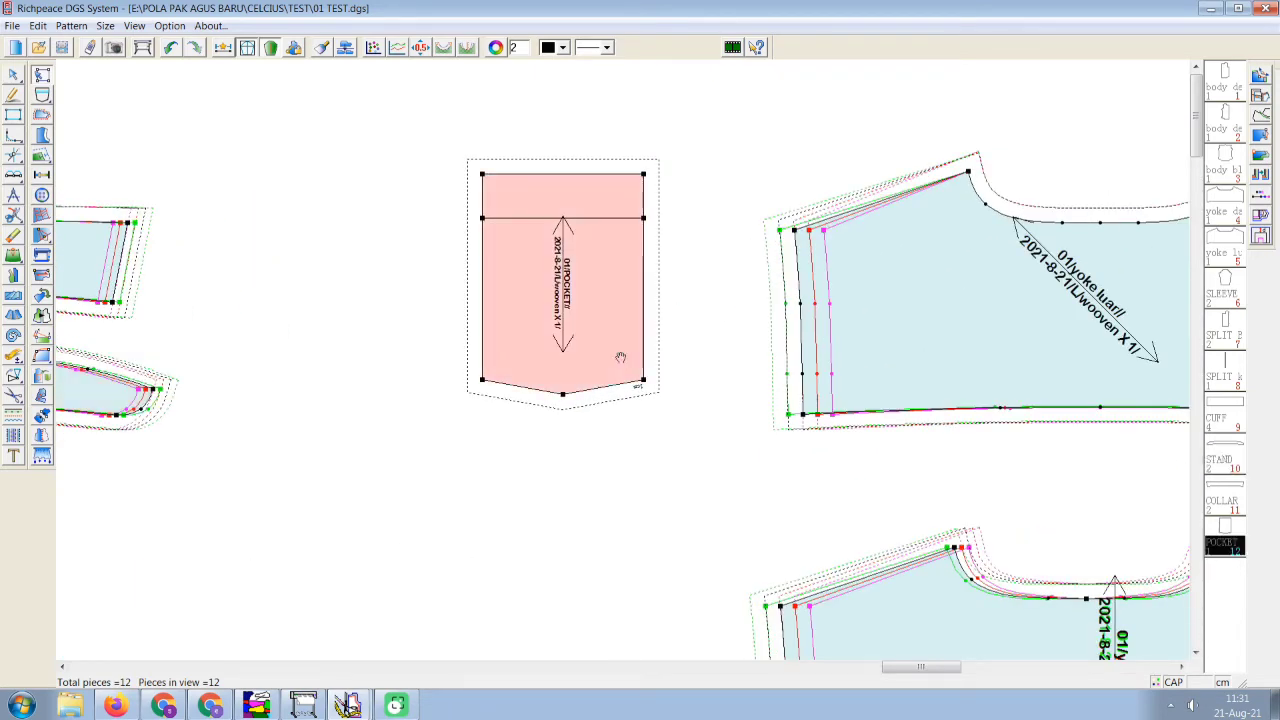
{"action": "left_click_drag", "start_coordinate": [620, 357], "coordinate": [560, 414]}
Examine the graded outlines of the yoke pieces and the front body pieces.
{"action": "scroll", "coordinate": [631, 366], "scroll_direction": "down", "scroll_amount": 3}
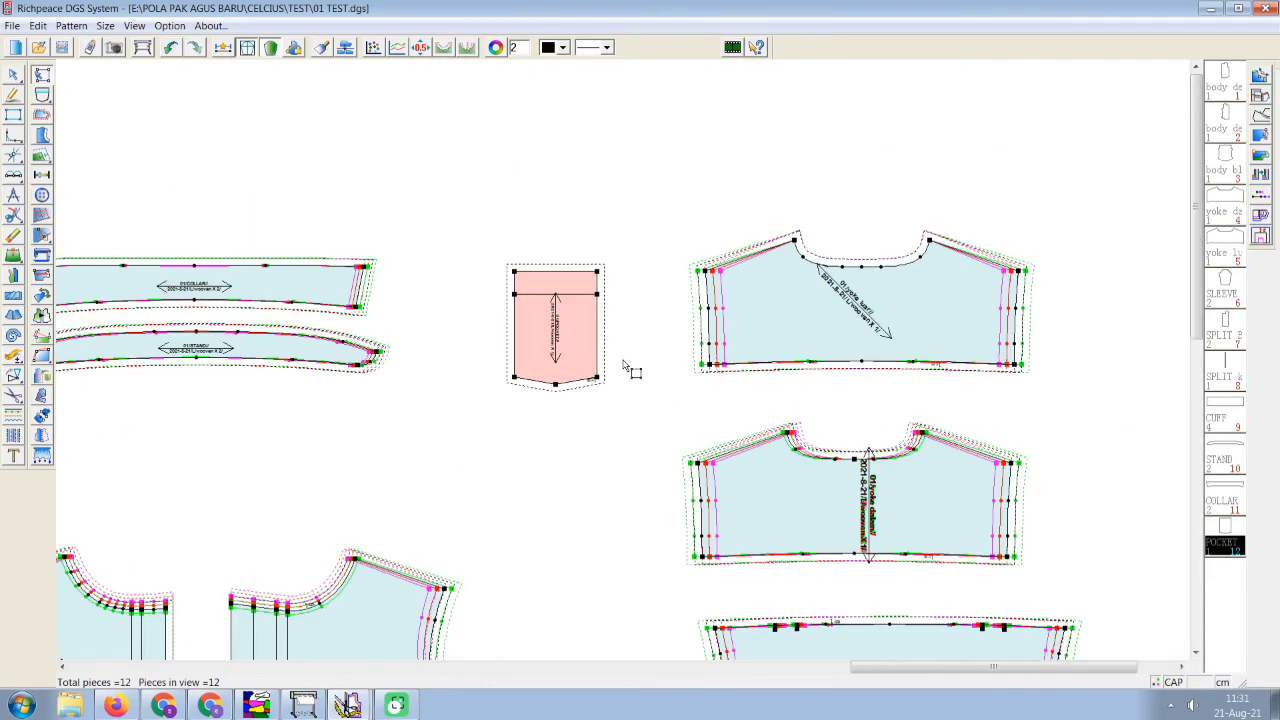
{"action": "scroll", "coordinate": [630, 368], "scroll_direction": "up", "scroll_amount": 2}
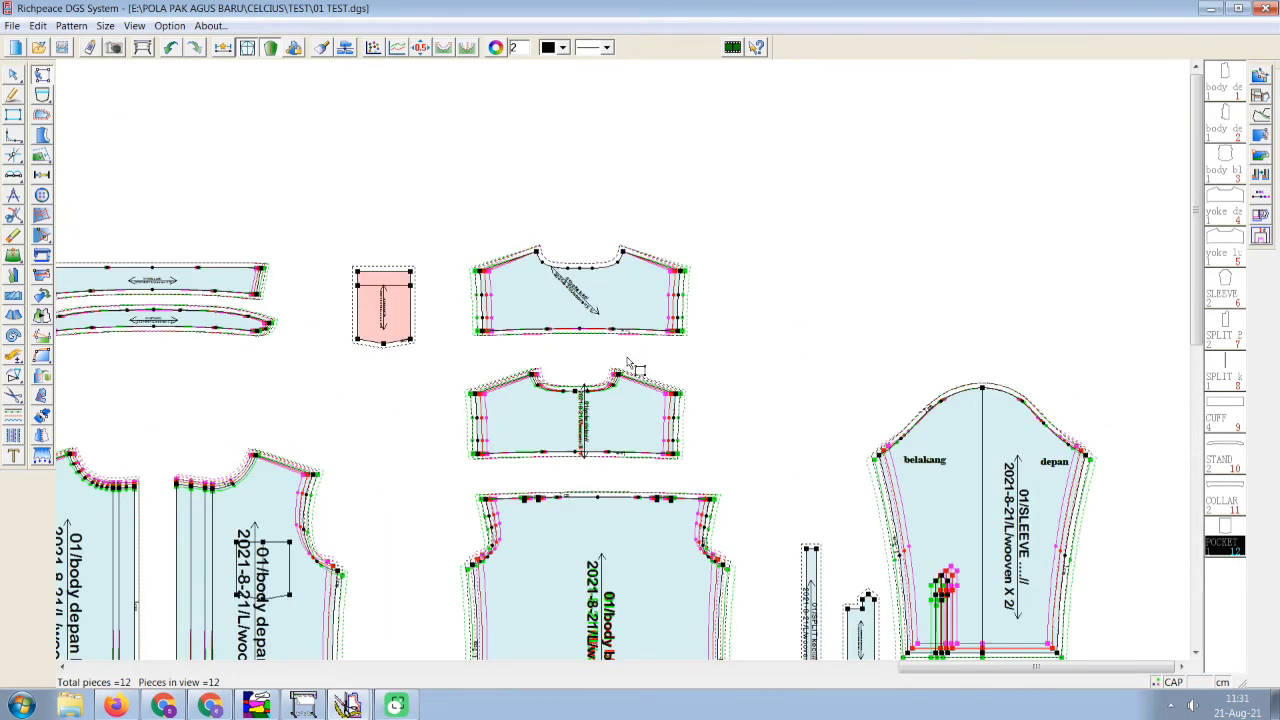
{"action": "scroll", "coordinate": [617, 365], "scroll_direction": "down", "scroll_amount": 2}
{"action": "scroll", "coordinate": [617, 363], "scroll_direction": "up", "scroll_amount": 3}
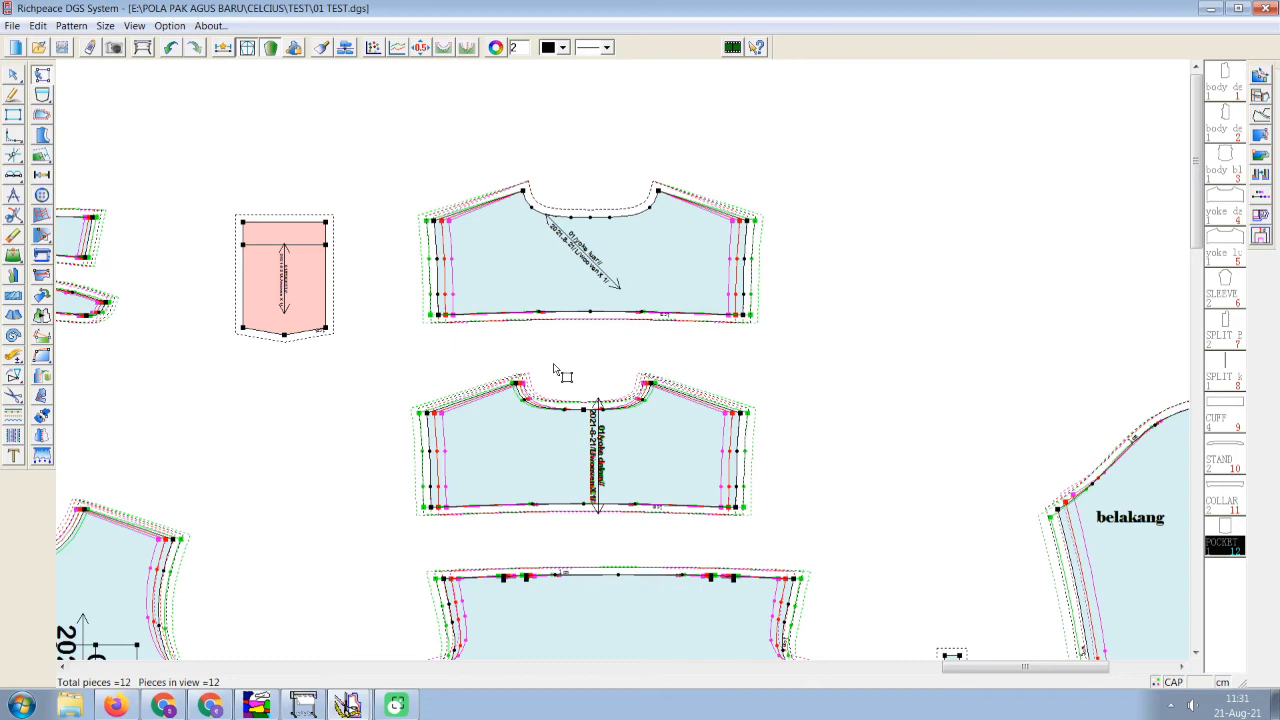
{"action": "scroll", "coordinate": [465, 416], "scroll_direction": "down", "scroll_amount": 4}
{"action": "scroll", "coordinate": [620, 371], "scroll_direction": "up", "scroll_amount": 2}
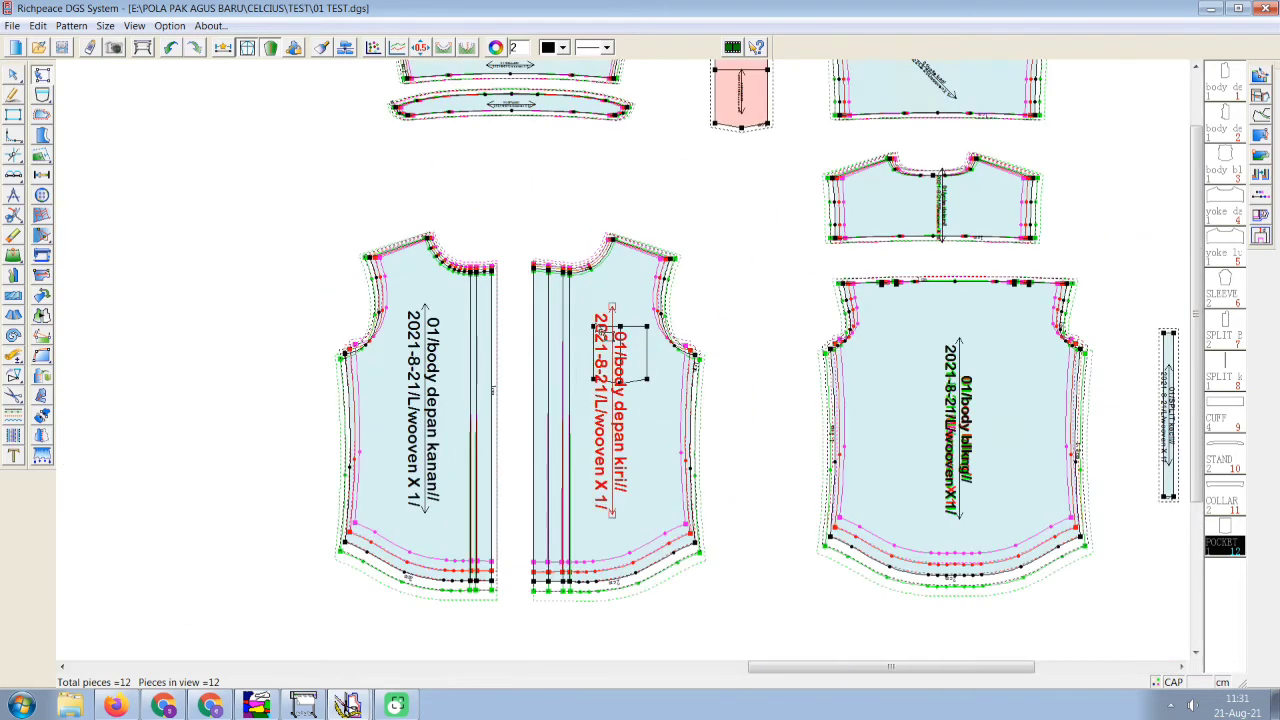
{"action": "scroll", "coordinate": [625, 368], "scroll_direction": "up", "scroll_amount": 3}
{"action": "scroll", "coordinate": [628, 363], "scroll_direction": "down", "scroll_amount": 3}
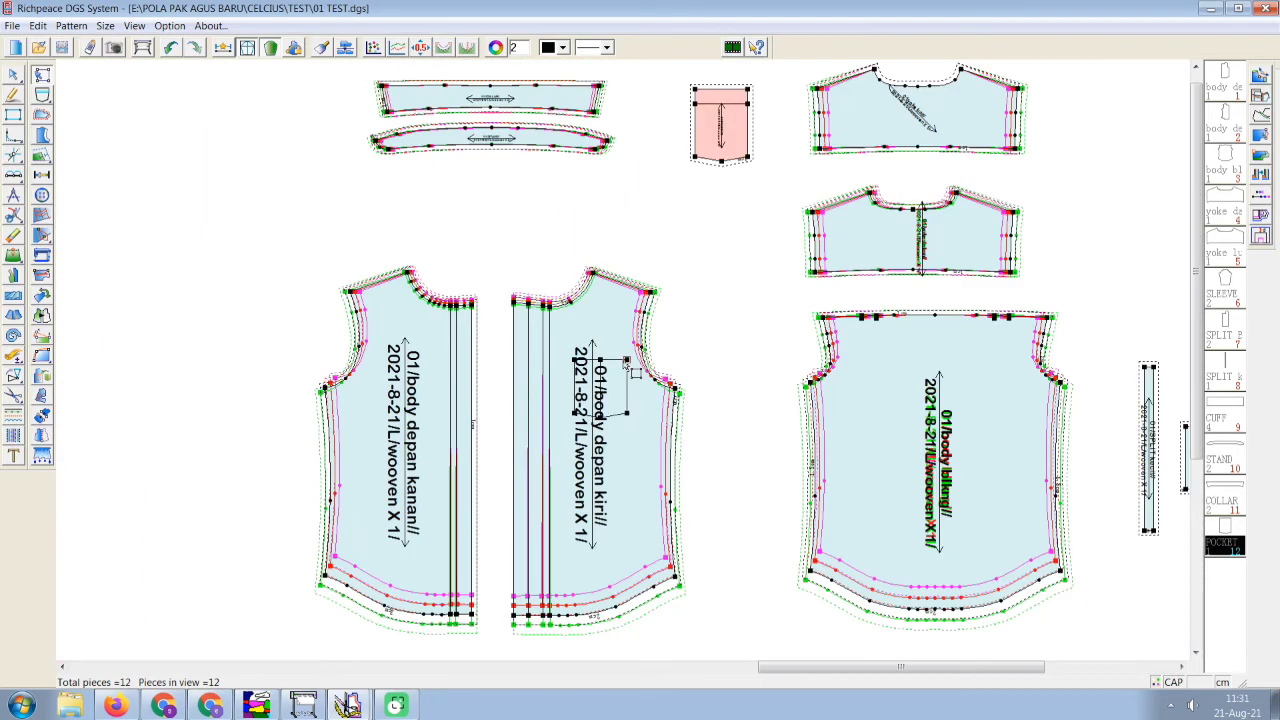
{"action": "scroll", "coordinate": [632, 371], "scroll_direction": "down", "scroll_amount": 1}
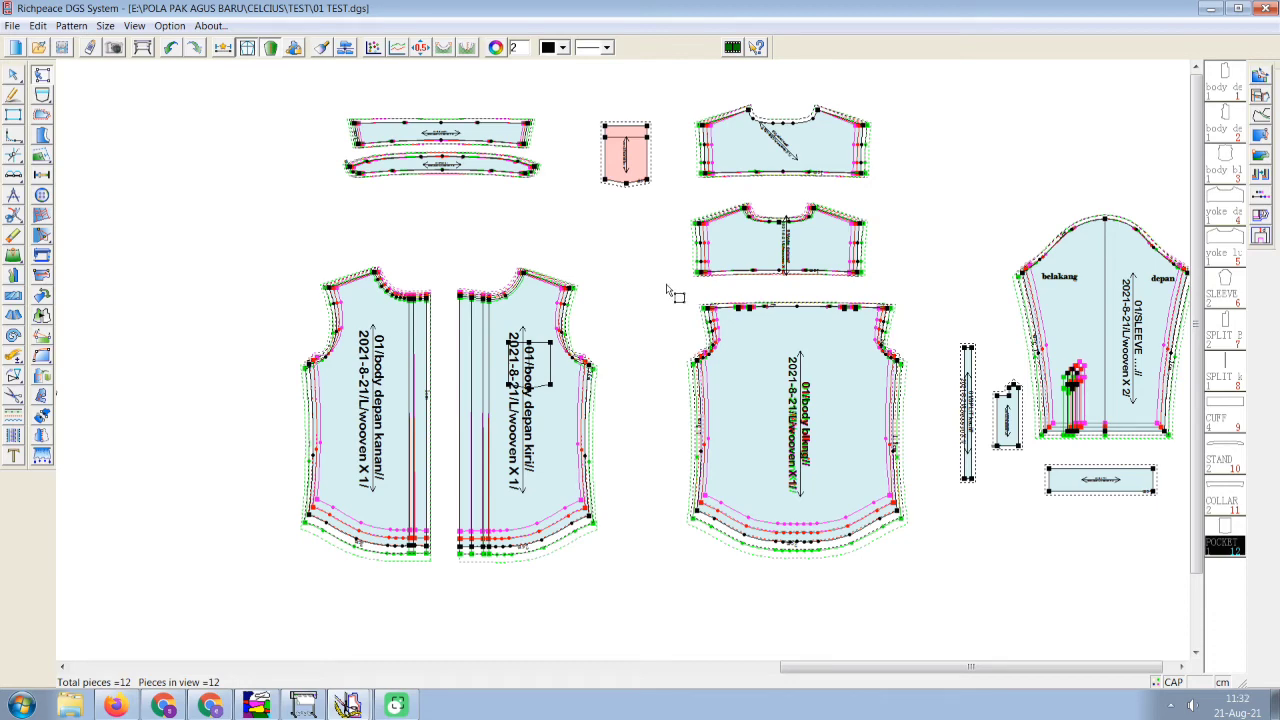
Survey the whole layout of graded shirt pieces, including the collar, pocket, yokes, body, sleeve and cuff.
{"action": "scroll", "coordinate": [628, 366], "scroll_direction": "down", "scroll_amount": 3}
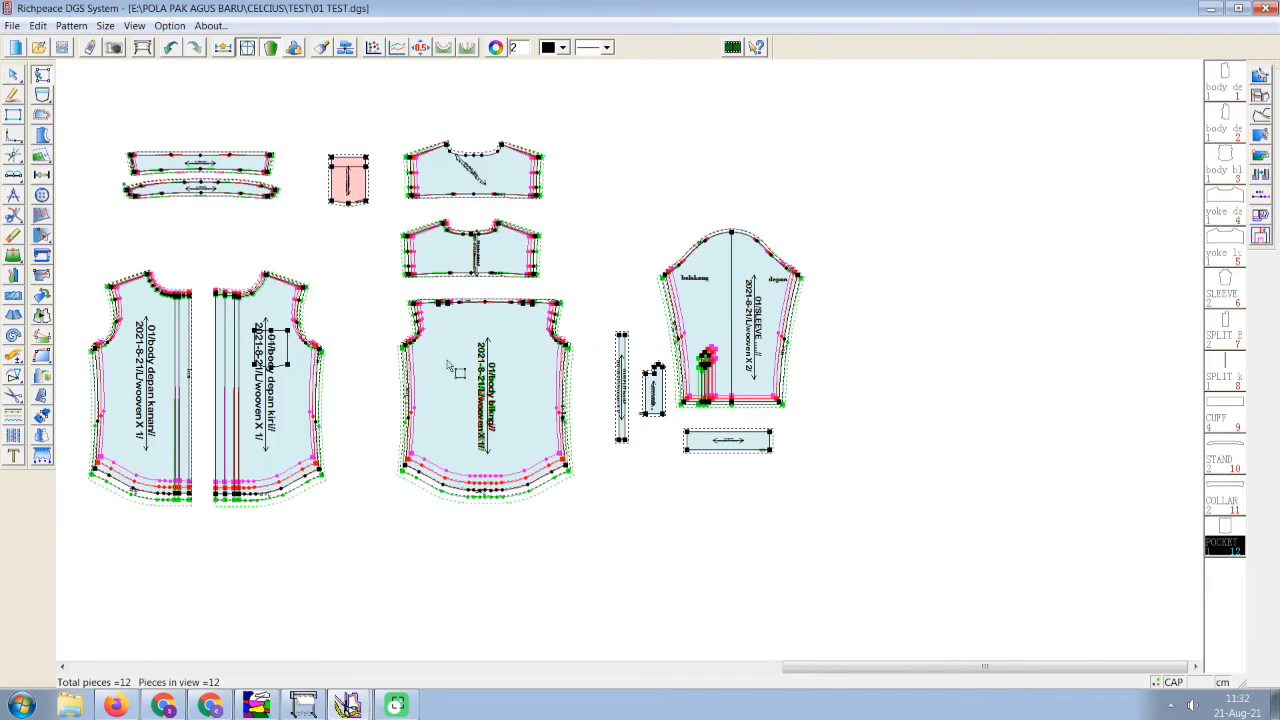
{"action": "scroll", "coordinate": [428, 370], "scroll_direction": "down", "scroll_amount": 3}
{"action": "scroll", "coordinate": [428, 316], "scroll_direction": "up", "scroll_amount": 3}
{"action": "scroll", "coordinate": [612, 470], "scroll_direction": "down", "scroll_amount": 3}
{"action": "scroll", "coordinate": [762, 366], "scroll_direction": "up", "scroll_amount": 1}
{"action": "scroll", "coordinate": [630, 366], "scroll_direction": "up", "scroll_amount": 1}
{"action": "scroll", "coordinate": [872, 402], "scroll_direction": "down", "scroll_amount": 1}
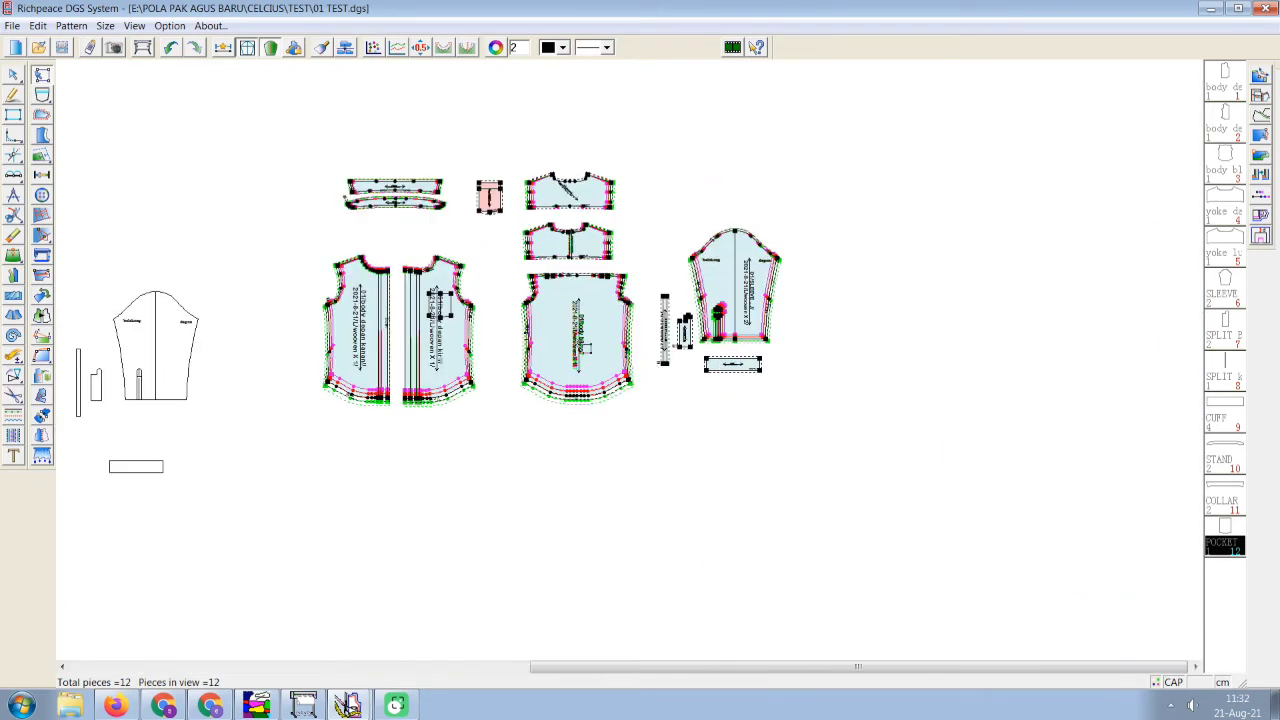
{"action": "scroll", "coordinate": [620, 340], "scroll_direction": "up", "scroll_amount": 1}
{"action": "scroll", "coordinate": [494, 294], "scroll_direction": "up", "scroll_amount": 1}
{"action": "scroll", "coordinate": [622, 366], "scroll_direction": "down", "scroll_amount": 1}
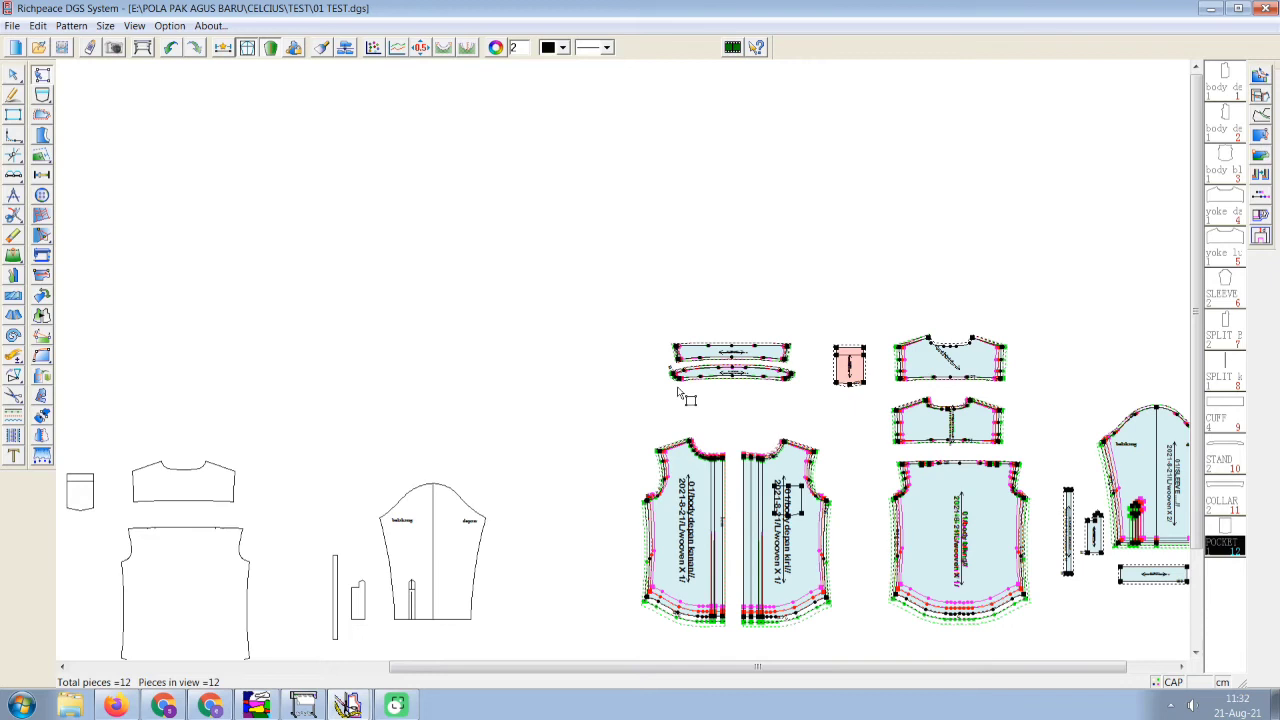
{"action": "scroll", "coordinate": [632, 378], "scroll_direction": "up", "scroll_amount": 1}
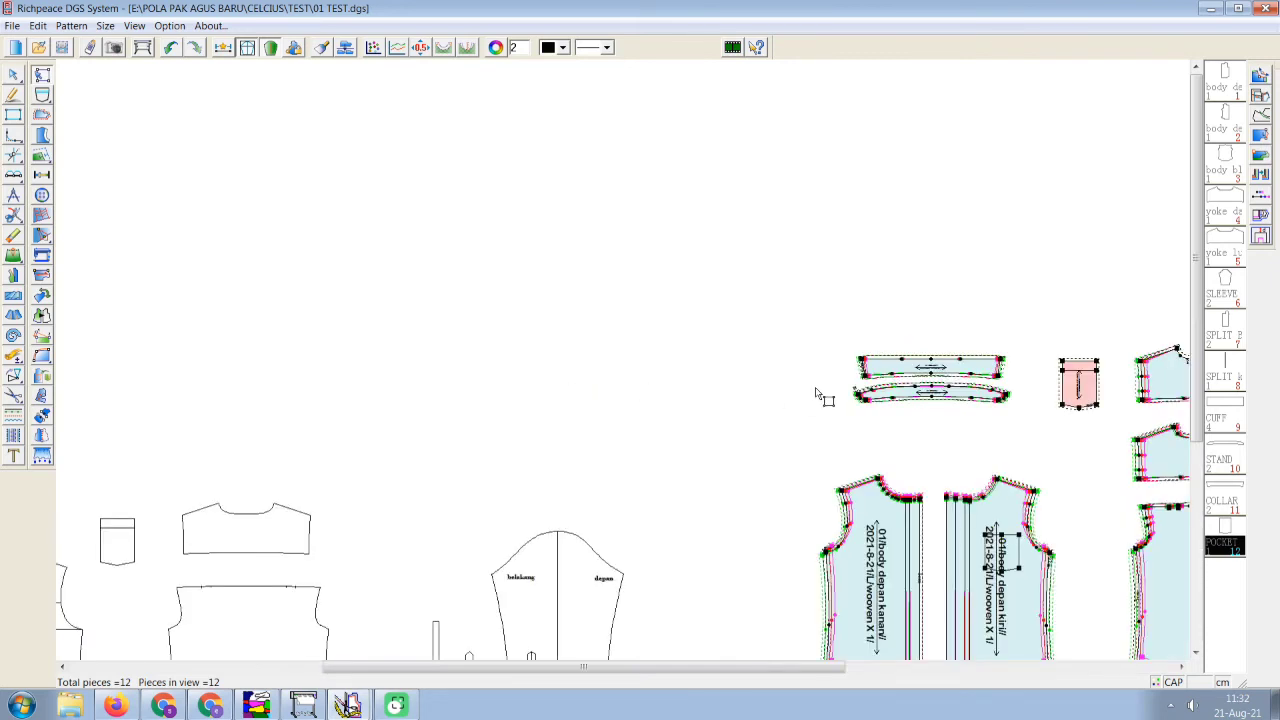
{"action": "scroll", "coordinate": [629, 368], "scroll_direction": "down", "scroll_amount": 2}
{"action": "scroll", "coordinate": [632, 376], "scroll_direction": "up", "scroll_amount": 3}
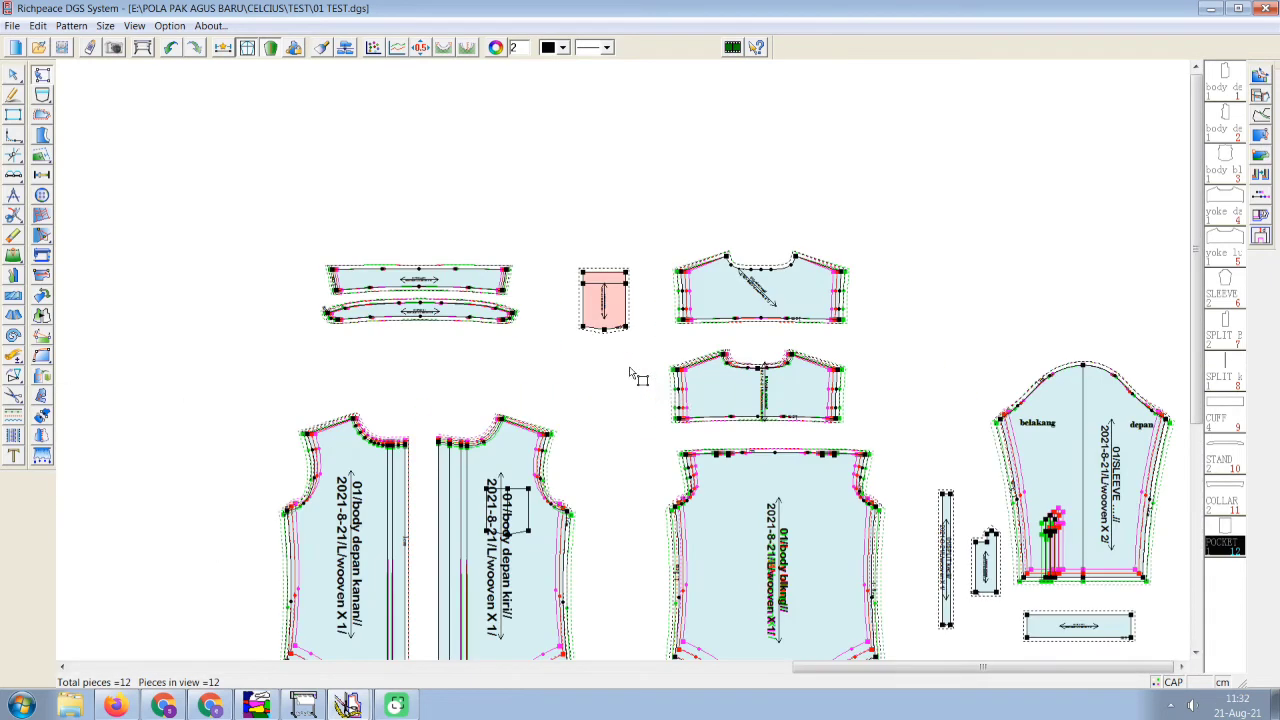
{"action": "scroll", "coordinate": [629, 374], "scroll_direction": "down", "scroll_amount": 2}
{"action": "scroll", "coordinate": [634, 371], "scroll_direction": "up", "scroll_amount": 2}
{"action": "scroll", "coordinate": [608, 400], "scroll_direction": "down", "scroll_amount": 2}
{"action": "scroll", "coordinate": [600, 374], "scroll_direction": "up", "scroll_amount": 3}
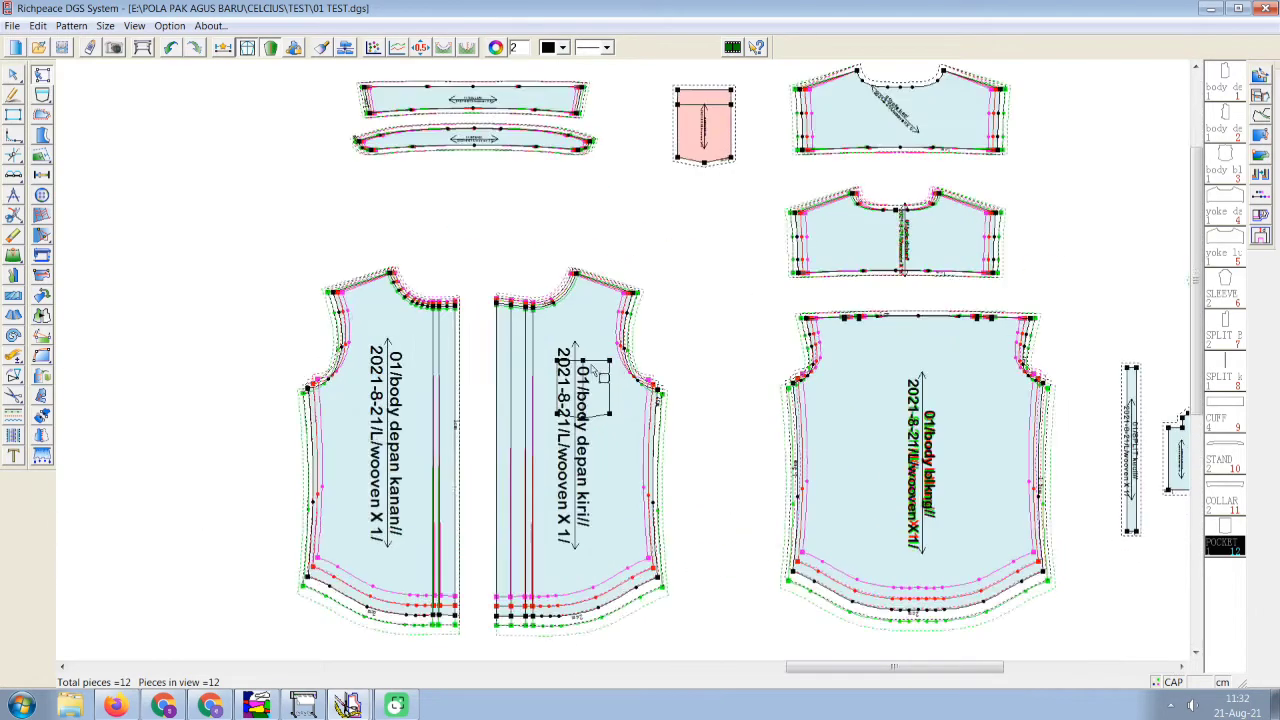
Examine the grading at the necklines, placket lines and hems of the two front body pieces.
{"action": "scroll", "coordinate": [600, 372], "scroll_direction": "up", "scroll_amount": 3}
{"action": "scroll", "coordinate": [486, 350], "scroll_direction": "down", "scroll_amount": 3}
{"action": "scroll", "coordinate": [625, 363], "scroll_direction": "up", "scroll_amount": 3}
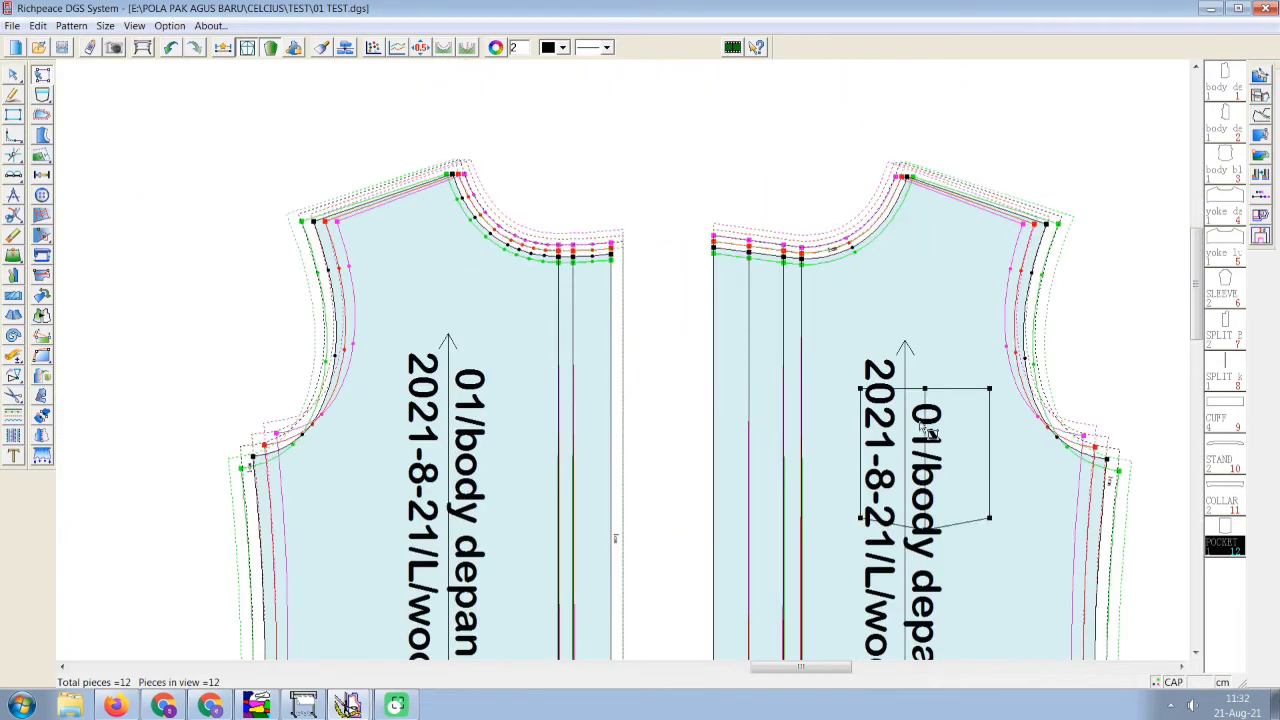
{"action": "scroll", "coordinate": [630, 372], "scroll_direction": "down", "scroll_amount": 3}
{"action": "scroll", "coordinate": [628, 368], "scroll_direction": "up", "scroll_amount": 5}
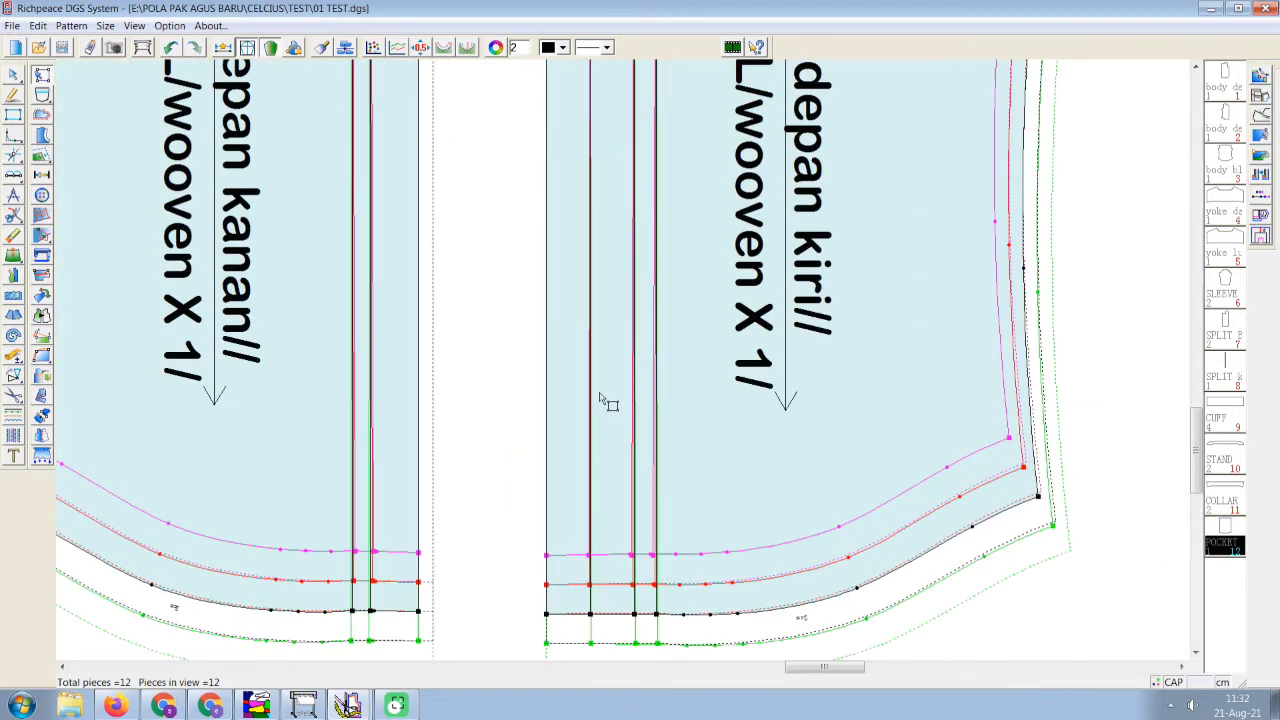
{"action": "scroll", "coordinate": [615, 392], "scroll_direction": "up", "scroll_amount": 2}
{"action": "scroll", "coordinate": [632, 395], "scroll_direction": "up", "scroll_amount": 2}
{"action": "scroll", "coordinate": [654, 406], "scroll_direction": "up", "scroll_amount": 2}
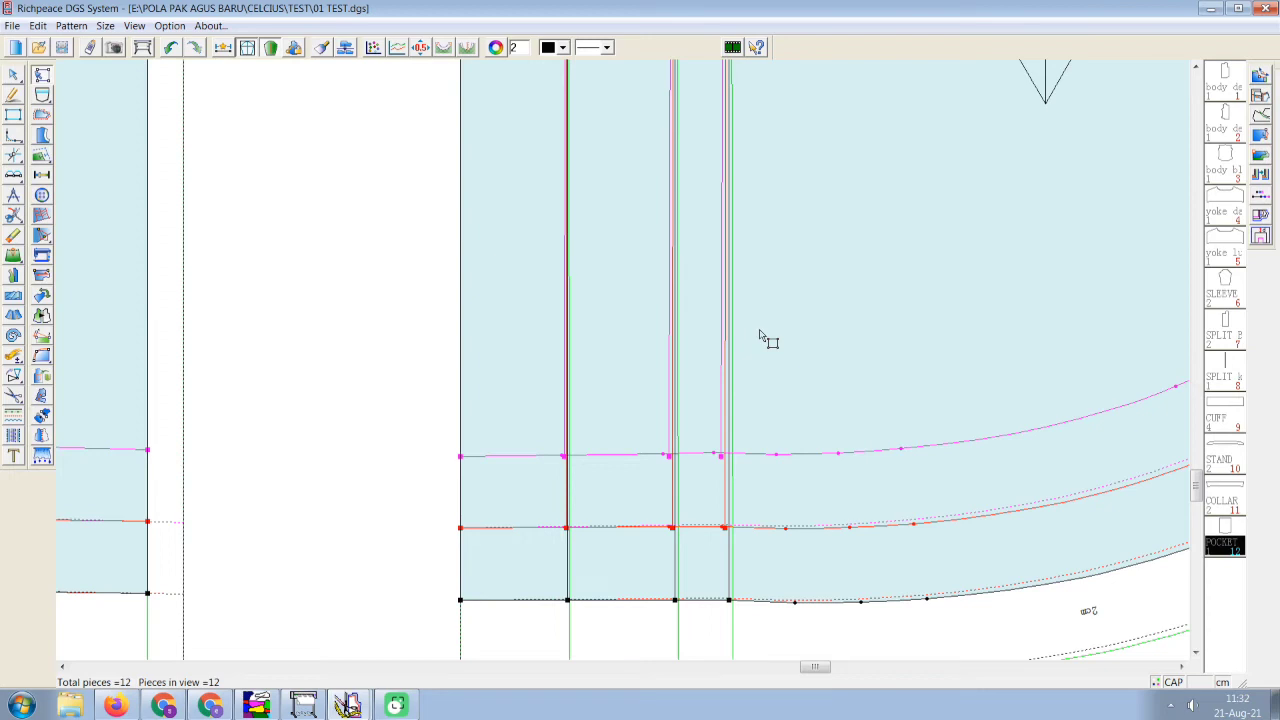
{"action": "scroll", "coordinate": [760, 337], "scroll_direction": "down", "scroll_amount": 4}
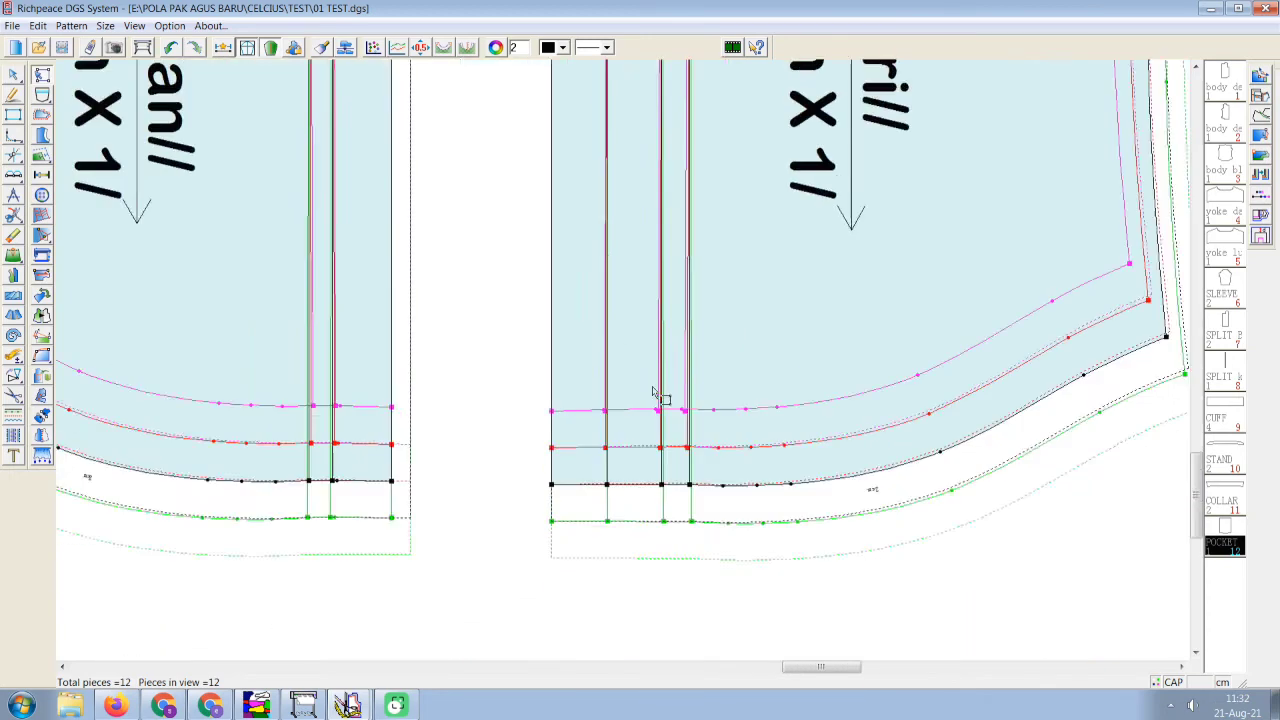
{"action": "scroll", "coordinate": [612, 275], "scroll_direction": "down", "scroll_amount": 2}
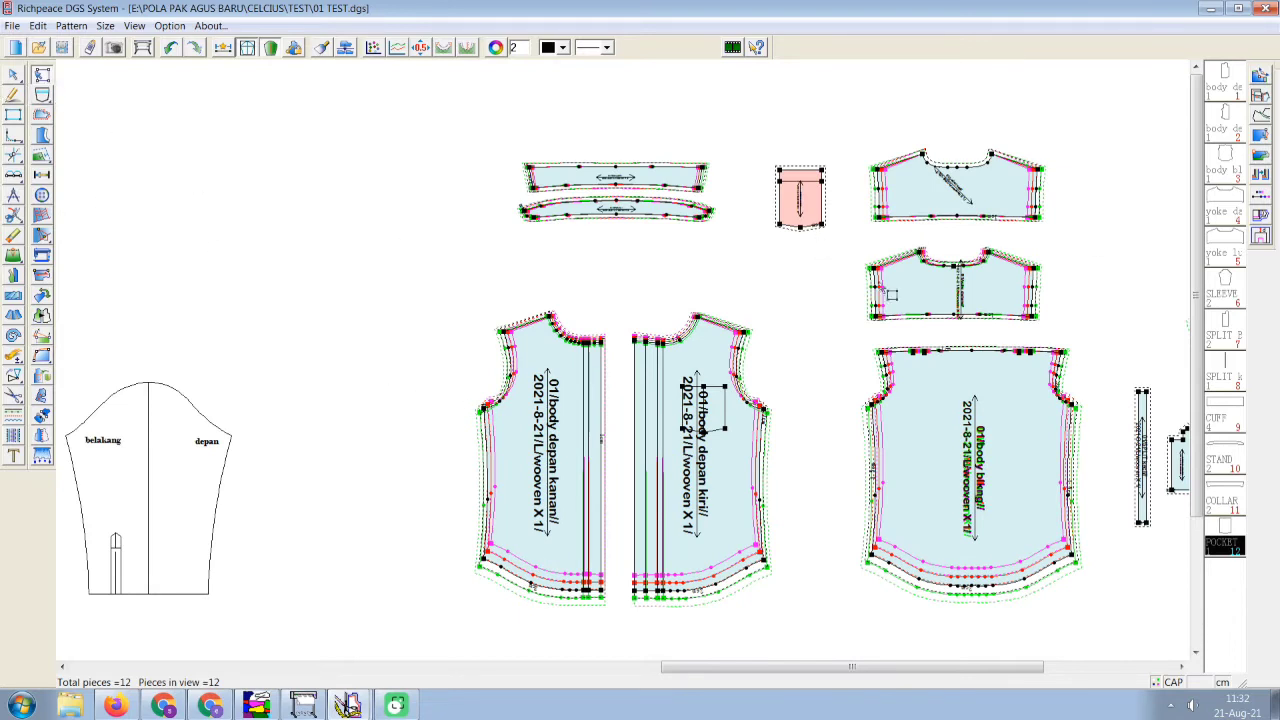
{"action": "scroll", "coordinate": [1061, 368], "scroll_direction": "down", "scroll_amount": 1}
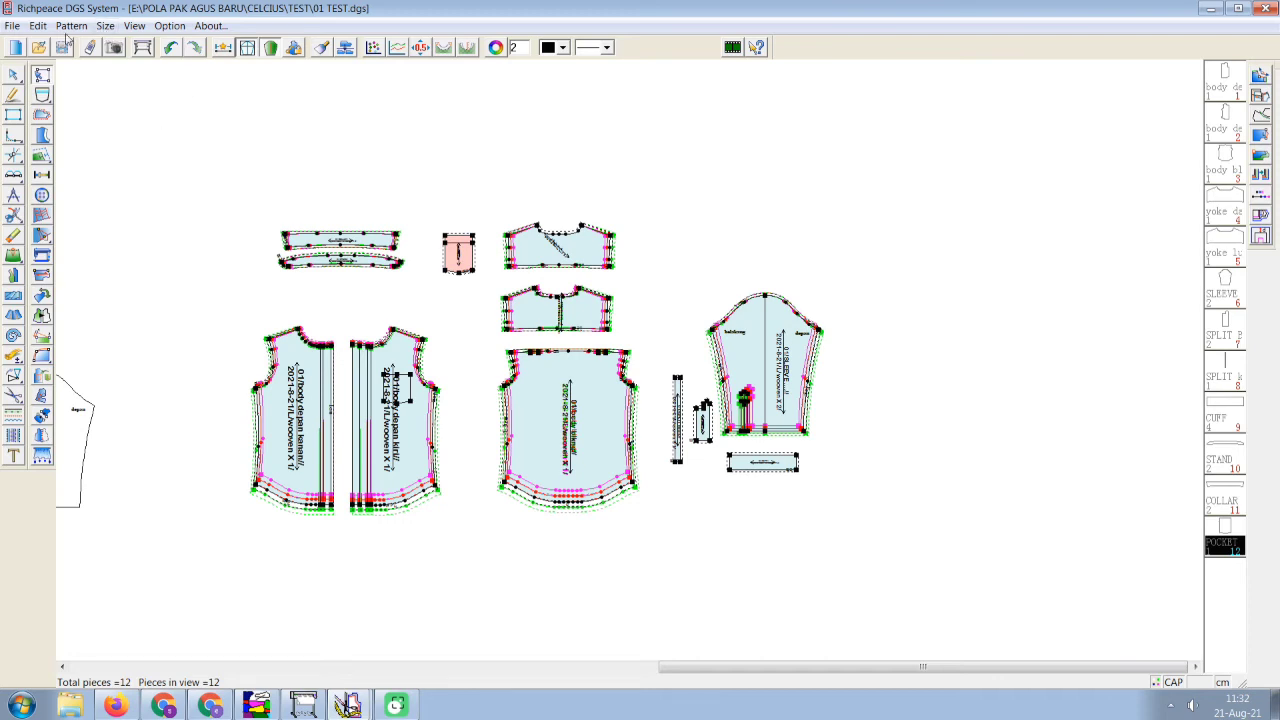
Minimize the pattern window to reach the desktop and launch the RP-GMS marker-making application.
{"action": "left_click", "coordinate": [13, 26]}
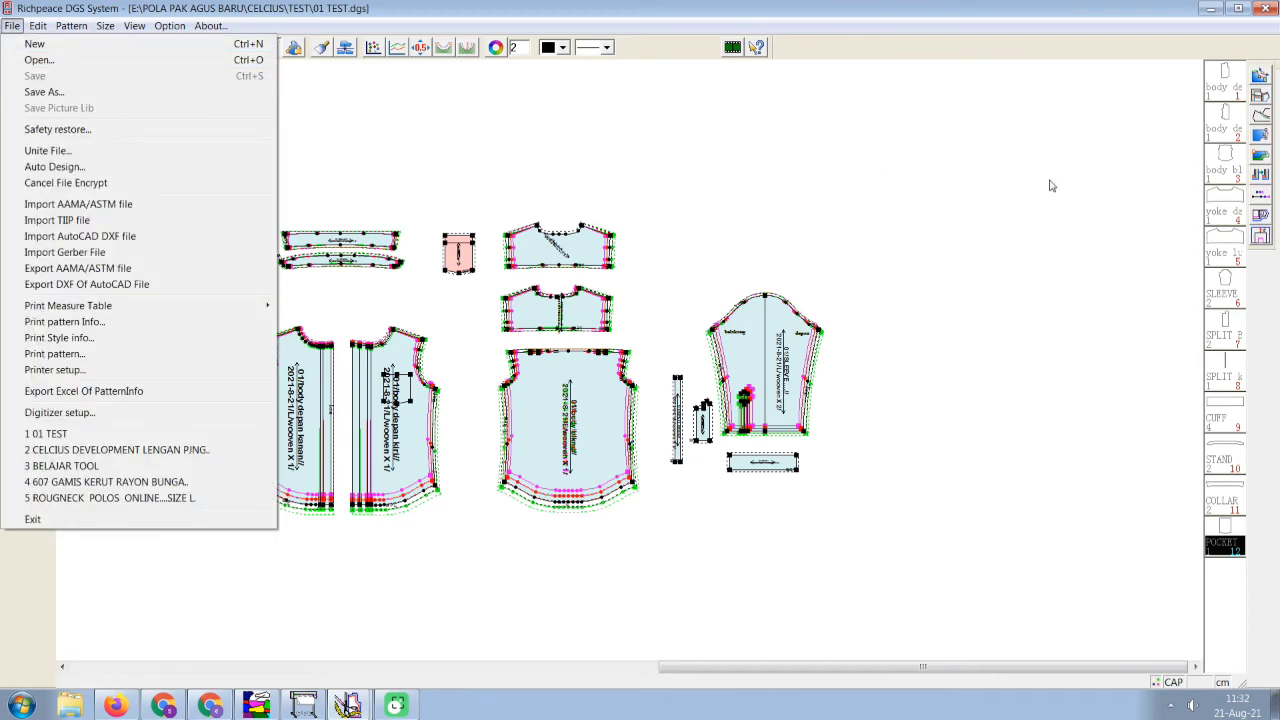
{"action": "left_click", "coordinate": [1210, 10]}
{"action": "left_click", "coordinate": [1210, 10]}
{"action": "left_click", "coordinate": [1210, 10]}
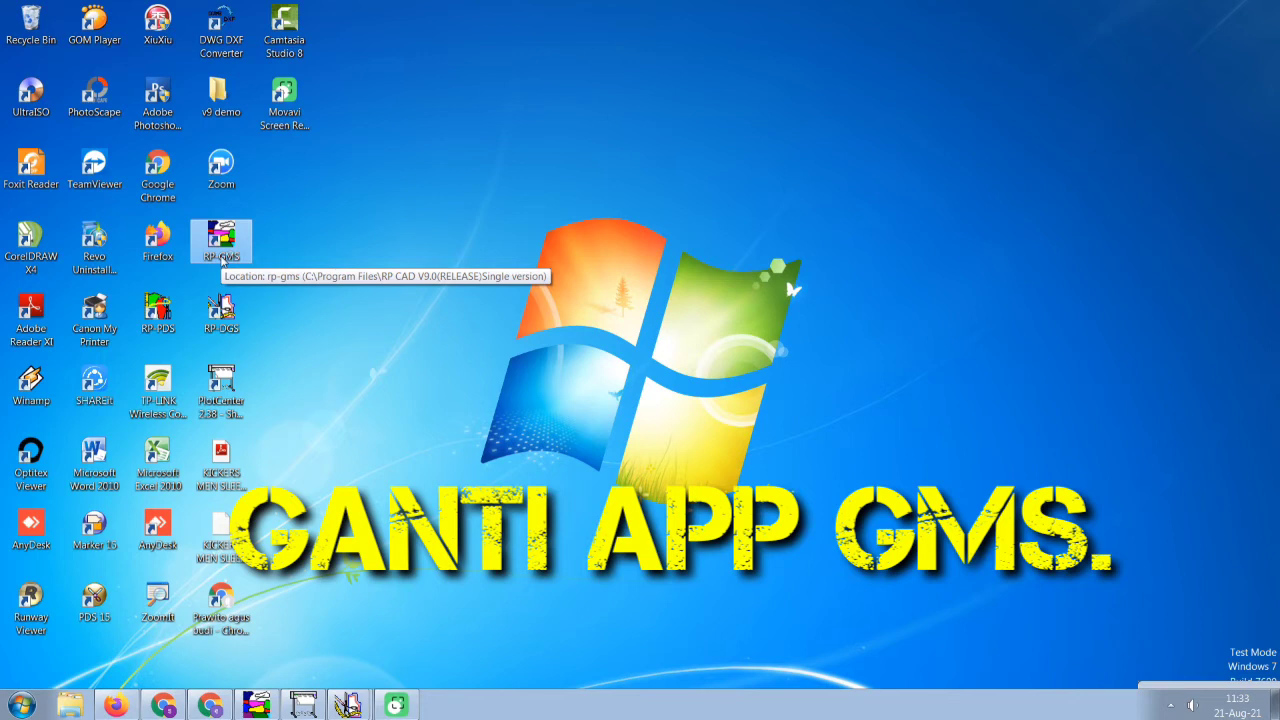
{"action": "double_click", "coordinate": [224, 250]}
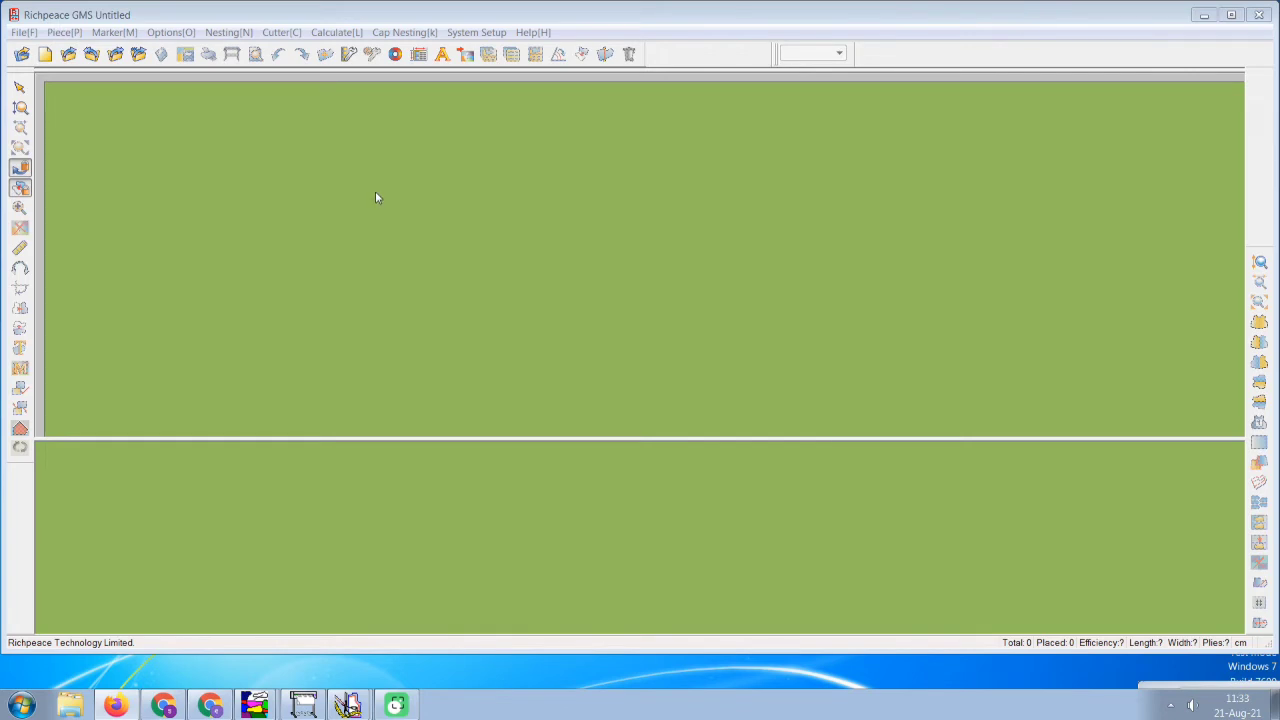
Define a new marker with comment 01, 145 cm wide and 13 yards long, in single layout mode with 1 ply.
{"action": "left_click", "coordinate": [45, 56]}
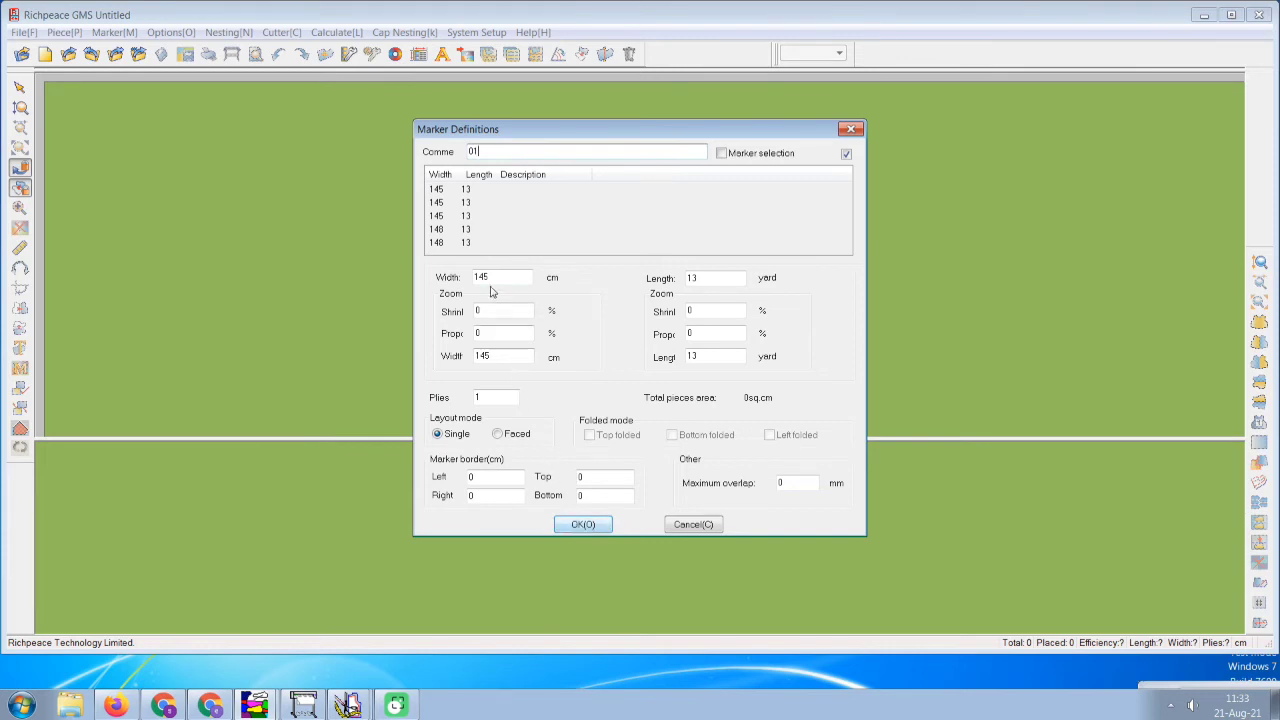
{"action": "left_click", "coordinate": [588, 524]}
Load the pattern file 01 TEST from the TEST folder inside CELCIUS into the marker.
{"action": "left_click", "coordinate": [530, 247]}
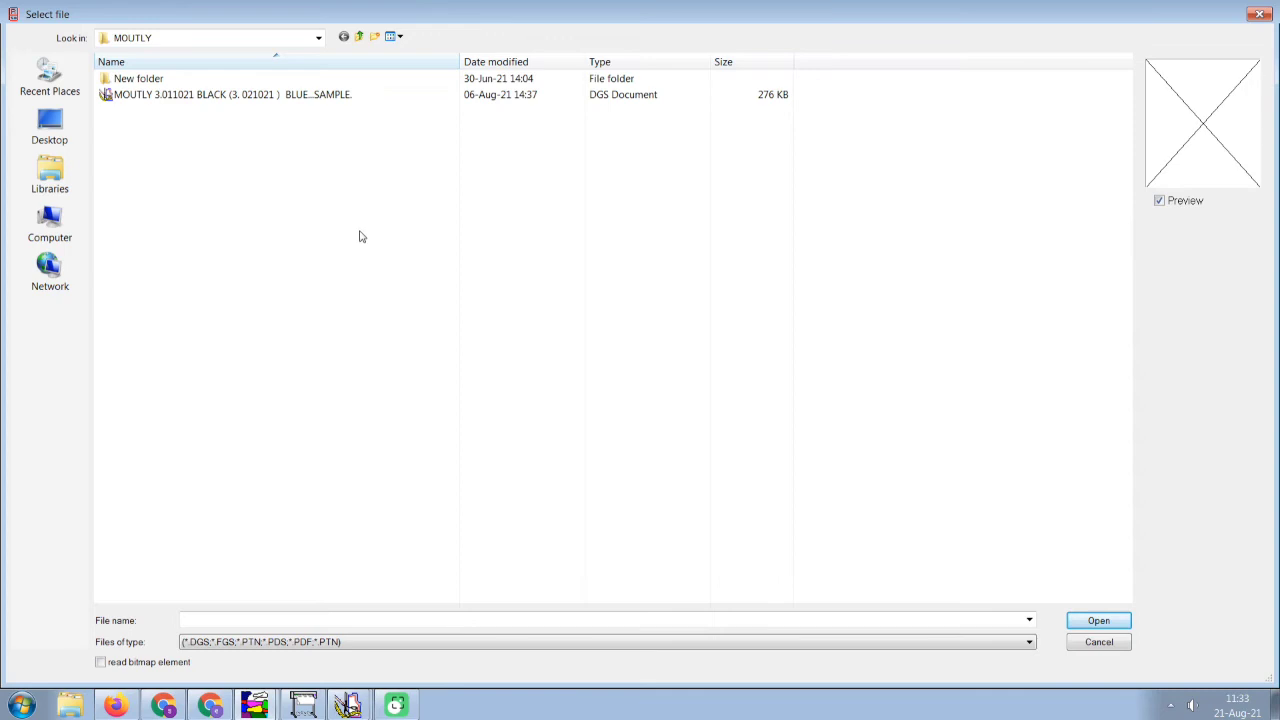
{"action": "left_click", "coordinate": [318, 39]}
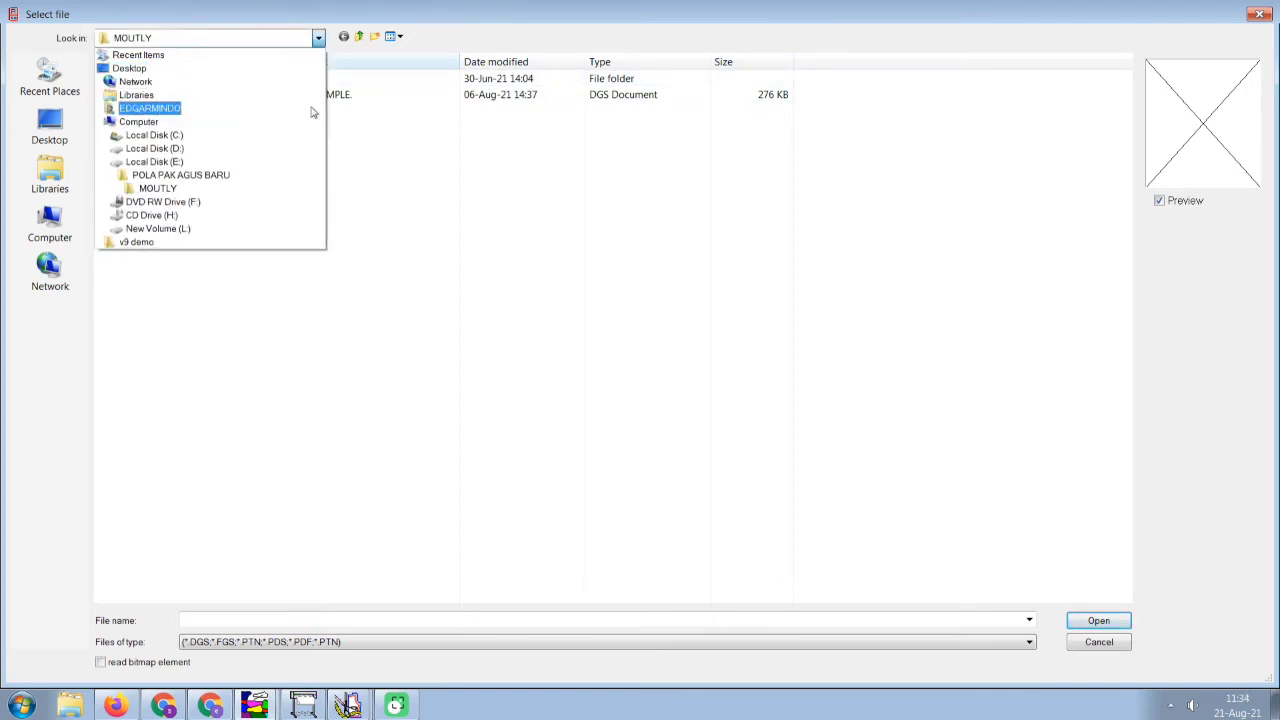
{"action": "left_click", "coordinate": [236, 178]}
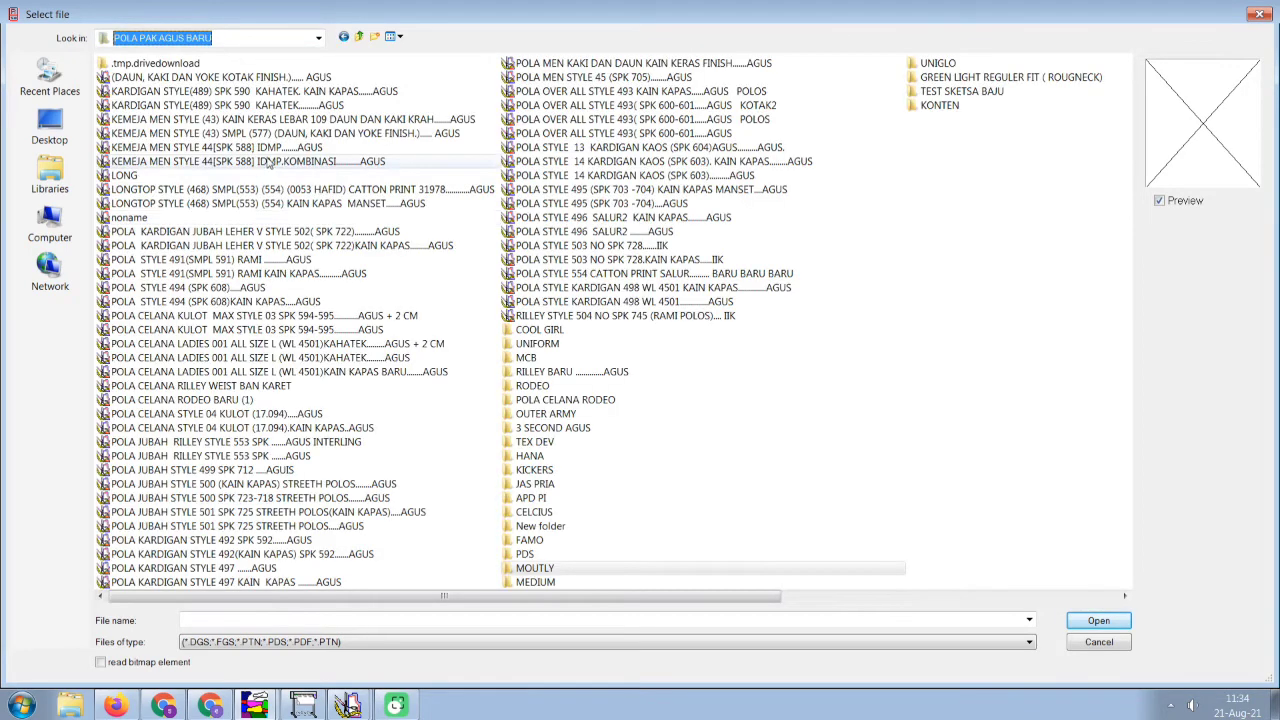
{"action": "double_click", "coordinate": [540, 512]}
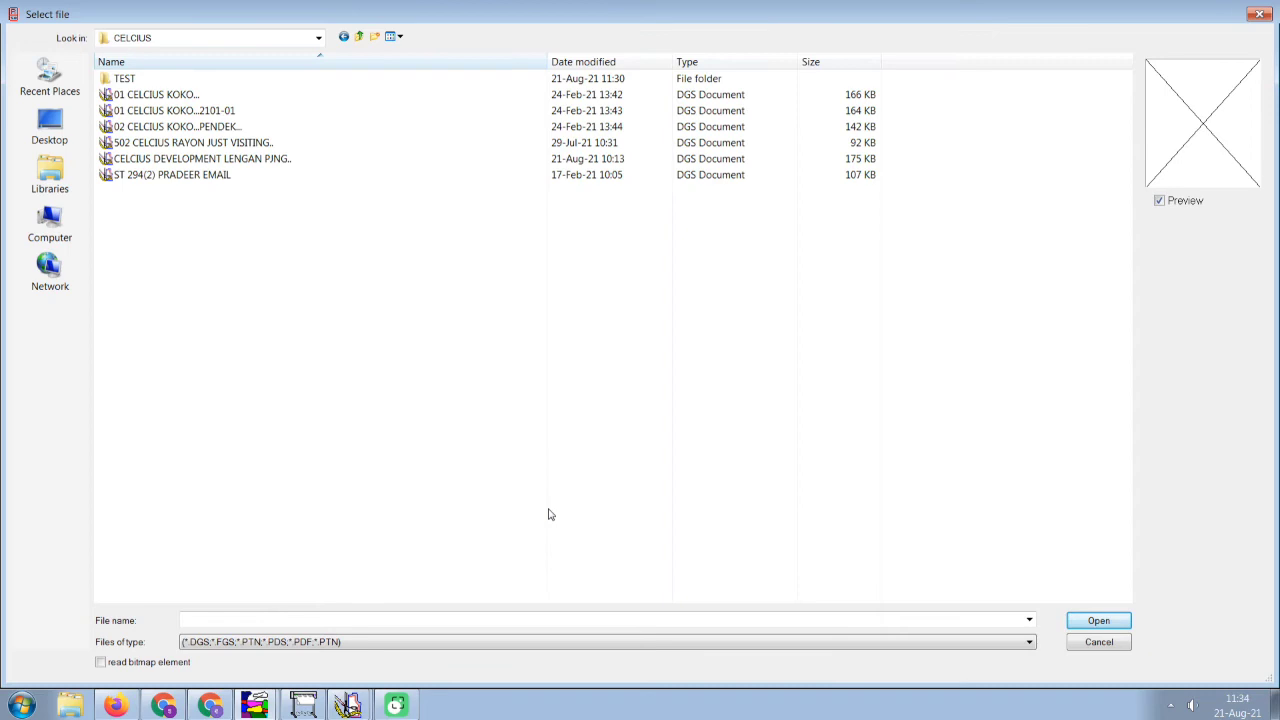
{"action": "double_click", "coordinate": [141, 83]}
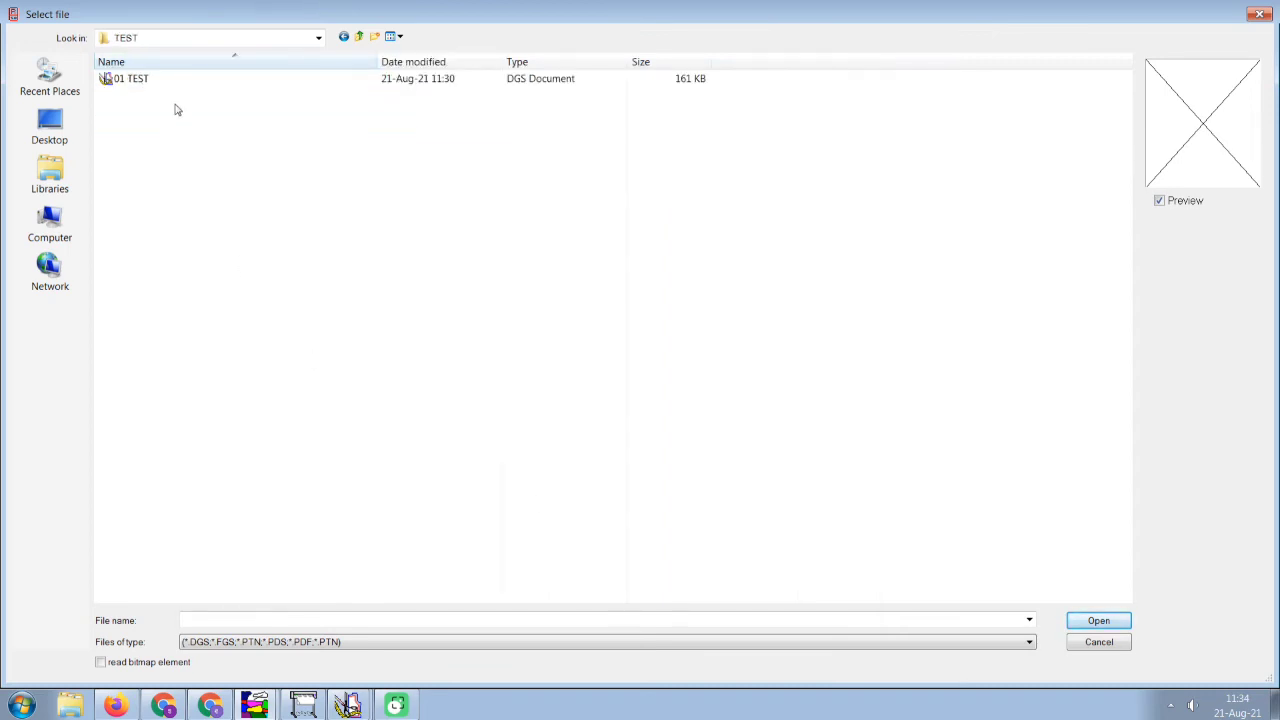
{"action": "double_click", "coordinate": [176, 84]}
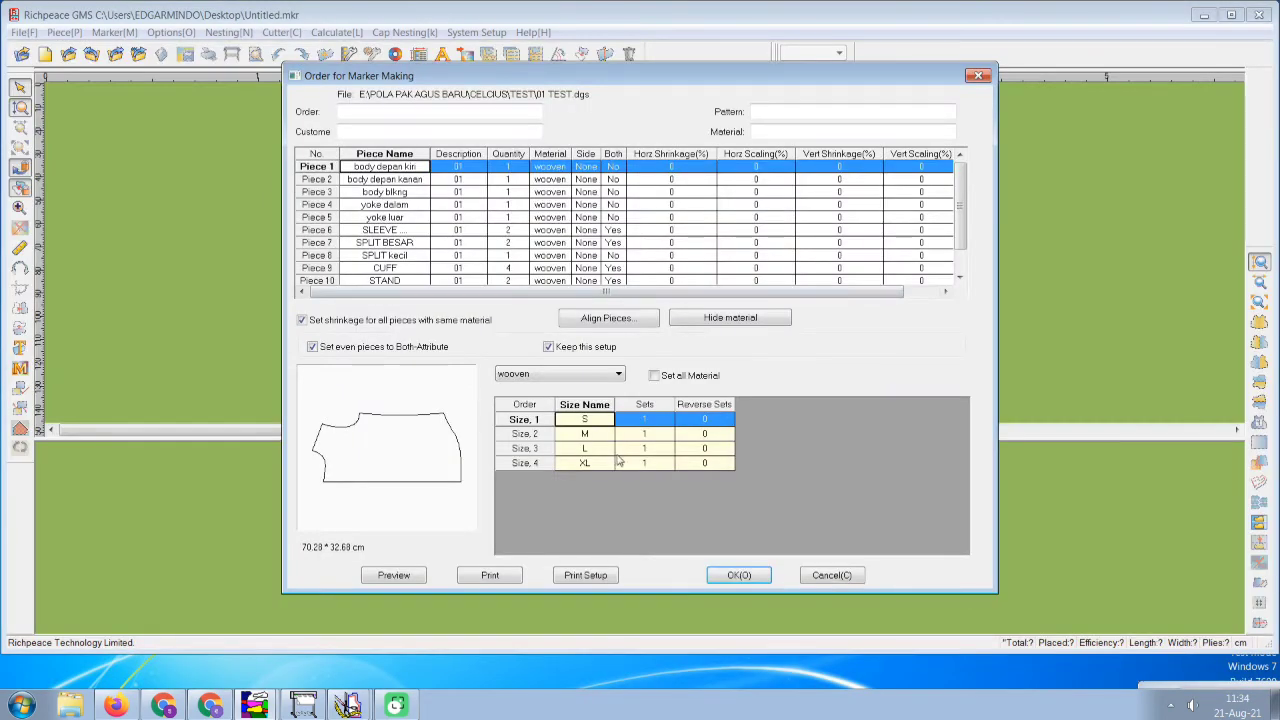
Set the marker order to 2 sets each for sizes M and L, and accept the order and pattern file selection.
{"action": "left_click", "coordinate": [646, 435]}
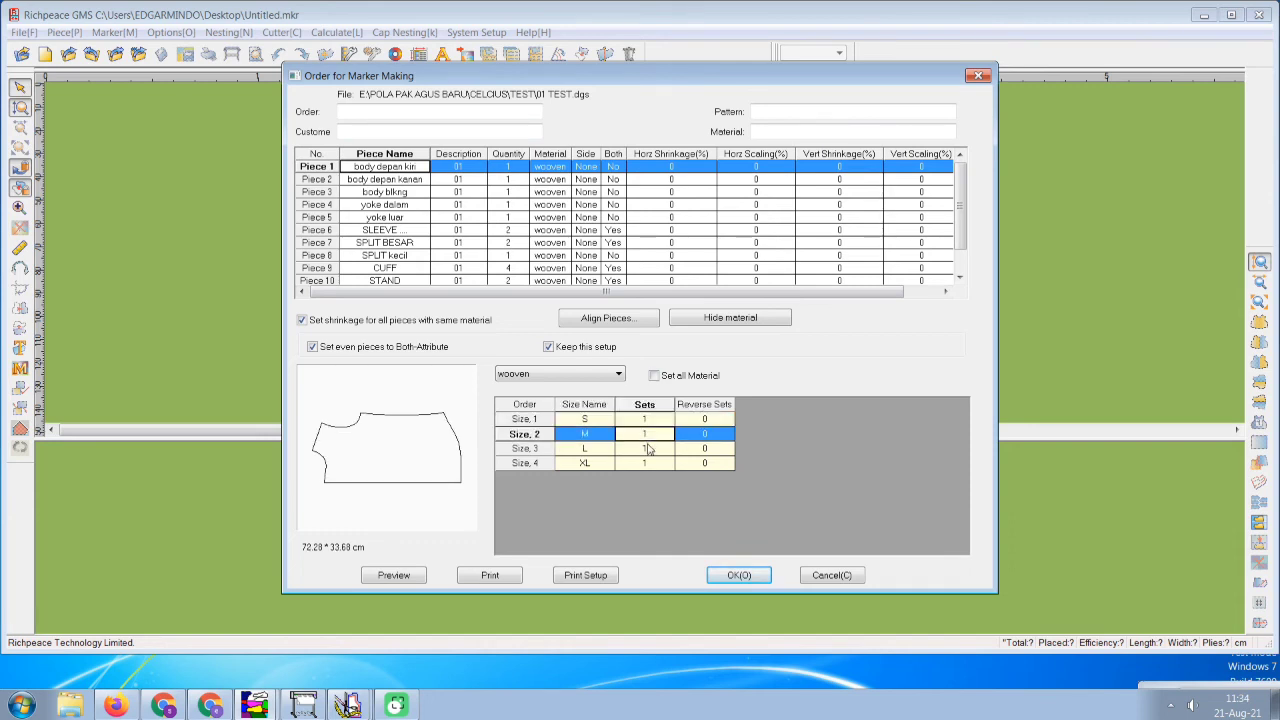
{"action": "type", "text": "2"}
{"action": "left_click", "coordinate": [646, 450]}
{"action": "type", "text": "2"}
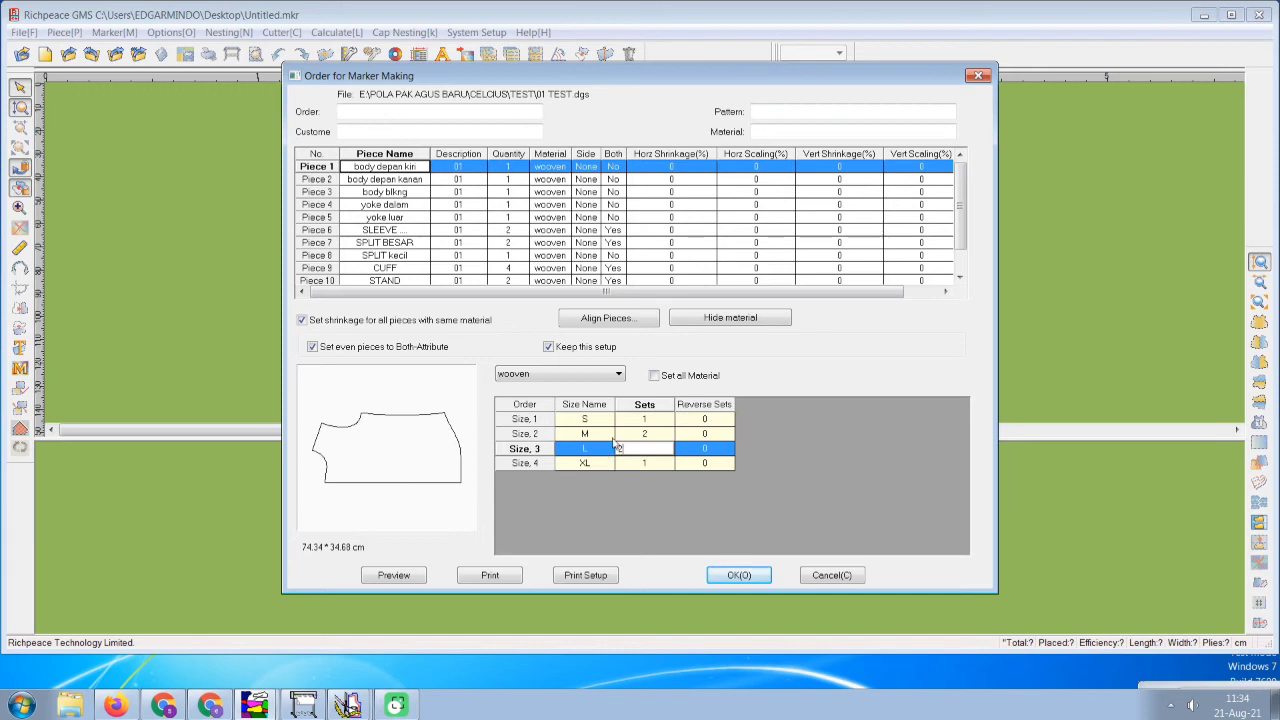
{"action": "left_click", "coordinate": [737, 578]}
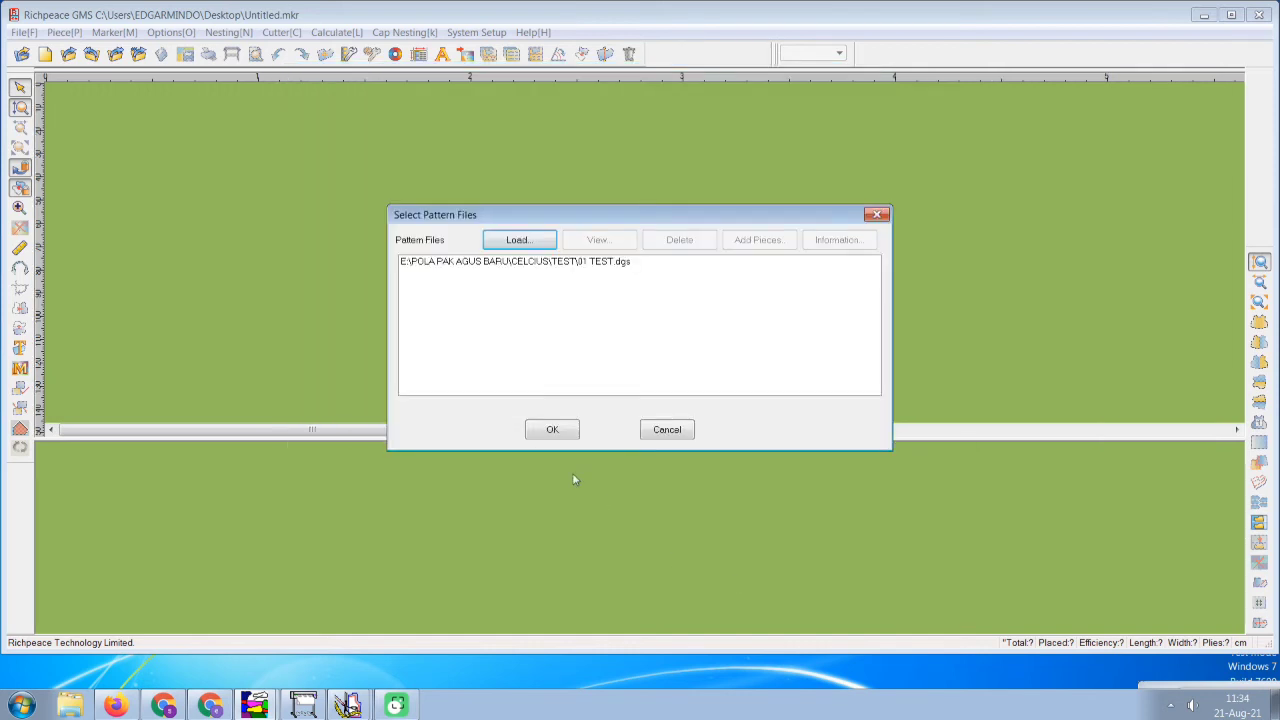
{"action": "left_click", "coordinate": [553, 430]}
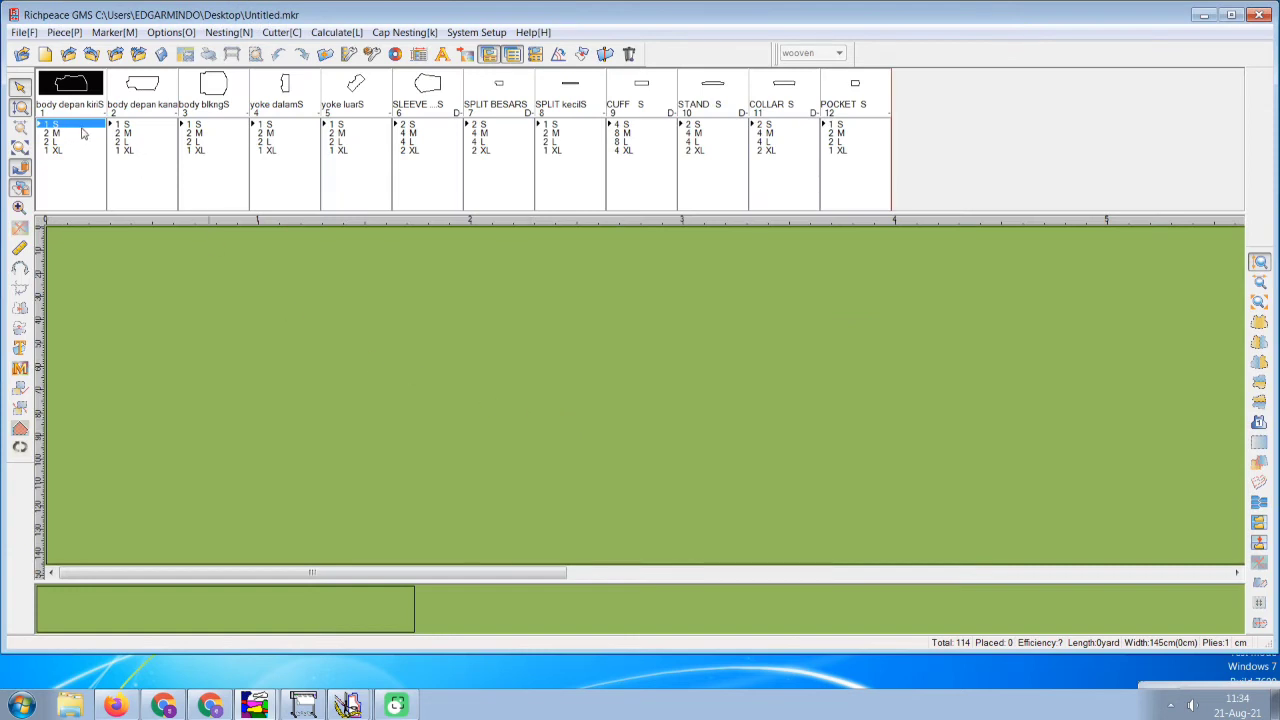
Auto-nest all the pieces on the marker and clear the whole layout again.
{"action": "left_click", "coordinate": [228, 33]}
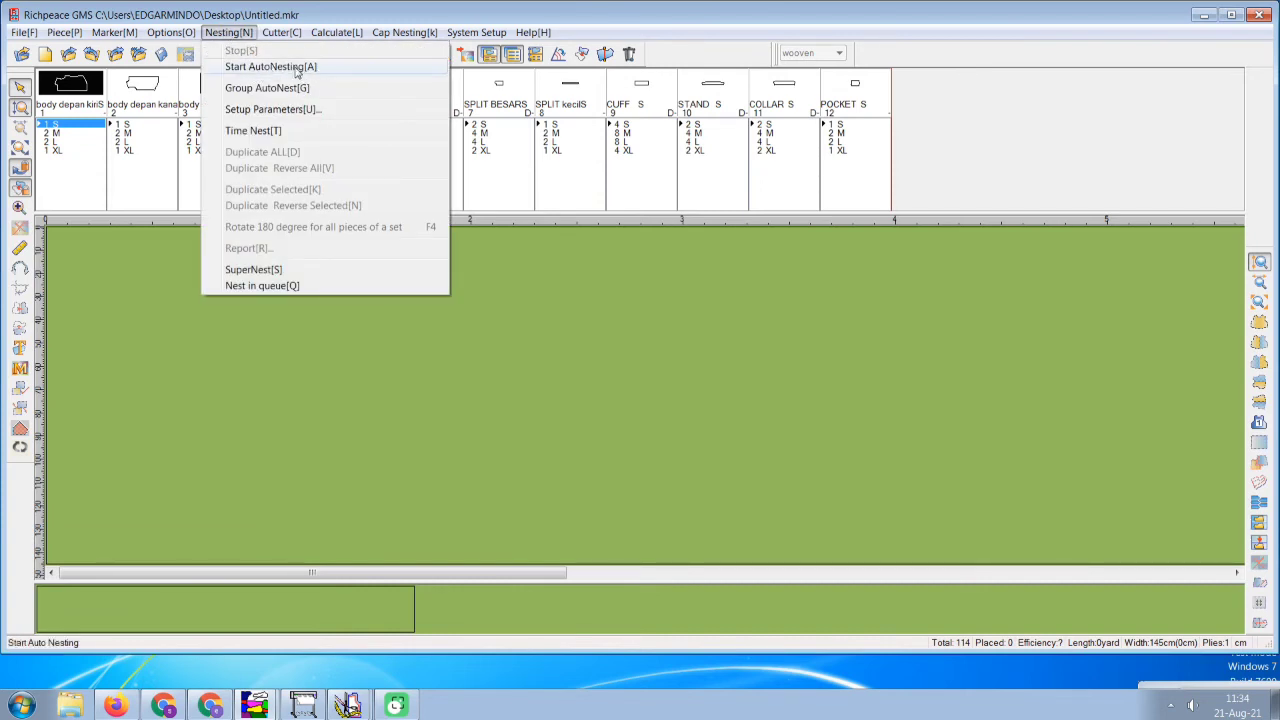
{"action": "left_click", "coordinate": [297, 67]}
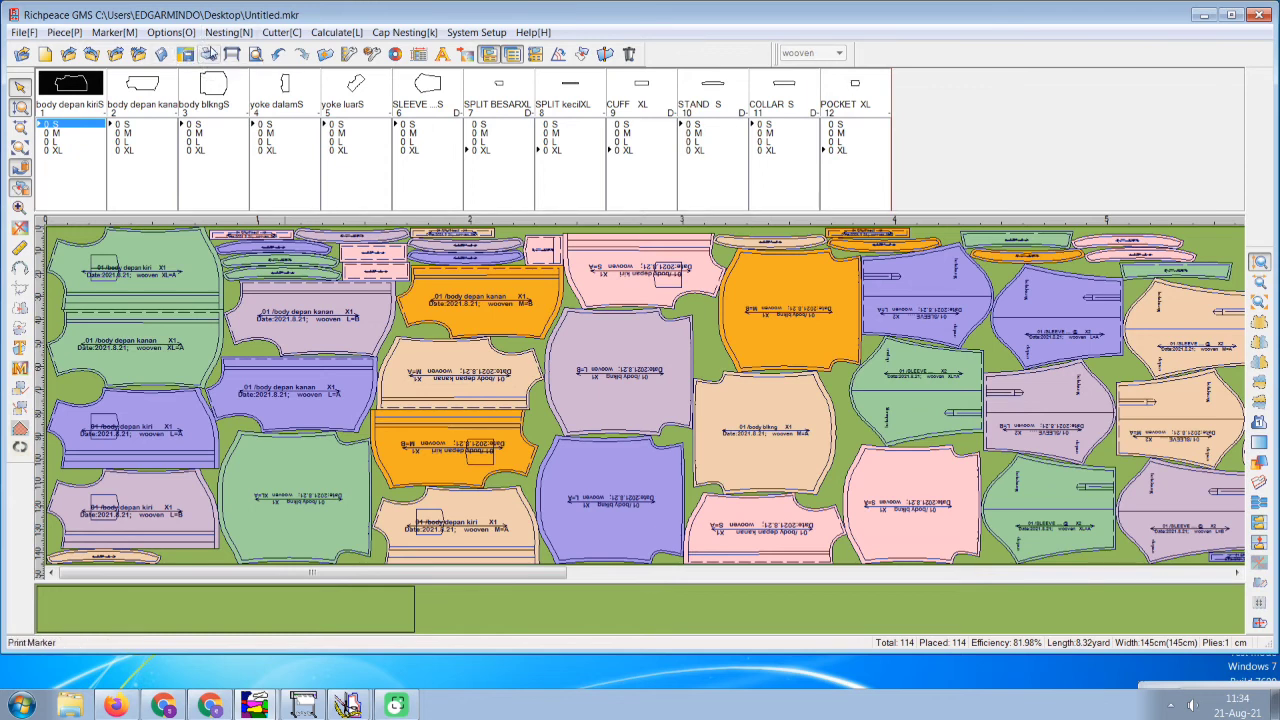
{"action": "left_click", "coordinate": [228, 32]}
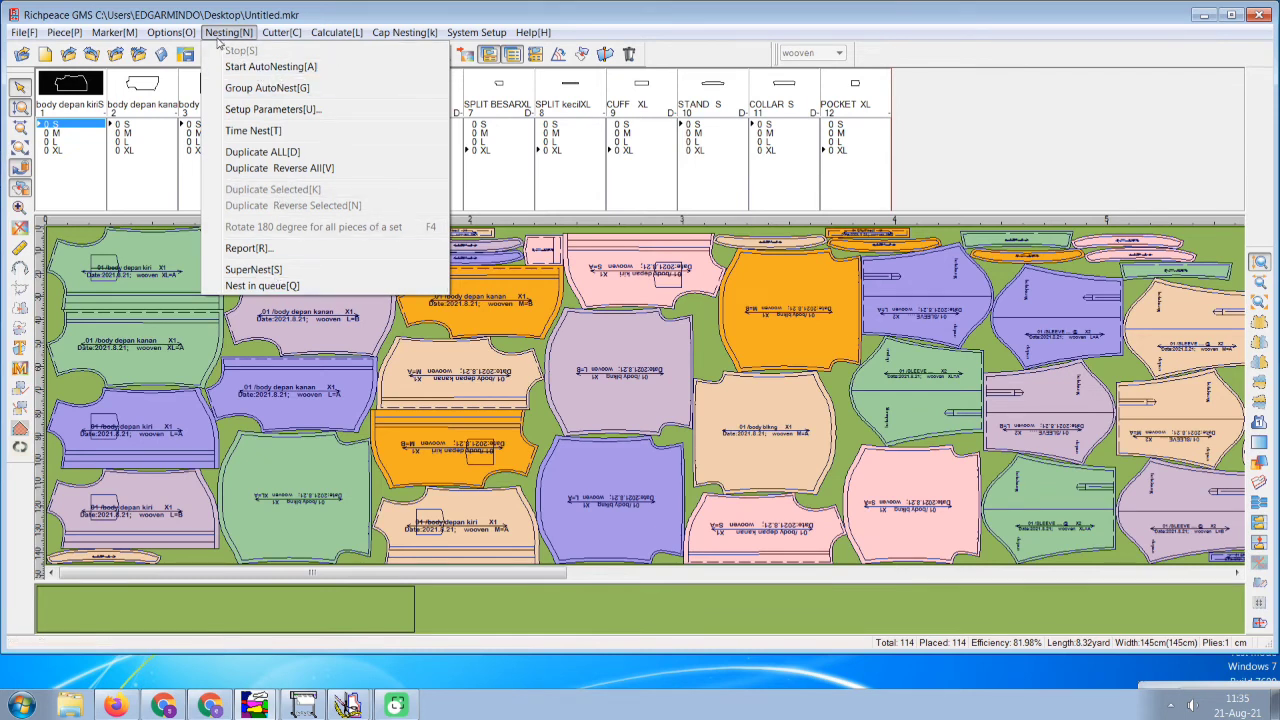
{"action": "left_click", "coordinate": [135, 52]}
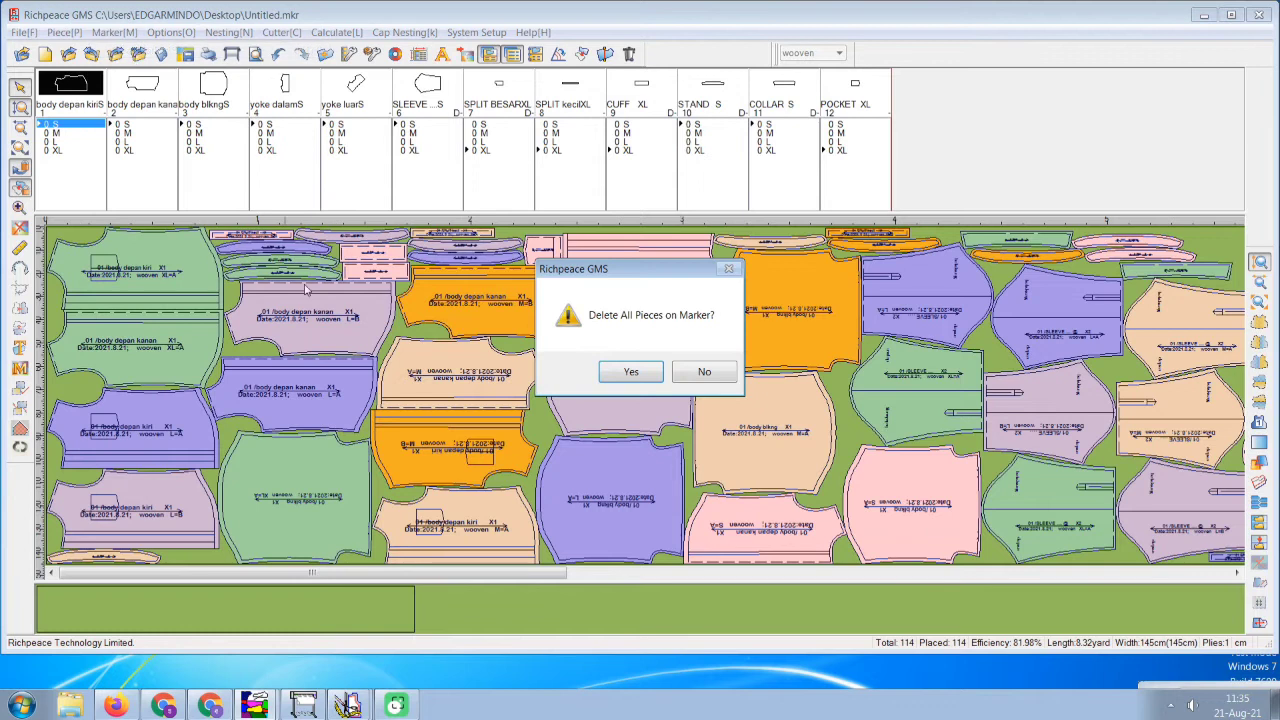
{"action": "left_click", "coordinate": [645, 370]}
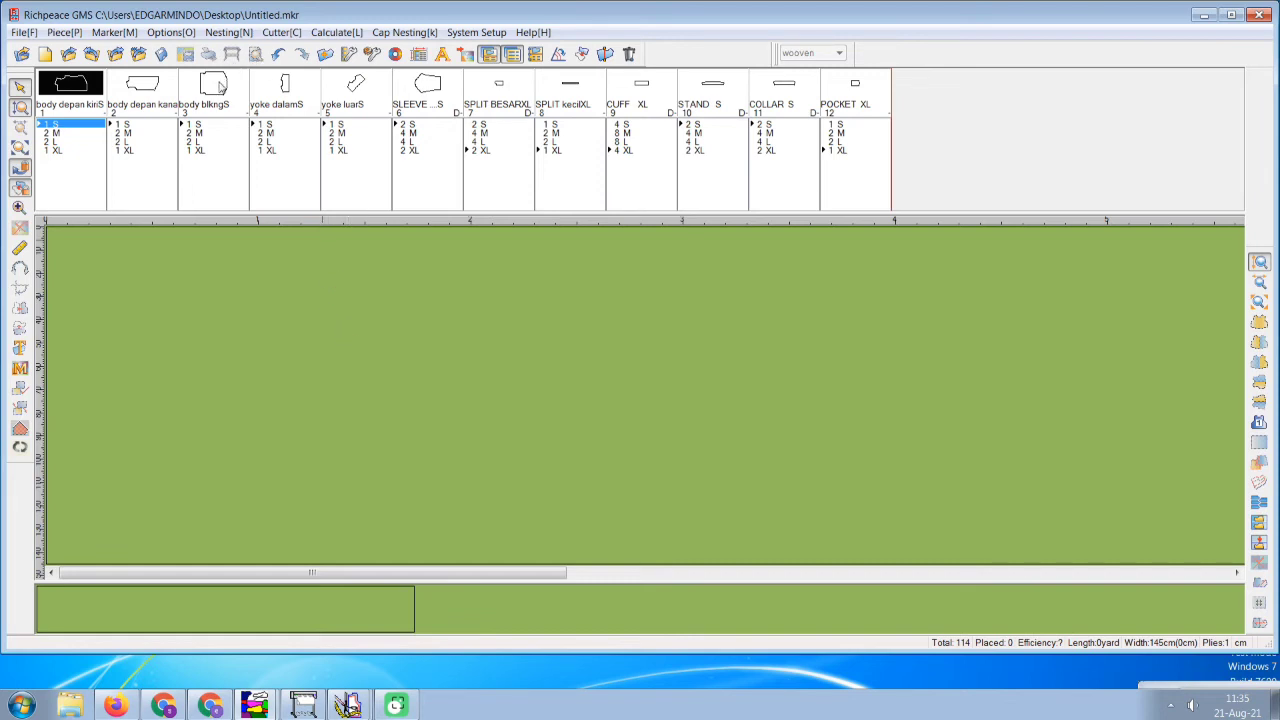
Place the size S left front, right front and back pieces in a column at the start of the marker.
{"action": "left_click", "coordinate": [79, 124]}
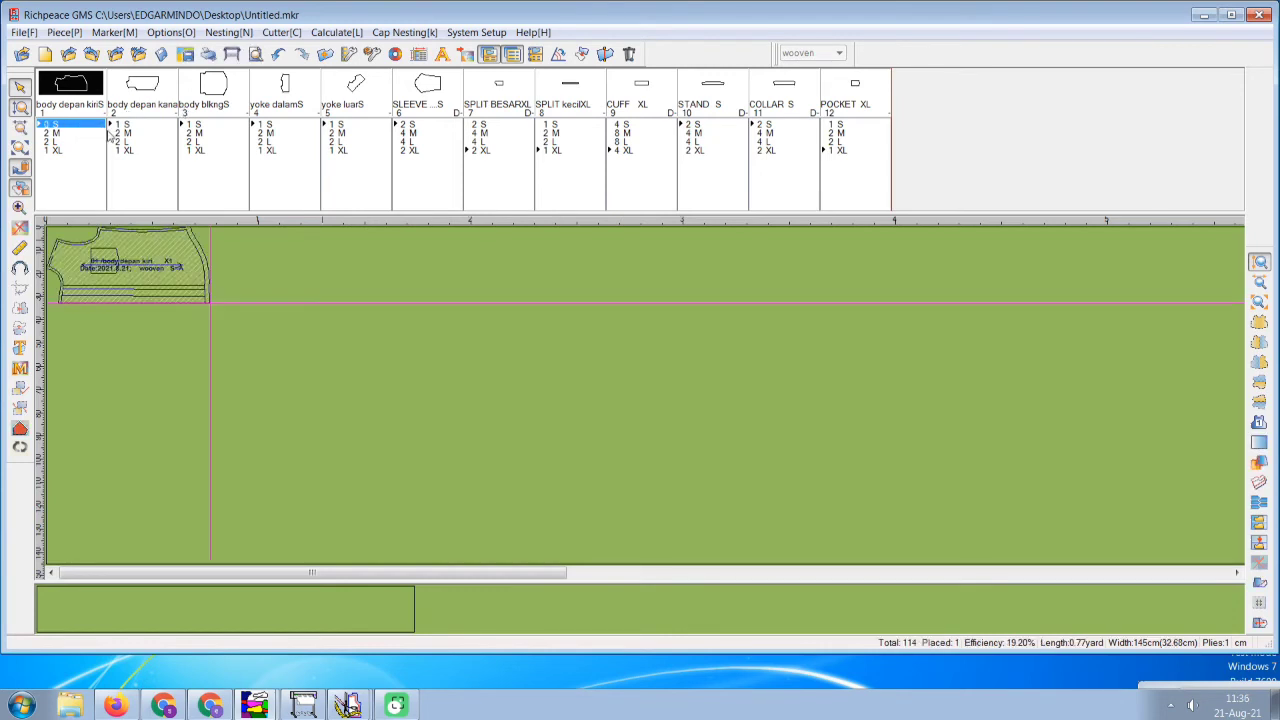
{"action": "left_click", "coordinate": [118, 127]}
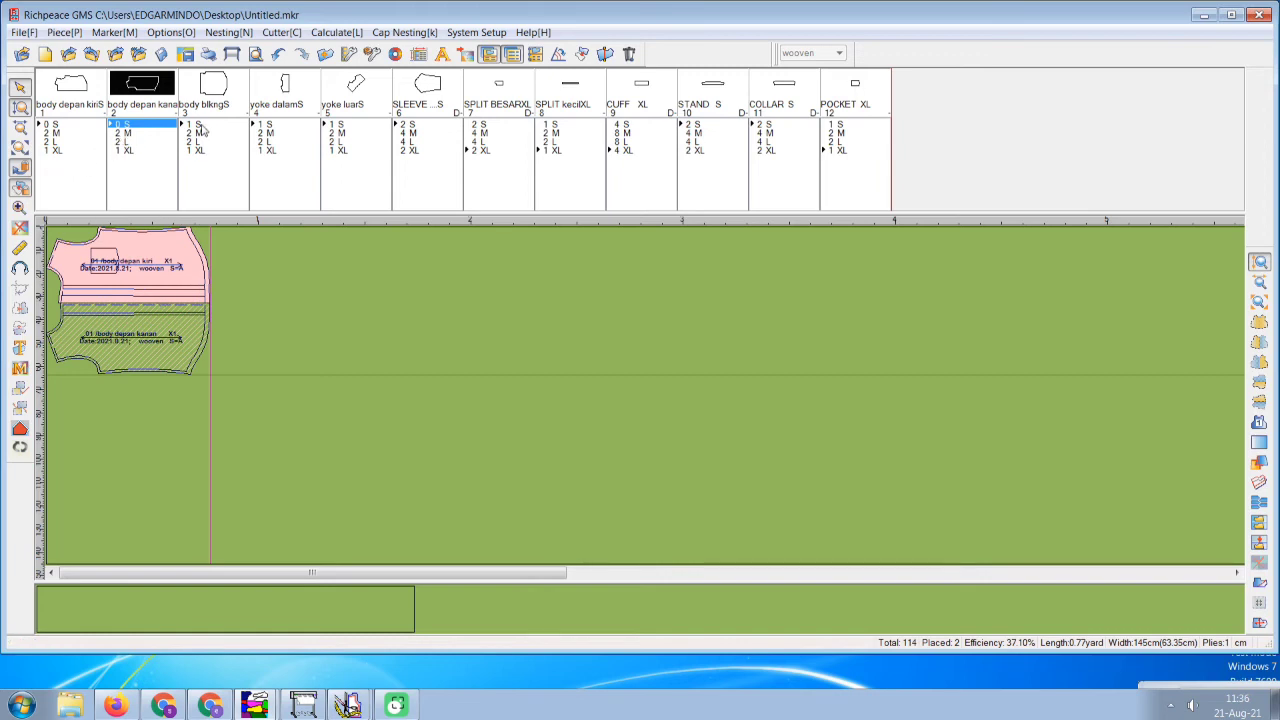
{"action": "left_click", "coordinate": [200, 137]}
{"action": "left_click_drag", "start_coordinate": [156, 397], "coordinate": [181, 397]}
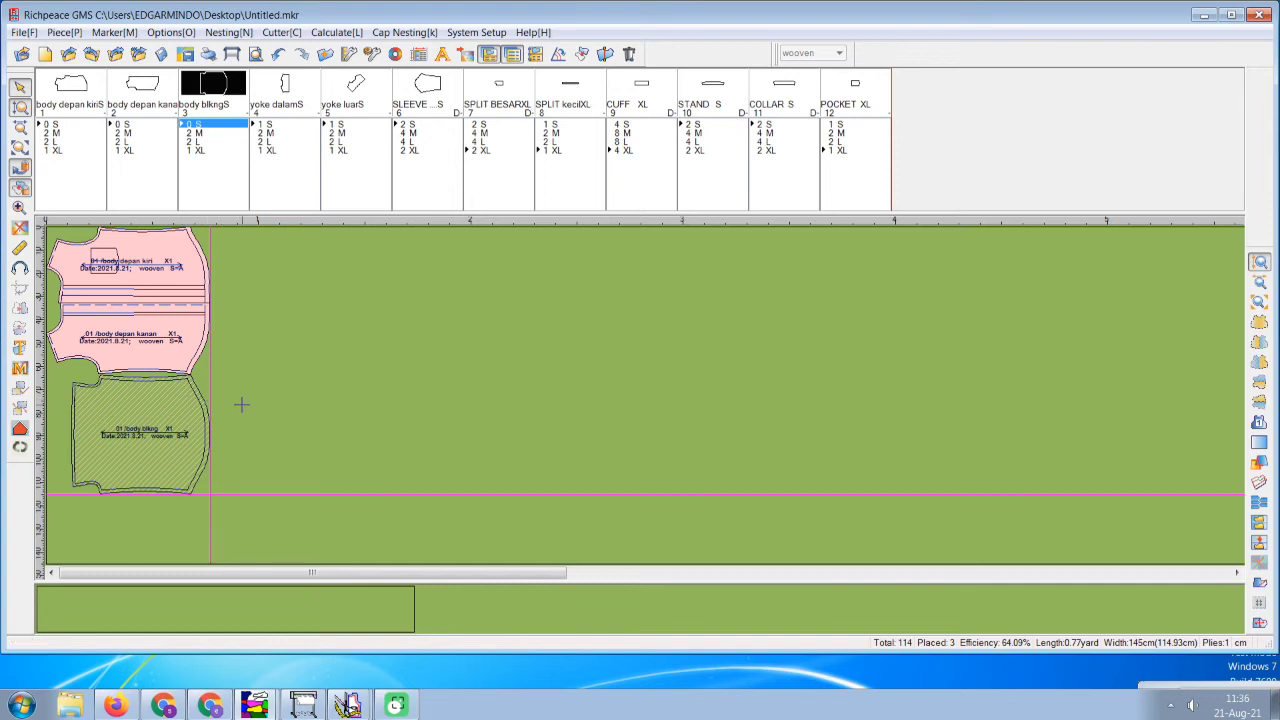
{"action": "key", "text": "Down"}
{"action": "key", "text": "Down"}
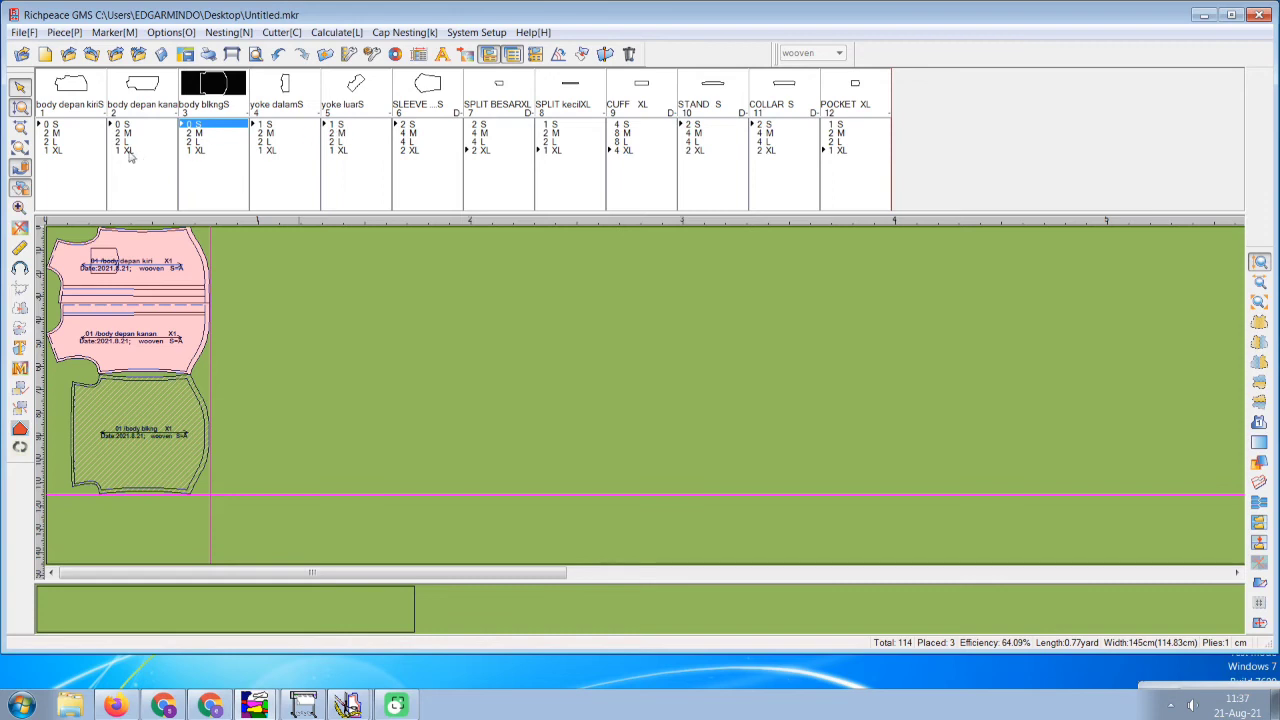
Place the four size M front pieces and arrange them as two matching left-right pairs beside the size S fronts.
{"action": "left_click", "coordinate": [66, 134]}
{"action": "left_click", "coordinate": [66, 140]}
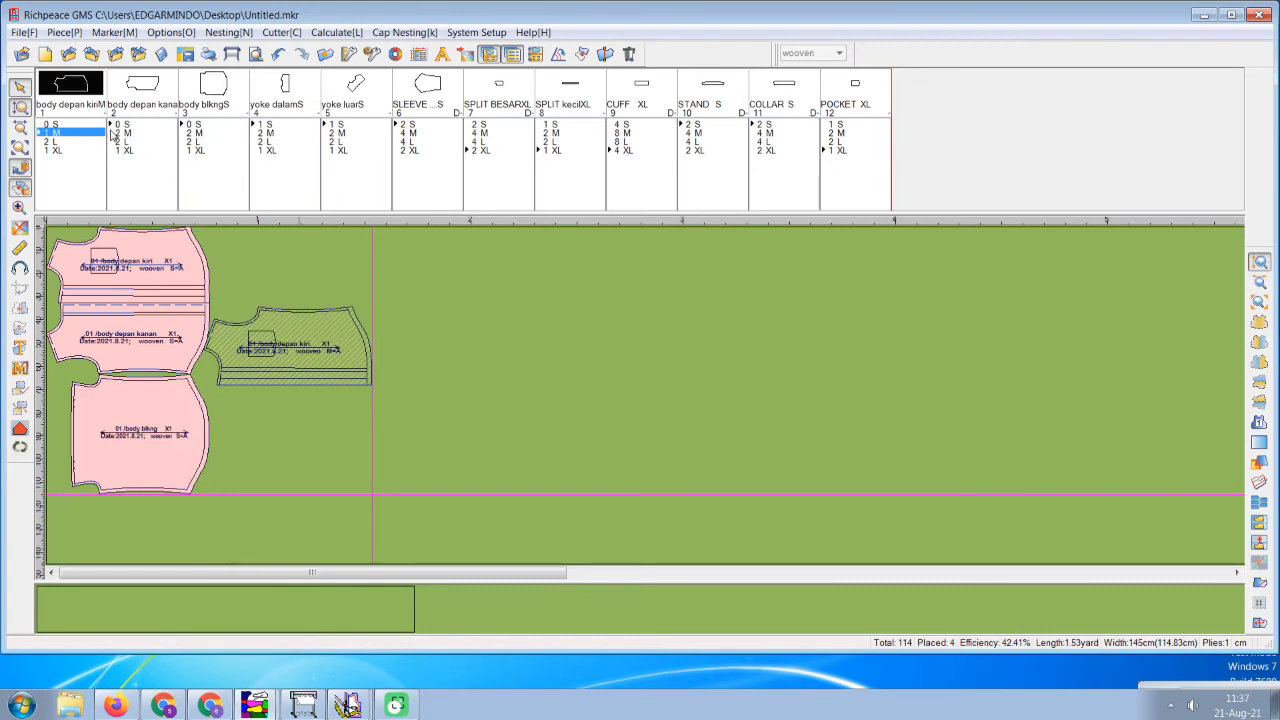
{"action": "double_click", "coordinate": [113, 134]}
{"action": "double_click", "coordinate": [113, 134]}
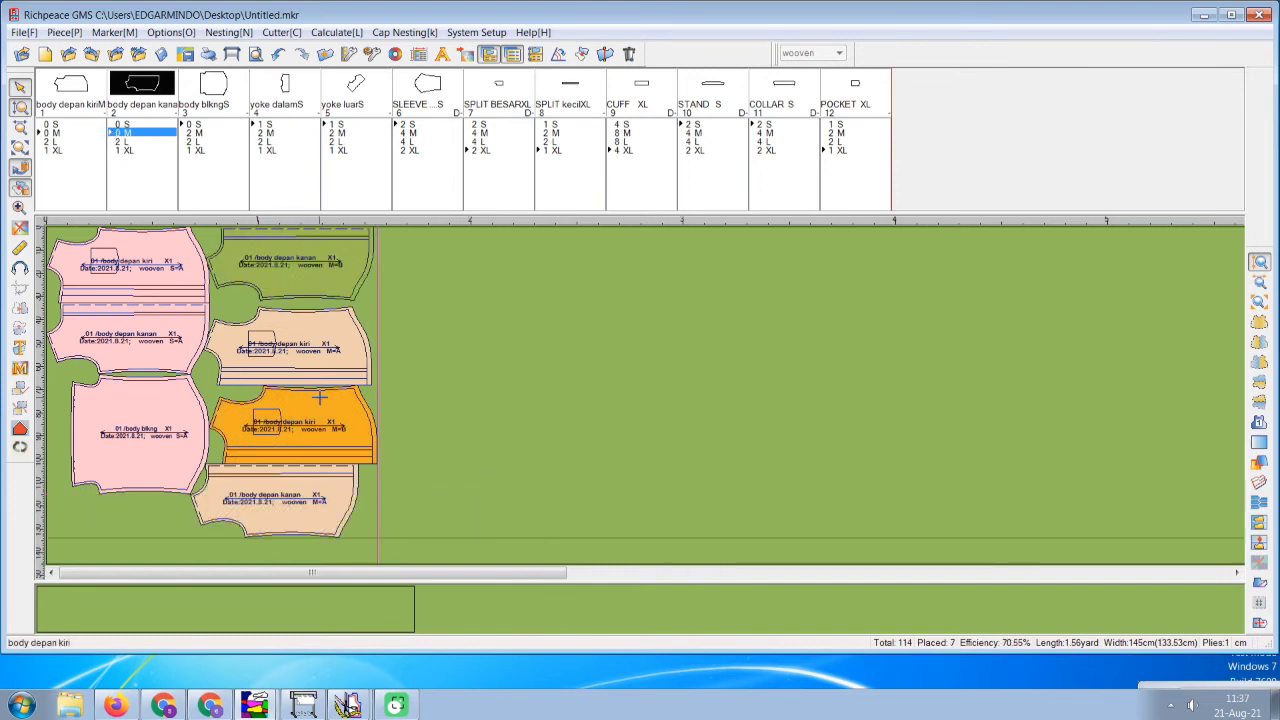
{"action": "left_click_drag", "start_coordinate": [318, 342], "coordinate": [532, 400]}
{"action": "left_click_drag", "start_coordinate": [333, 279], "coordinate": [860, 512]}
{"action": "left_click_drag", "start_coordinate": [308, 426], "coordinate": [305, 264]}
{"action": "mouse_move", "coordinate": [822, 499]}
{"action": "left_mouse_down"}
{"action": "mouse_move", "coordinate": [336, 386]}
{"action": "mouse_move", "coordinate": [295, 340]}
{"action": "left_mouse_up"}
{"action": "left_click_drag", "start_coordinate": [474, 320], "coordinate": [448, 284]}
{"action": "mouse_move", "coordinate": [288, 501]}
{"action": "left_mouse_down"}
{"action": "mouse_move", "coordinate": [520, 352]}
{"action": "mouse_move", "coordinate": [503, 347]}
{"action": "left_mouse_up"}
{"action": "left_click", "coordinate": [501, 375]}
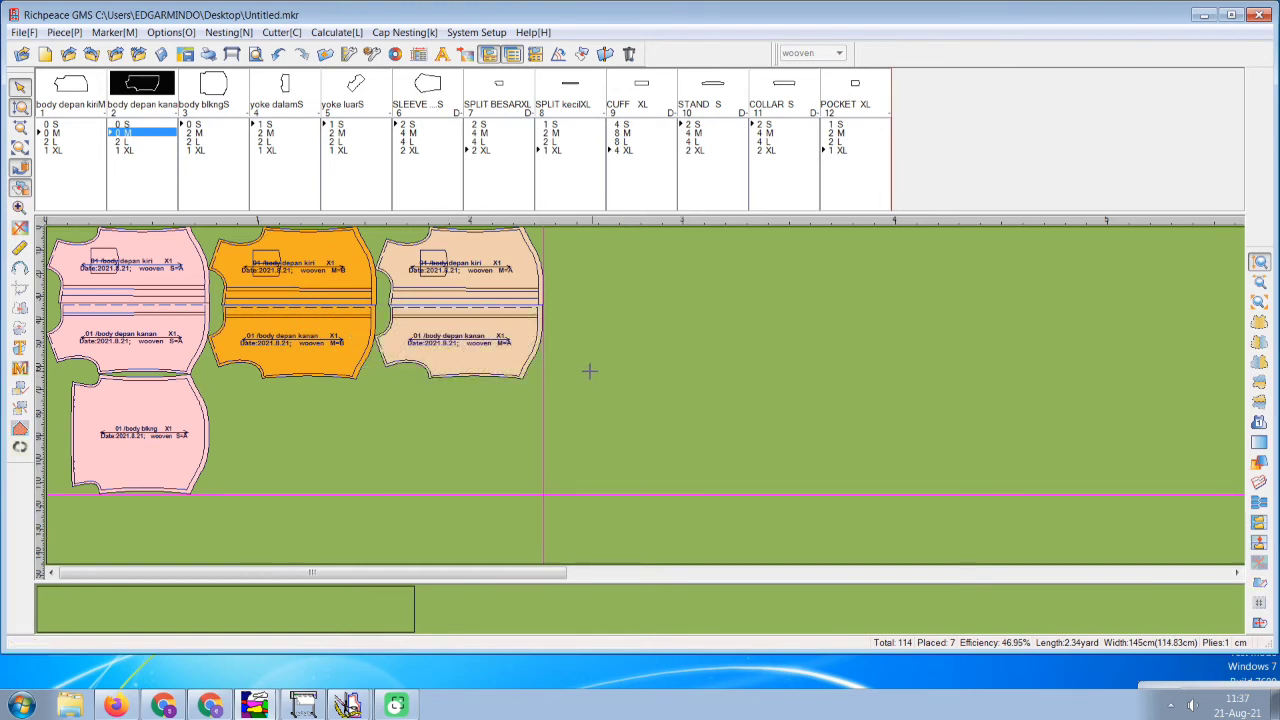
Place the four size L front pieces and arrange them as two matching left-right pairs following the size M fronts.
{"action": "double_click", "coordinate": [76, 143]}
{"action": "double_click", "coordinate": [75, 143]}
{"action": "double_click", "coordinate": [124, 141]}
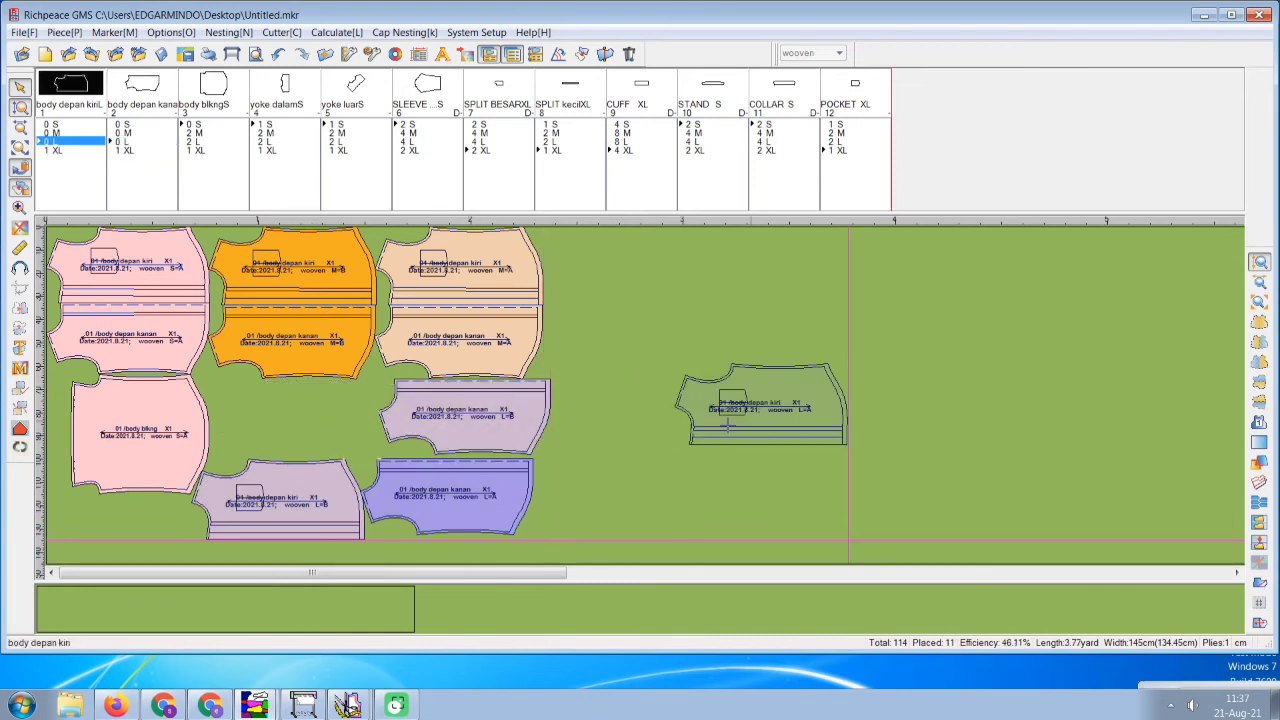
{"action": "left_click_drag", "start_coordinate": [464, 424], "coordinate": [643, 532]}
{"action": "left_click_drag", "start_coordinate": [808, 401], "coordinate": [680, 255]}
{"action": "left_click_drag", "start_coordinate": [485, 505], "coordinate": [651, 345]}
{"action": "left_click", "coordinate": [330, 520]}
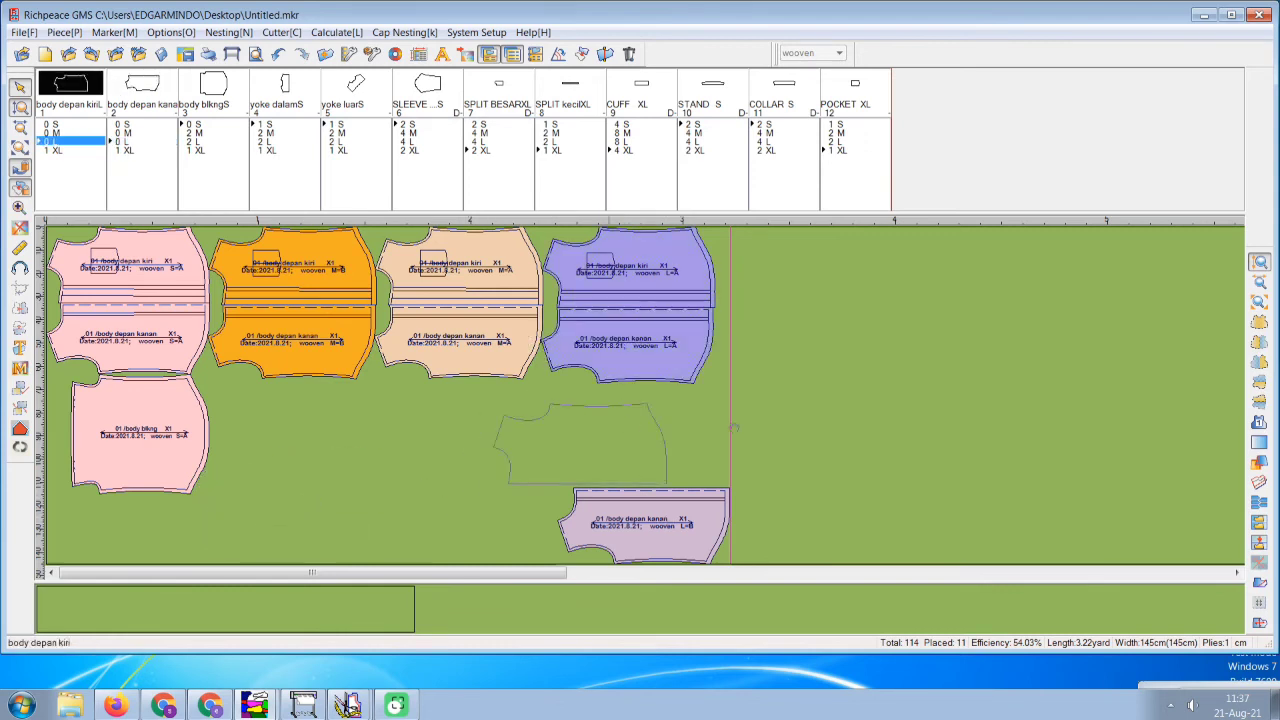
{"action": "left_click", "coordinate": [795, 305]}
{"action": "left_click", "coordinate": [666, 511]}
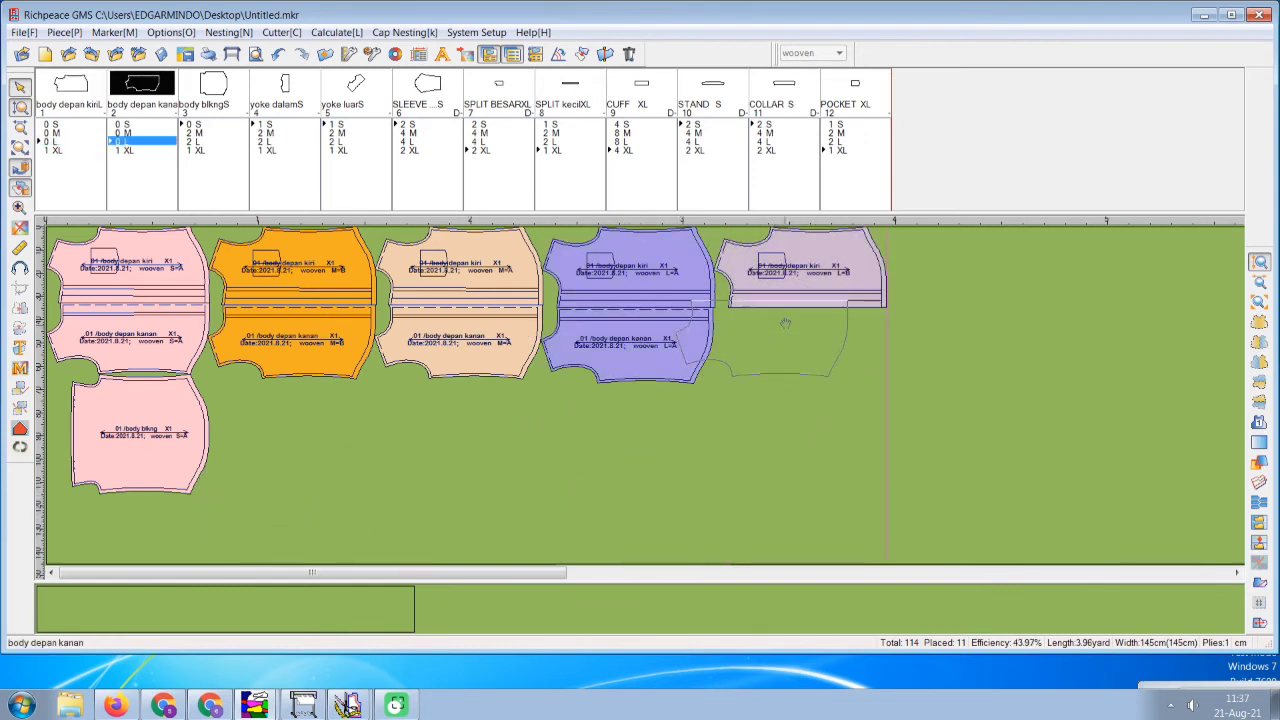
{"action": "left_click", "coordinate": [810, 345]}
{"action": "left_click_drag", "start_coordinate": [892, 362], "coordinate": [694, 371]}
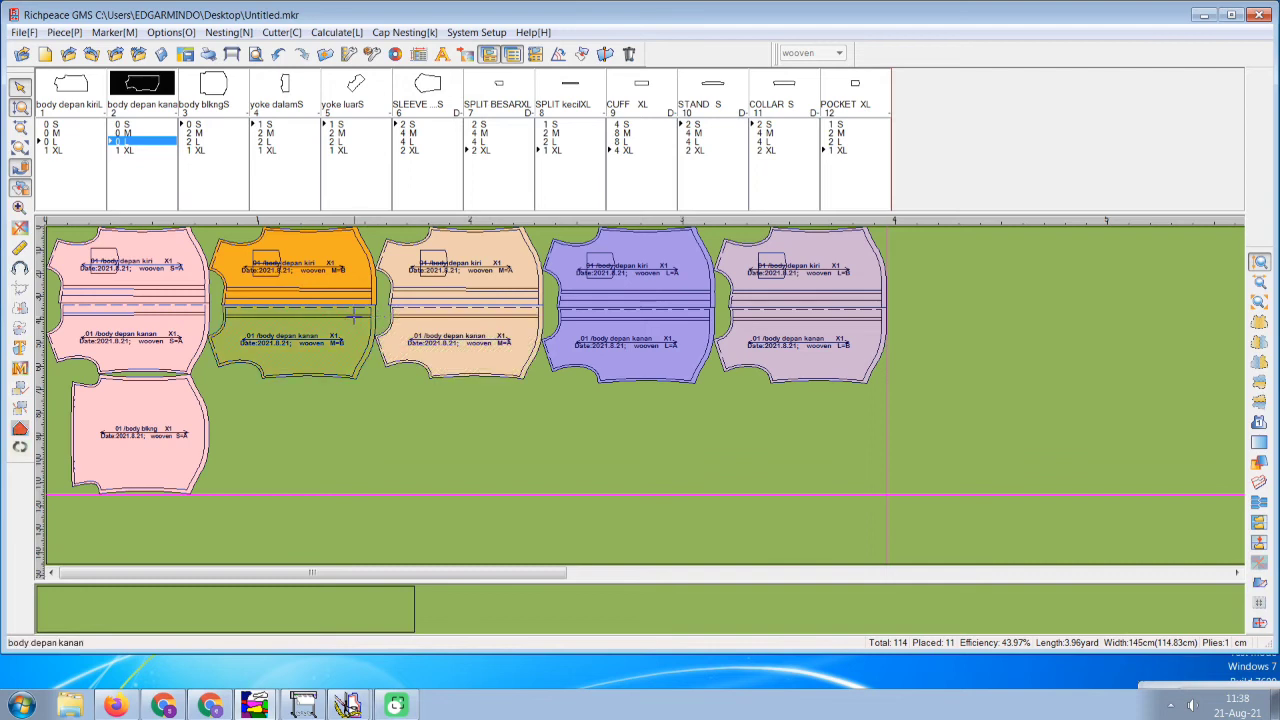
Nudge the two size M right front pieces to line them up with their matching left fronts.
{"action": "key", "text": "Right"}
{"action": "key", "text": "Right"}
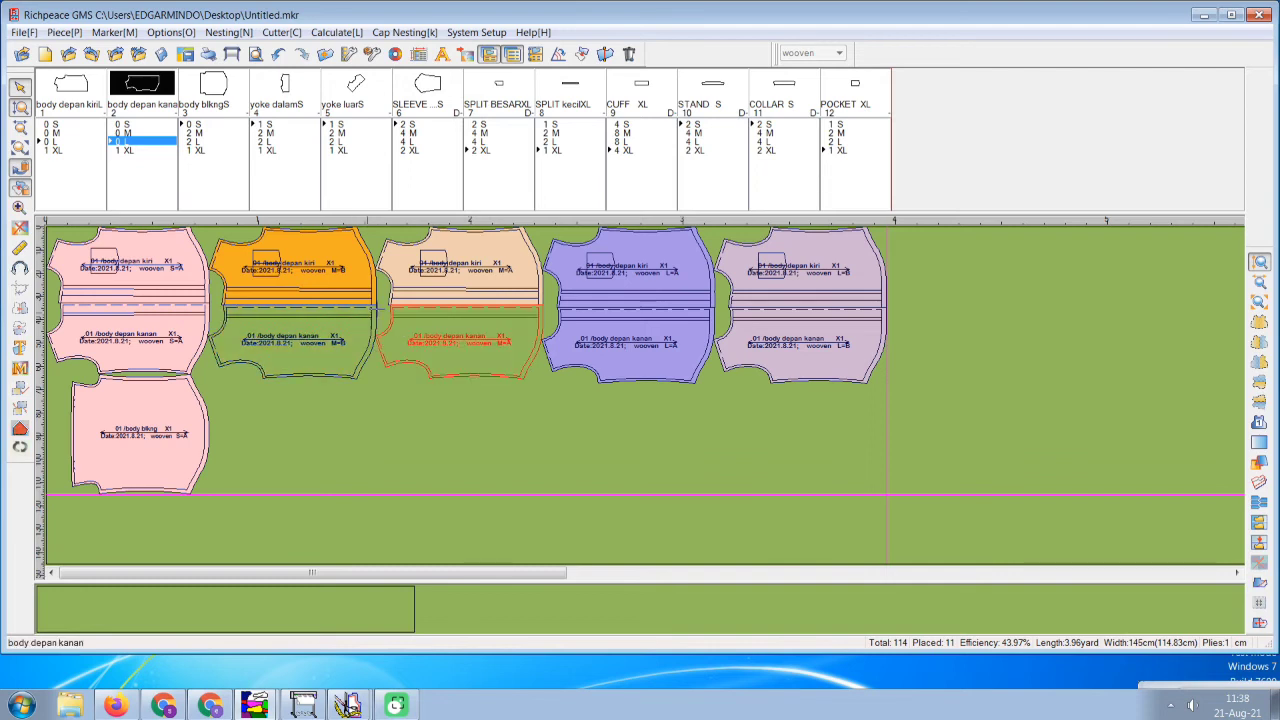
{"action": "left_click", "coordinate": [535, 321]}
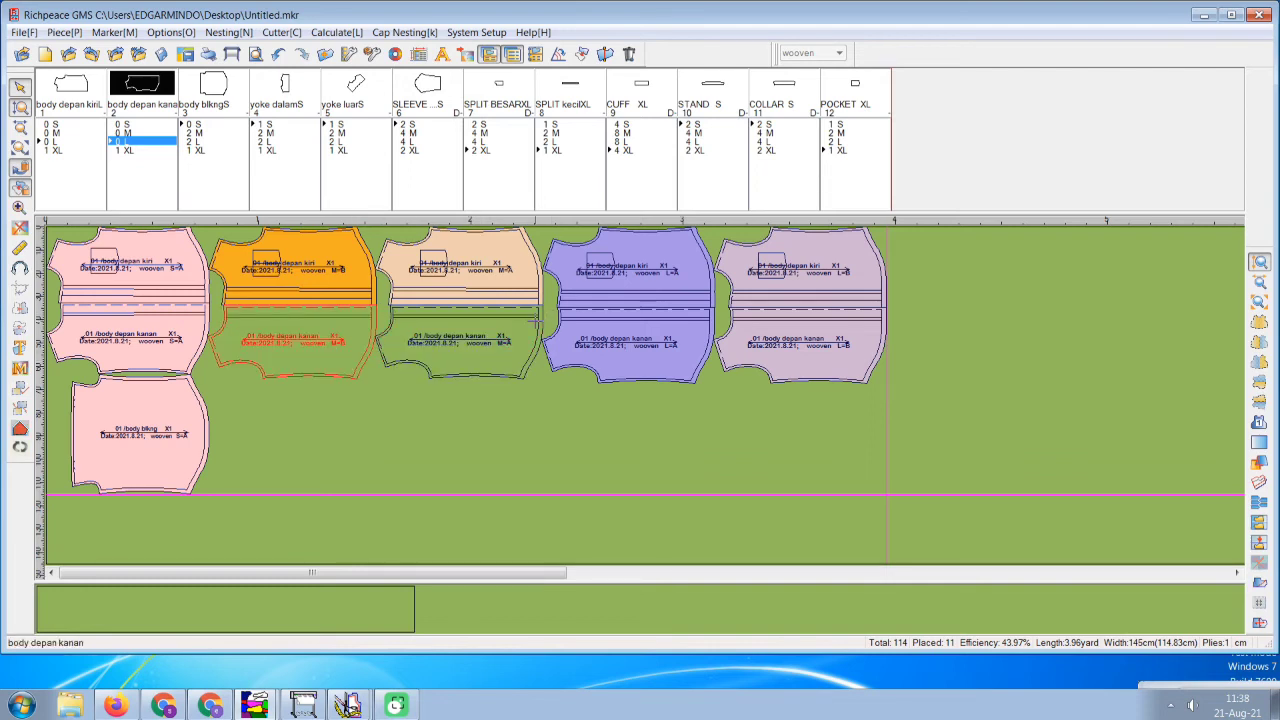
{"action": "key", "text": "Right"}
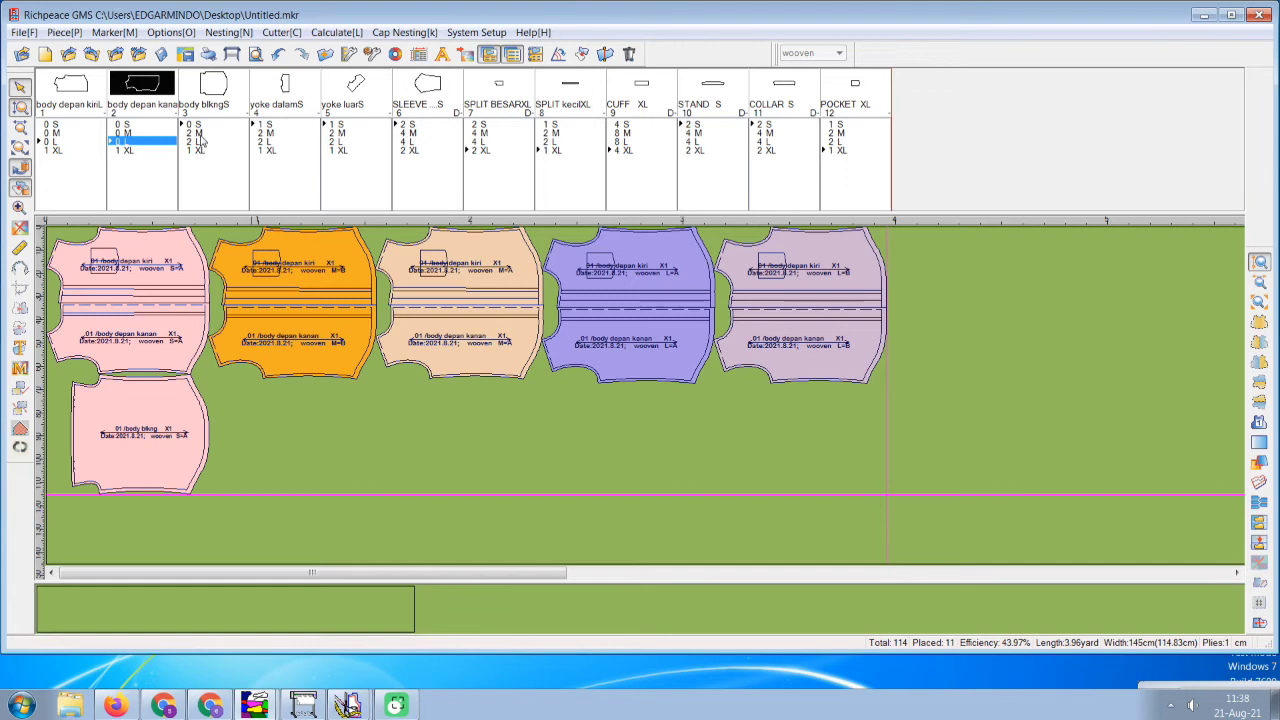
Place the size XL left and right front pieces as a matching pair after the size L fronts.
{"action": "double_click", "coordinate": [62, 150]}
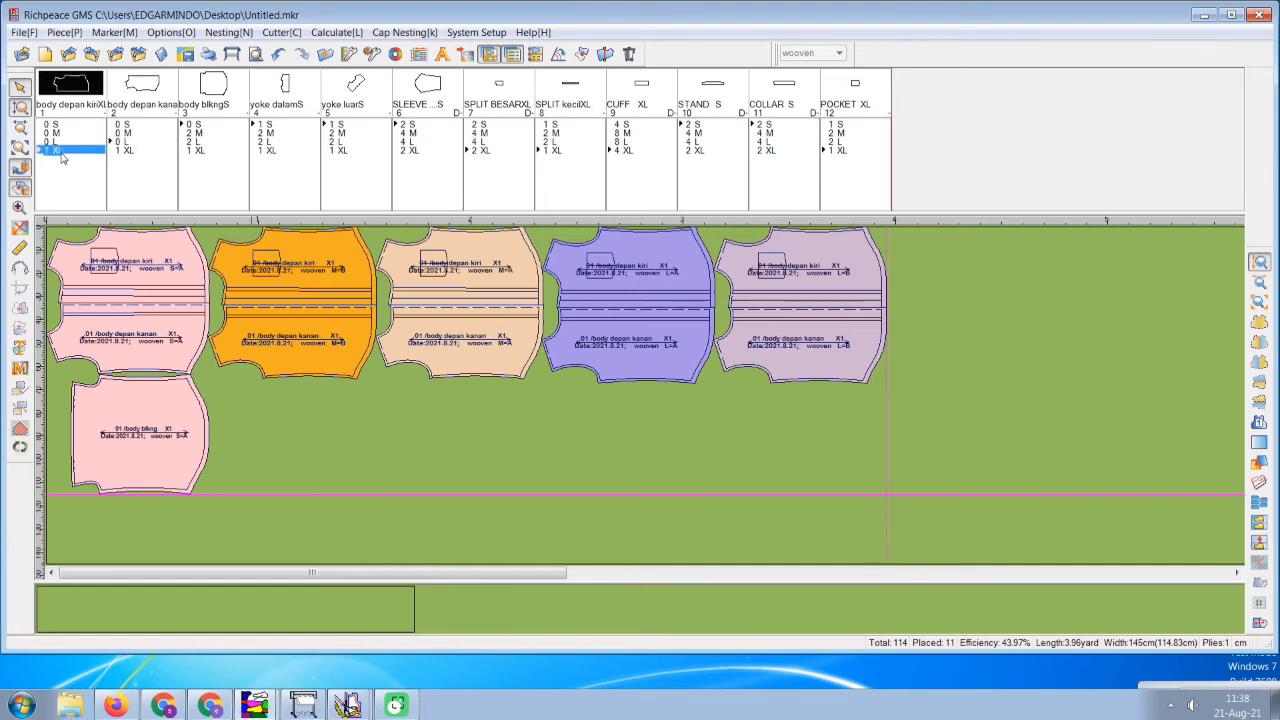
{"action": "double_click", "coordinate": [118, 151]}
{"action": "left_click_drag", "start_coordinate": [306, 418], "coordinate": [980, 268]}
{"action": "left_click_drag", "start_coordinate": [281, 481], "coordinate": [999, 454]}
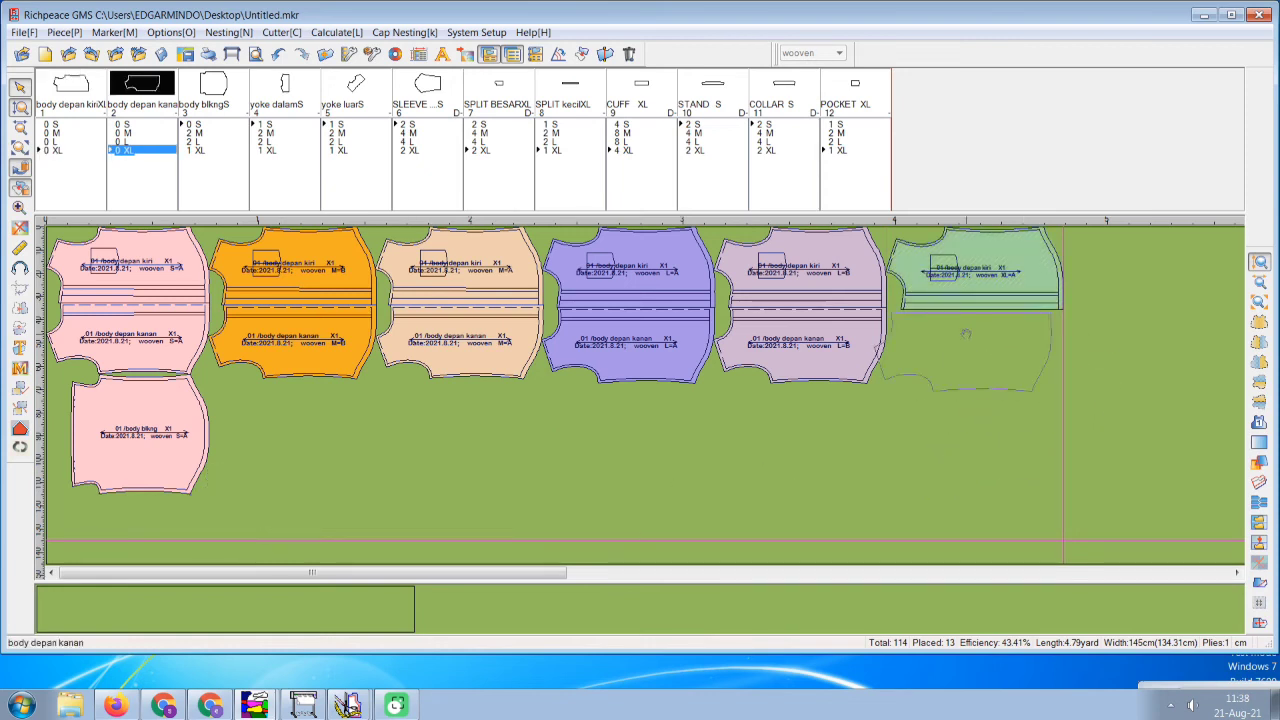
{"action": "left_click", "coordinate": [928, 408]}
{"action": "left_click", "coordinate": [1008, 362]}
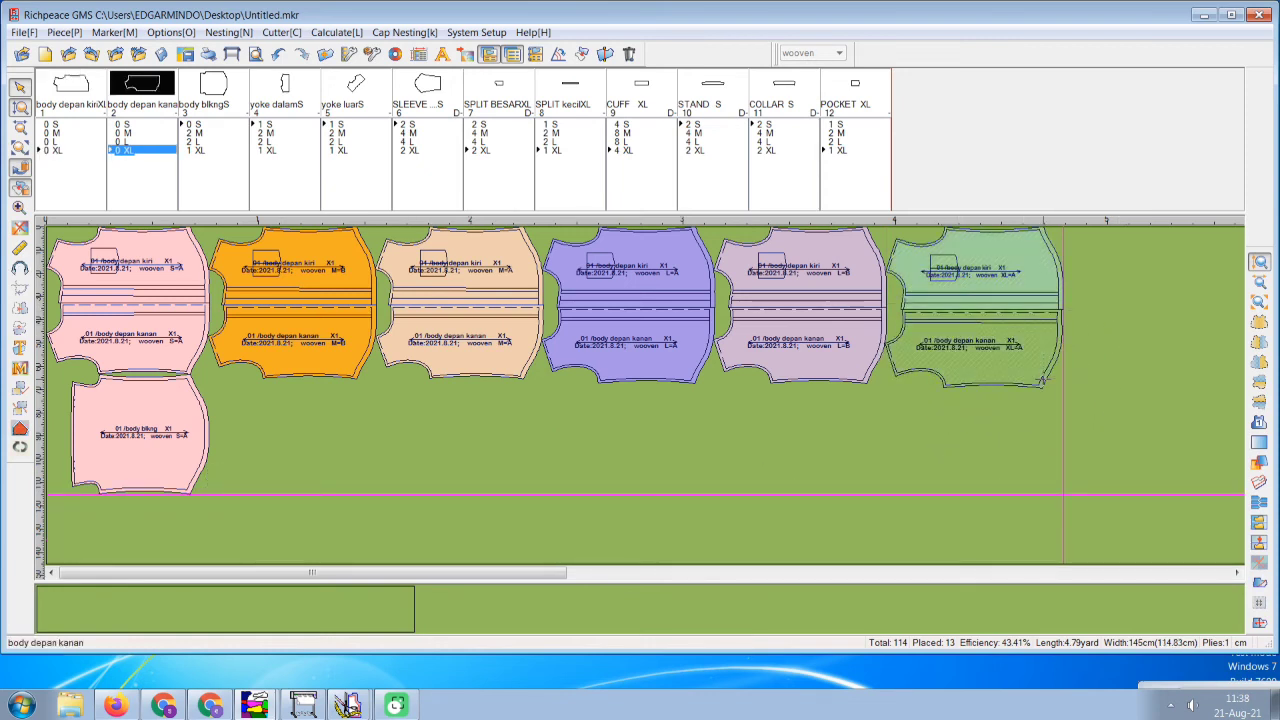
{"action": "left_click", "coordinate": [1095, 387]}
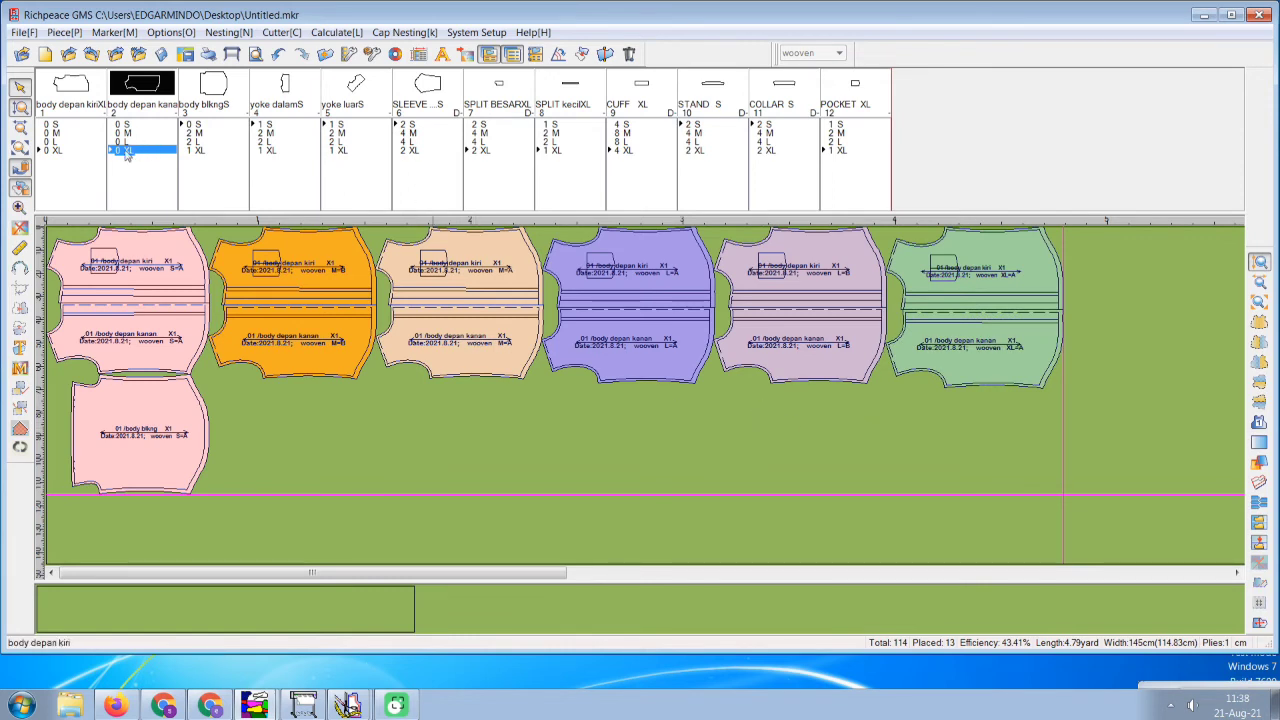
Place the two size M, two size L and one size XL back pieces in a row beside the size S back.
{"action": "double_click", "coordinate": [198, 138]}
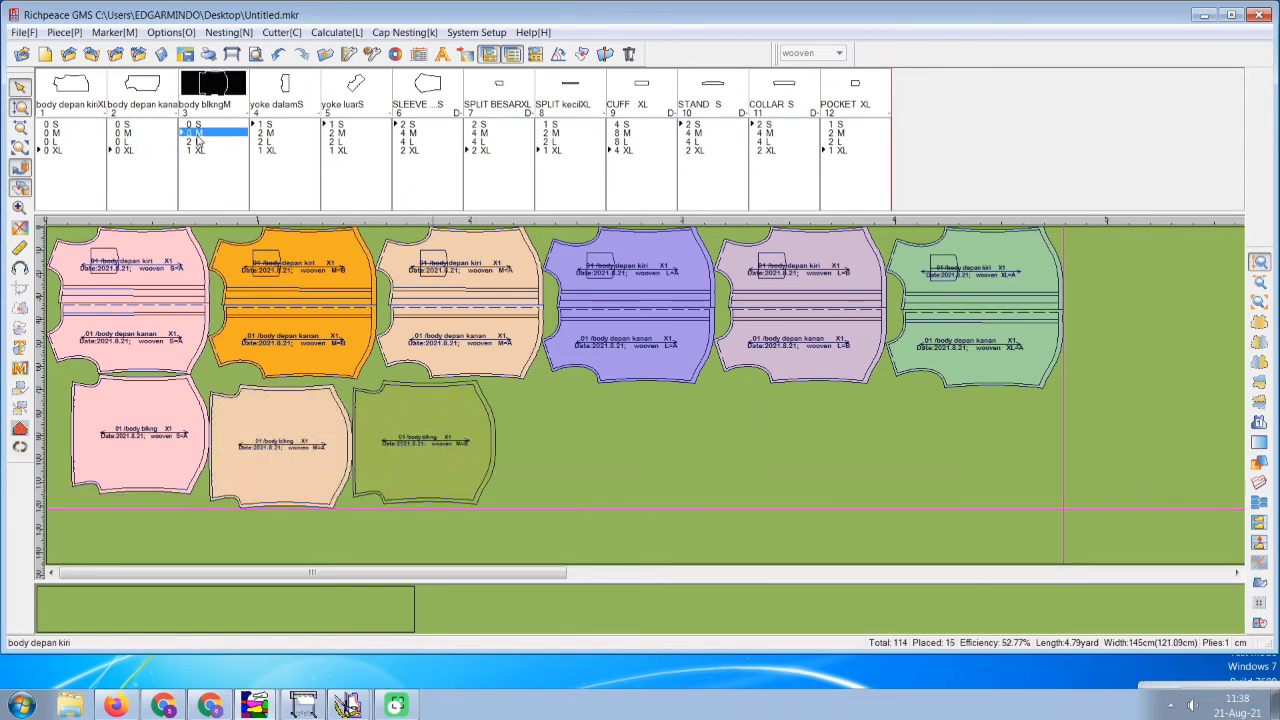
{"action": "double_click", "coordinate": [198, 142]}
{"action": "double_click", "coordinate": [200, 150]}
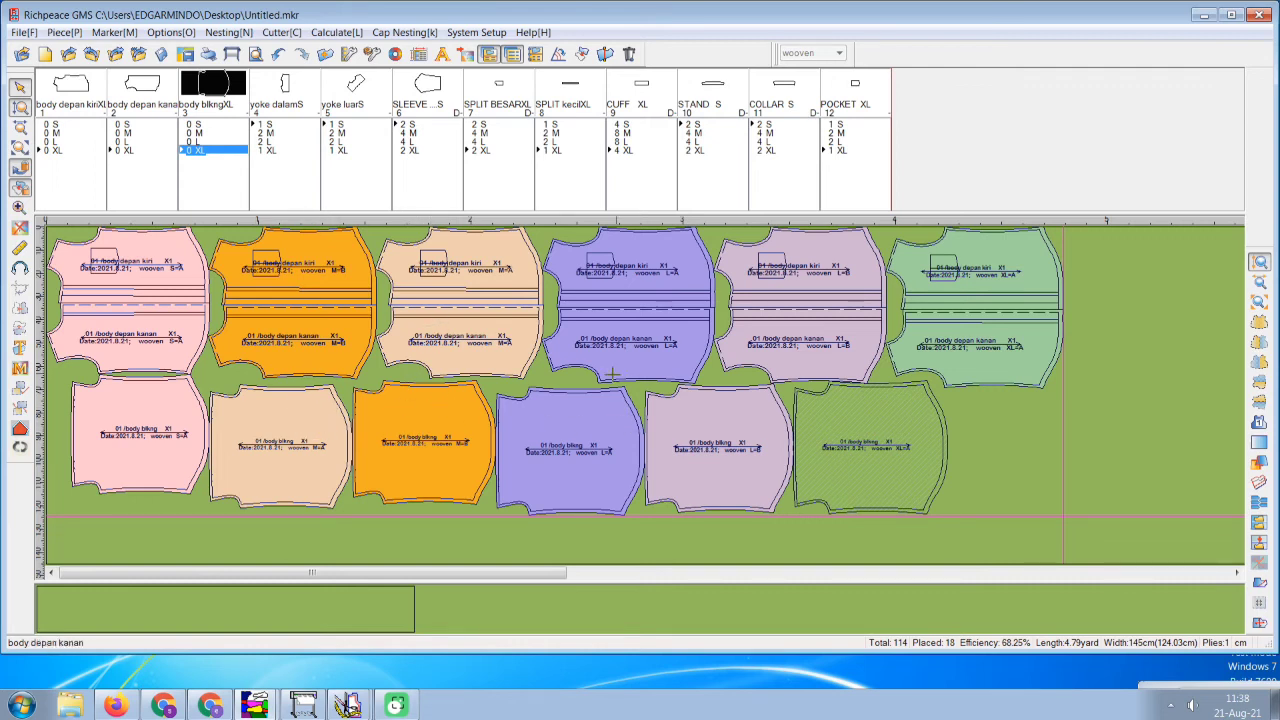
{"action": "left_click", "coordinate": [569, 437]}
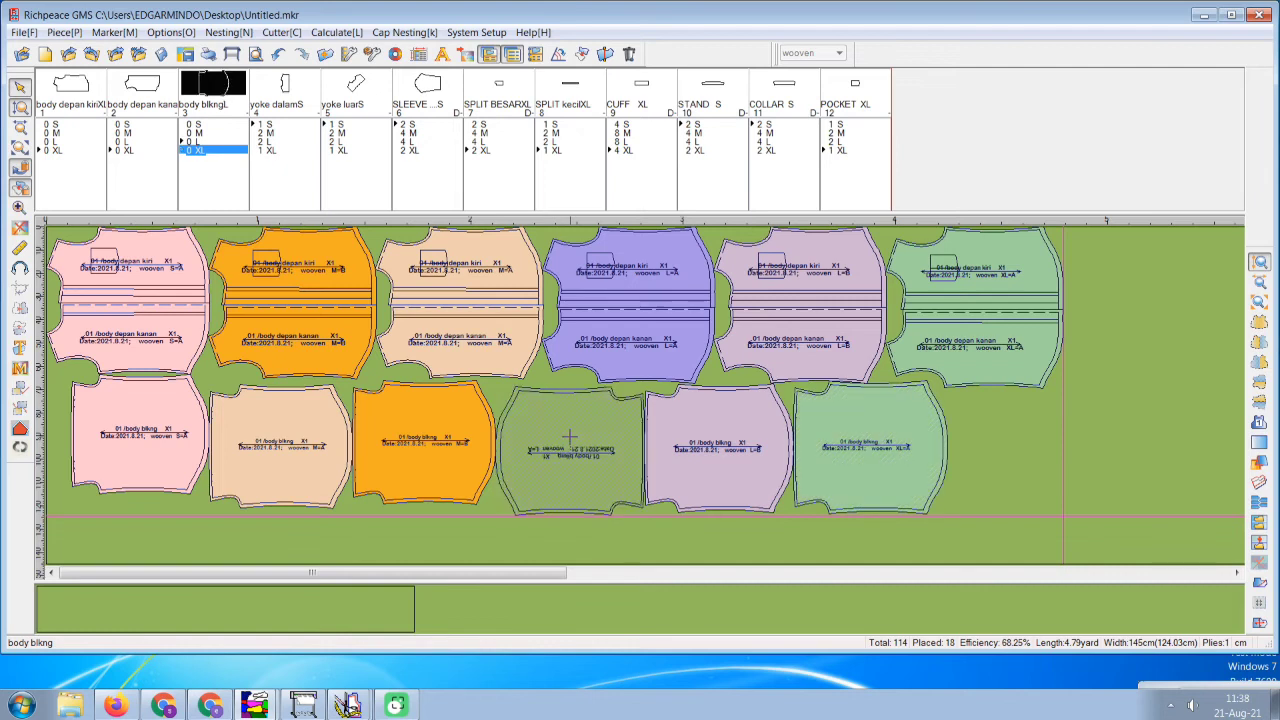
{"action": "left_click", "coordinate": [616, 398]}
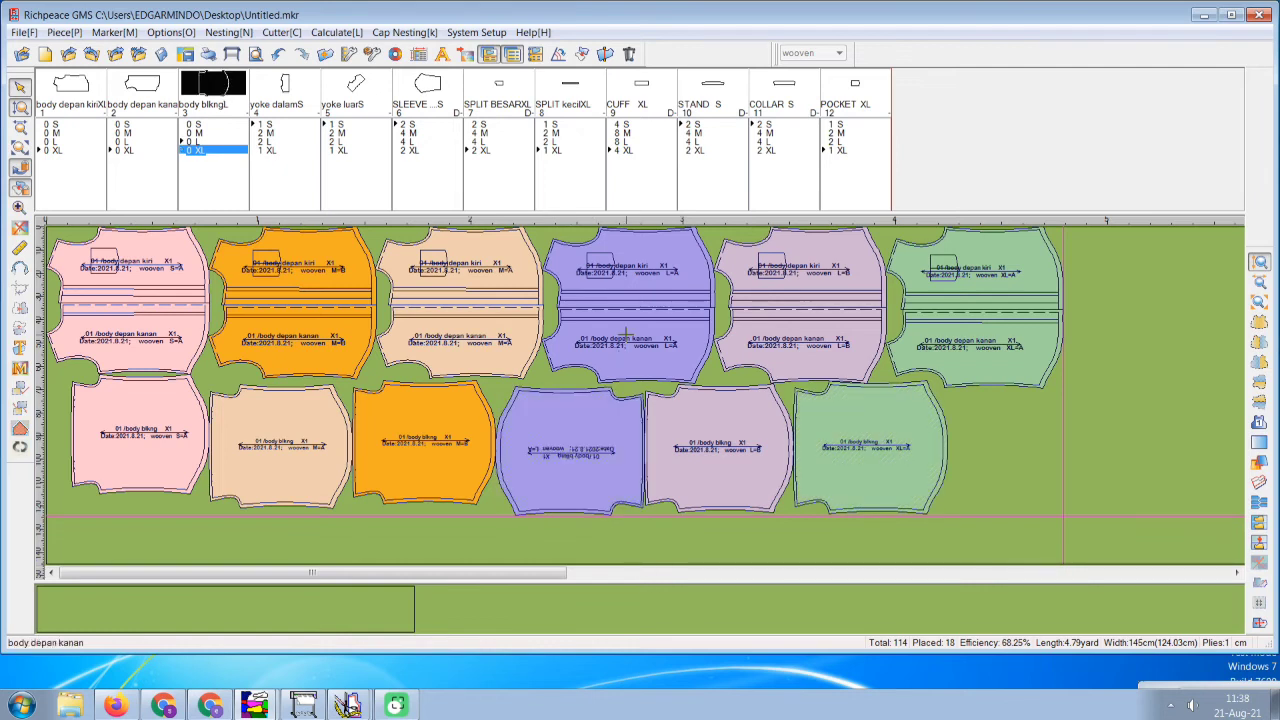
{"action": "left_click", "coordinate": [588, 422]}
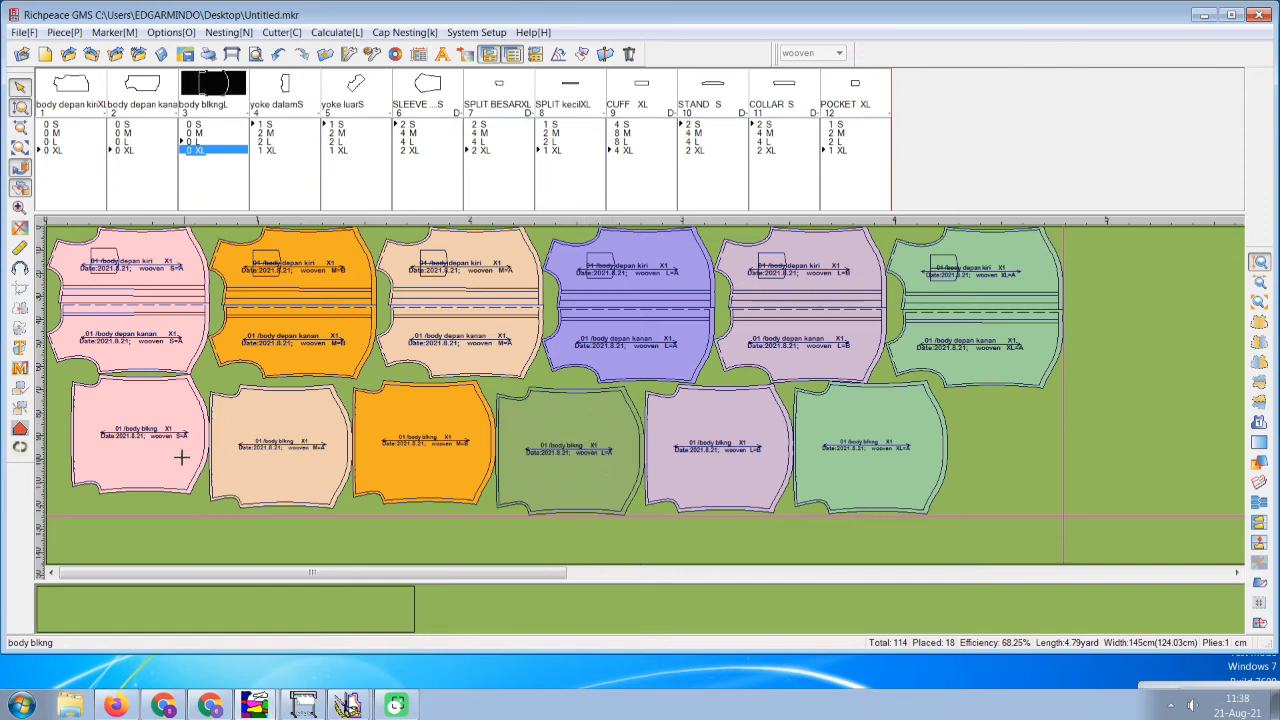
Move the S and M backs aside and line up the XL back and two L backs from the marker's start along its lower edge.
{"action": "left_click_drag", "start_coordinate": [162, 437], "coordinate": [1042, 518]}
{"action": "left_click_drag", "start_coordinate": [917, 444], "coordinate": [170, 510]}
{"action": "left_click_drag", "start_coordinate": [278, 459], "coordinate": [862, 471]}
{"action": "left_click_drag", "start_coordinate": [722, 470], "coordinate": [257, 543]}
{"action": "left_click", "coordinate": [256, 543]}
{"action": "left_click", "coordinate": [405, 443]}
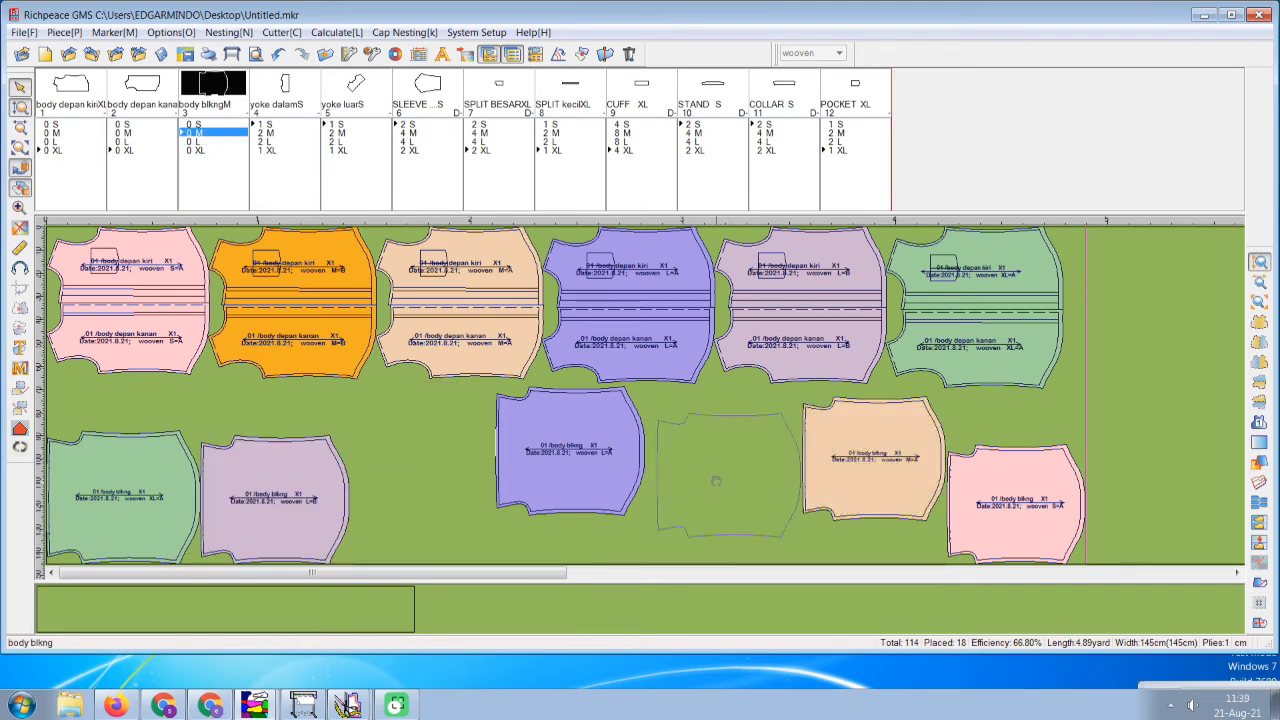
{"action": "left_click", "coordinate": [710, 477]}
{"action": "left_click", "coordinate": [585, 495]}
{"action": "left_click", "coordinate": [440, 550]}
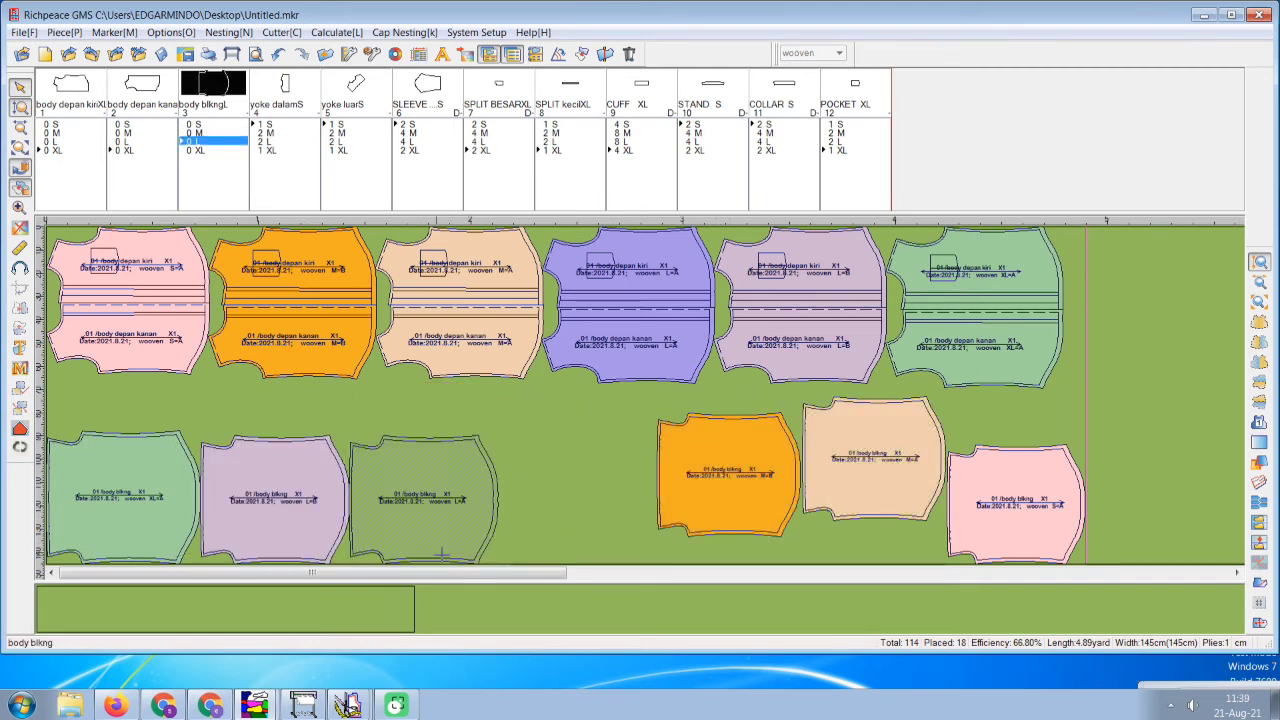
Continue the lower-edge row of backs with the two size M backs followed by the size S back.
{"action": "left_click", "coordinate": [759, 488]}
{"action": "left_click", "coordinate": [671, 531]}
{"action": "left_click", "coordinate": [840, 491]}
{"action": "left_click", "coordinate": [740, 516]}
{"action": "left_click", "coordinate": [1022, 500]}
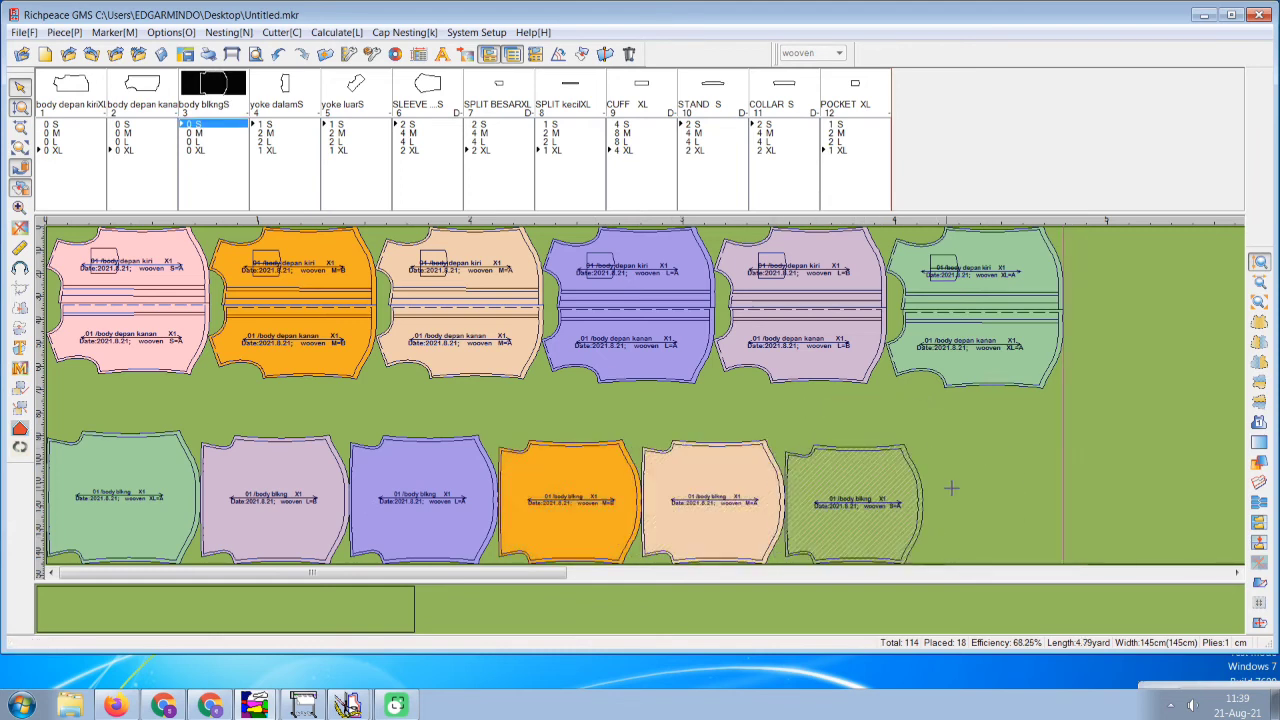
{"action": "left_click", "coordinate": [962, 485]}
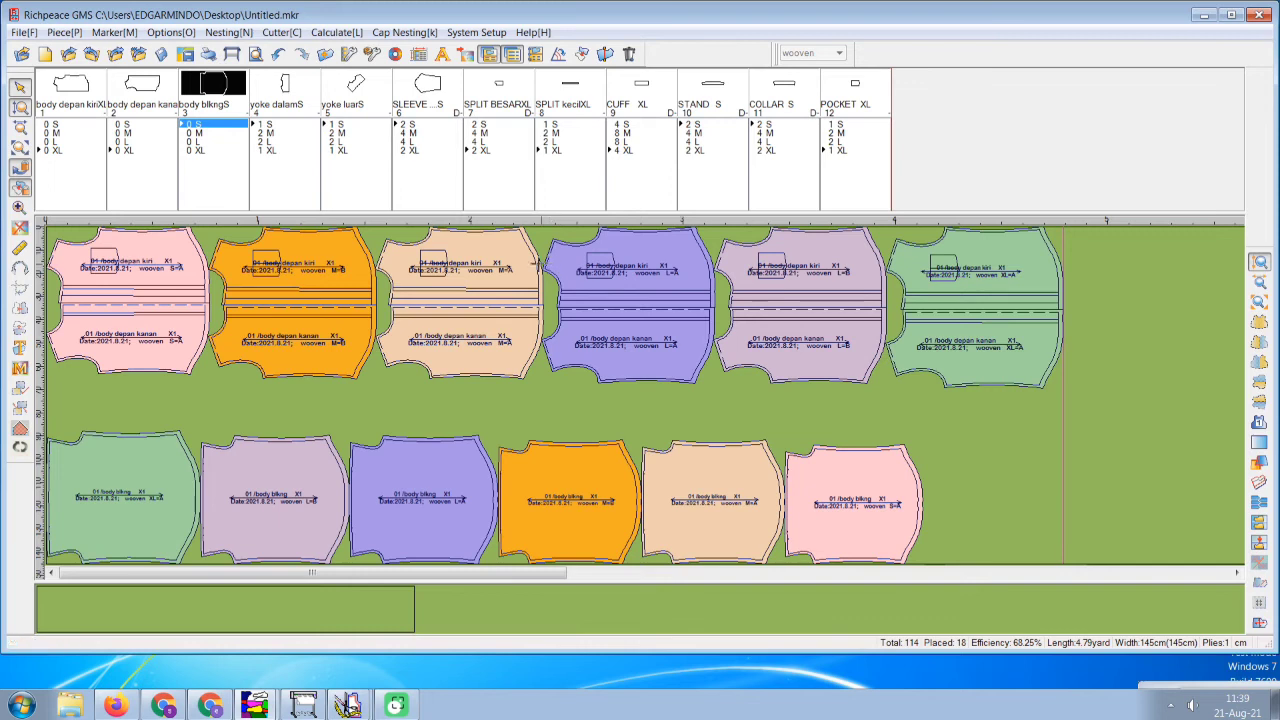
Place all the size S, M, L and XL sleeve pieces in the marker after the front and back pieces.
{"action": "scroll", "coordinate": [371, 137], "scroll_direction": "right", "scroll_amount": 1}
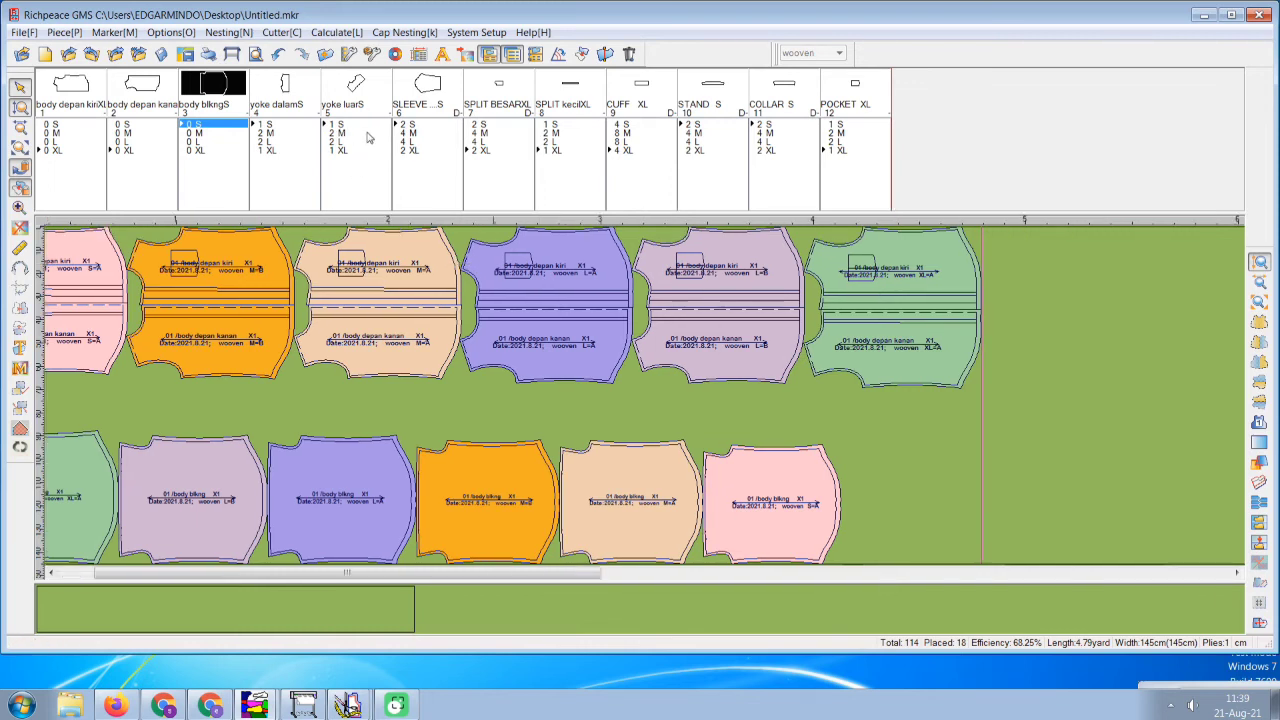
{"action": "double_click", "coordinate": [416, 131]}
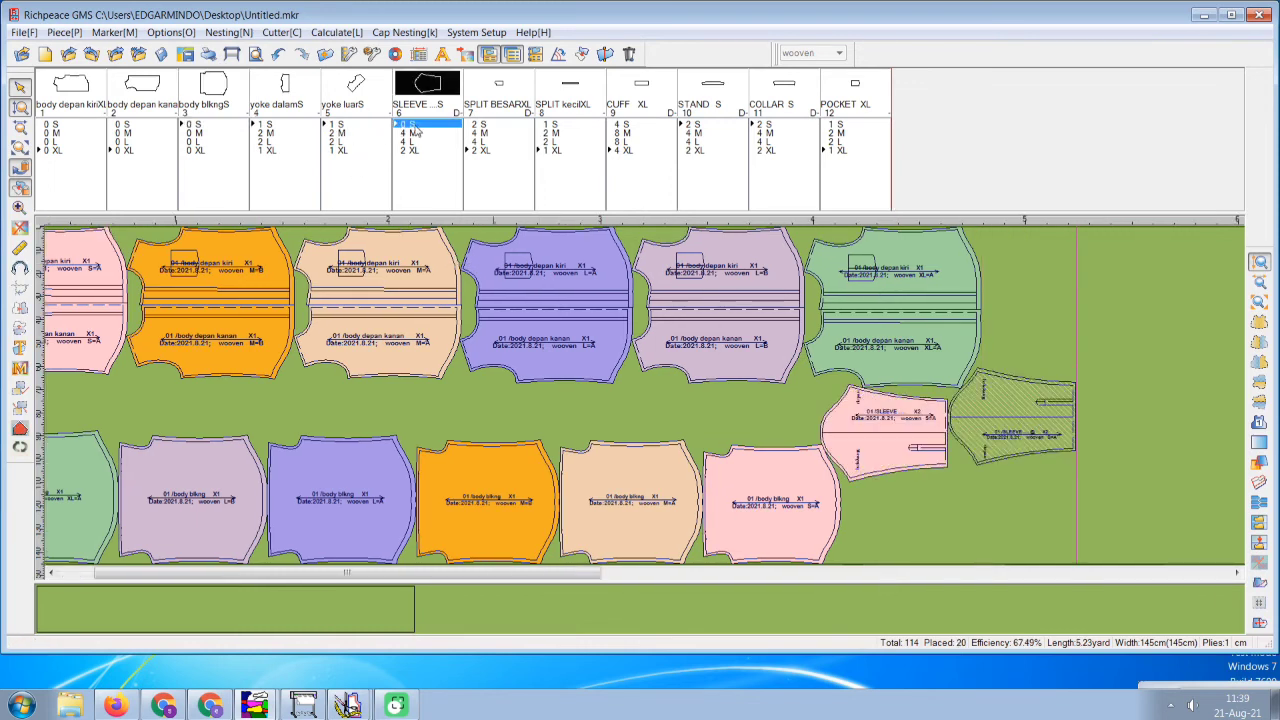
{"action": "double_click", "coordinate": [416, 134]}
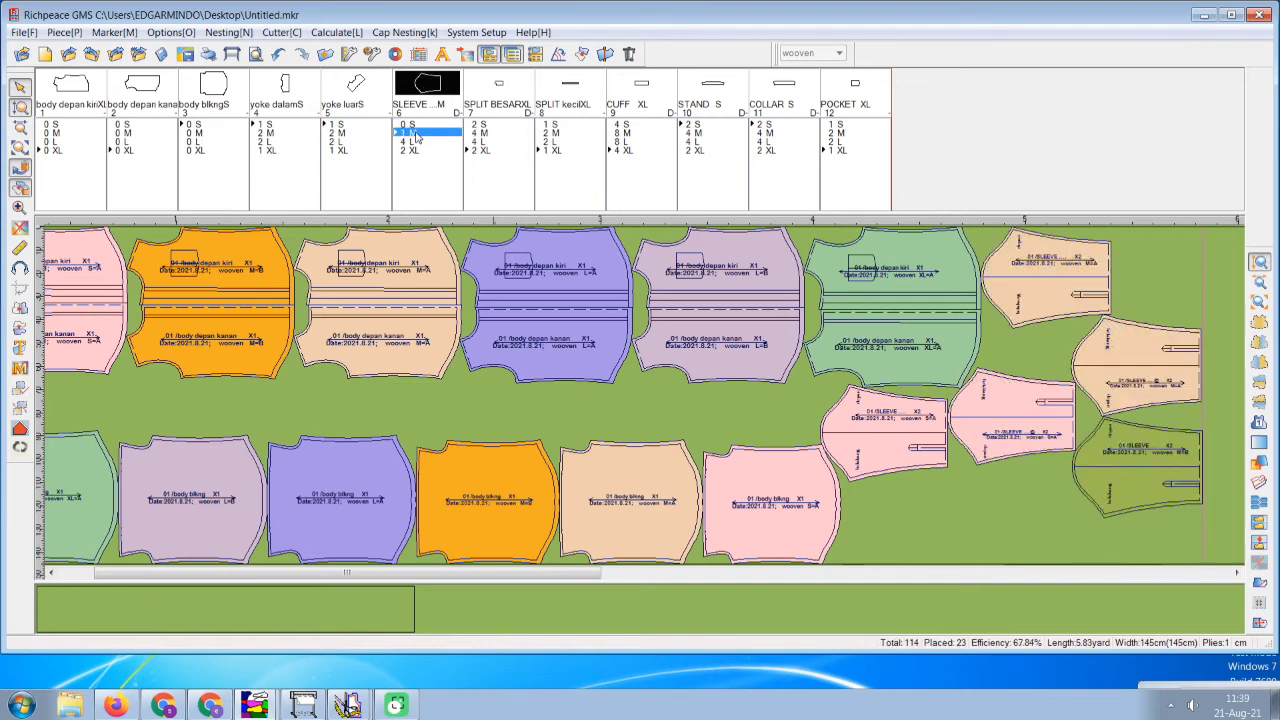
{"action": "double_click", "coordinate": [416, 134]}
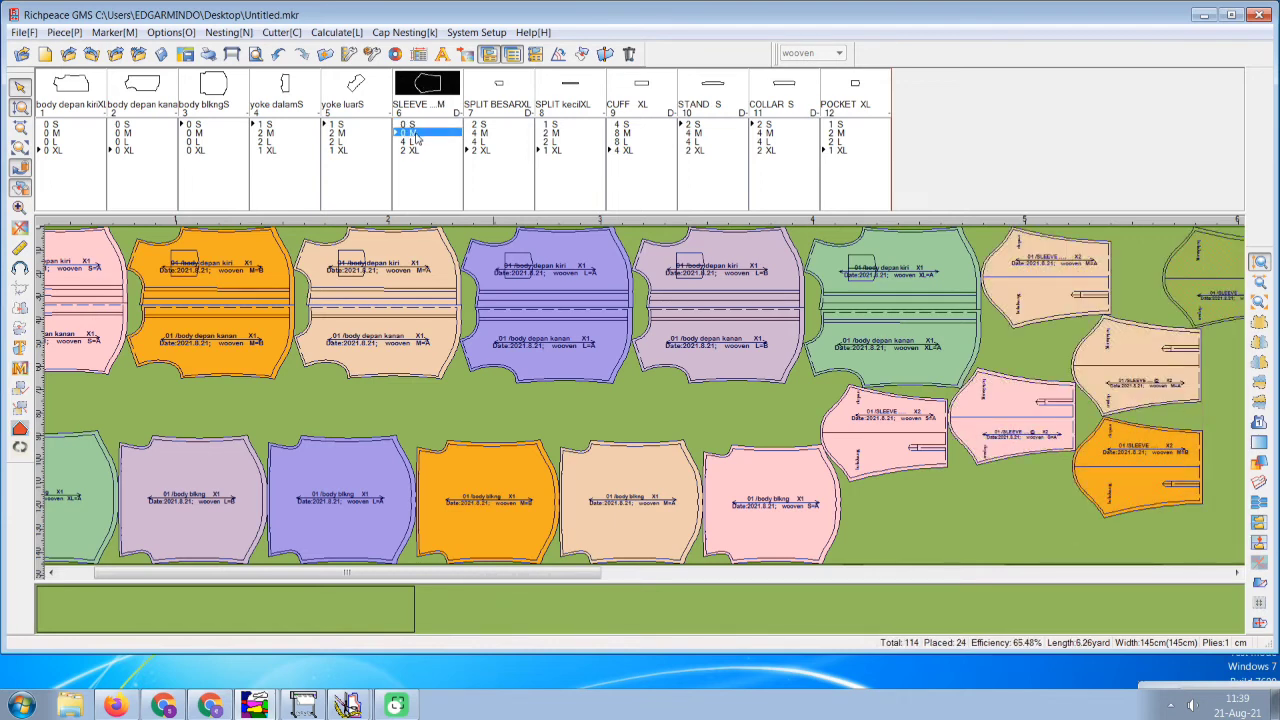
{"action": "double_click", "coordinate": [416, 142]}
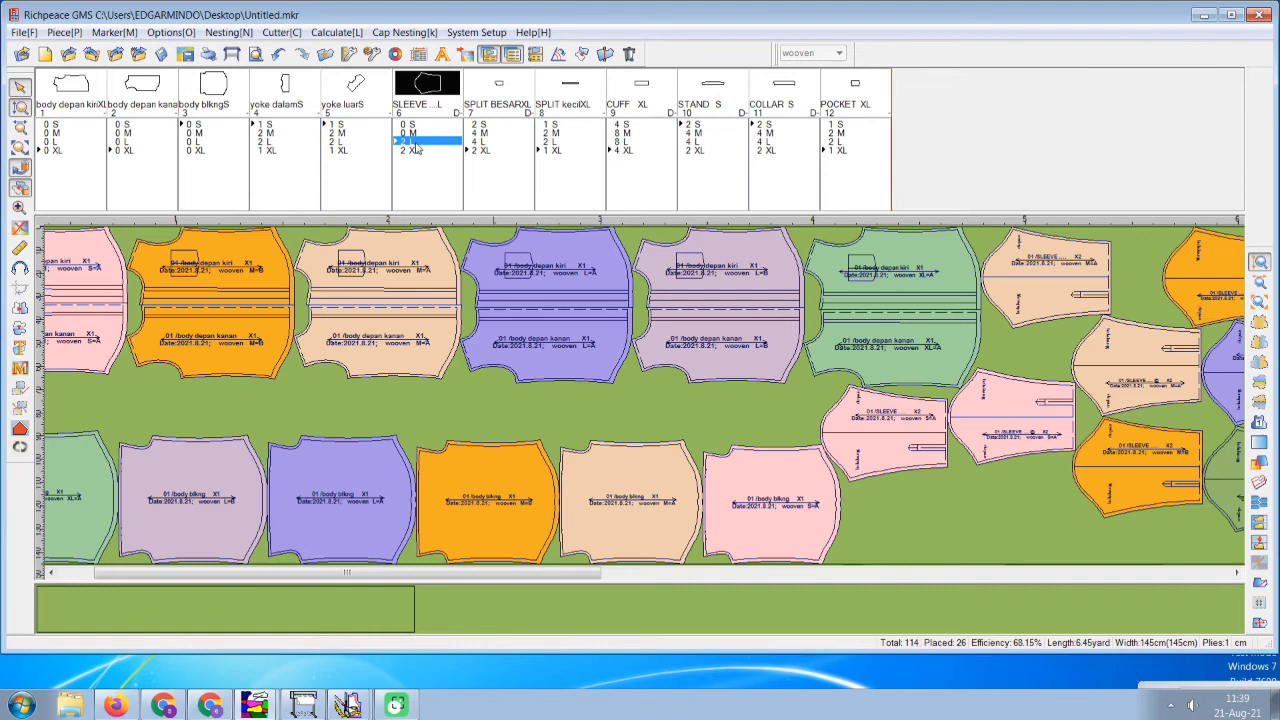
{"action": "double_click", "coordinate": [417, 150]}
{"action": "double_click", "coordinate": [417, 149]}
Rotate the first size M front pair 180 degrees and nudge it clear of the size S fronts.
{"action": "scroll", "coordinate": [320, 409], "scroll_direction": "right", "scroll_amount": 1}
{"action": "scroll", "coordinate": [320, 409], "scroll_direction": "left", "scroll_amount": 2}
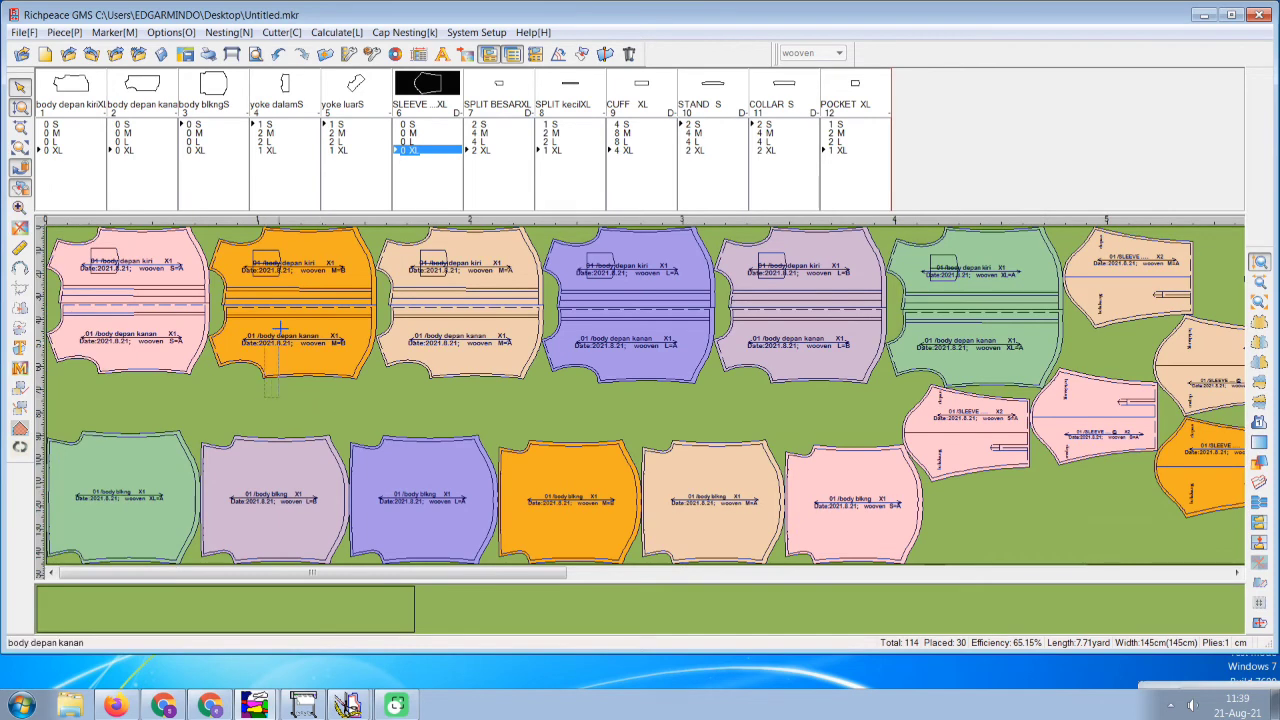
{"action": "left_click", "coordinate": [289, 278]}
{"action": "right_click", "coordinate": [290, 278]}
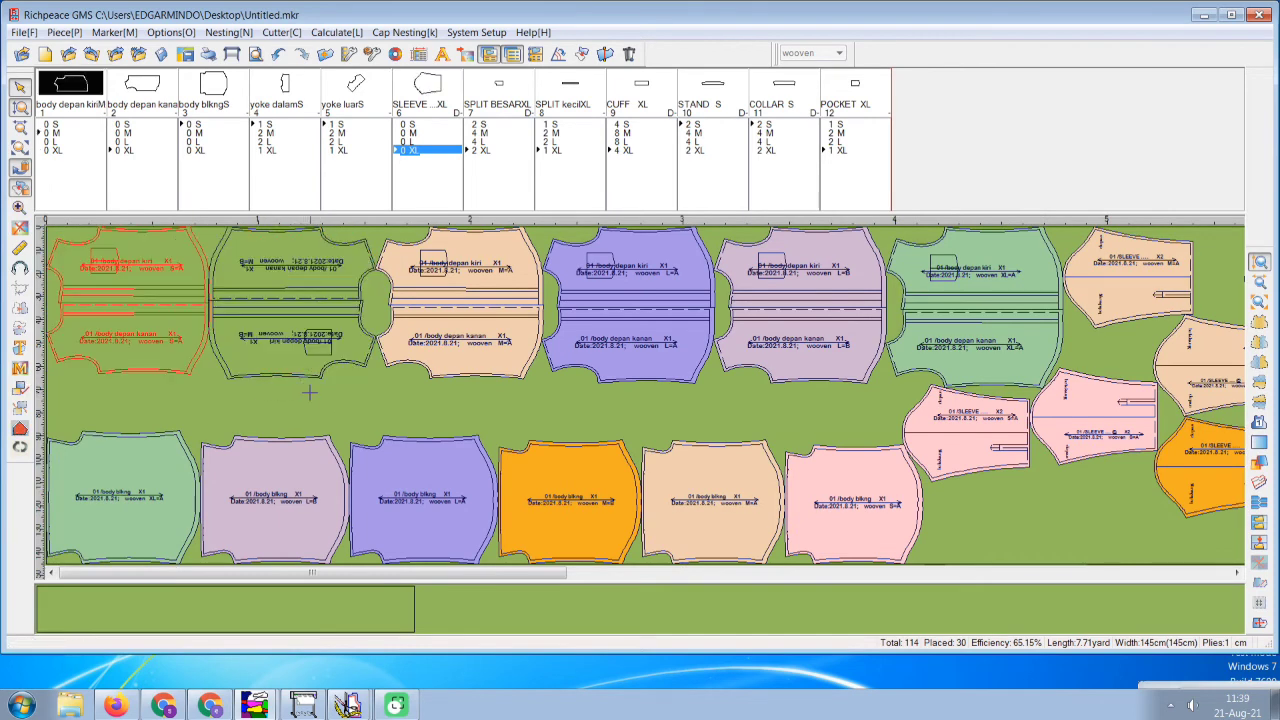
{"action": "key", "text": "Right"}
{"action": "key", "text": "Right"}
{"action": "key", "text": "Right"}
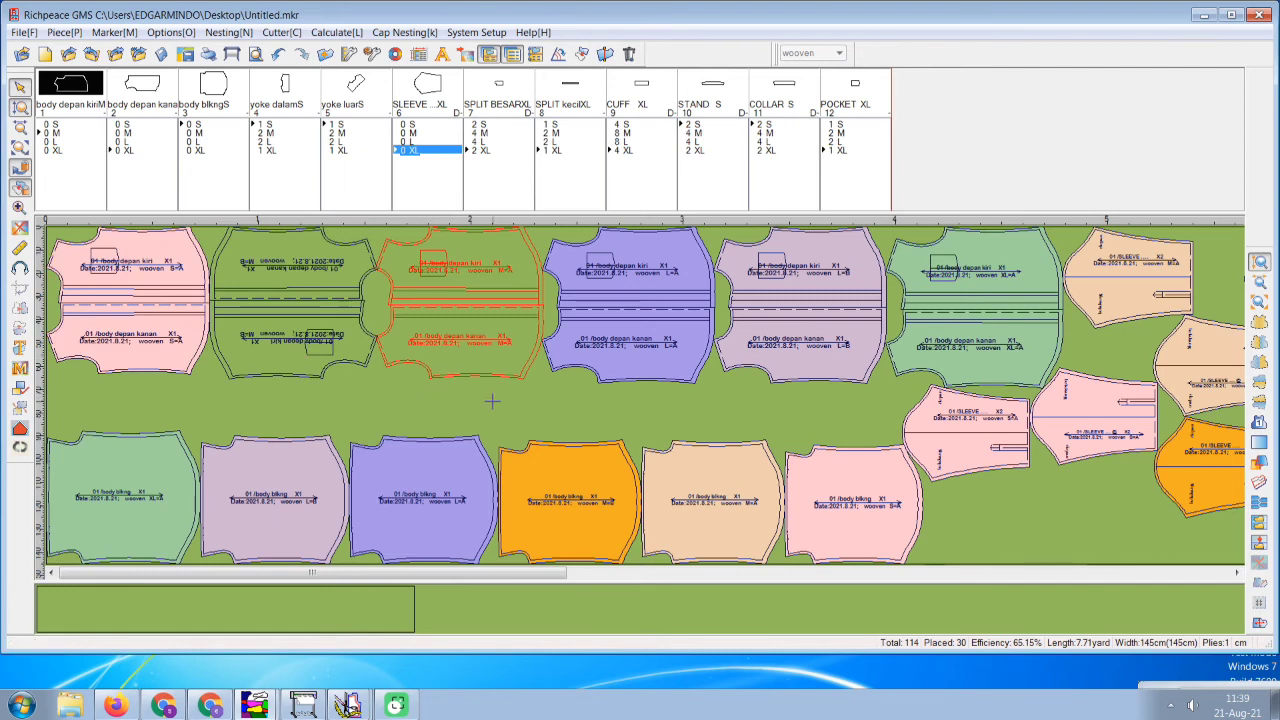
Nudge the second size M front pair away from the rotated M pair to remove the overlap.
{"action": "left_click", "coordinate": [486, 287]}
{"action": "key", "text": "Right"}
{"action": "key", "text": "Right"}
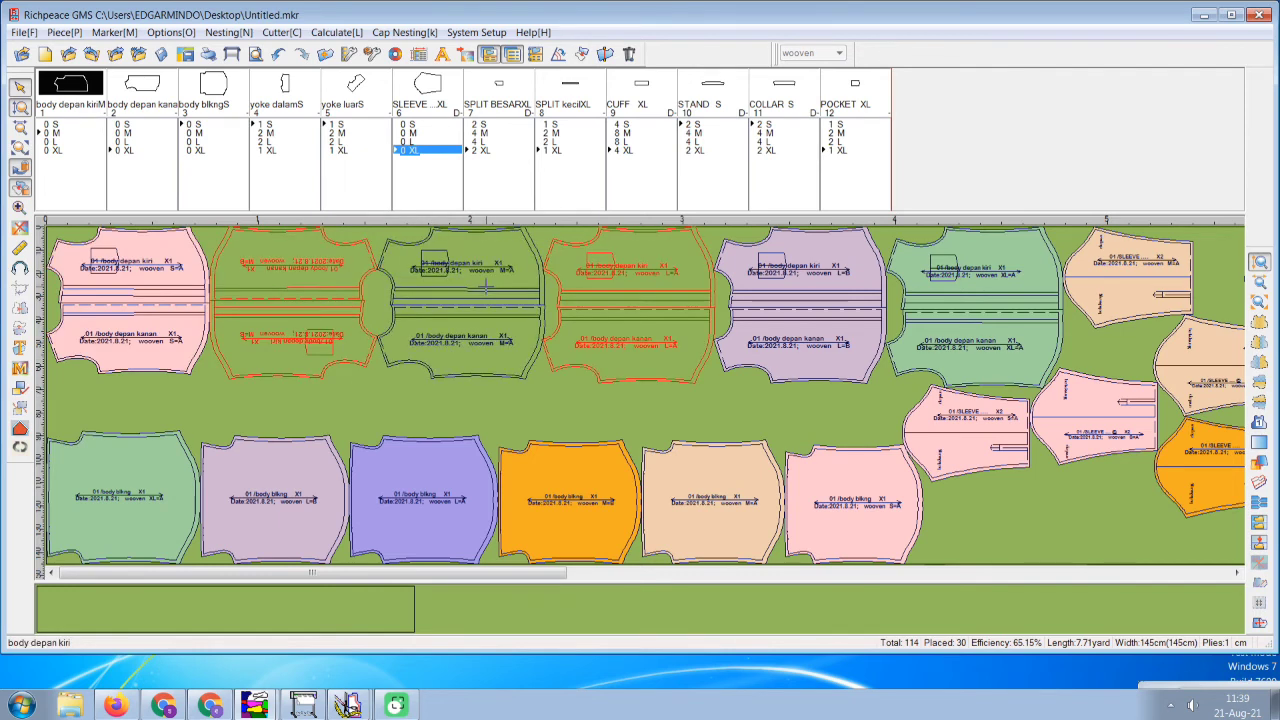
{"action": "key", "text": "Right"}
{"action": "key", "text": "Right"}
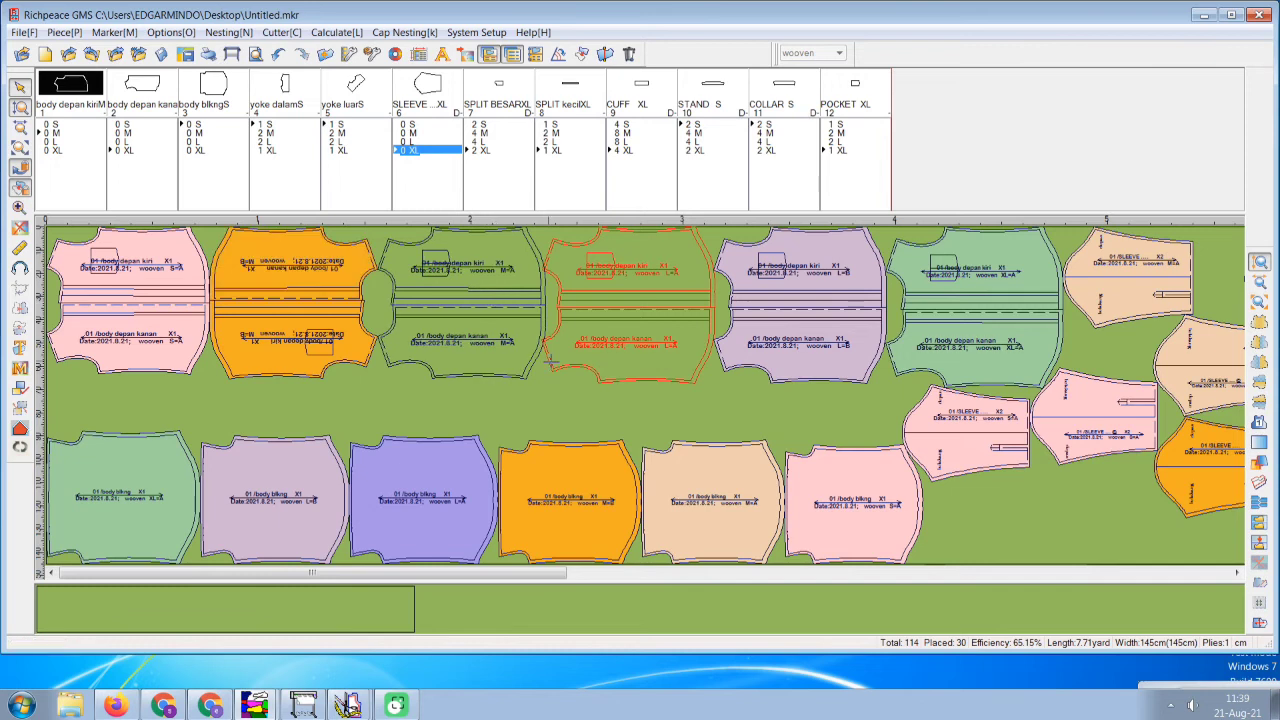
Rotate the first size L front pair 180 degrees and nudge both L front pairs along so they clear their neighbours.
{"action": "left_click", "coordinate": [642, 404]}
{"action": "left_click", "coordinate": [657, 306]}
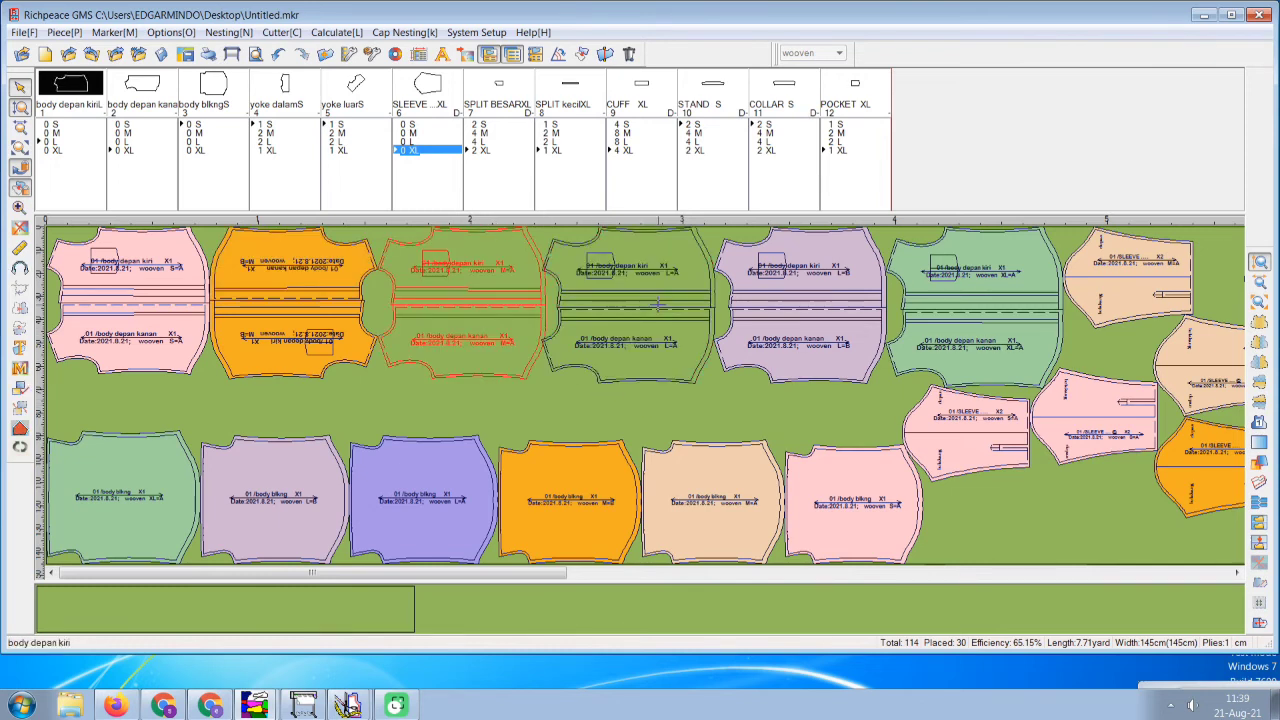
{"action": "right_click", "coordinate": [659, 305]}
{"action": "key", "text": "Right"}
{"action": "key", "text": "Right"}
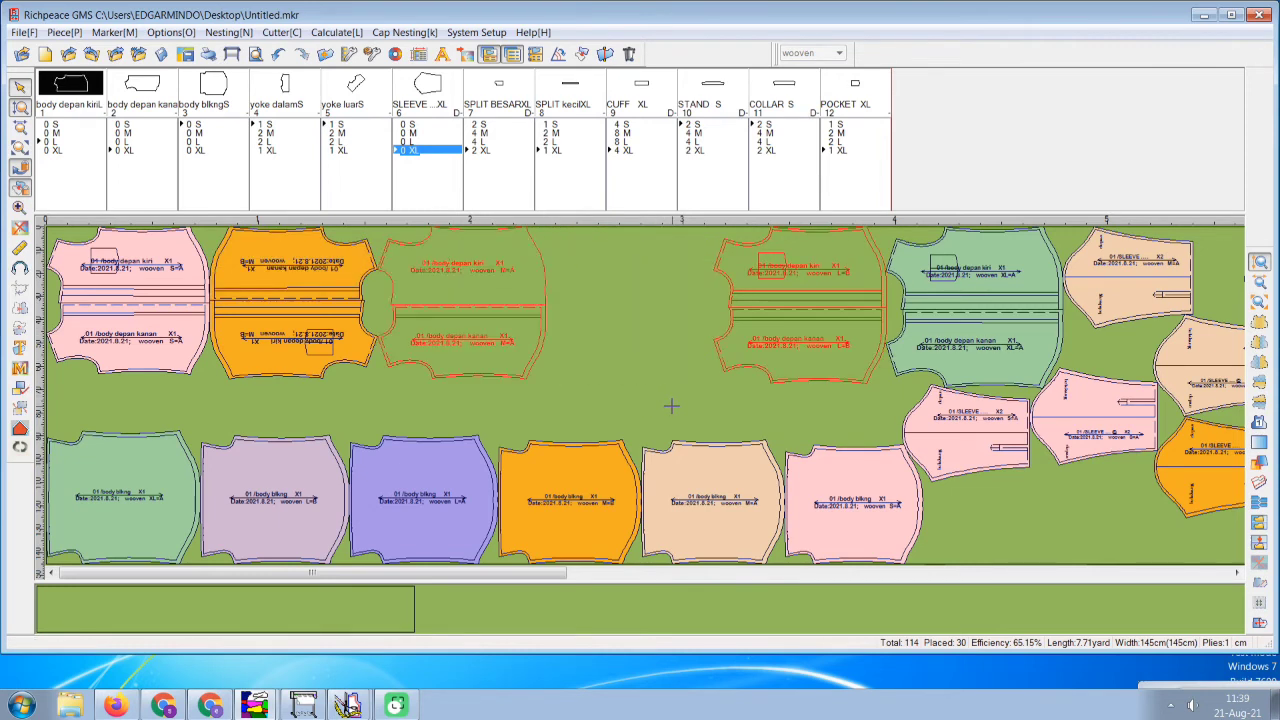
{"action": "left_click_drag", "start_coordinate": [753, 402], "coordinate": [809, 280]}
{"action": "key", "text": "Right"}
{"action": "key", "text": "Right"}
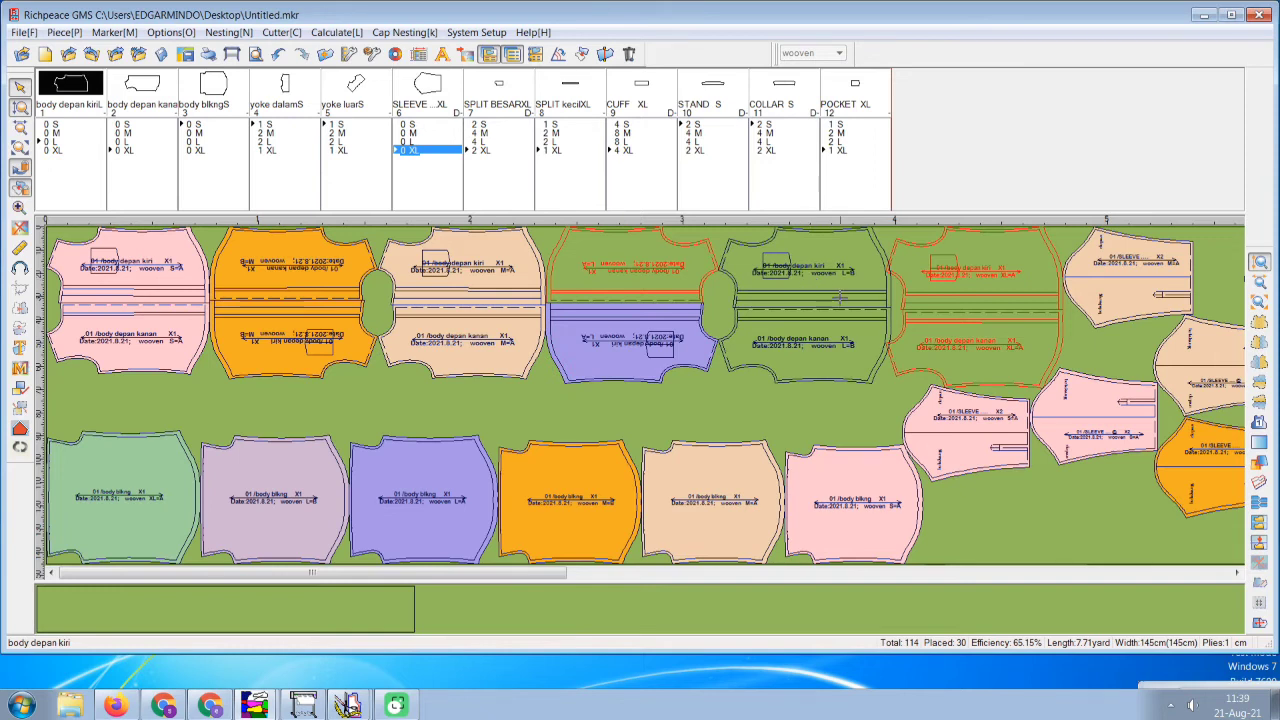
Rotate the size XL front pair 180 degrees and nudge it clear of the second size L pair.
{"action": "left_click_drag", "start_coordinate": [929, 316], "coordinate": [937, 304]}
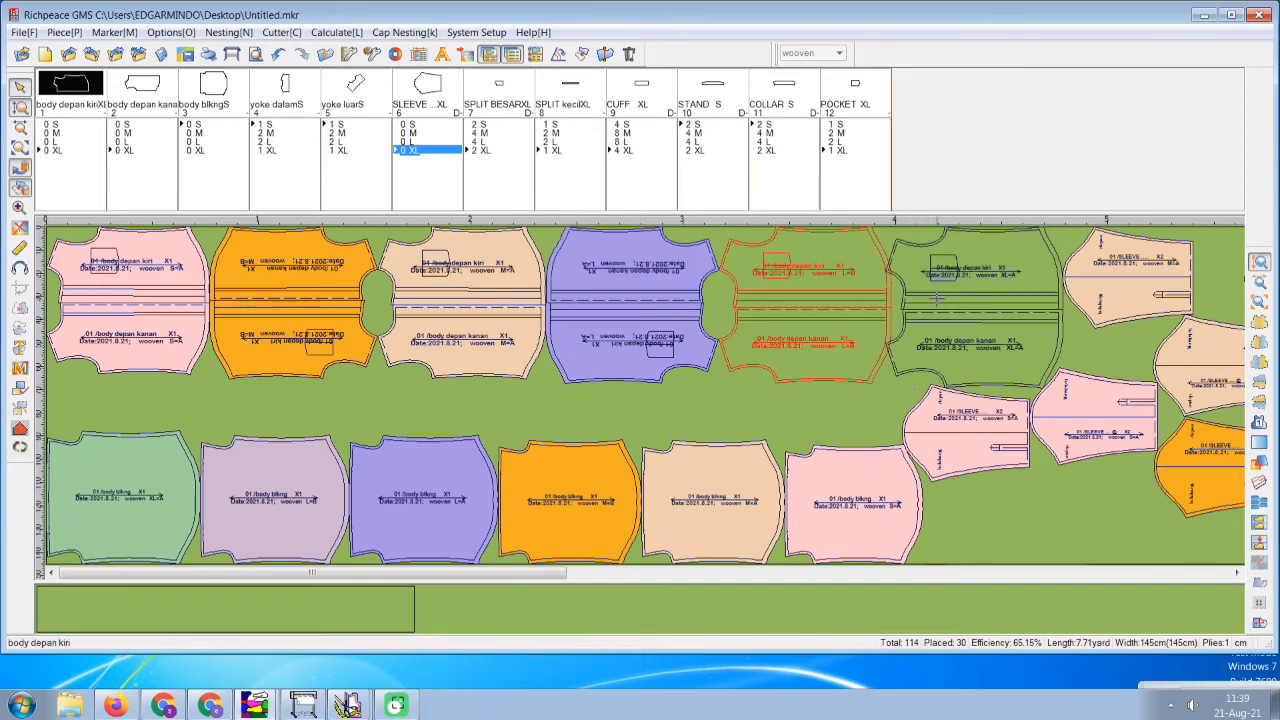
{"action": "right_click", "coordinate": [938, 303]}
{"action": "key", "text": "Right"}
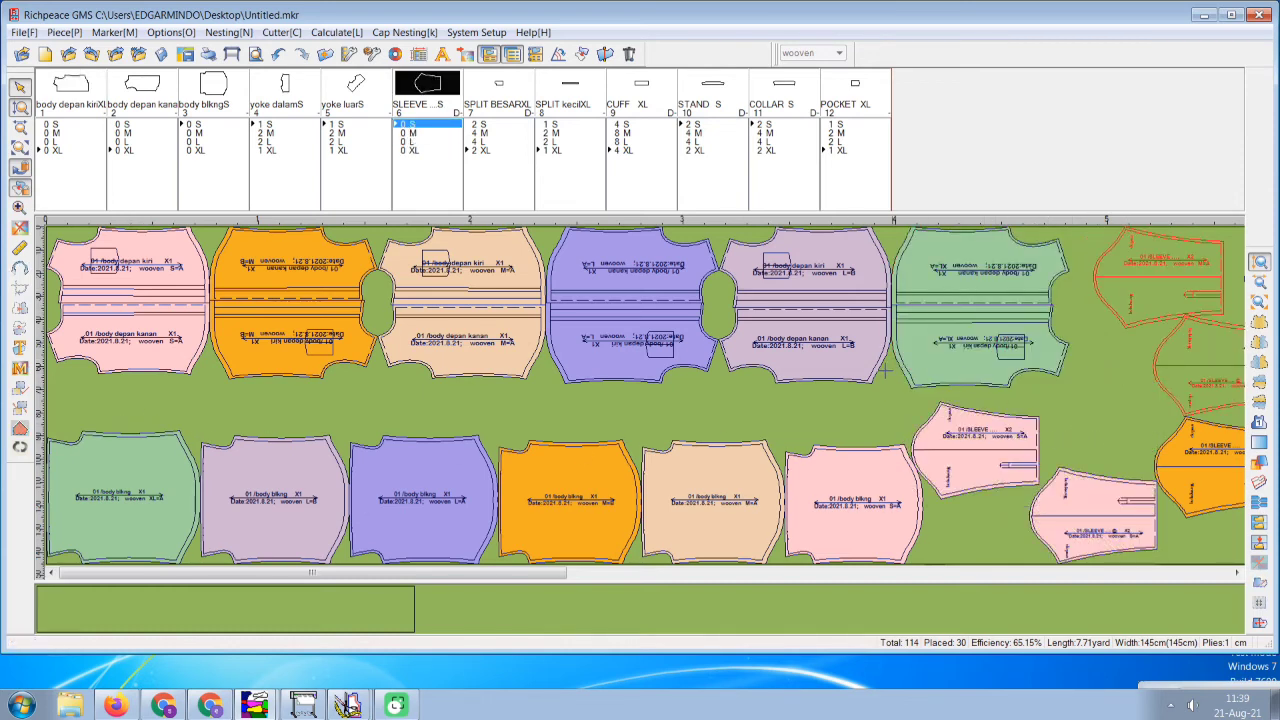
Rotate the XL back, the second of the two L backs and the first M back 180 degrees in the lower row.
{"action": "left_click", "coordinate": [158, 484]}
{"action": "right_click", "coordinate": [158, 484]}
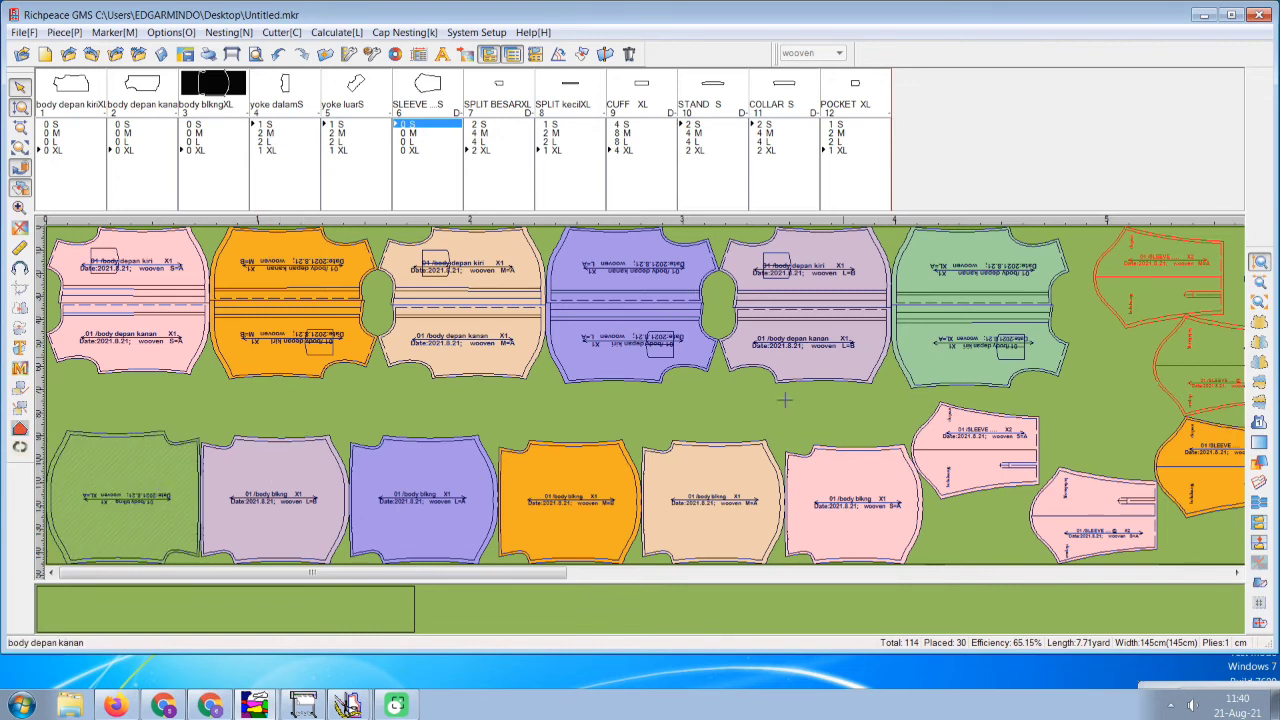
{"action": "left_click", "coordinate": [400, 537]}
{"action": "right_click", "coordinate": [447, 505]}
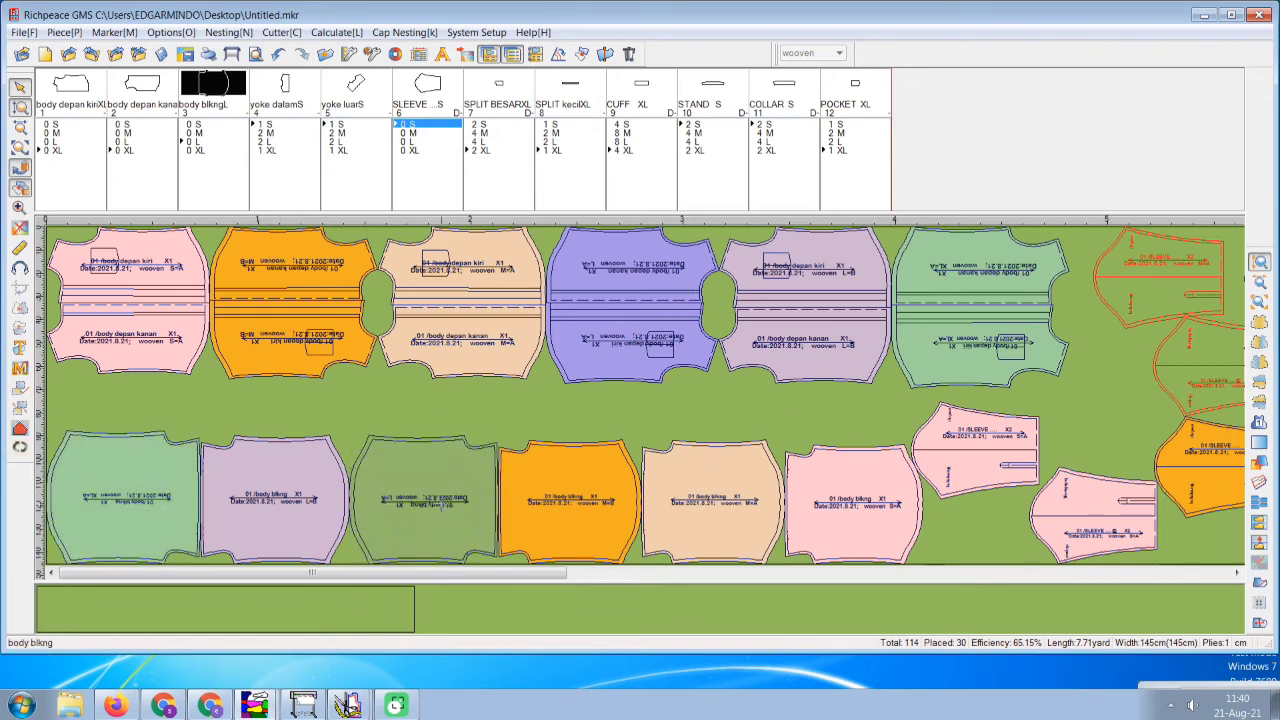
{"action": "left_click", "coordinate": [532, 416]}
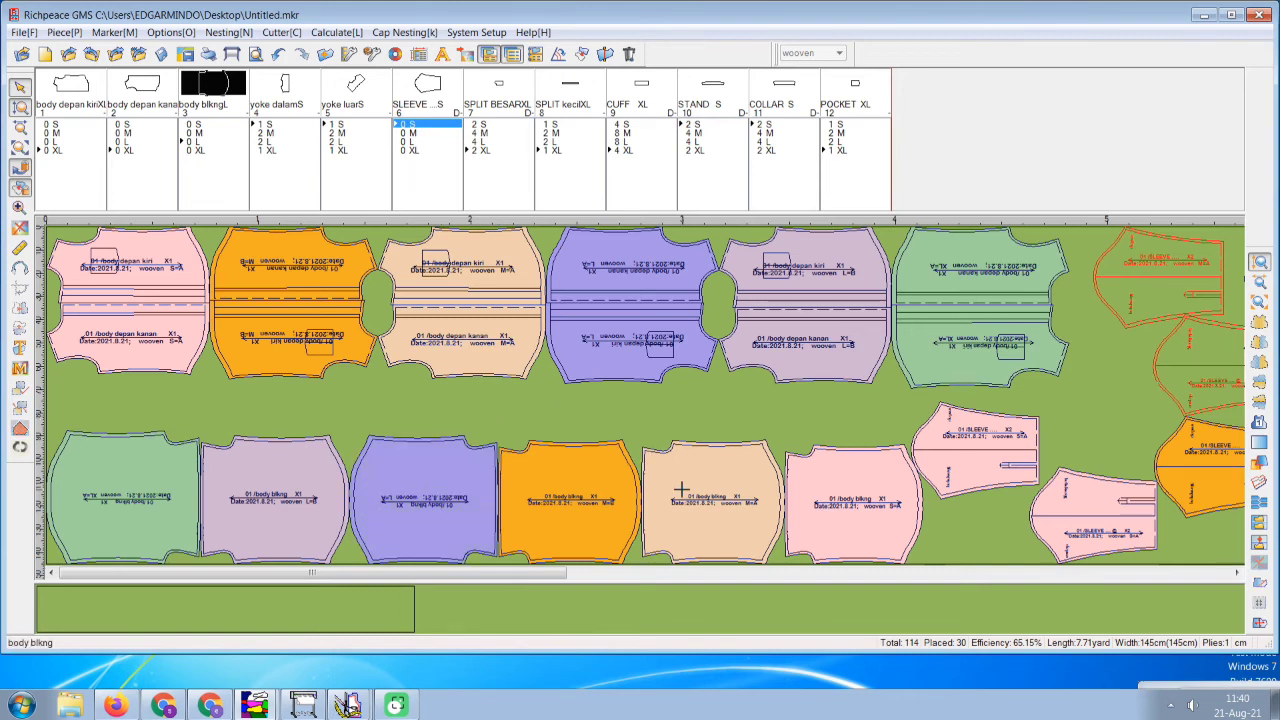
{"action": "left_click", "coordinate": [583, 510]}
{"action": "right_click", "coordinate": [583, 510]}
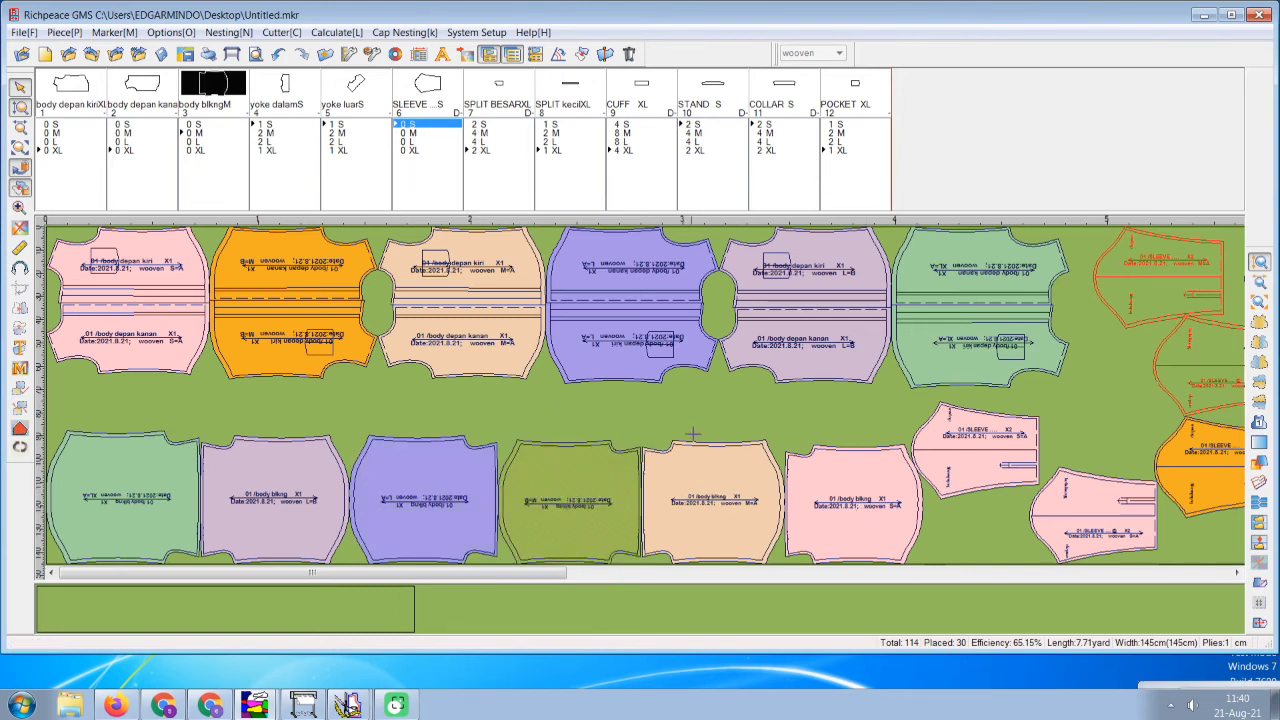
{"action": "left_click", "coordinate": [698, 424]}
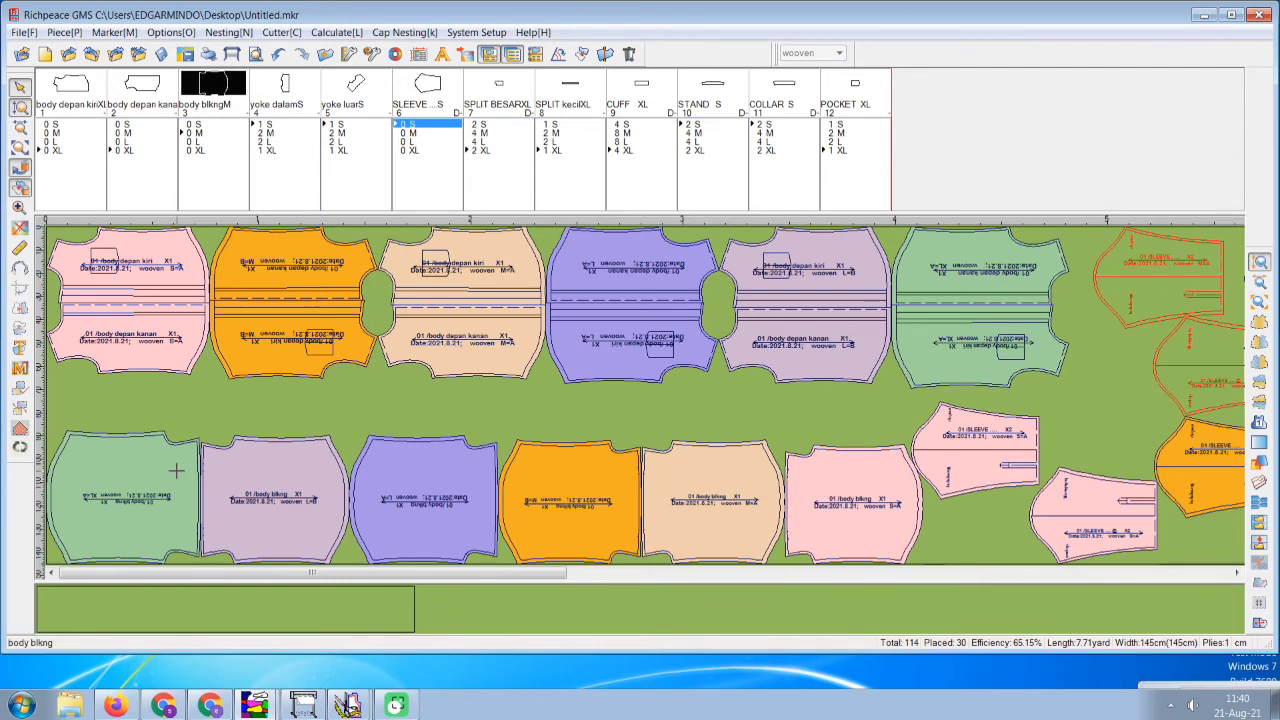
Move the lower size M-A sleeve closer to the XL fronts and the size S sleeves.
{"action": "scroll", "coordinate": [1075, 362], "scroll_direction": "down", "scroll_amount": 2}
{"action": "left_click_drag", "start_coordinate": [1000, 360], "coordinate": [922, 370]}
{"action": "left_click_drag", "start_coordinate": [949, 298], "coordinate": [923, 295]}
{"action": "left_click_drag", "start_coordinate": [915, 345], "coordinate": [890, 357]}
{"action": "left_click_drag", "start_coordinate": [981, 467], "coordinate": [970, 503]}
{"action": "scroll", "coordinate": [955, 480], "scroll_direction": "down", "scroll_amount": 2}
{"action": "scroll", "coordinate": [935, 465], "scroll_direction": "up", "scroll_amount": 2}
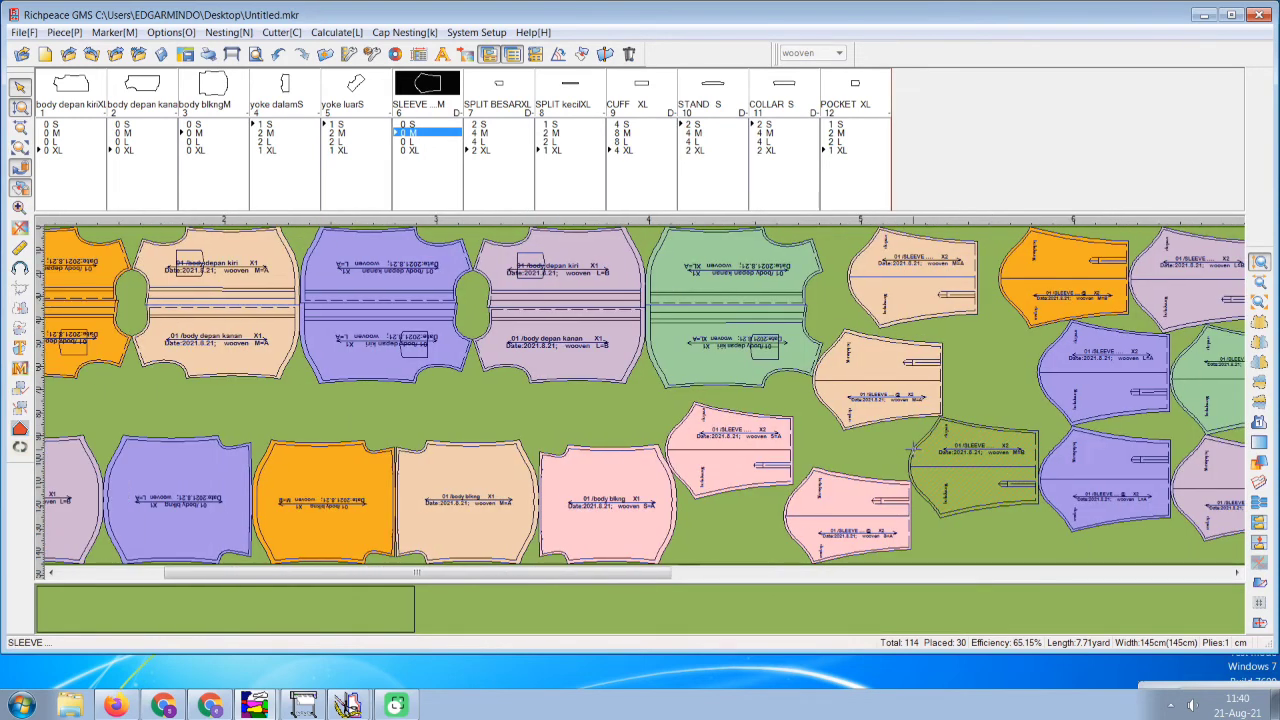
Rotate the two size M-B sleeves 180 degrees and fit them one above the other against the size XL fronts.
{"action": "right_click", "coordinate": [1032, 306]}
{"action": "right_click", "coordinate": [988, 457]}
{"action": "left_click_drag", "start_coordinate": [908, 426], "coordinate": [908, 303]}
{"action": "left_click_drag", "start_coordinate": [908, 303], "coordinate": [1154, 298]}
{"action": "left_click_drag", "start_coordinate": [820, 280], "coordinate": [684, 306]}
{"action": "left_click", "coordinate": [720, 485]}
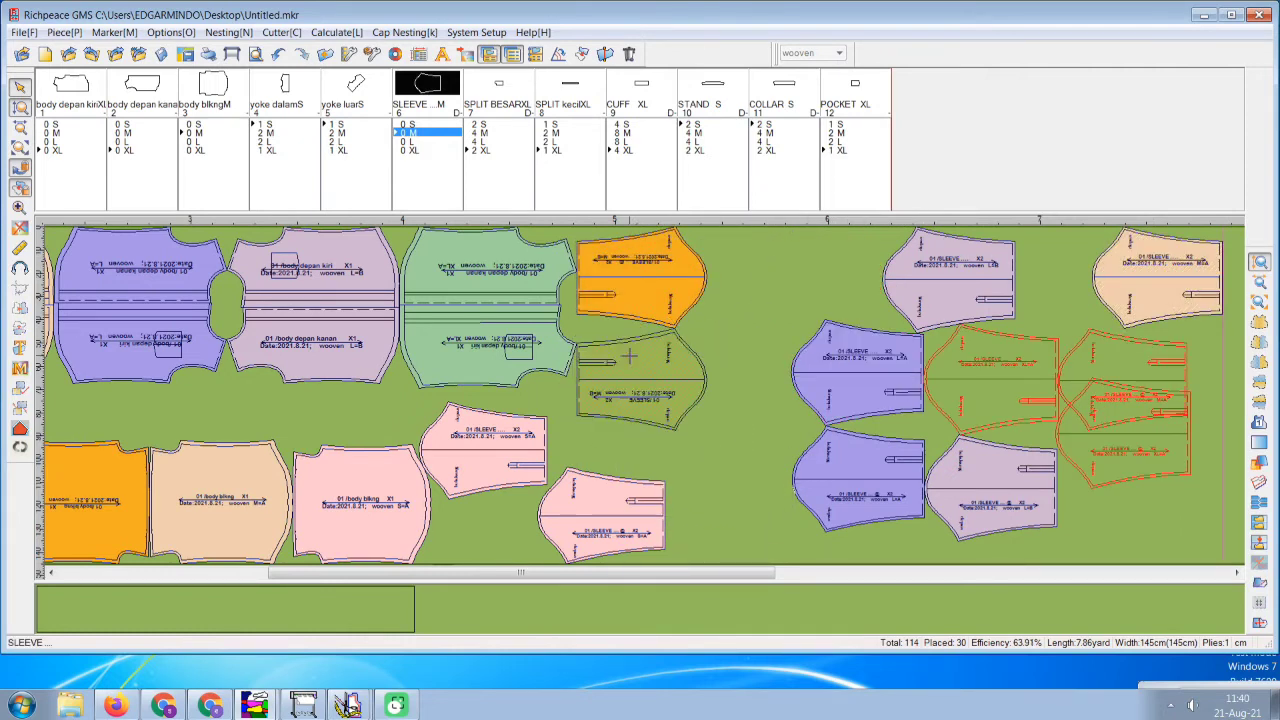
{"action": "left_click", "coordinate": [726, 388]}
Move the two size L-A sleeves out of the way and nest the two size M-A sleeves against the rotated M-B sleeves.
{"action": "left_click", "coordinate": [1155, 302]}
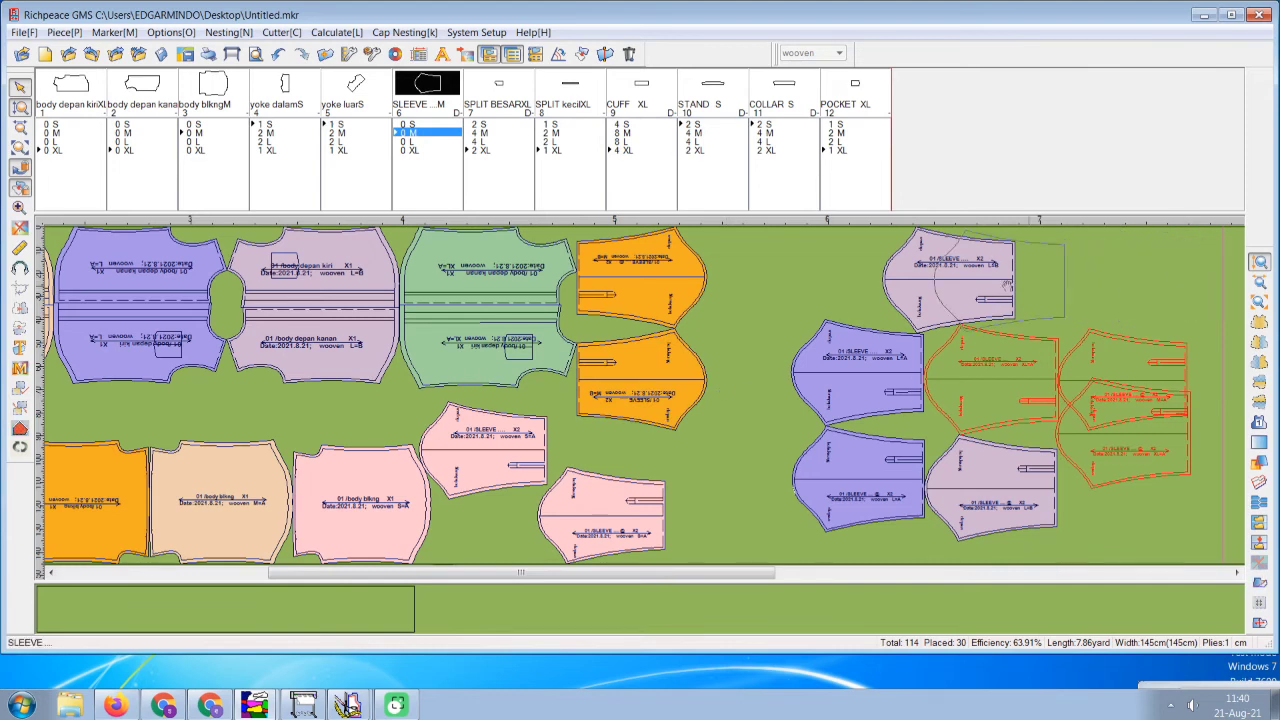
{"action": "left_click", "coordinate": [769, 302]}
{"action": "left_click", "coordinate": [1178, 270]}
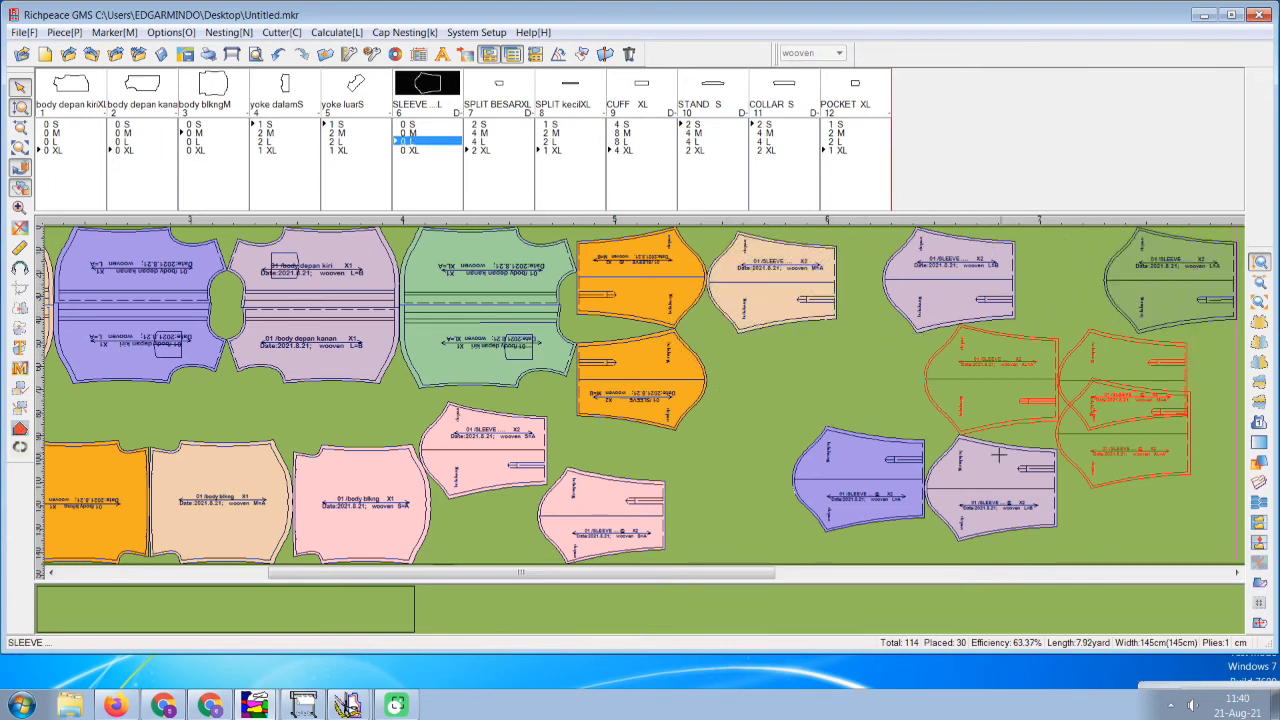
{"action": "left_click", "coordinate": [912, 487]}
{"action": "left_click", "coordinate": [726, 280]}
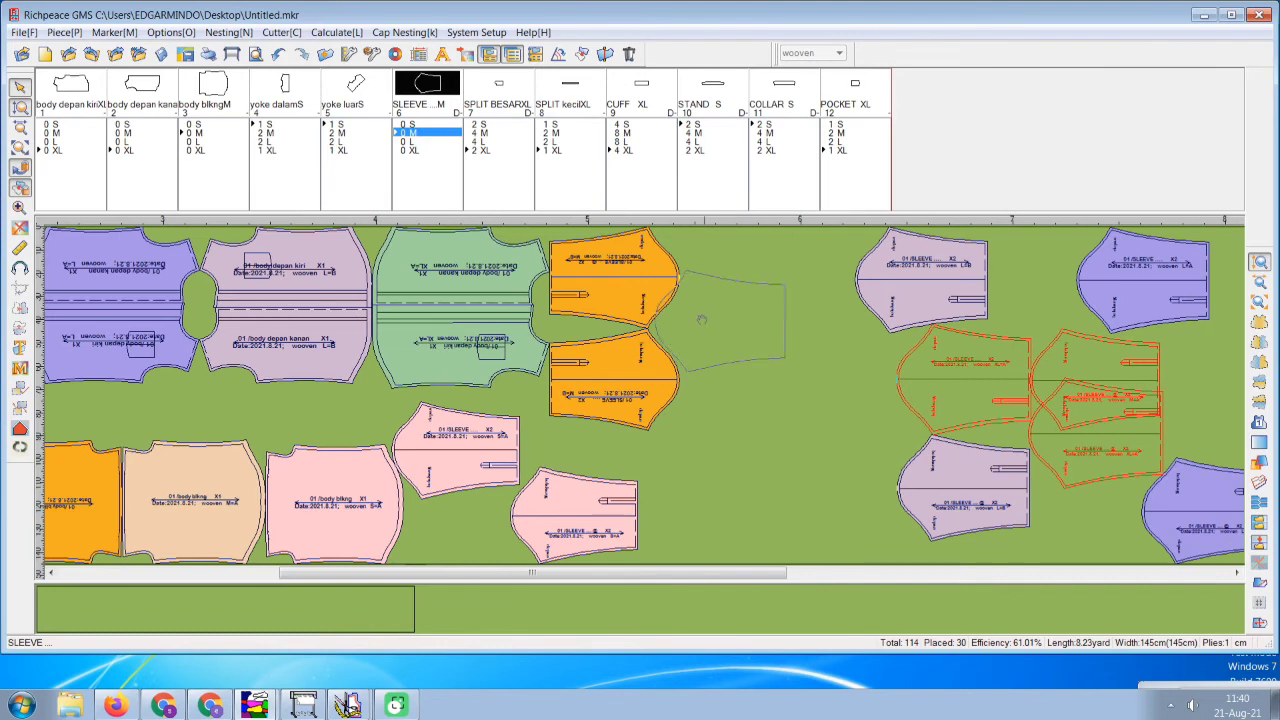
{"action": "left_click", "coordinate": [1070, 380]}
{"action": "left_click", "coordinate": [700, 426]}
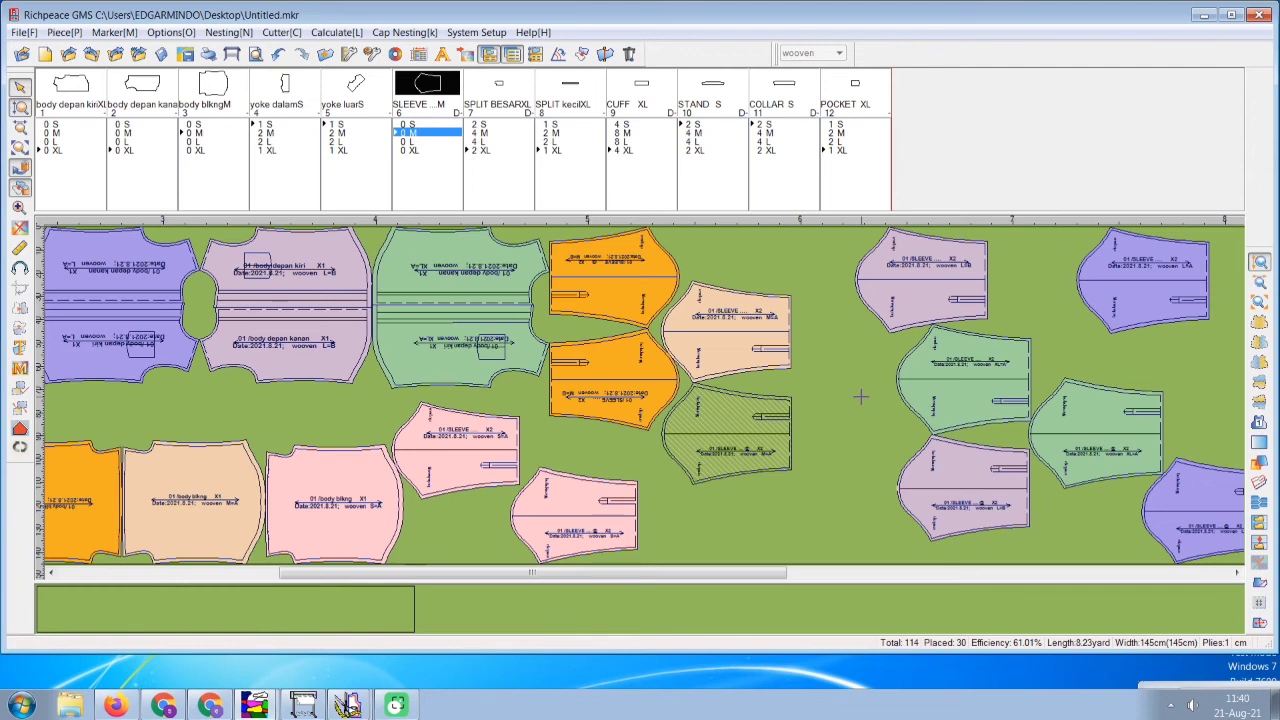
Fit the two size M-A sleeves tighter against the size M-B sleeves and shift the lower size S sleeve slightly.
{"action": "left_click", "coordinate": [736, 340]}
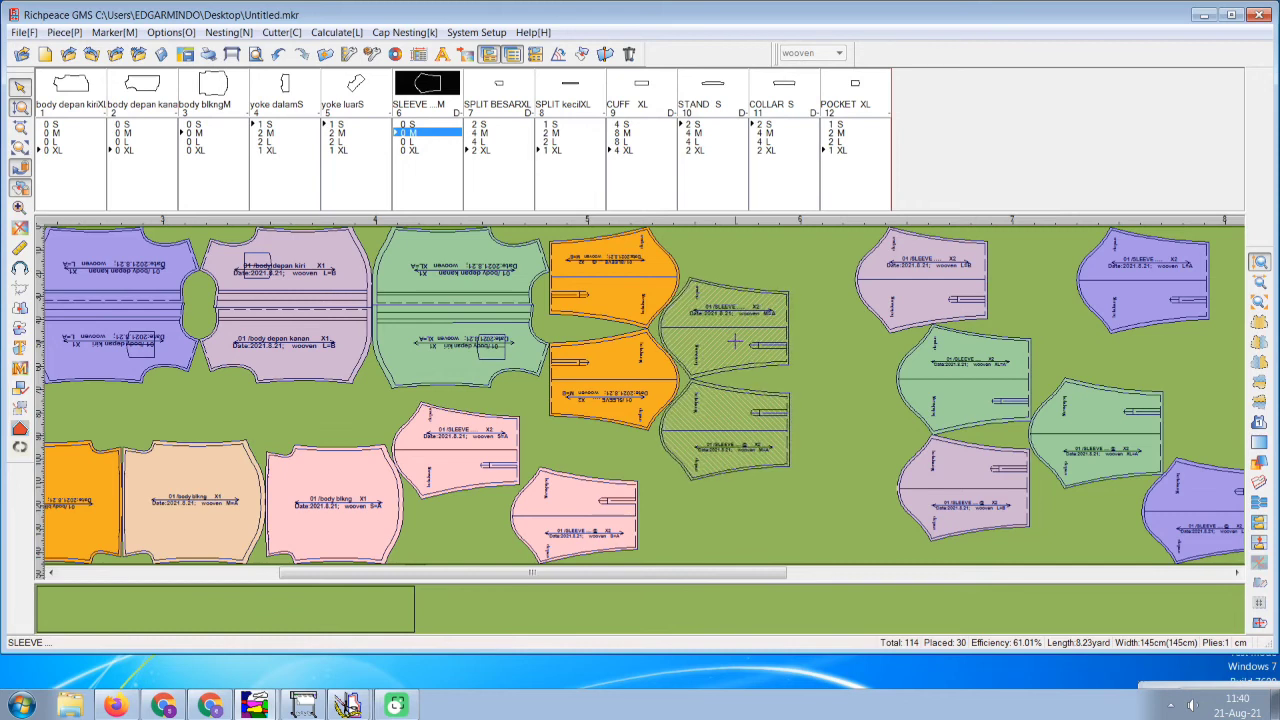
{"action": "left_click", "coordinate": [736, 341]}
{"action": "left_click", "coordinate": [736, 341]}
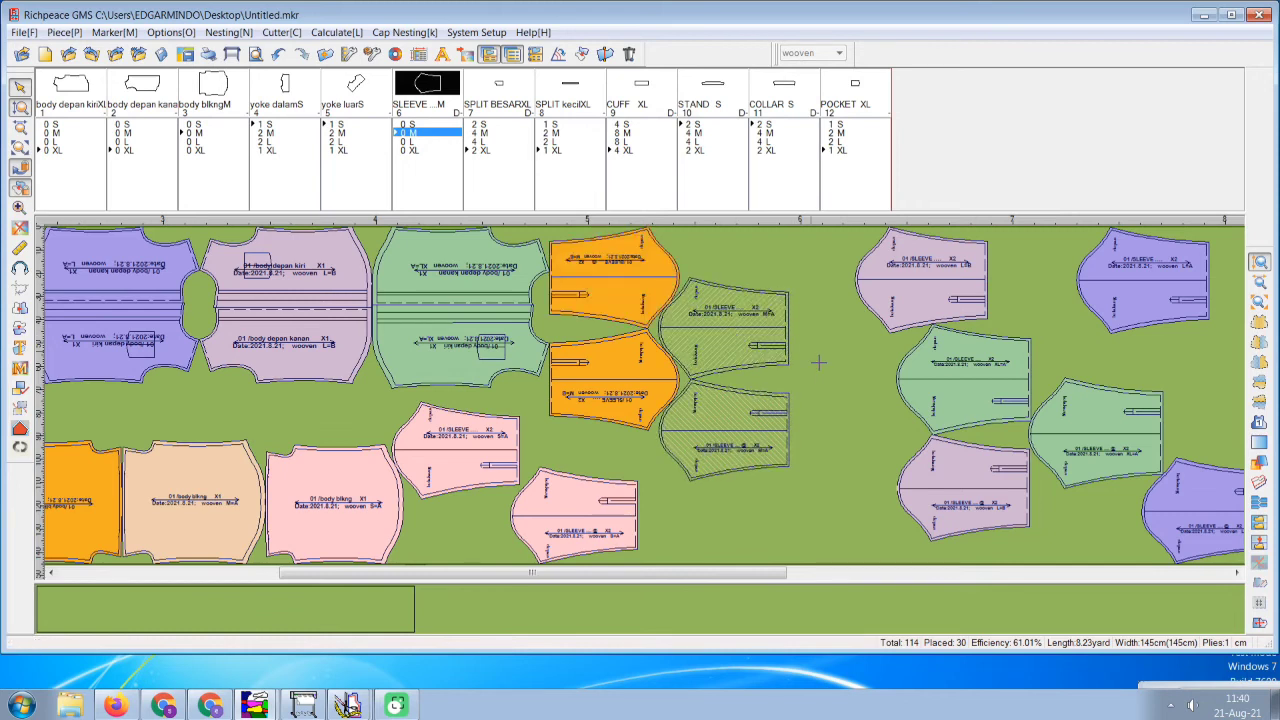
{"action": "left_click", "coordinate": [846, 385]}
{"action": "left_click", "coordinate": [566, 500]}
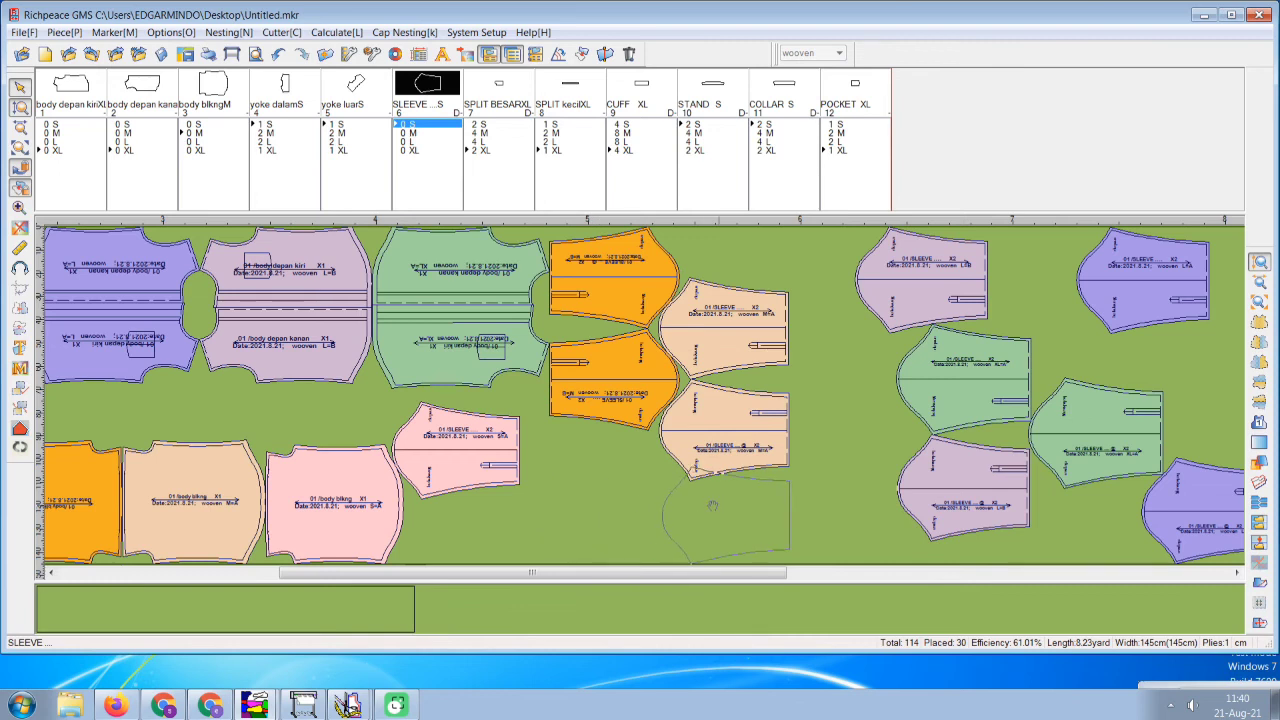
Rotate the two size XL sleeves 180 degrees and bring one closer to the size M-A sleeves.
{"action": "left_click", "coordinate": [980, 374]}
{"action": "right_click", "coordinate": [982, 376]}
{"action": "left_click", "coordinate": [1084, 427]}
{"action": "right_click", "coordinate": [1084, 427]}
{"action": "left_click_drag", "start_coordinate": [1084, 427], "coordinate": [864, 453]}
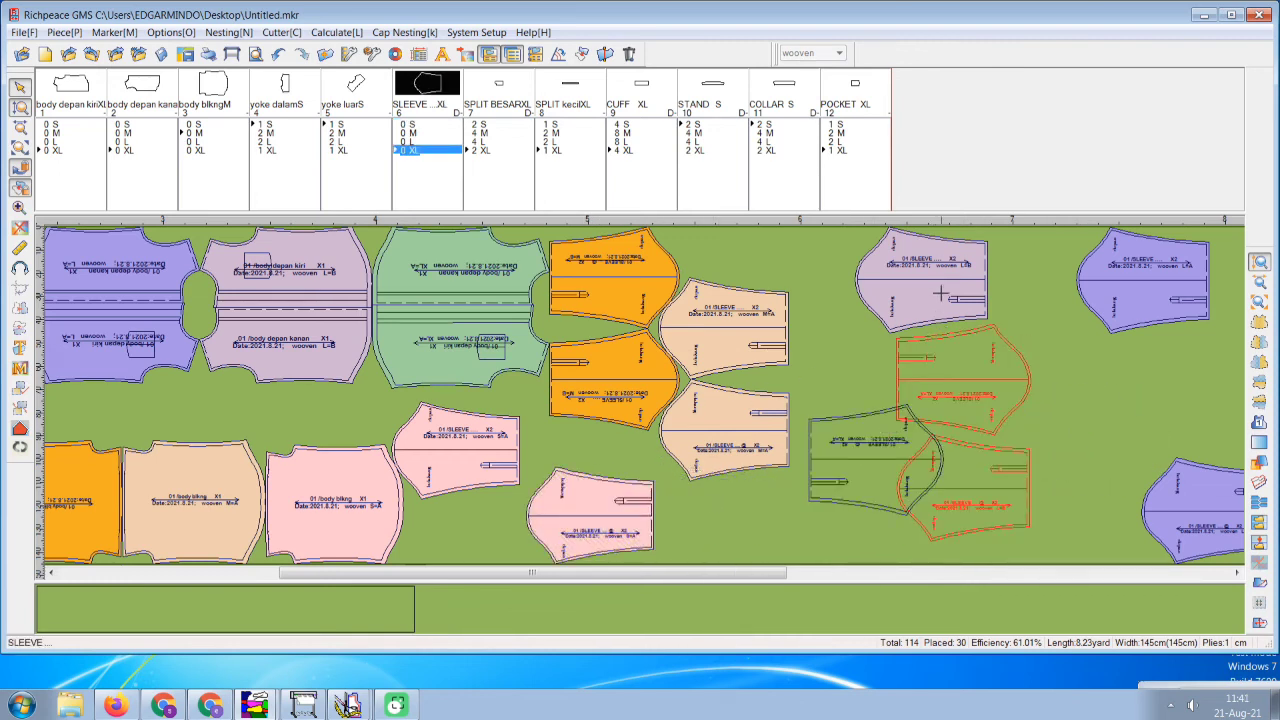
Move the two size L-B sleeves out of the way and stack the rotated XL sleeves against the size M-A sleeves.
{"action": "left_click_drag", "start_coordinate": [941, 293], "coordinate": [1134, 401]}
{"action": "left_click_drag", "start_coordinate": [980, 393], "coordinate": [868, 298]}
{"action": "left_click_drag", "start_coordinate": [877, 427], "coordinate": [857, 359]}
{"action": "left_click_drag", "start_coordinate": [971, 485], "coordinate": [999, 515]}
{"action": "left_click", "coordinate": [861, 504]}
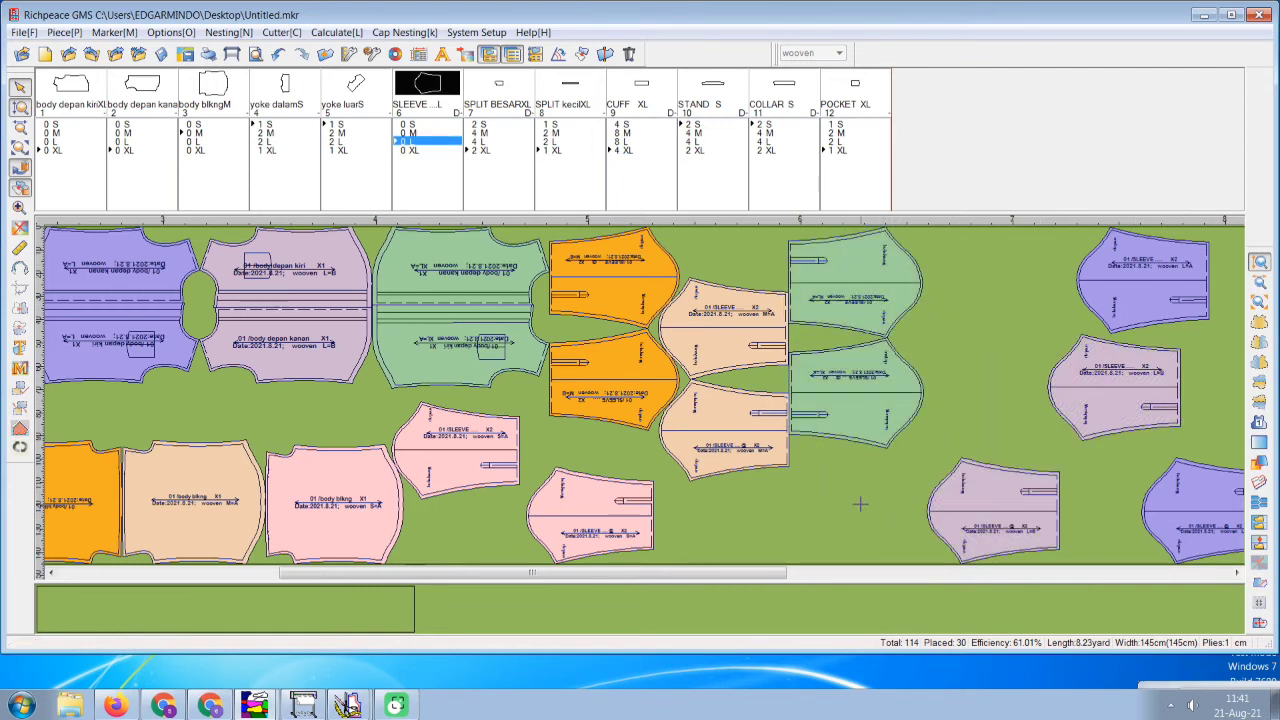
Nest the two size L-B sleeves one above the other against the curved caps of the size XL sleeves.
{"action": "left_click", "coordinate": [1087, 411]}
{"action": "left_click", "coordinate": [935, 366]}
{"action": "left_click", "coordinate": [966, 494]}
{"action": "left_click", "coordinate": [970, 470]}
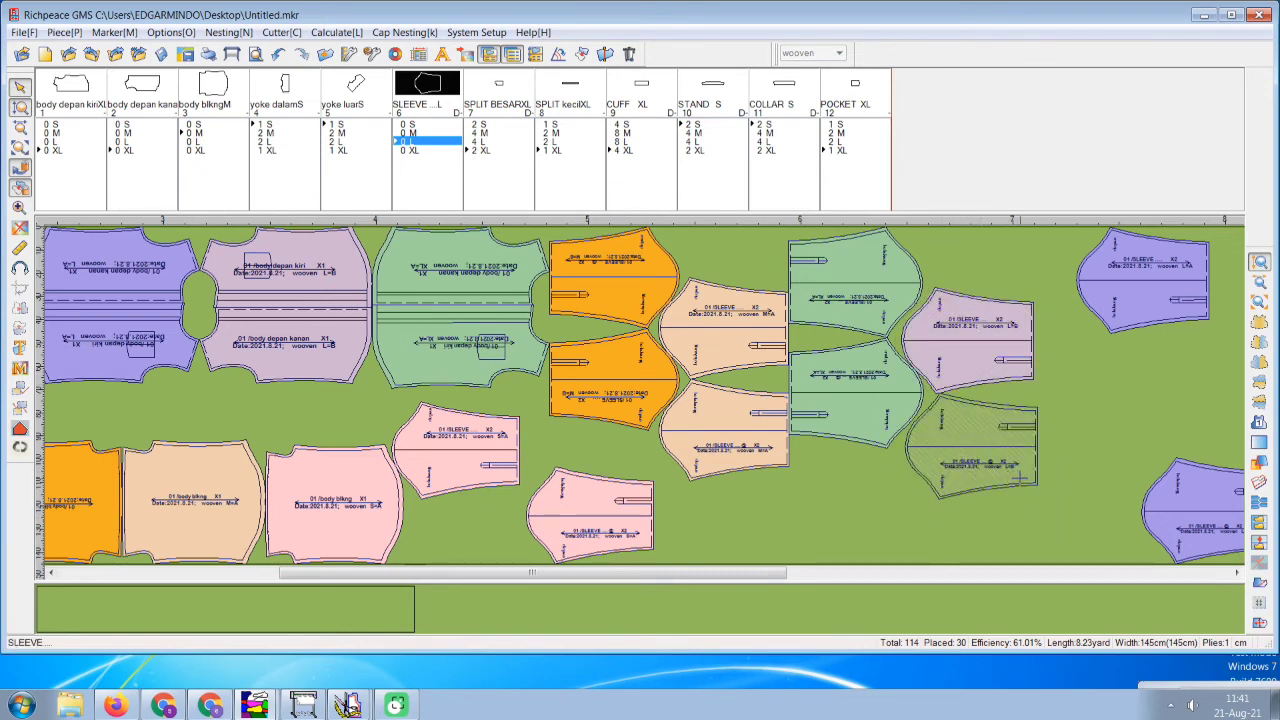
{"action": "left_click_drag", "start_coordinate": [1020, 479], "coordinate": [1018, 480]}
{"action": "left_click_drag", "start_coordinate": [1070, 347], "coordinate": [987, 427]}
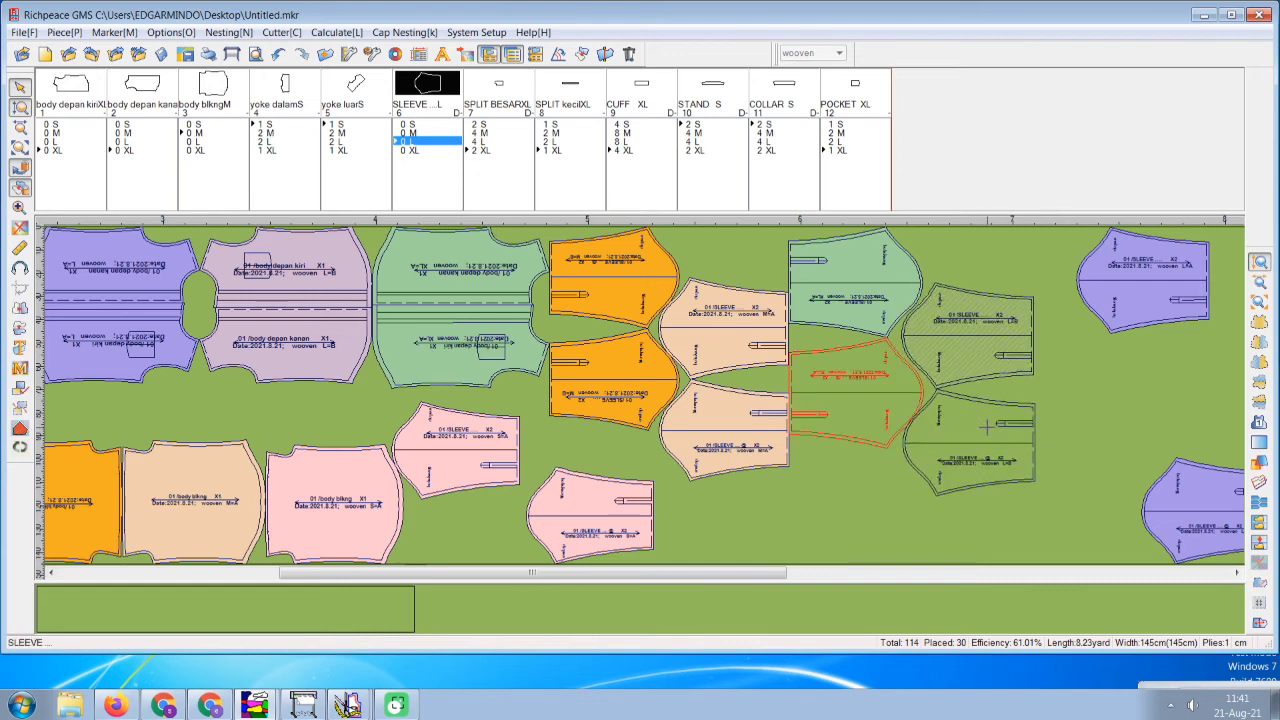
{"action": "left_click", "coordinate": [983, 511]}
{"action": "left_click", "coordinate": [979, 470]}
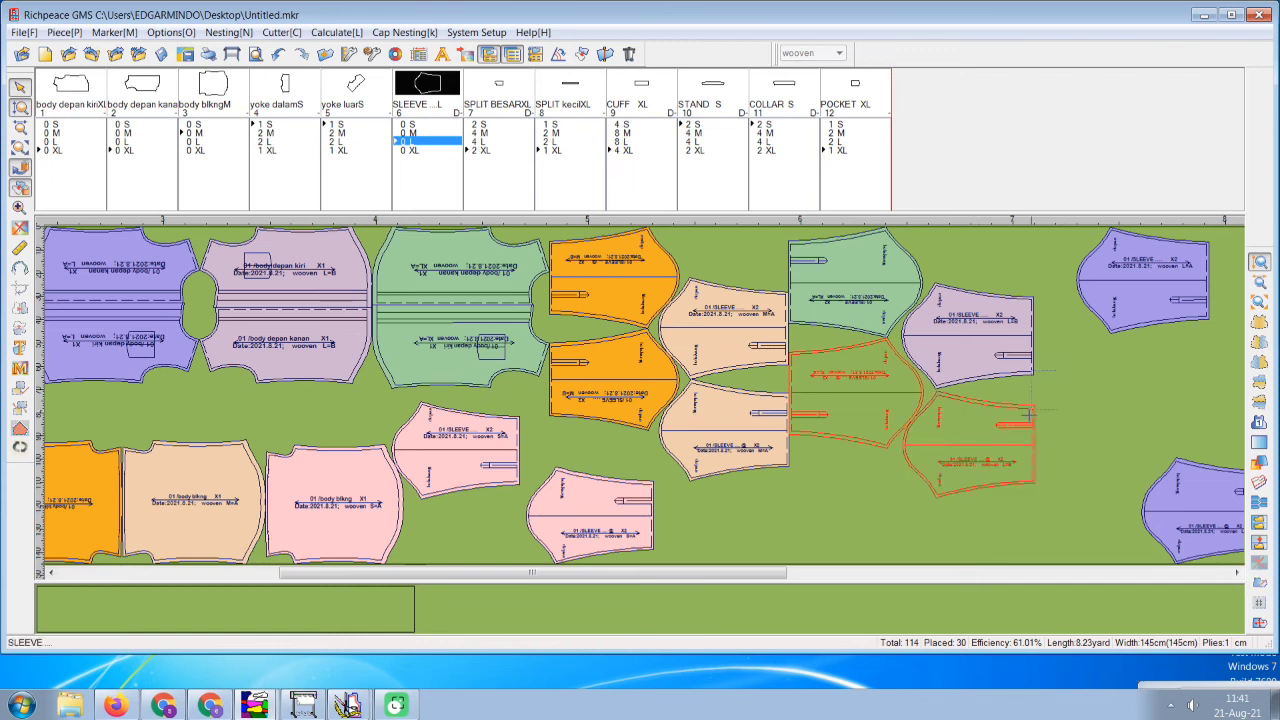
Nudge both size L-B sleeves down and to the left for a tighter fit against the XL sleeves.
{"action": "left_click_drag", "start_coordinate": [1015, 437], "coordinate": [1015, 439]}
{"action": "key", "text": "Down"}
{"action": "key", "text": "Down"}
{"action": "key", "text": "Down"}
{"action": "key", "text": "Left"}
{"action": "key", "text": "Left"}
{"action": "key", "text": "Left"}
{"action": "key", "text": "Down"}
{"action": "key", "text": "Down"}
{"action": "key", "text": "Left"}
{"action": "key", "text": "Left"}
{"action": "key", "text": "Down"}
{"action": "key", "text": "Down"}
{"action": "key", "text": "Left"}
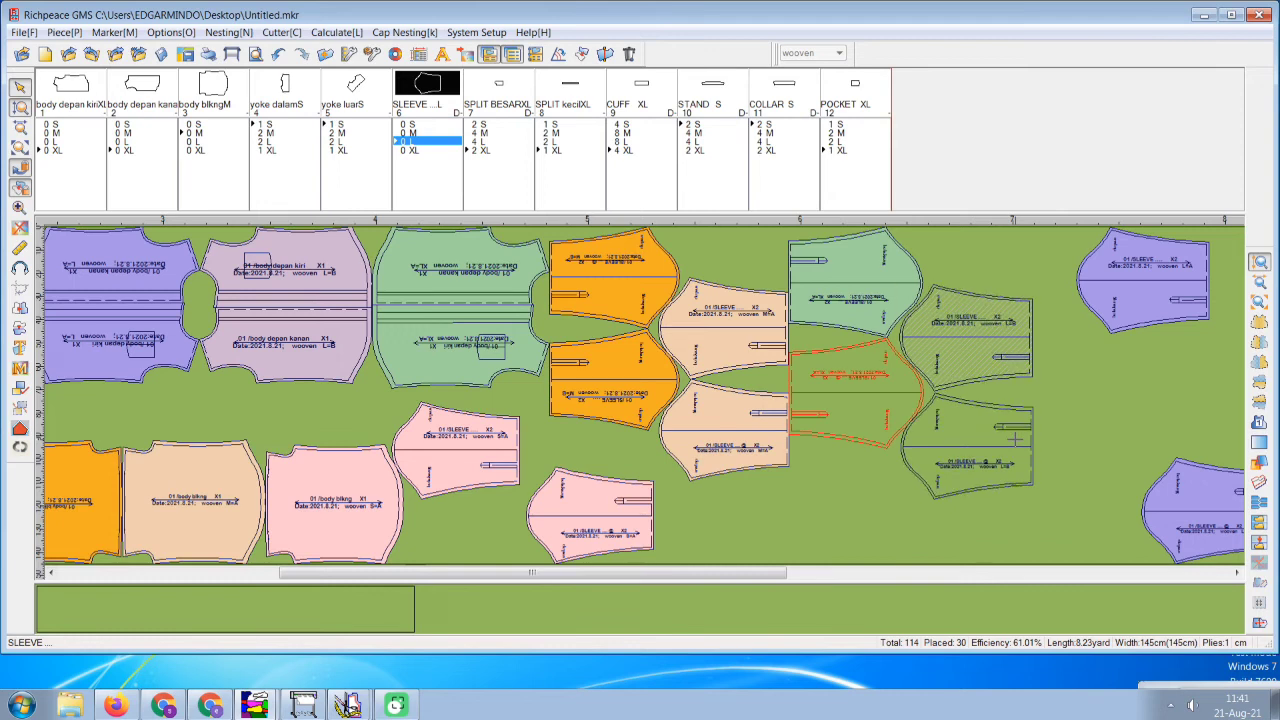
{"action": "key", "text": "Down"}
{"action": "key", "text": "Down"}
{"action": "left_click", "coordinate": [1058, 425]}
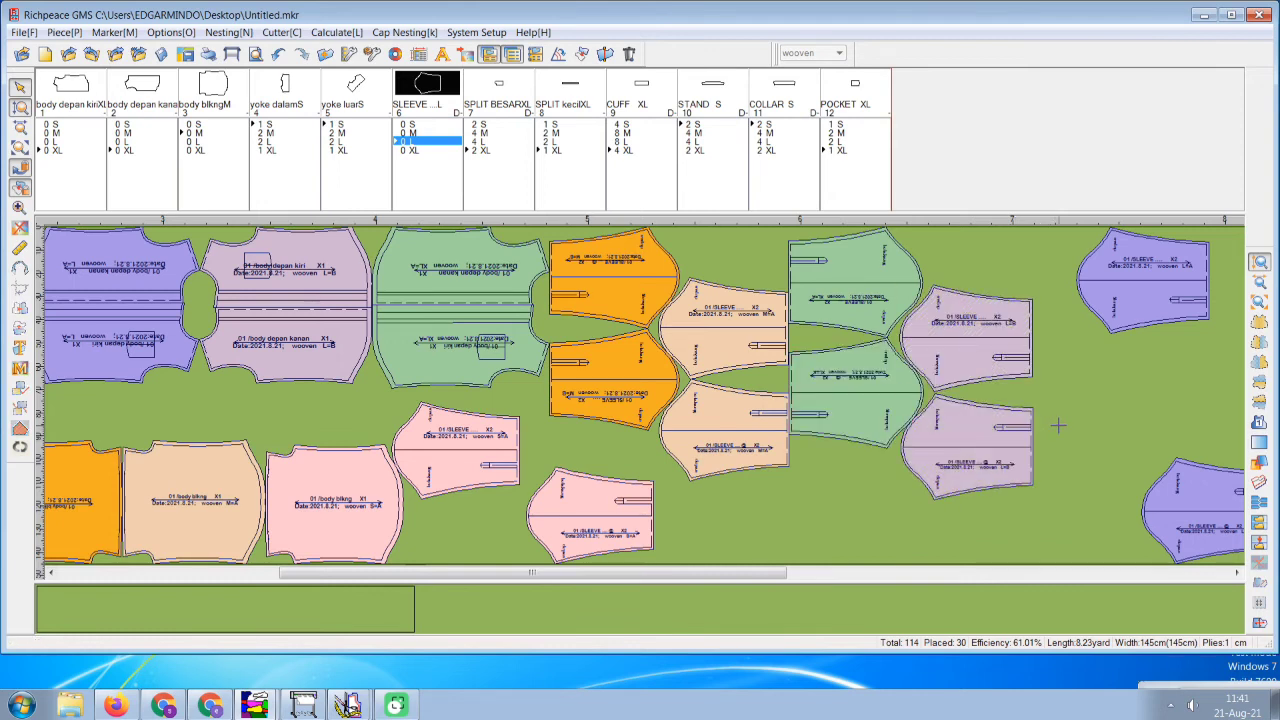
Rotate the two size L-A sleeves 180 degrees and stack them against the size L-B sleeves.
{"action": "scroll", "coordinate": [1079, 422], "scroll_direction": "left", "scroll_amount": 3}
{"action": "scroll", "coordinate": [1079, 422], "scroll_direction": "left", "scroll_amount": 3}
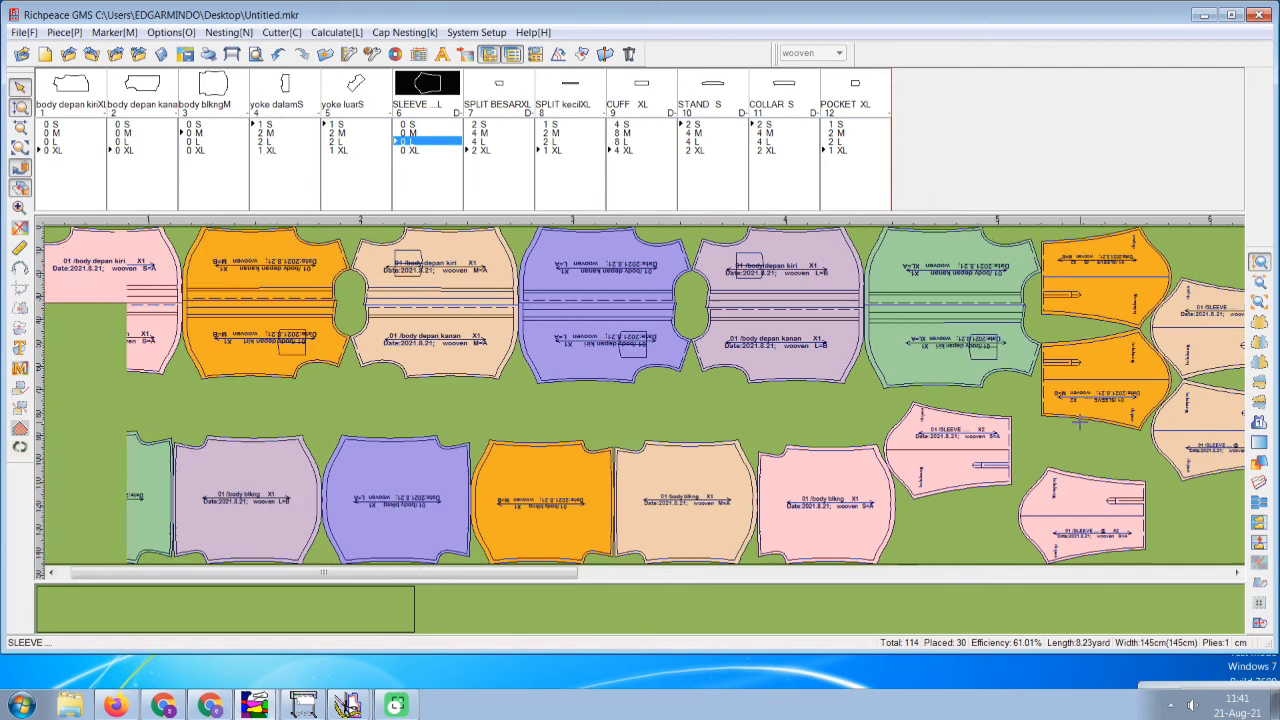
{"action": "scroll", "coordinate": [1079, 422], "scroll_direction": "right", "scroll_amount": 5}
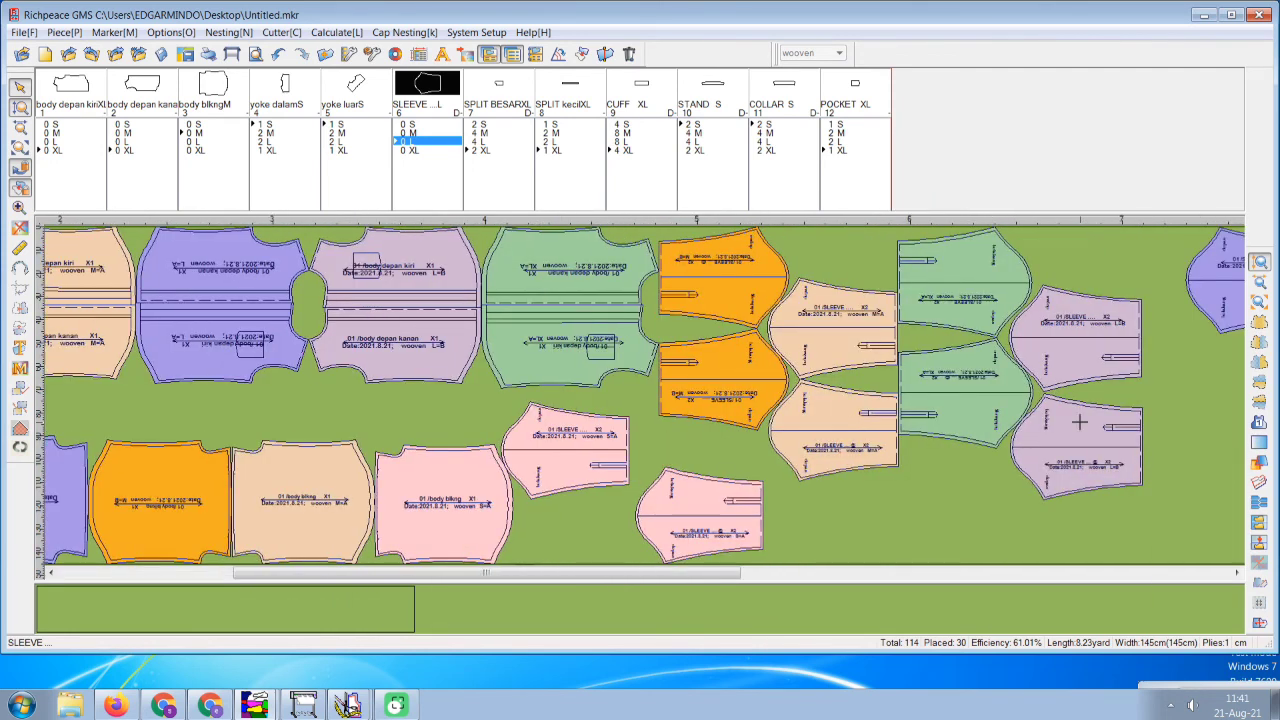
{"action": "scroll", "coordinate": [1079, 422], "scroll_direction": "right", "scroll_amount": 3}
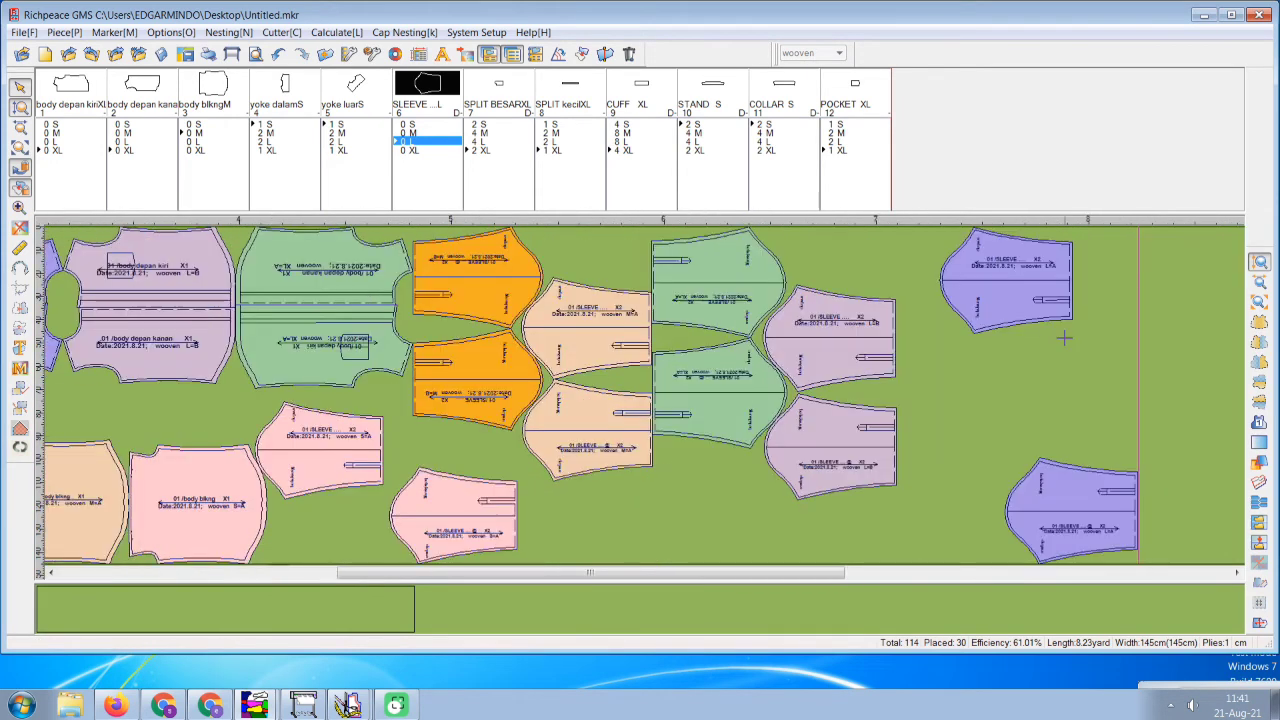
{"action": "right_click", "coordinate": [1038, 306]}
{"action": "right_click", "coordinate": [1063, 502]}
{"action": "left_click_drag", "start_coordinate": [1063, 502], "coordinate": [968, 422]}
{"action": "left_click_drag", "start_coordinate": [990, 285], "coordinate": [926, 283]}
{"action": "left_click_drag", "start_coordinate": [968, 430], "coordinate": [944, 380]}
Move both size S sleeves to the end of the sleeve row and fit them against the size L-A sleeves.
{"action": "left_click", "coordinate": [455, 515]}
{"action": "left_click", "coordinate": [1072, 328]}
{"action": "left_click", "coordinate": [324, 455]}
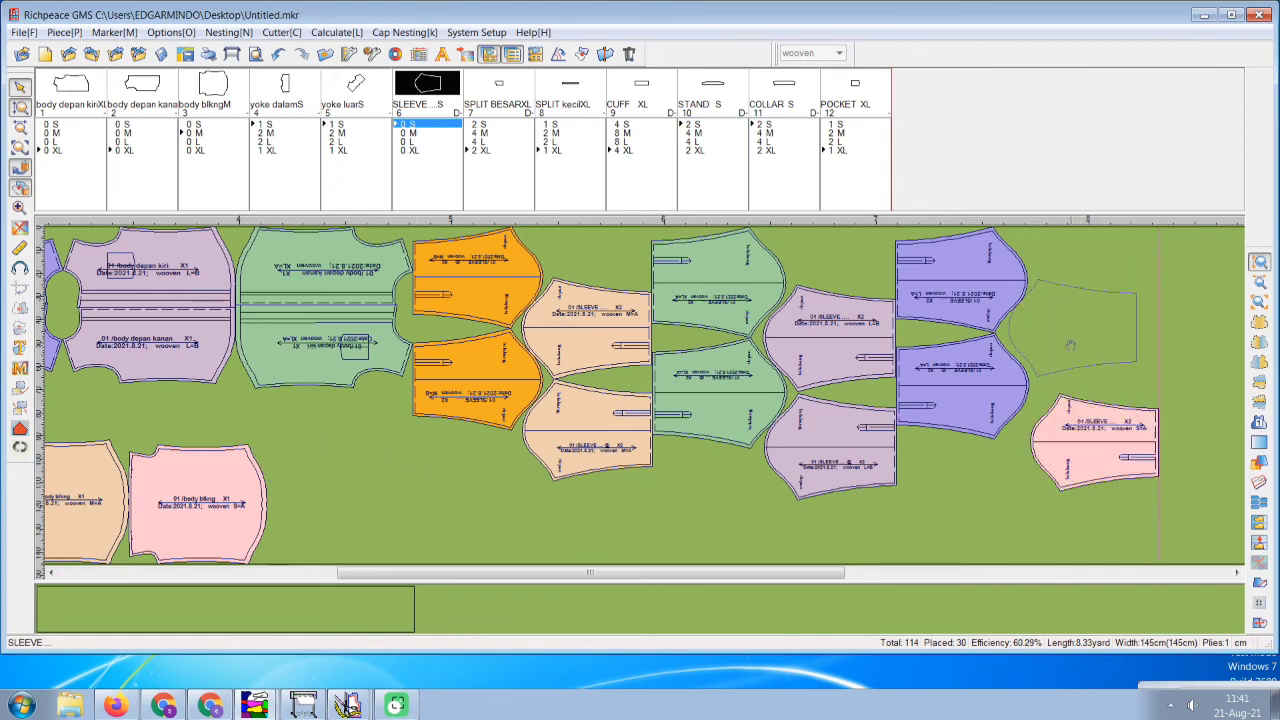
{"action": "left_click", "coordinate": [1070, 490]}
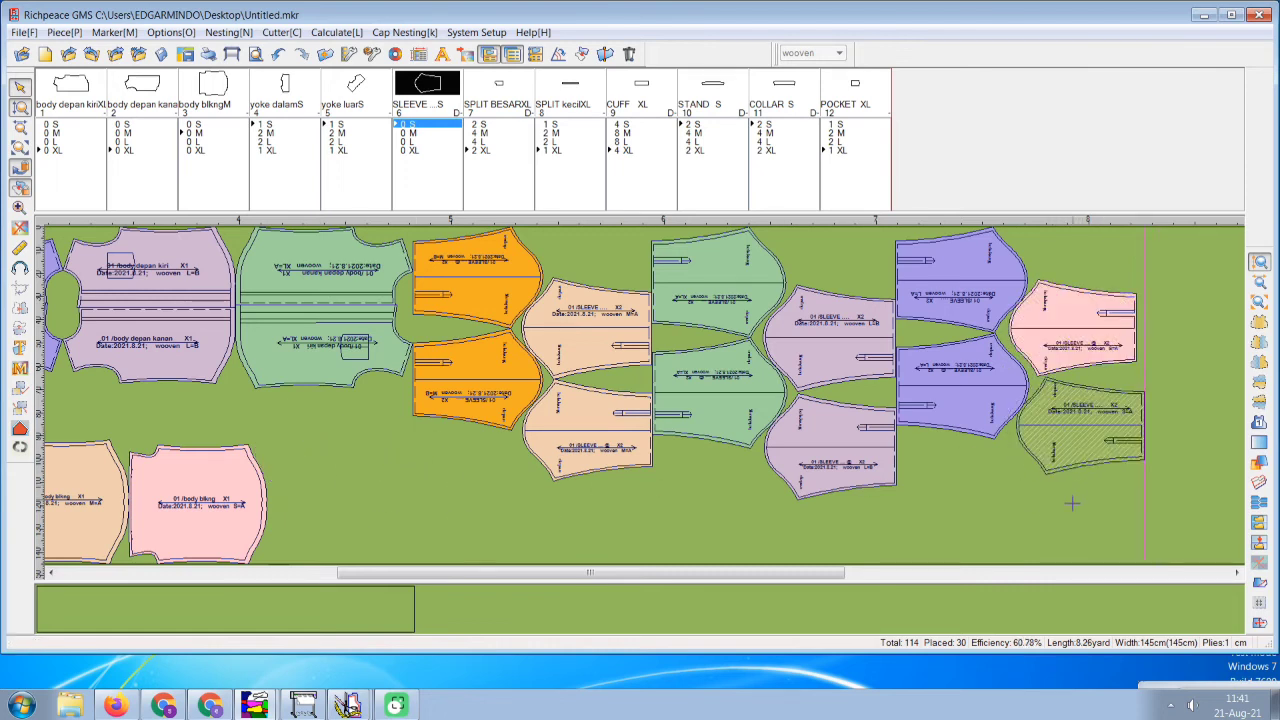
{"action": "key", "text": "Left"}
{"action": "key", "text": "Left"}
{"action": "key", "text": "Left"}
{"action": "key", "text": "Left"}
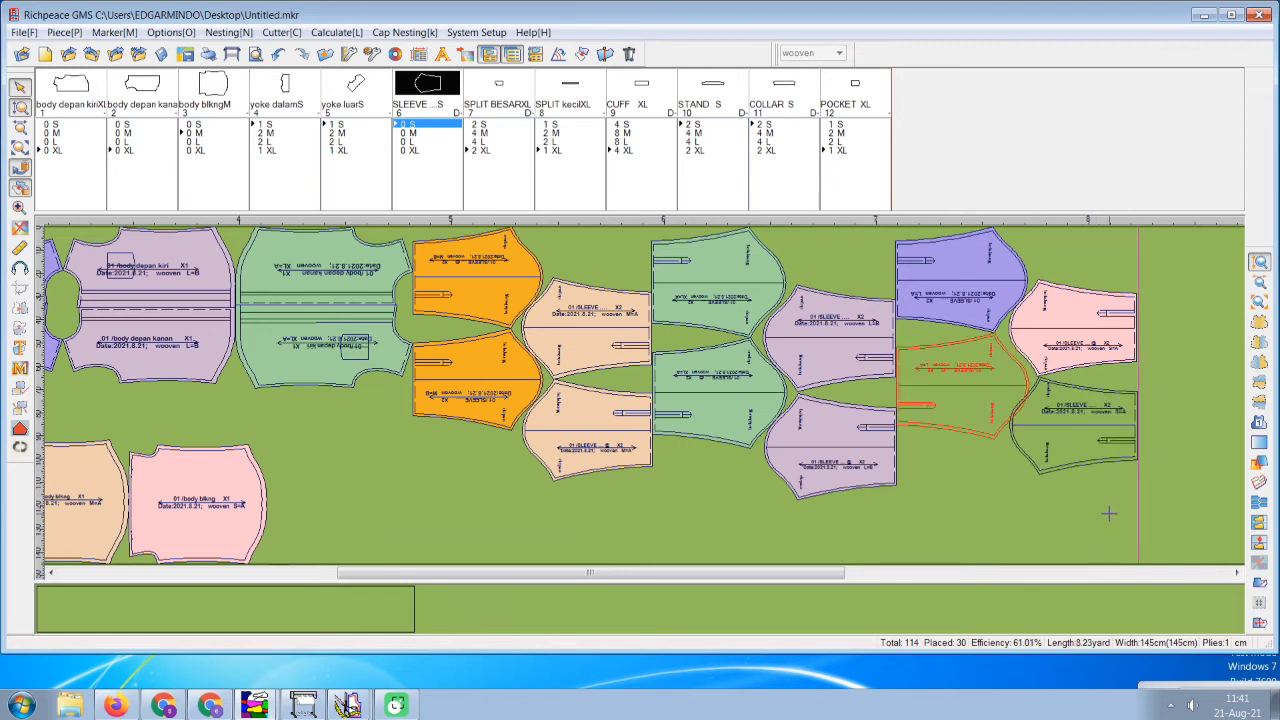
Select the two size S sleeves together and nudge them down along the L-A sleeves.
{"action": "mouse_move", "coordinate": [1209, 261]}
{"action": "left_mouse_down"}
{"action": "mouse_move", "coordinate": [1141, 379]}
{"action": "mouse_move", "coordinate": [1123, 460]}
{"action": "left_mouse_up"}
{"action": "key", "text": "Down"}
{"action": "key", "text": "Down"}
{"action": "key", "text": "Down"}
{"action": "key", "text": "Down"}
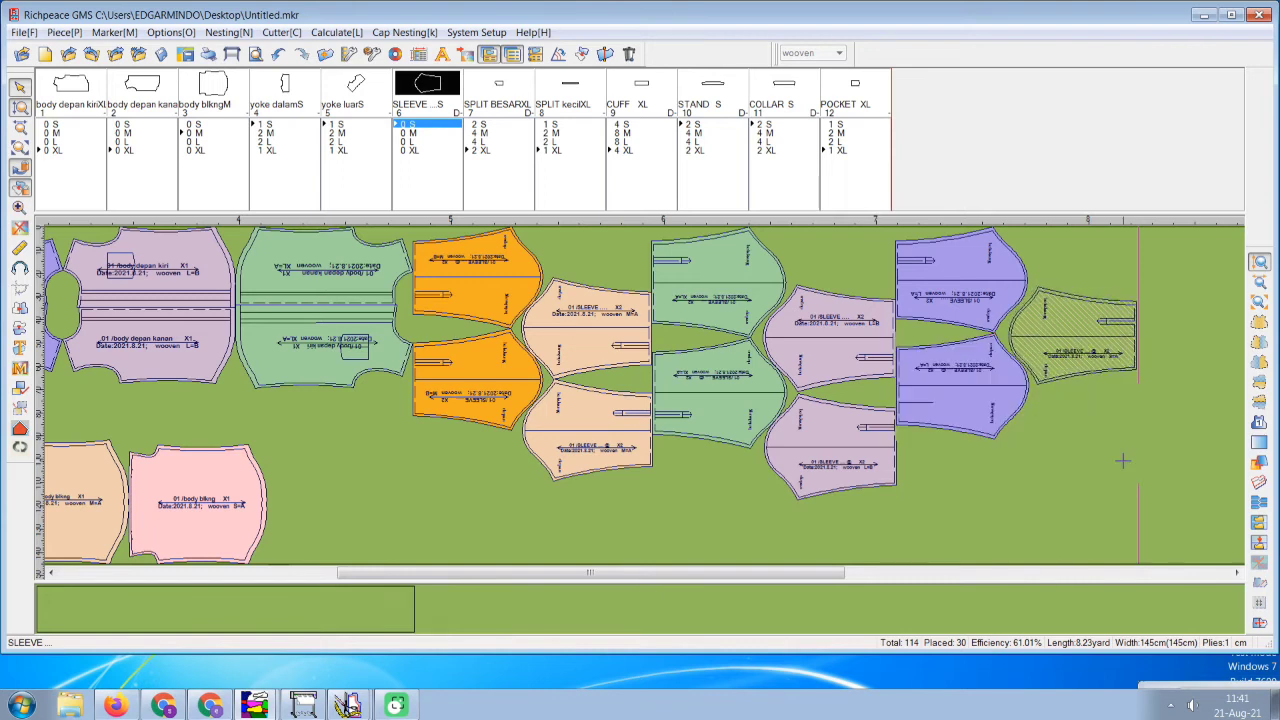
{"action": "key", "text": "Down"}
{"action": "left_click", "coordinate": [1122, 458]}
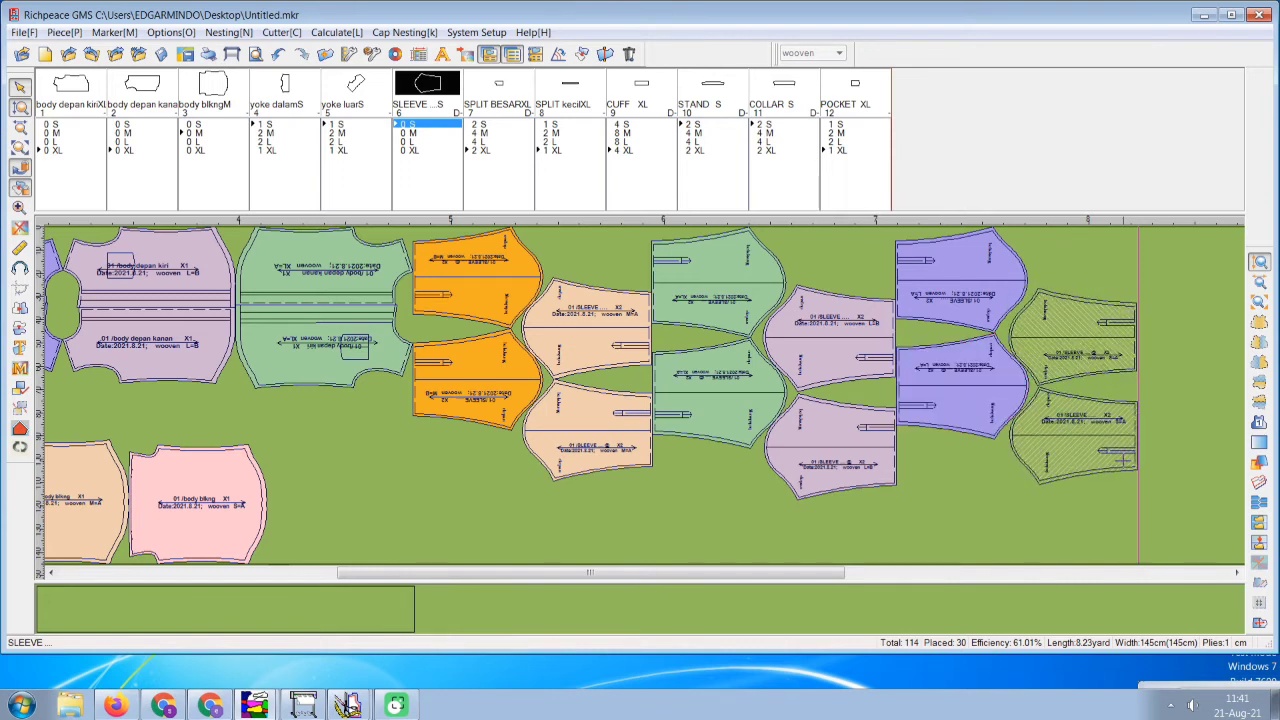
Nudge the upper size S sleeve up and left, and bring the lower one closer to the L-A sleeves.
{"action": "left_click", "coordinate": [1116, 279]}
{"action": "left_click", "coordinate": [1096, 325]}
{"action": "key", "text": "Up"}
{"action": "key", "text": "Up"}
{"action": "key", "text": "Up"}
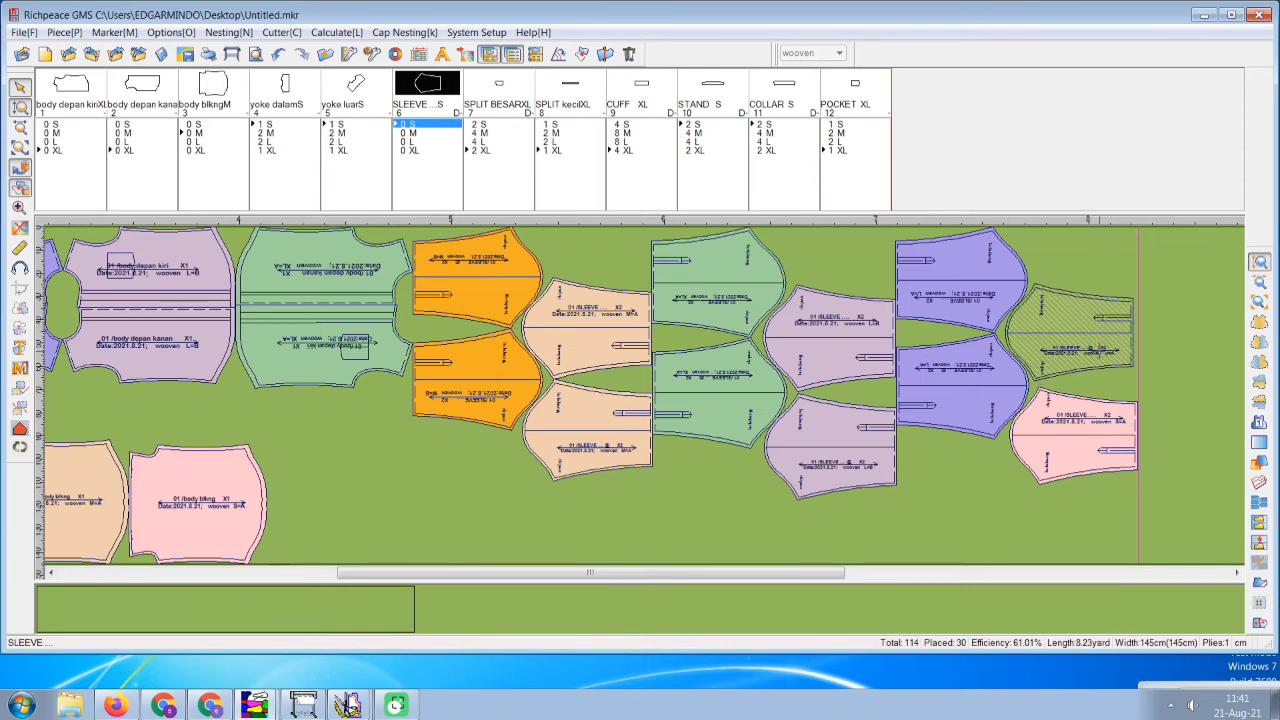
{"action": "left_click", "coordinate": [1100, 358]}
{"action": "left_click", "coordinate": [1105, 380]}
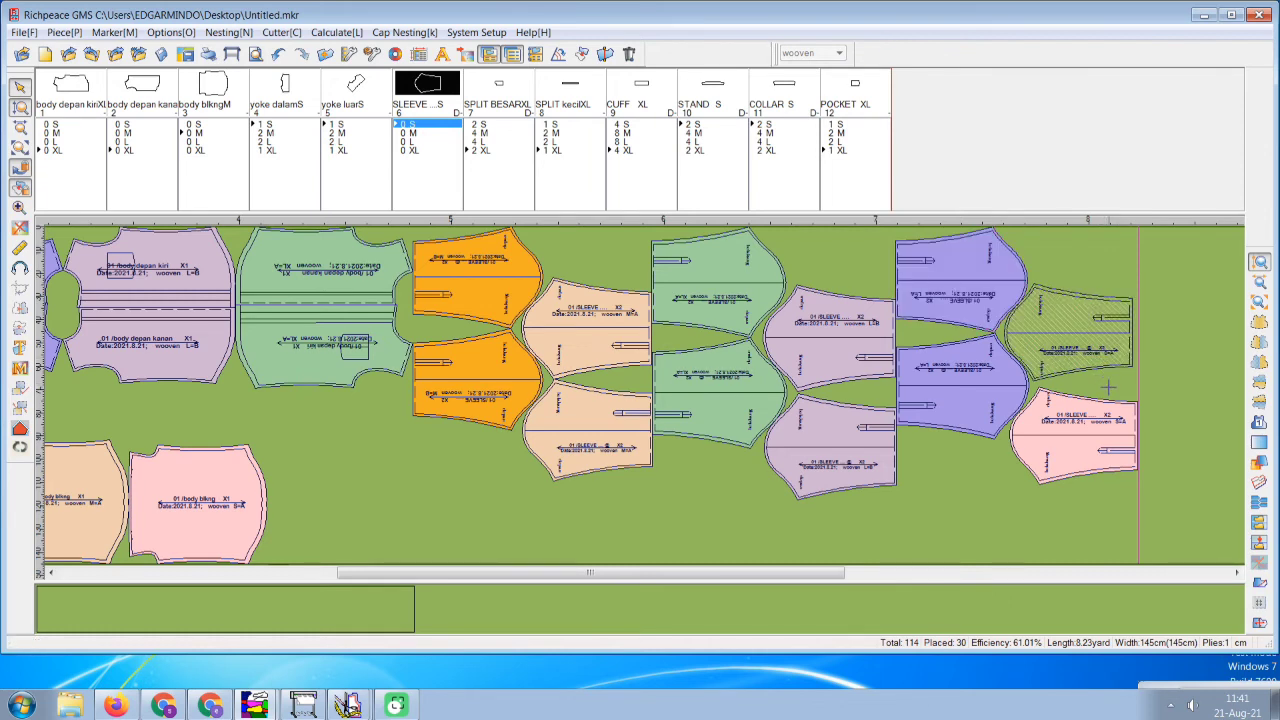
{"action": "left_click", "coordinate": [1077, 428]}
{"action": "left_click_drag", "start_coordinate": [1077, 430], "coordinate": [1076, 430]}
{"action": "left_click", "coordinate": [1108, 404]}
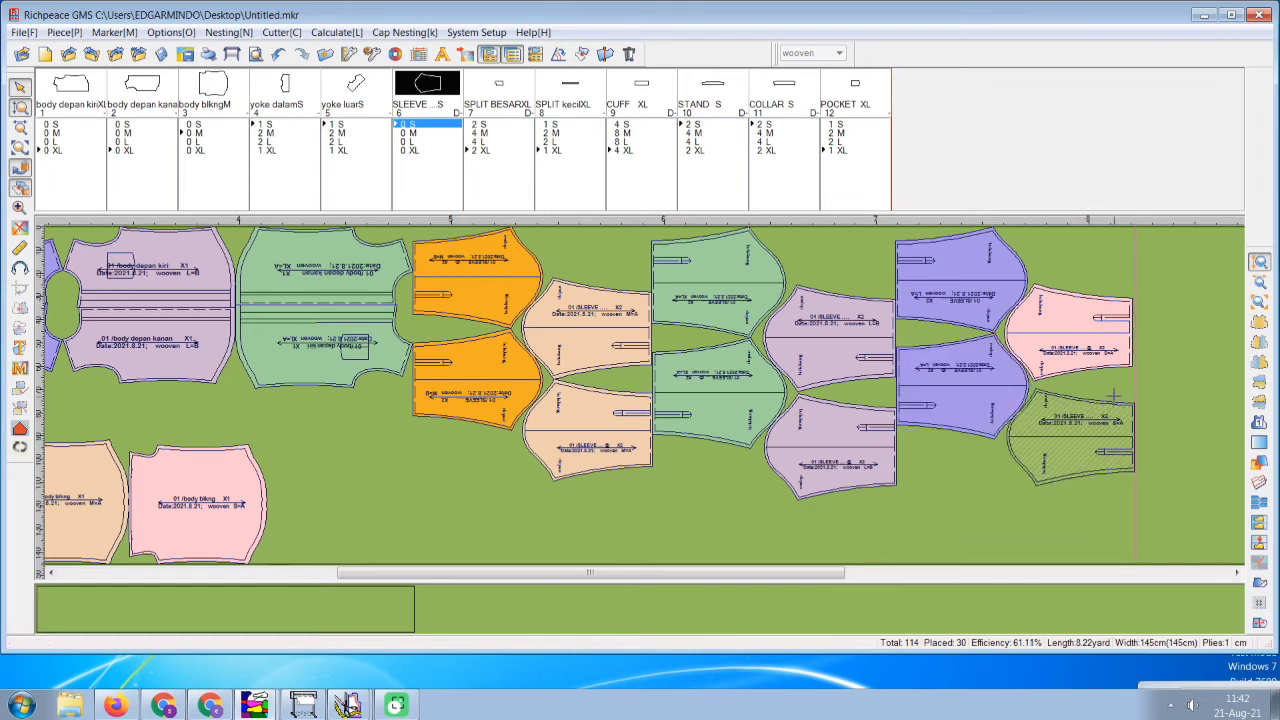
{"action": "left_click", "coordinate": [1124, 385]}
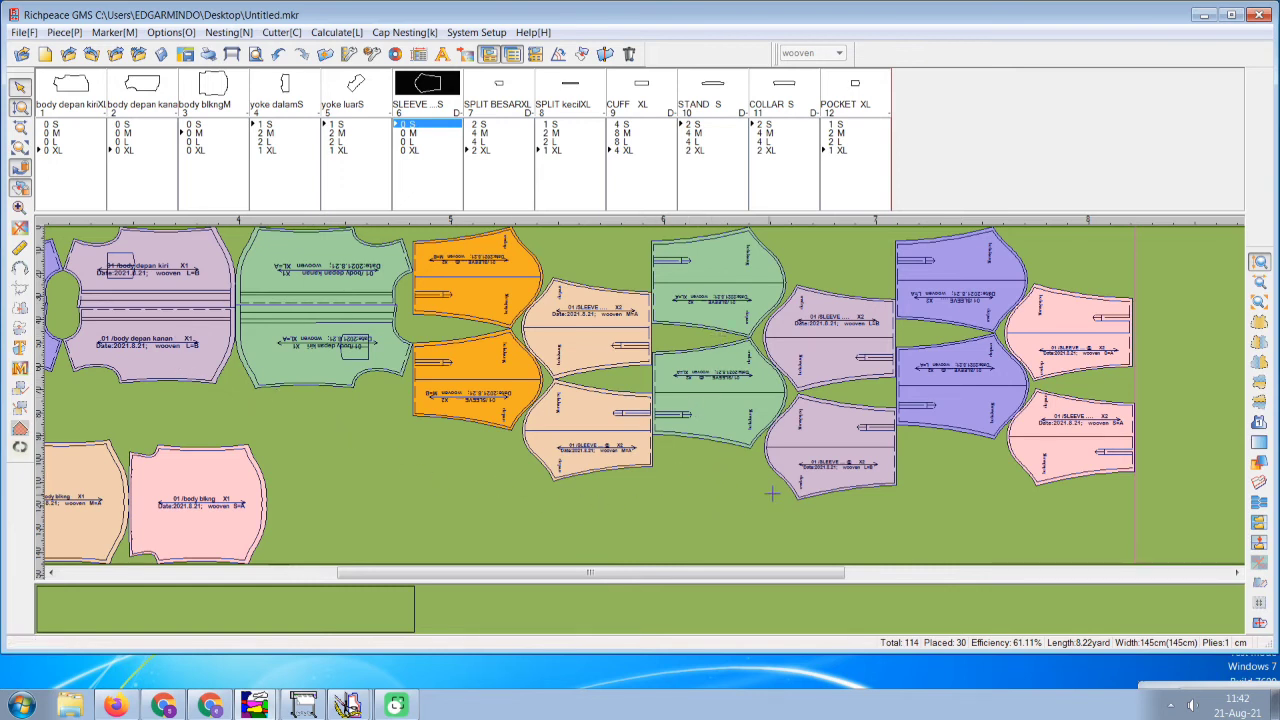
Place all outer yoke (yoke luar) pieces of sizes S, M, L and XL in the marker.
{"action": "scroll", "coordinate": [699, 501], "scroll_direction": "left", "scroll_amount": 2}
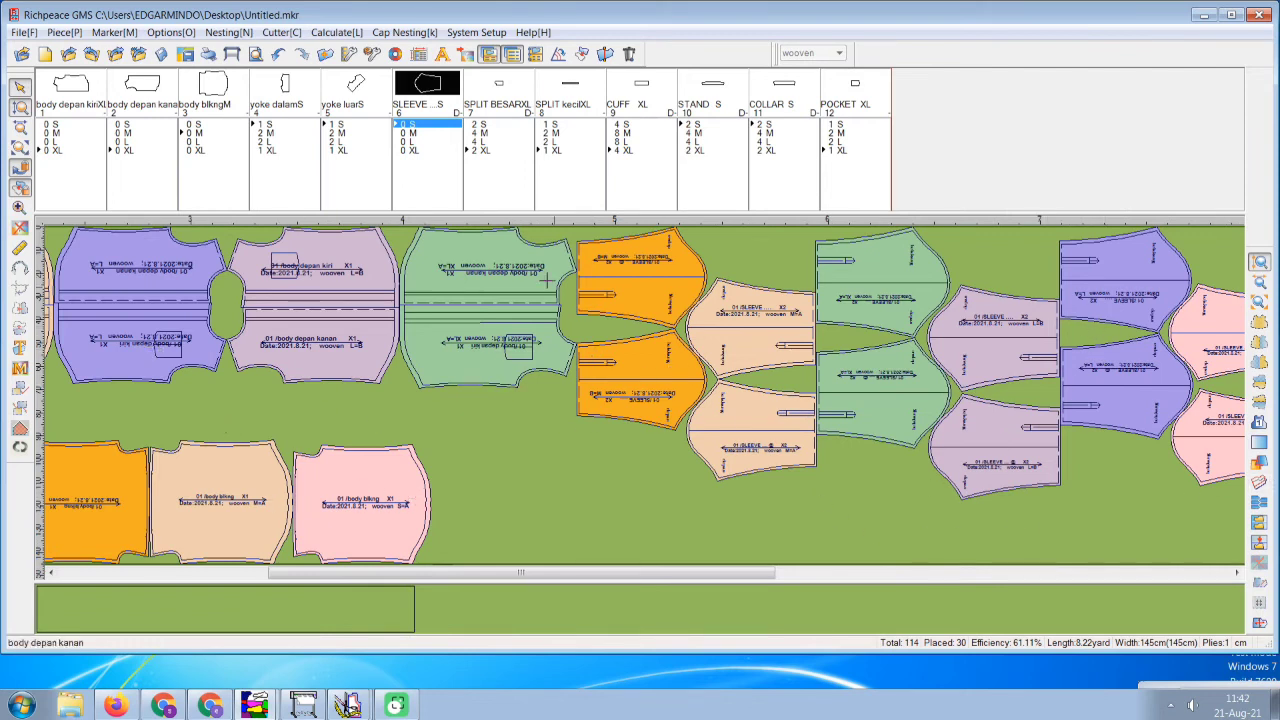
{"action": "left_click", "coordinate": [354, 131]}
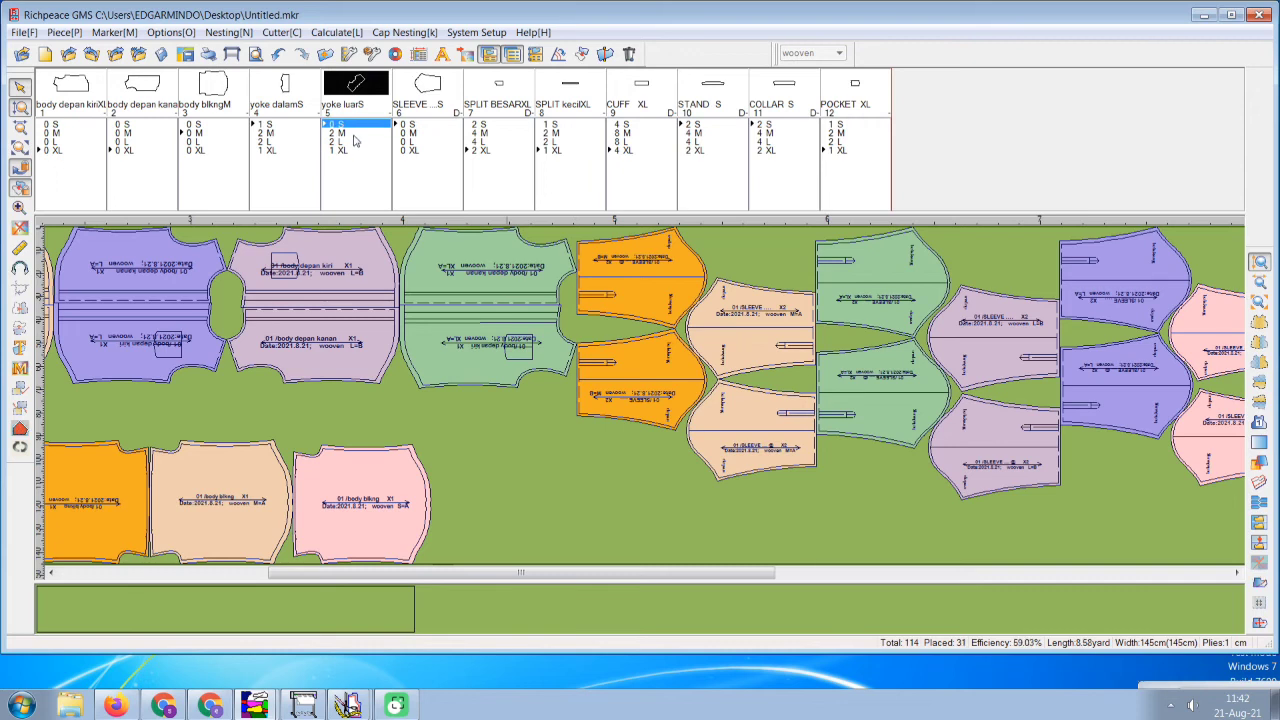
{"action": "left_click", "coordinate": [353, 138]}
{"action": "left_click", "coordinate": [352, 149]}
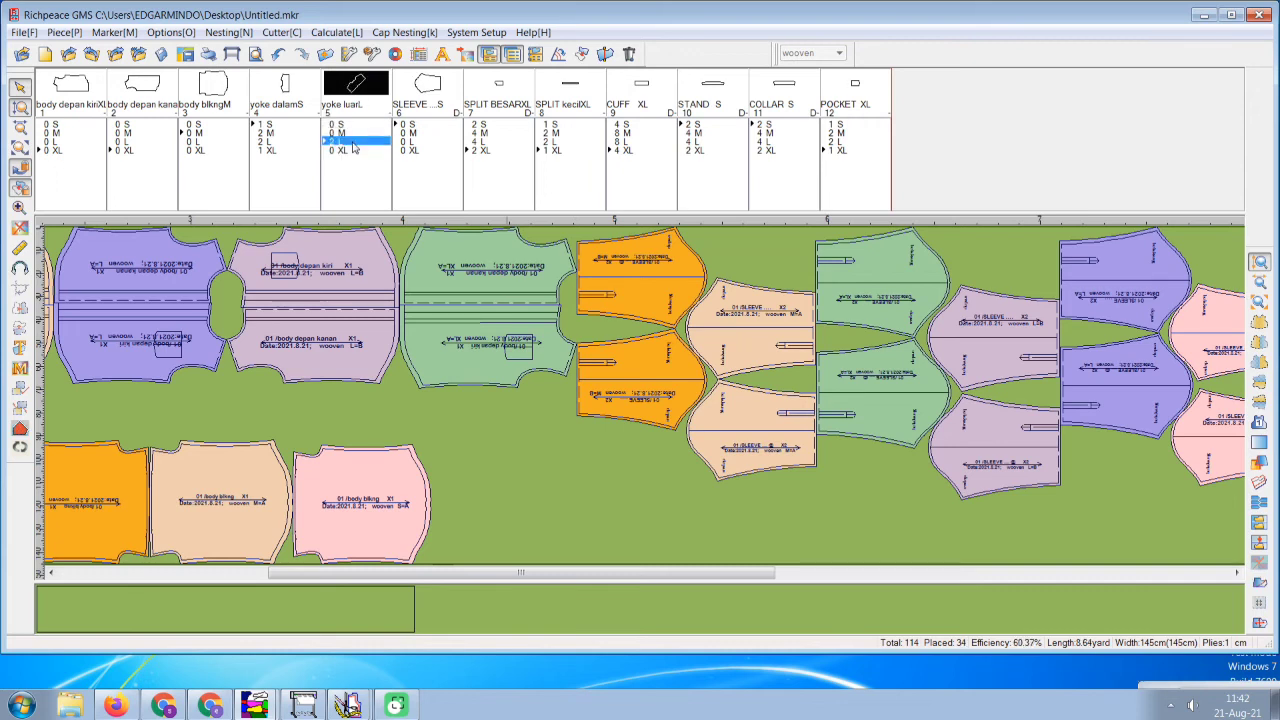
Move the outer yokes into the empty area below the XL fronts, between the size S back and the sleeves.
{"action": "scroll", "coordinate": [540, 426], "scroll_direction": "down", "scroll_amount": 3}
{"action": "mouse_move", "coordinate": [968, 296]}
{"action": "left_mouse_down"}
{"action": "mouse_move", "coordinate": [681, 380]}
{"action": "mouse_move", "coordinate": [92, 466]}
{"action": "left_mouse_up"}
{"action": "left_click_drag", "start_coordinate": [946, 276], "coordinate": [215, 496]}
{"action": "left_click_drag", "start_coordinate": [957, 353], "coordinate": [162, 481]}
{"action": "left_click", "coordinate": [162, 481]}
{"action": "left_click", "coordinate": [958, 407]}
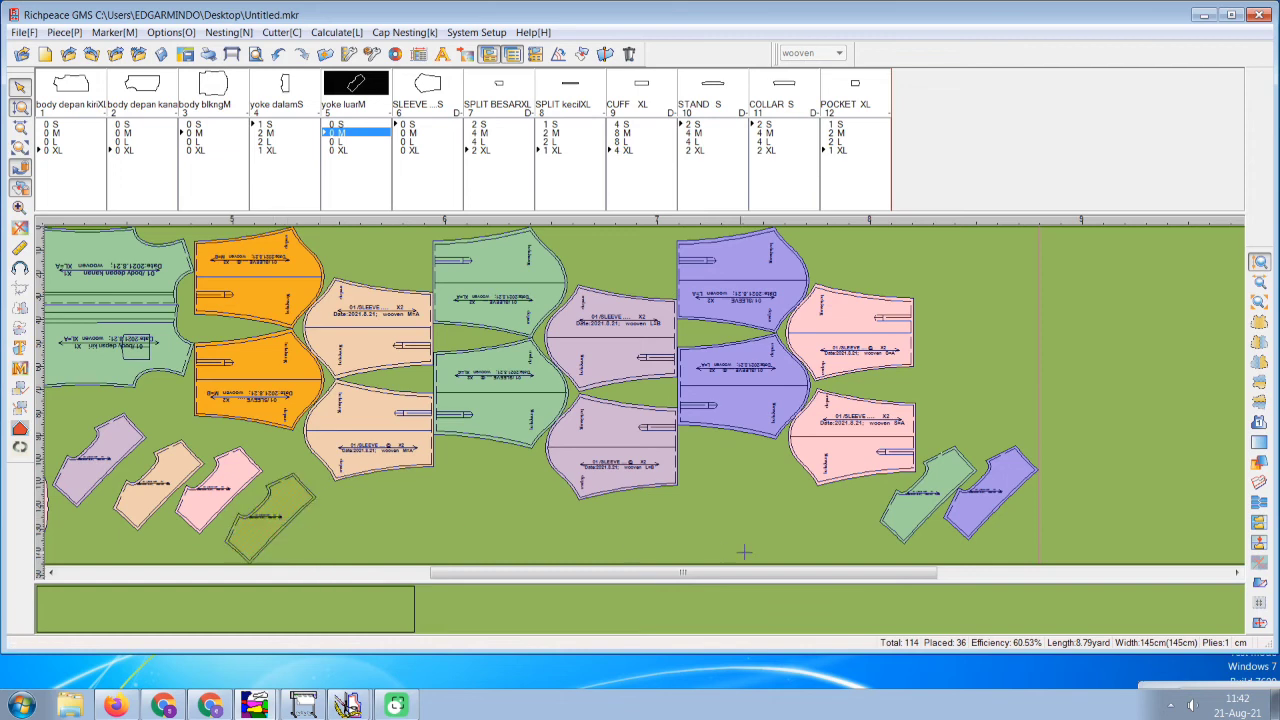
{"action": "left_click", "coordinate": [893, 508]}
{"action": "left_click_drag", "start_coordinate": [966, 503], "coordinate": [125, 527]}
Rearrange the outer yokes beside the size S back, setting the L-B yoke below the XL fronts and the L-A yoke by the M-B yoke.
{"action": "scroll", "coordinate": [193, 524], "scroll_direction": "left", "scroll_amount": 4}
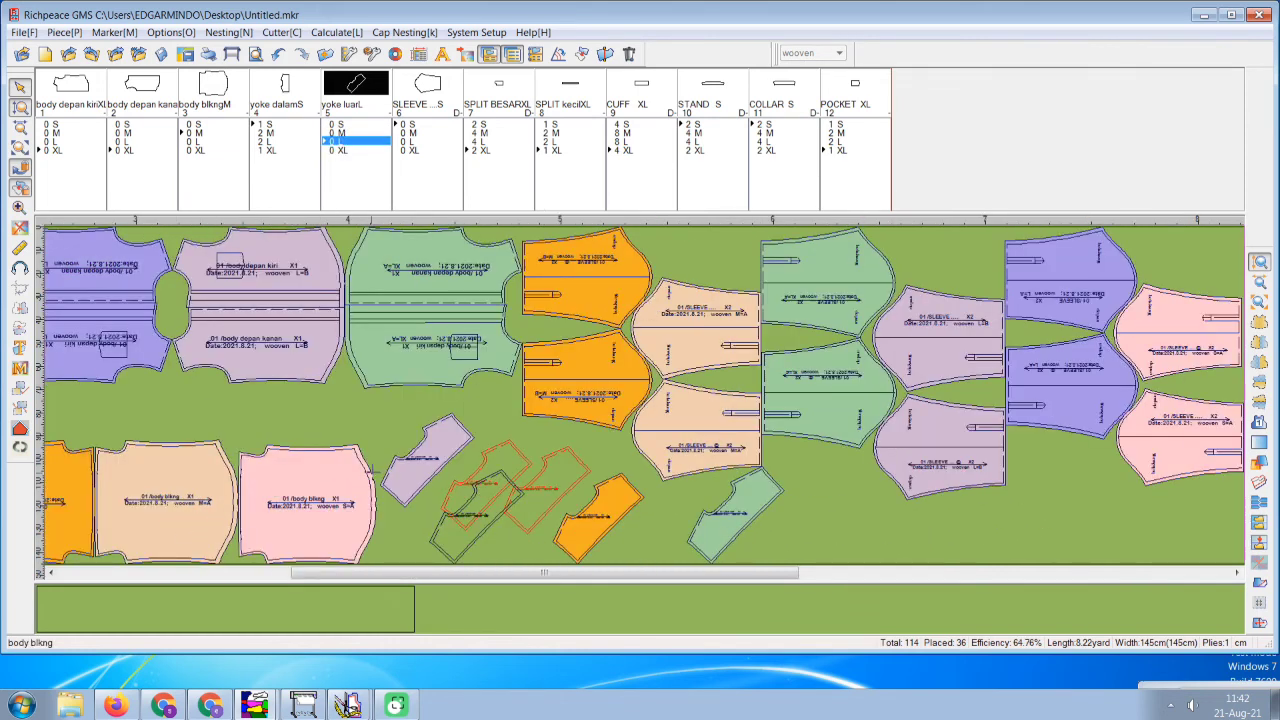
{"action": "left_click_drag", "start_coordinate": [408, 466], "coordinate": [392, 438]}
{"action": "left_click_drag", "start_coordinate": [469, 496], "coordinate": [454, 437]}
{"action": "left_click", "coordinate": [458, 453]}
{"action": "left_click_drag", "start_coordinate": [464, 513], "coordinate": [624, 503]}
{"action": "left_click_drag", "start_coordinate": [557, 472], "coordinate": [488, 528]}
{"action": "left_click_drag", "start_coordinate": [421, 426], "coordinate": [483, 411]}
{"action": "left_click_drag", "start_coordinate": [442, 487], "coordinate": [443, 482]}
Fit the M-A outer yoke between the XL fronts and the size S back, trying it rotated 180 degrees before turning it back.
{"action": "left_click_drag", "start_coordinate": [507, 528], "coordinate": [400, 435]}
{"action": "right_click", "coordinate": [404, 433]}
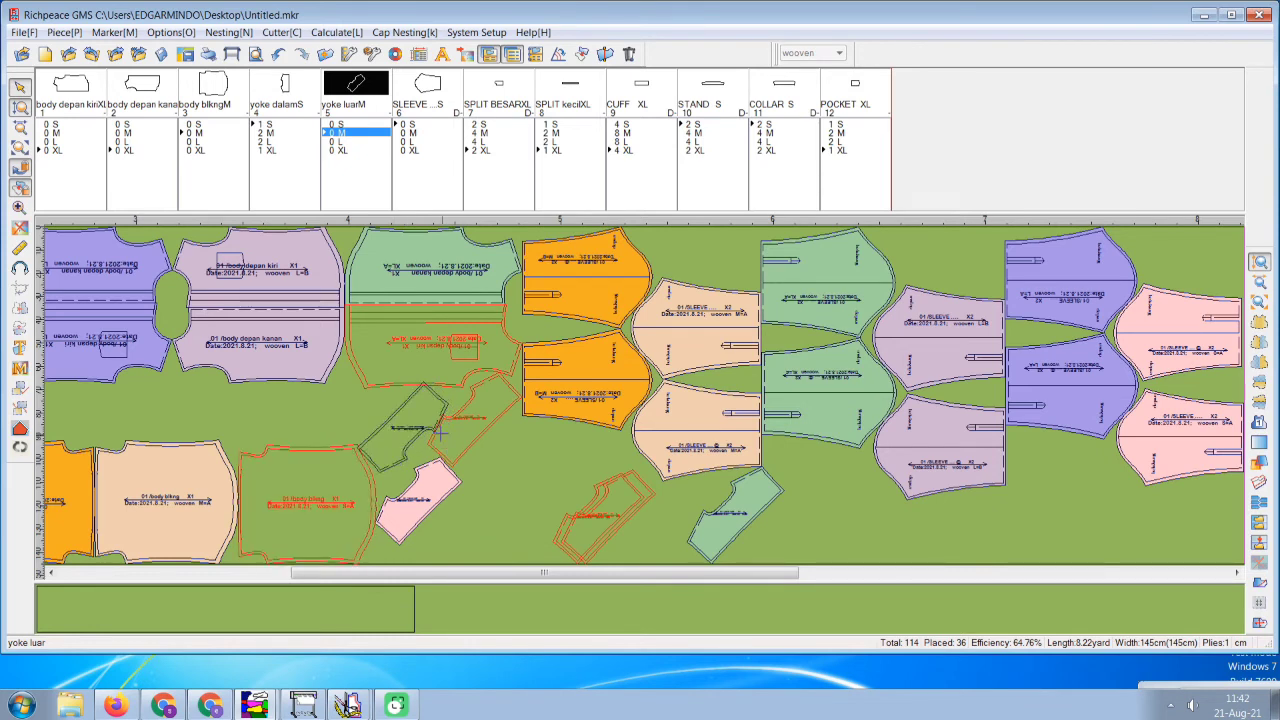
{"action": "mouse_move", "coordinate": [402, 425]}
{"action": "left_mouse_down"}
{"action": "mouse_move", "coordinate": [465, 442]}
{"action": "mouse_move", "coordinate": [473, 479]}
{"action": "mouse_move", "coordinate": [408, 418]}
{"action": "left_mouse_up"}
{"action": "left_click", "coordinate": [402, 413]}
{"action": "right_click", "coordinate": [403, 413]}
Fit the size S outer yoke against the size S back and pack the L-A, M-B and XL yokes in a diagonal row.
{"action": "left_click_drag", "start_coordinate": [492, 466], "coordinate": [429, 506]}
{"action": "left_click_drag", "start_coordinate": [493, 475], "coordinate": [493, 476]}
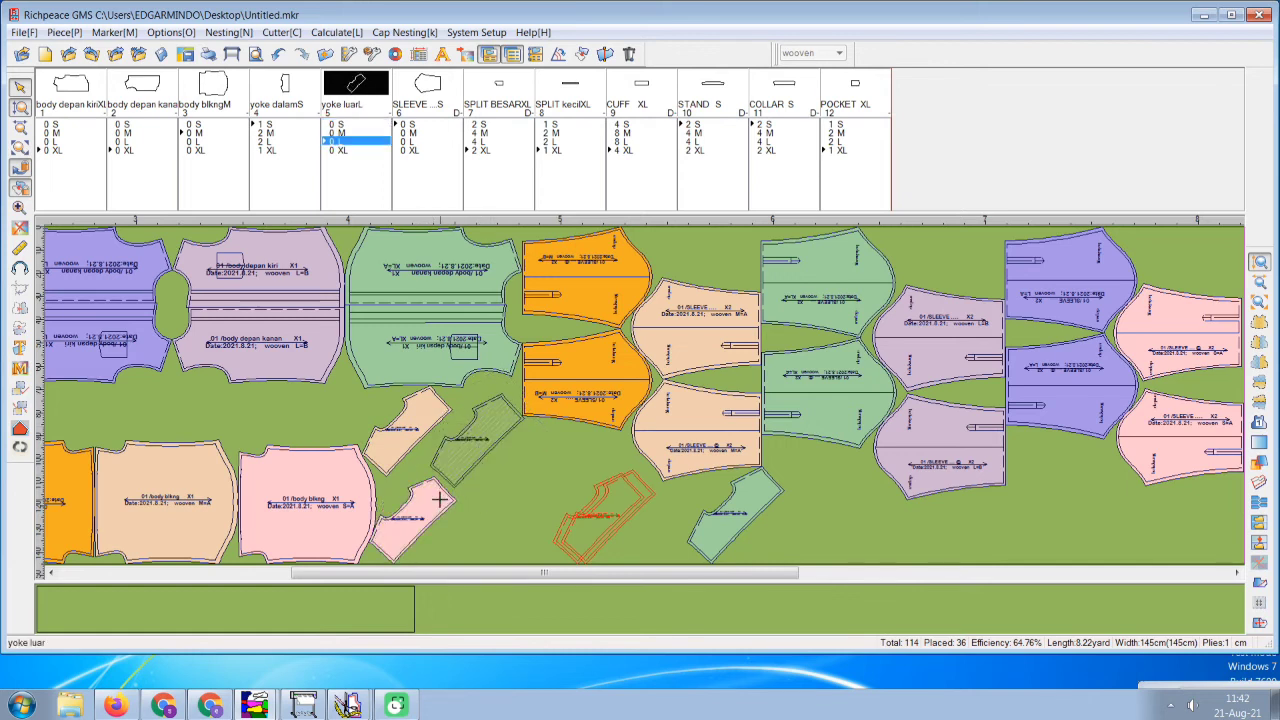
{"action": "left_click_drag", "start_coordinate": [595, 513], "coordinate": [503, 535]}
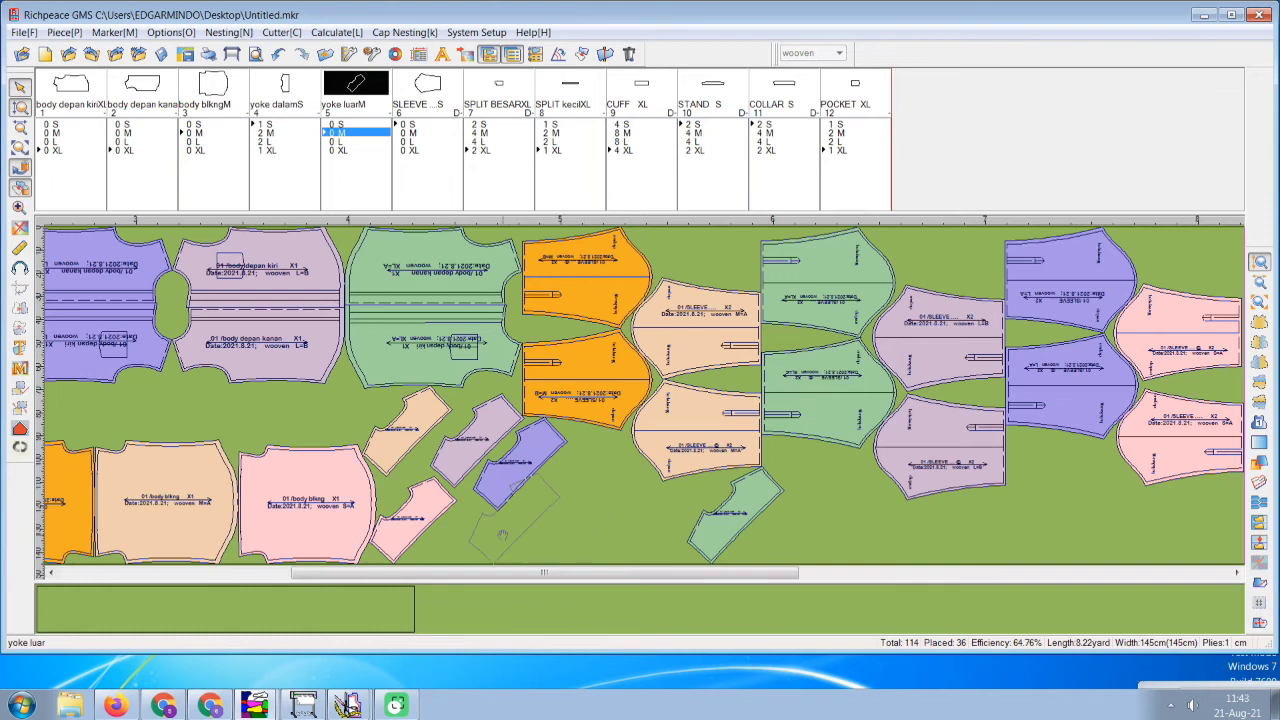
{"action": "left_click", "coordinate": [704, 535]}
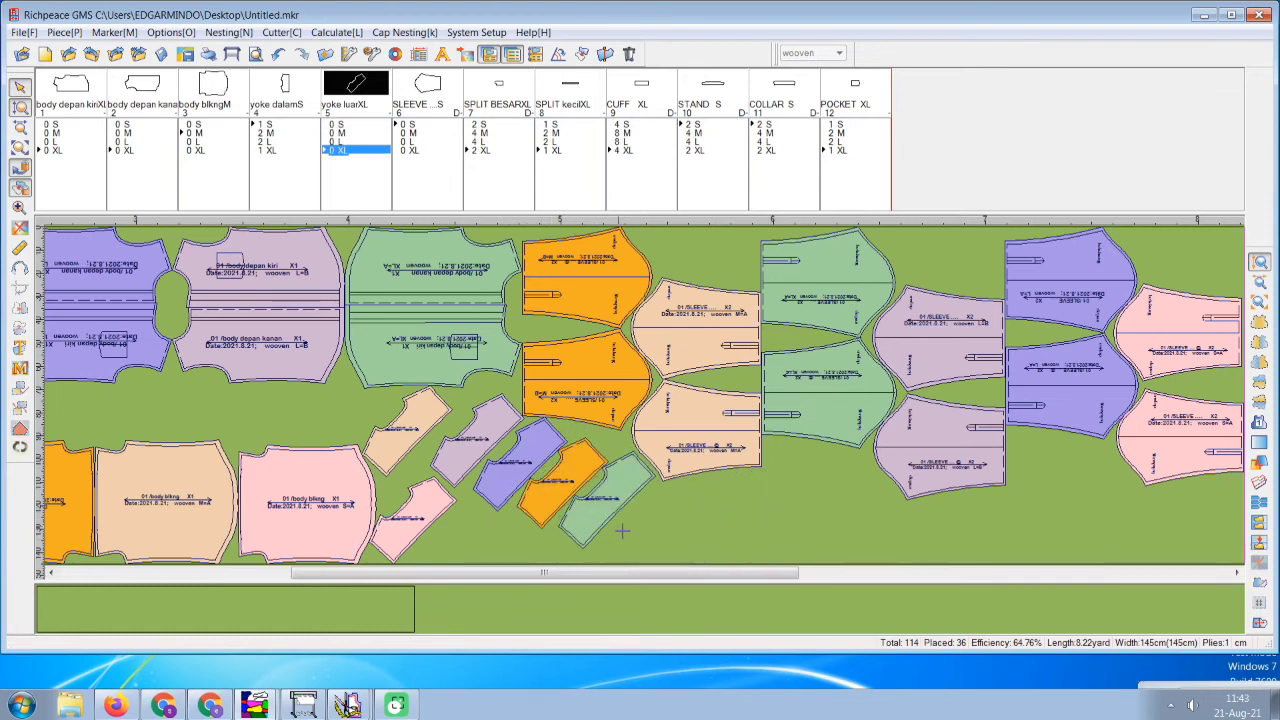
Tighten the diagonal row of outer yokes by shifting the L-B, L-A, M-B and XL yokes closer to the M-A yoke.
{"action": "left_click", "coordinate": [472, 437]}
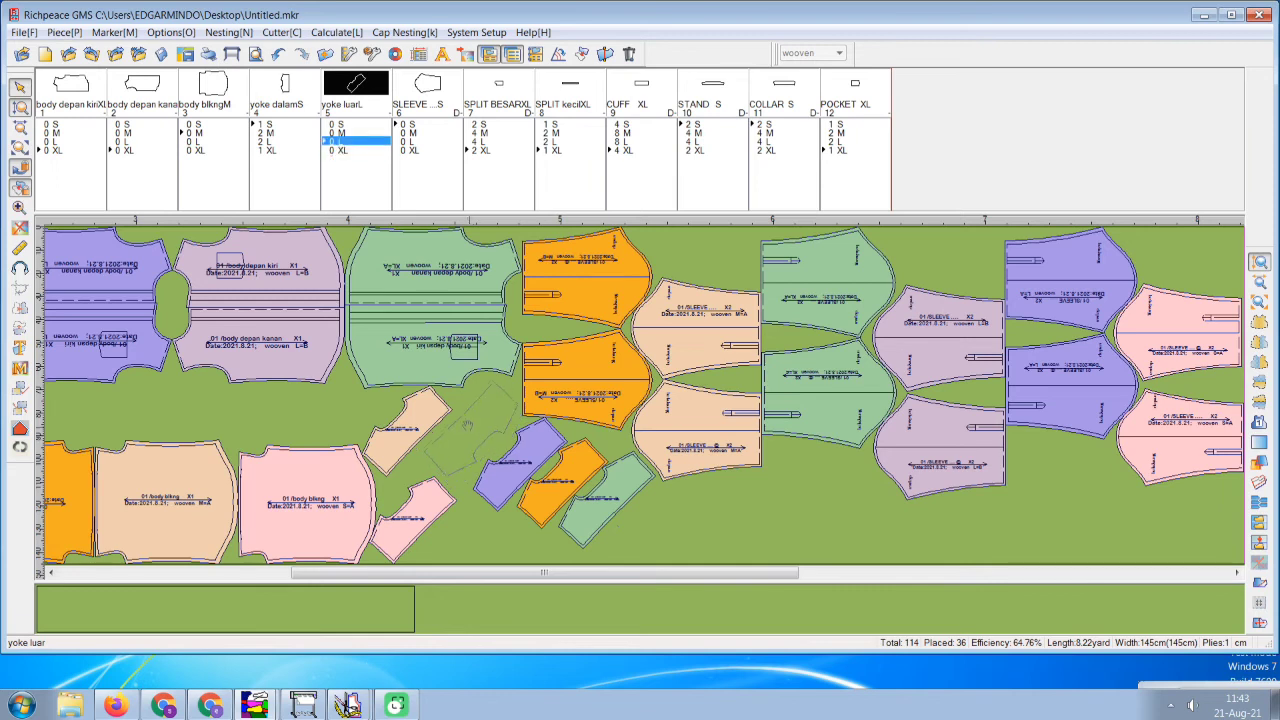
{"action": "left_click", "coordinate": [428, 495]}
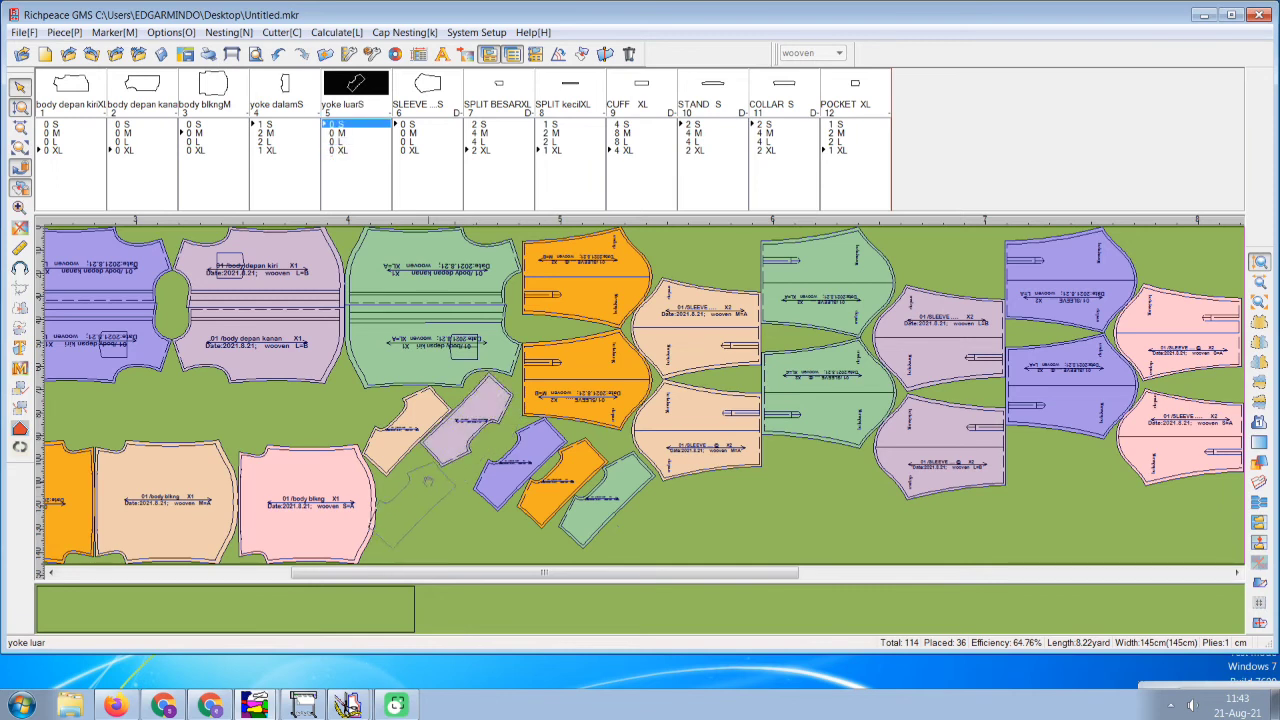
{"action": "left_click", "coordinate": [487, 481]}
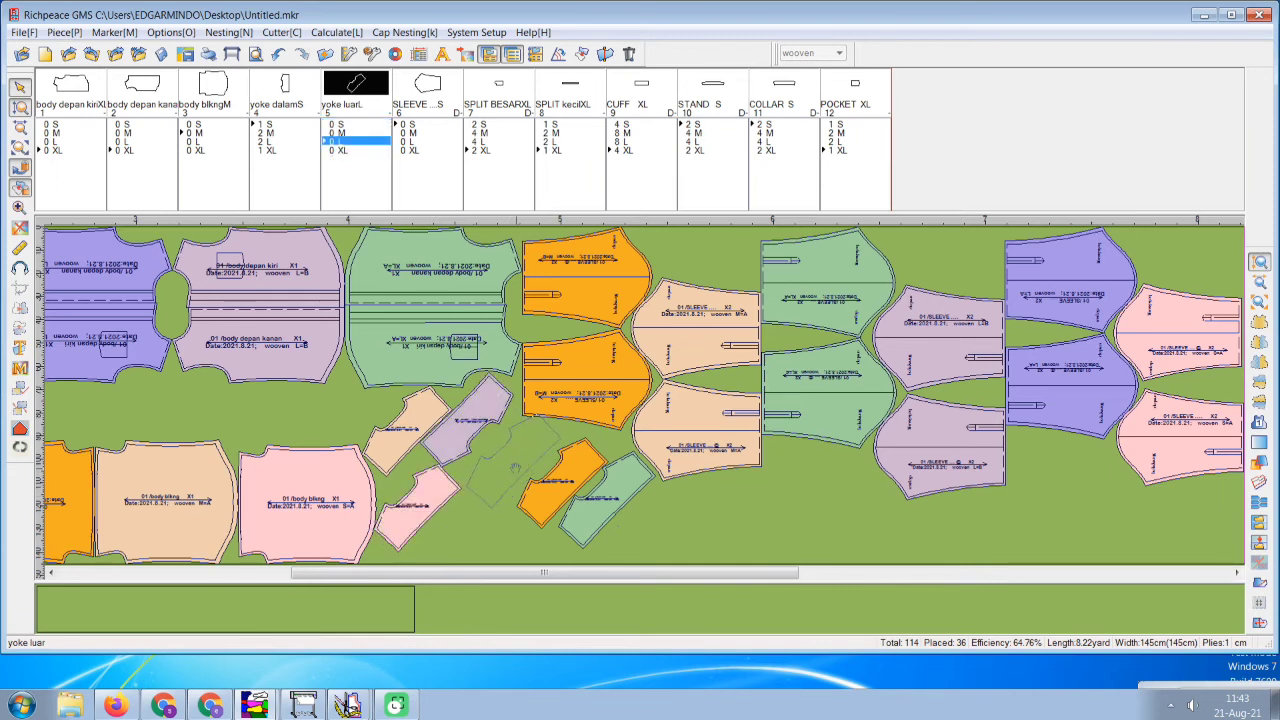
{"action": "mouse_move", "coordinate": [511, 463]}
{"action": "left_mouse_down"}
{"action": "mouse_move", "coordinate": [442, 495]}
{"action": "mouse_move", "coordinate": [490, 464]}
{"action": "left_mouse_up"}
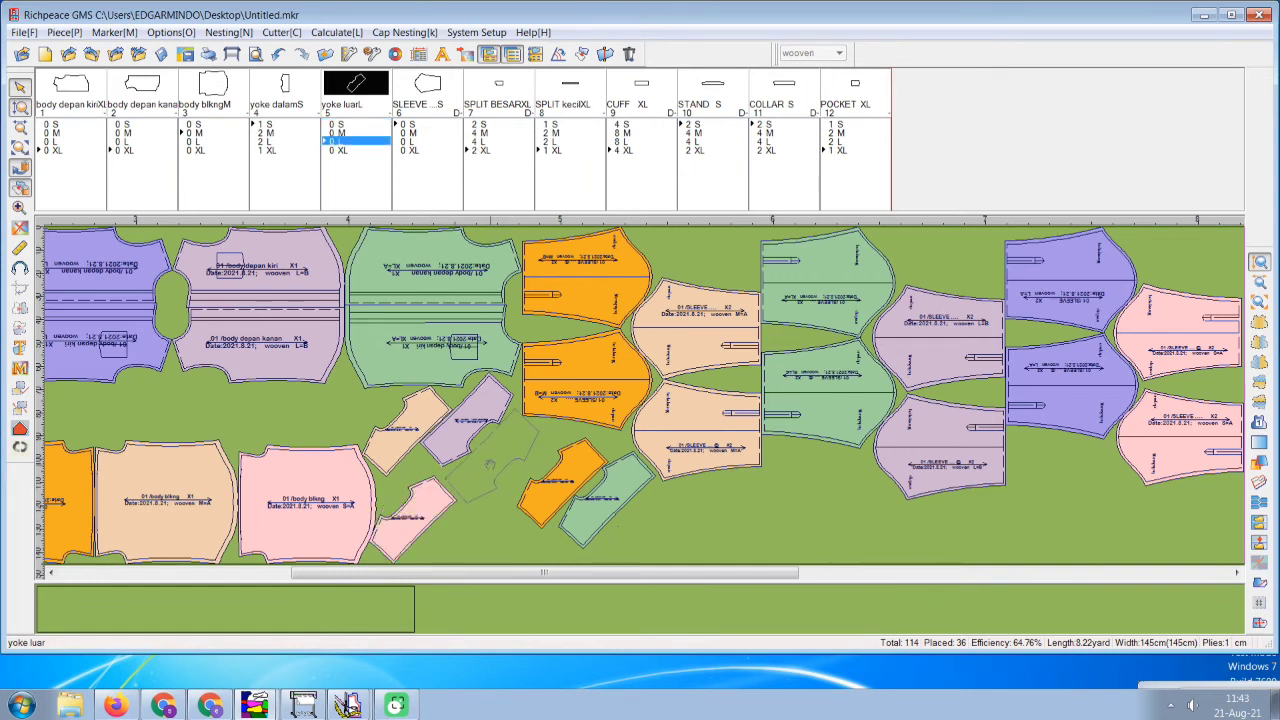
{"action": "left_click", "coordinate": [561, 485]}
{"action": "left_click", "coordinate": [598, 498]}
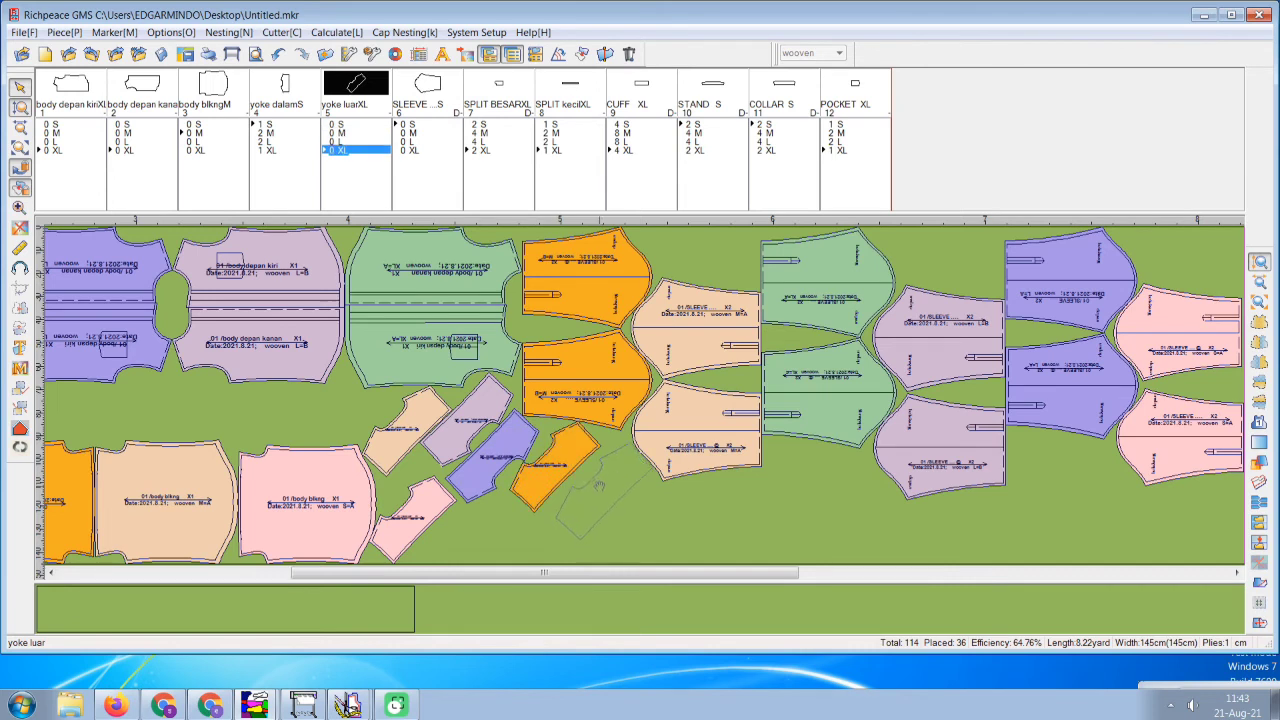
{"action": "left_click", "coordinate": [593, 474]}
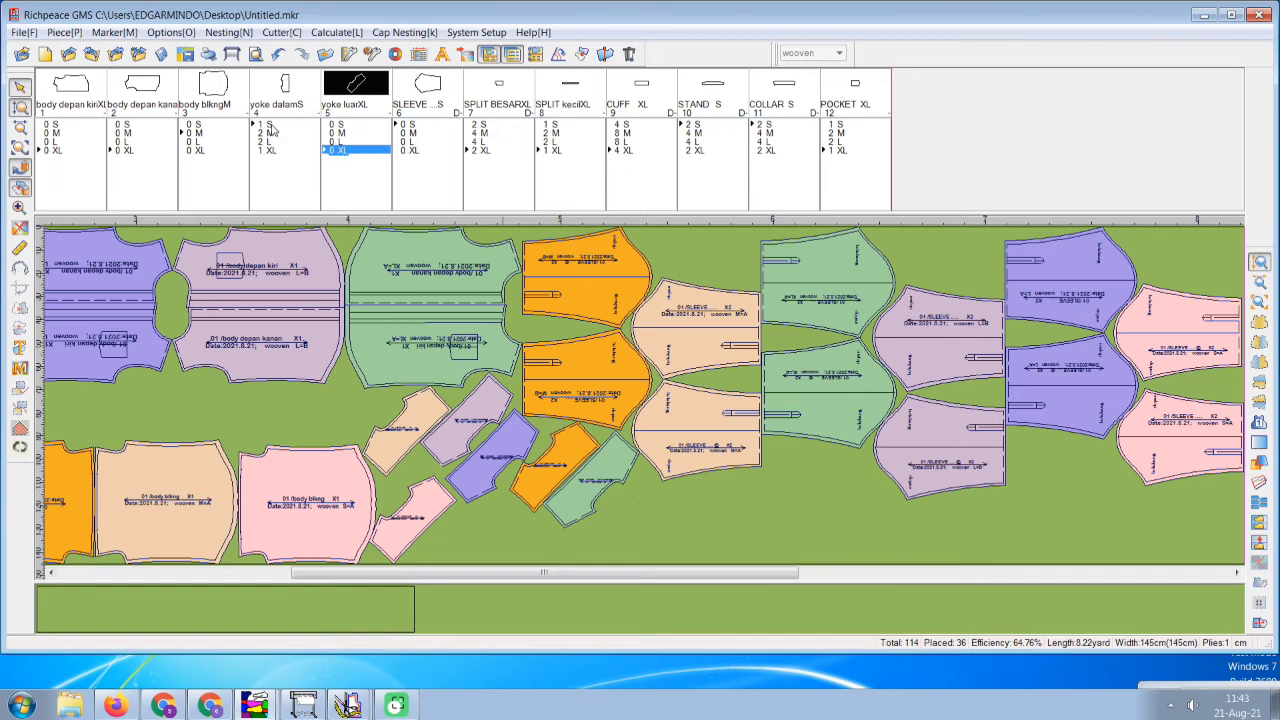
Place all the inner yokes (yoke dalam) of sizes S, M, L and XL on the marker.
{"action": "left_click", "coordinate": [270, 130]}
{"action": "left_click", "coordinate": [270, 134]}
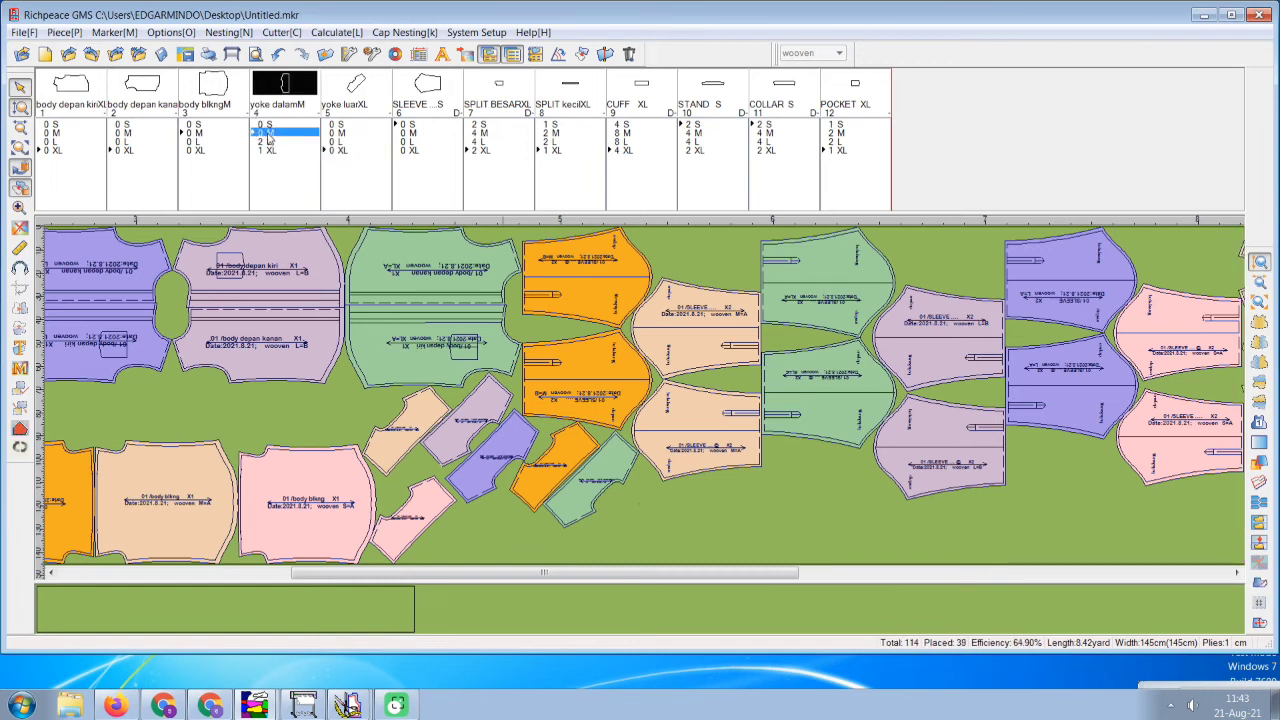
{"action": "double_click", "coordinate": [267, 142]}
{"action": "double_click", "coordinate": [267, 142]}
{"action": "double_click", "coordinate": [269, 153]}
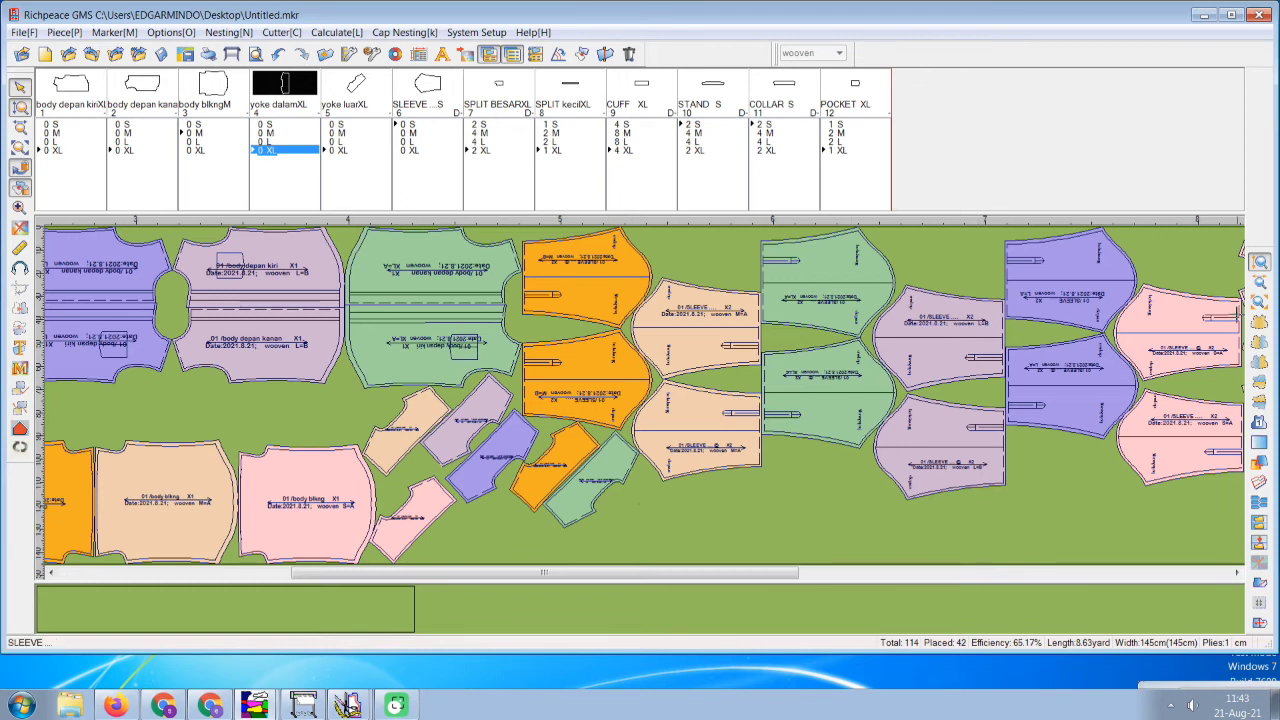
Move the L-A, S and M-A inner yokes side by side into the empty area below the L-A sleeves.
{"action": "scroll", "coordinate": [1210, 288], "scroll_direction": "right", "scroll_amount": 5}
{"action": "left_click", "coordinate": [885, 290]}
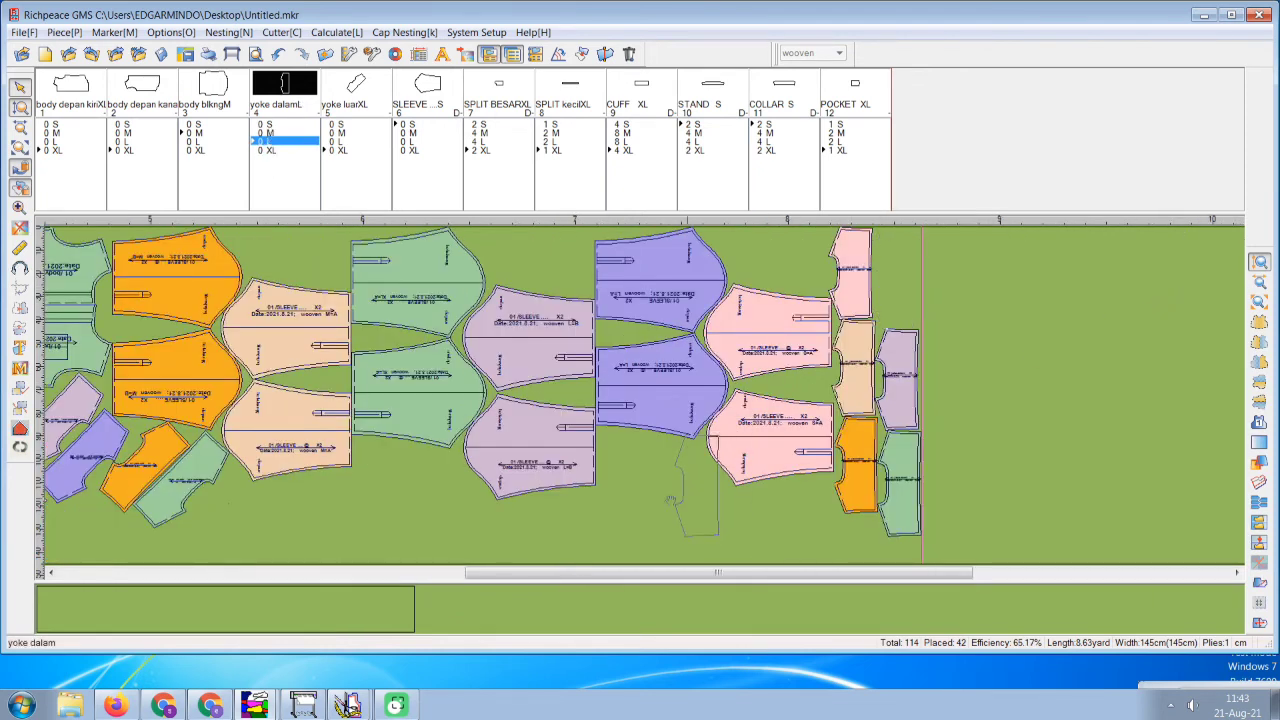
{"action": "left_click", "coordinate": [855, 282]}
{"action": "left_click", "coordinate": [663, 520]}
{"action": "left_click", "coordinate": [855, 365]}
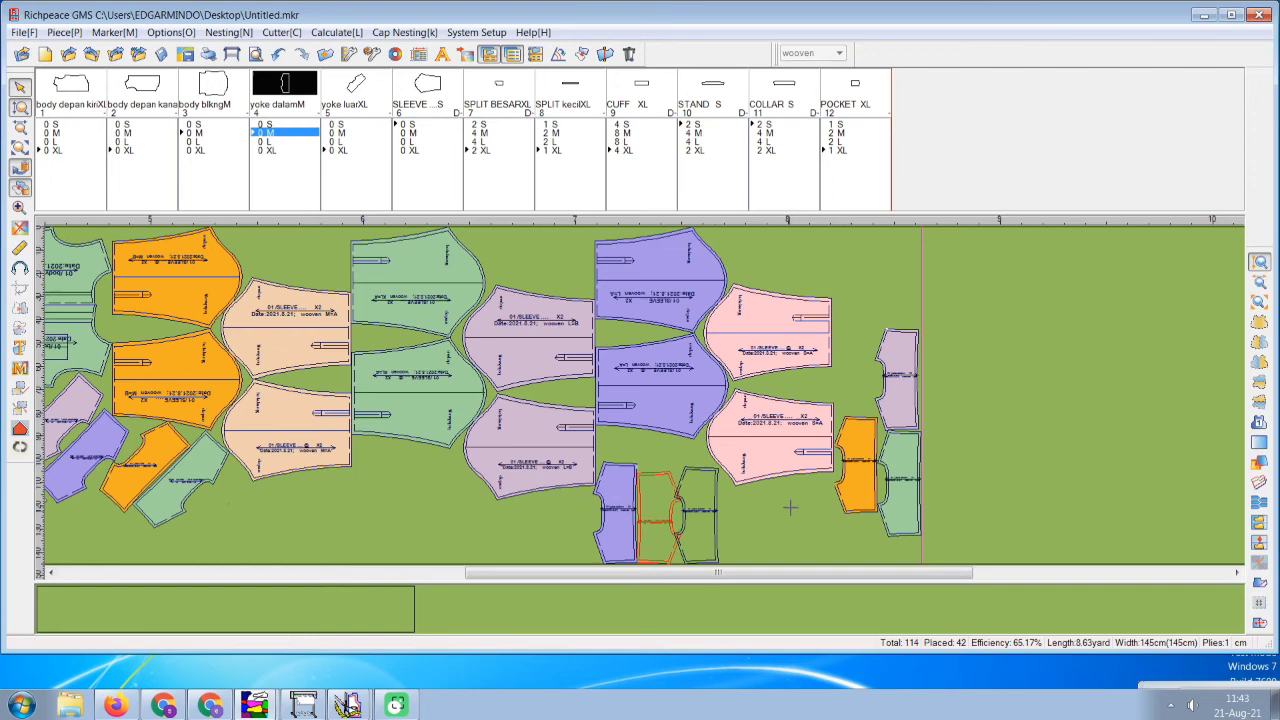
{"action": "left_click", "coordinate": [658, 515]}
Move the L-B, M-B and XL inner yokes side by side into the empty area below the XL sleeves.
{"action": "mouse_move", "coordinate": [904, 399]}
{"action": "left_mouse_down"}
{"action": "mouse_move", "coordinate": [760, 469]}
{"action": "mouse_move", "coordinate": [350, 535]}
{"action": "mouse_move", "coordinate": [369, 541]}
{"action": "left_mouse_up"}
{"action": "left_click", "coordinate": [855, 465]}
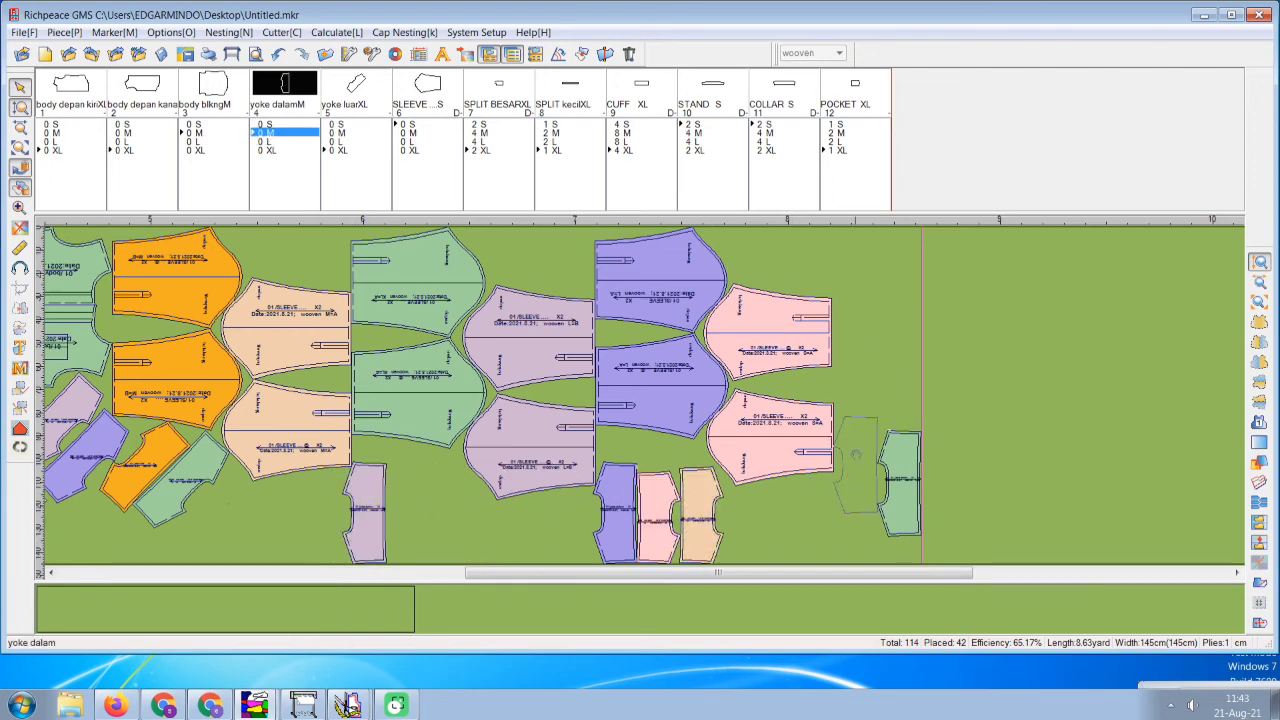
{"action": "left_click", "coordinate": [407, 530]}
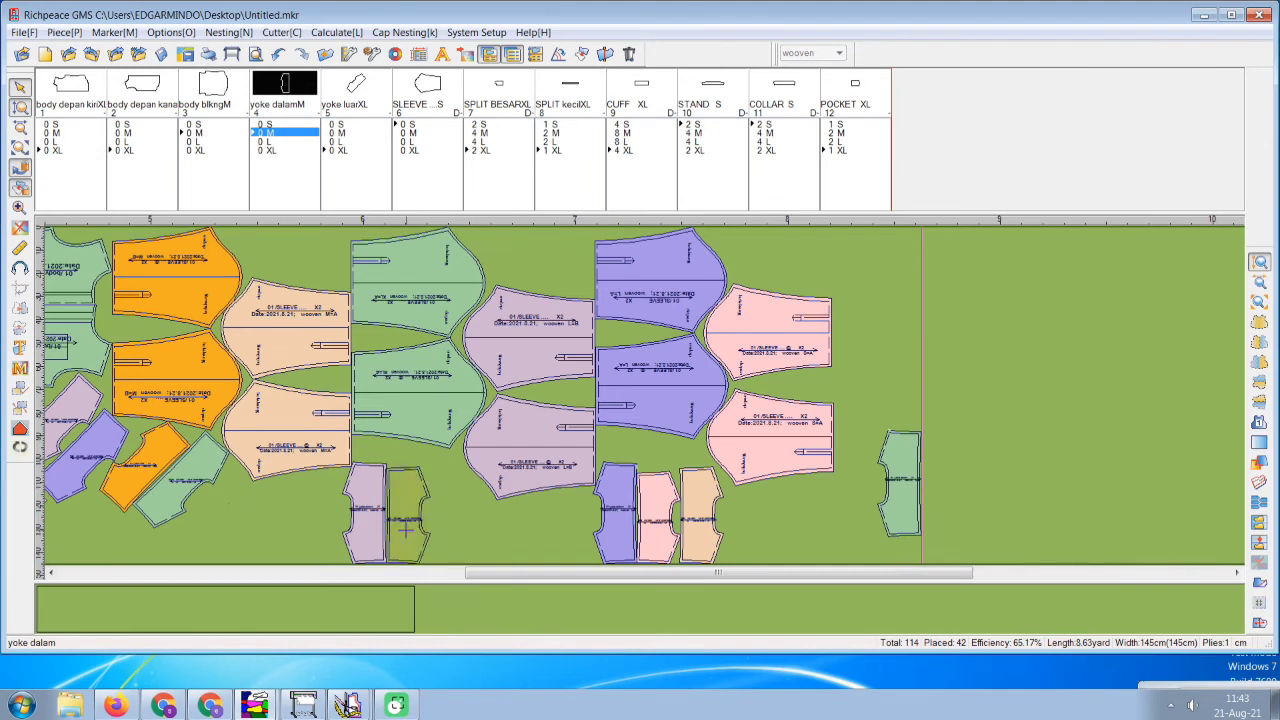
{"action": "left_click", "coordinate": [902, 480]}
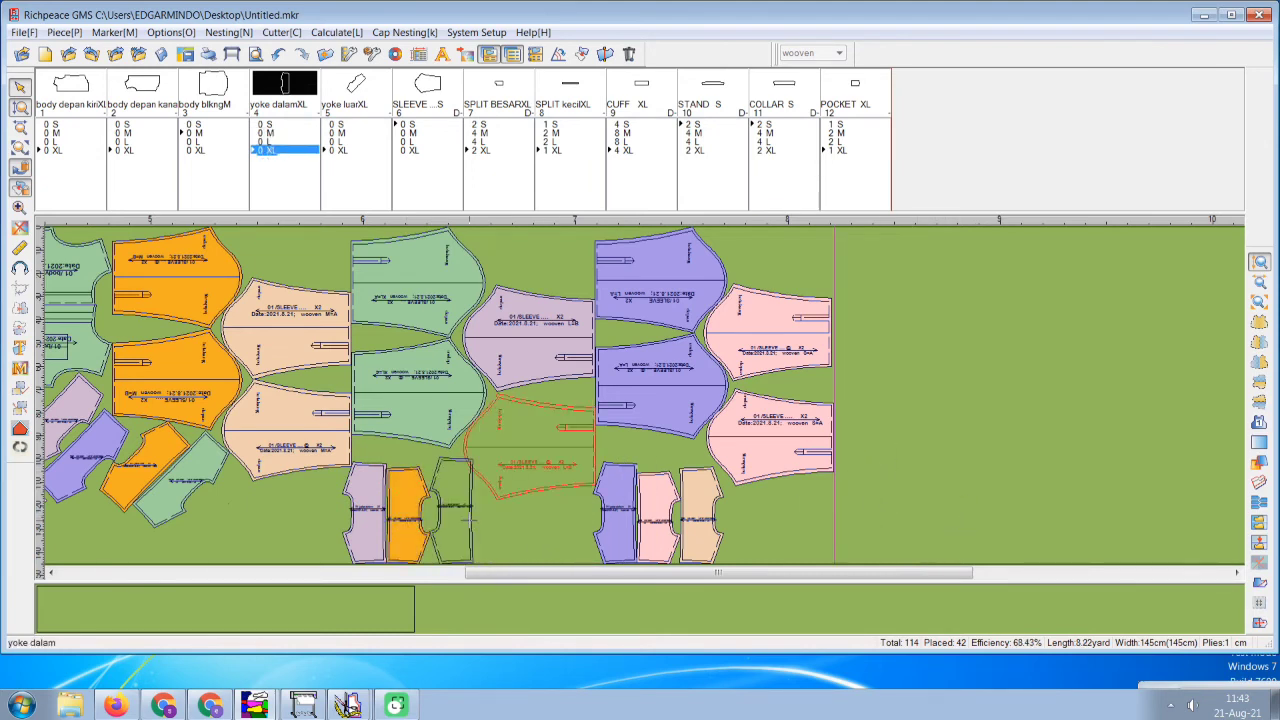
{"action": "left_click", "coordinate": [449, 515]}
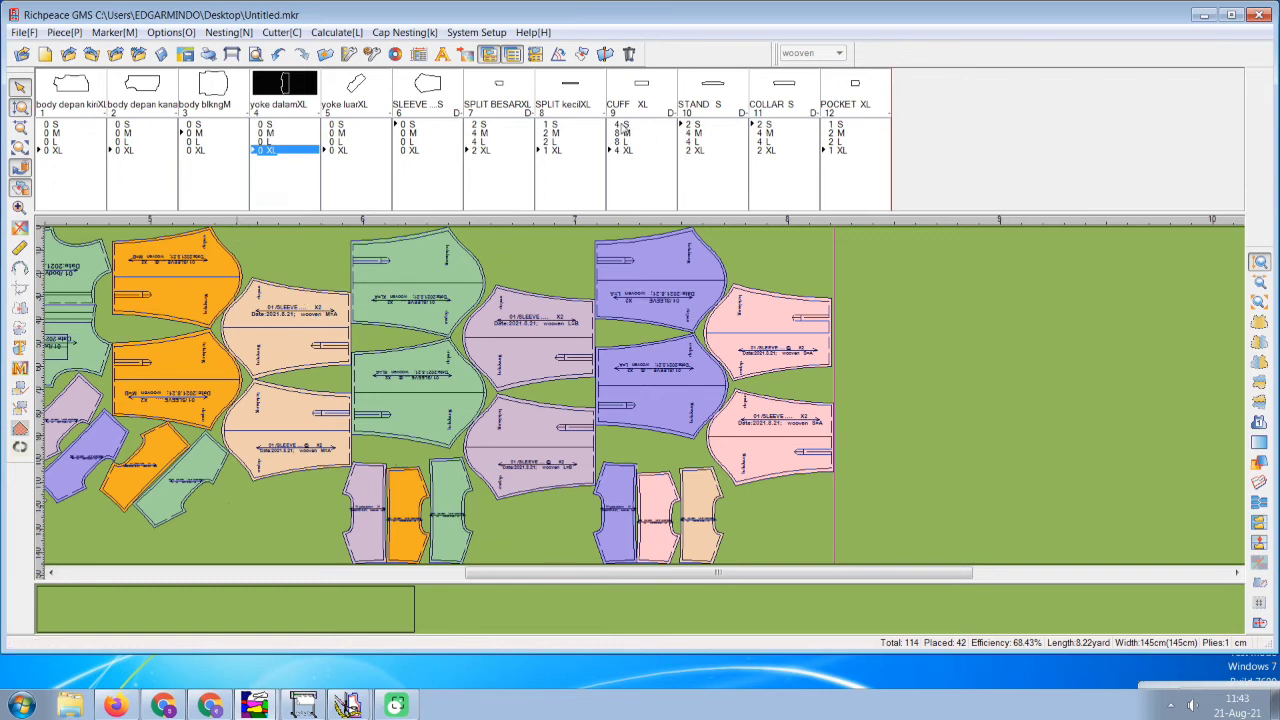
Place all the cuffs on the marker: four S, eight M, four XL and eight L.
{"action": "double_click", "coordinate": [622, 127]}
{"action": "double_click", "coordinate": [622, 127]}
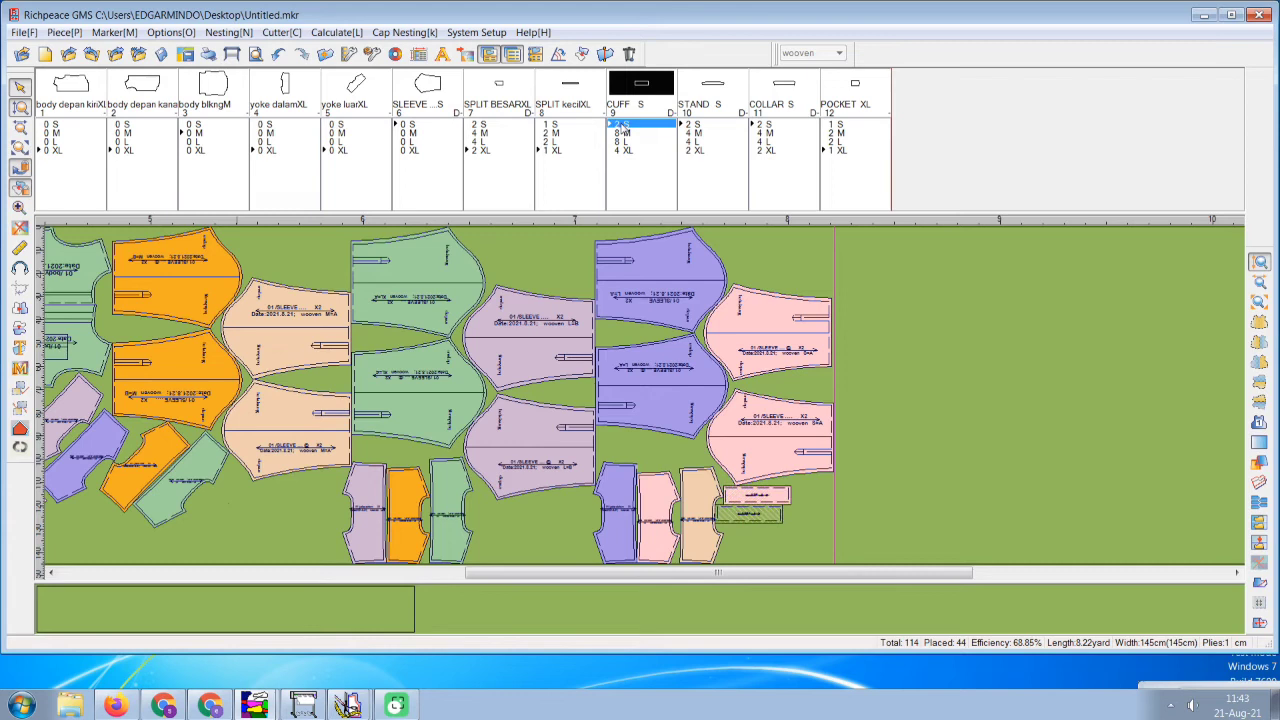
{"action": "double_click", "coordinate": [620, 126]}
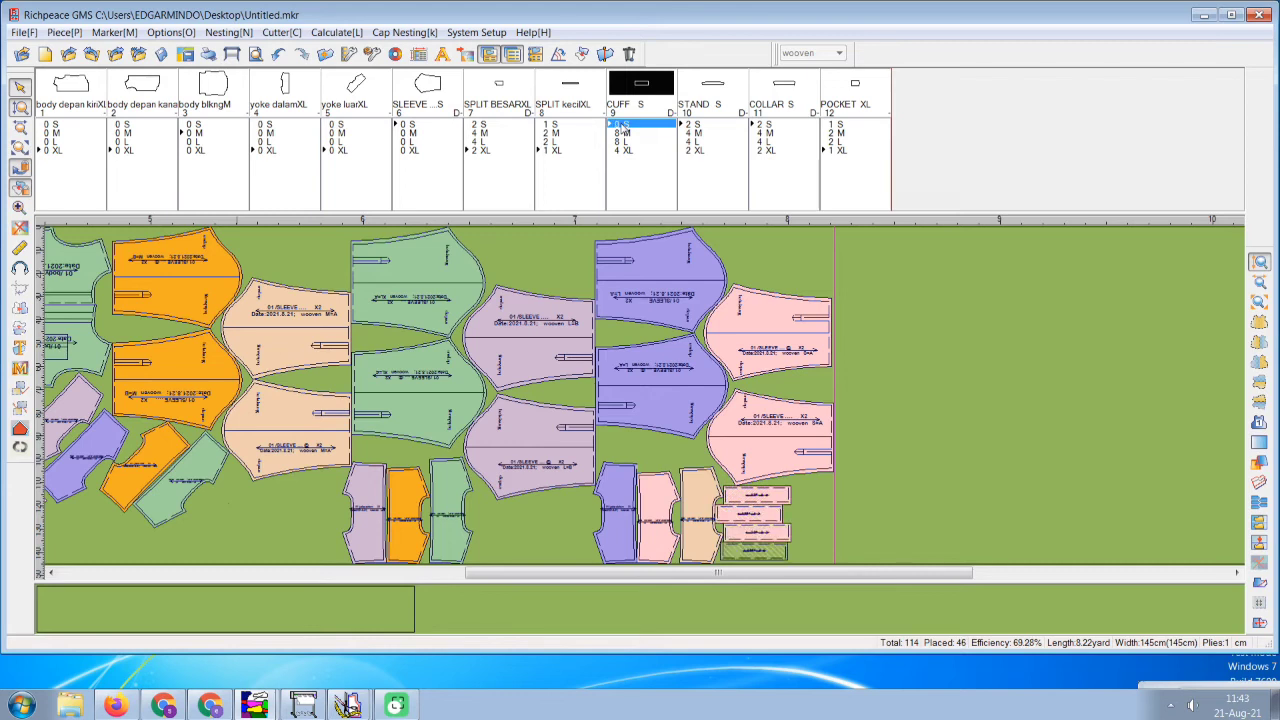
{"action": "double_click", "coordinate": [624, 134]}
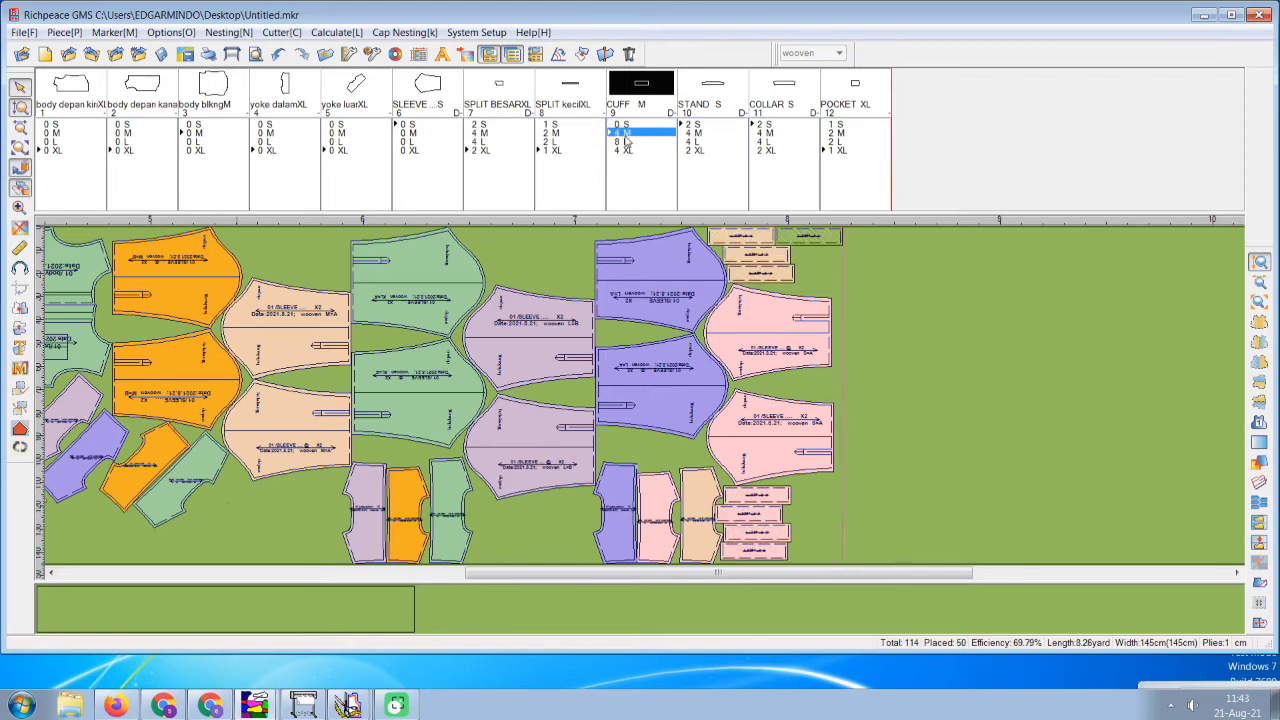
{"action": "double_click", "coordinate": [625, 135]}
{"action": "double_click", "coordinate": [625, 135]}
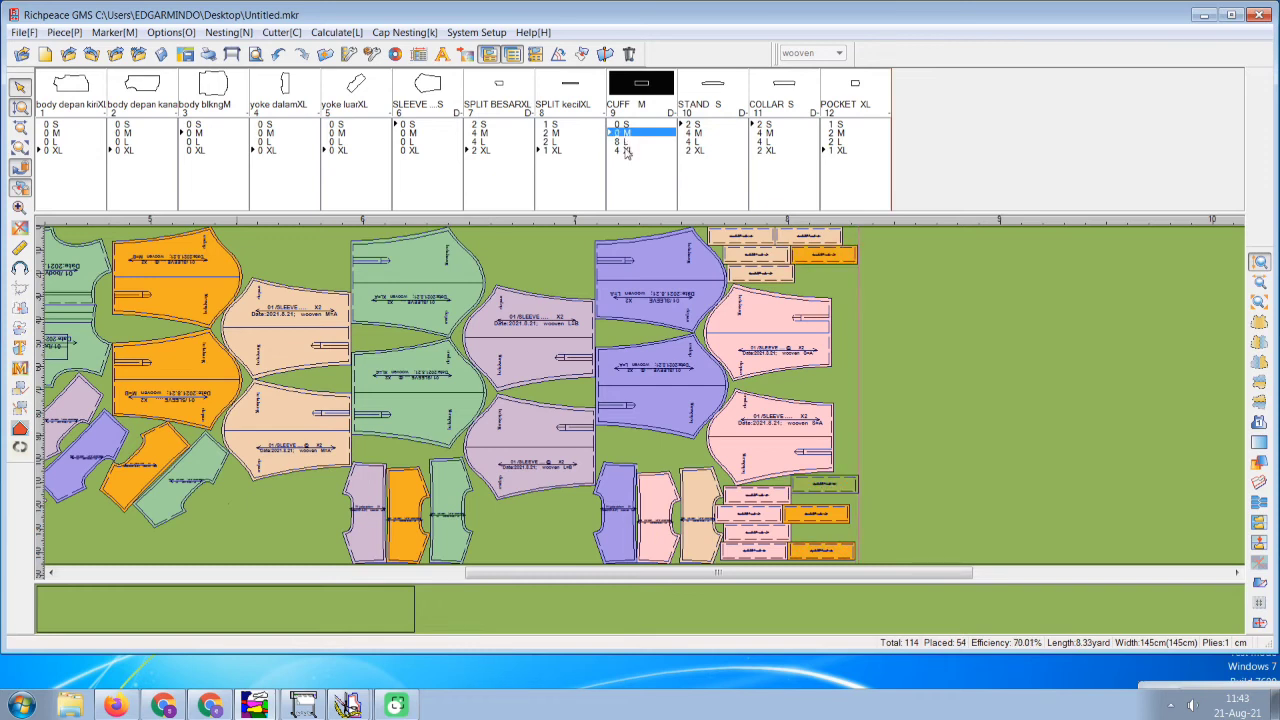
{"action": "double_click", "coordinate": [624, 150]}
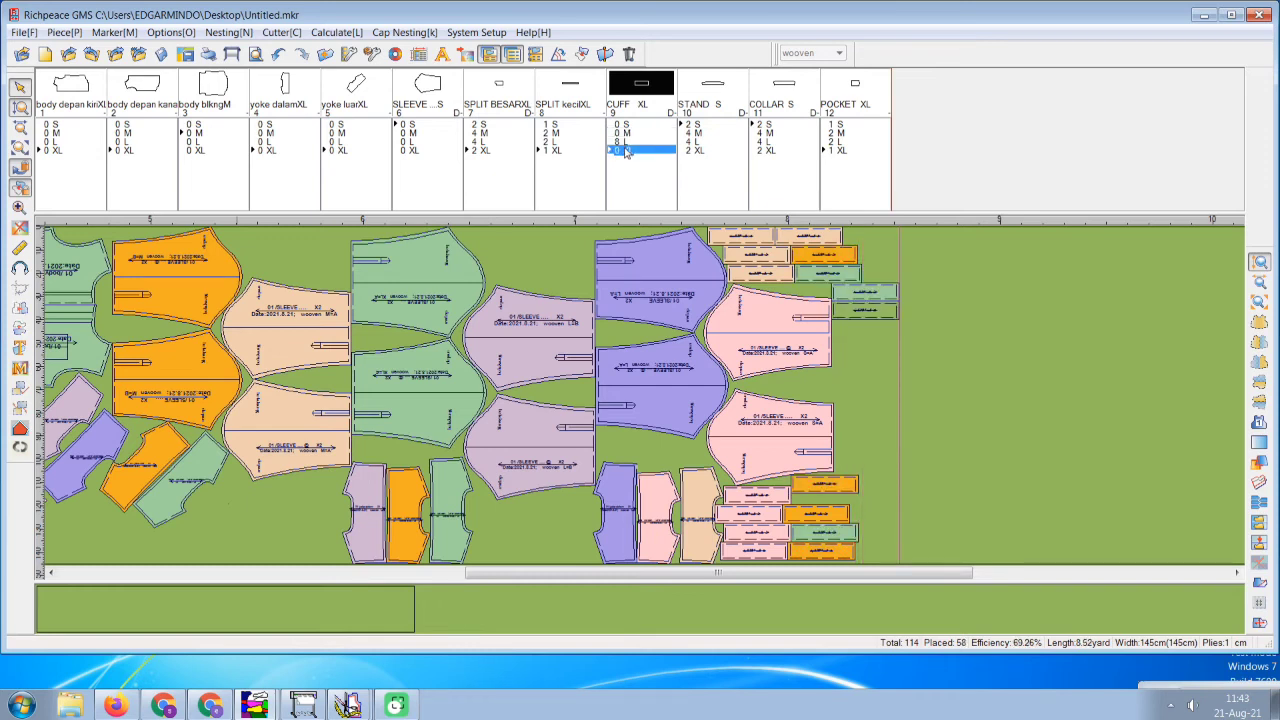
{"action": "double_click", "coordinate": [624, 141]}
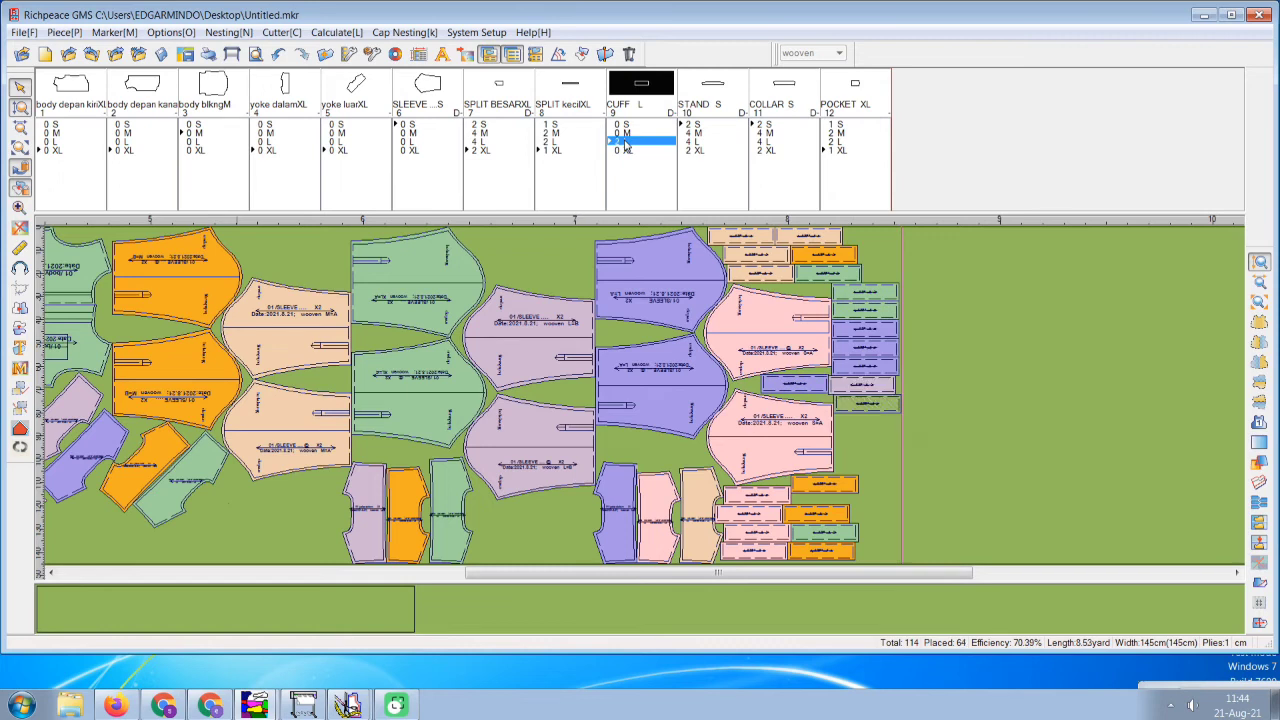
Move two XL and two L-A cuffs below the M-A sleeves, stacking them in two rows beside the L-B inner yoke.
{"action": "left_click_drag", "start_coordinate": [861, 293], "coordinate": [913, 554]}
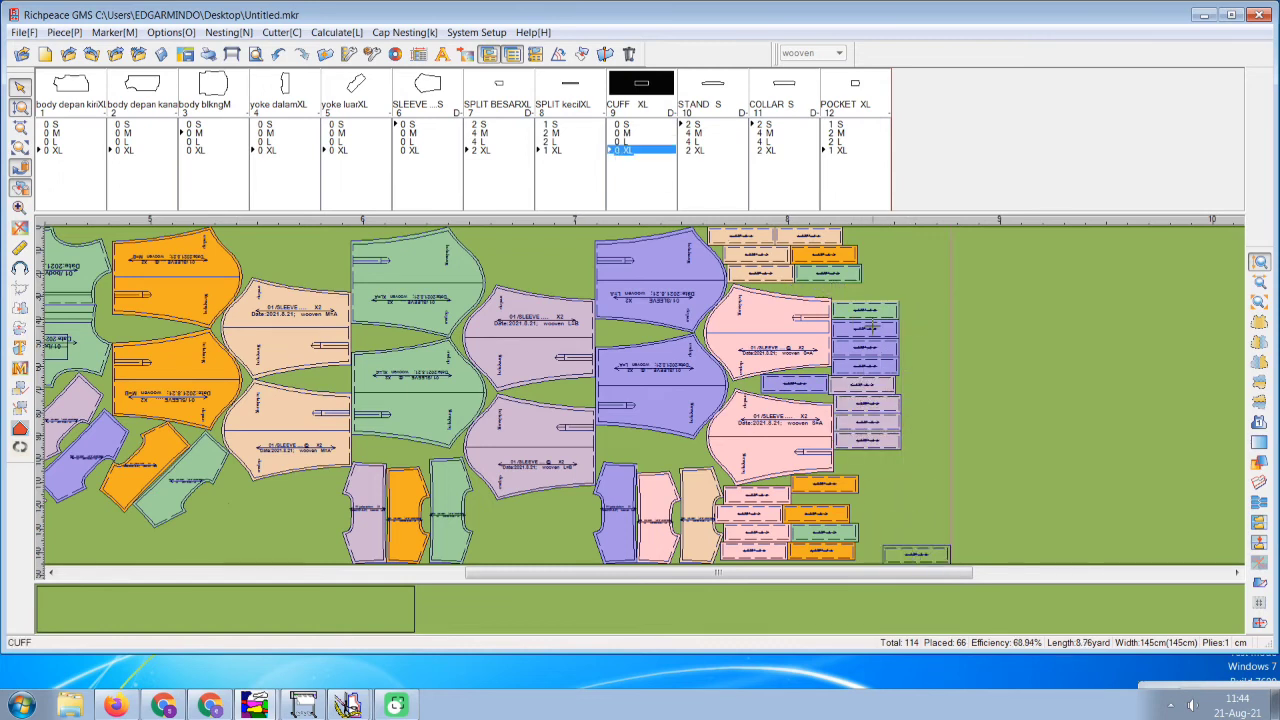
{"action": "left_click_drag", "start_coordinate": [867, 312], "coordinate": [985, 553]}
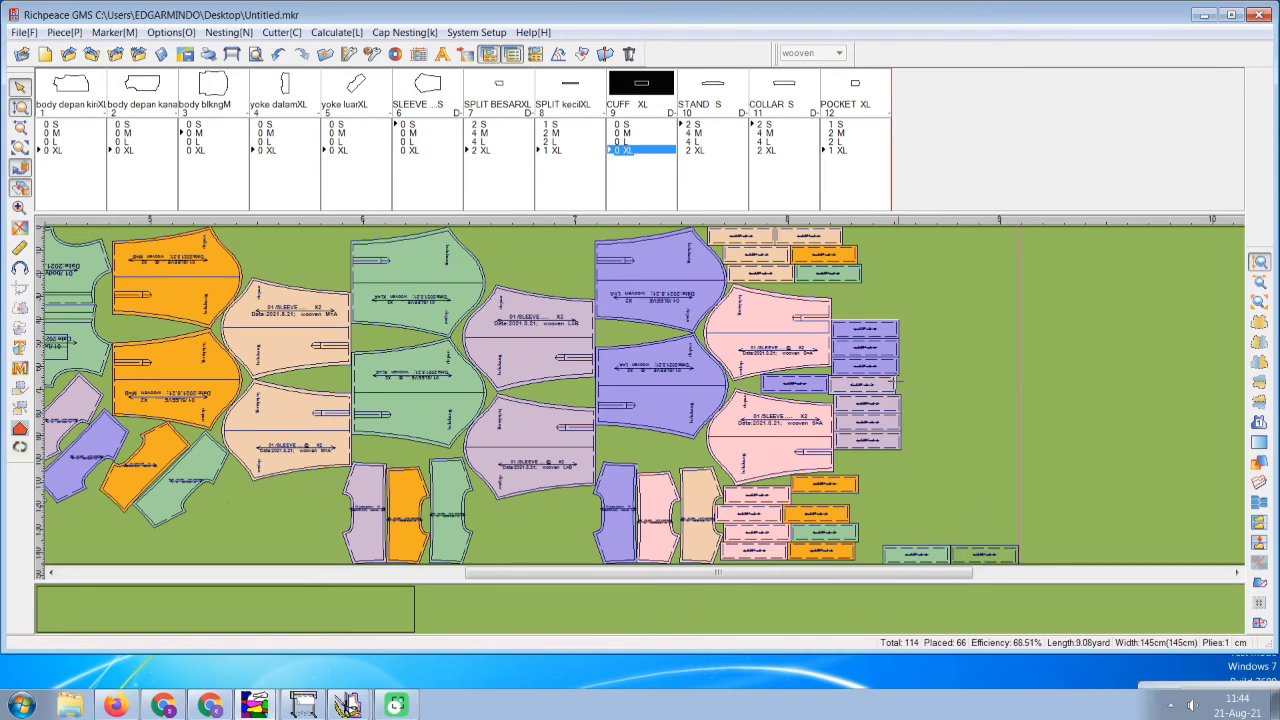
{"action": "left_click_drag", "start_coordinate": [861, 326], "coordinate": [1050, 554]}
{"action": "left_click_drag", "start_coordinate": [868, 347], "coordinate": [1120, 555]}
{"action": "left_click_drag", "start_coordinate": [925, 552], "coordinate": [282, 553]}
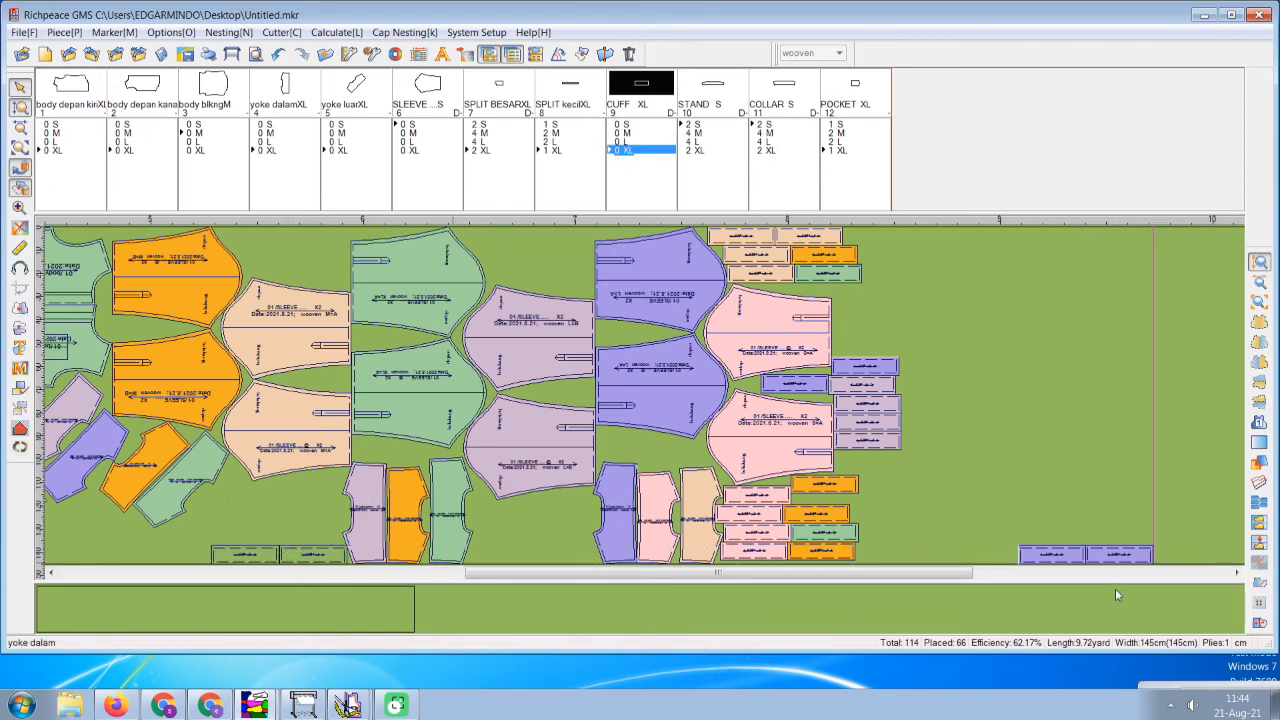
{"action": "left_click_drag", "start_coordinate": [1092, 552], "coordinate": [440, 498]}
{"action": "left_click_drag", "start_coordinate": [324, 527], "coordinate": [291, 536]}
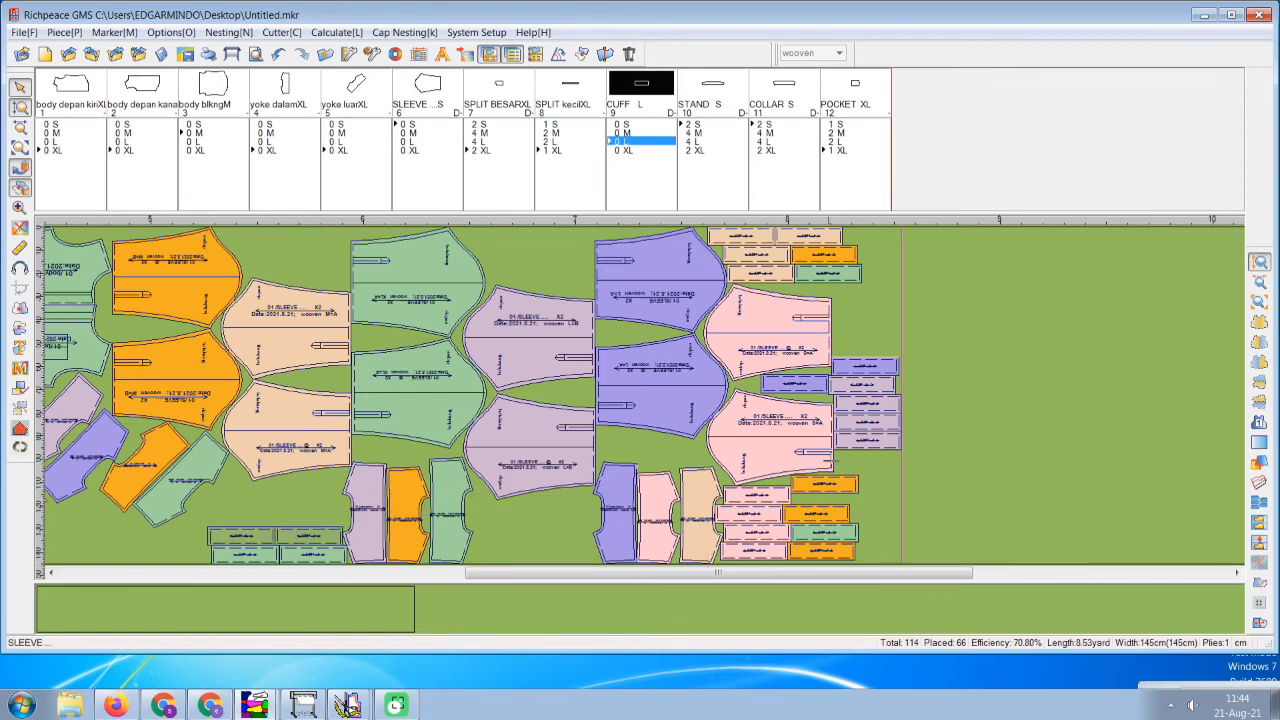
Add a row of two L-B cuffs and a row of two M-A cuffs above the stacked XL and L-A cuffs.
{"action": "left_click_drag", "start_coordinate": [870, 441], "coordinate": [905, 554]}
{"action": "left_click_drag", "start_coordinate": [892, 428], "coordinate": [908, 553]}
{"action": "left_click_drag", "start_coordinate": [905, 553], "coordinate": [270, 519]}
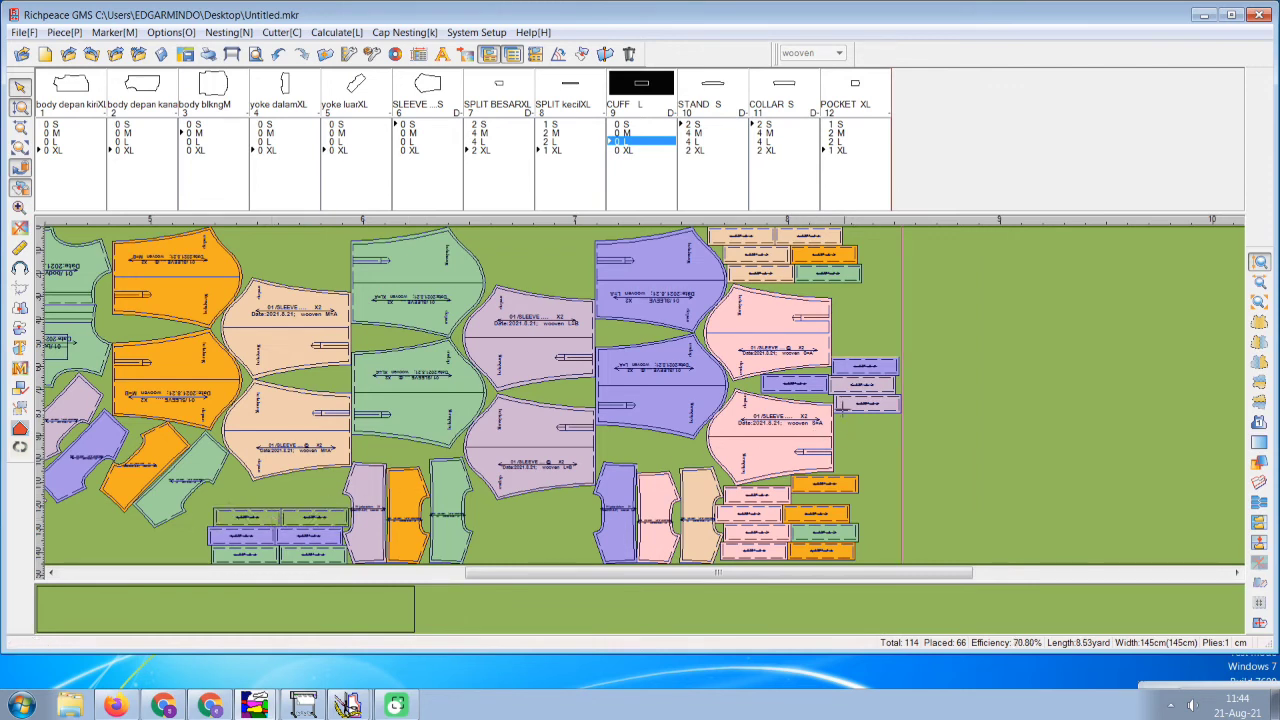
{"action": "left_click_drag", "start_coordinate": [847, 239], "coordinate": [266, 497]}
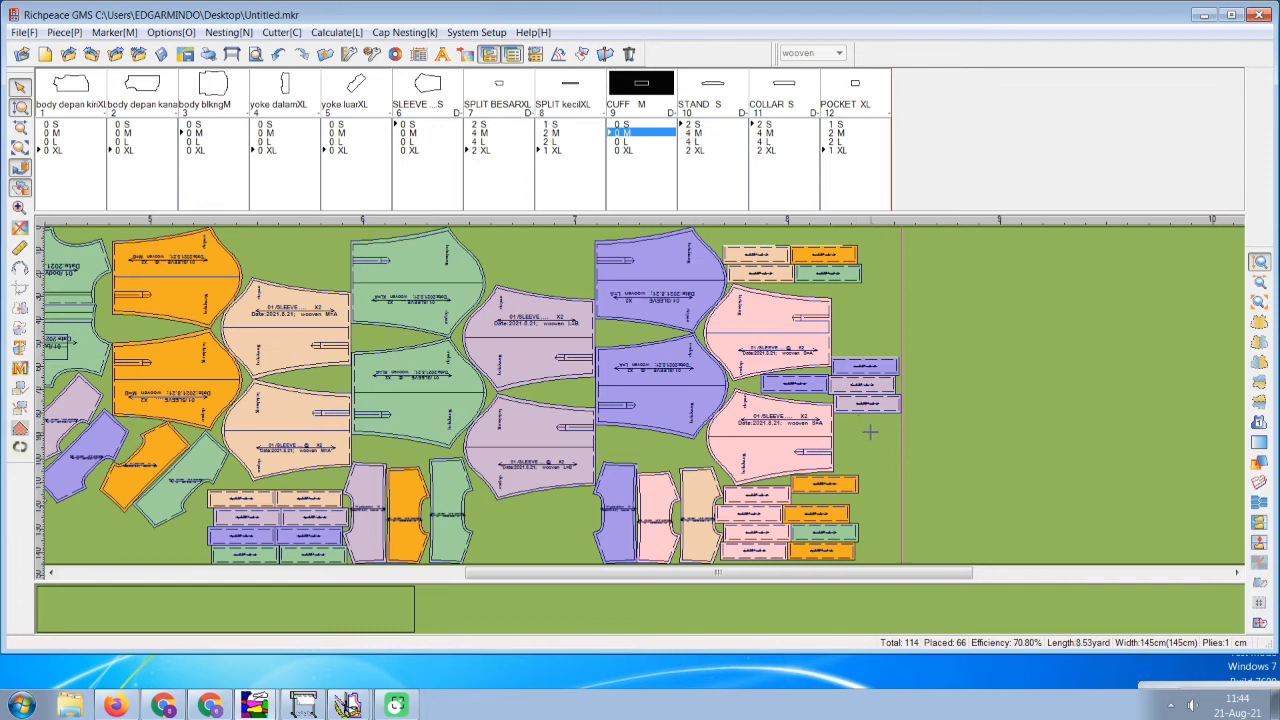
Move two S and two M-B cuffs from below the S sleeves to the empty space under the outer yokes.
{"action": "left_click_drag", "start_coordinate": [757, 508], "coordinate": [930, 553]}
{"action": "mouse_move", "coordinate": [757, 497]}
{"action": "left_mouse_down"}
{"action": "mouse_move", "coordinate": [990, 550]}
{"action": "mouse_move", "coordinate": [977, 570]}
{"action": "left_mouse_up"}
{"action": "mouse_move", "coordinate": [826, 505]}
{"action": "left_mouse_down"}
{"action": "mouse_move", "coordinate": [965, 545]}
{"action": "mouse_move", "coordinate": [943, 537]}
{"action": "left_mouse_up"}
{"action": "left_click_drag", "start_coordinate": [827, 484], "coordinate": [1100, 550]}
{"action": "mouse_move", "coordinate": [996, 531]}
{"action": "left_mouse_down"}
{"action": "mouse_move", "coordinate": [953, 554]}
{"action": "mouse_move", "coordinate": [586, 361]}
{"action": "mouse_move", "coordinate": [525, 238]}
{"action": "mouse_move", "coordinate": [549, 525]}
{"action": "mouse_move", "coordinate": [527, 555]}
{"action": "mouse_move", "coordinate": [200, 556]}
{"action": "mouse_move", "coordinate": [180, 572]}
{"action": "mouse_move", "coordinate": [174, 555]}
{"action": "left_mouse_up"}
{"action": "mouse_move", "coordinate": [1110, 524]}
{"action": "left_mouse_down"}
{"action": "mouse_move", "coordinate": [1080, 563]}
{"action": "mouse_move", "coordinate": [1058, 552]}
{"action": "mouse_move", "coordinate": [119, 551]}
{"action": "mouse_move", "coordinate": [117, 531]}
{"action": "mouse_move", "coordinate": [133, 533]}
{"action": "mouse_move", "coordinate": [118, 542]}
{"action": "mouse_move", "coordinate": [170, 528]}
{"action": "mouse_move", "coordinate": [212, 538]}
{"action": "mouse_move", "coordinate": [222, 524]}
{"action": "left_mouse_up"}
Line up the S and M-B cuffs along the lower marker edge and refit the XL outer yoke against the M-B yoke.
{"action": "mouse_move", "coordinate": [91, 510]}
{"action": "left_mouse_down"}
{"action": "mouse_move", "coordinate": [130, 535]}
{"action": "mouse_move", "coordinate": [205, 488]}
{"action": "mouse_move", "coordinate": [270, 488]}
{"action": "mouse_move", "coordinate": [122, 508]}
{"action": "mouse_move", "coordinate": [131, 502]}
{"action": "mouse_move", "coordinate": [283, 495]}
{"action": "mouse_move", "coordinate": [303, 479]}
{"action": "mouse_move", "coordinate": [286, 516]}
{"action": "mouse_move", "coordinate": [122, 517]}
{"action": "left_mouse_up"}
{"action": "left_click_drag", "start_coordinate": [271, 507], "coordinate": [281, 491]}
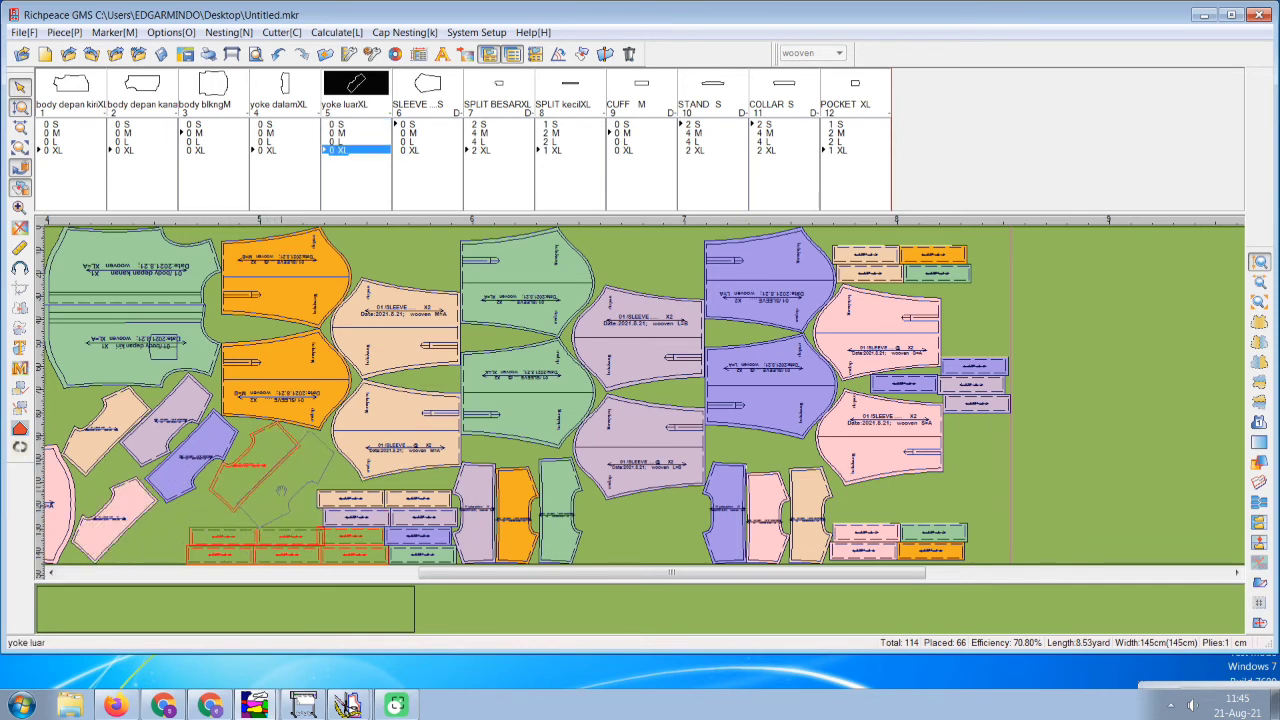
{"action": "left_click_drag", "start_coordinate": [236, 535], "coordinate": [166, 554]}
{"action": "left_click", "coordinate": [267, 537]}
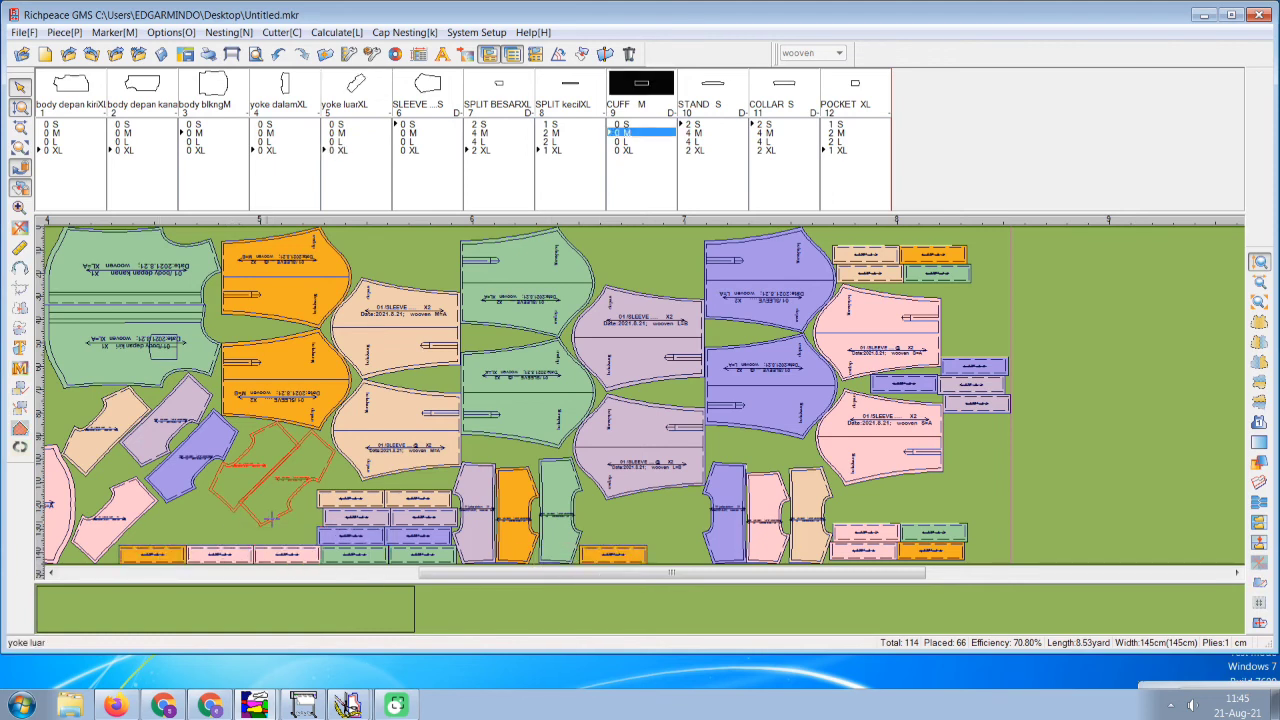
{"action": "left_click", "coordinate": [292, 494]}
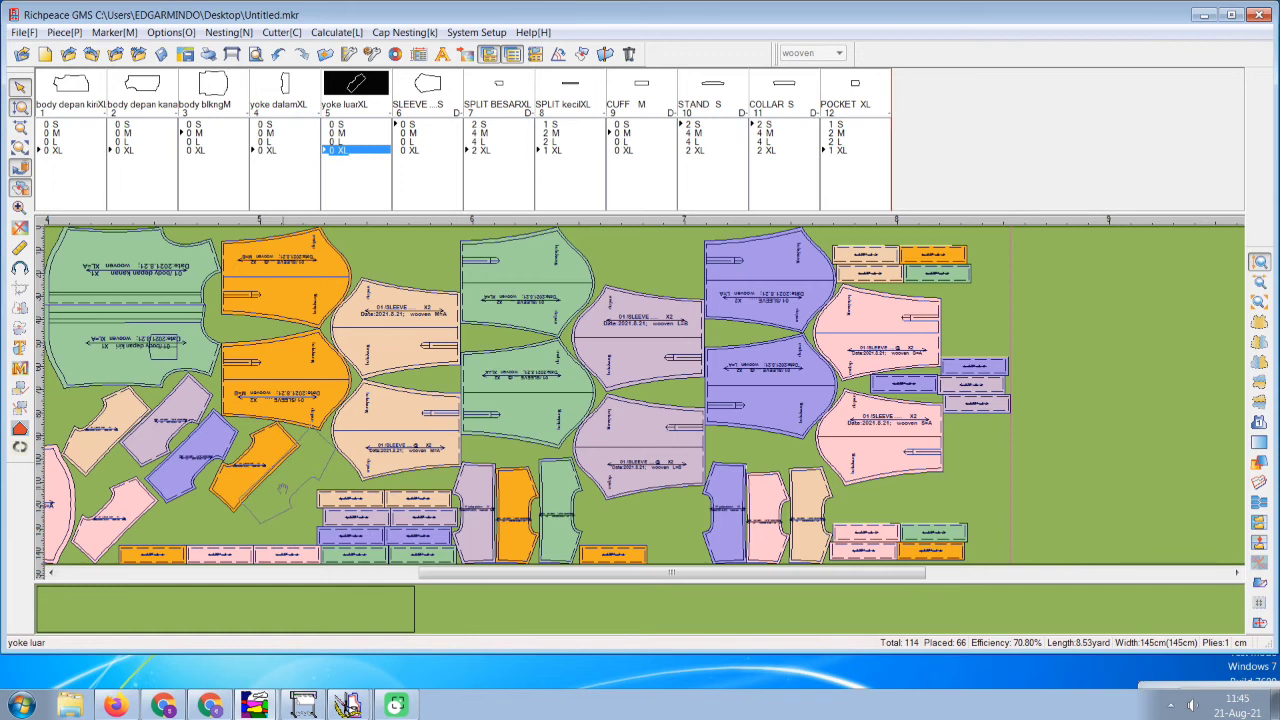
{"action": "left_click", "coordinate": [306, 516]}
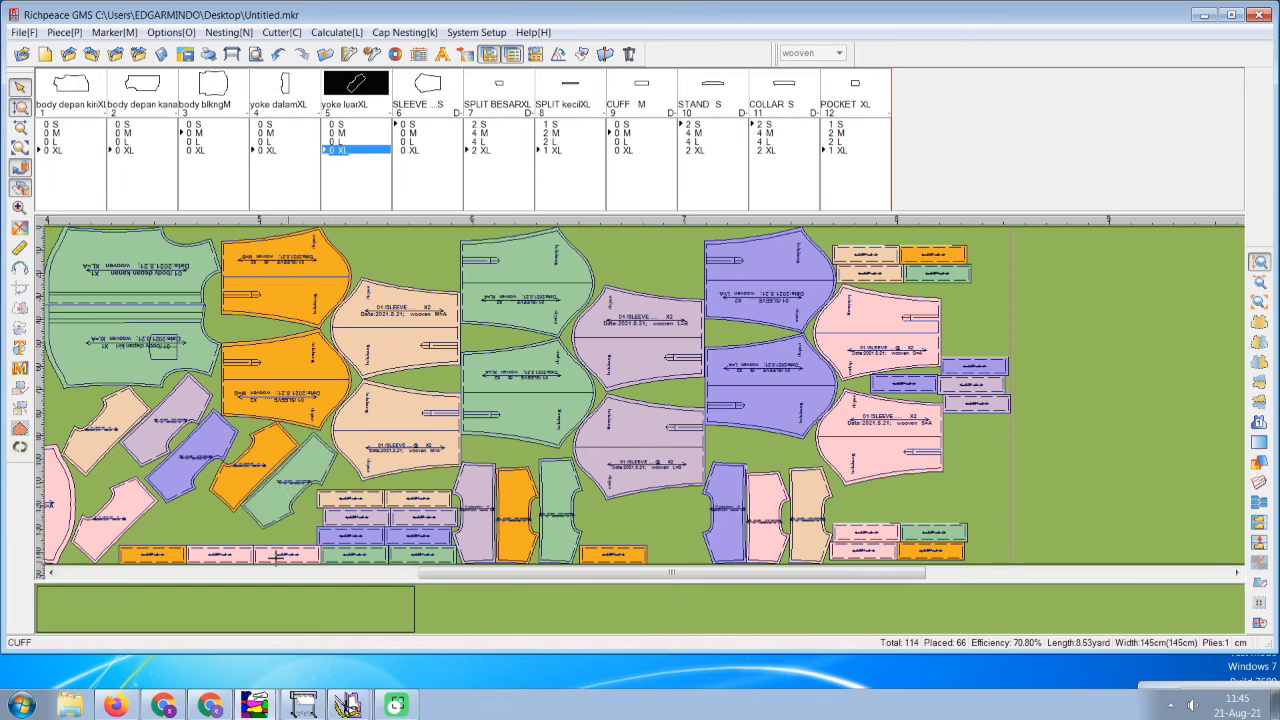
Rearrange the cuff row along the lower edge into two S, two XL and one M-B cuff, starting below the S outer yoke.
{"action": "left_click_drag", "start_coordinate": [160, 549], "coordinate": [625, 531]}
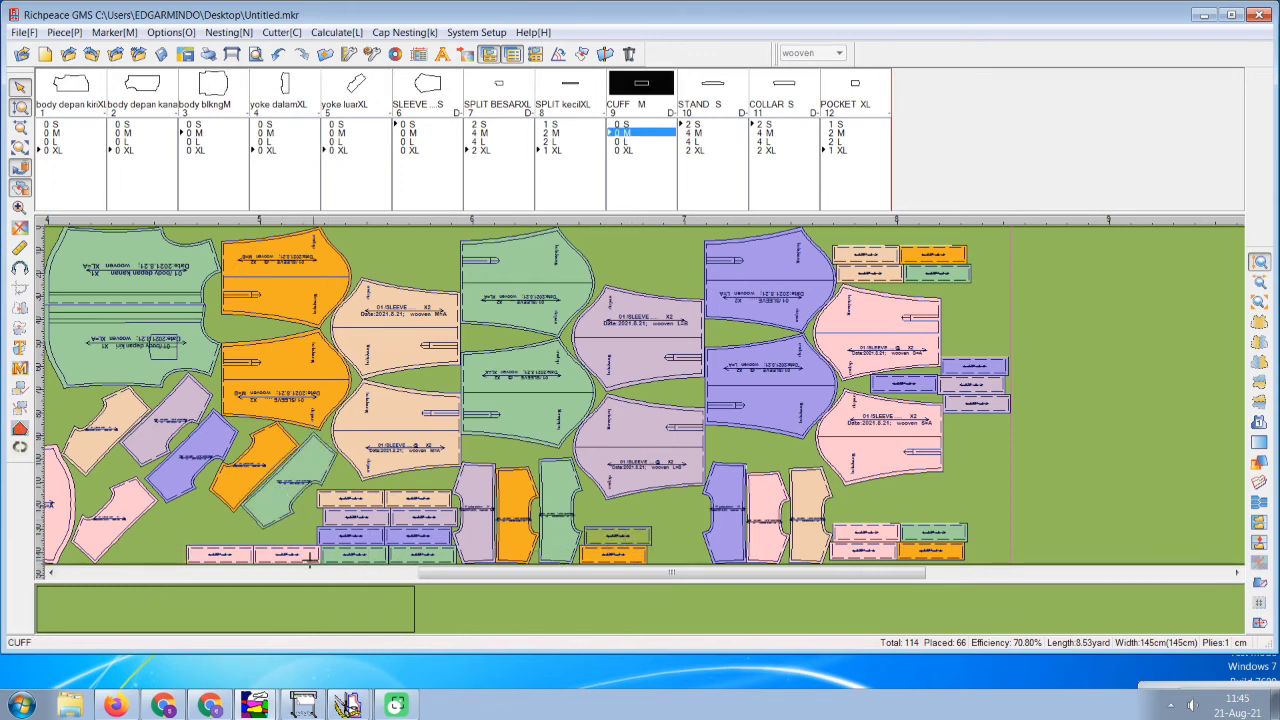
{"action": "left_click_drag", "start_coordinate": [239, 537], "coordinate": [195, 552]}
{"action": "left_click", "coordinate": [251, 528]}
{"action": "left_click_drag", "start_coordinate": [206, 507], "coordinate": [279, 505]}
{"action": "left_click", "coordinate": [279, 505]}
{"action": "left_click", "coordinate": [180, 552]}
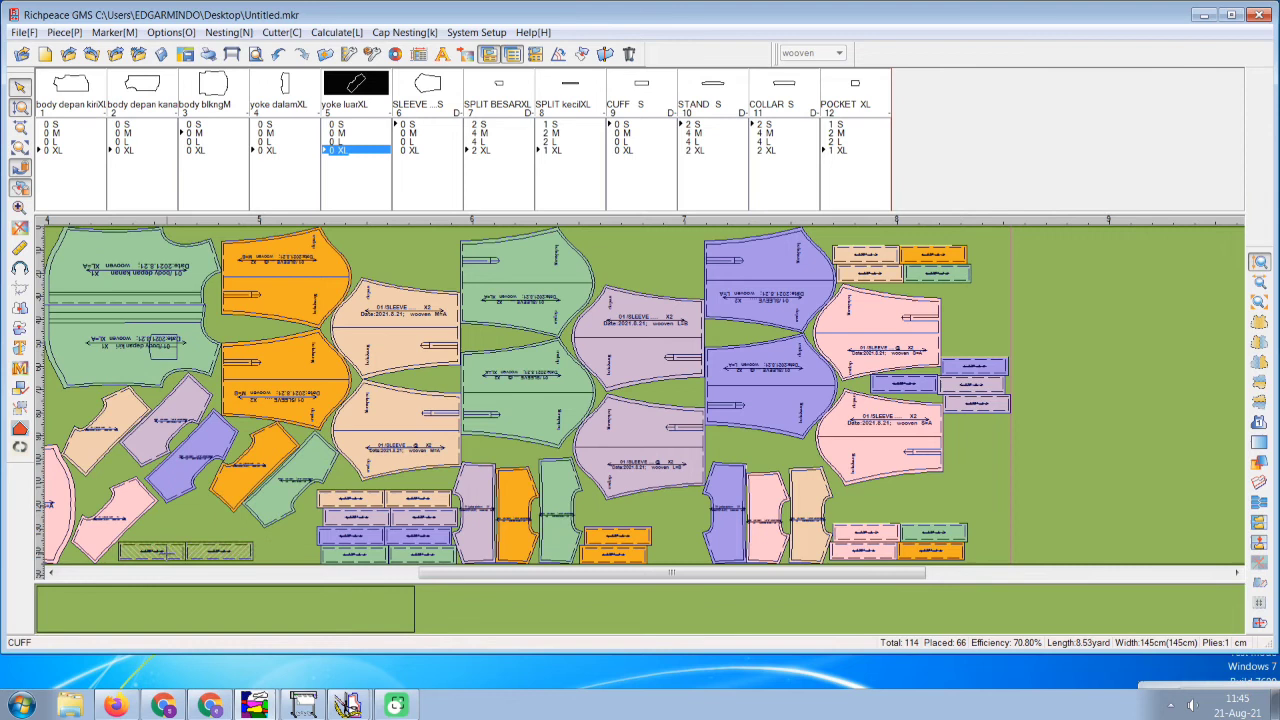
{"action": "left_click", "coordinate": [301, 553]}
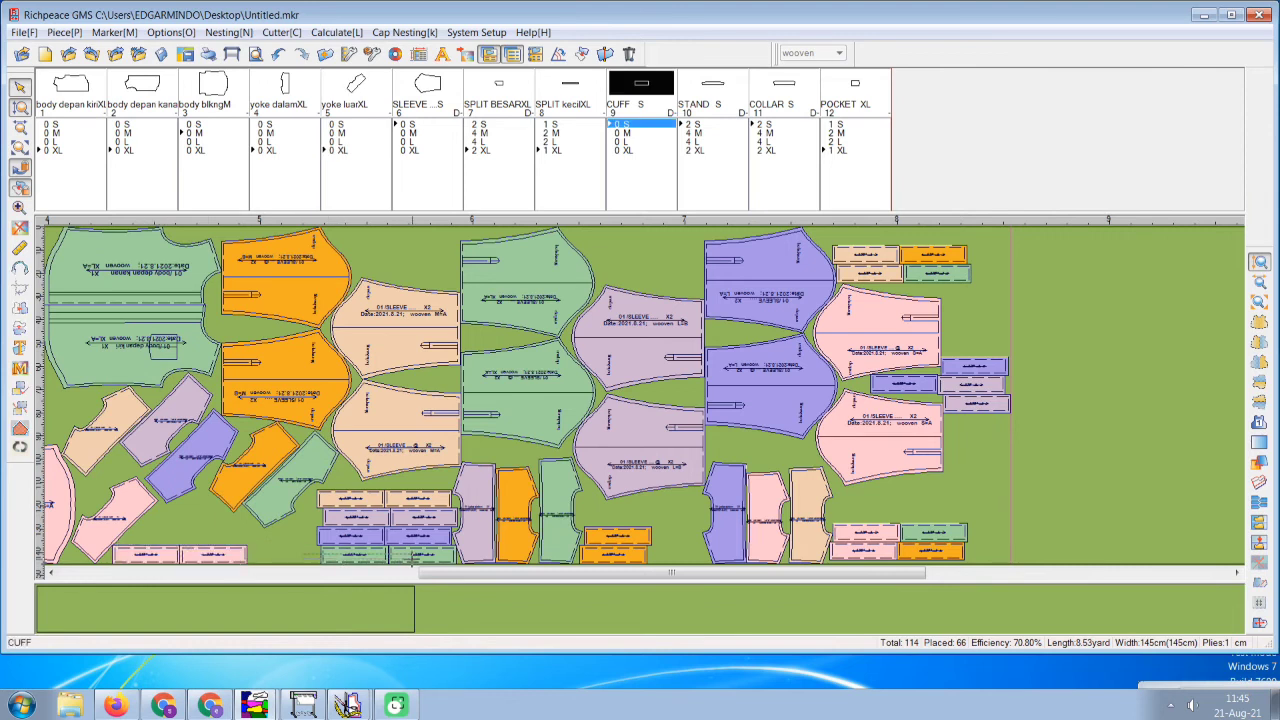
{"action": "left_click", "coordinate": [610, 546]}
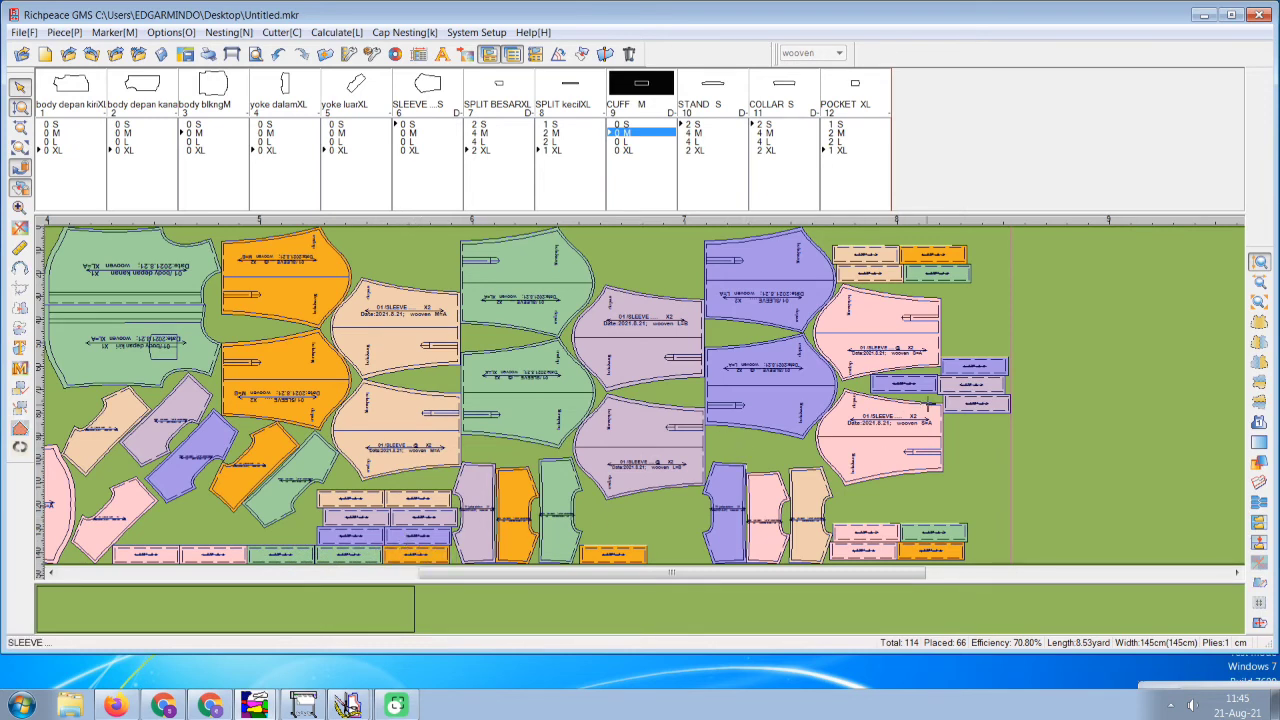
Move an L-A and an L-B cuff into the gap above the L-B sleeves and an XL cuff above the M-A sleeves.
{"action": "left_click_drag", "start_coordinate": [1006, 362], "coordinate": [706, 268]}
{"action": "left_click_drag", "start_coordinate": [974, 383], "coordinate": [672, 251]}
{"action": "left_click", "coordinate": [932, 276]}
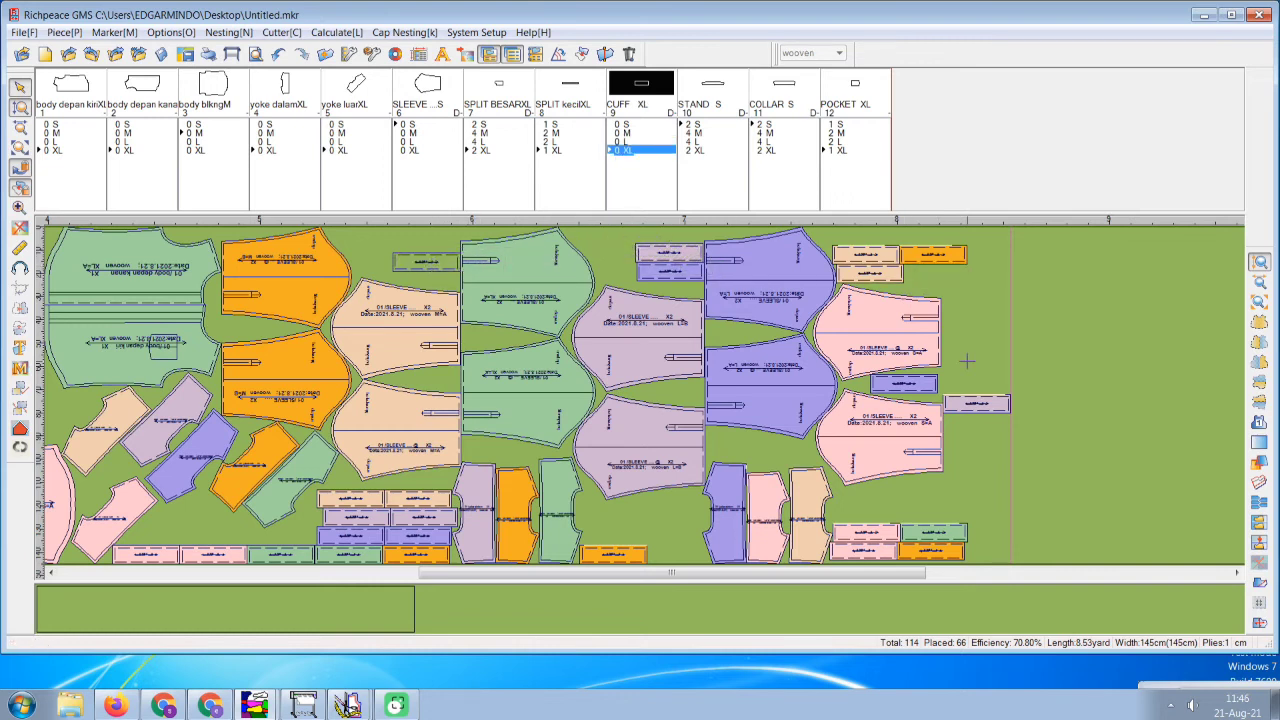
Move the loose L-B cuff above the XL cuff over the M-A sleeves and tighten the S, M-B and XL cuffs below the S sleeves.
{"action": "left_click", "coordinate": [977, 404]}
{"action": "left_click", "coordinate": [427, 244]}
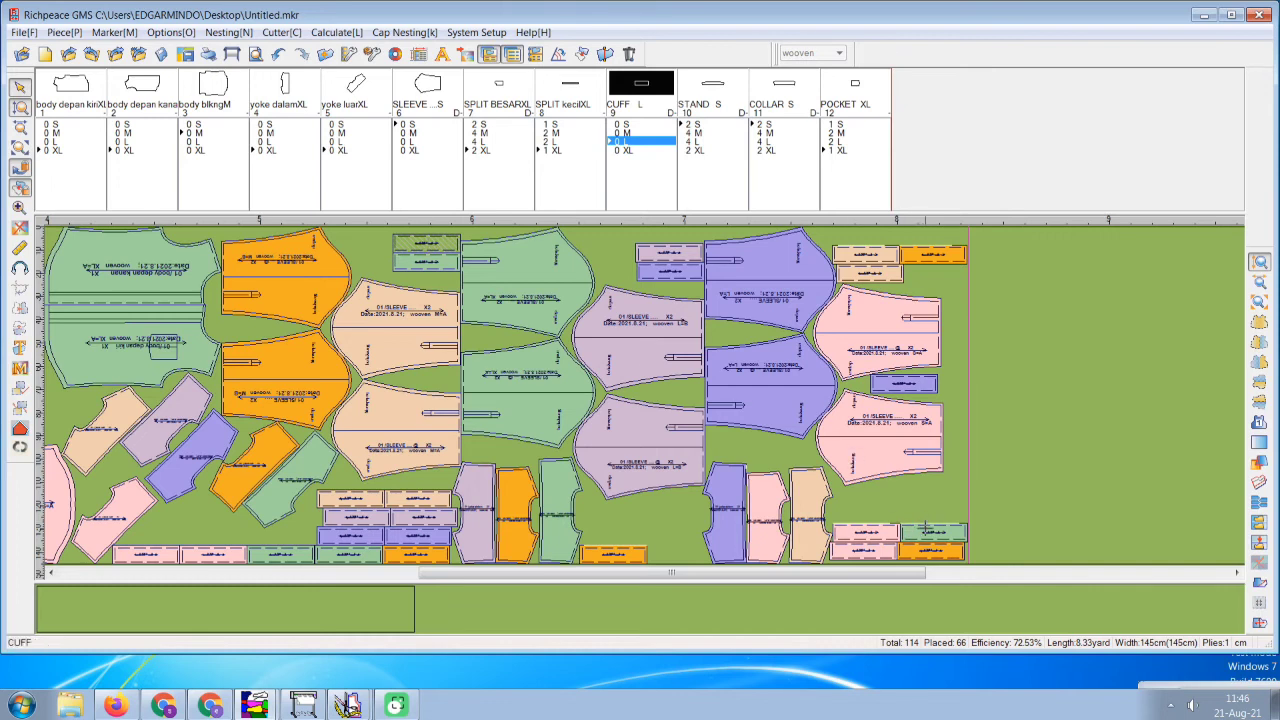
{"action": "left_click", "coordinate": [865, 551]}
{"action": "left_click", "coordinate": [924, 551]}
{"action": "right_click_drag", "start_coordinate": [922, 552], "coordinate": [888, 551]}
{"action": "left_click", "coordinate": [921, 533]}
{"action": "left_click", "coordinate": [890, 535]}
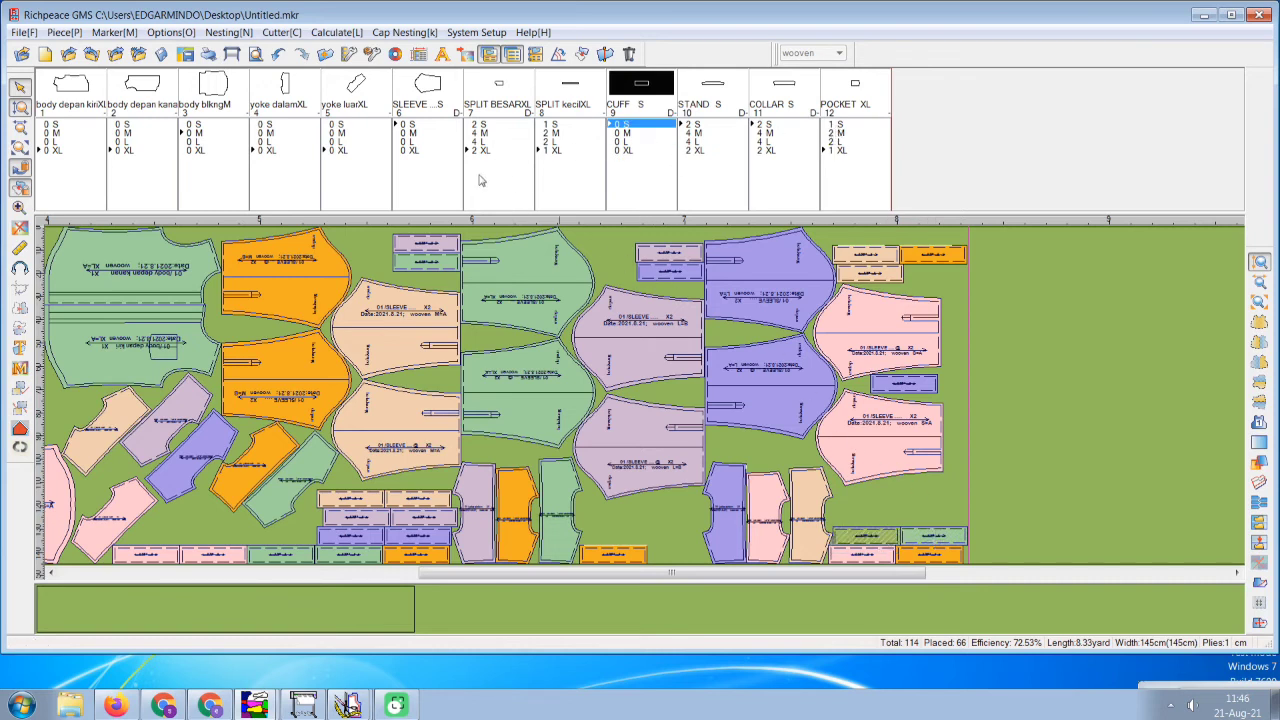
Add two S, four M and two L stands to the marker.
{"action": "left_click", "coordinate": [697, 125]}
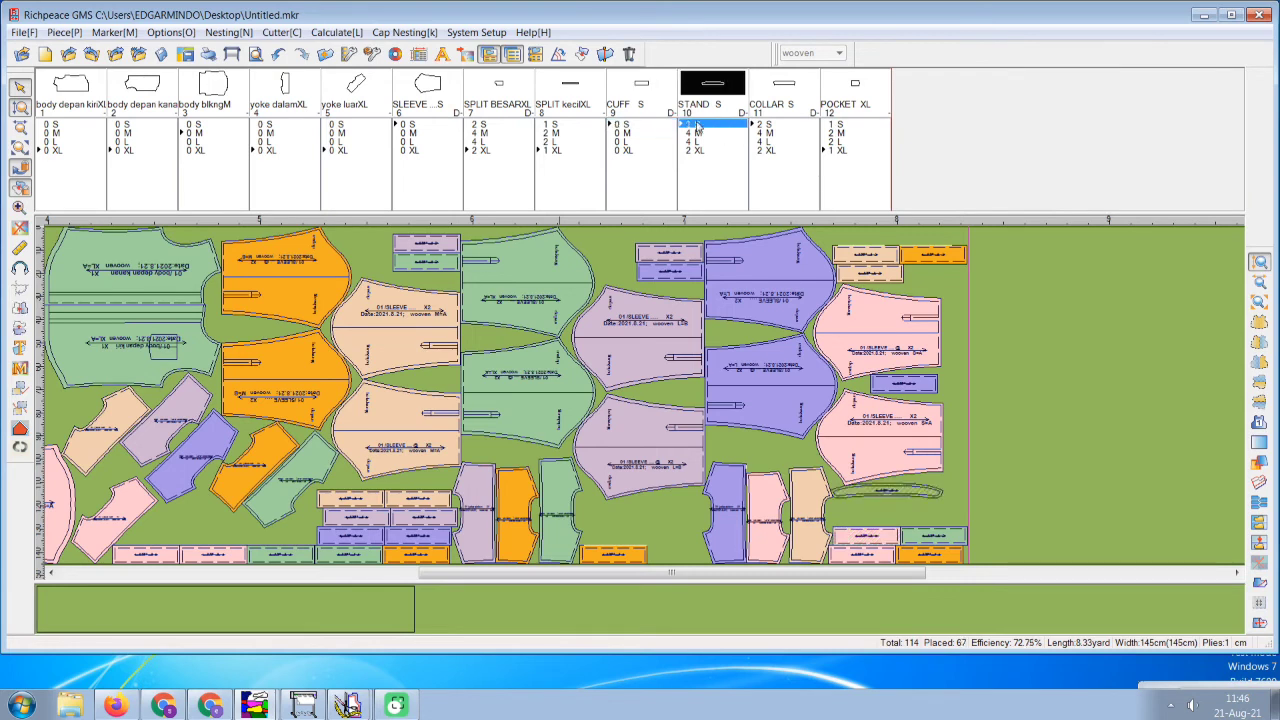
{"action": "left_click", "coordinate": [698, 133]}
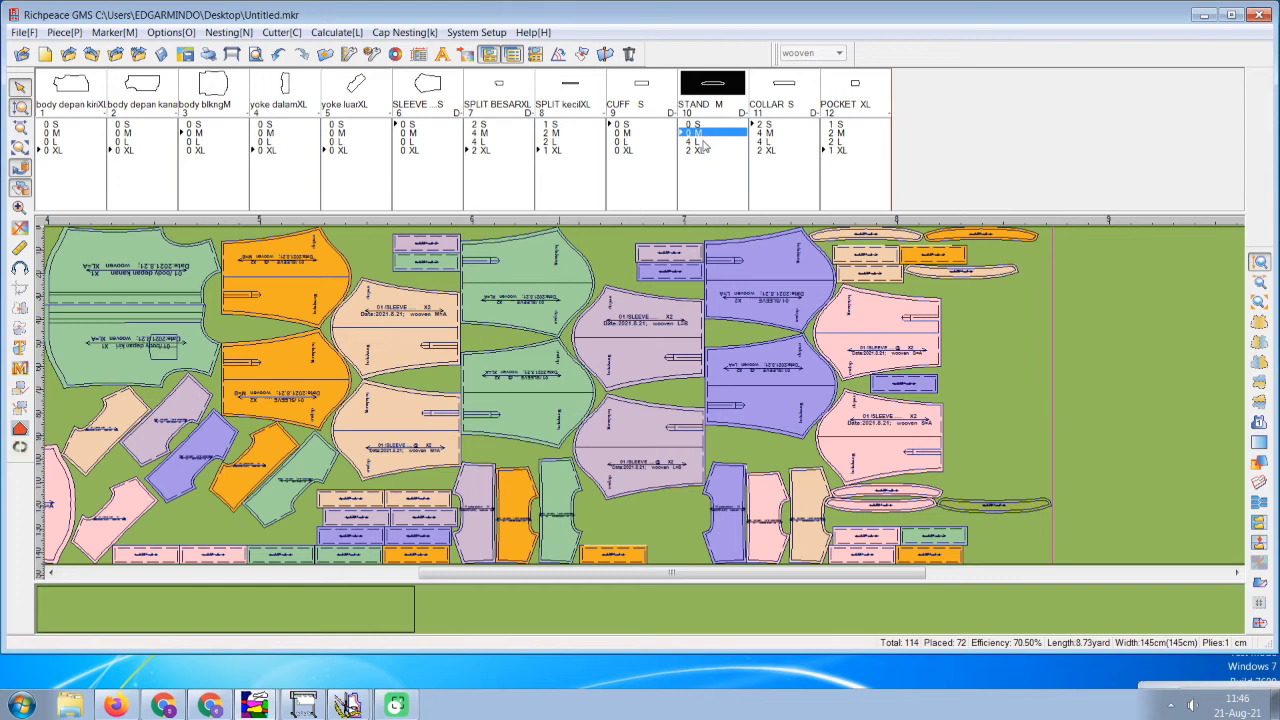
{"action": "left_click", "coordinate": [702, 142]}
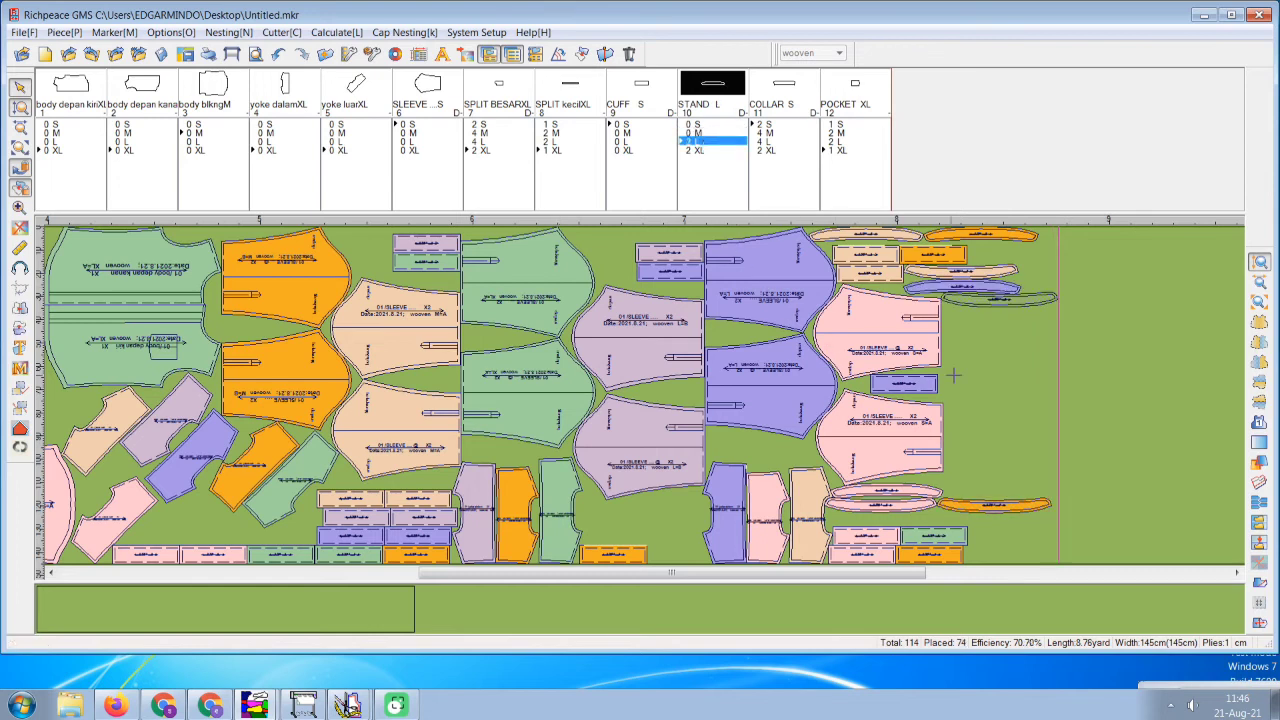
Stack an M-A, an M-B and two L-A stands above the XL back, and put the stray M-B cuff beside the S outer yoke.
{"action": "left_click", "coordinate": [970, 234]}
{"action": "mouse_move", "coordinate": [970, 234]}
{"action": "left_mouse_down"}
{"action": "mouse_move", "coordinate": [650, 343]}
{"action": "mouse_move", "coordinate": [115, 366]}
{"action": "mouse_move", "coordinate": [60, 405]}
{"action": "mouse_move", "coordinate": [165, 387]}
{"action": "mouse_move", "coordinate": [228, 410]}
{"action": "mouse_move", "coordinate": [216, 413]}
{"action": "left_mouse_up"}
{"action": "scroll", "coordinate": [250, 424], "scroll_direction": "up", "scroll_amount": 4}
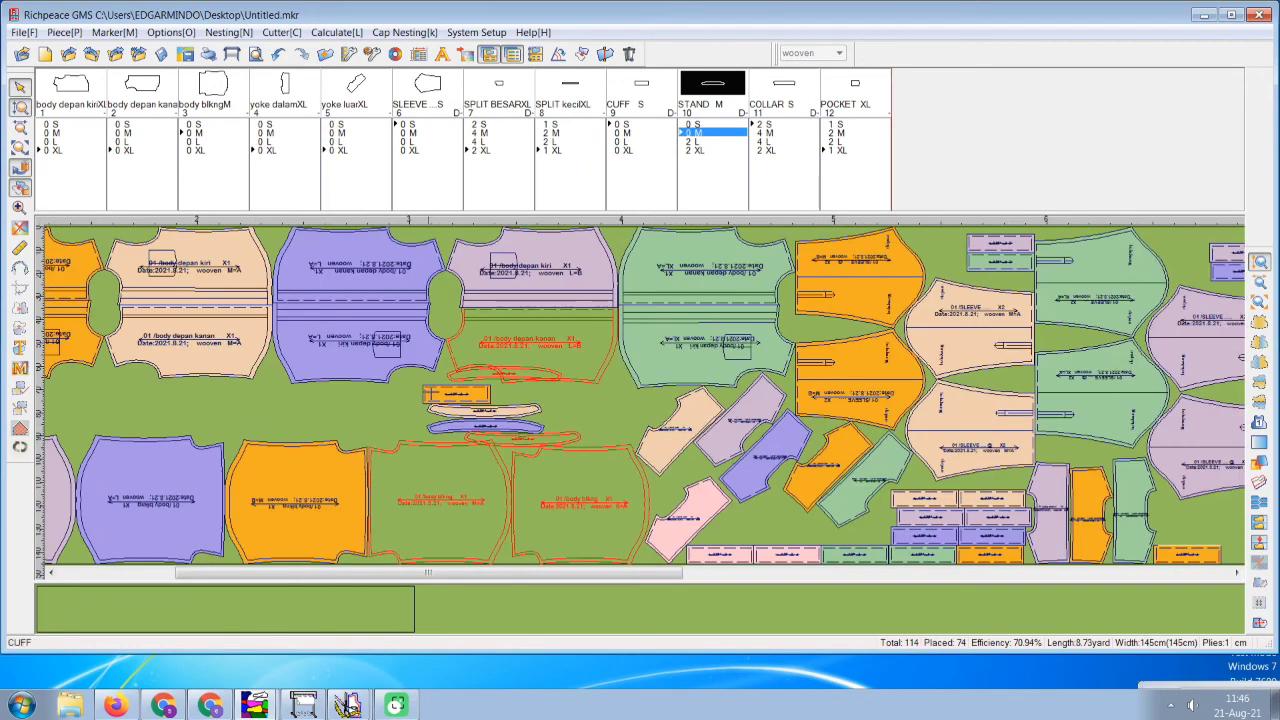
{"action": "mouse_move", "coordinate": [495, 377]}
{"action": "left_mouse_down"}
{"action": "mouse_move", "coordinate": [58, 404]}
{"action": "mouse_move", "coordinate": [57, 420]}
{"action": "mouse_move", "coordinate": [108, 420]}
{"action": "left_mouse_up"}
{"action": "left_click_drag", "start_coordinate": [757, 411], "coordinate": [104, 409]}
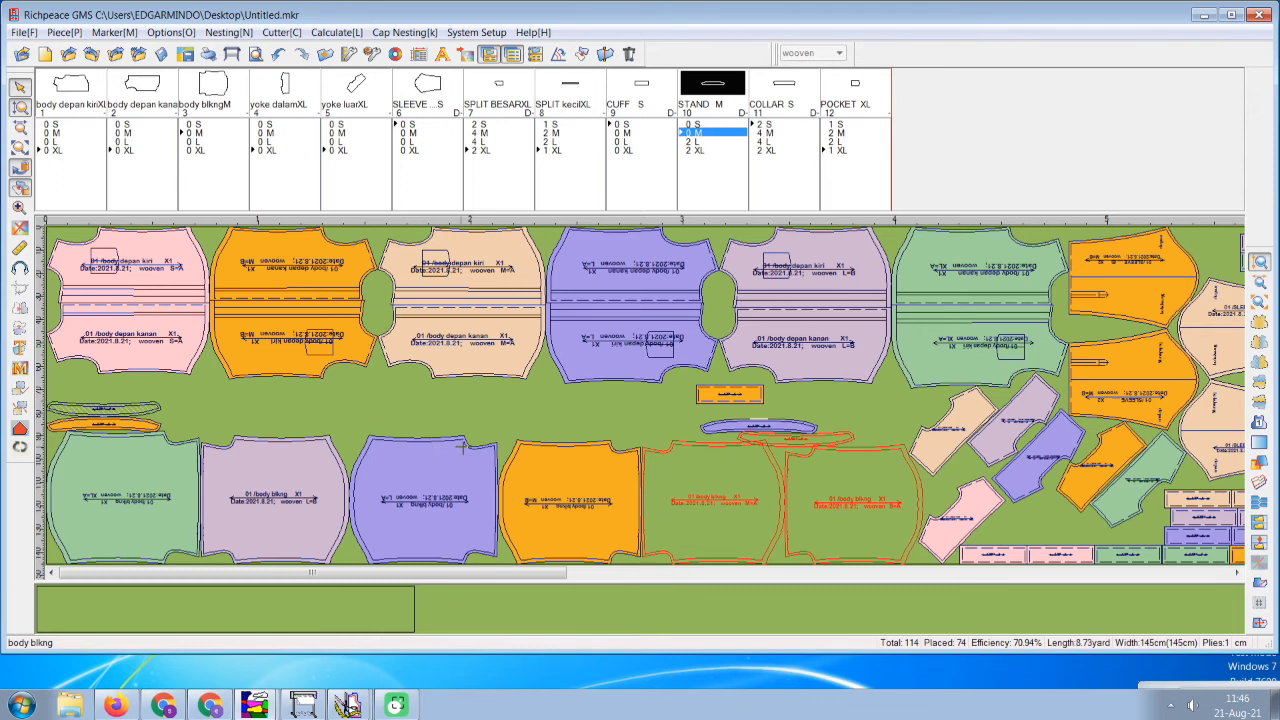
{"action": "left_click_drag", "start_coordinate": [817, 446], "coordinate": [163, 404]}
{"action": "left_click_drag", "start_coordinate": [761, 416], "coordinate": [110, 382]}
{"action": "left_click_drag", "start_coordinate": [743, 394], "coordinate": [1022, 546]}
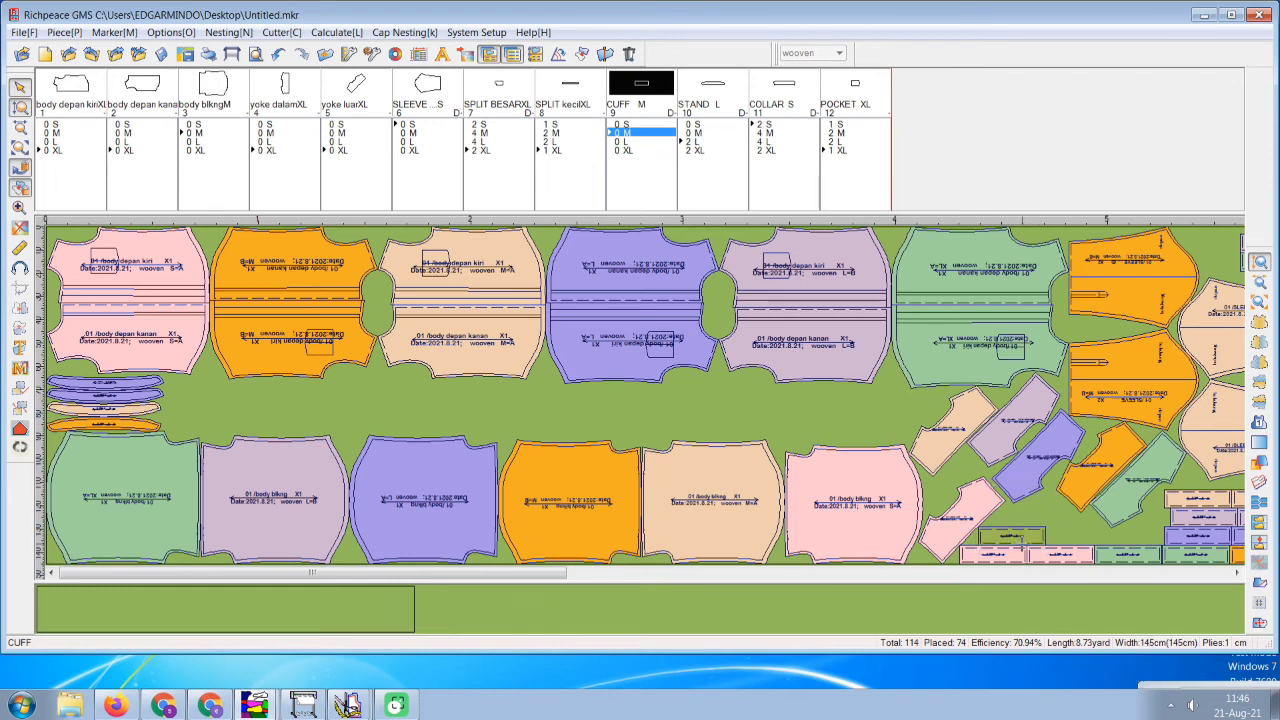
{"action": "left_click", "coordinate": [1052, 537]}
Build a second stand stack beside the first from the remaining M-A and M-B stands and the two S stands.
{"action": "scroll", "coordinate": [1056, 534], "scroll_direction": "right", "scroll_amount": 8}
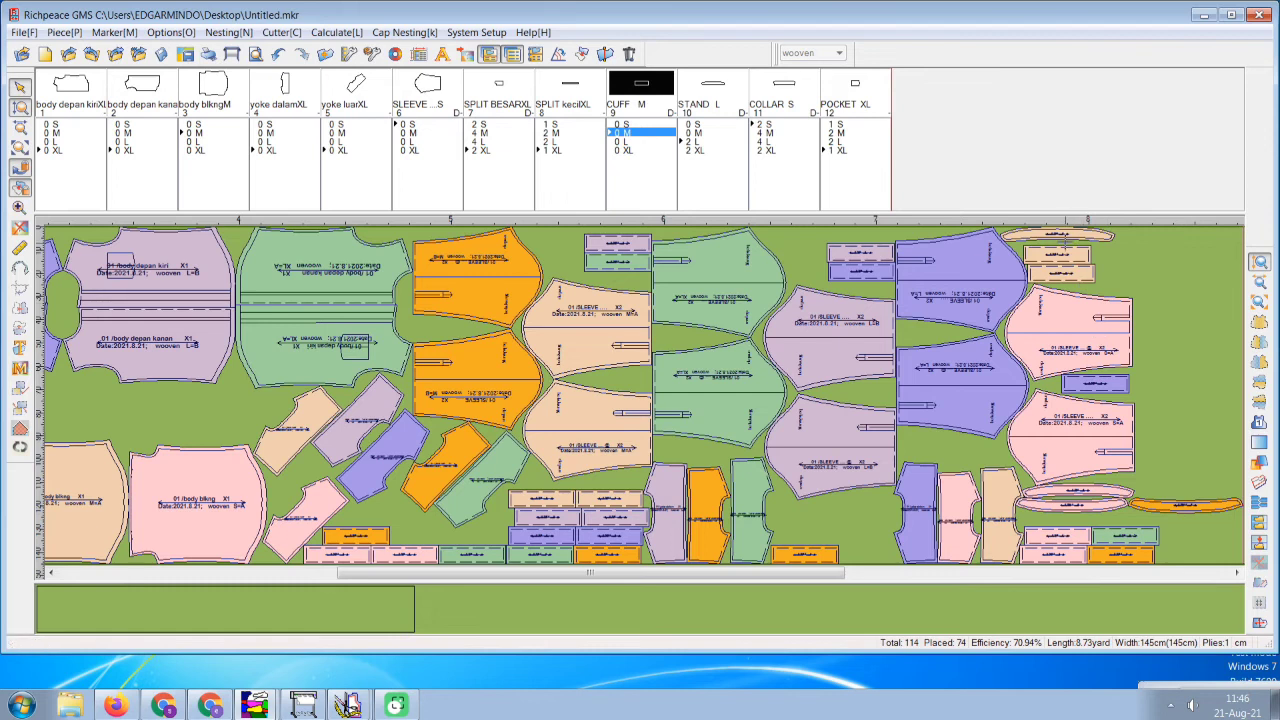
{"action": "mouse_move", "coordinate": [1065, 233]}
{"action": "left_mouse_down"}
{"action": "mouse_move", "coordinate": [1194, 453]}
{"action": "mouse_move", "coordinate": [1184, 489]}
{"action": "mouse_move", "coordinate": [667, 489]}
{"action": "mouse_move", "coordinate": [114, 432]}
{"action": "mouse_move", "coordinate": [115, 419]}
{"action": "left_mouse_up"}
{"action": "scroll", "coordinate": [186, 457], "scroll_direction": "up", "scroll_amount": 3}
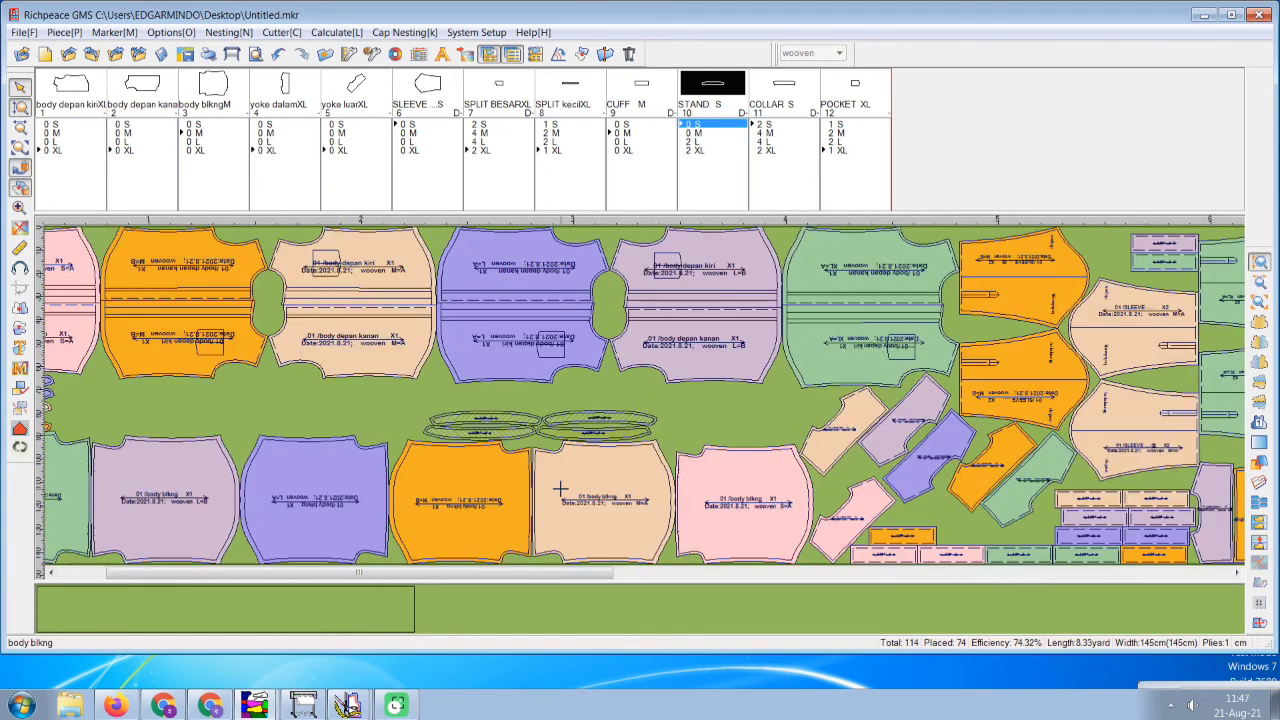
{"action": "left_click_drag", "start_coordinate": [514, 434], "coordinate": [287, 405]}
{"action": "scroll", "coordinate": [298, 413], "scroll_direction": "up", "scroll_amount": 1}
{"action": "left_click", "coordinate": [305, 405]}
{"action": "left_click_drag", "start_coordinate": [375, 390], "coordinate": [224, 430]}
{"action": "left_click_drag", "start_coordinate": [338, 405], "coordinate": [188, 415]}
{"action": "left_click_drag", "start_coordinate": [470, 405], "coordinate": [218, 388]}
{"action": "left_click", "coordinate": [363, 409]}
Add the remaining two L and two XL stands to the marker.
{"action": "scroll", "coordinate": [595, 360], "scroll_direction": "down", "scroll_amount": 3}
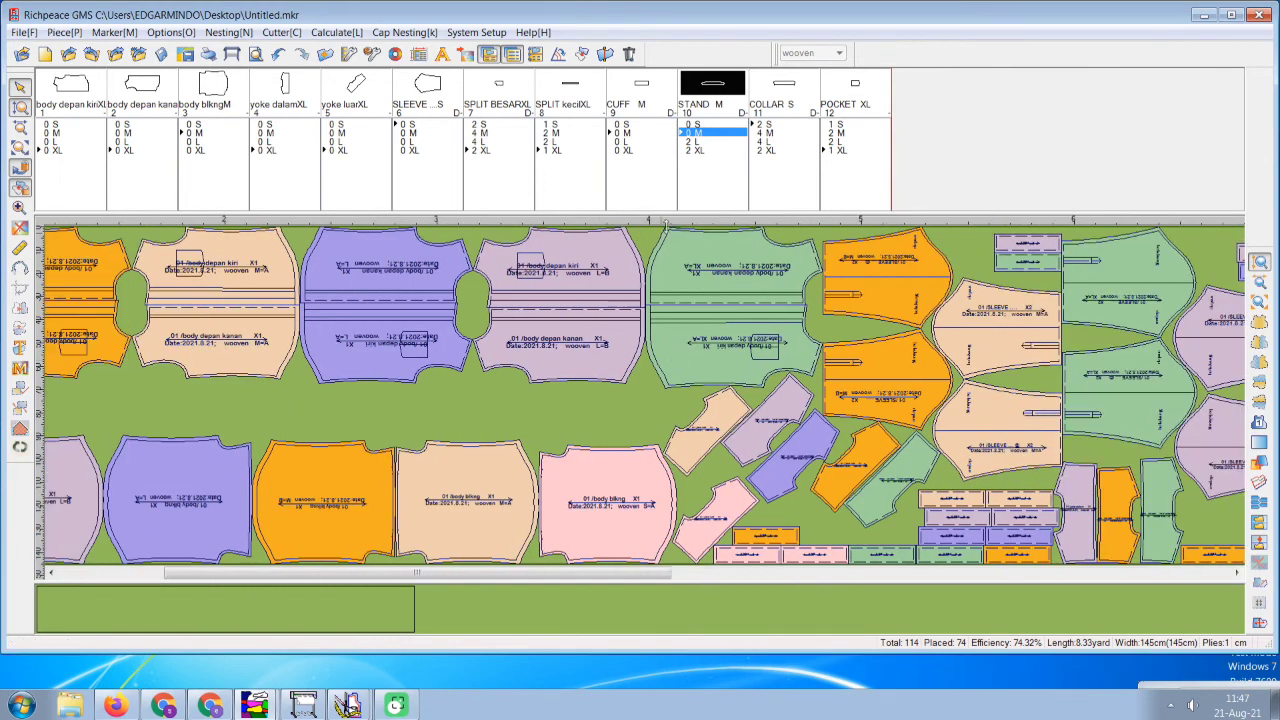
{"action": "left_click", "coordinate": [692, 142]}
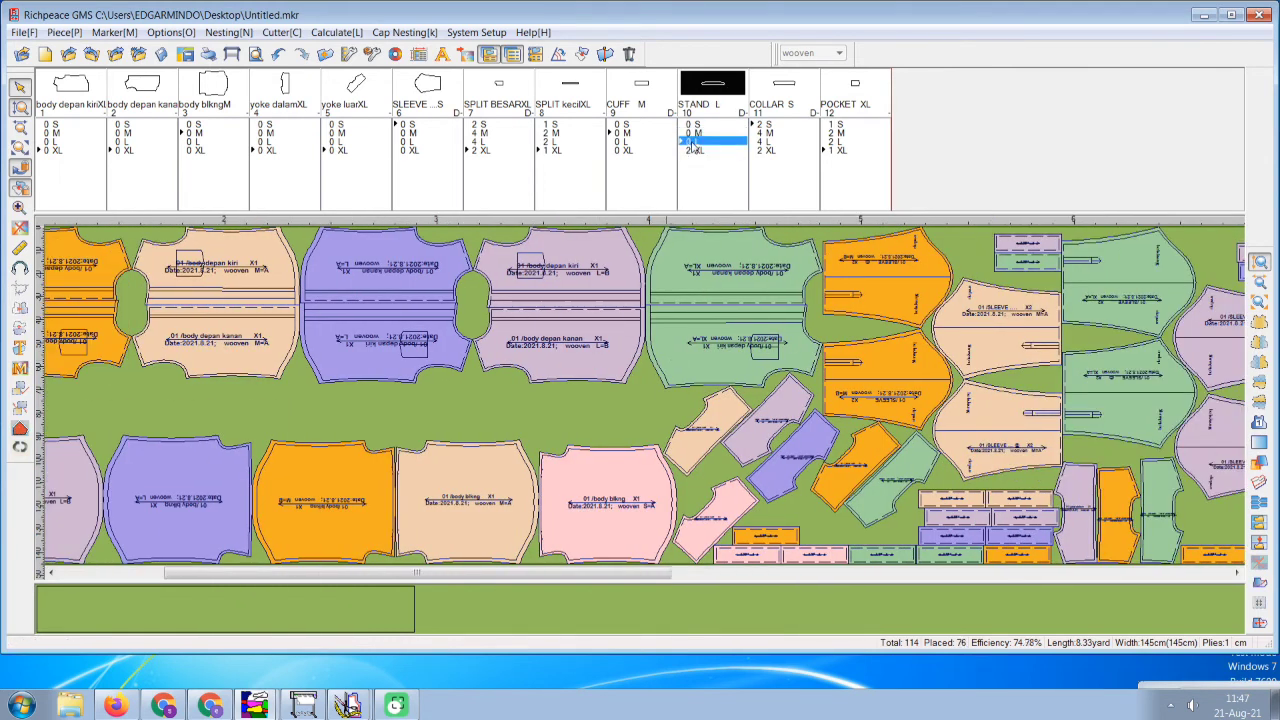
{"action": "left_click", "coordinate": [694, 150]}
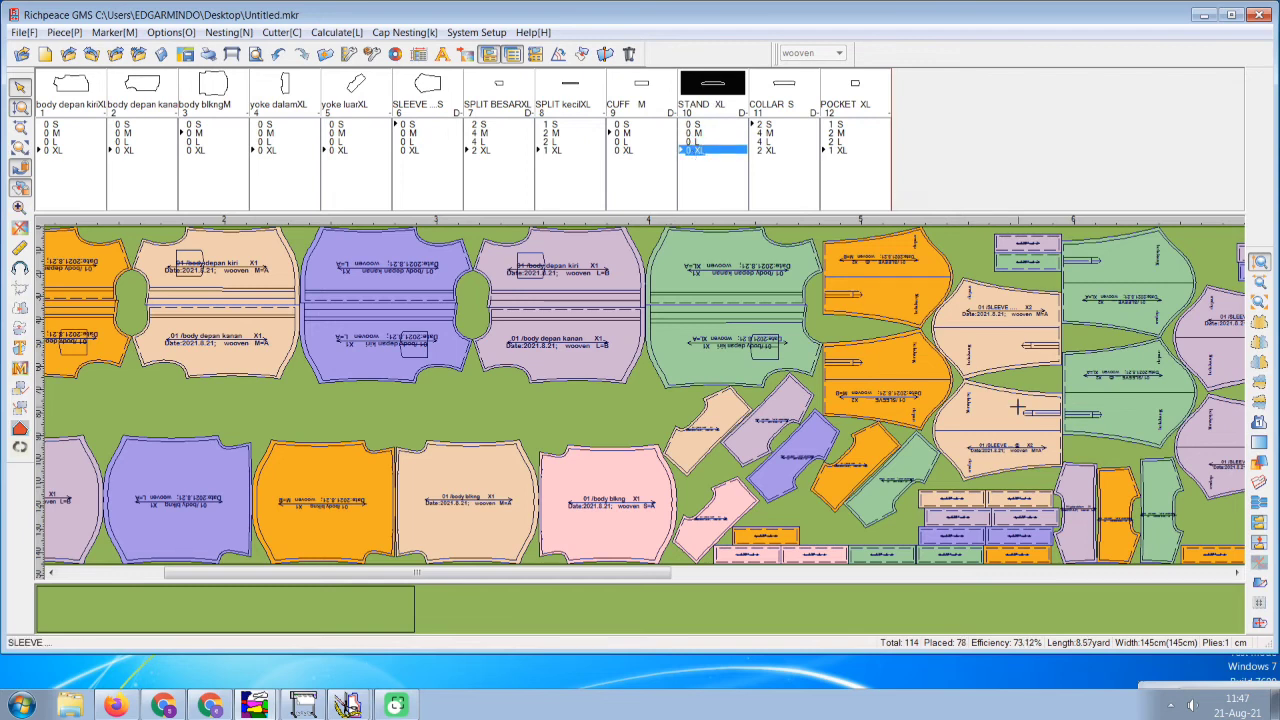
Gather the two L-B stands below the S sleeves and set the two XL stands beside them.
{"action": "scroll", "coordinate": [1194, 518], "scroll_direction": "right", "scroll_amount": 4}
{"action": "scroll", "coordinate": [1185, 515], "scroll_direction": "right", "scroll_amount": 4}
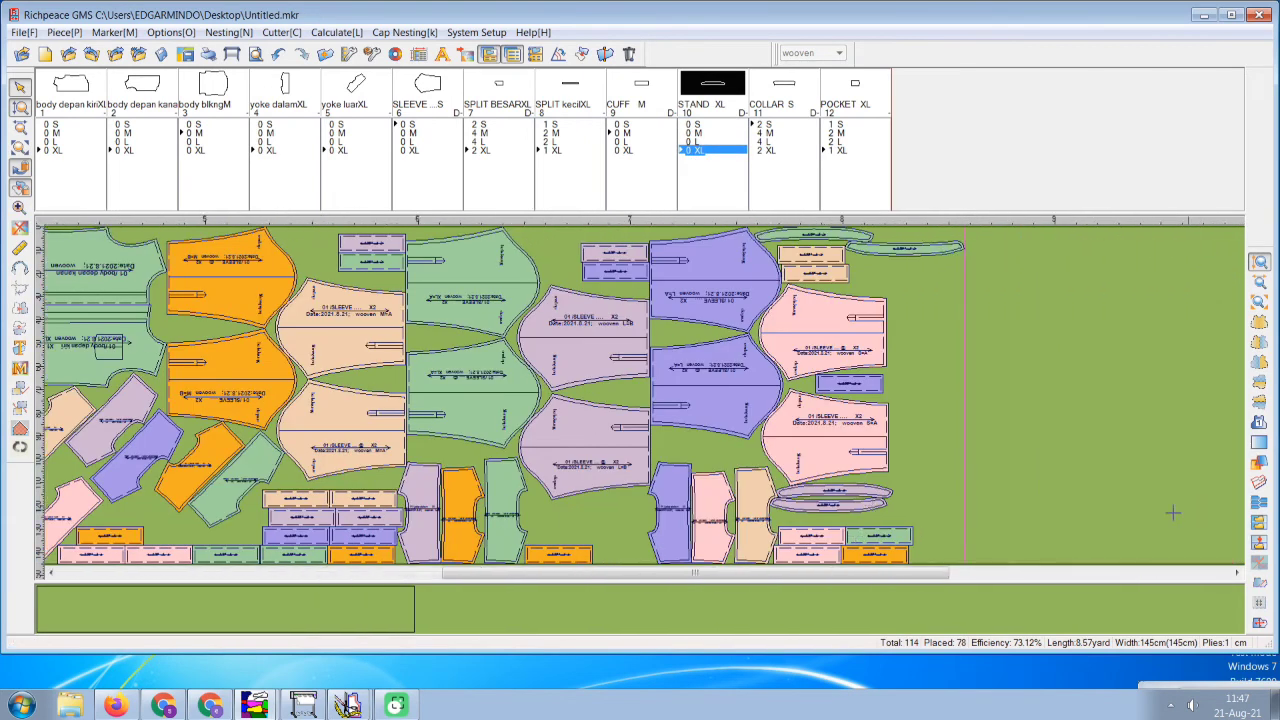
{"action": "left_click", "coordinate": [836, 505]}
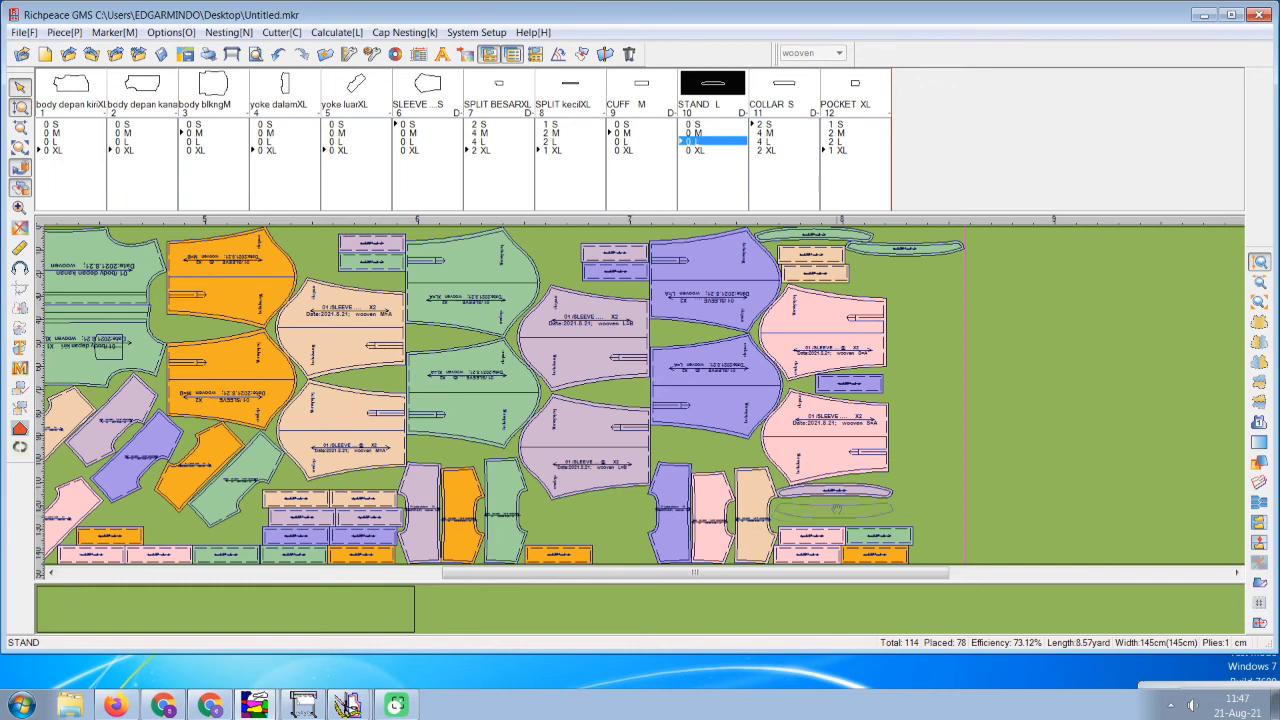
{"action": "left_click", "coordinate": [832, 514]}
{"action": "left_click", "coordinate": [834, 502]}
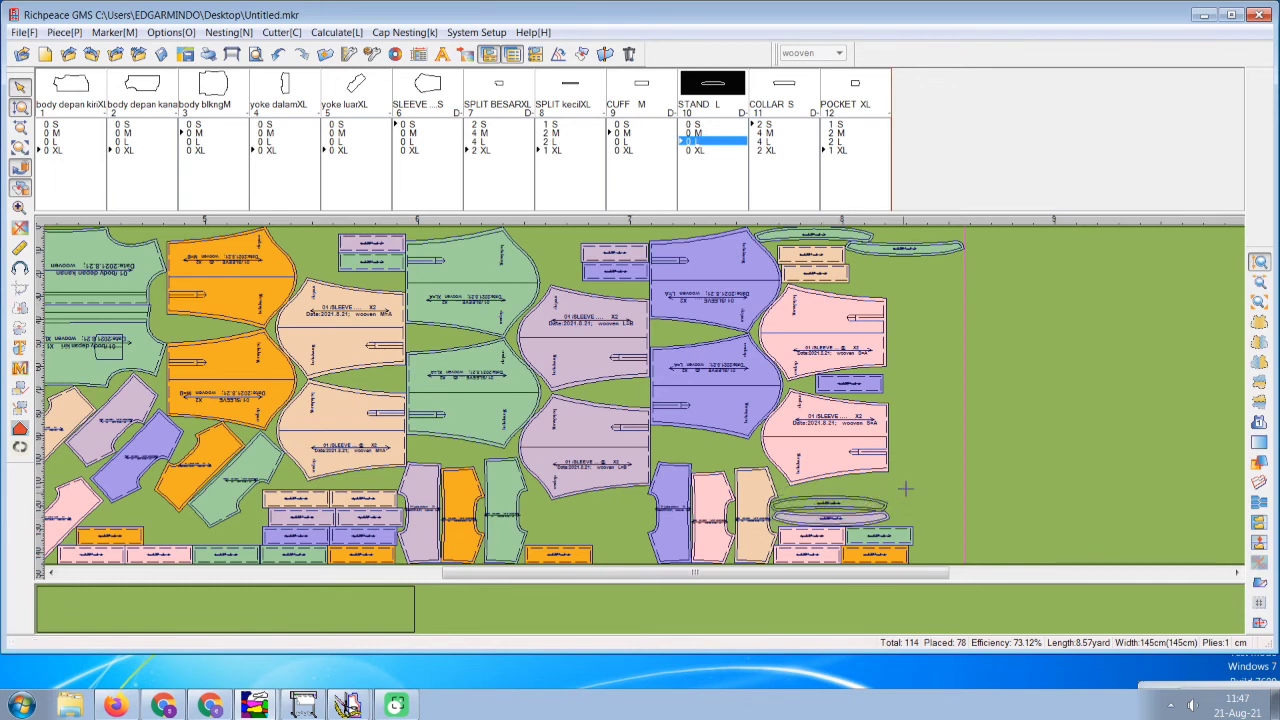
{"action": "left_click", "coordinate": [948, 515]}
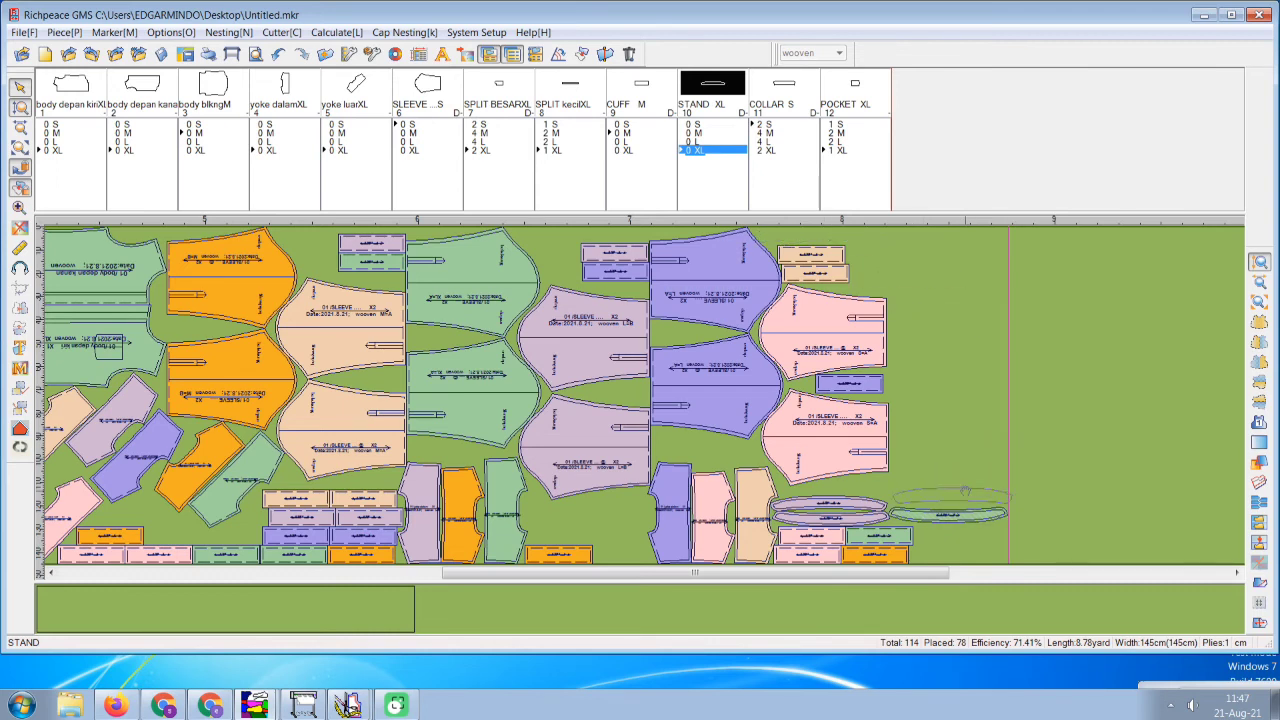
{"action": "left_click", "coordinate": [948, 480]}
{"action": "left_click_drag", "start_coordinate": [894, 487], "coordinate": [874, 516]}
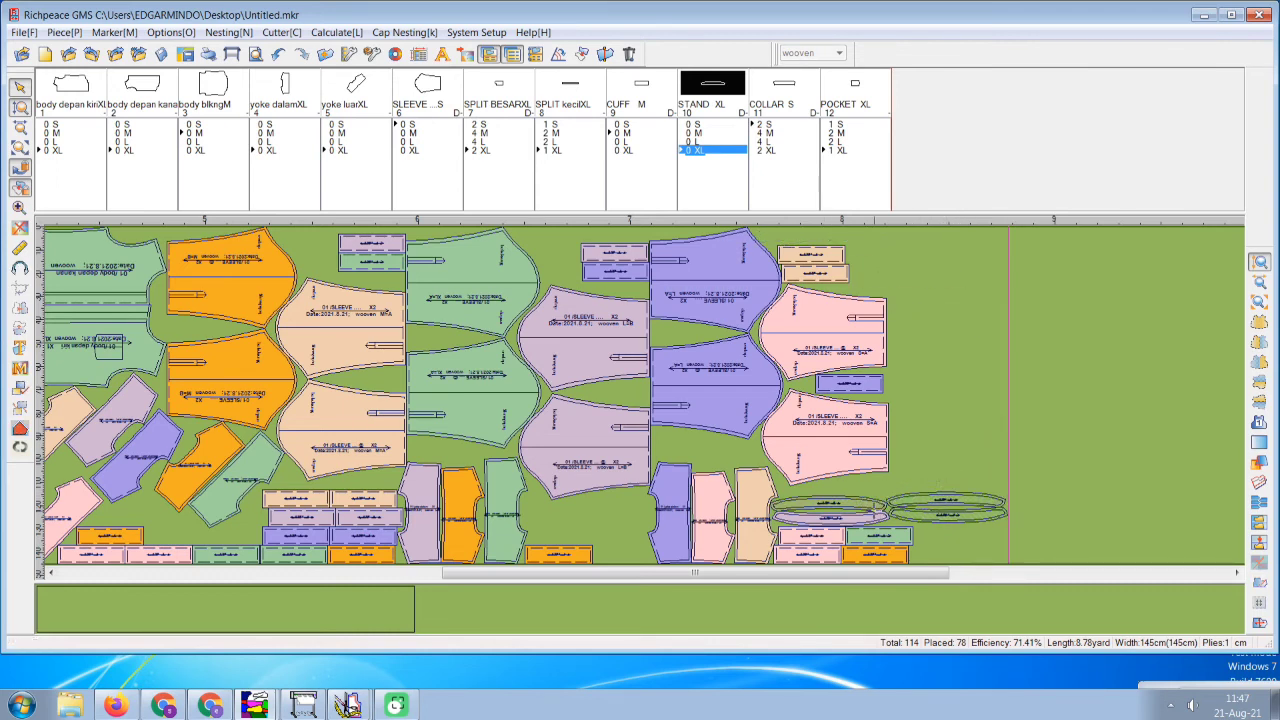
Move the two L-B and two XL stands into the gap between the fronts and backs as a third compact stack.
{"action": "mouse_move", "coordinate": [928, 475]}
{"action": "left_mouse_down"}
{"action": "mouse_move", "coordinate": [872, 520]}
{"action": "mouse_move", "coordinate": [322, 462]}
{"action": "mouse_move", "coordinate": [36, 480]}
{"action": "mouse_move", "coordinate": [30, 503]}
{"action": "mouse_move", "coordinate": [158, 407]}
{"action": "left_mouse_up"}
{"action": "scroll", "coordinate": [501, 494], "scroll_direction": "up", "scroll_amount": 5}
{"action": "left_click", "coordinate": [655, 433]}
{"action": "mouse_move", "coordinate": [705, 403]}
{"action": "left_mouse_down"}
{"action": "mouse_move", "coordinate": [385, 411]}
{"action": "mouse_move", "coordinate": [345, 431]}
{"action": "left_mouse_up"}
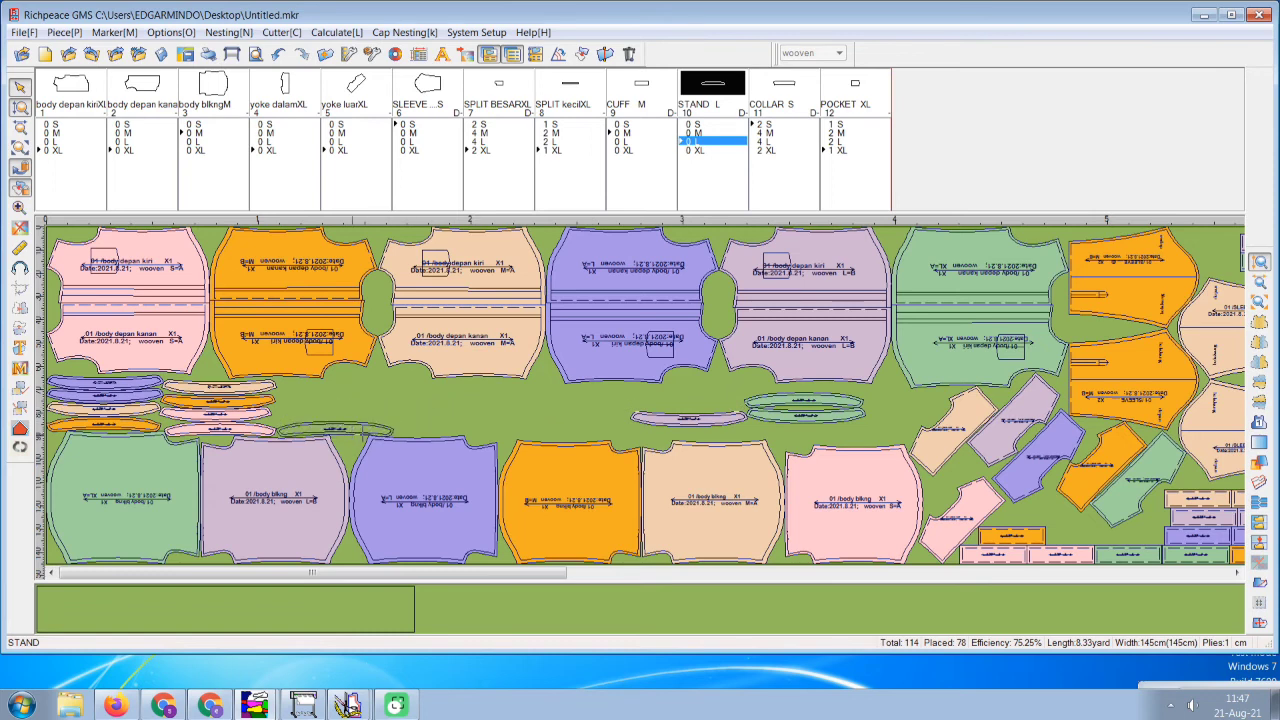
{"action": "left_click_drag", "start_coordinate": [701, 426], "coordinate": [527, 421]}
{"action": "left_click", "coordinate": [345, 418]}
{"action": "left_click_drag", "start_coordinate": [769, 402], "coordinate": [299, 400]}
{"action": "left_click", "coordinate": [806, 420]}
{"action": "right_click", "coordinate": [806, 420]}
{"action": "left_click_drag", "start_coordinate": [806, 420], "coordinate": [341, 397]}
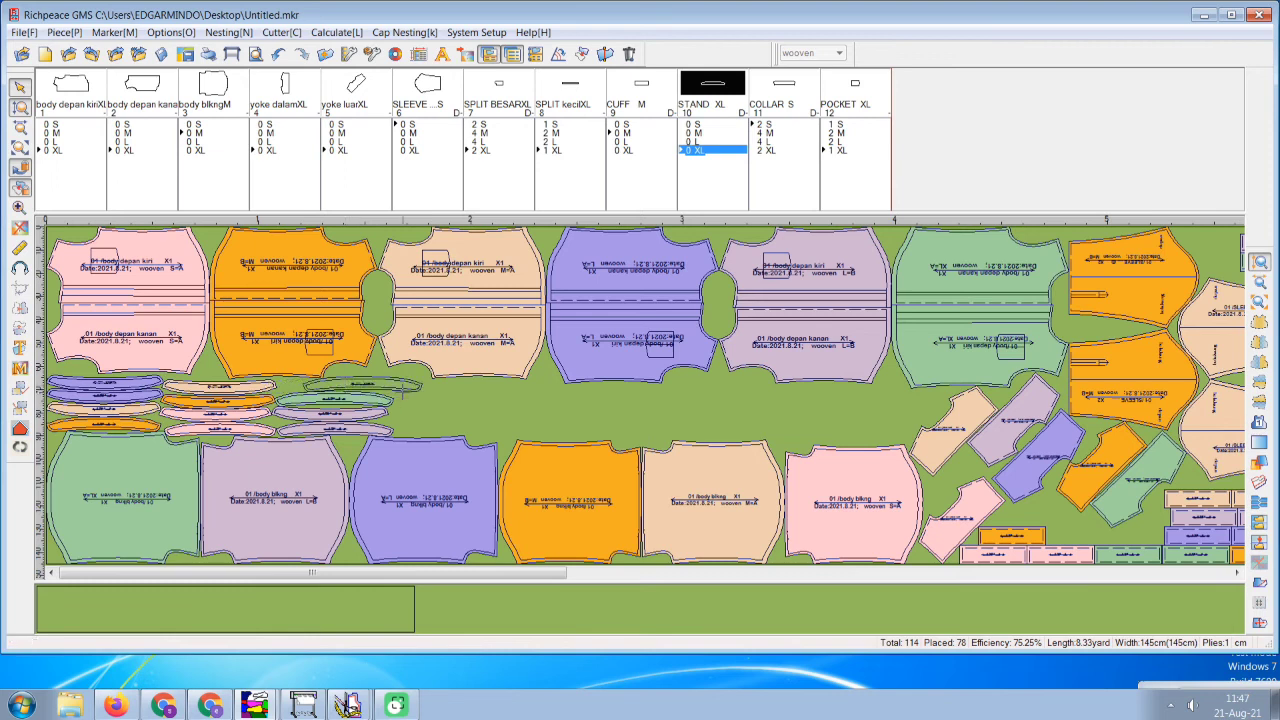
{"action": "left_click", "coordinate": [440, 398]}
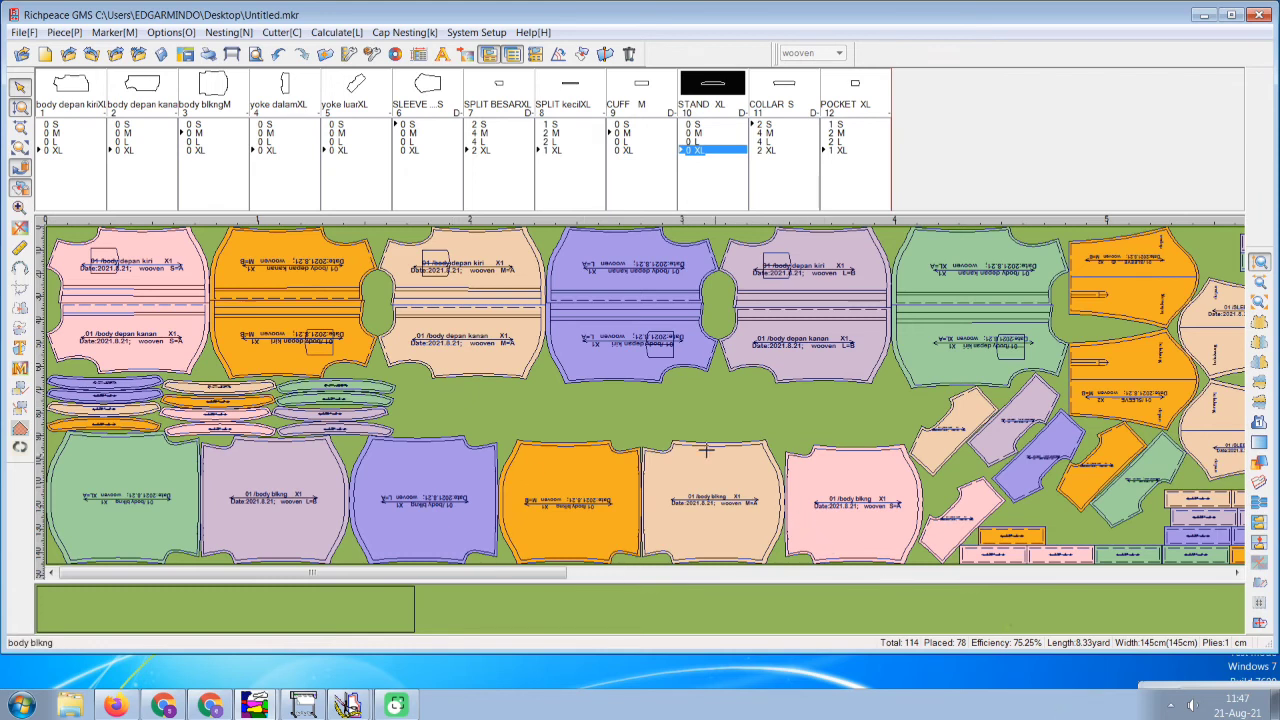
Add all collars to the marker: two S, four M, four L and two XL.
{"action": "scroll", "coordinate": [710, 421], "scroll_direction": "right", "scroll_amount": 3}
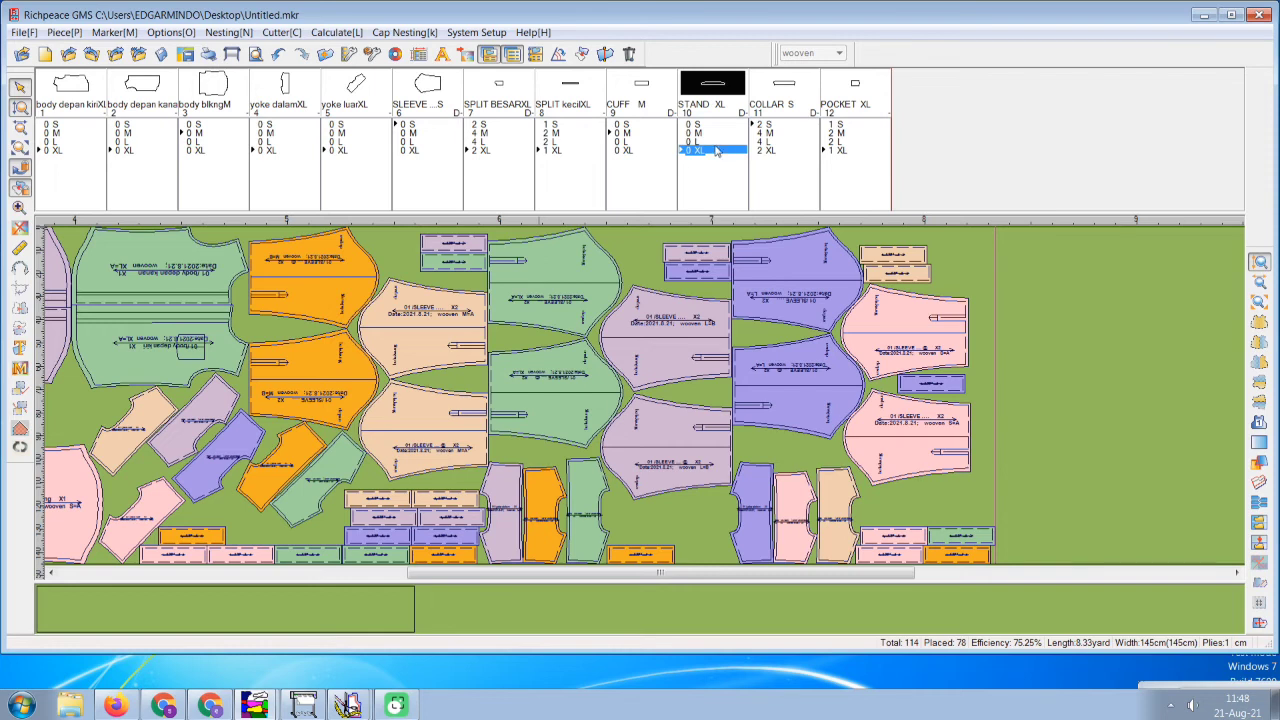
{"action": "double_click", "coordinate": [774, 126]}
{"action": "double_click", "coordinate": [774, 126]}
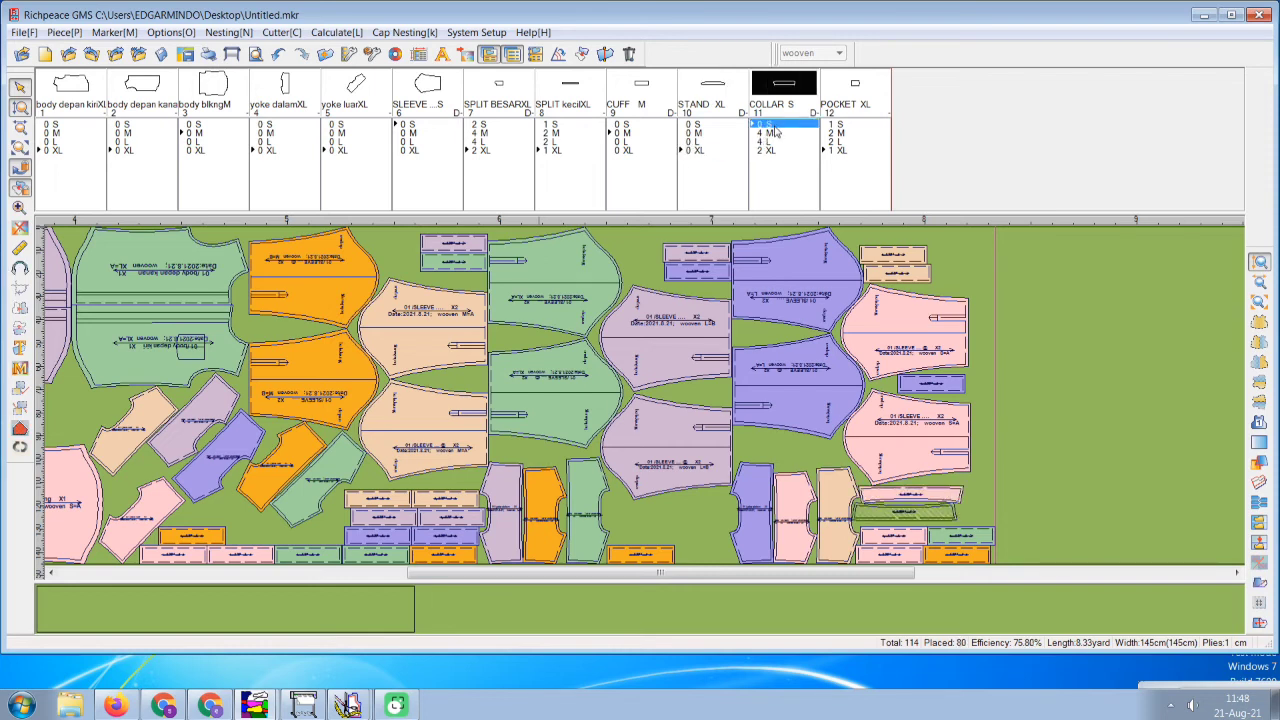
{"action": "left_click", "coordinate": [783, 133]}
{"action": "double_click", "coordinate": [784, 136]}
{"action": "double_click", "coordinate": [784, 136]}
{"action": "double_click", "coordinate": [784, 136]}
{"action": "double_click", "coordinate": [784, 136]}
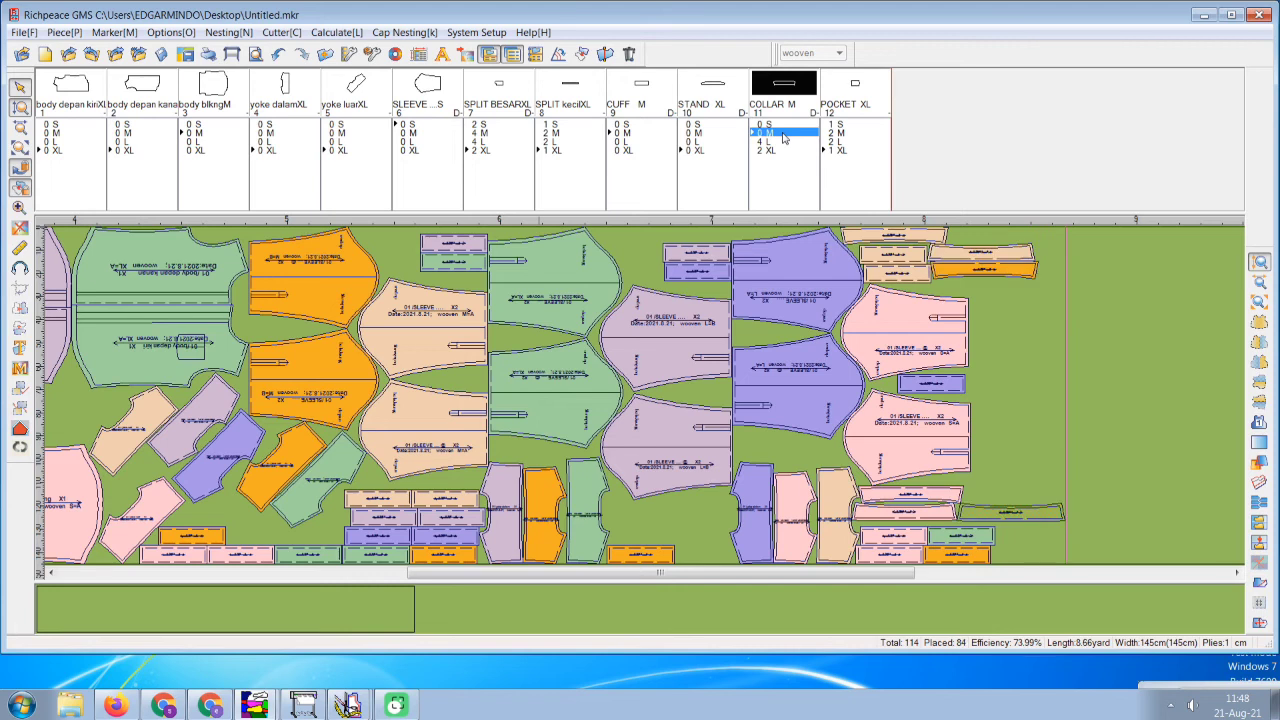
{"action": "double_click", "coordinate": [785, 142]}
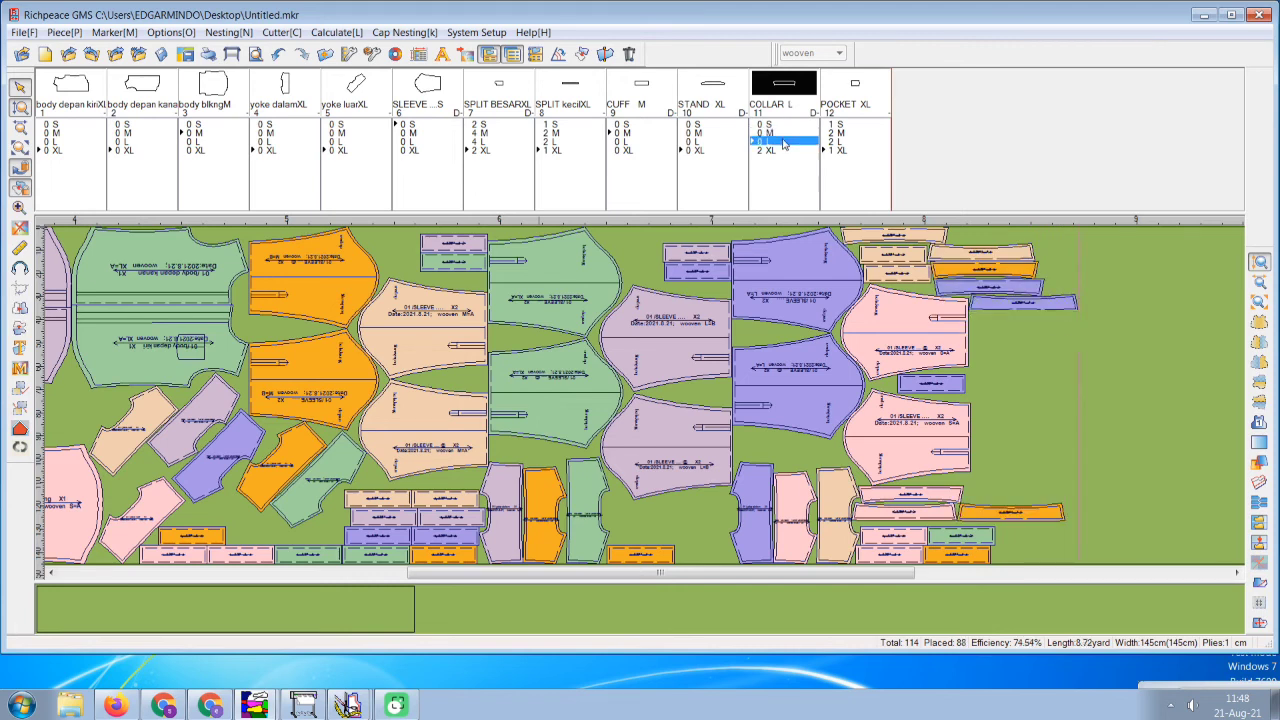
{"action": "double_click", "coordinate": [785, 150]}
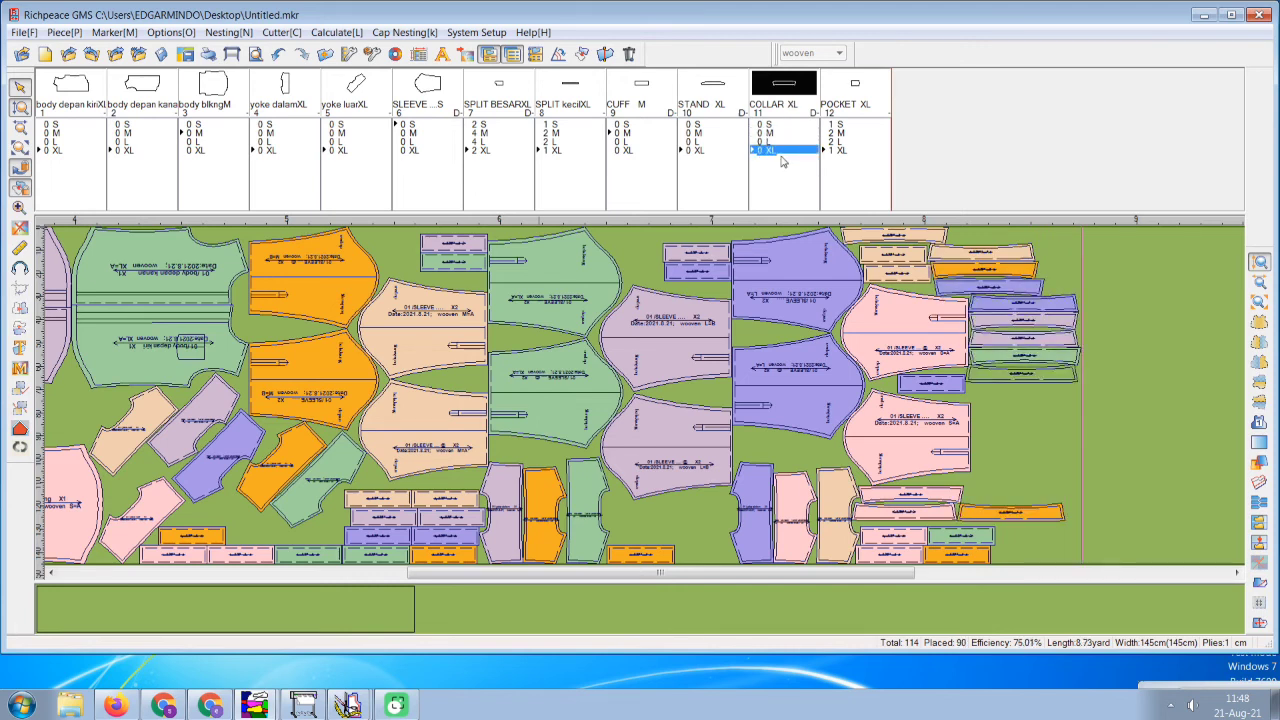
Move an M-A, an L-A, two L-B and two XL collars from the marker's end into the gap between fronts and backs.
{"action": "left_click_drag", "start_coordinate": [960, 253], "coordinate": [100, 403]}
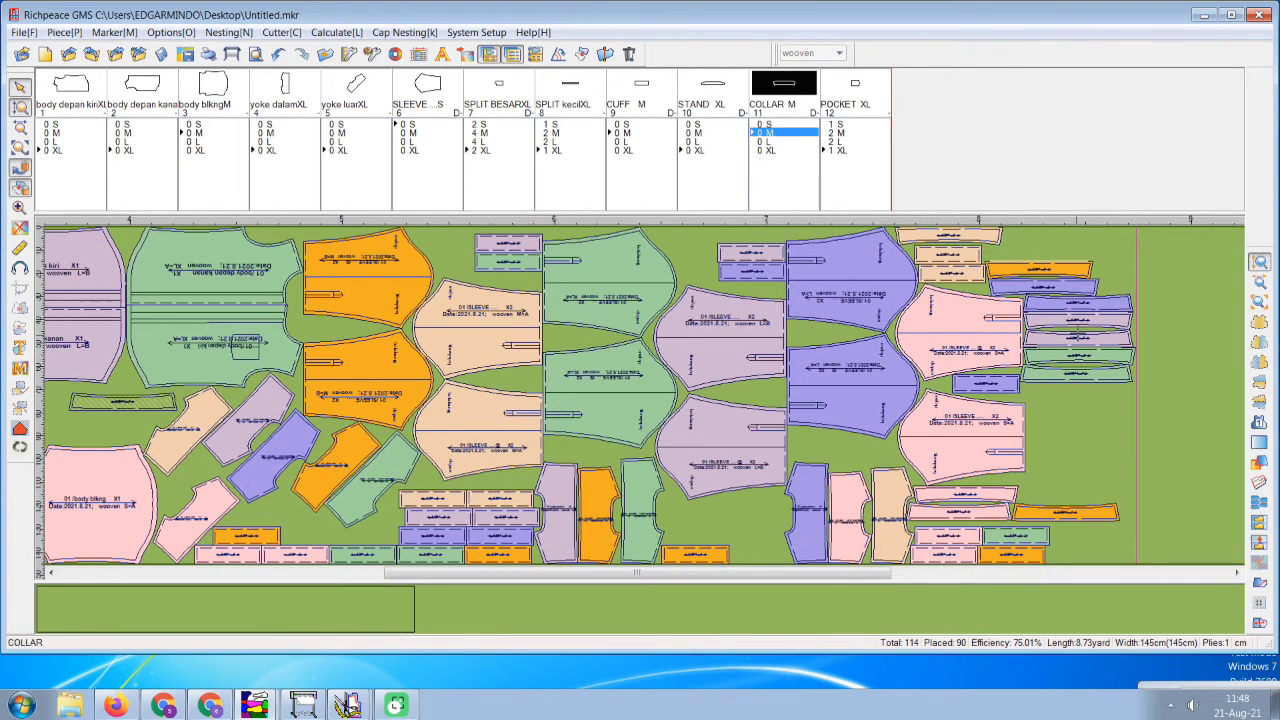
{"action": "left_click_drag", "start_coordinate": [1142, 278], "coordinate": [1104, 386]}
{"action": "mouse_move", "coordinate": [1112, 338]}
{"action": "left_mouse_down"}
{"action": "mouse_move", "coordinate": [470, 390]}
{"action": "mouse_move", "coordinate": [433, 404]}
{"action": "left_mouse_up"}
{"action": "scroll", "coordinate": [433, 405], "scroll_direction": "left", "scroll_amount": 2}
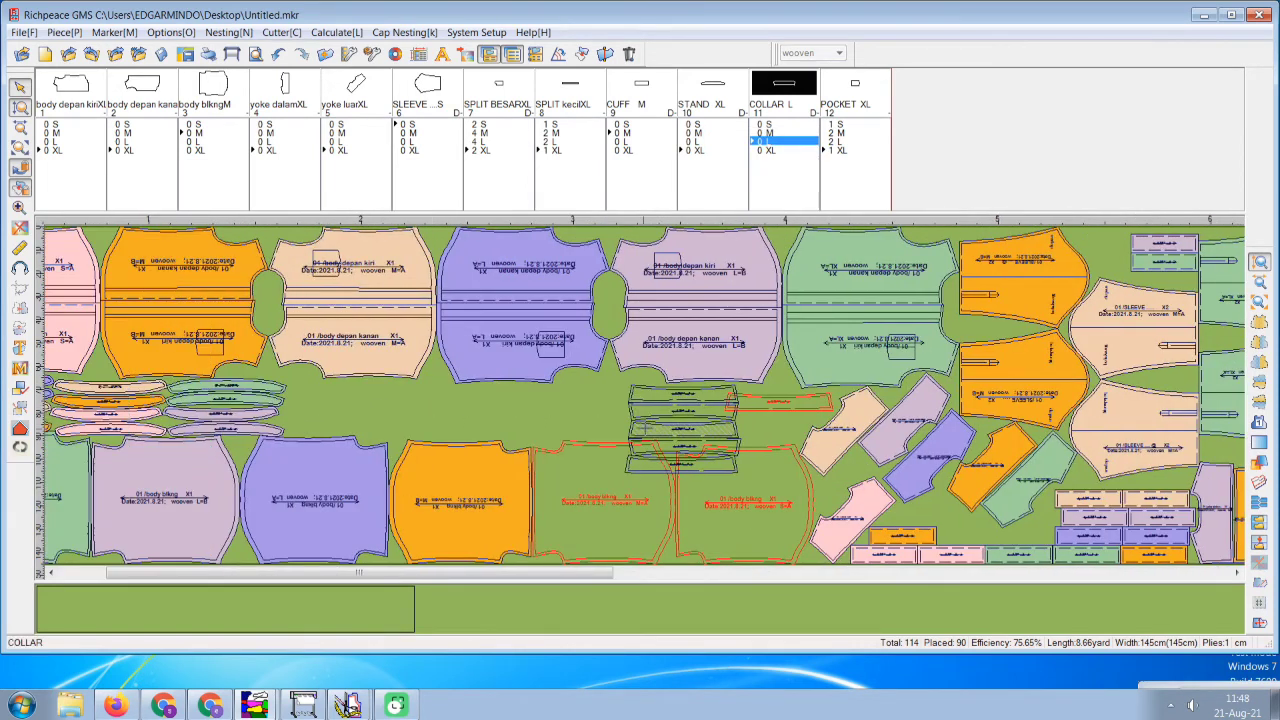
Stack the L-A and two L-B collars beside the stands, followed by a second stack of the two XL and one M-A collar.
{"action": "mouse_move", "coordinate": [643, 393]}
{"action": "left_mouse_down"}
{"action": "mouse_move", "coordinate": [296, 401]}
{"action": "mouse_move", "coordinate": [296, 381]}
{"action": "left_mouse_up"}
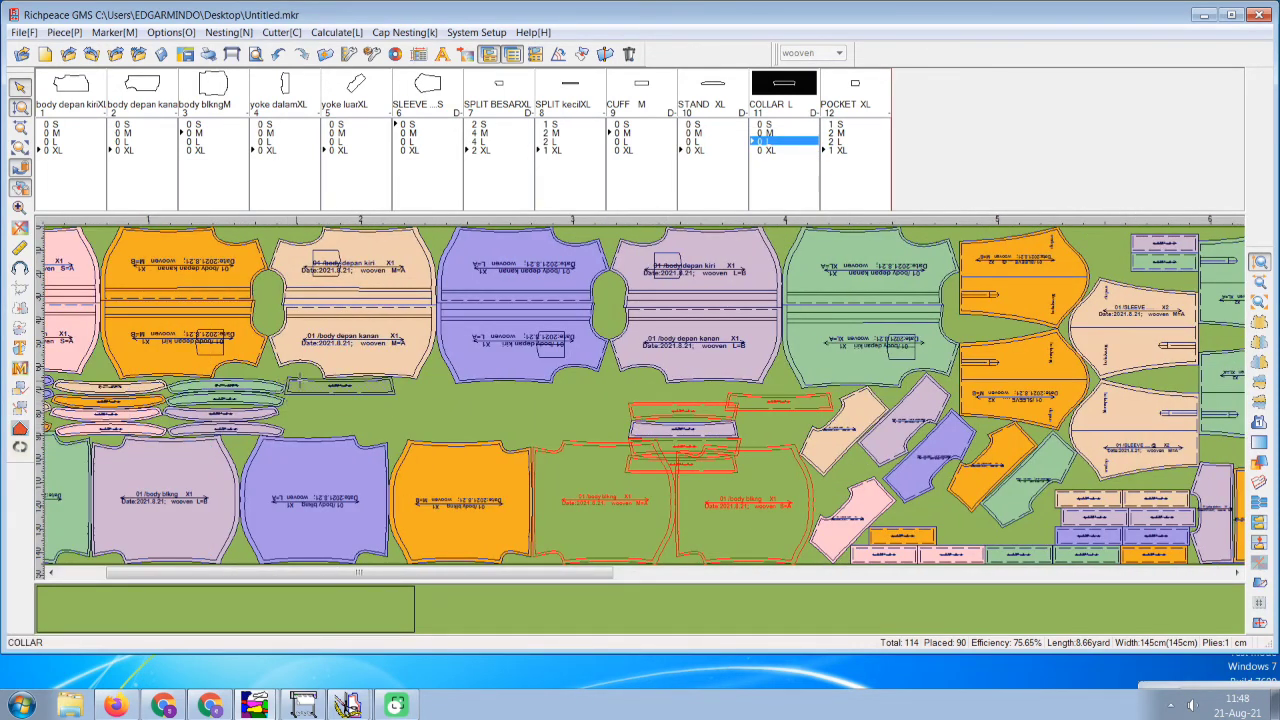
{"action": "left_click_drag", "start_coordinate": [684, 412], "coordinate": [342, 419]}
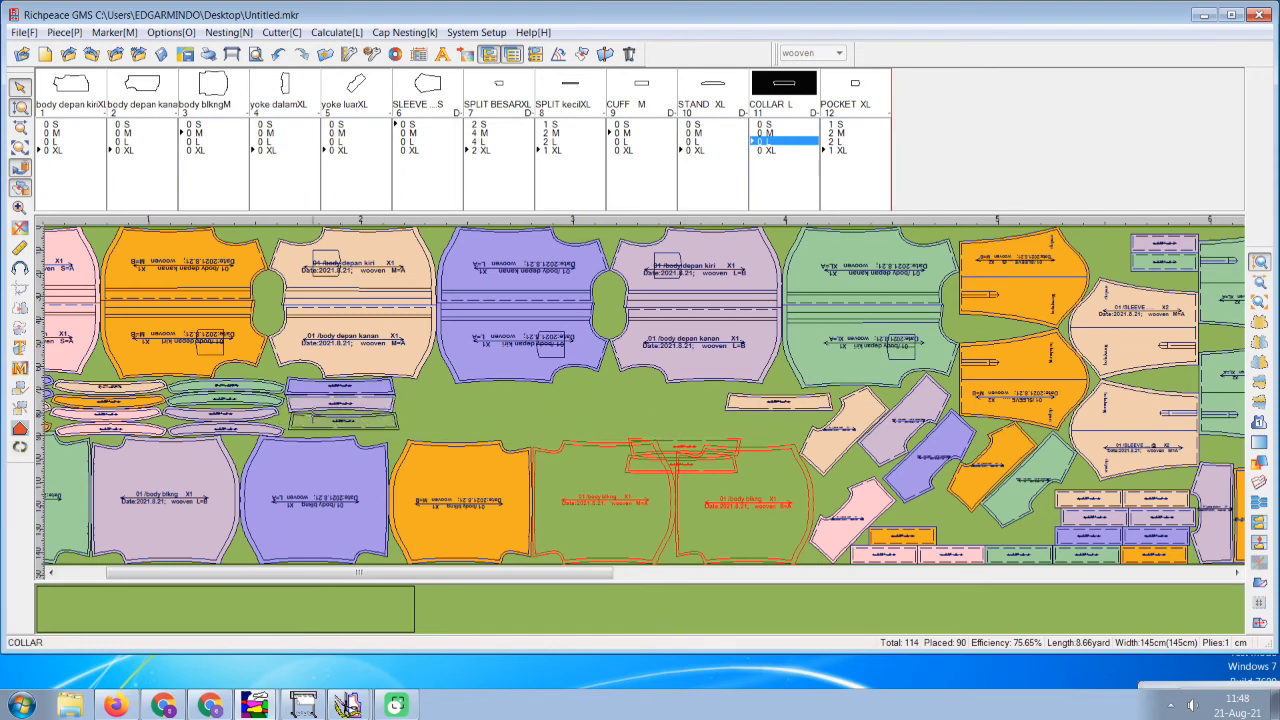
{"action": "left_click_drag", "start_coordinate": [713, 444], "coordinate": [480, 392]}
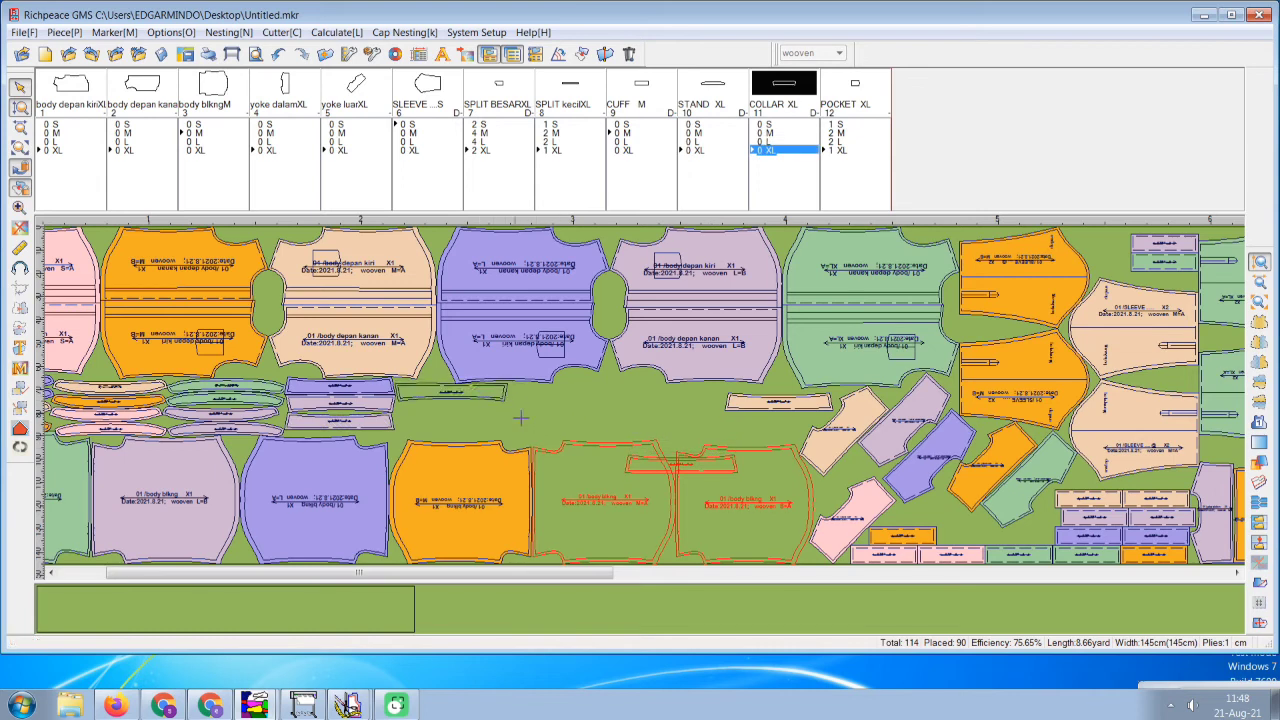
{"action": "left_click_drag", "start_coordinate": [644, 460], "coordinate": [412, 403]}
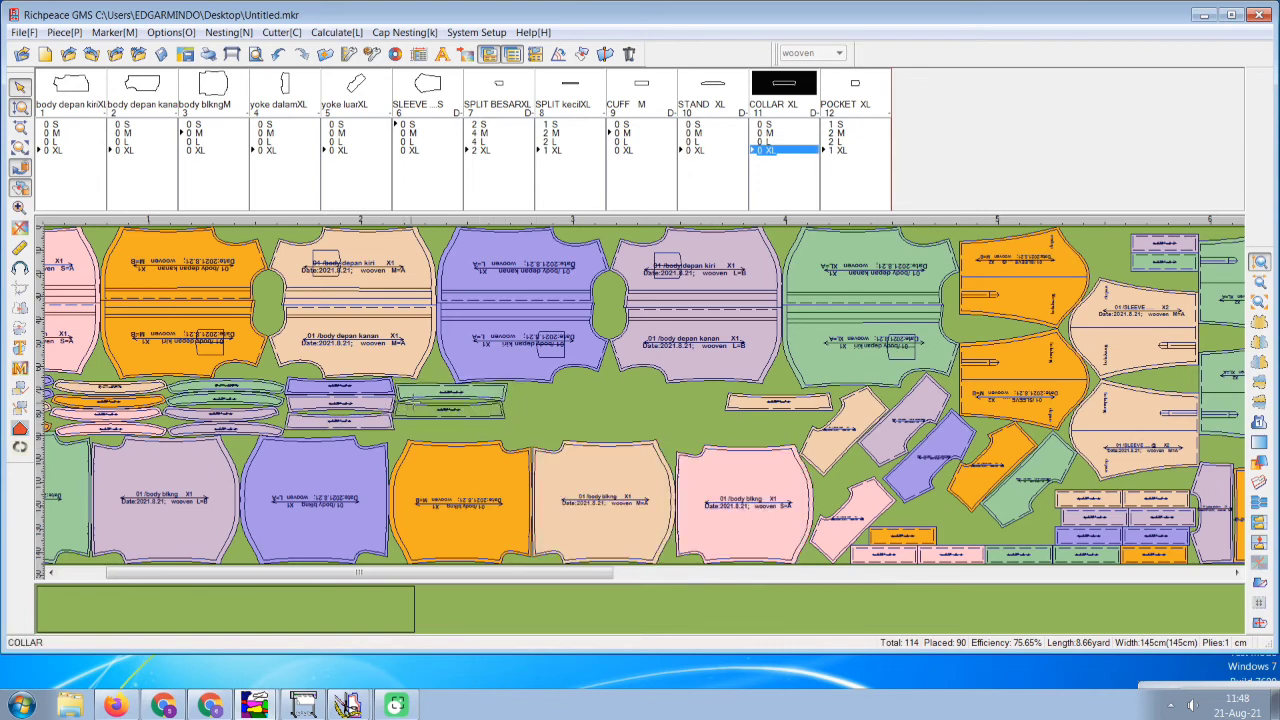
{"action": "left_click_drag", "start_coordinate": [743, 406], "coordinate": [415, 428]}
Move the two M-B collars and the remaining L-A collar into the gap between fronts and backs next to the stacked collars.
{"action": "scroll", "coordinate": [543, 405], "scroll_direction": "right", "scroll_amount": 5}
{"action": "mouse_move", "coordinate": [1067, 512]}
{"action": "left_mouse_down"}
{"action": "mouse_move", "coordinate": [1077, 286]}
{"action": "mouse_move", "coordinate": [494, 313]}
{"action": "mouse_move", "coordinate": [153, 399]}
{"action": "mouse_move", "coordinate": [163, 403]}
{"action": "left_mouse_up"}
{"action": "left_click", "coordinate": [431, 423]}
{"action": "left_click_drag", "start_coordinate": [463, 393], "coordinate": [302, 412]}
{"action": "left_click_drag", "start_coordinate": [520, 435], "coordinate": [325, 431]}
{"action": "left_click", "coordinate": [418, 415]}
Move the two S collars and the last M-A collar from the marker's end into the gap between fronts and backs.
{"action": "scroll", "coordinate": [451, 405], "scroll_direction": "down", "scroll_amount": 7}
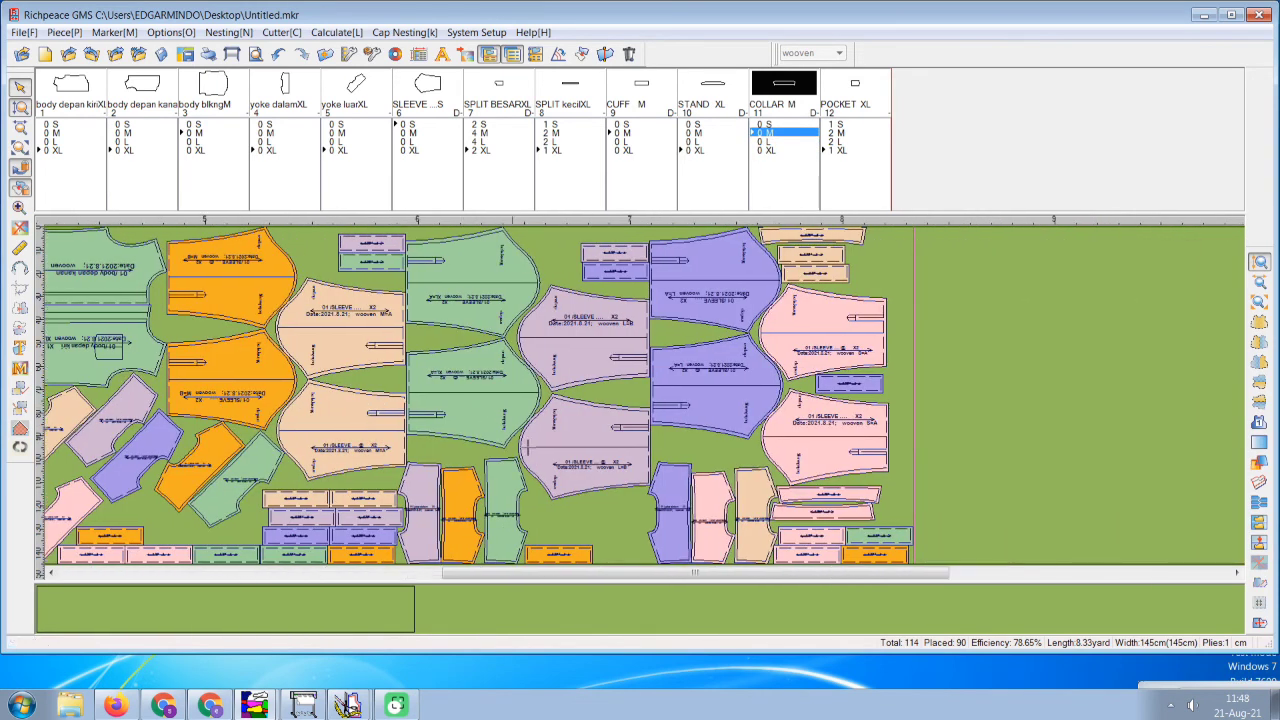
{"action": "mouse_move", "coordinate": [873, 493]}
{"action": "left_mouse_down"}
{"action": "mouse_move", "coordinate": [862, 518]}
{"action": "mouse_move", "coordinate": [138, 426]}
{"action": "left_mouse_up"}
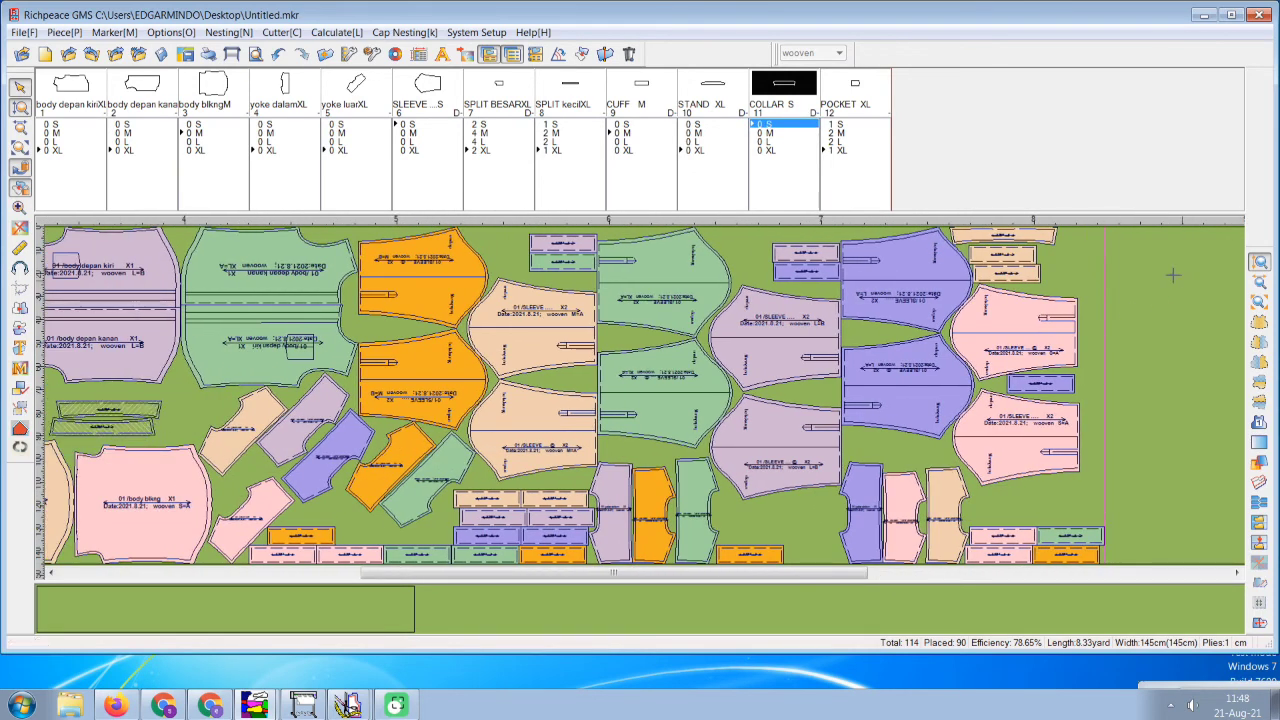
{"action": "left_click", "coordinate": [140, 418]}
{"action": "scroll", "coordinate": [383, 372], "scroll_direction": "left", "scroll_amount": 8}
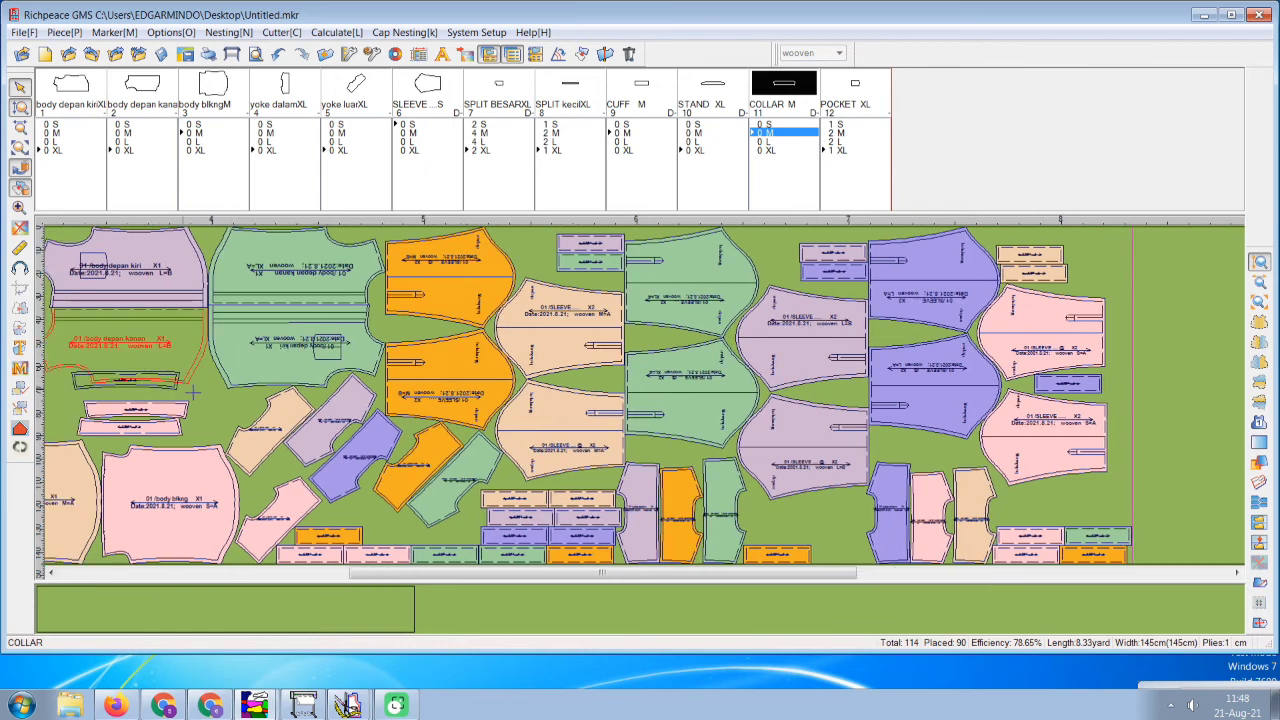
{"action": "left_click", "coordinate": [520, 427]}
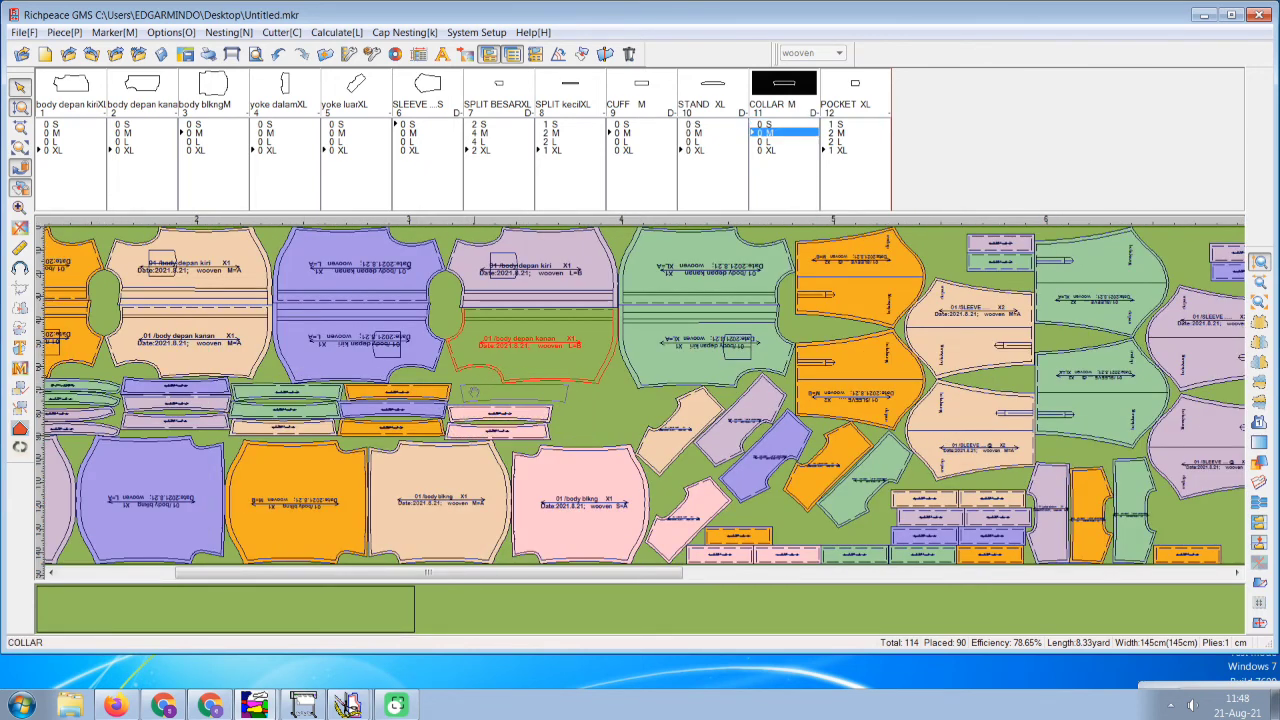
{"action": "left_click", "coordinate": [520, 396]}
{"action": "scroll", "coordinate": [603, 396], "scroll_direction": "right", "scroll_amount": 2}
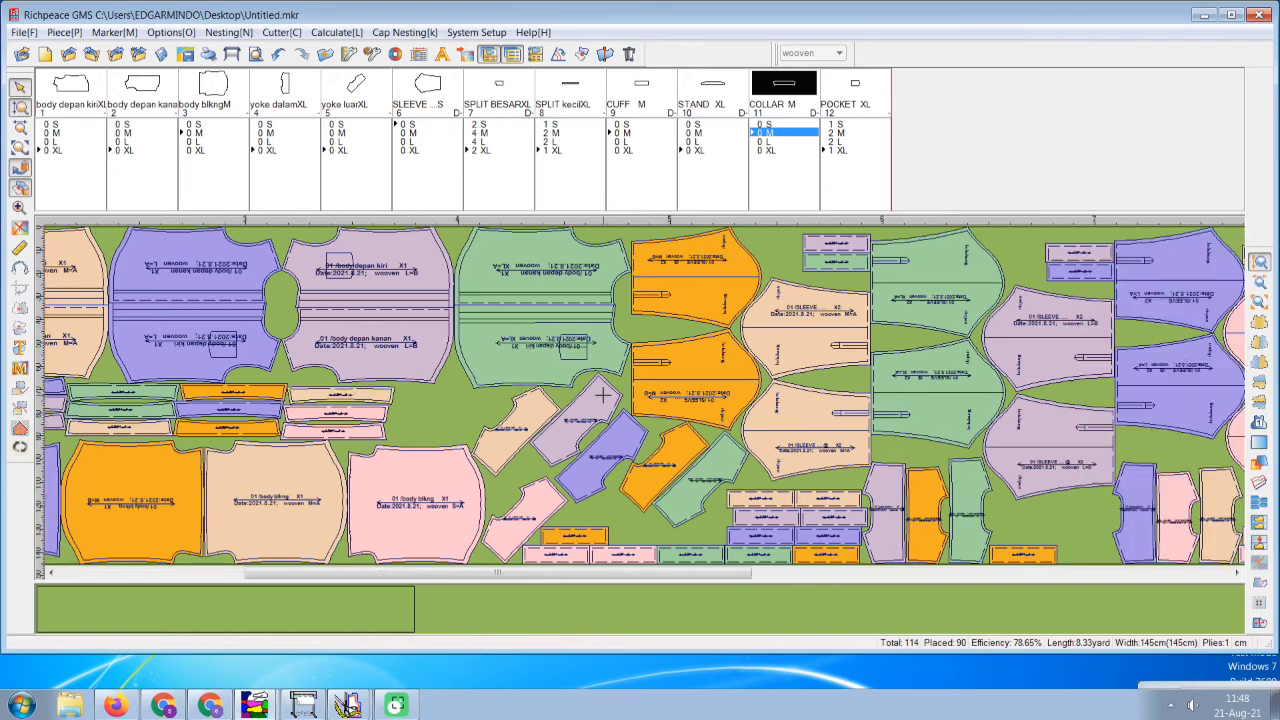
Add all SPLIT kecil pieces to the marker: one S, two M, two L and one XL.
{"action": "left_click", "coordinate": [567, 125]}
{"action": "left_click", "coordinate": [565, 142]}
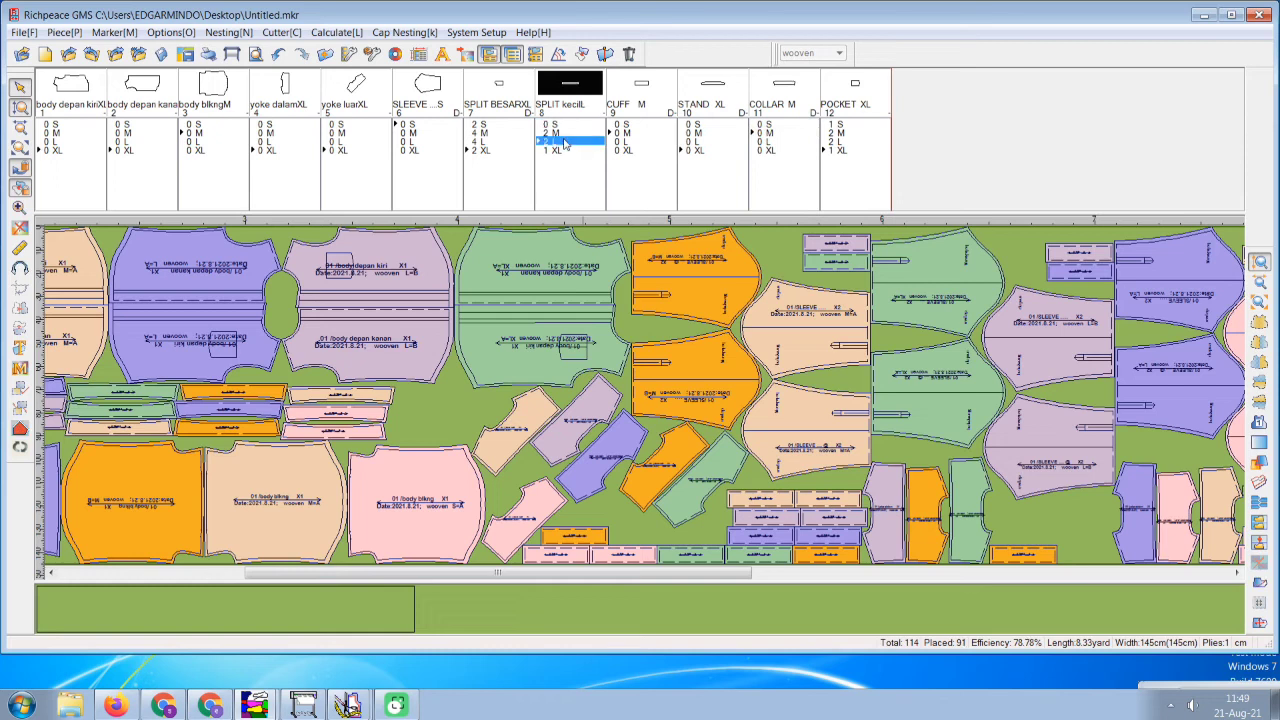
{"action": "left_click", "coordinate": [562, 133]}
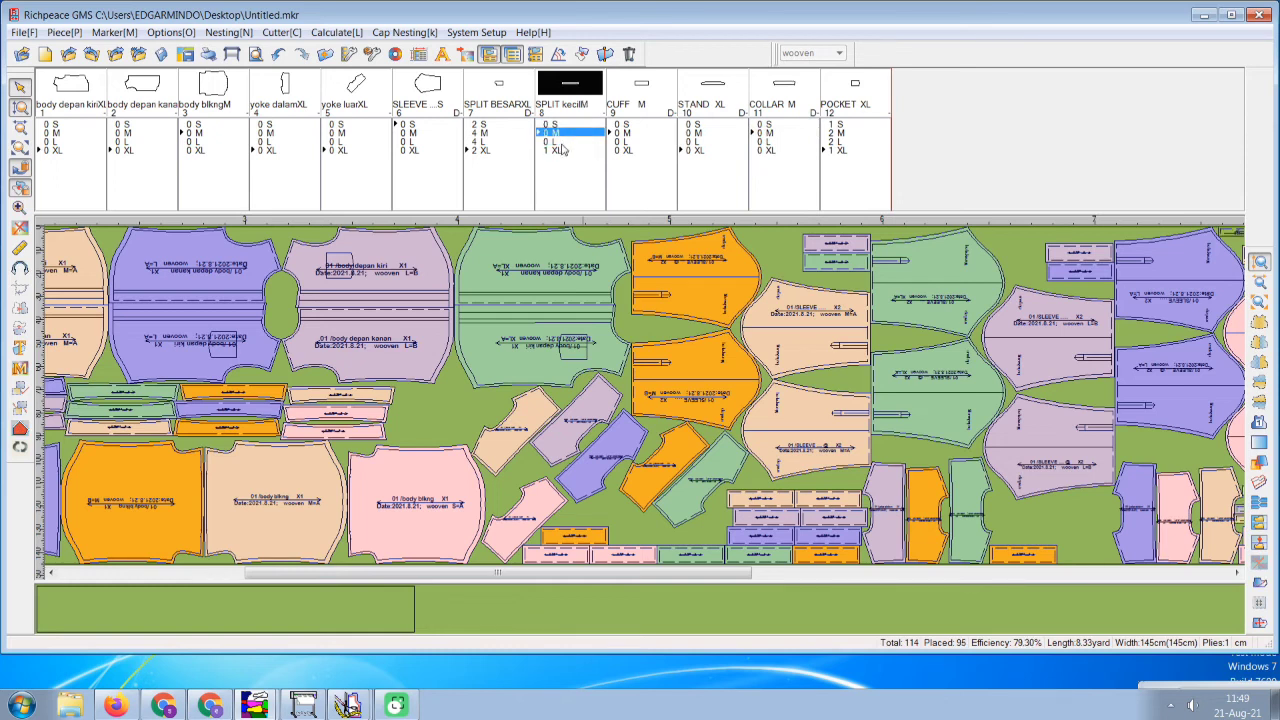
{"action": "left_click", "coordinate": [563, 149]}
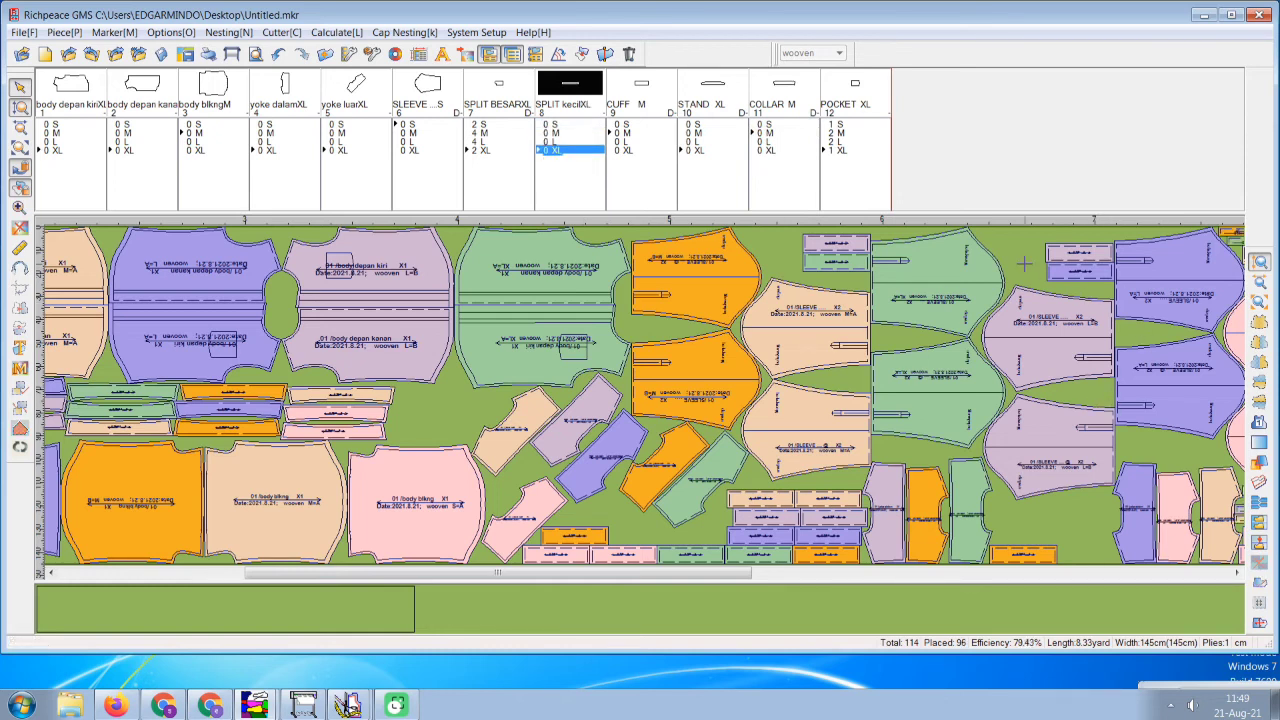
Stack the six SPLIT kecil pieces beside the S and M-A collars in the gap between fronts and backs.
{"action": "scroll", "coordinate": [1024, 264], "scroll_direction": "right", "scroll_amount": 5}
{"action": "mouse_move", "coordinate": [869, 240]}
{"action": "left_mouse_down"}
{"action": "mouse_move", "coordinate": [748, 279]}
{"action": "mouse_move", "coordinate": [716, 236]}
{"action": "mouse_move", "coordinate": [545, 242]}
{"action": "mouse_move", "coordinate": [303, 287]}
{"action": "mouse_move", "coordinate": [255, 240]}
{"action": "mouse_move", "coordinate": [113, 276]}
{"action": "mouse_move", "coordinate": [148, 386]}
{"action": "mouse_move", "coordinate": [199, 392]}
{"action": "left_mouse_up"}
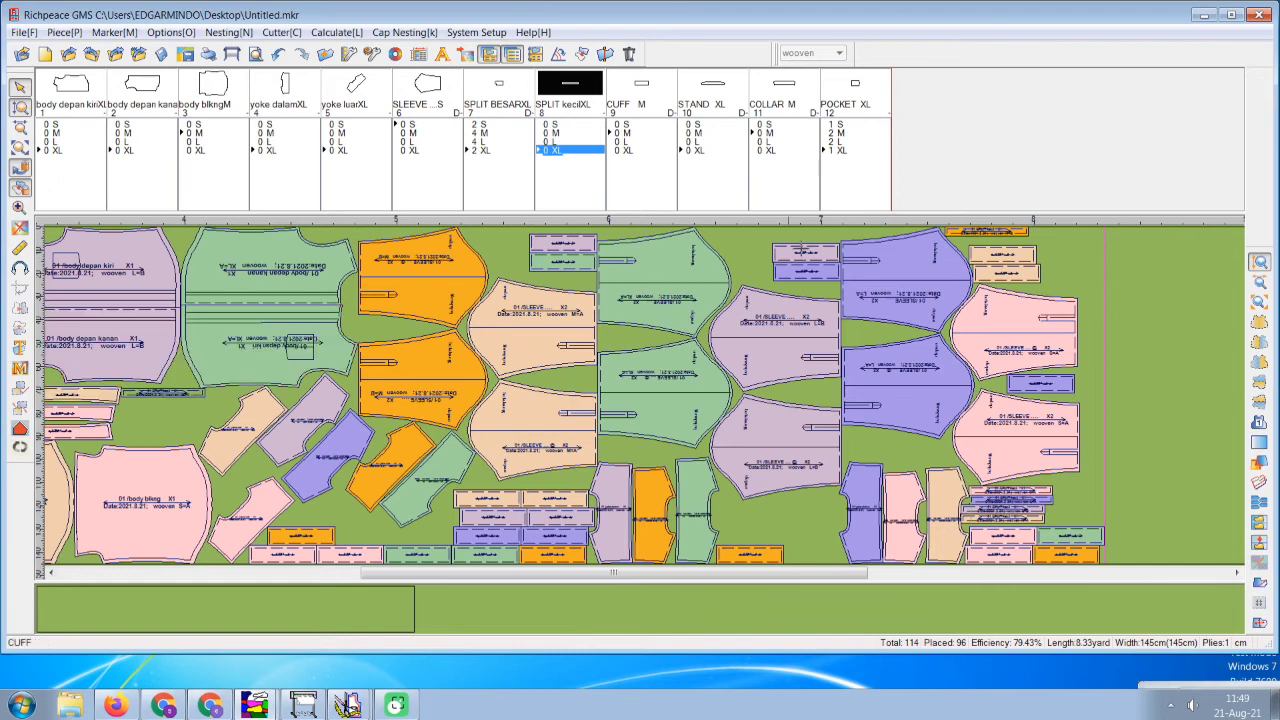
{"action": "mouse_move", "coordinate": [975, 231]}
{"action": "left_mouse_down"}
{"action": "mouse_move", "coordinate": [385, 373]}
{"action": "mouse_move", "coordinate": [145, 398]}
{"action": "left_mouse_up"}
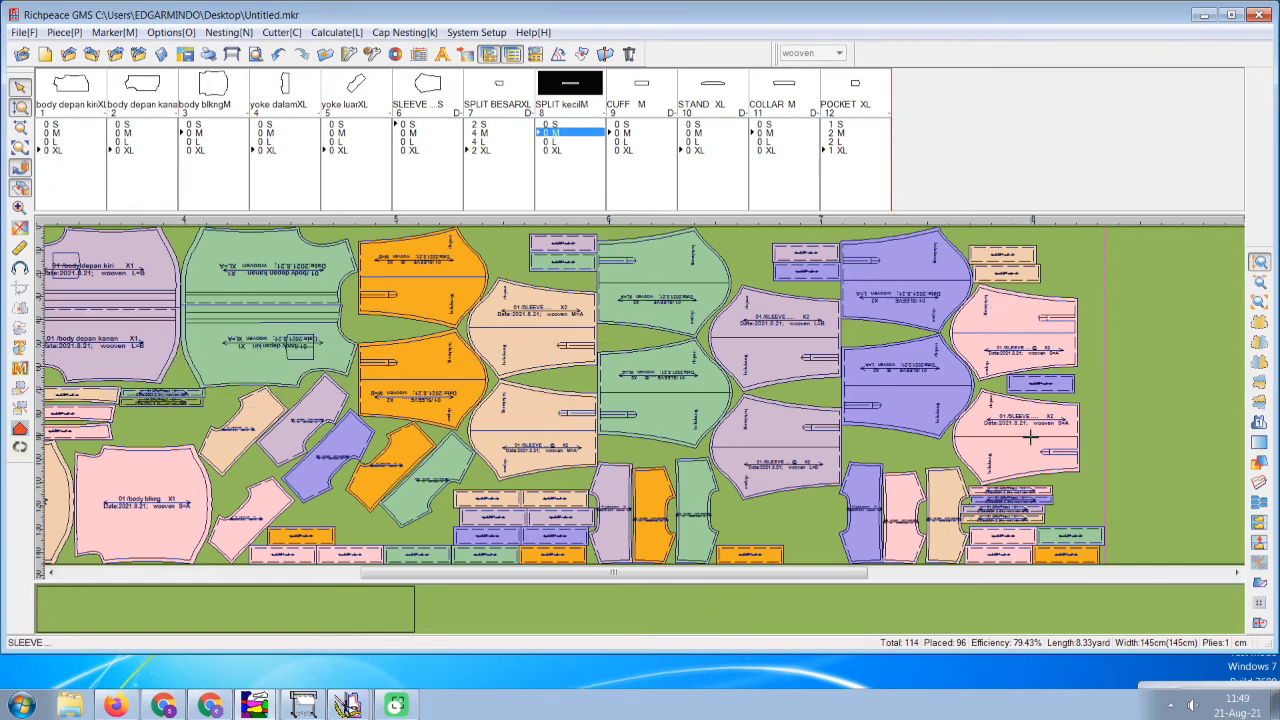
{"action": "left_click_drag", "start_coordinate": [1018, 492], "coordinate": [168, 408]}
{"action": "left_click_drag", "start_coordinate": [986, 498], "coordinate": [166, 418]}
{"action": "left_click_drag", "start_coordinate": [1003, 511], "coordinate": [154, 430]}
{"action": "left_click_drag", "start_coordinate": [1025, 512], "coordinate": [152, 438]}
{"action": "left_click", "coordinate": [192, 433]}
Automatically nest all remaining SPLIT BESAR and POCKET pieces at the marker's end.
{"action": "scroll", "coordinate": [287, 425], "scroll_direction": "up", "scroll_amount": 5}
{"action": "scroll", "coordinate": [287, 425], "scroll_direction": "down", "scroll_amount": 8}
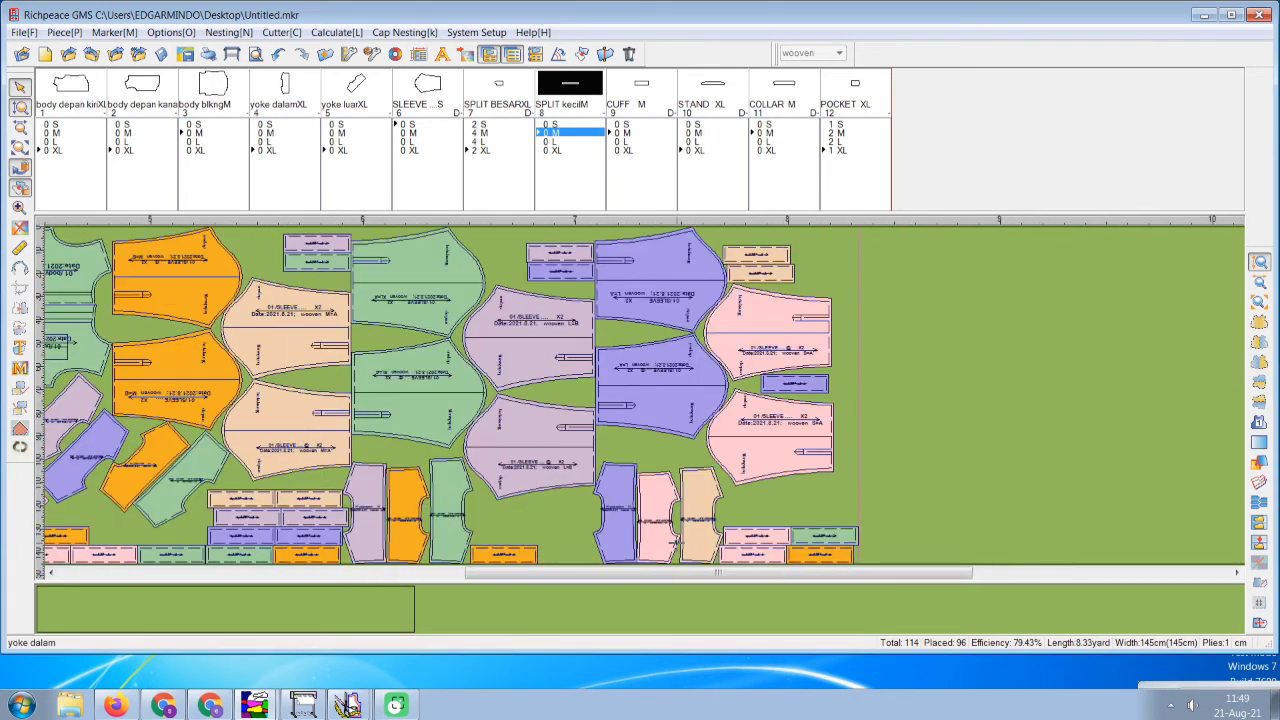
{"action": "left_click", "coordinate": [229, 32]}
{"action": "left_click", "coordinate": [260, 66]}
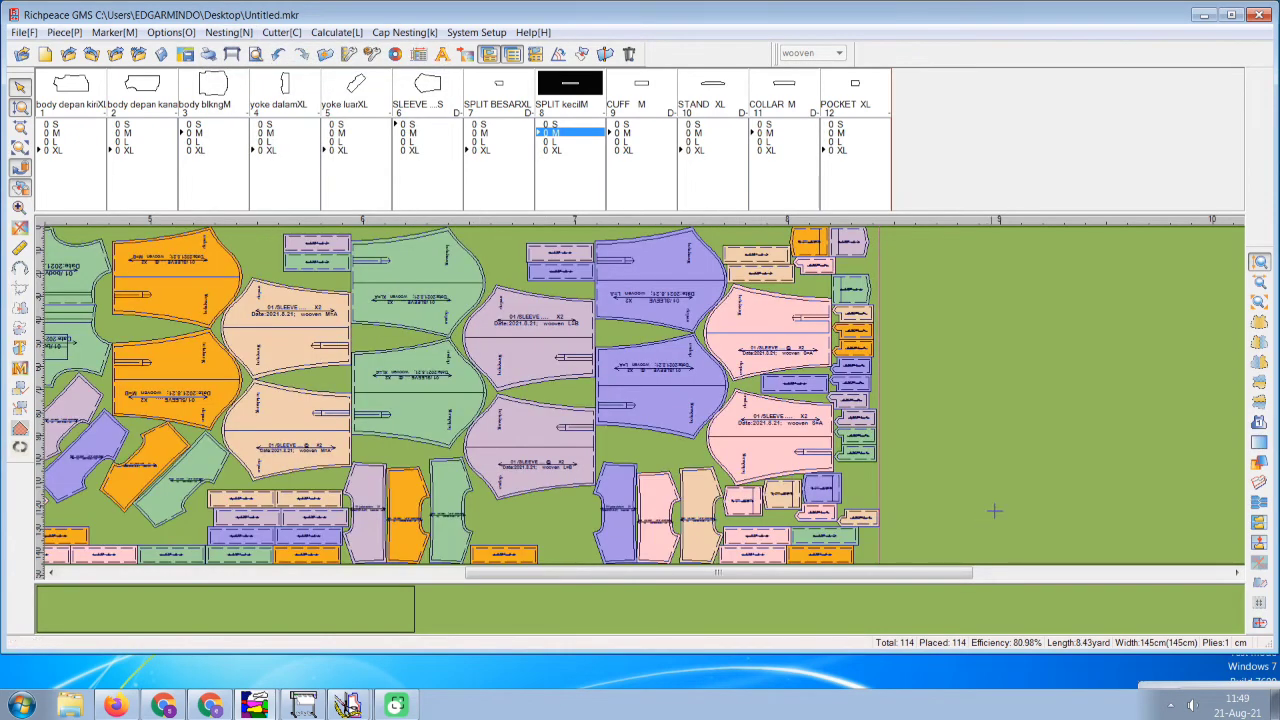
Move the XL pocket beside the XL yoke, and the M-B and L-B pockets beside the cuffs along the marker's upper edge.
{"action": "left_click", "coordinate": [418, 448]}
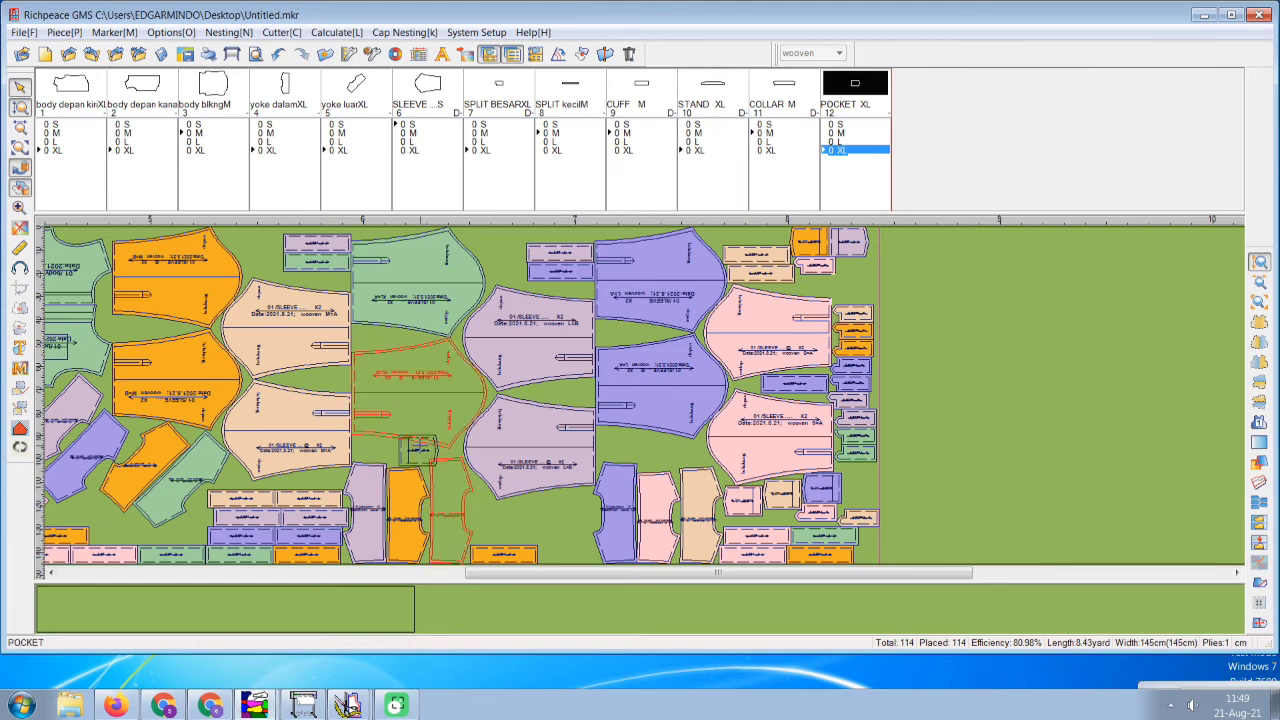
{"action": "left_click", "coordinate": [493, 530]}
{"action": "left_click", "coordinate": [802, 240]}
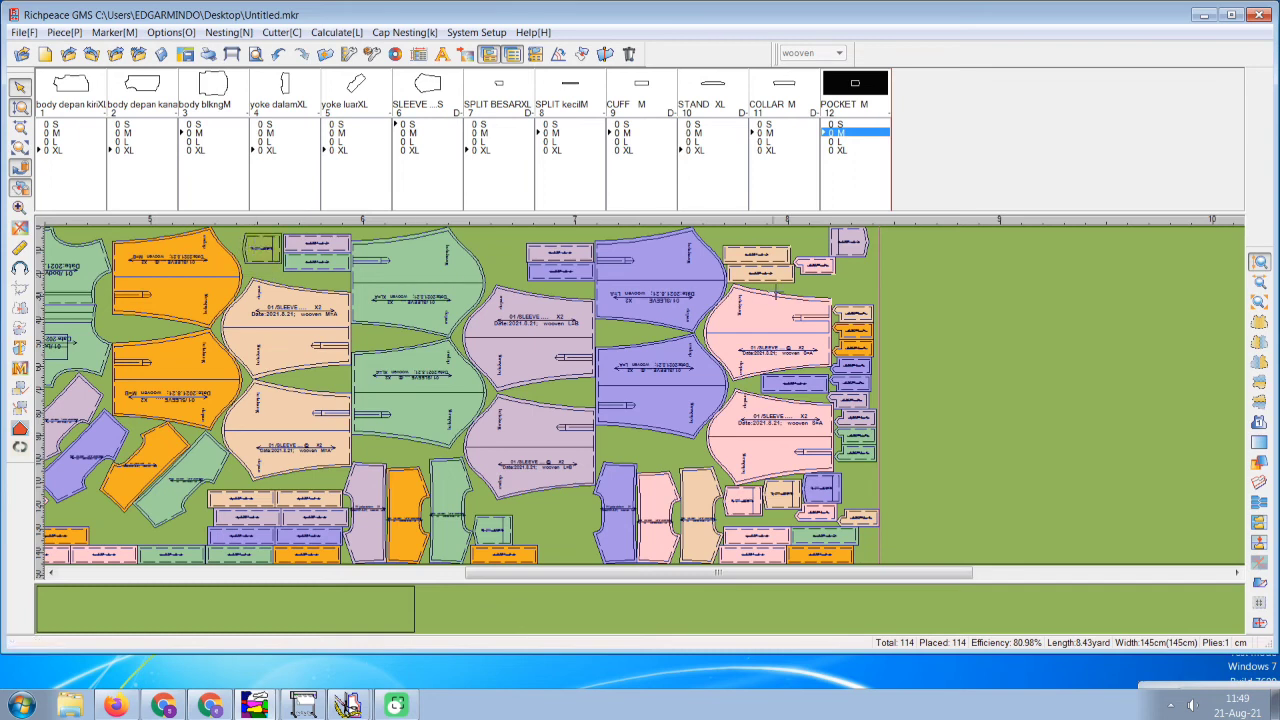
{"action": "left_click", "coordinate": [848, 242]}
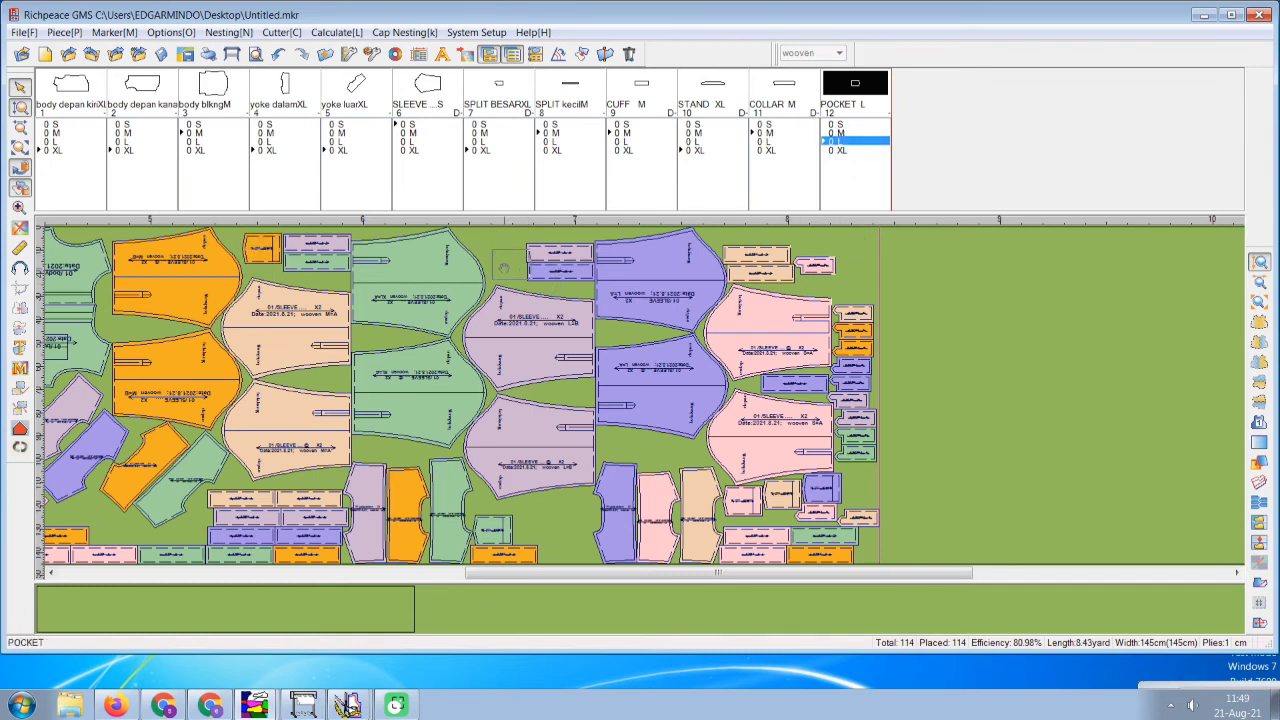
{"action": "left_click", "coordinate": [501, 252]}
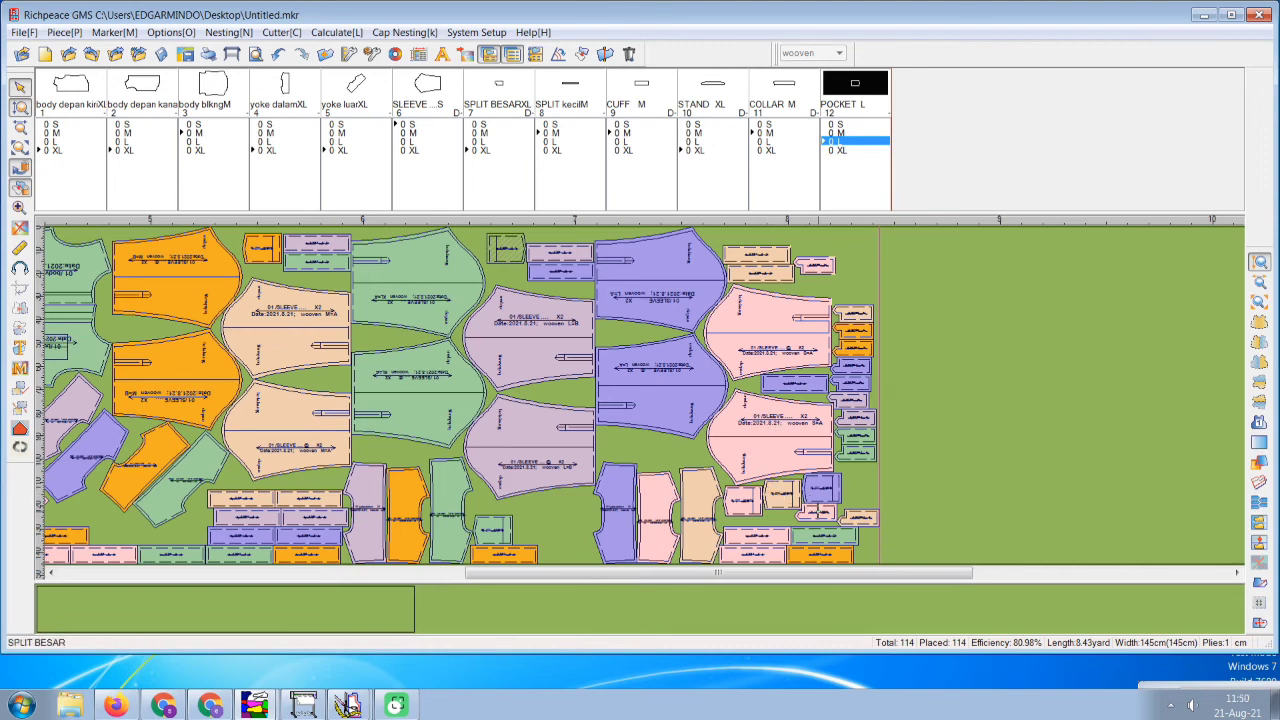
Stack the two S SPLIT BESAR pieces beside the M-A cuffs, above the upper S sleeve.
{"action": "left_click", "coordinate": [818, 513]}
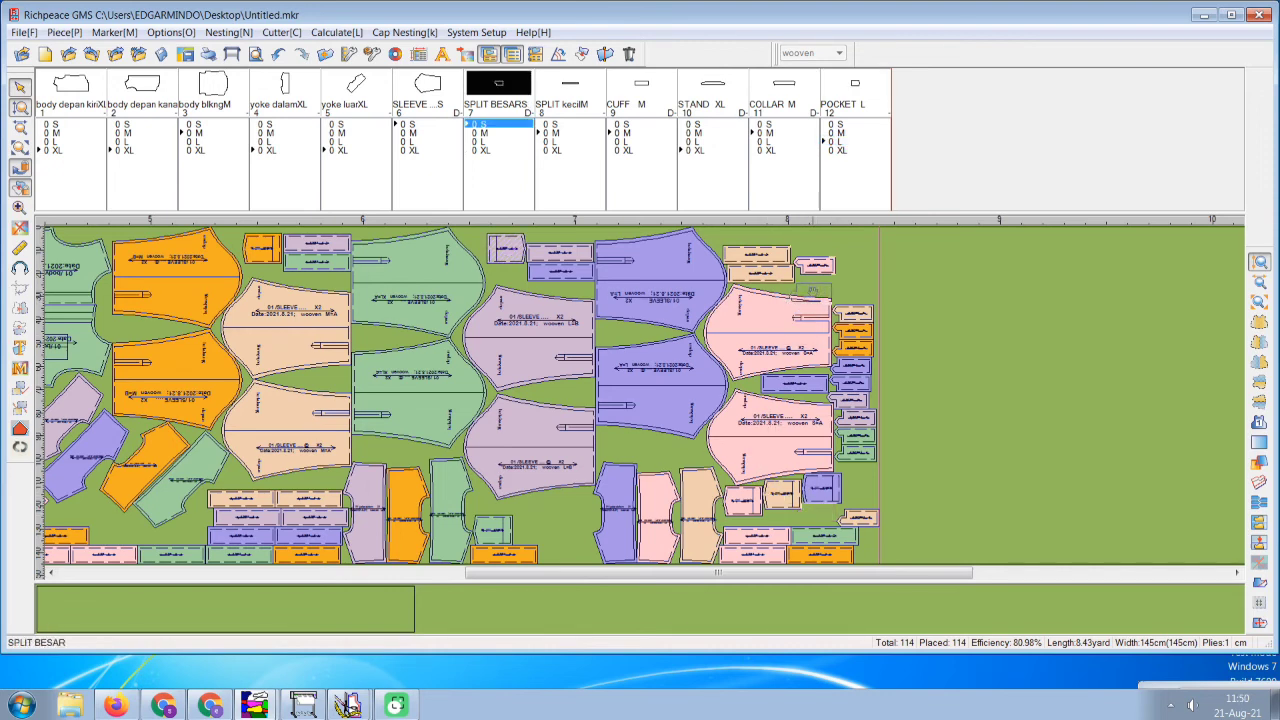
{"action": "left_click", "coordinate": [814, 288]}
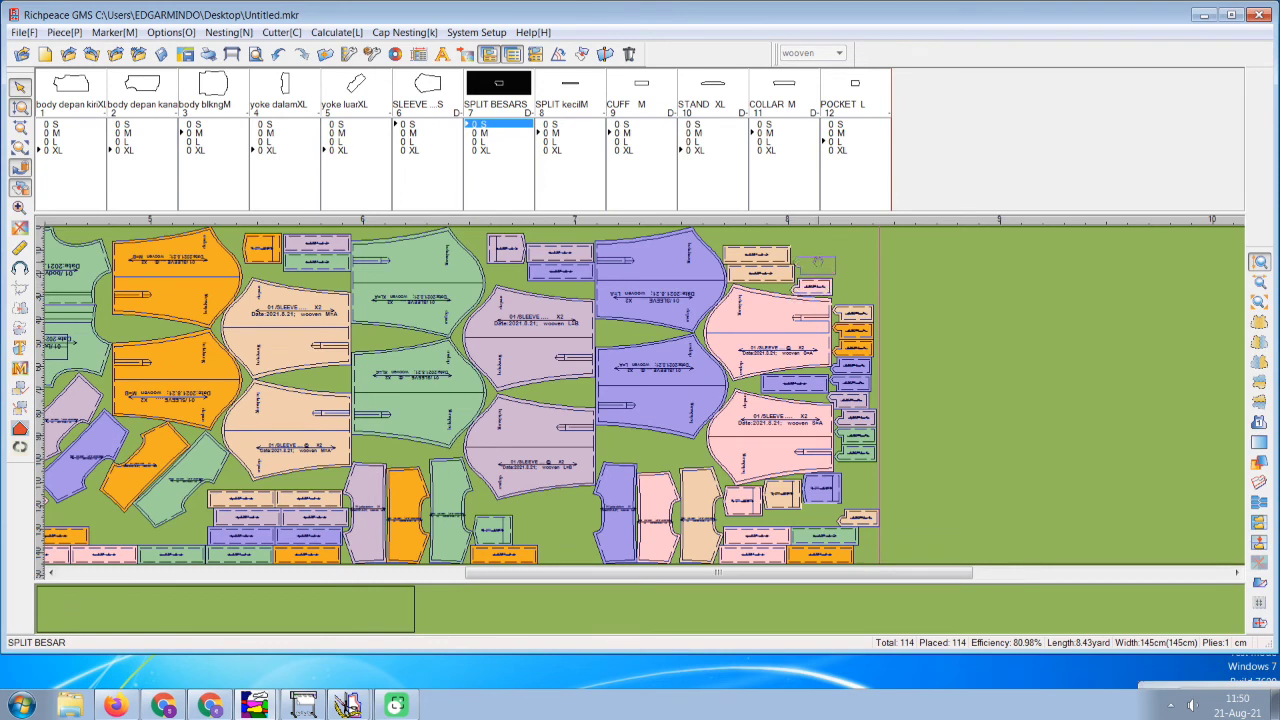
{"action": "left_click", "coordinate": [819, 264]}
{"action": "left_click", "coordinate": [822, 265]}
{"action": "left_click", "coordinate": [827, 290]}
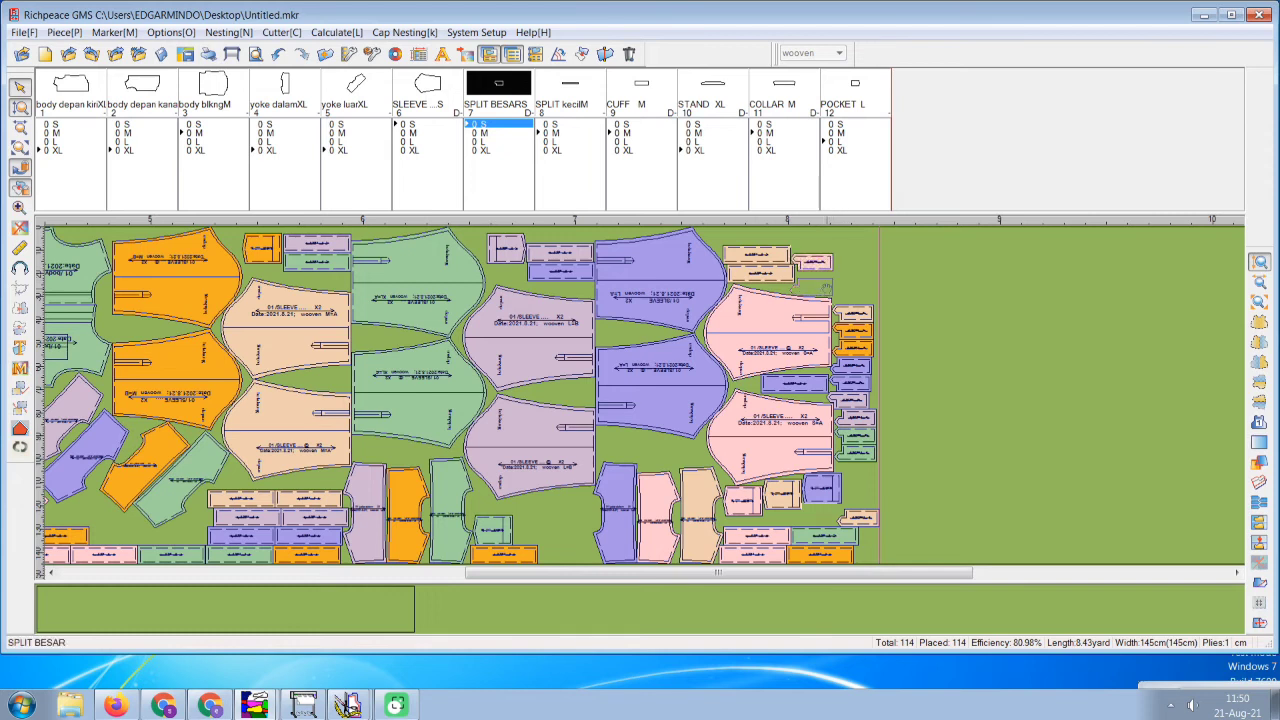
{"action": "left_click", "coordinate": [826, 281]}
{"action": "left_click", "coordinate": [829, 285]}
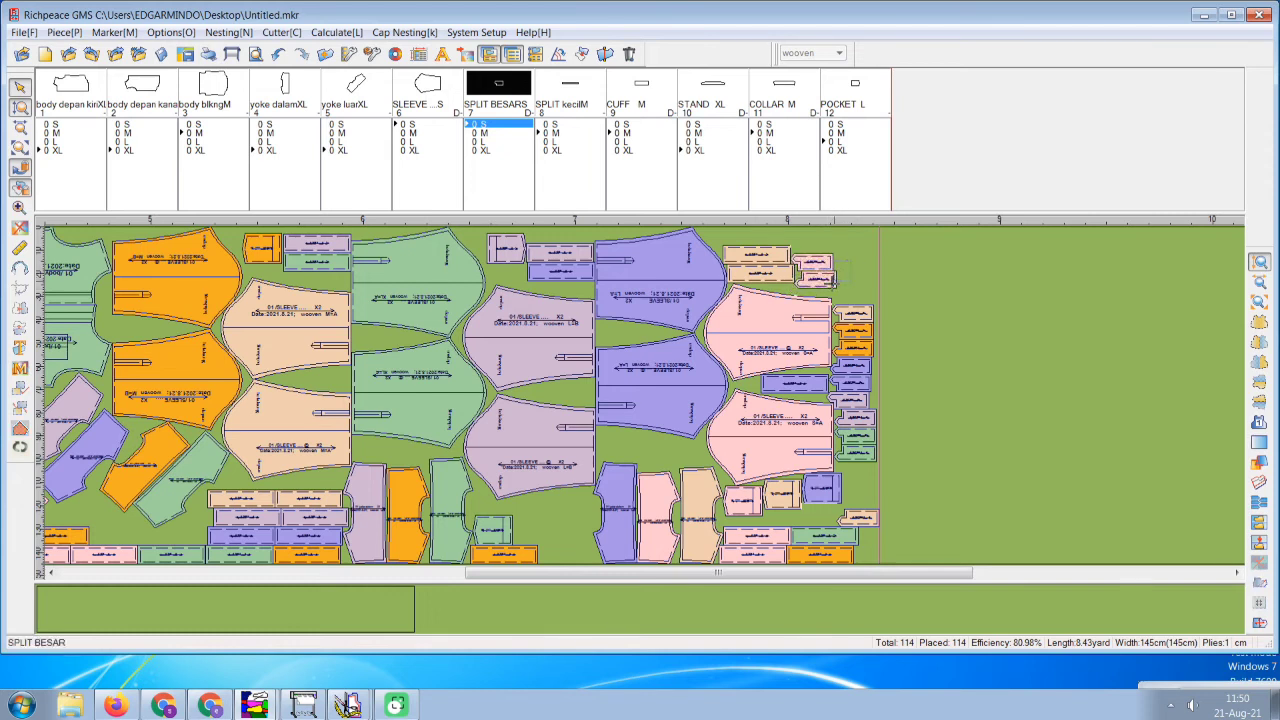
{"action": "left_click_drag", "start_coordinate": [794, 241], "coordinate": [886, 299]}
{"action": "left_click", "coordinate": [891, 269]}
{"action": "left_click", "coordinate": [840, 287]}
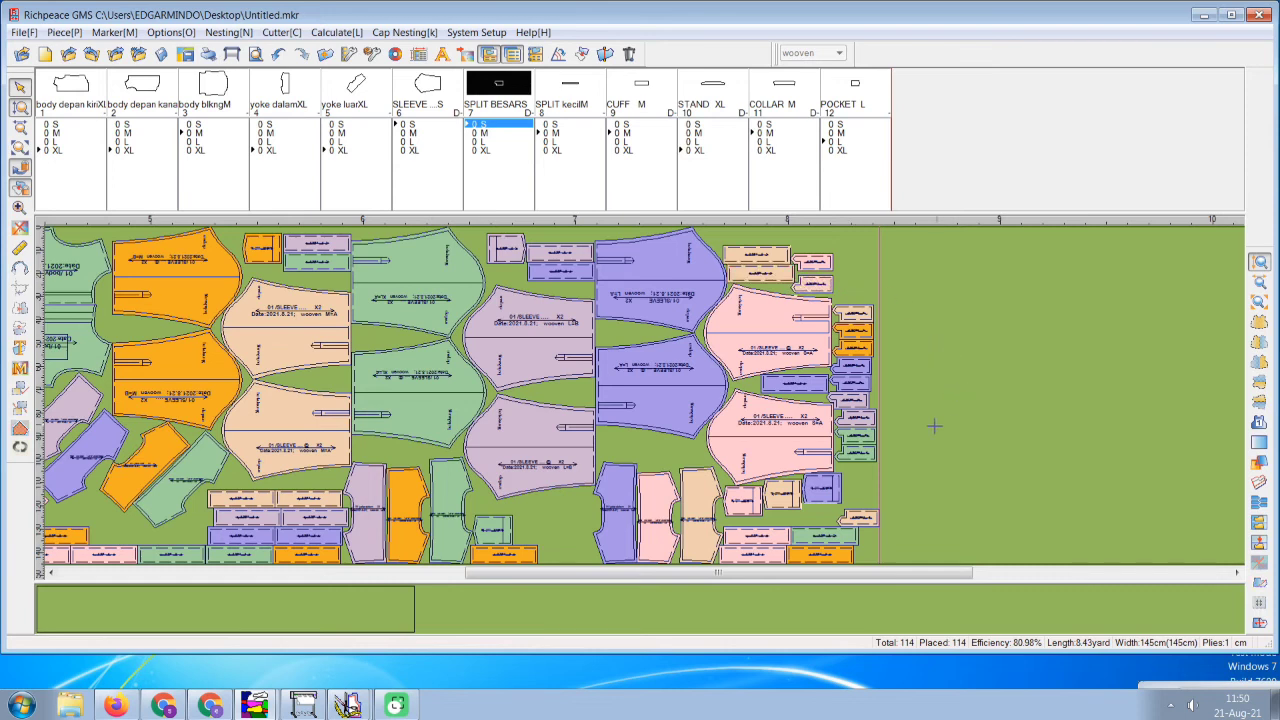
Move the two M-A SPLIT BESAR pieces into the gaps between and above the M-A sleeves.
{"action": "left_click", "coordinate": [862, 518]}
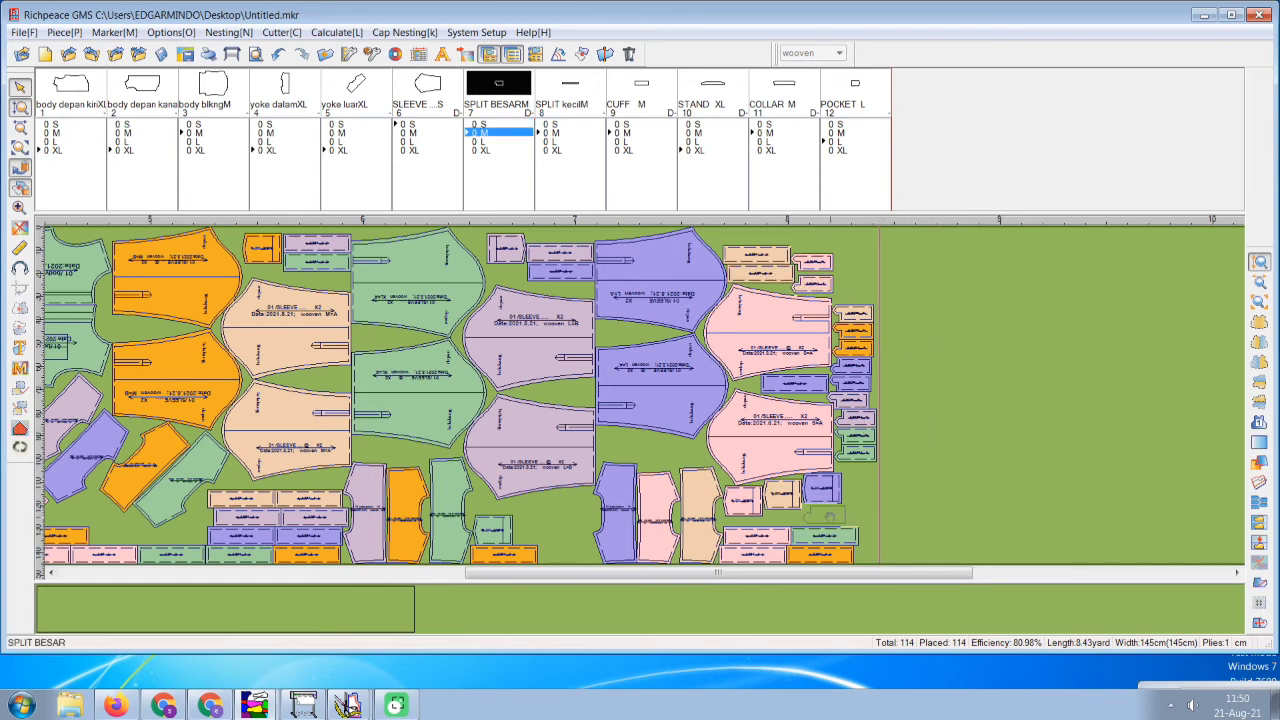
{"action": "left_click", "coordinate": [662, 456]}
{"action": "left_click", "coordinate": [660, 456]}
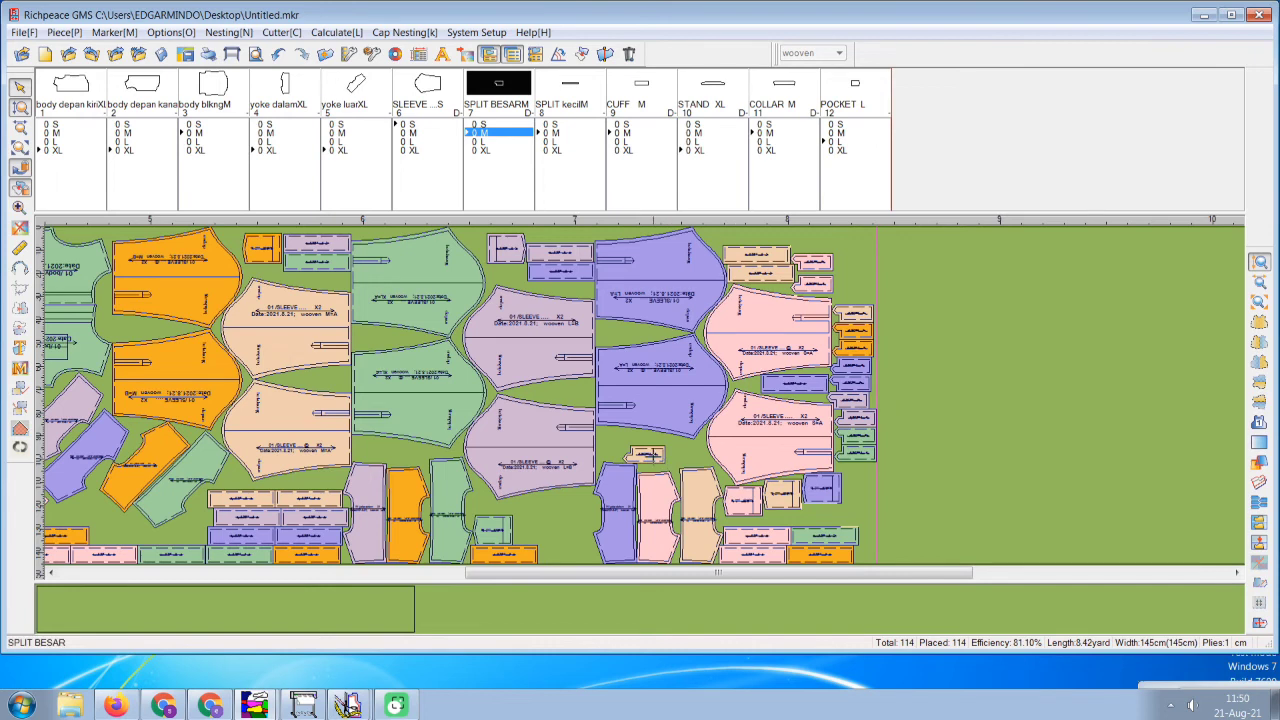
{"action": "left_click", "coordinate": [336, 384]}
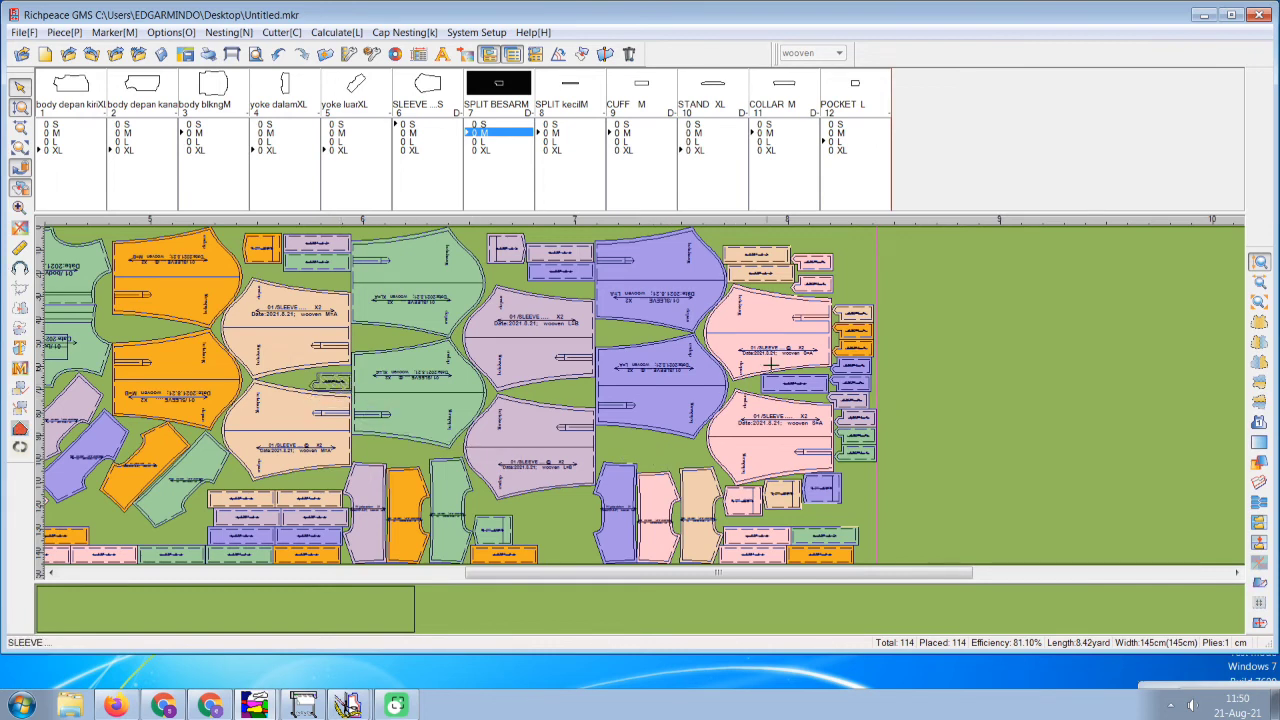
{"action": "left_click", "coordinate": [861, 315]}
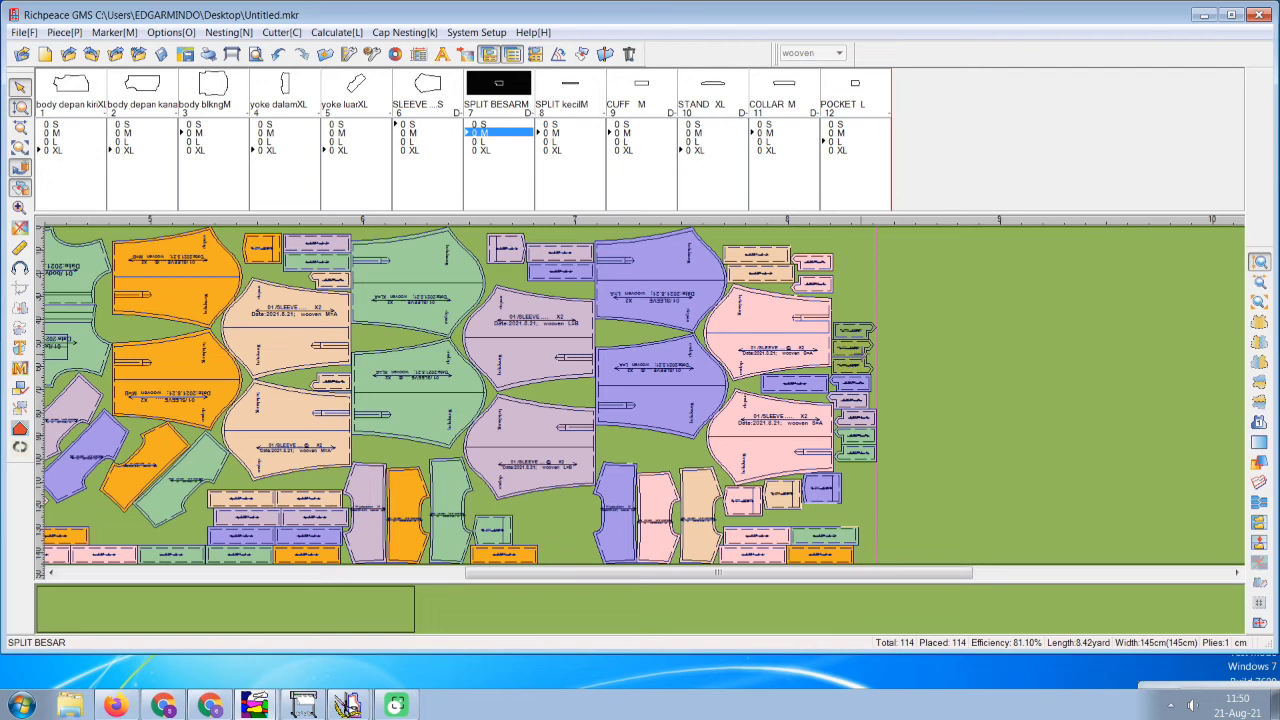
Place one M-B SPLIT BESAR between the M-B sleeves and the other beside the M-B cuff near the marker's lower edge.
{"action": "mouse_move", "coordinate": [860, 366]}
{"action": "left_mouse_down"}
{"action": "mouse_move", "coordinate": [172, 353]}
{"action": "mouse_move", "coordinate": [143, 346]}
{"action": "mouse_move", "coordinate": [142, 331]}
{"action": "left_mouse_up"}
{"action": "left_click", "coordinate": [166, 327]}
{"action": "left_click", "coordinate": [133, 333]}
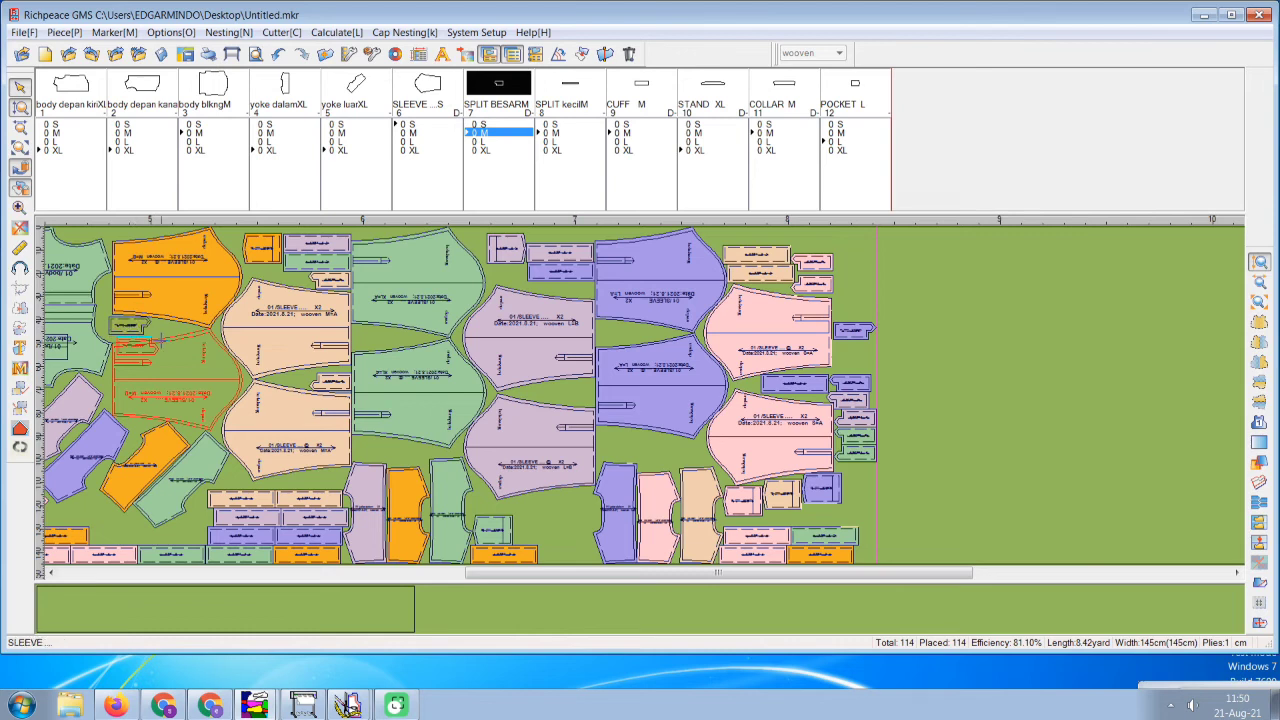
{"action": "left_click", "coordinate": [174, 347]}
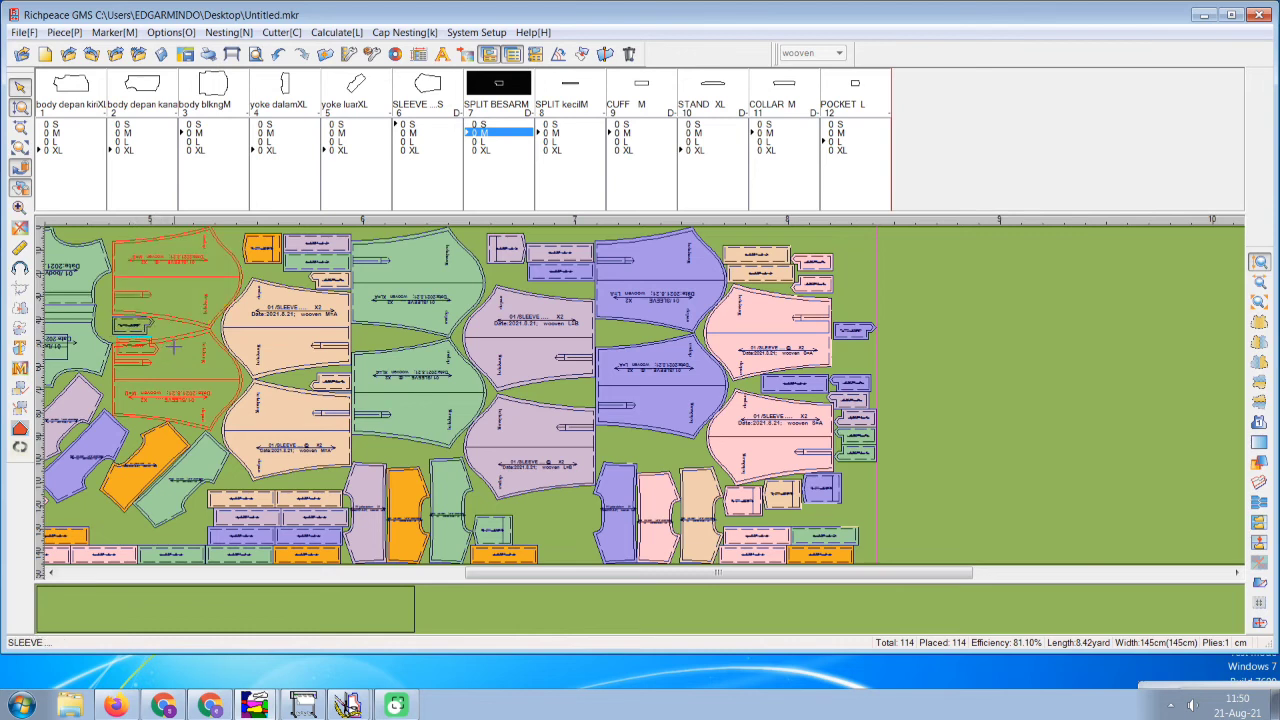
{"action": "left_click", "coordinate": [177, 352]}
{"action": "left_click", "coordinate": [147, 330]}
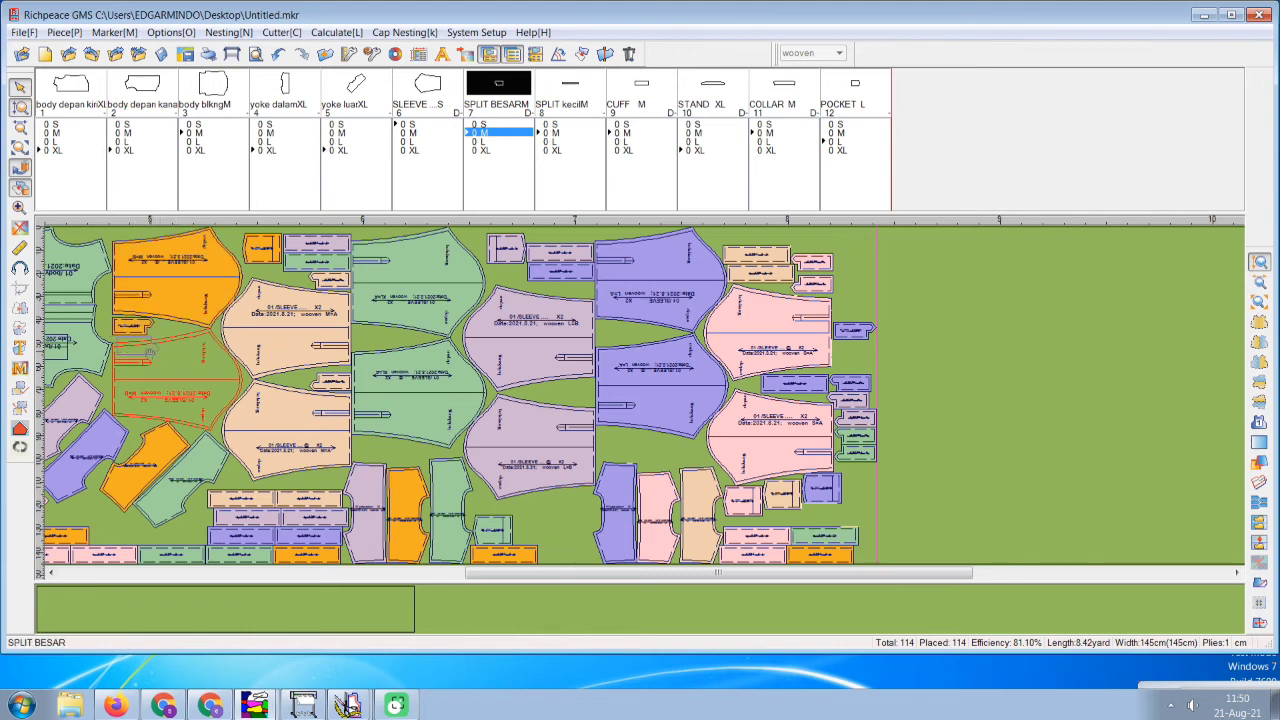
{"action": "left_click", "coordinate": [118, 539]}
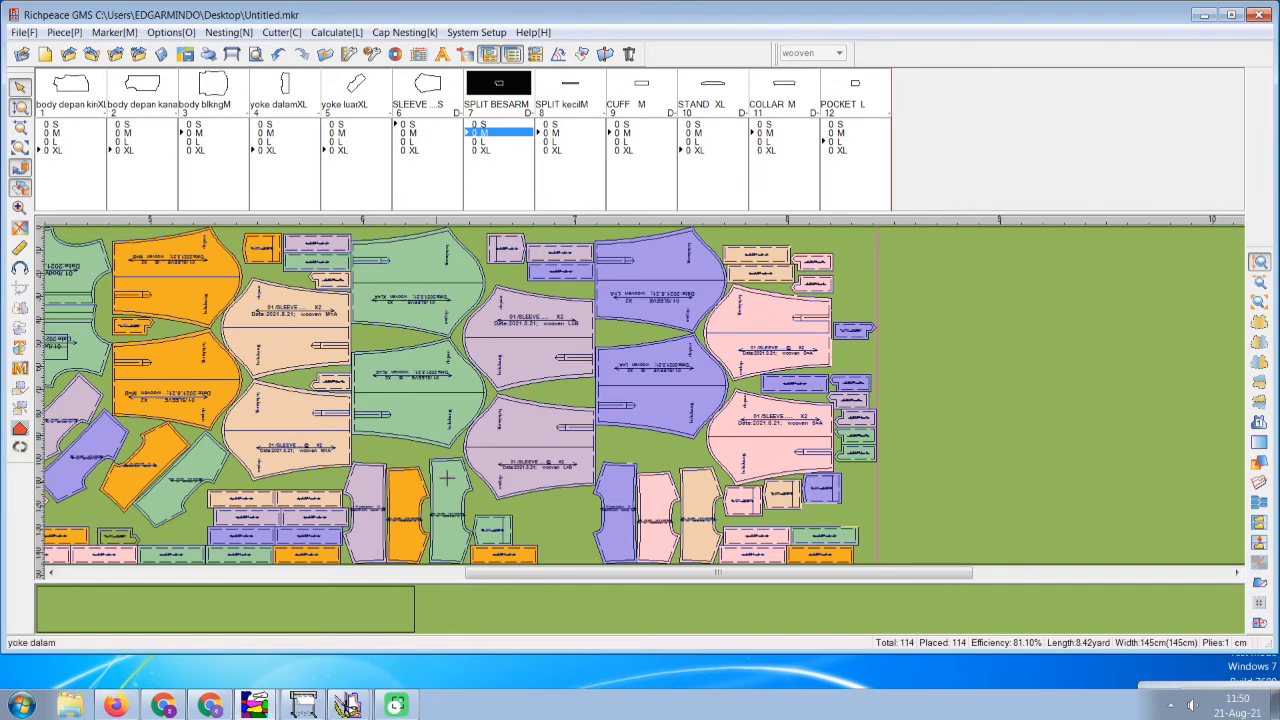
Move the four L SPLIT BESAR pieces into the gaps between and below the L-A and L-B sleeves.
{"action": "left_click", "coordinate": [853, 330]}
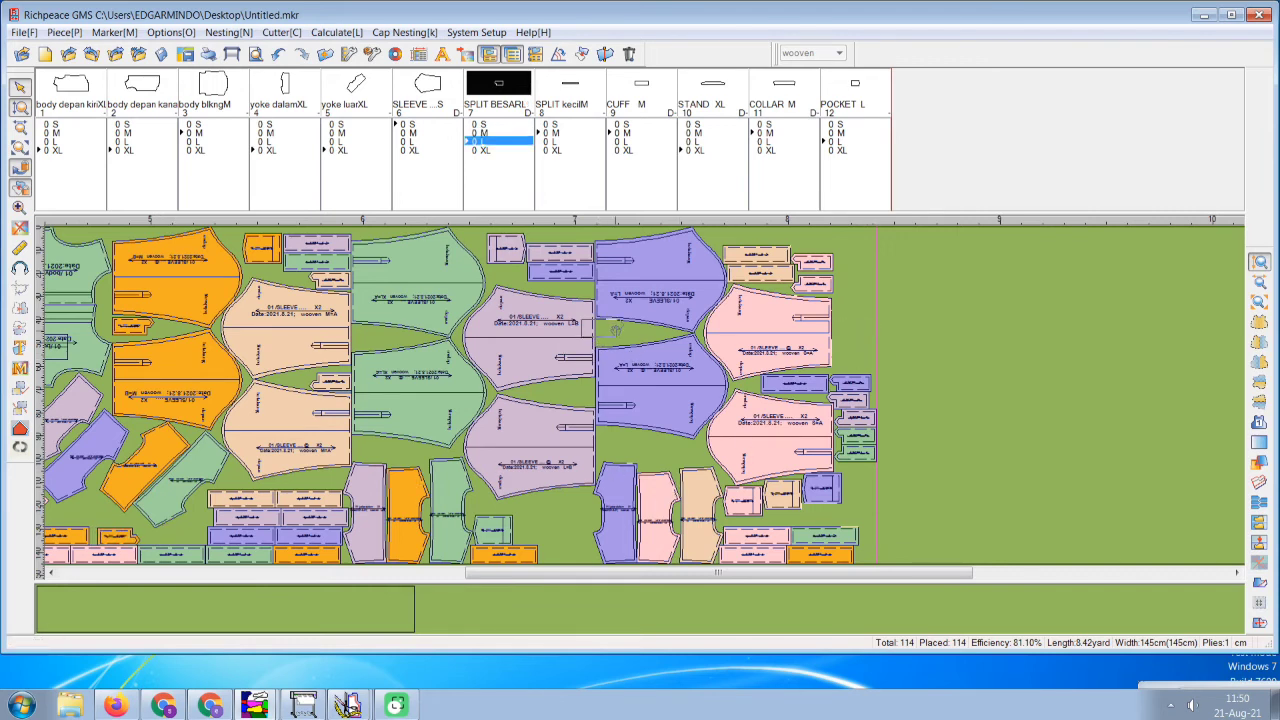
{"action": "left_click_drag", "start_coordinate": [618, 328], "coordinate": [619, 333]}
{"action": "left_click", "coordinate": [850, 384]}
{"action": "left_click", "coordinate": [848, 383]}
{"action": "left_click", "coordinate": [617, 436]}
{"action": "left_click_drag", "start_coordinate": [853, 398], "coordinate": [579, 392]}
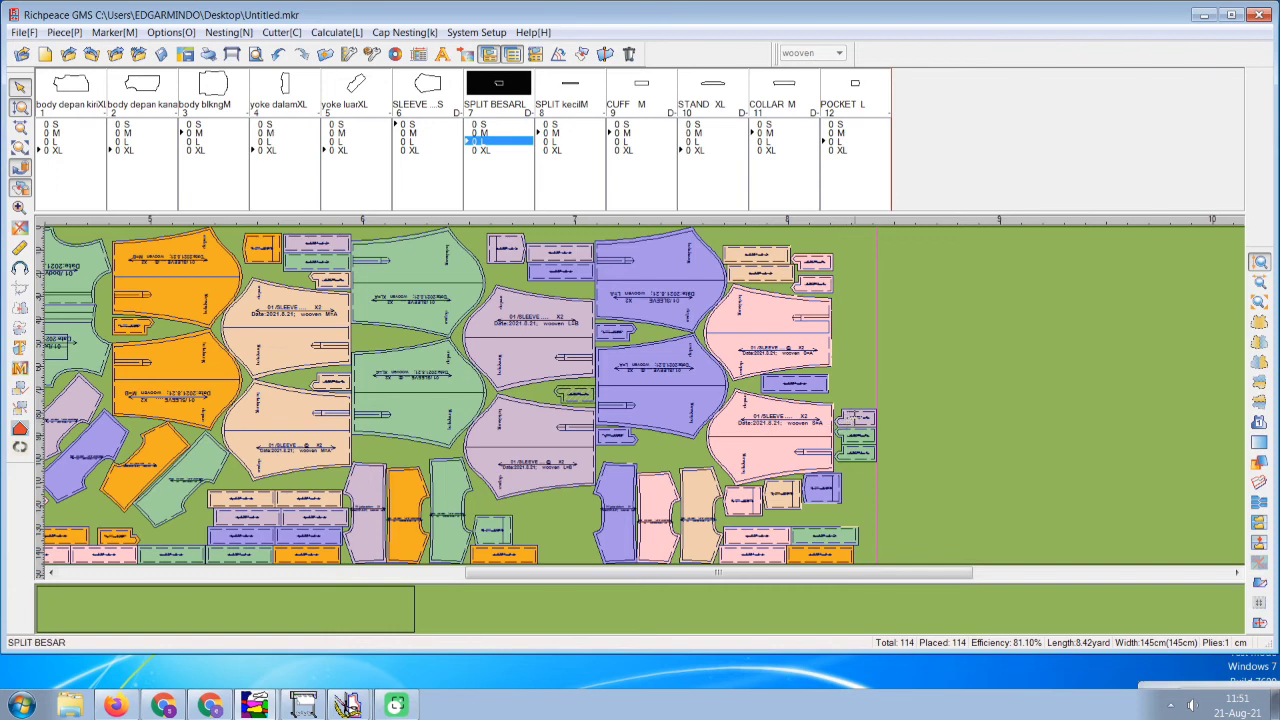
{"action": "left_click_drag", "start_coordinate": [855, 418], "coordinate": [572, 496]}
Move the two XL SPLIT BESAR pieces into the gaps below and between the XL sleeves.
{"action": "left_click_drag", "start_coordinate": [857, 437], "coordinate": [386, 449]}
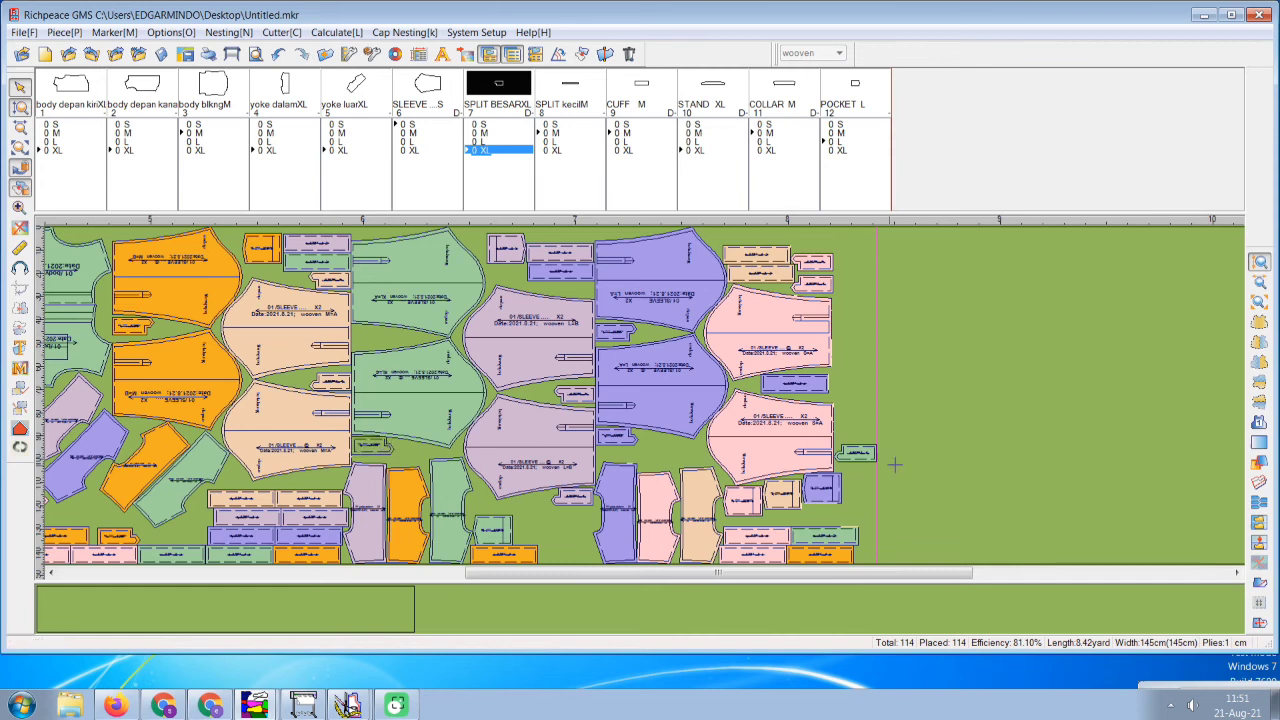
{"action": "mouse_move", "coordinate": [862, 453]}
{"action": "left_mouse_down"}
{"action": "mouse_move", "coordinate": [474, 418]}
{"action": "mouse_move", "coordinate": [379, 336]}
{"action": "left_mouse_up"}
{"action": "left_click", "coordinate": [934, 526]}
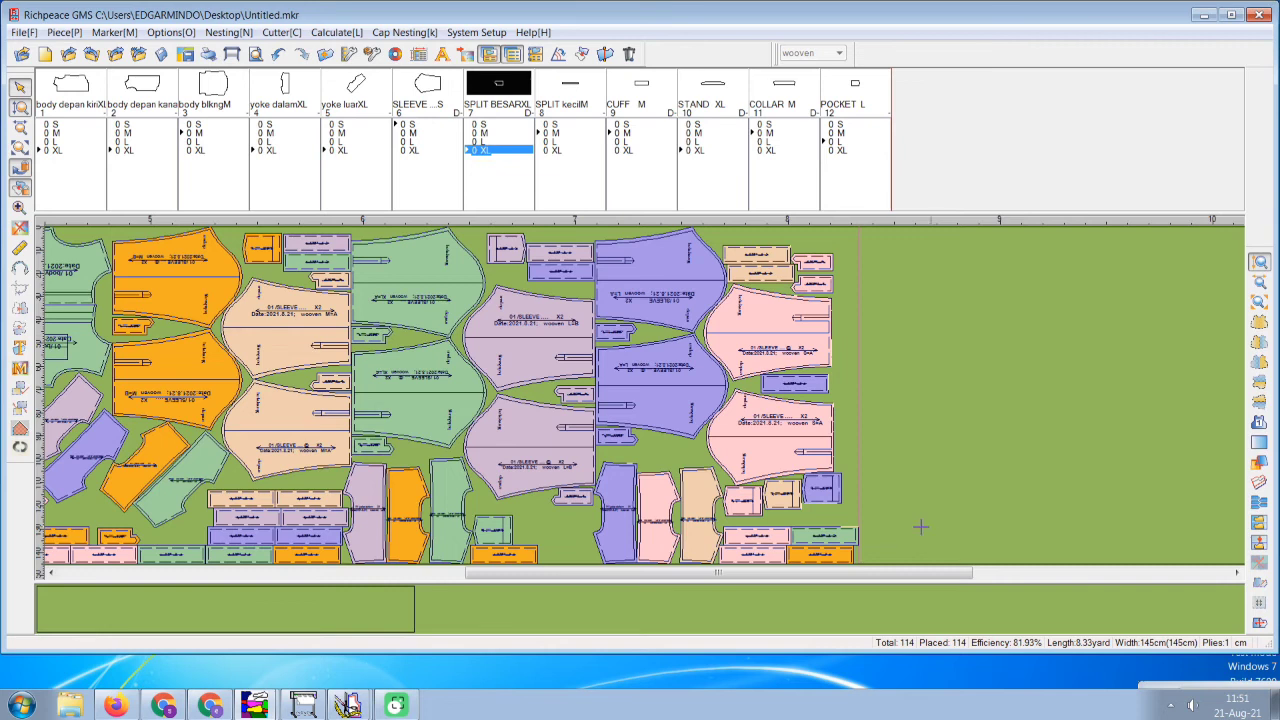
Move an XL cuff and an S cuff from the marker's end into the gap below the lower L-B sleeve.
{"action": "mouse_move", "coordinate": [825, 535]}
{"action": "left_mouse_down"}
{"action": "mouse_move", "coordinate": [600, 535]}
{"action": "mouse_move", "coordinate": [565, 514]}
{"action": "left_mouse_up"}
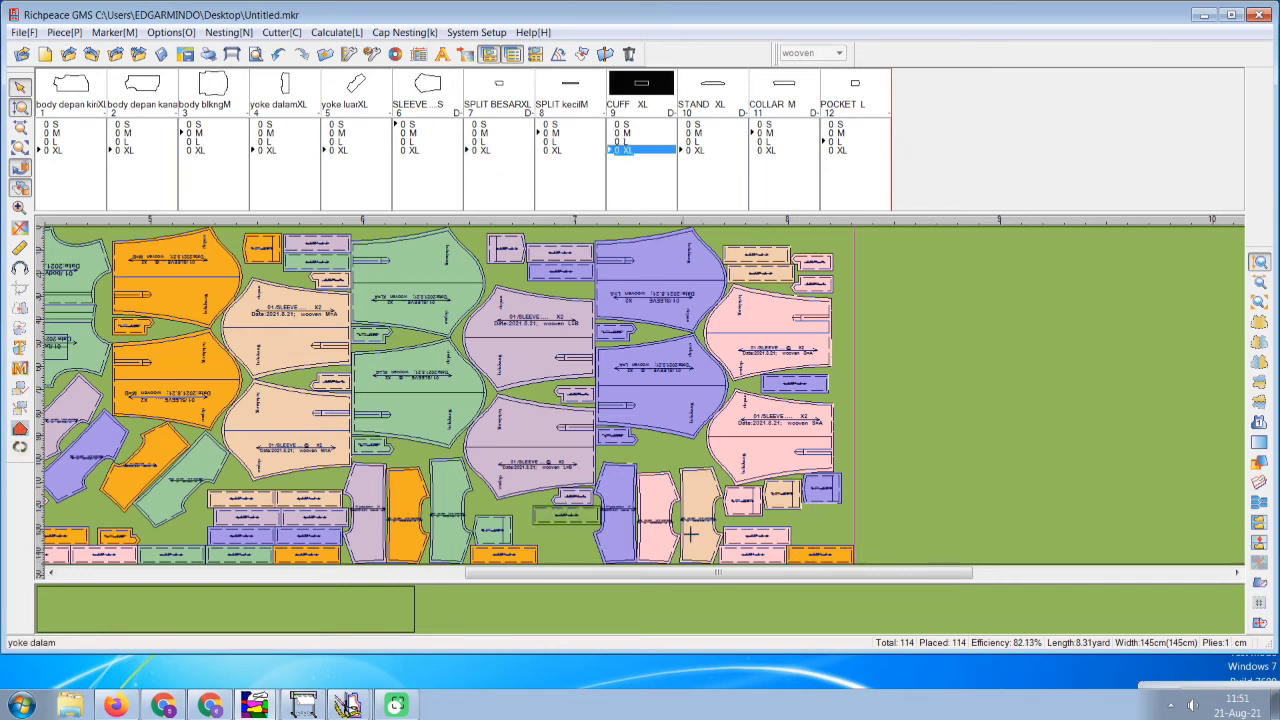
{"action": "left_click_drag", "start_coordinate": [780, 537], "coordinate": [586, 533]}
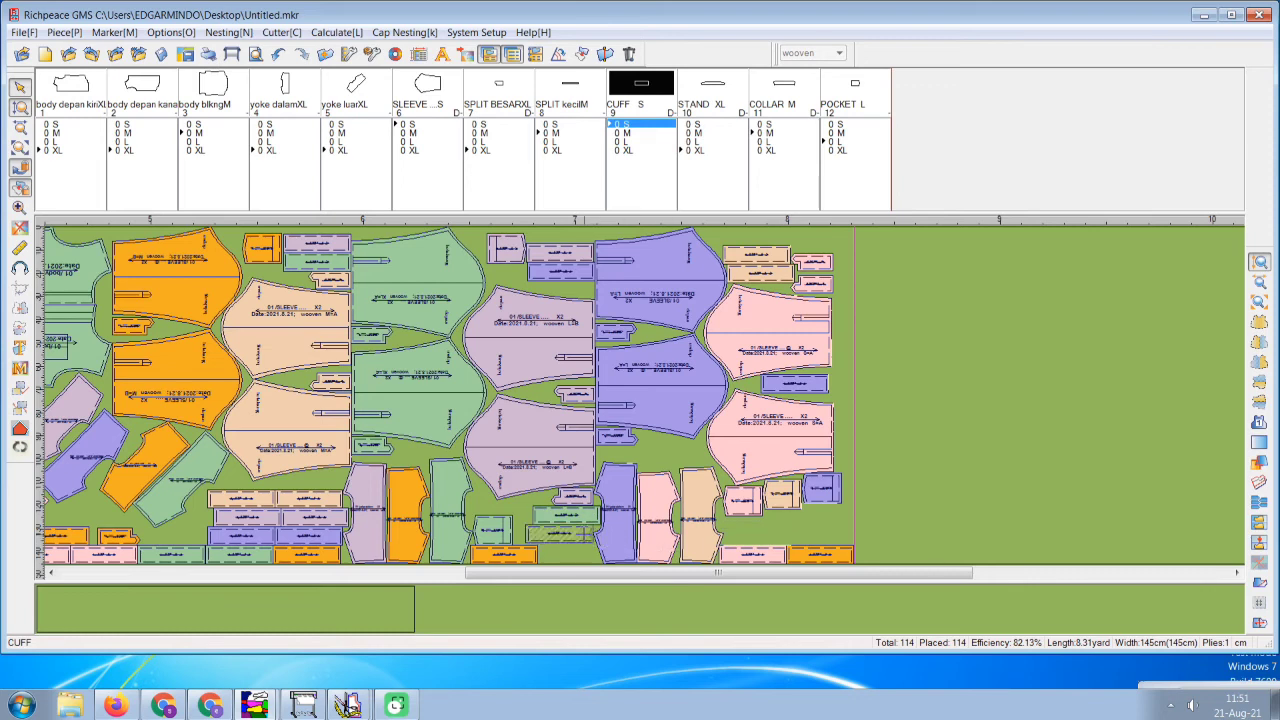
Stack the M cuff from the marker's end above the S cuff, and move the end L pocket into the gap below the lower L-A sleeve.
{"action": "left_click_drag", "start_coordinate": [812, 553], "coordinate": [748, 537]}
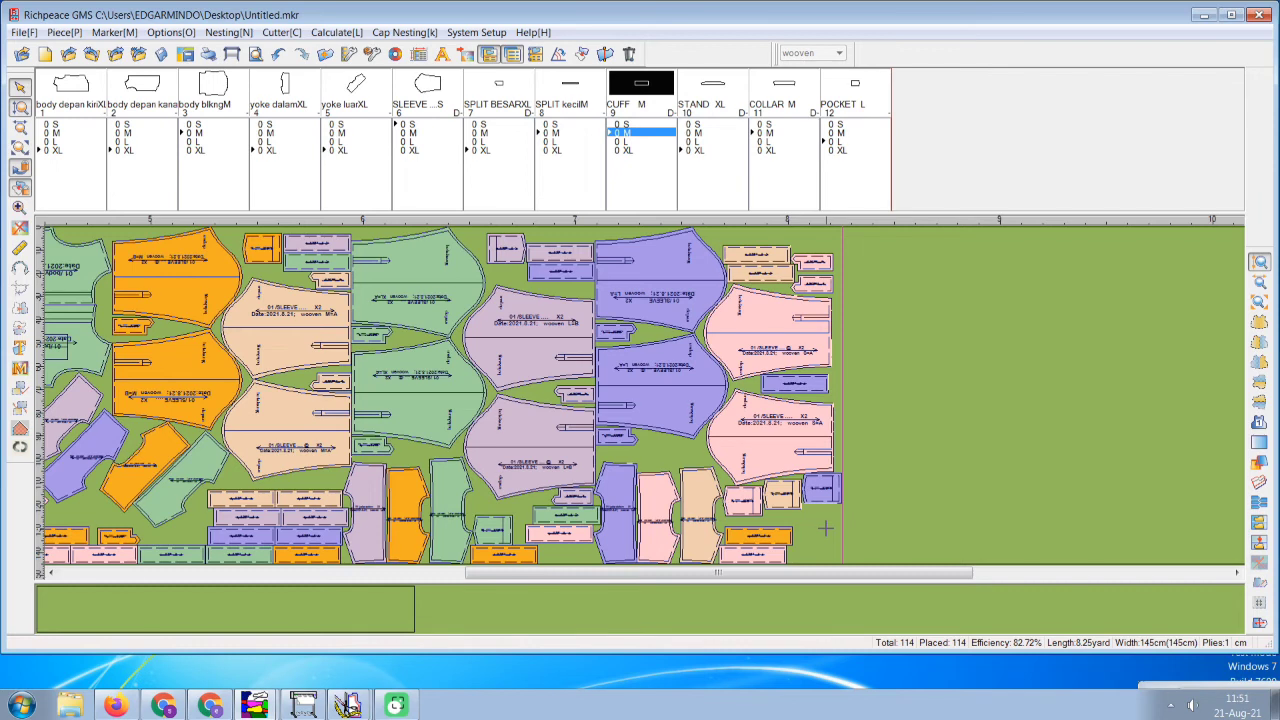
{"action": "scroll", "coordinate": [386, 421], "scroll_direction": "left", "scroll_amount": 3}
{"action": "scroll", "coordinate": [392, 458], "scroll_direction": "left", "scroll_amount": 3}
{"action": "scroll", "coordinate": [392, 458], "scroll_direction": "right", "scroll_amount": 6}
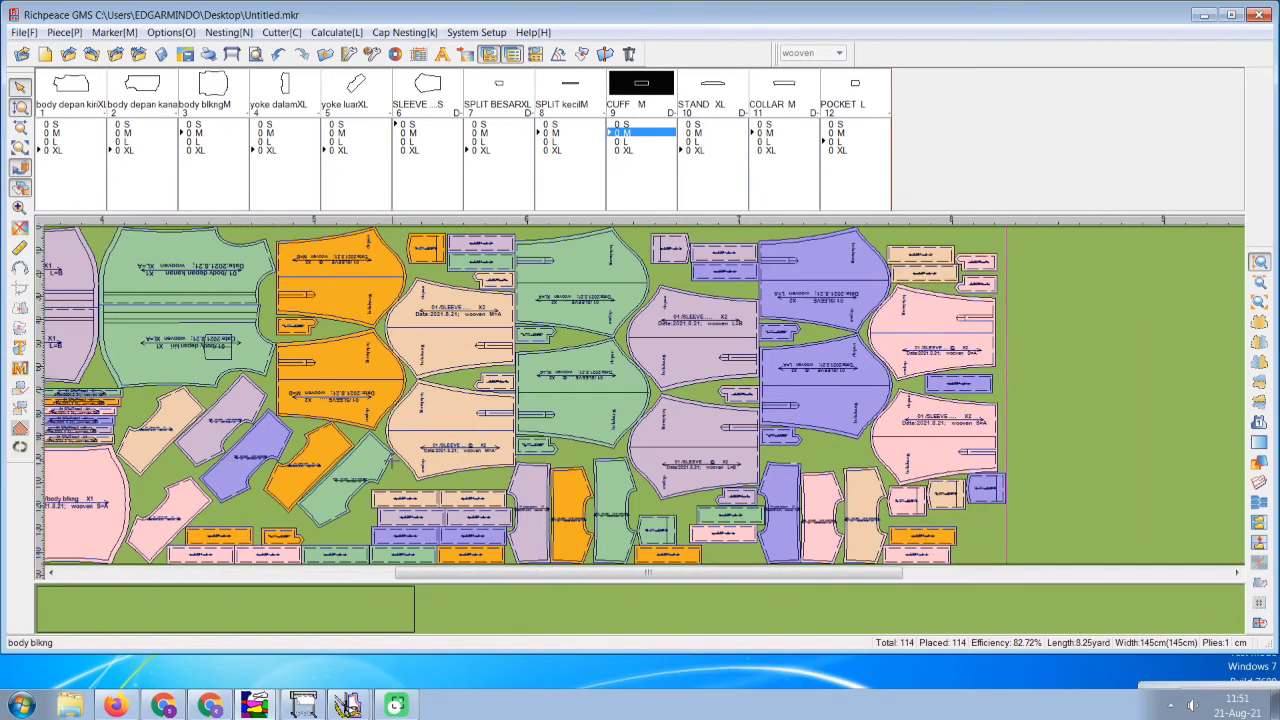
{"action": "scroll", "coordinate": [392, 458], "scroll_direction": "right", "scroll_amount": 3}
{"action": "scroll", "coordinate": [486, 474], "scroll_direction": "left", "scroll_amount": 12}
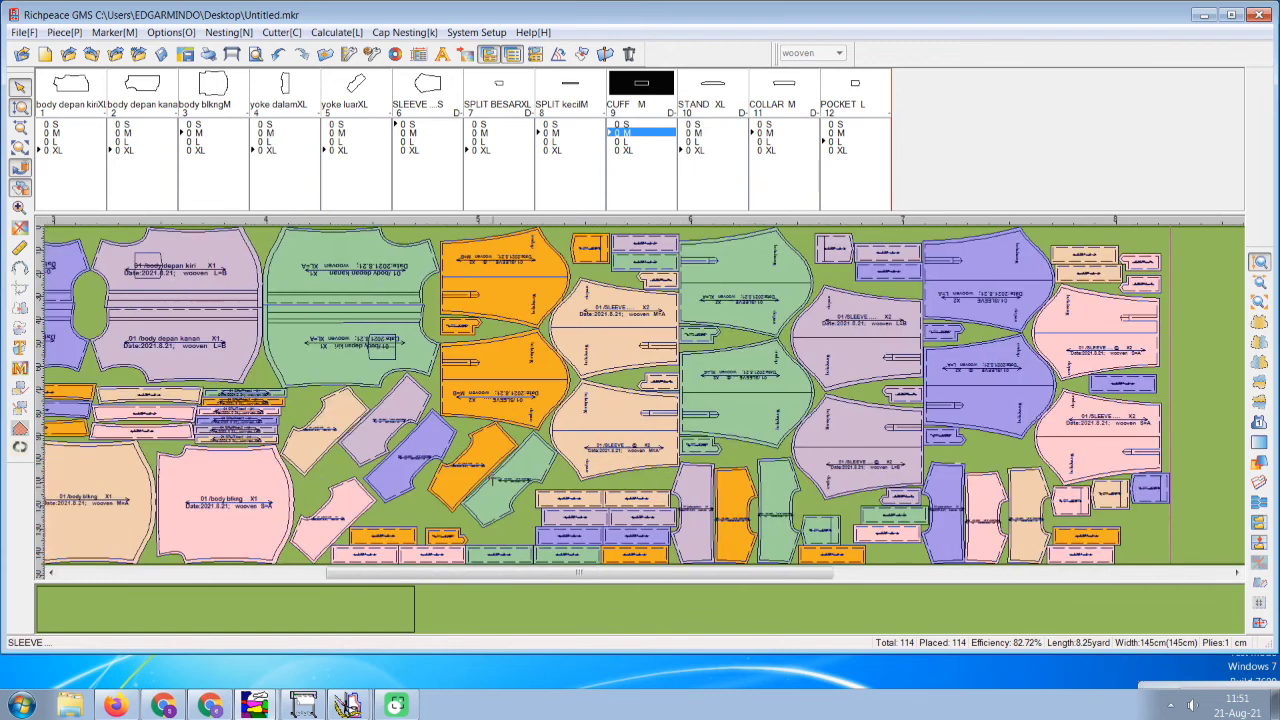
{"action": "scroll", "coordinate": [489, 476], "scroll_direction": "right", "scroll_amount": 7}
{"action": "scroll", "coordinate": [489, 477], "scroll_direction": "right", "scroll_amount": 10}
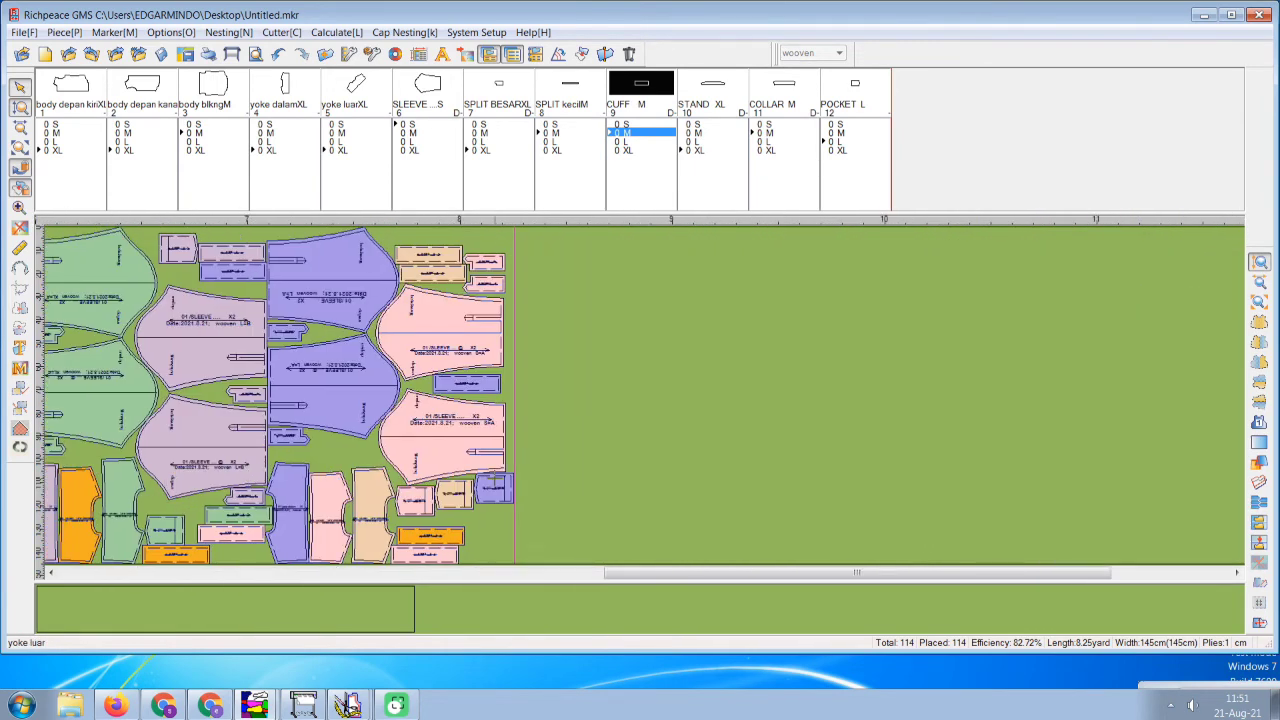
{"action": "scroll", "coordinate": [491, 477], "scroll_direction": "left", "scroll_amount": 8}
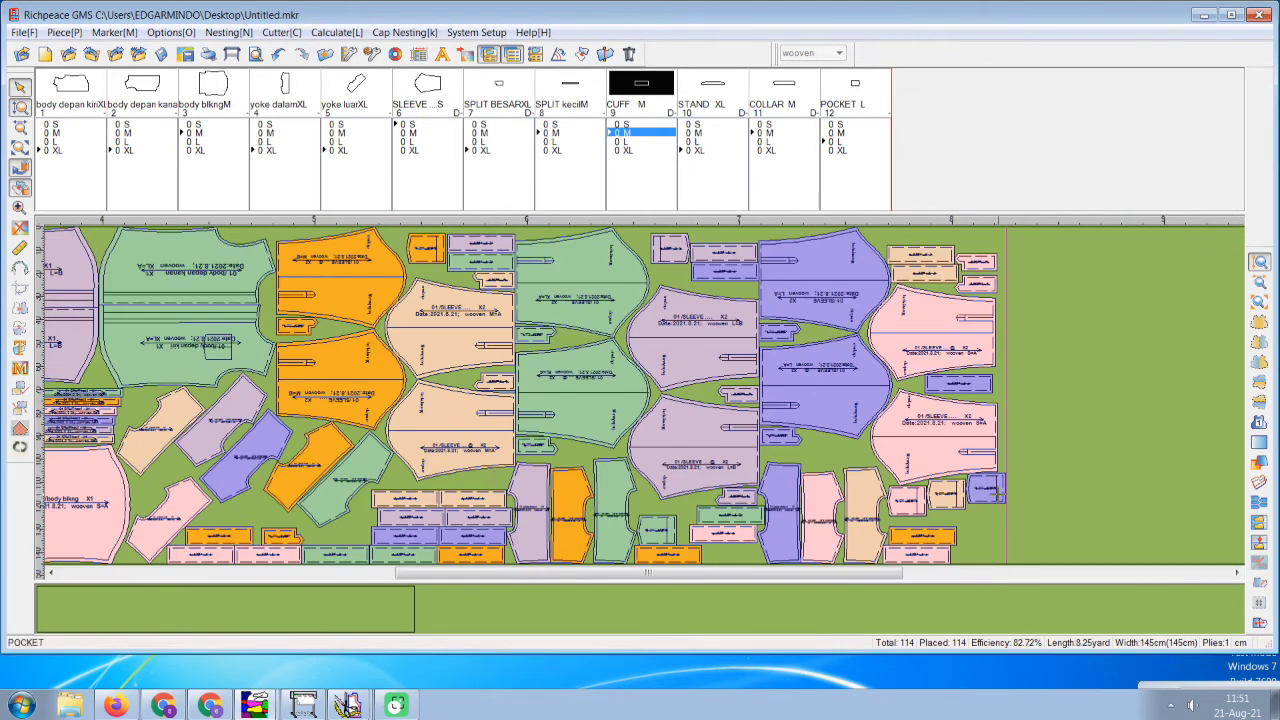
{"action": "left_click", "coordinate": [986, 489]}
{"action": "left_click_drag", "start_coordinate": [842, 463], "coordinate": [830, 457]}
{"action": "left_click", "coordinate": [826, 455]}
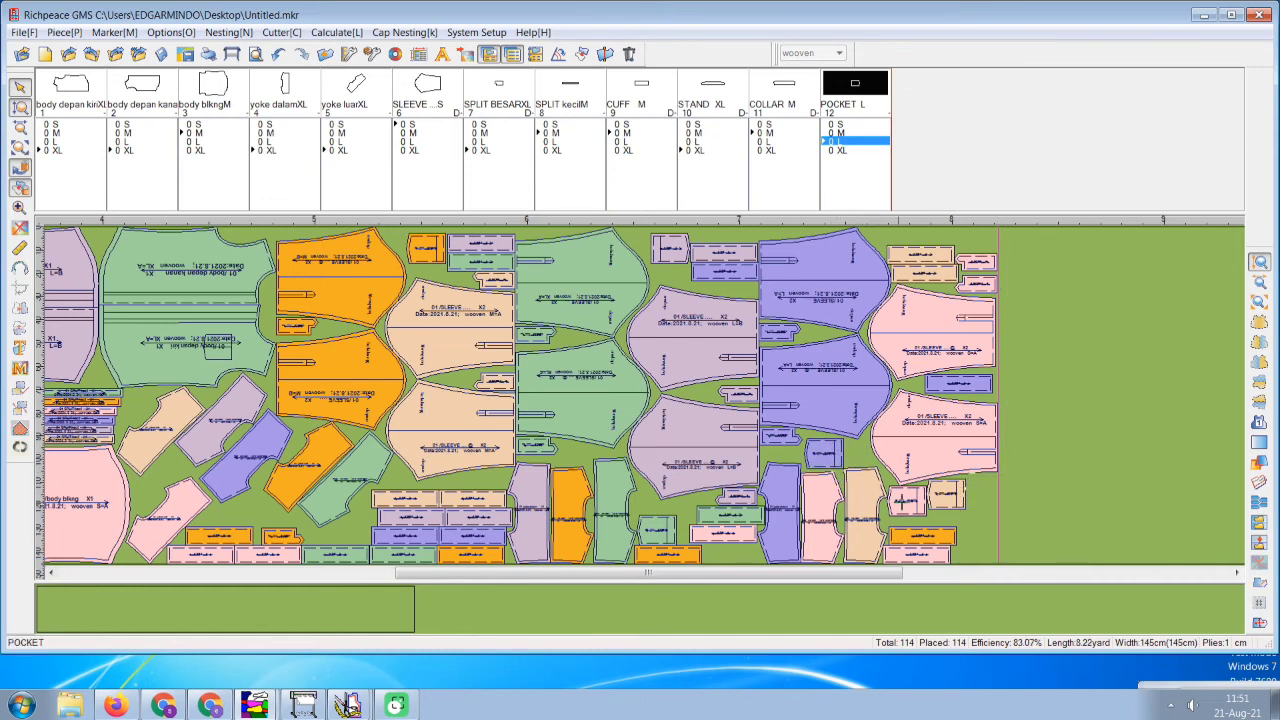
Move the S and M pockets down side by side, just above the M cuff near the marker's end.
{"action": "left_click", "coordinate": [916, 508]}
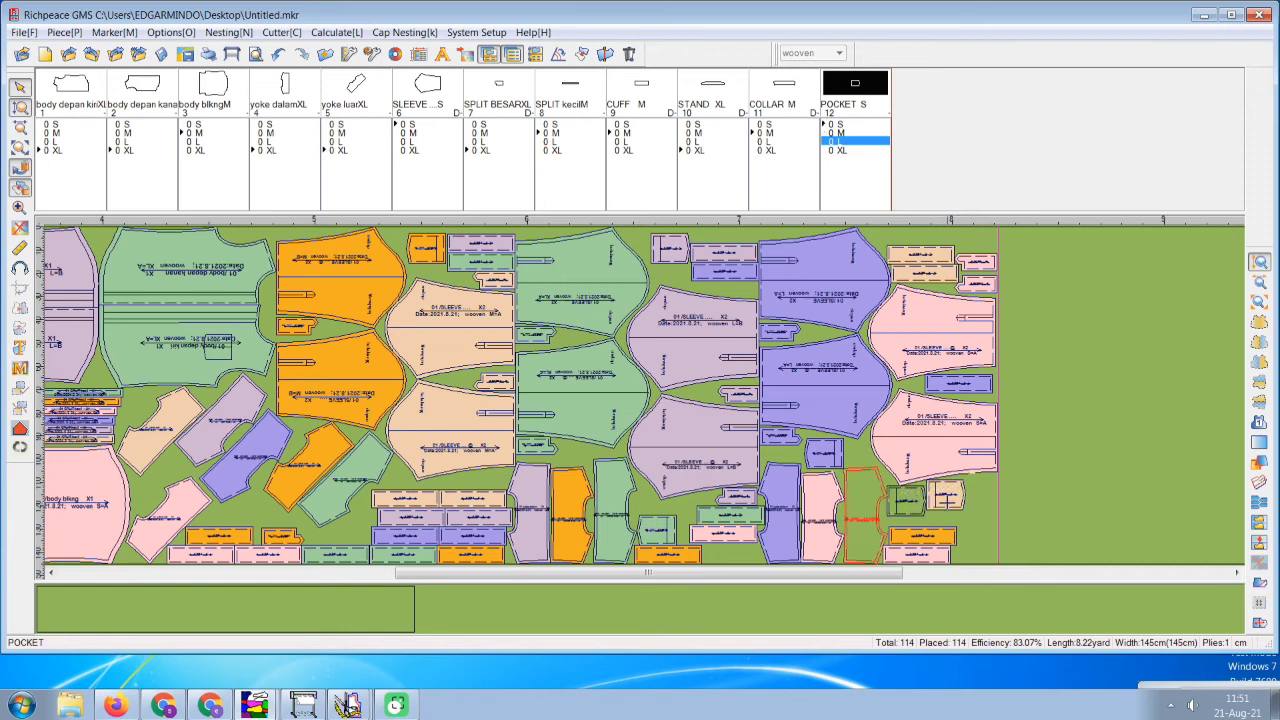
{"action": "left_click_drag", "start_coordinate": [942, 504], "coordinate": [953, 511]}
{"action": "left_click", "coordinate": [909, 505]}
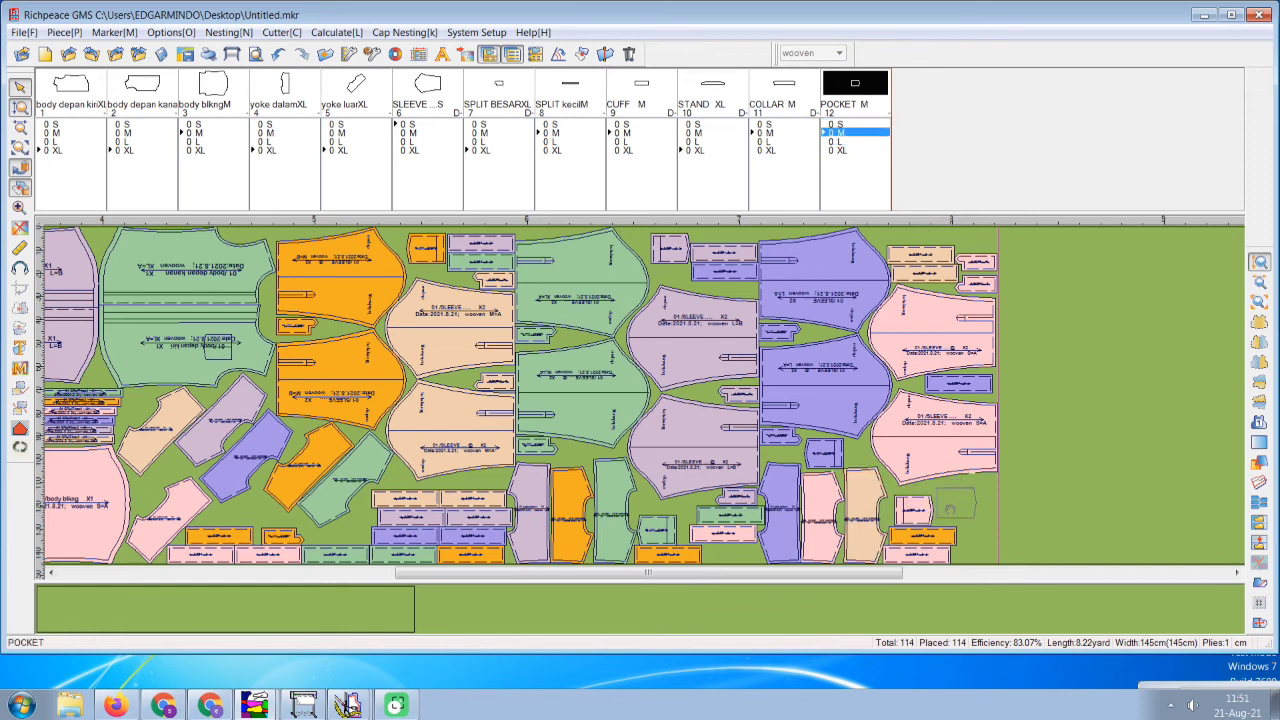
{"action": "left_click", "coordinate": [1036, 493]}
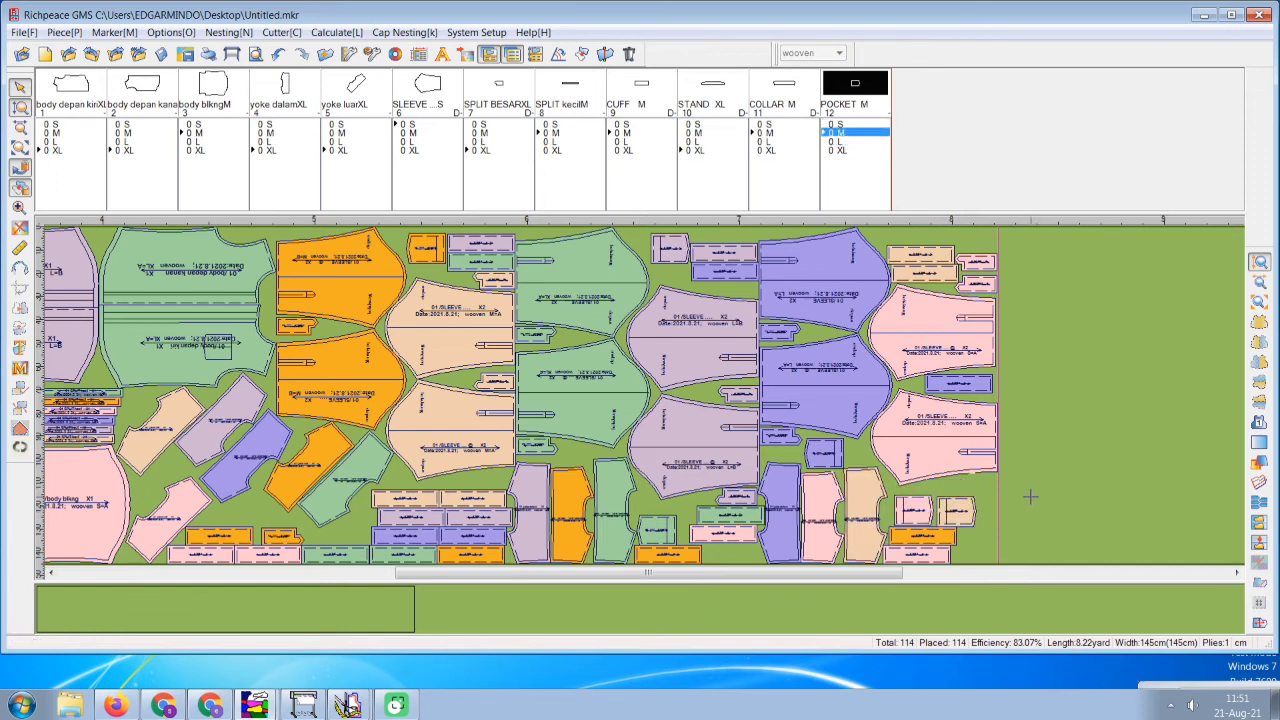
Start saving the marker under a new name and choose the CELCIUS\TEST folder on Local Disk (E:) as its location.
{"action": "scroll", "coordinate": [968, 502], "scroll_direction": "left", "scroll_amount": 3}
{"action": "scroll", "coordinate": [968, 502], "scroll_direction": "left", "scroll_amount": 4}
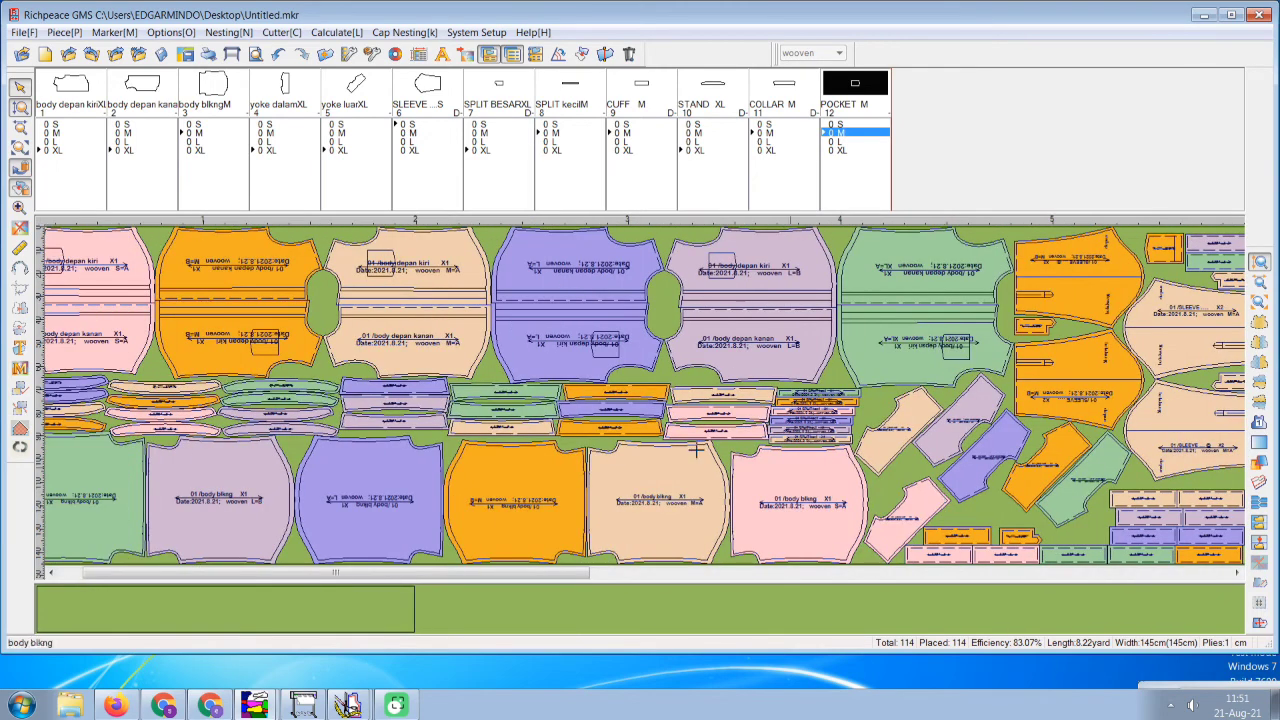
{"action": "left_click", "coordinate": [23, 32]}
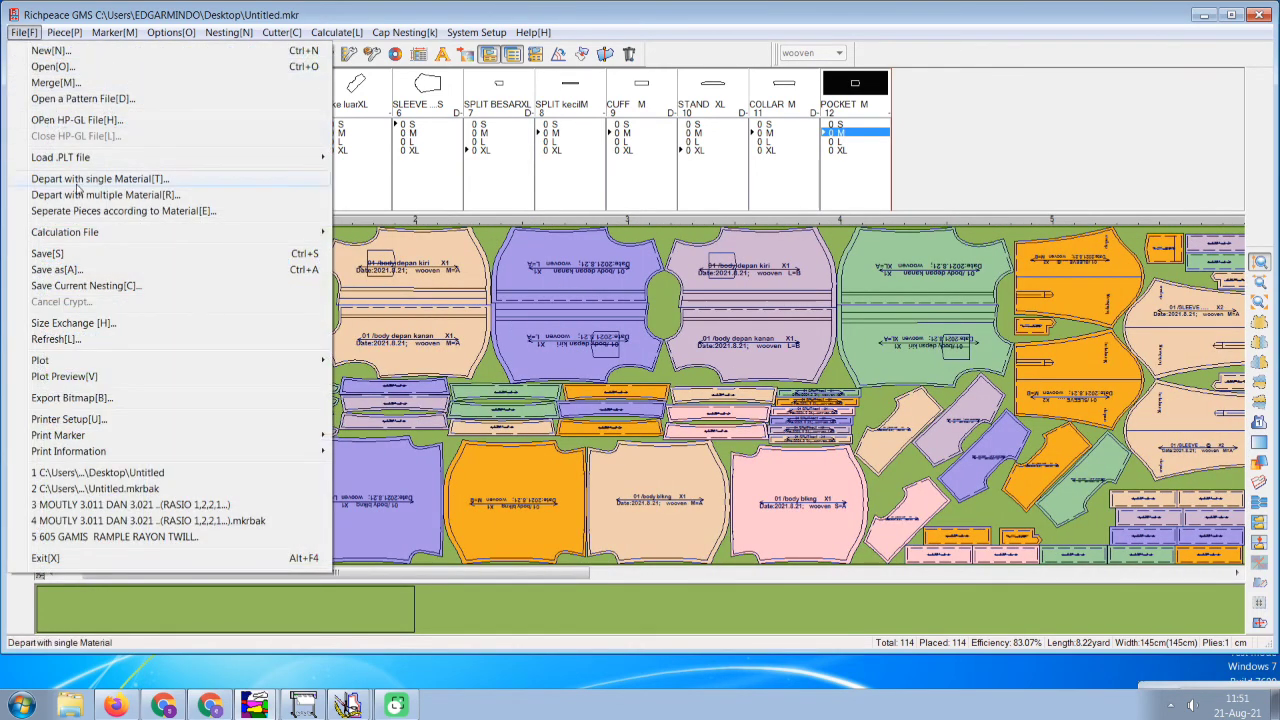
{"action": "left_click", "coordinate": [82, 270]}
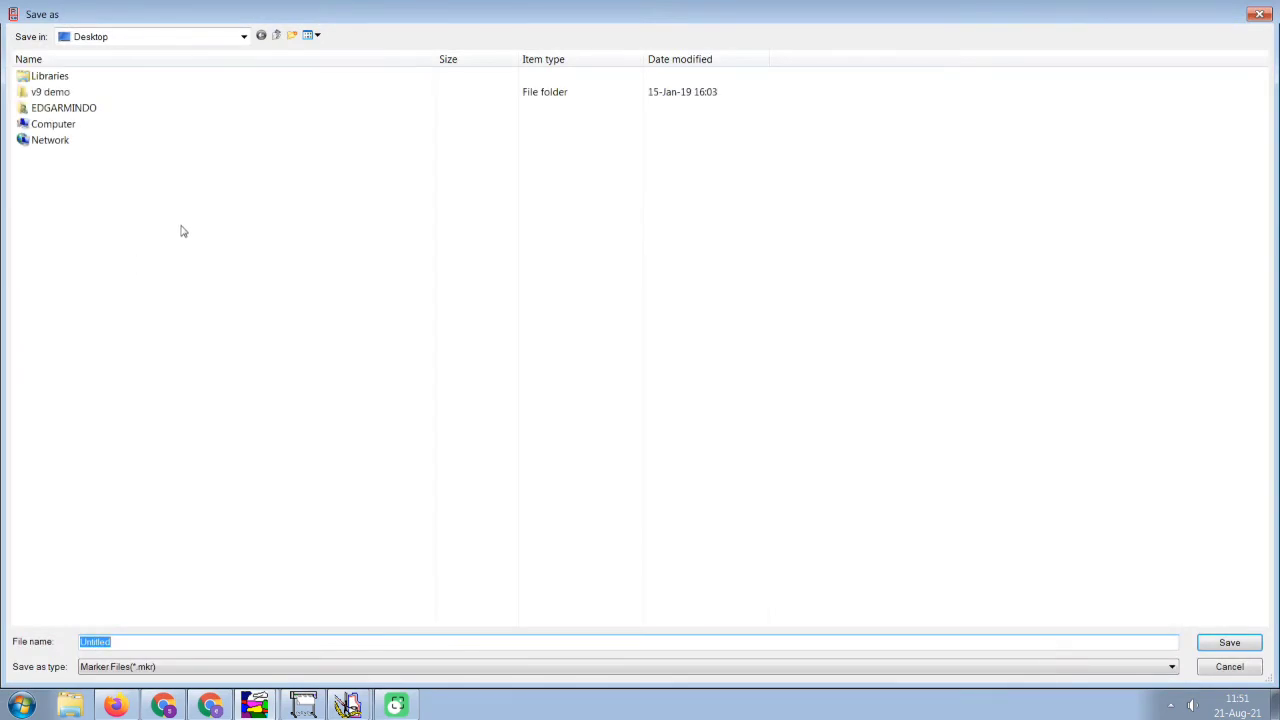
{"action": "left_click", "coordinate": [243, 36]}
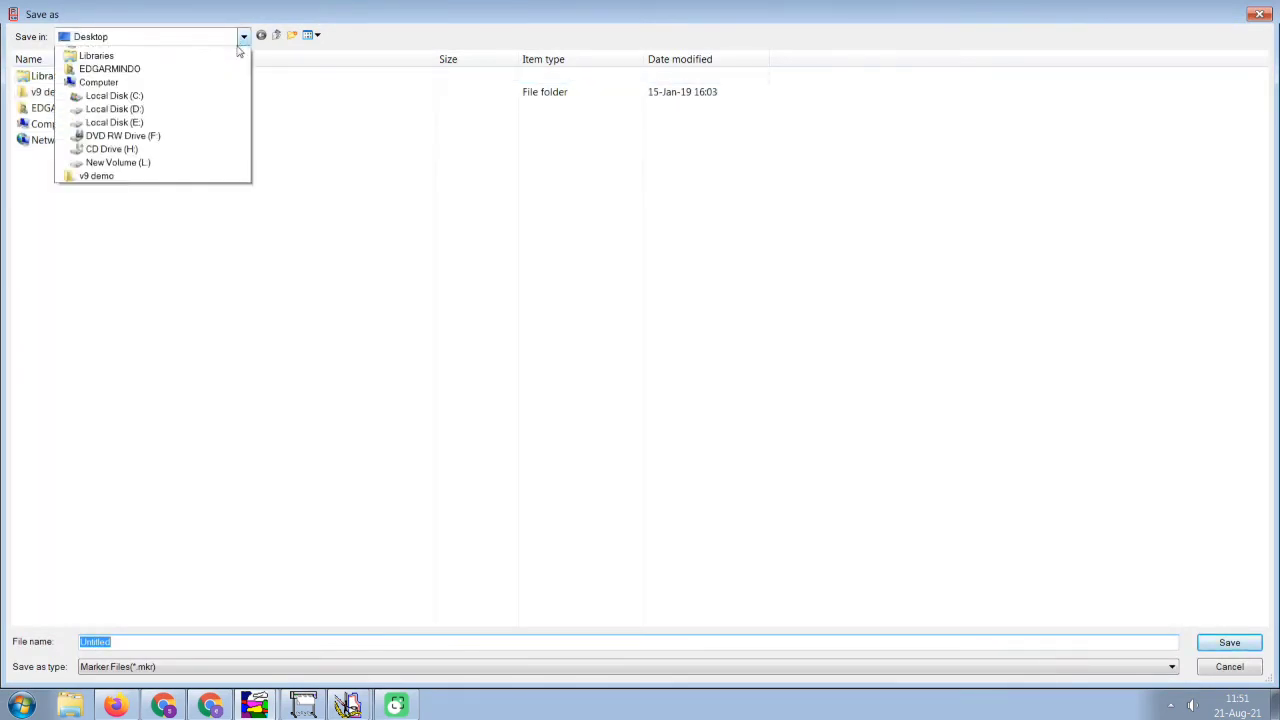
{"action": "left_click", "coordinate": [127, 160]}
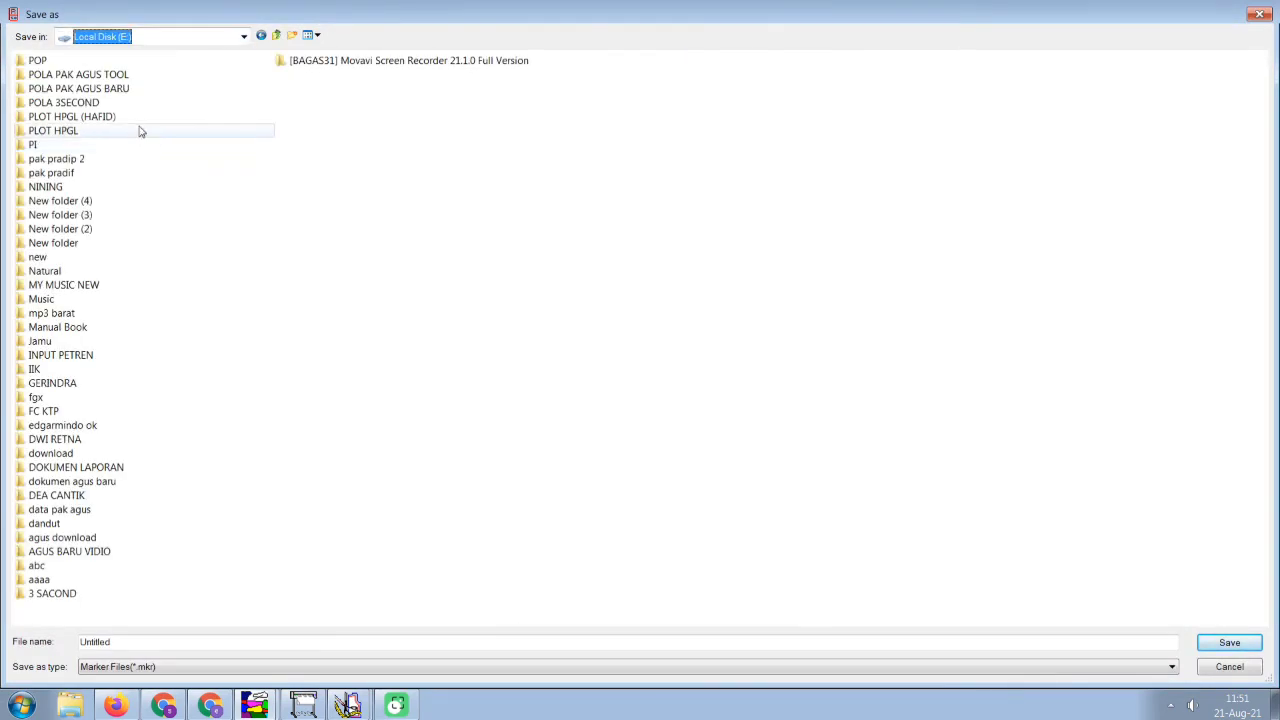
{"action": "double_click", "coordinate": [125, 88]}
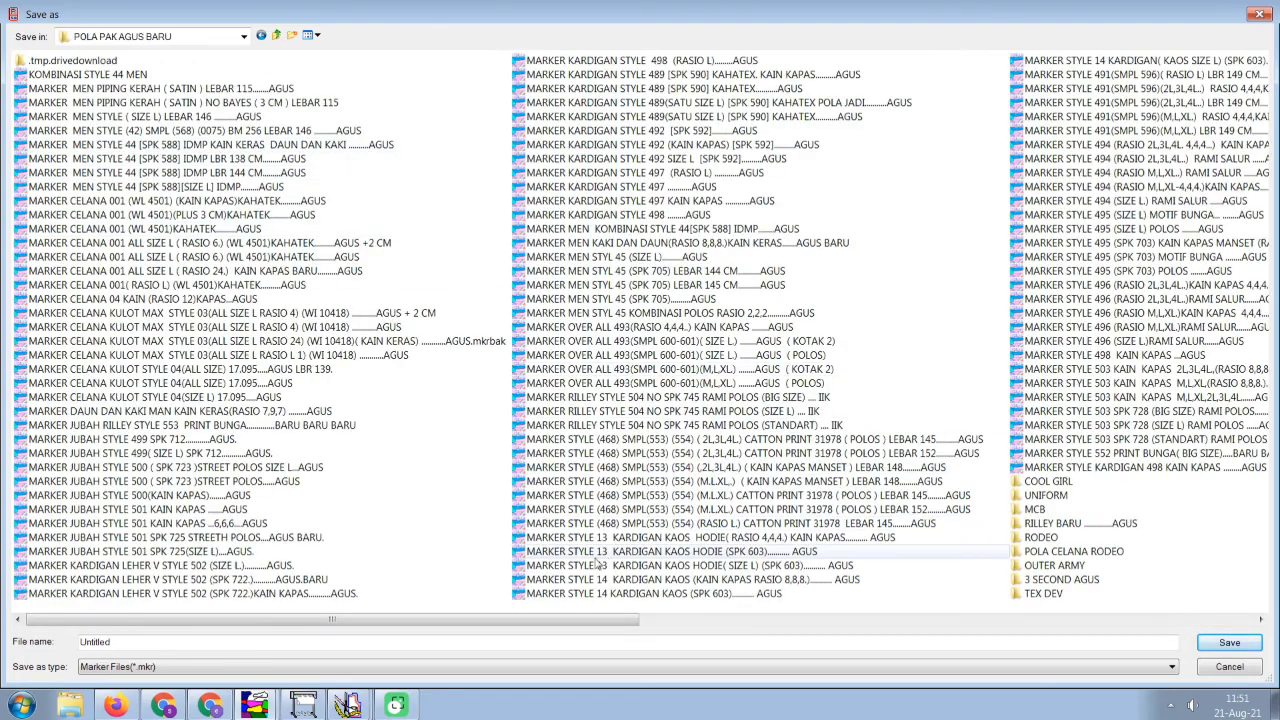
{"action": "left_click_drag", "start_coordinate": [598, 624], "coordinate": [905, 624]}
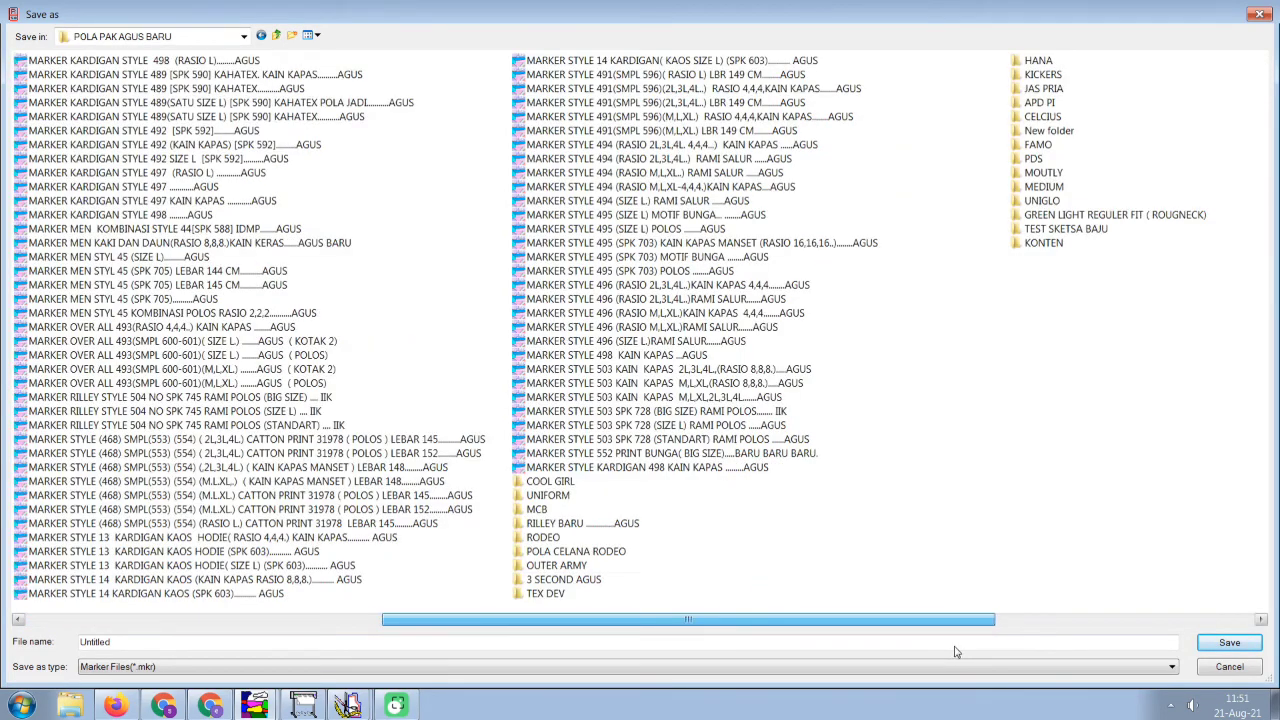
{"action": "double_click", "coordinate": [1042, 117]}
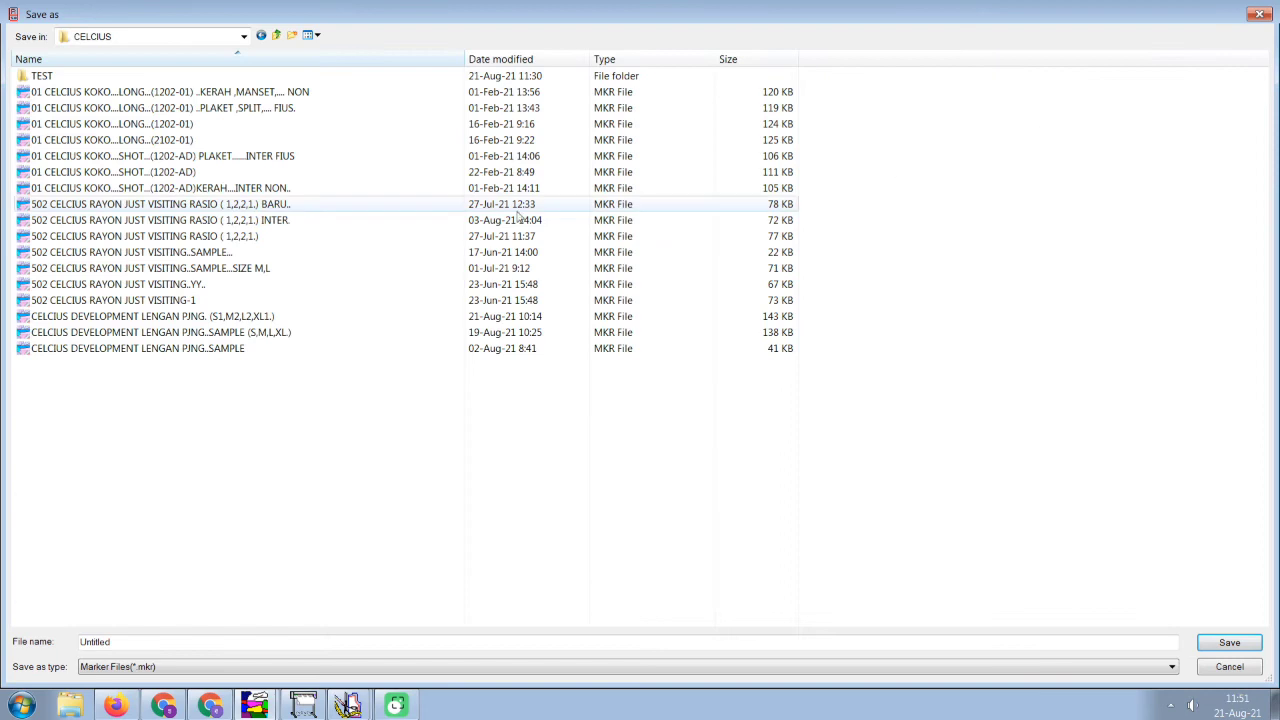
{"action": "double_click", "coordinate": [42, 76]}
Name the marker file 01 TEST and save it.
{"action": "left_click_drag", "start_coordinate": [111, 642], "coordinate": [74, 646]}
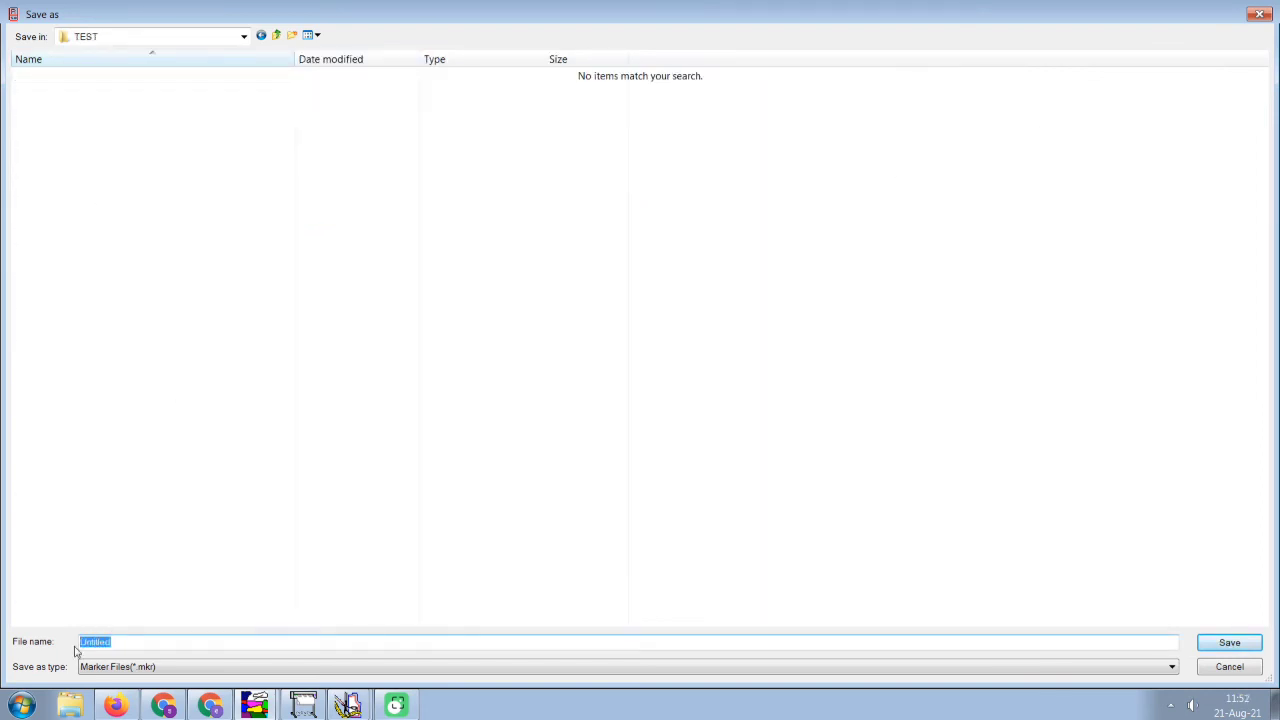
{"action": "type", "text": "01"}
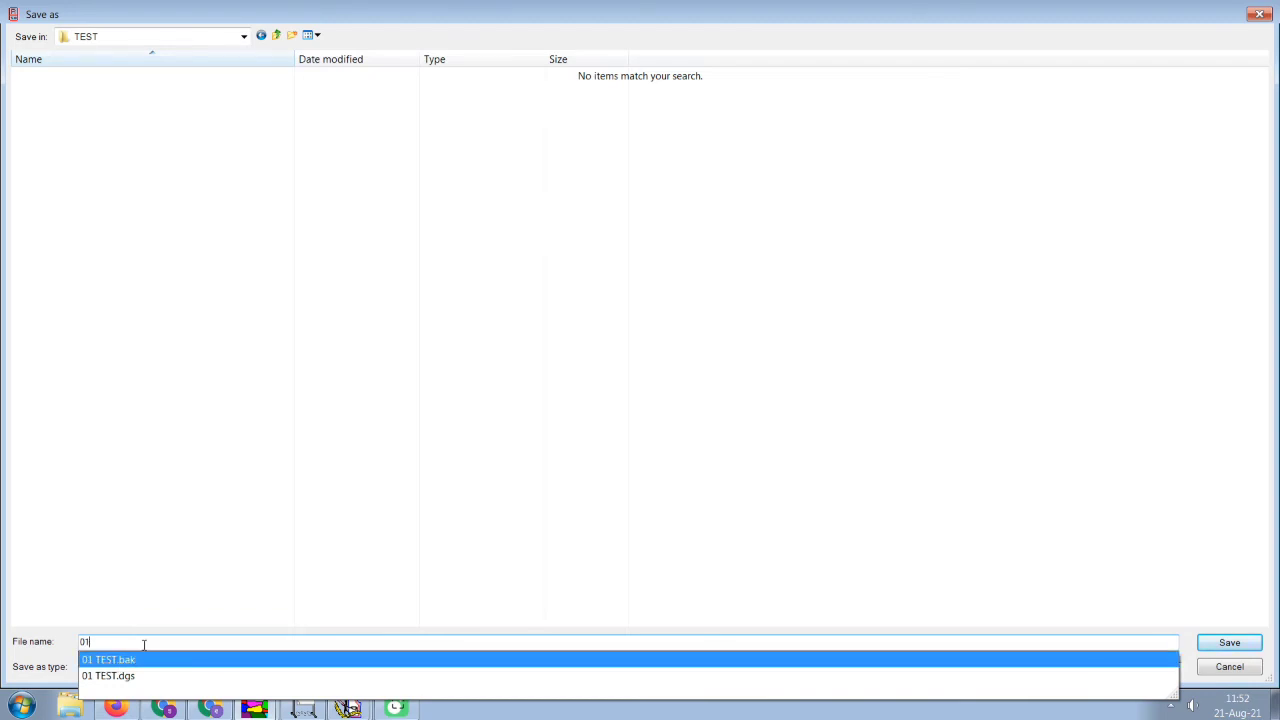
{"action": "key", "text": "Return"}
{"action": "key", "text": "BackSpace"}
{"action": "key", "text": "BackSpace"}
{"action": "key", "text": "BackSpace"}
{"action": "key", "text": "BackSpace"}
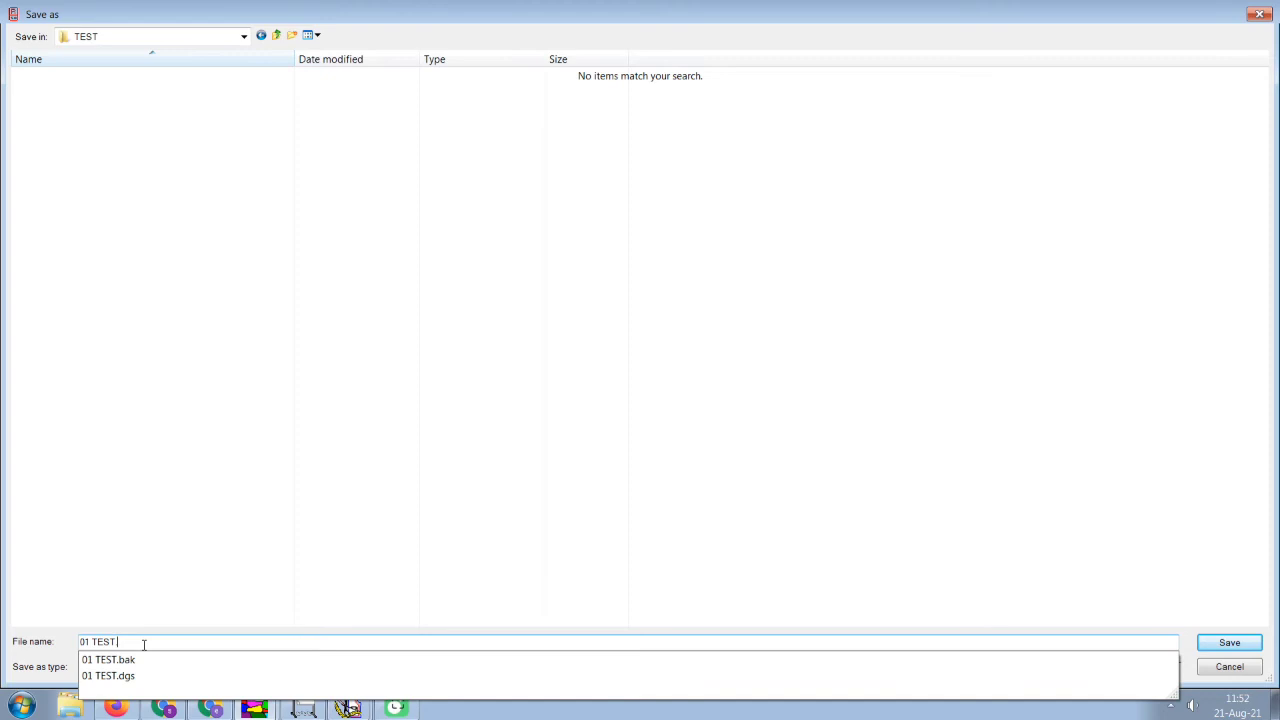
{"action": "left_click", "coordinate": [1230, 648]}
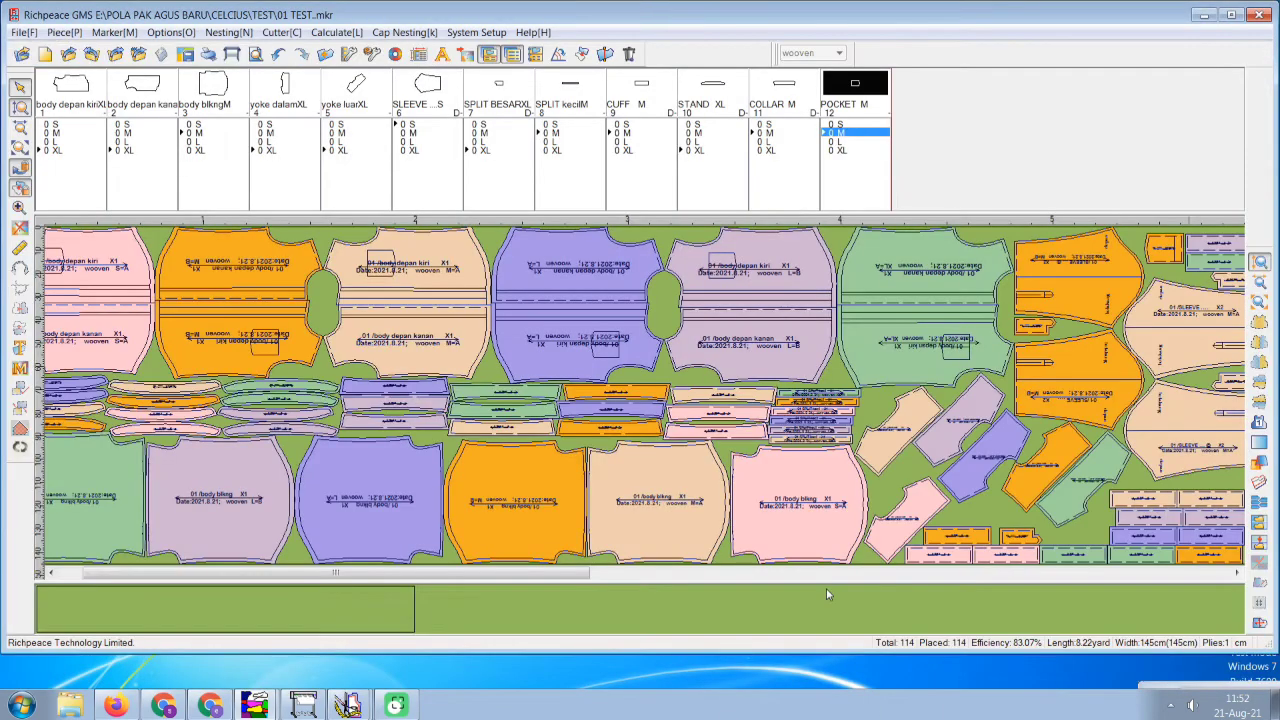
Plot the marker at actual size (100%) and start the 01 TEST..plt job in Richpeace Magic Inkjet Plotcenter.
{"action": "scroll", "coordinate": [583, 496], "scroll_direction": "up", "scroll_amount": 1}
{"action": "scroll", "coordinate": [583, 494], "scroll_direction": "down", "scroll_amount": 12}
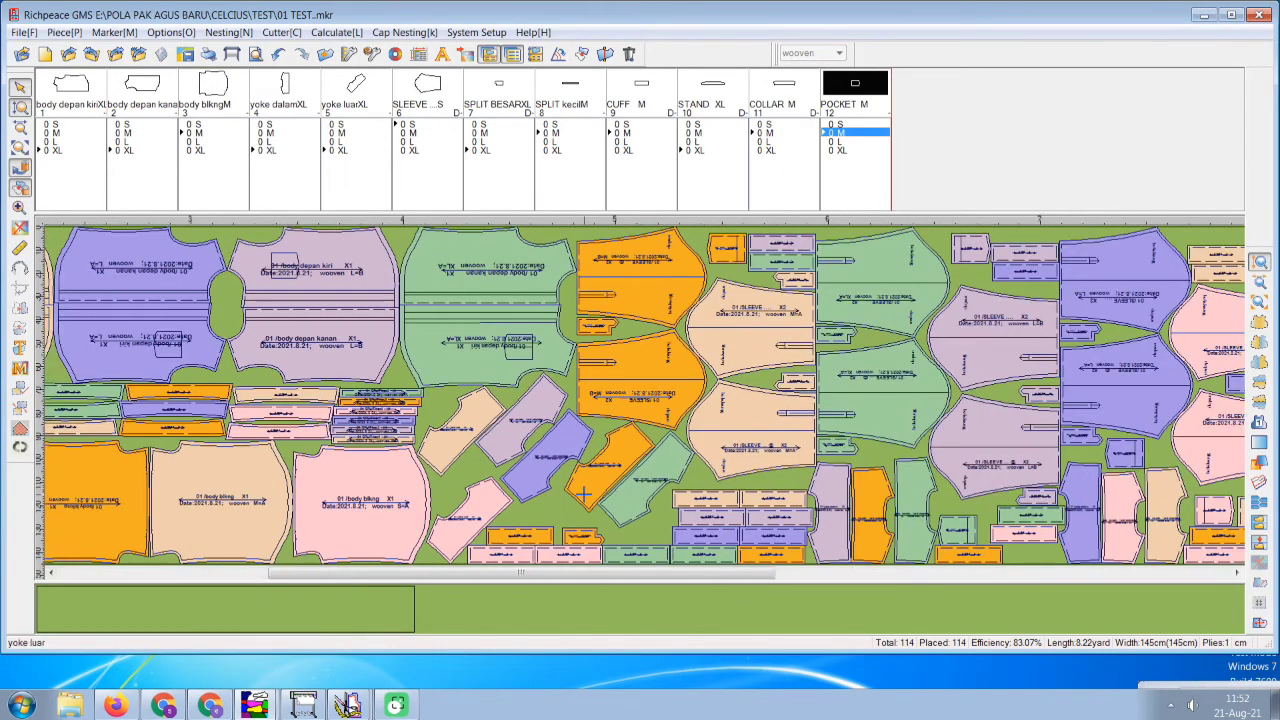
{"action": "scroll", "coordinate": [583, 492], "scroll_direction": "left", "scroll_amount": 10}
{"action": "left_click", "coordinate": [232, 53]}
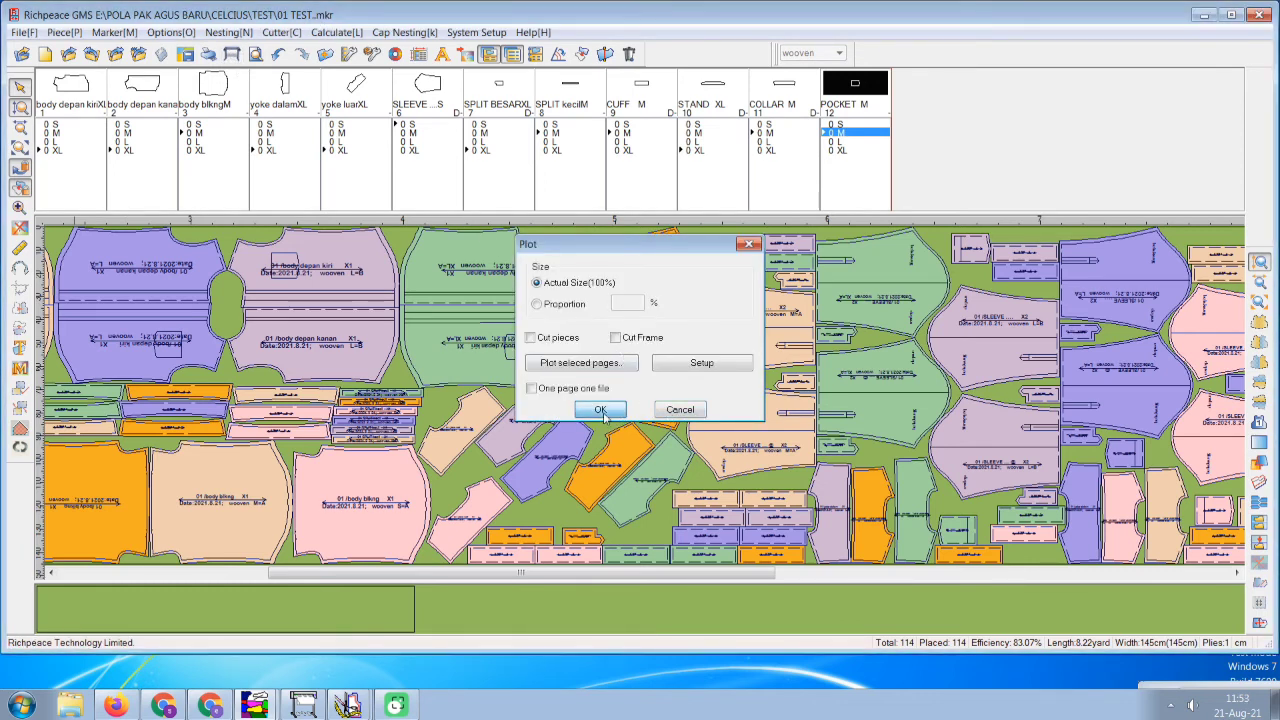
{"action": "left_click", "coordinate": [600, 410]}
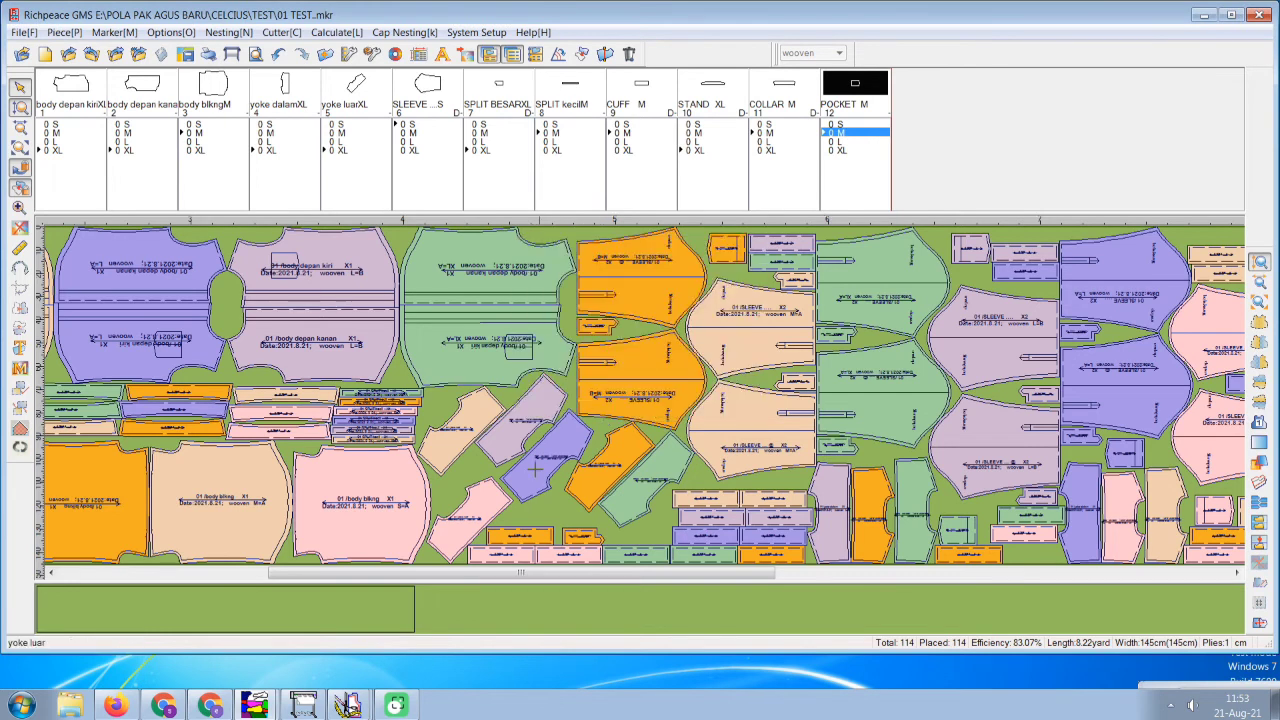
{"action": "left_click", "coordinate": [303, 705]}
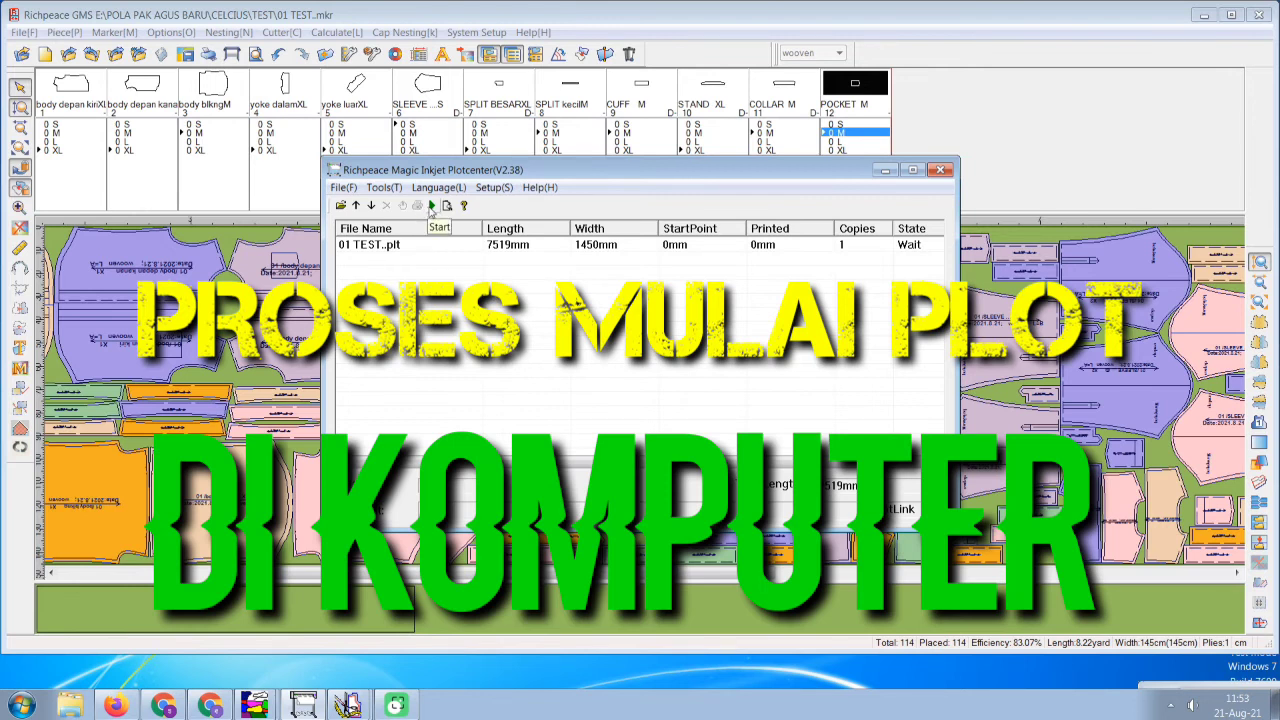
{"action": "left_click", "coordinate": [431, 205]}
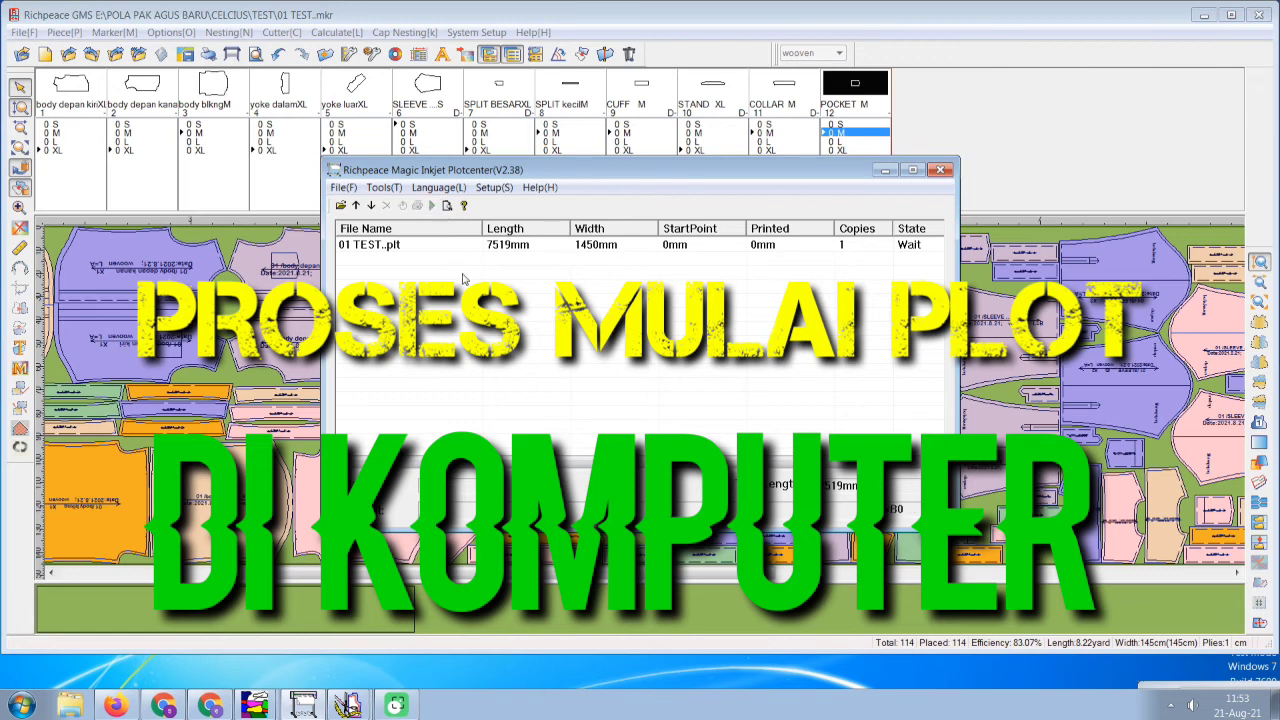